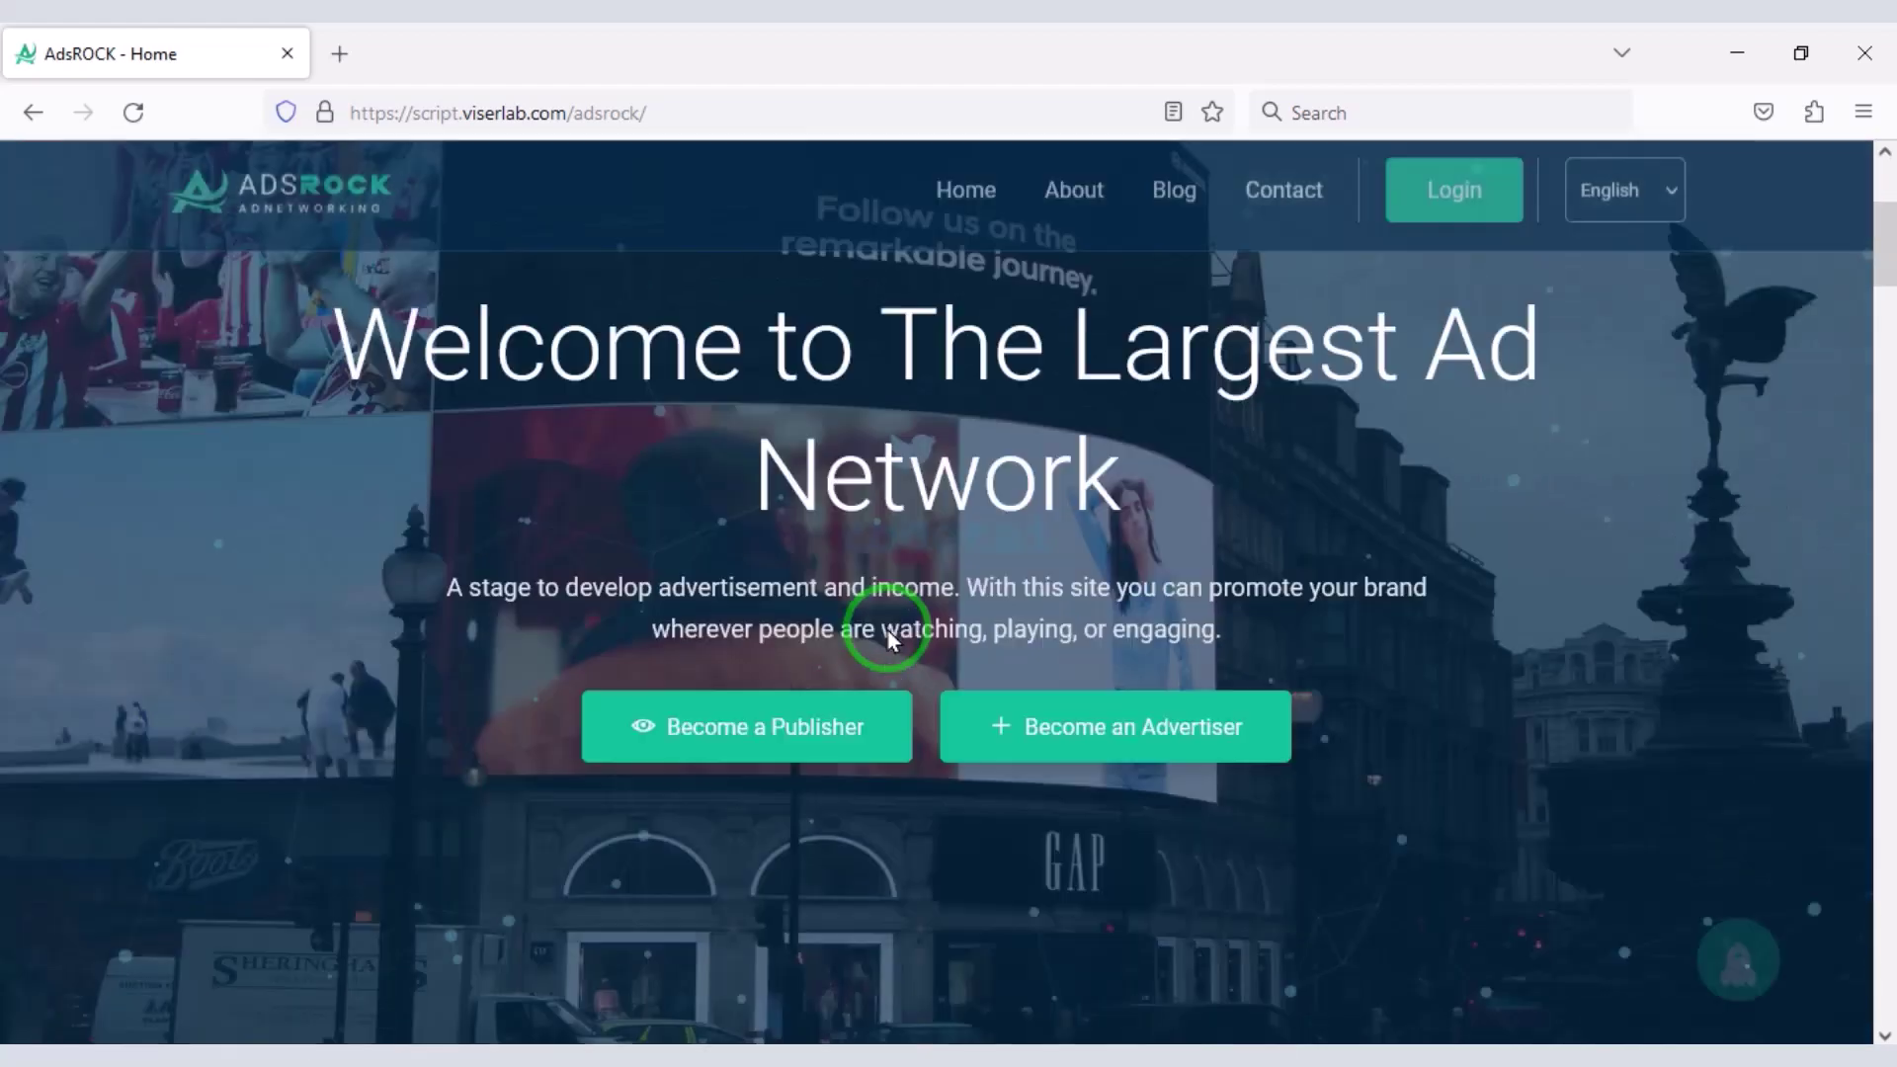
# - Browse the public homepage and expand the Banner, Section and Inner ad format details
pyautogui.scroll(-13, 889, 628)
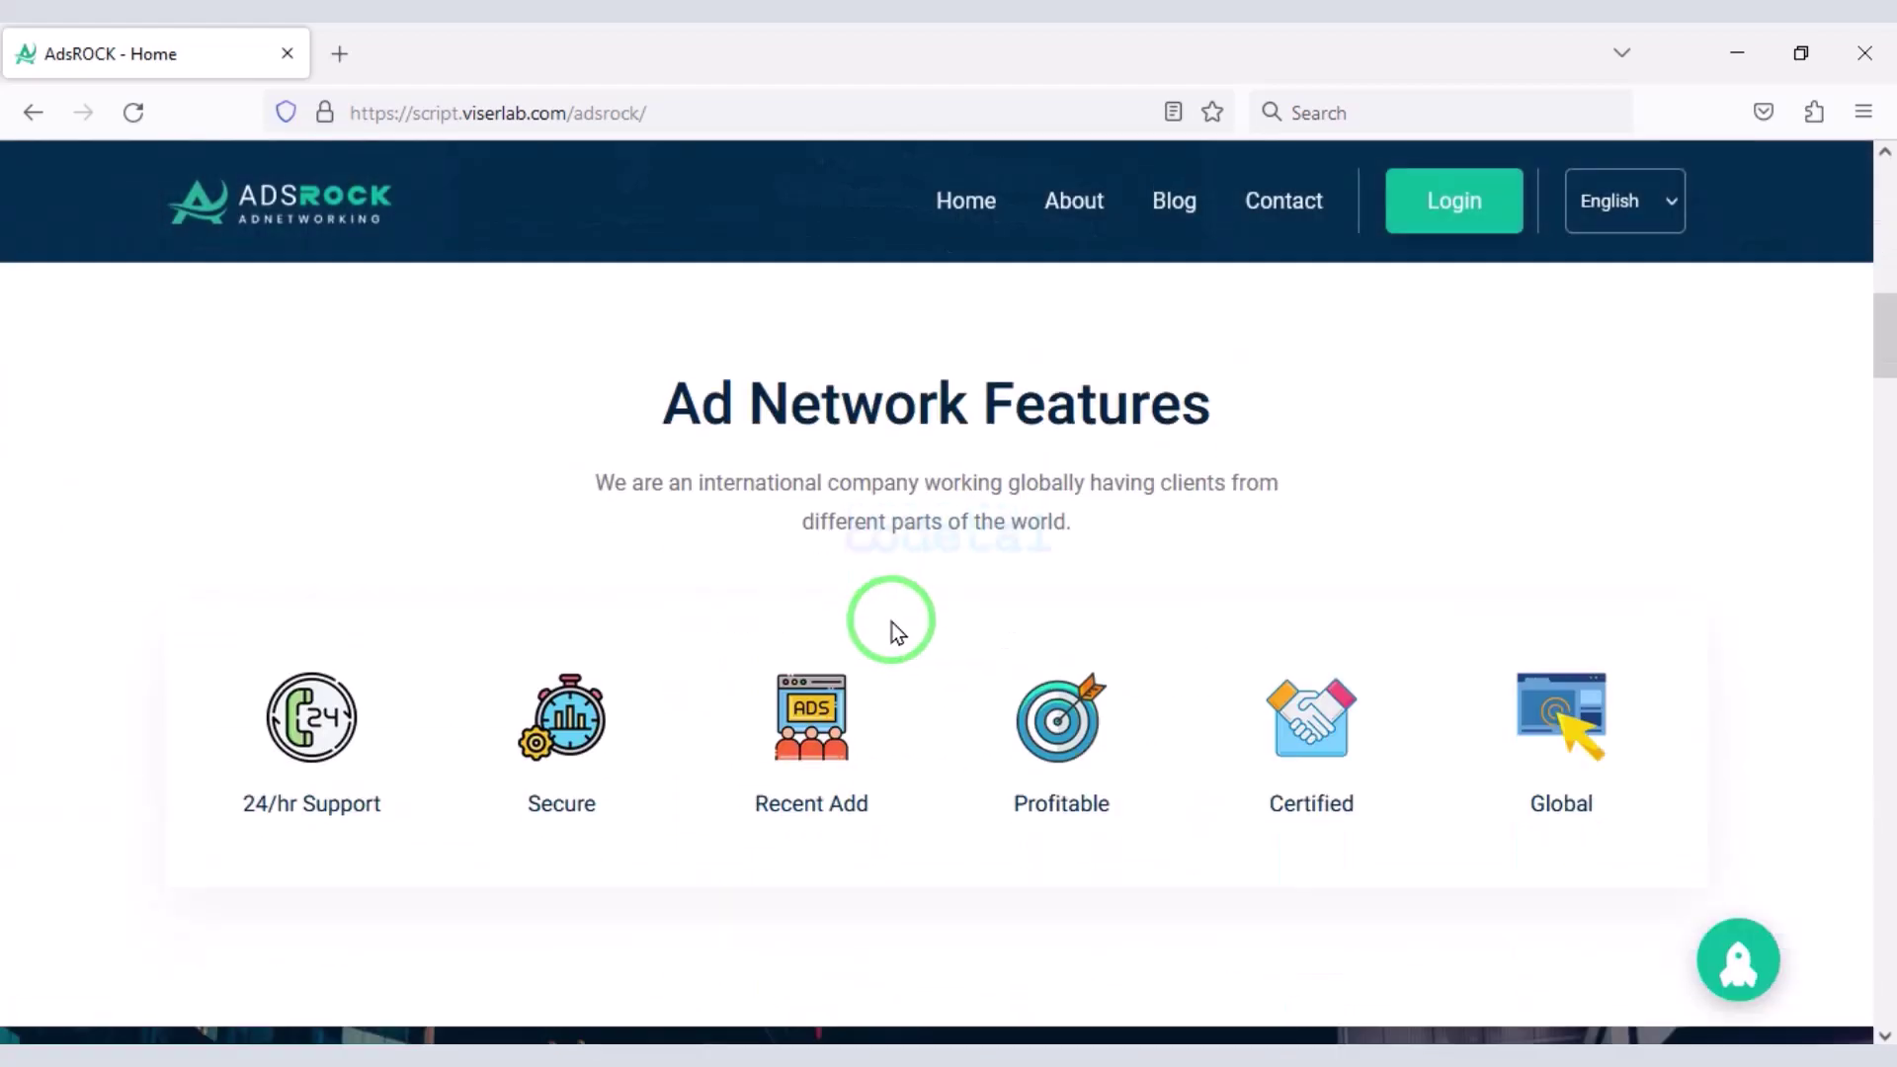
pyautogui.scroll(-20, 921, 620)
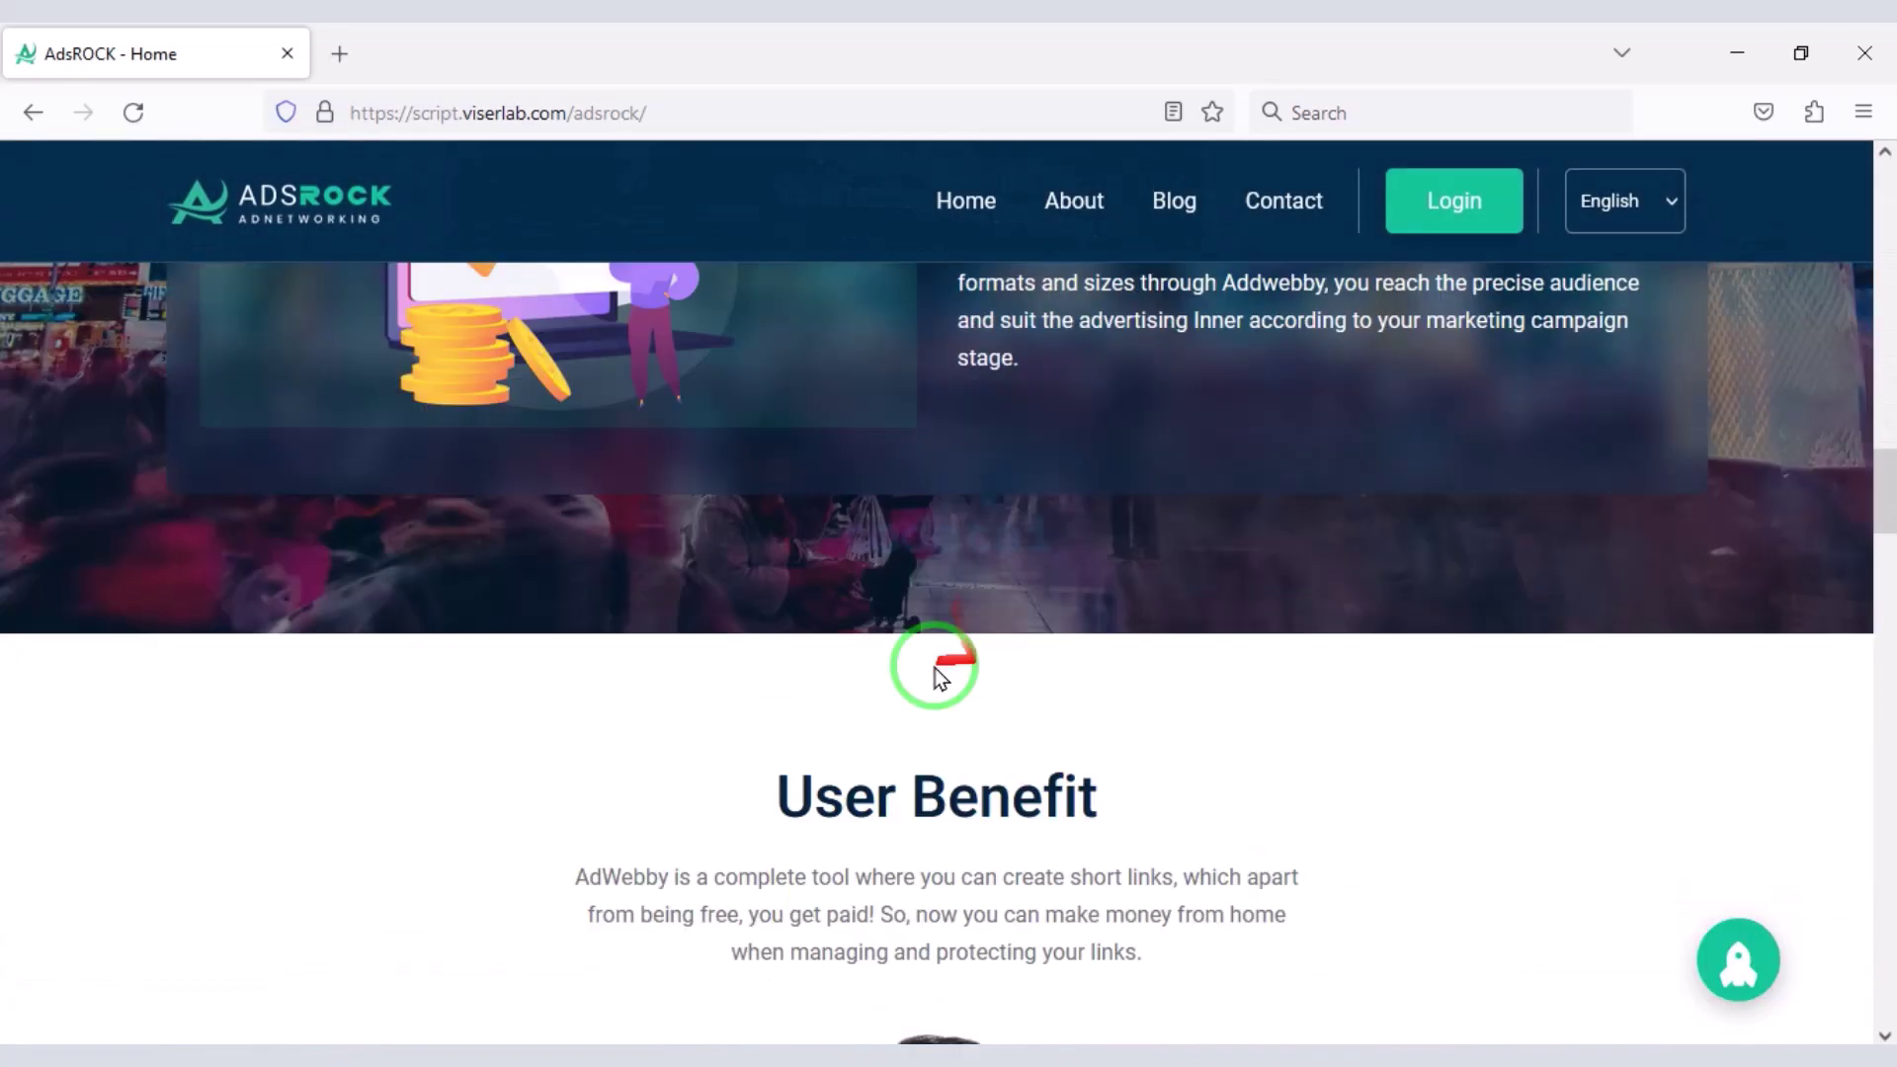
pyautogui.scroll(-20, 1111, 669)
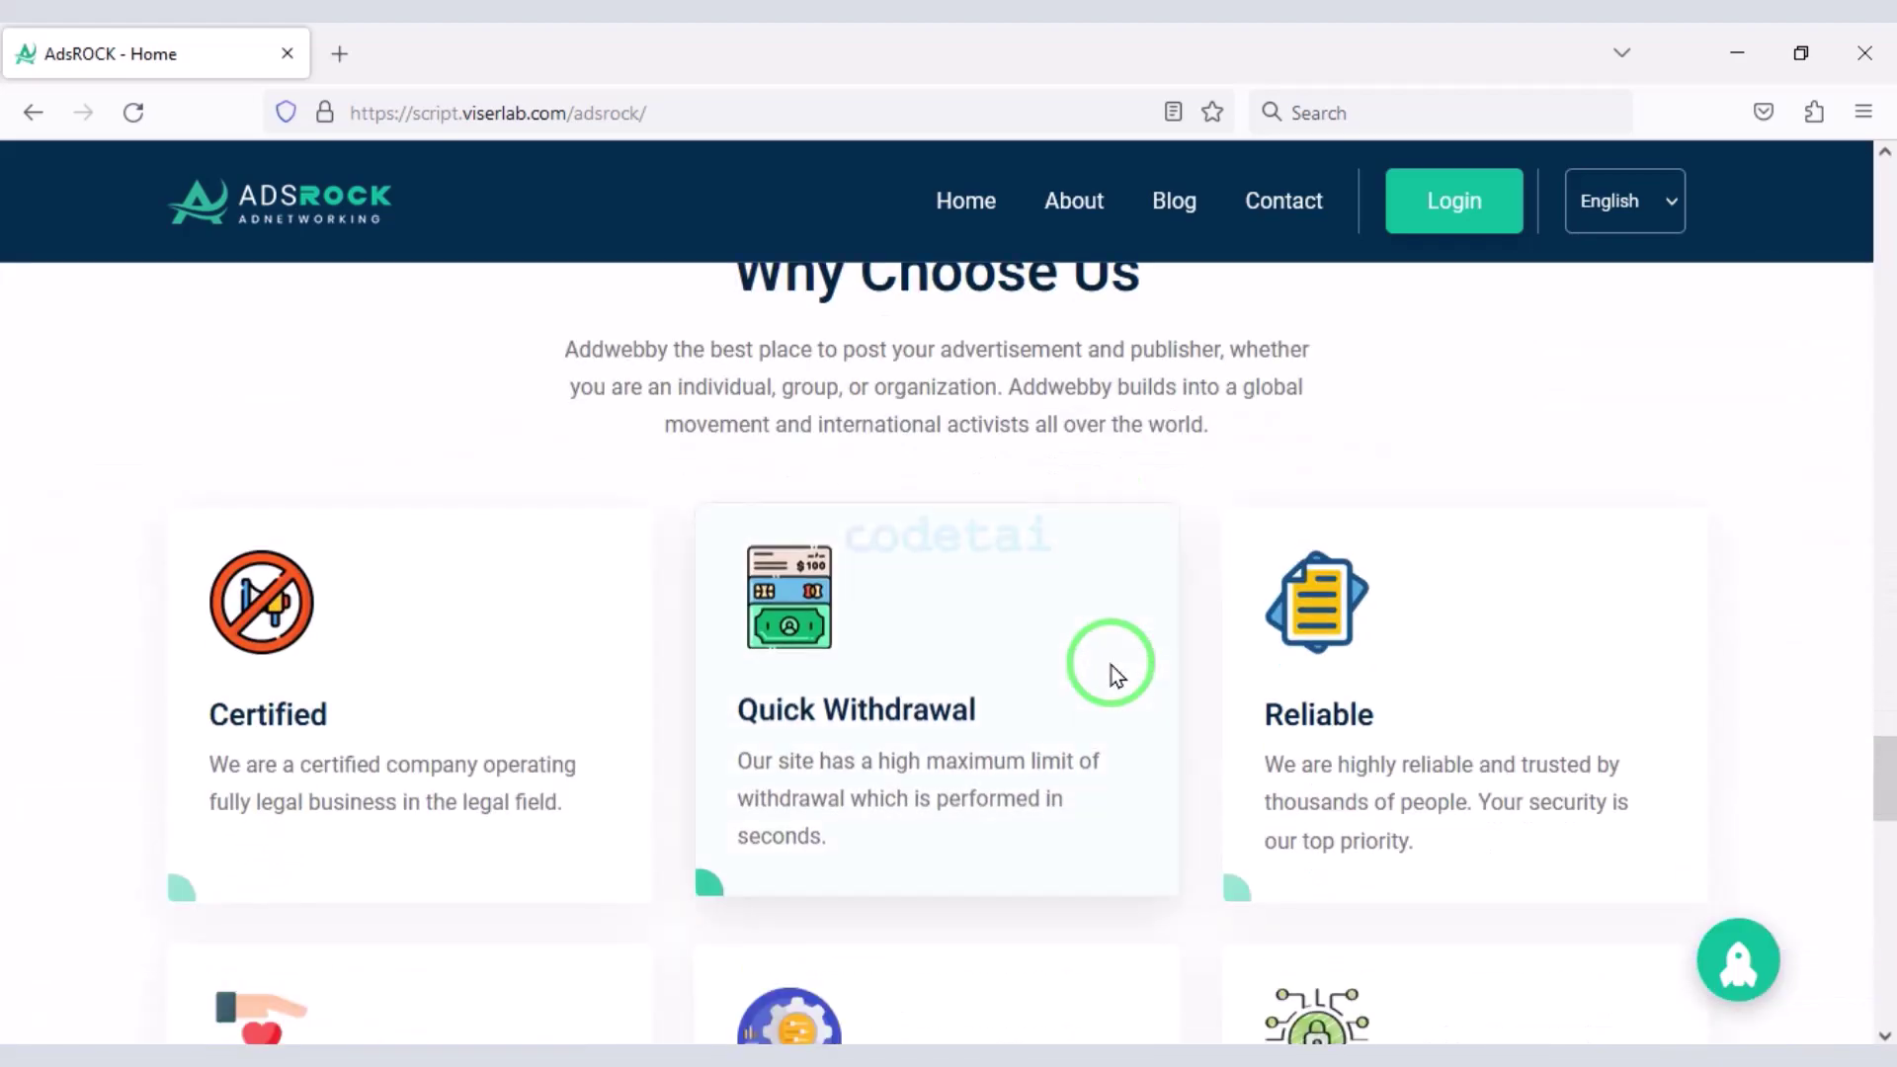
pyautogui.scroll(20, 1111, 682)
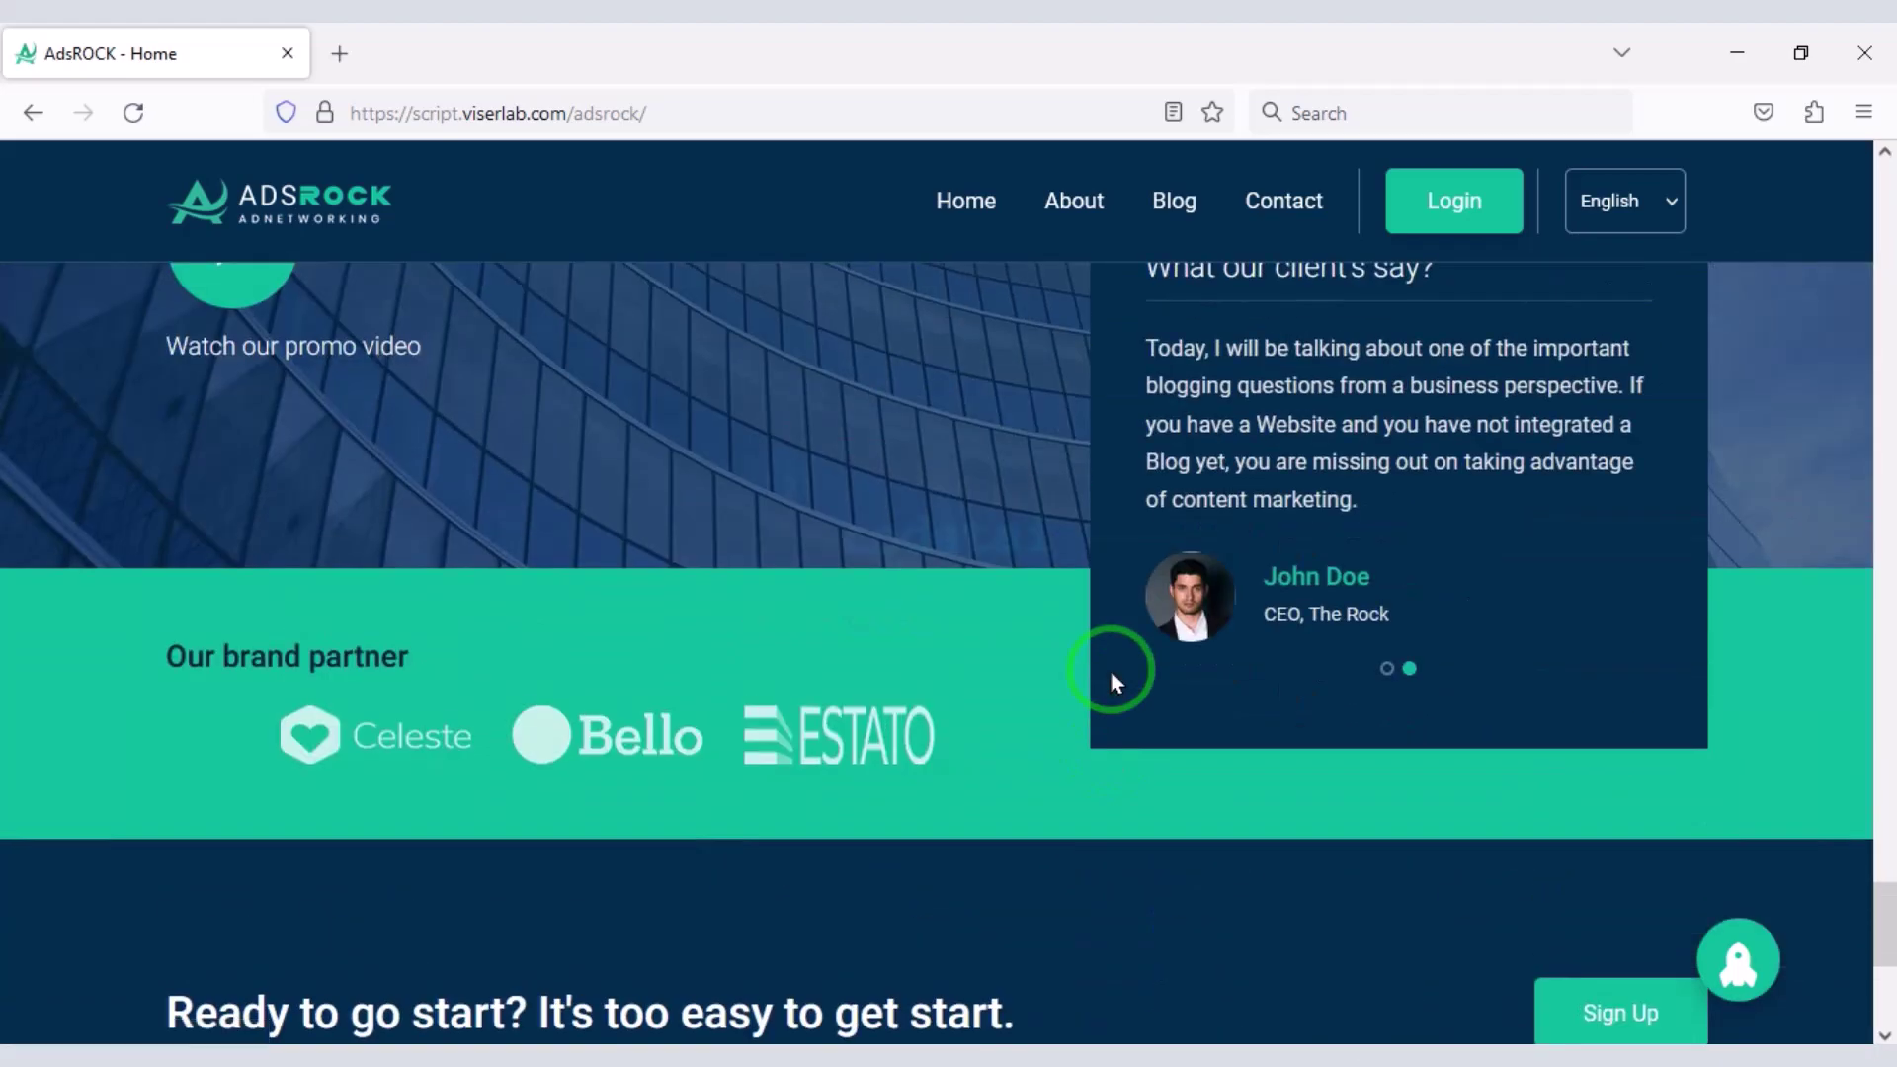
pyautogui.scroll(15, 1114, 682)
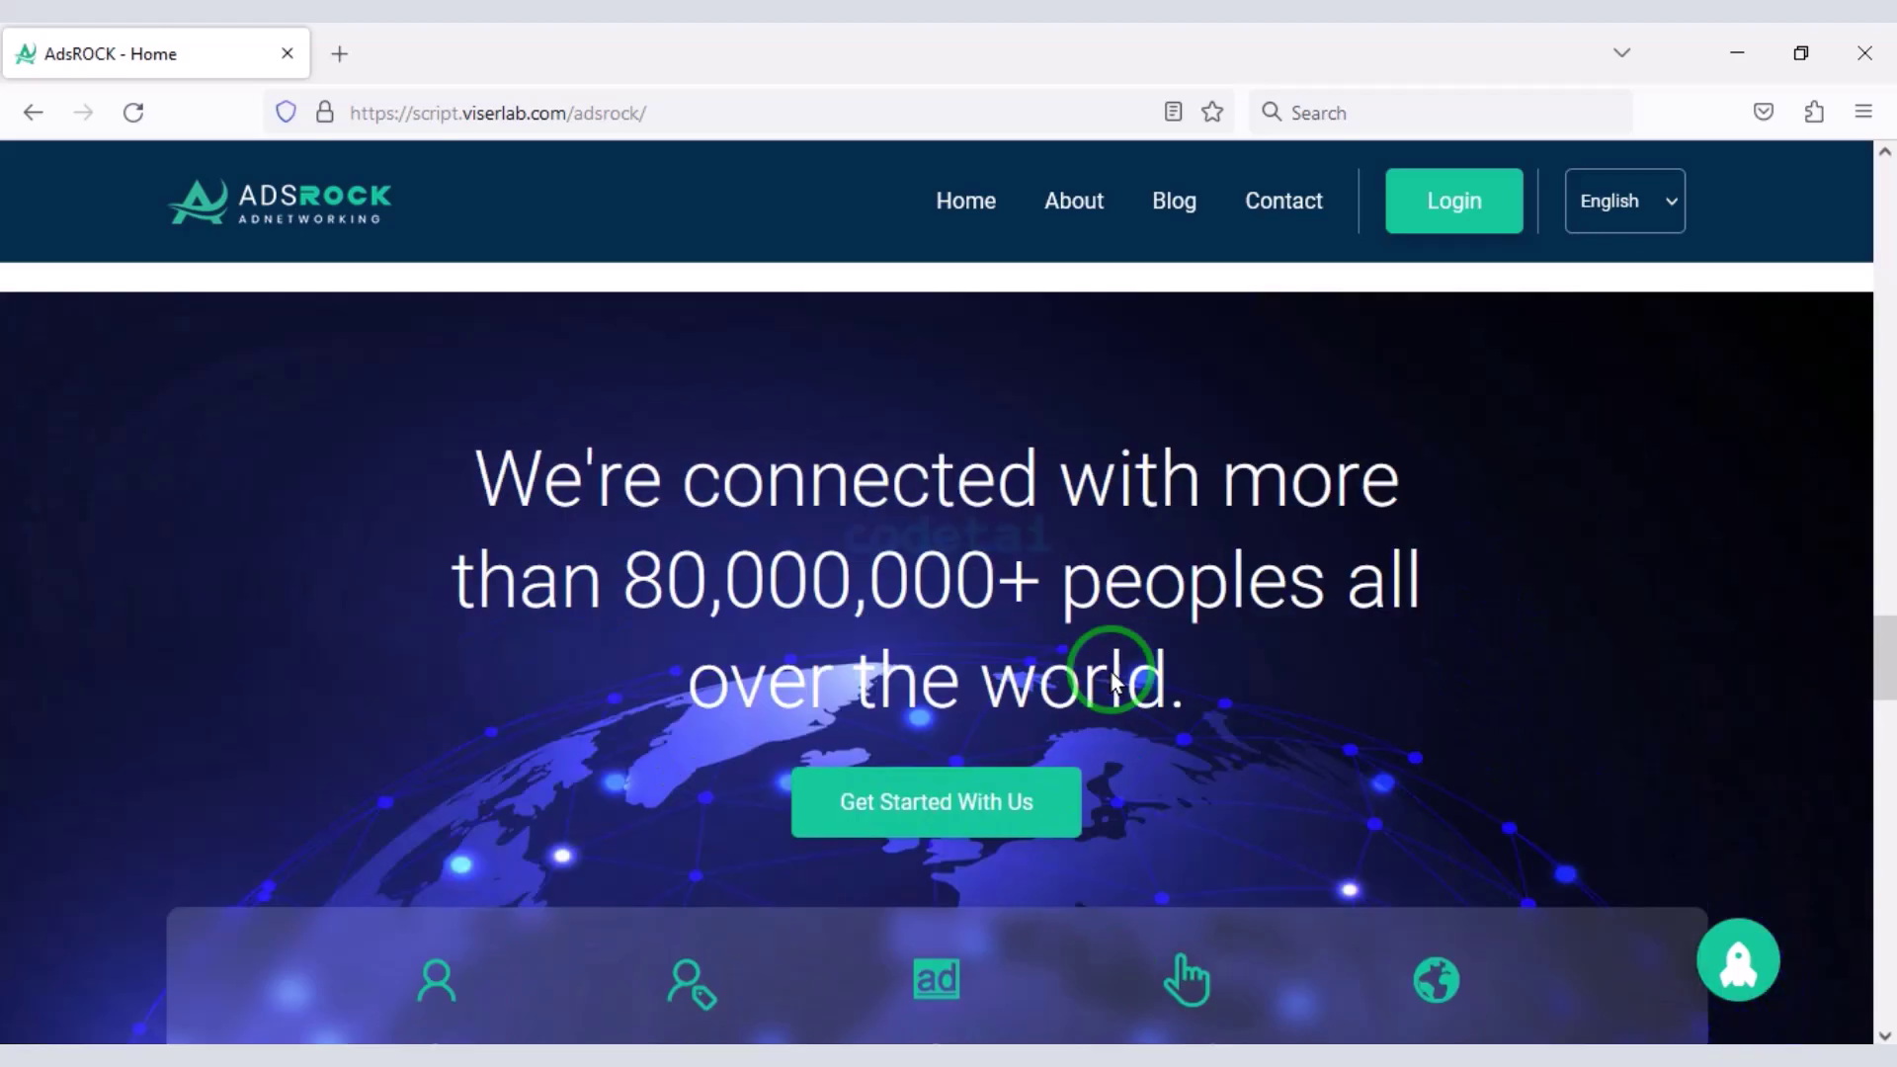
pyautogui.scroll(8, 1111, 670)
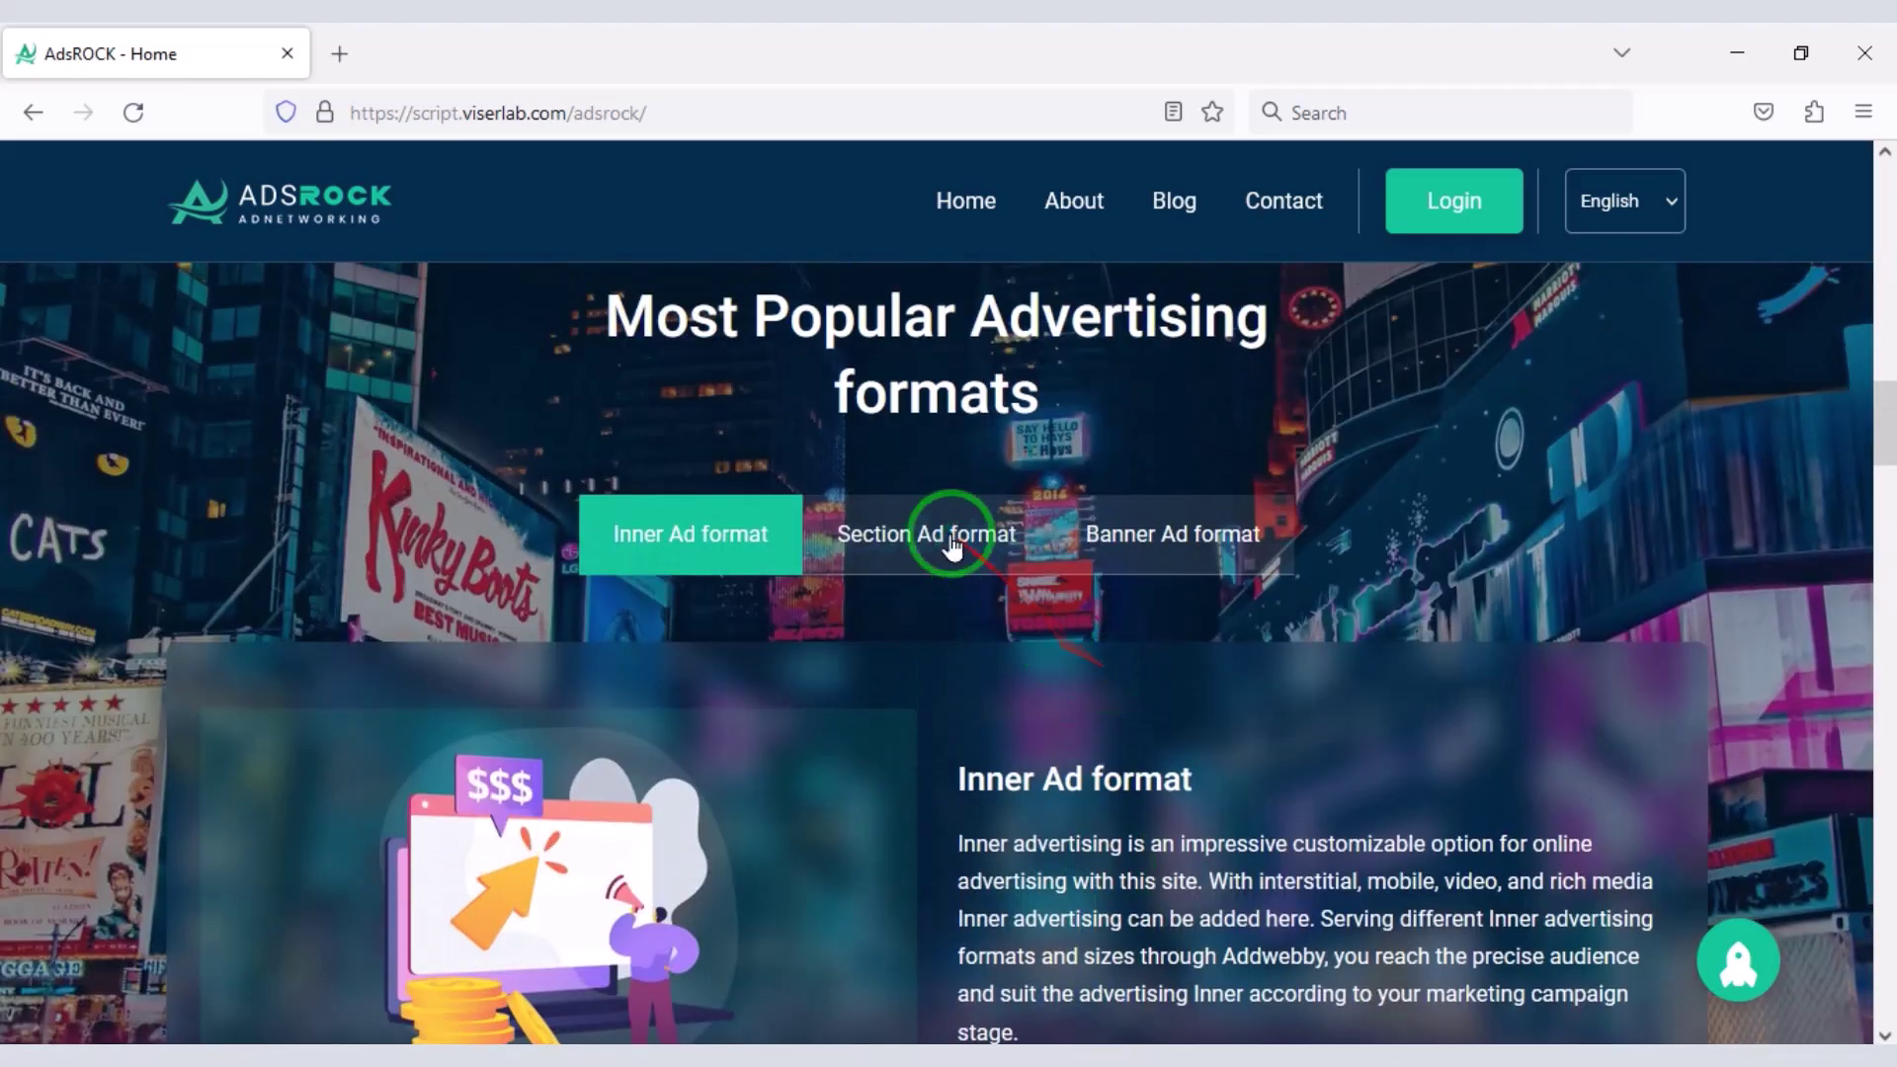
pyautogui.click(1147, 558)
pyautogui.click(807, 551)
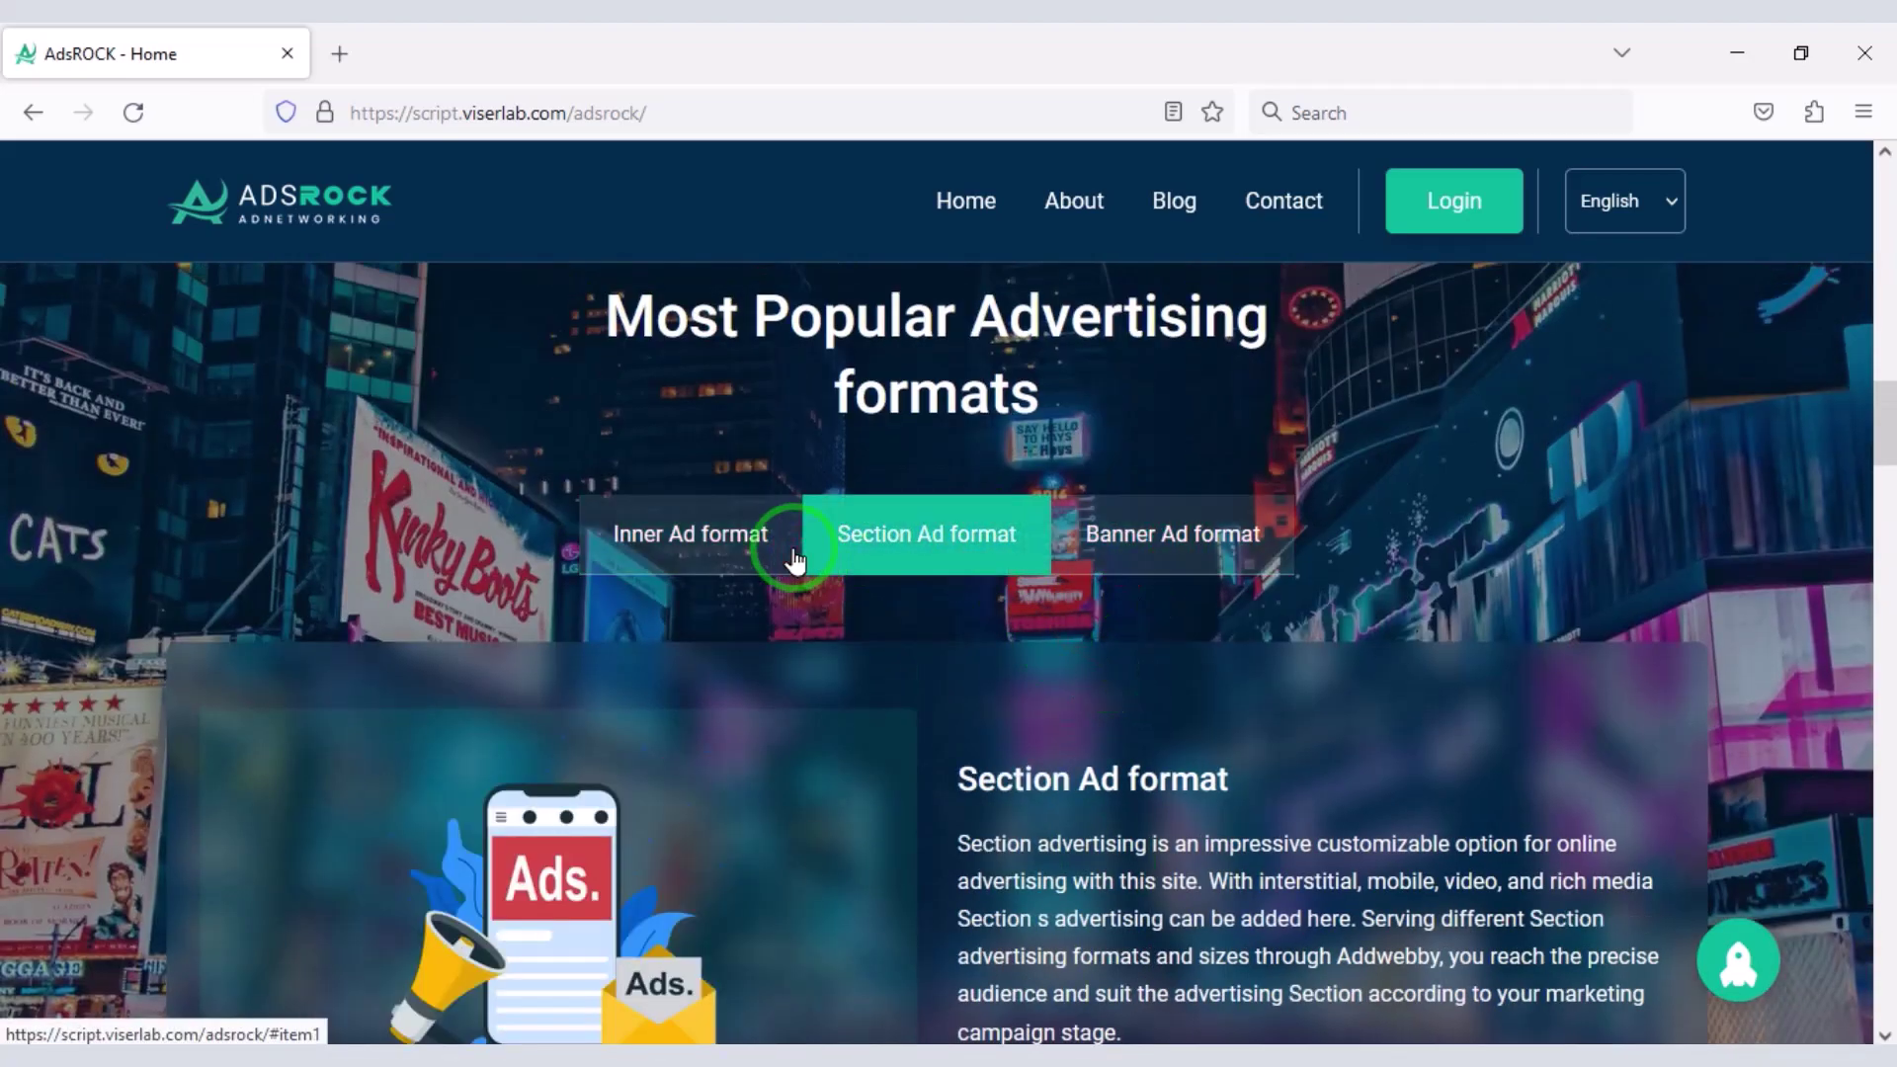
pyautogui.click(791, 551)
pyautogui.scroll(9, 953, 550)
pyautogui.scroll(8, 547, 702)
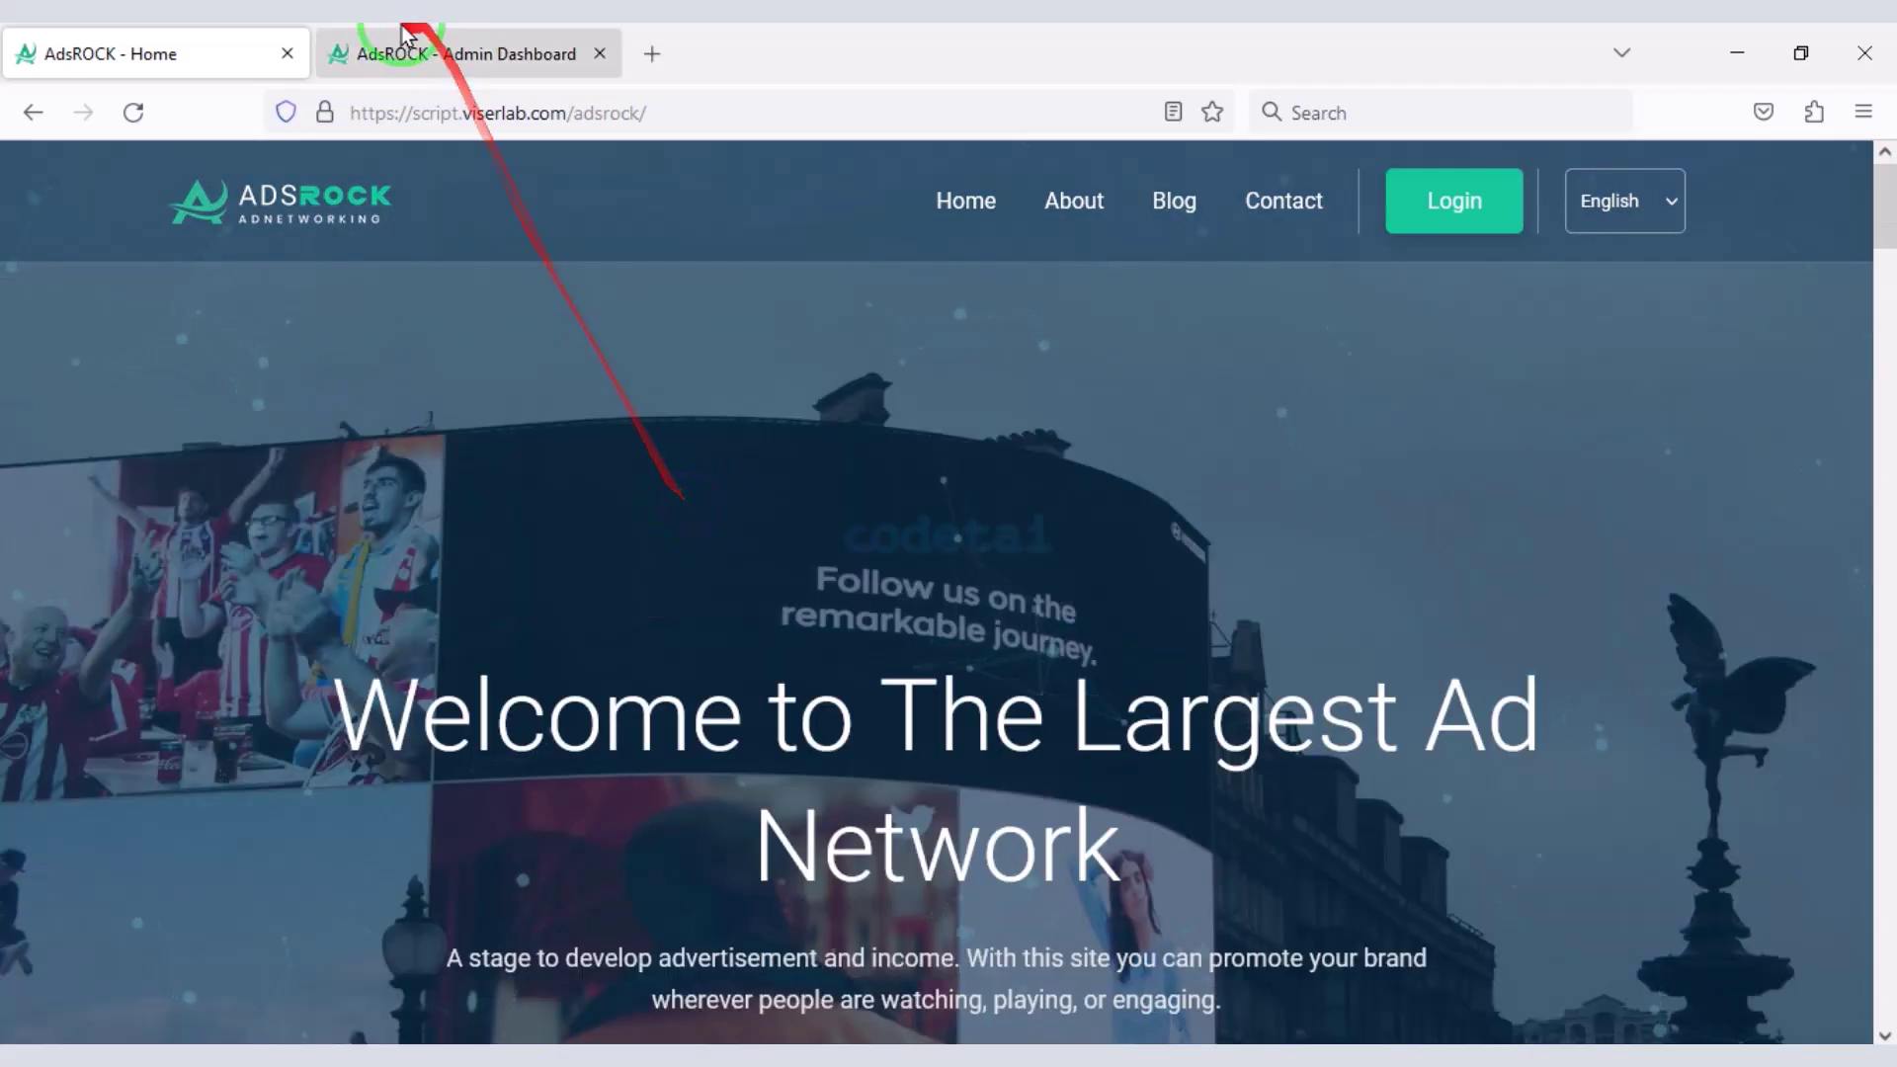
# - Review the Admin Dashboard stats and expand the advertisement and advertiser menus in the sidebar
pyautogui.click(460, 54)
pyautogui.scroll(-15, 554, 472)
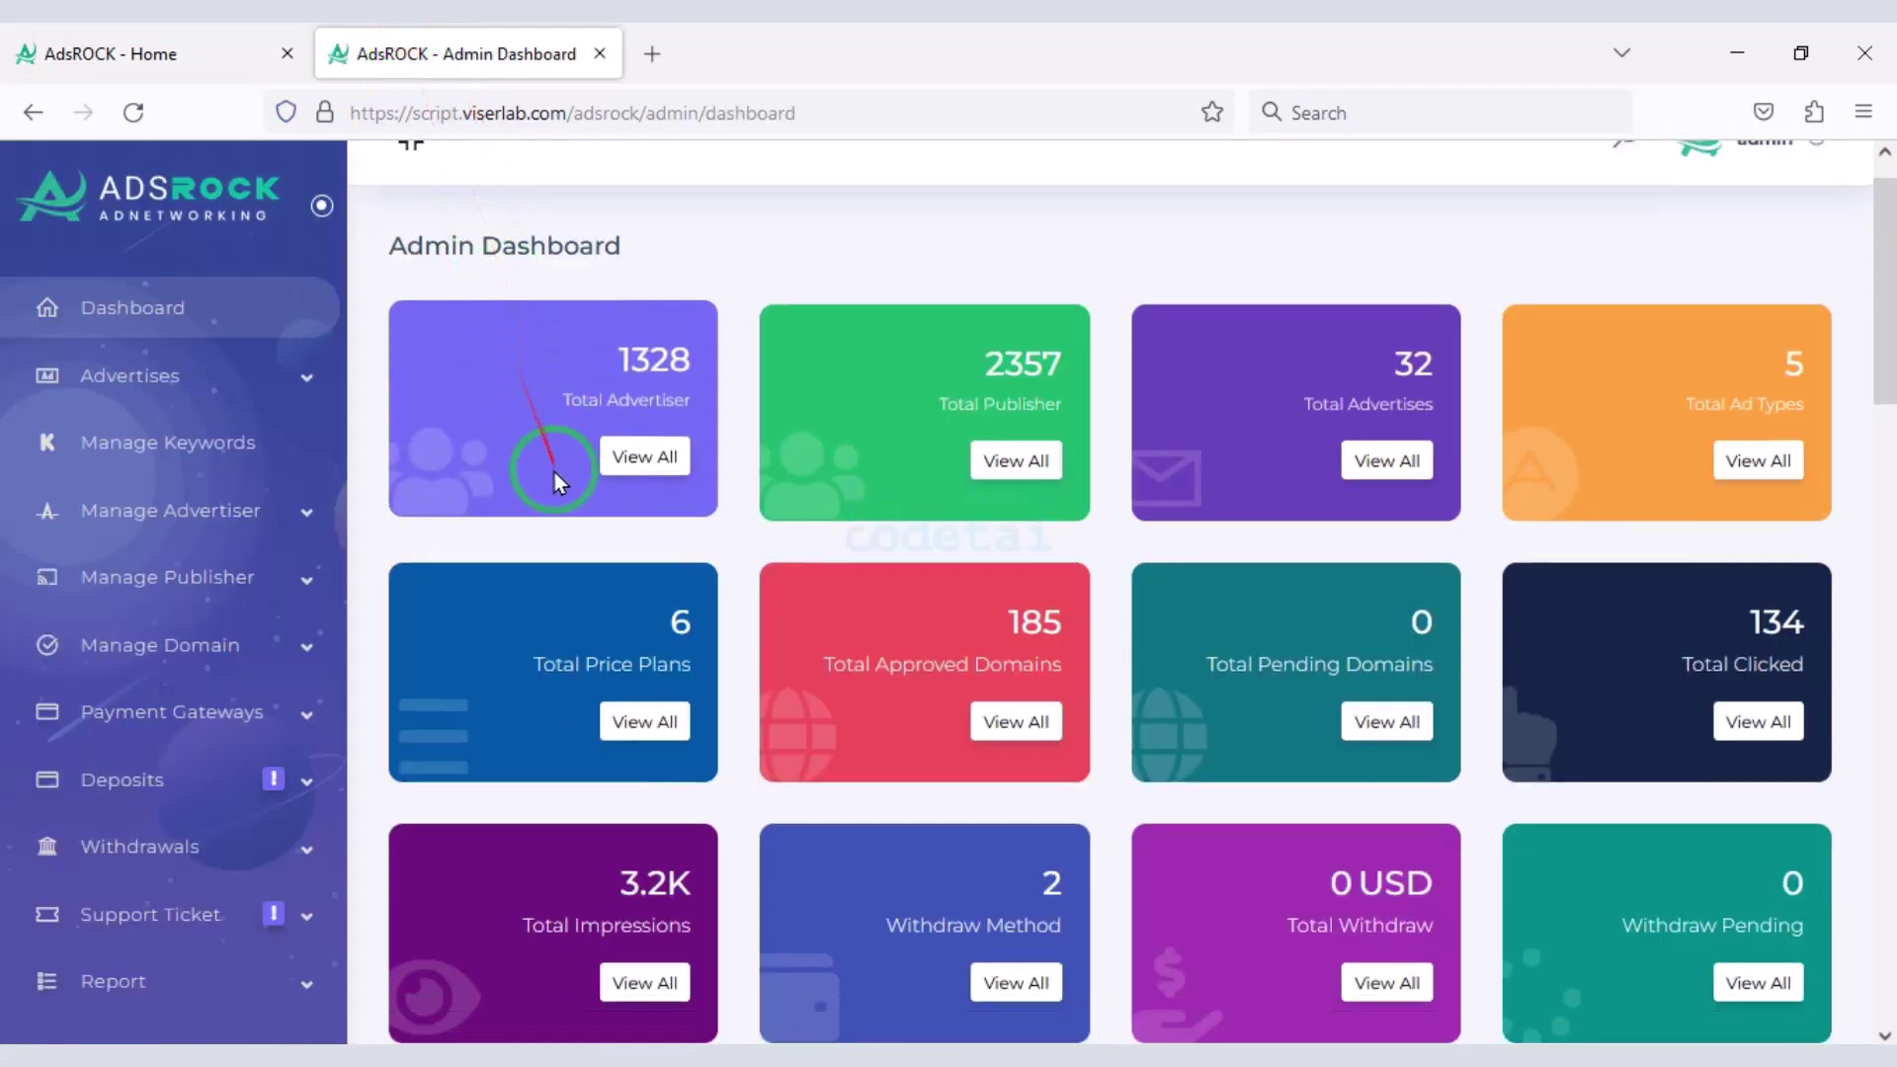
pyautogui.scroll(-8, 933, 851)
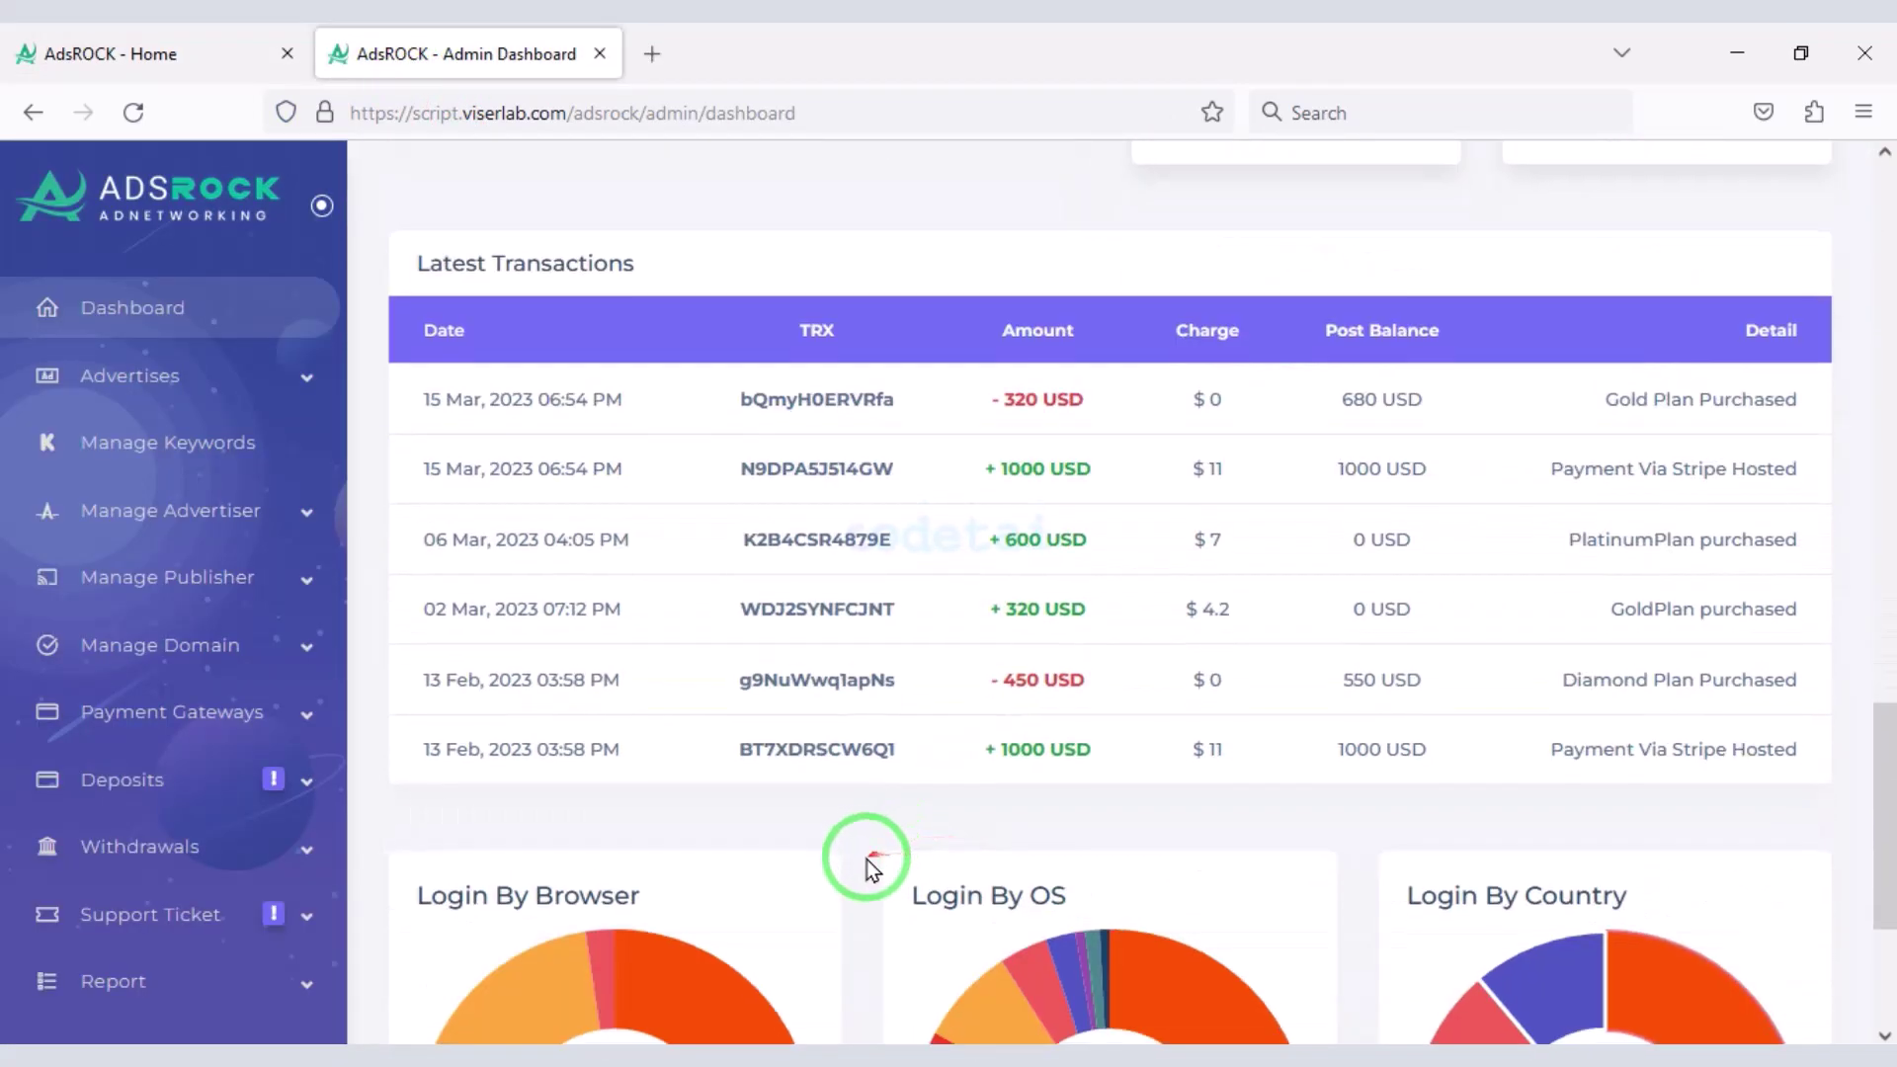
pyautogui.click(284, 371)
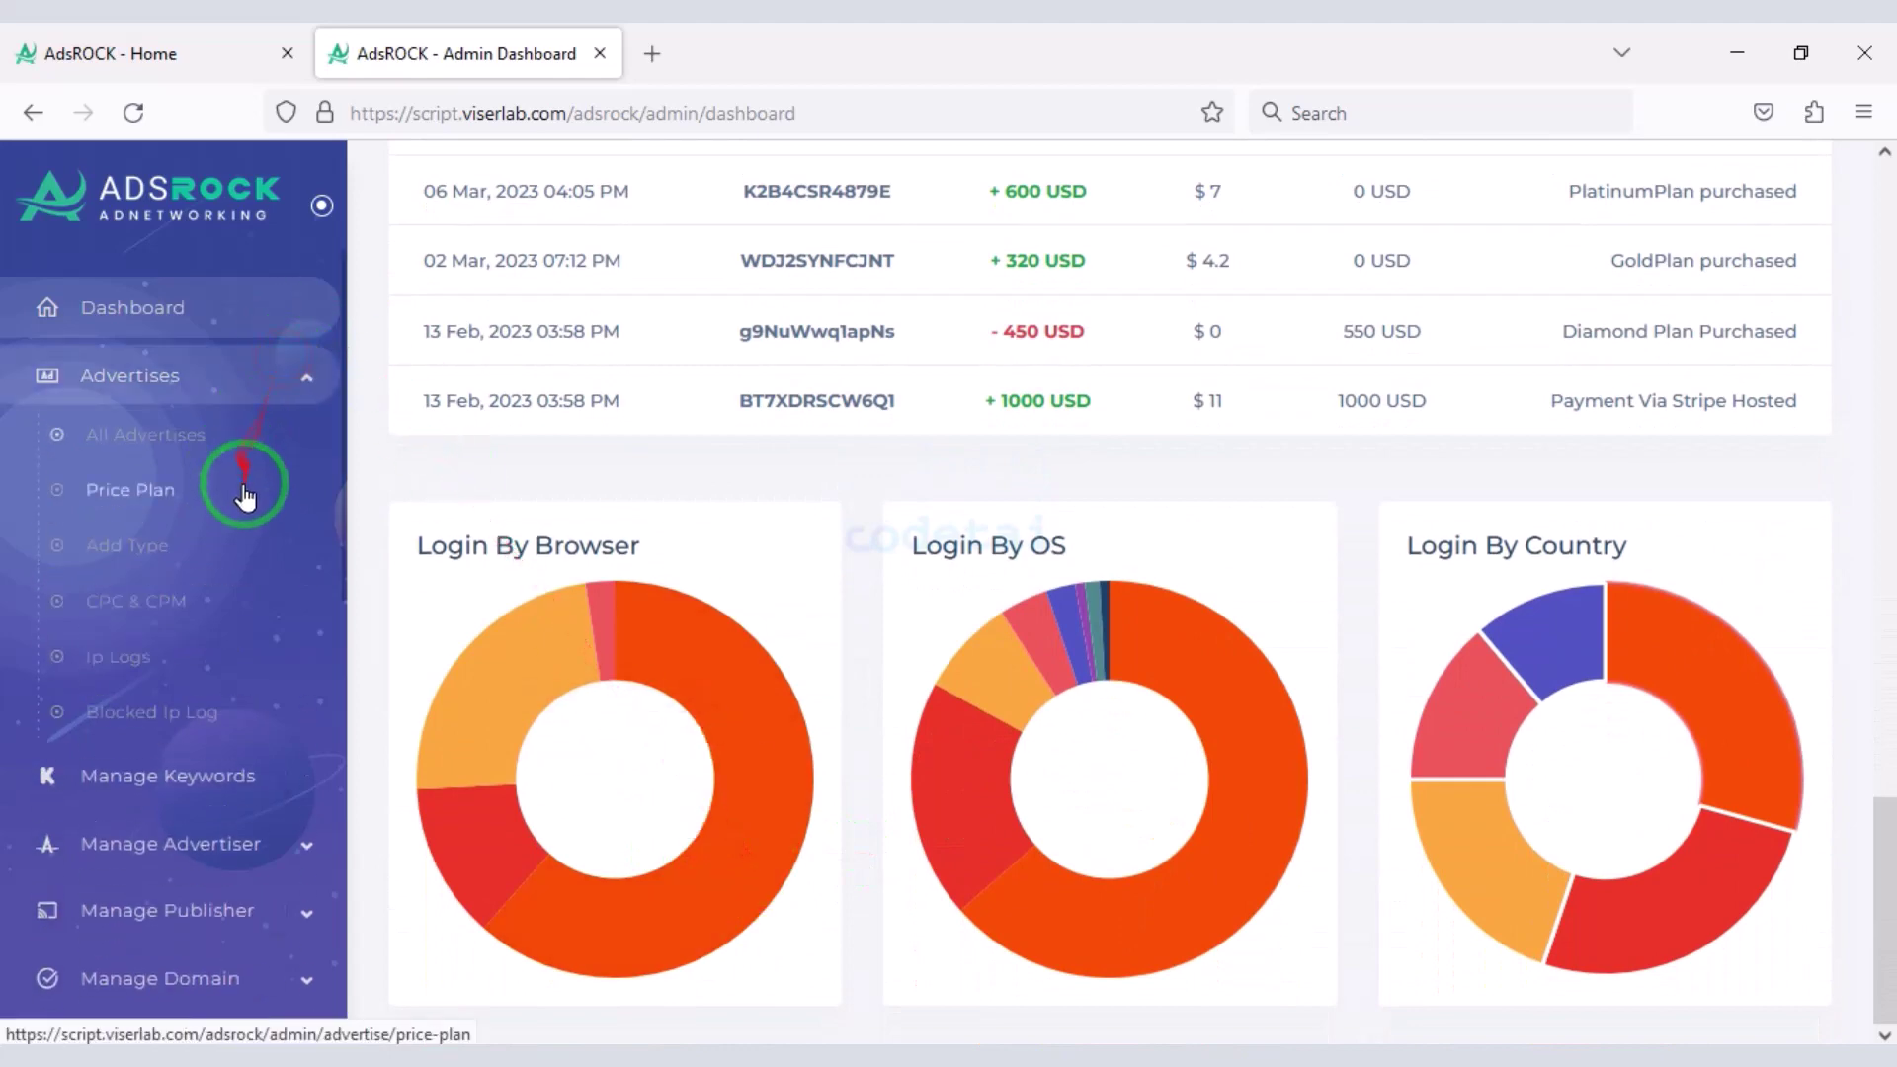
pyautogui.scroll(-3, 241, 572)
pyautogui.click(254, 495)
pyautogui.scroll(-4, 227, 712)
pyautogui.scroll(-7, 233, 791)
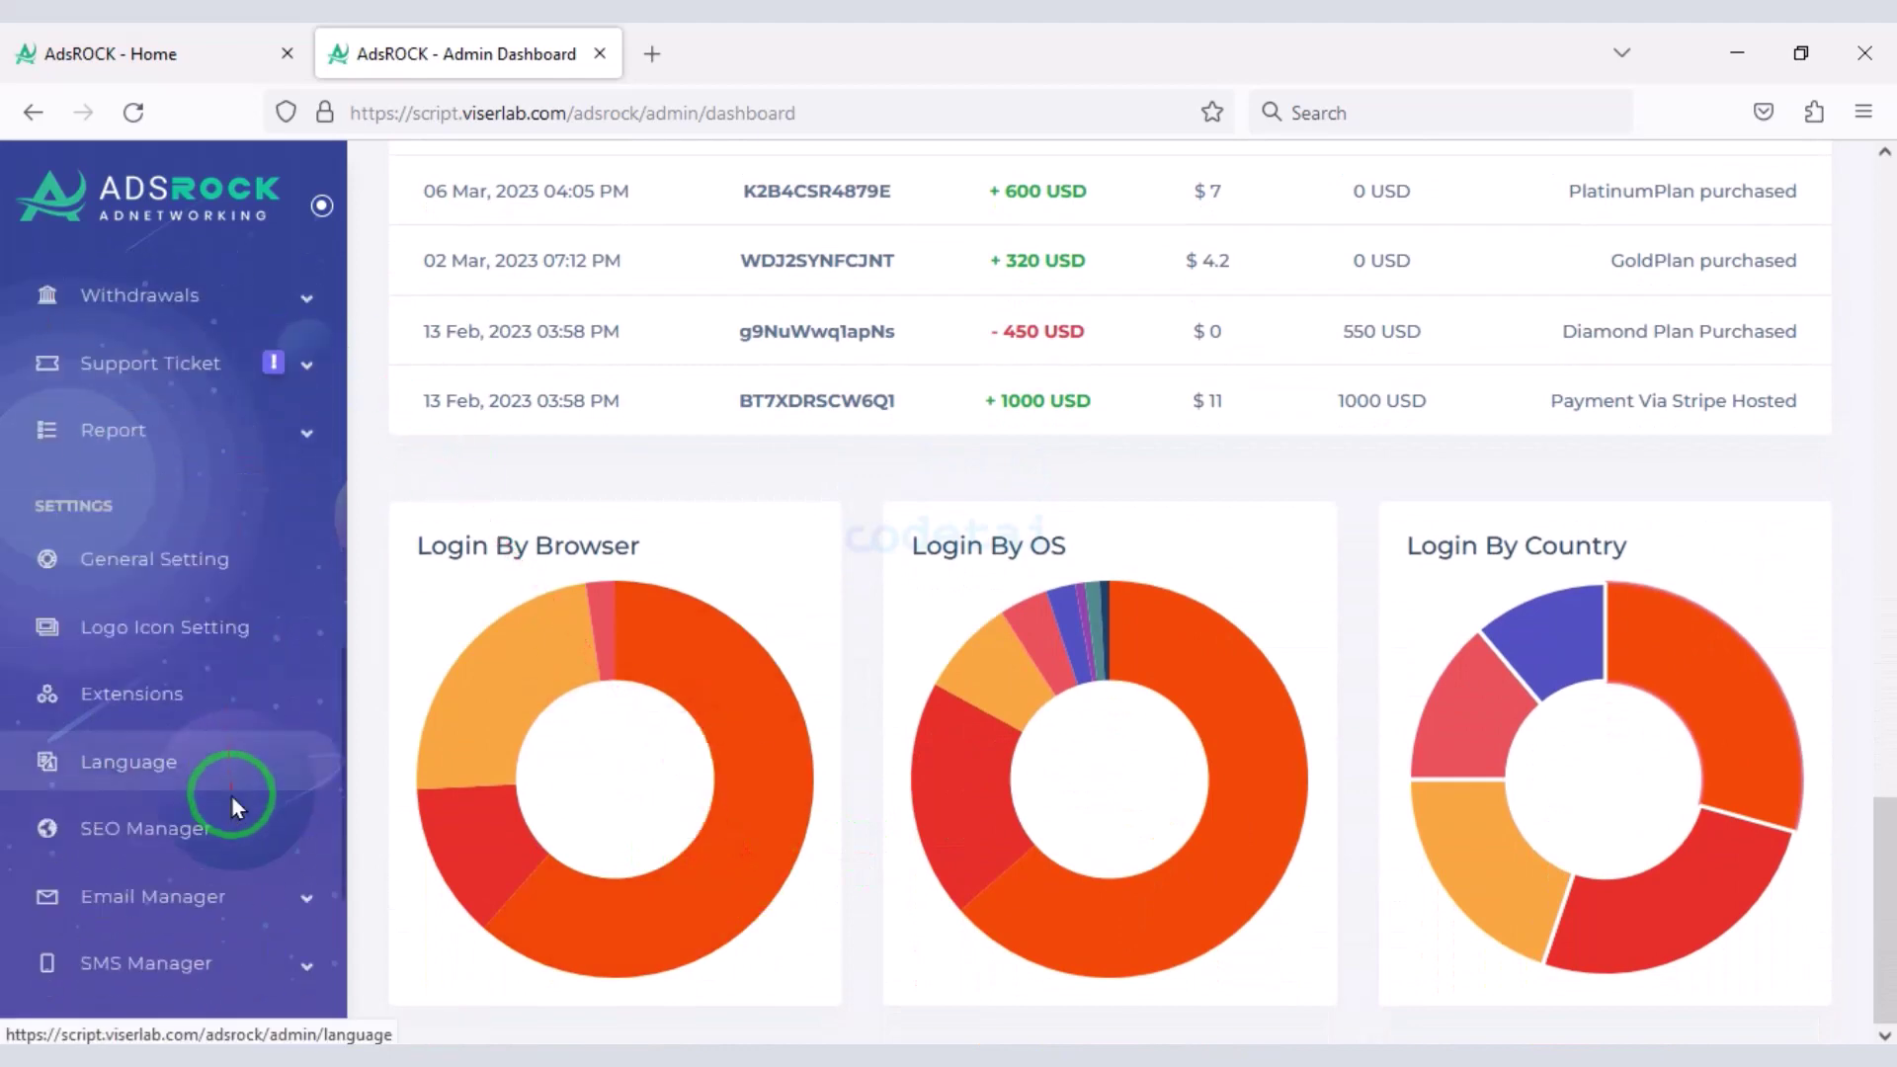
pyautogui.scroll(4, 241, 881)
# - Return to the public homepage tab and scroll through its content
pyautogui.hotkey('ctrl', 'shift', 'Tab')
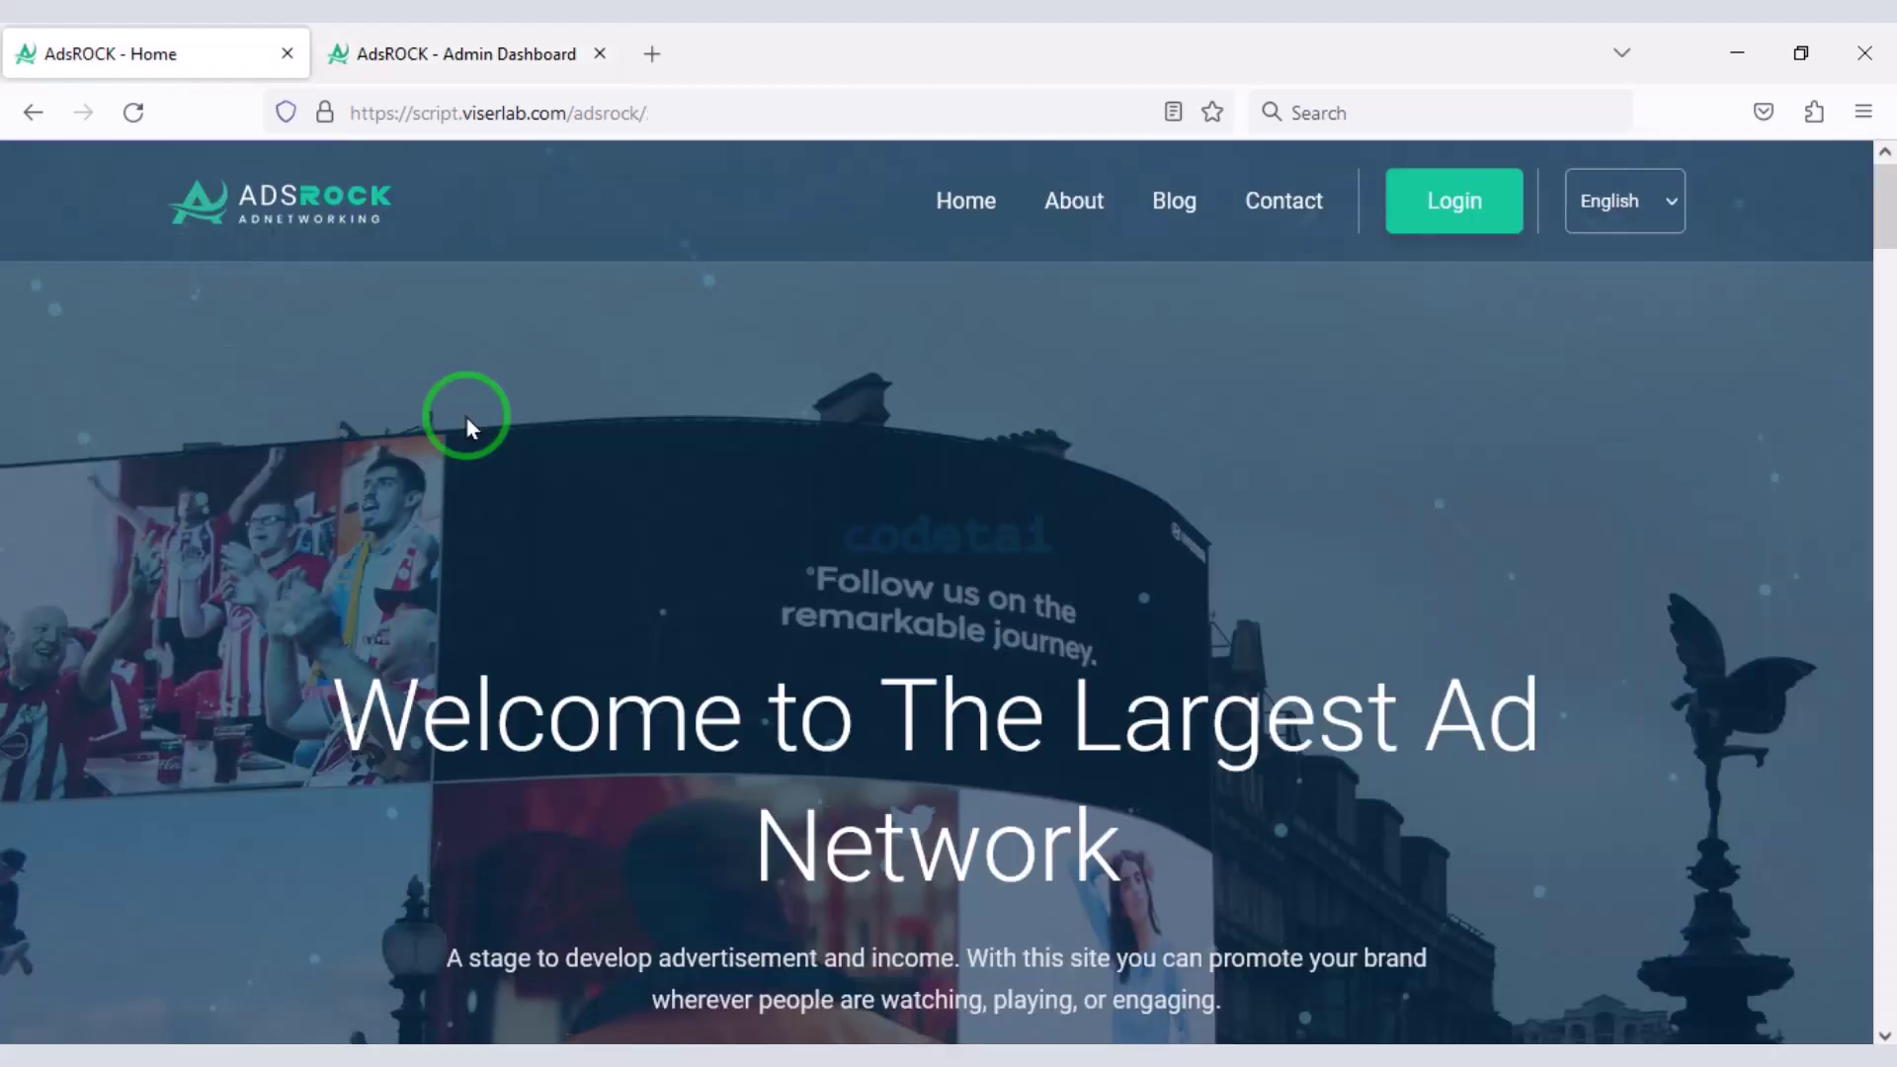
pyautogui.scroll(-3, 802, 489)
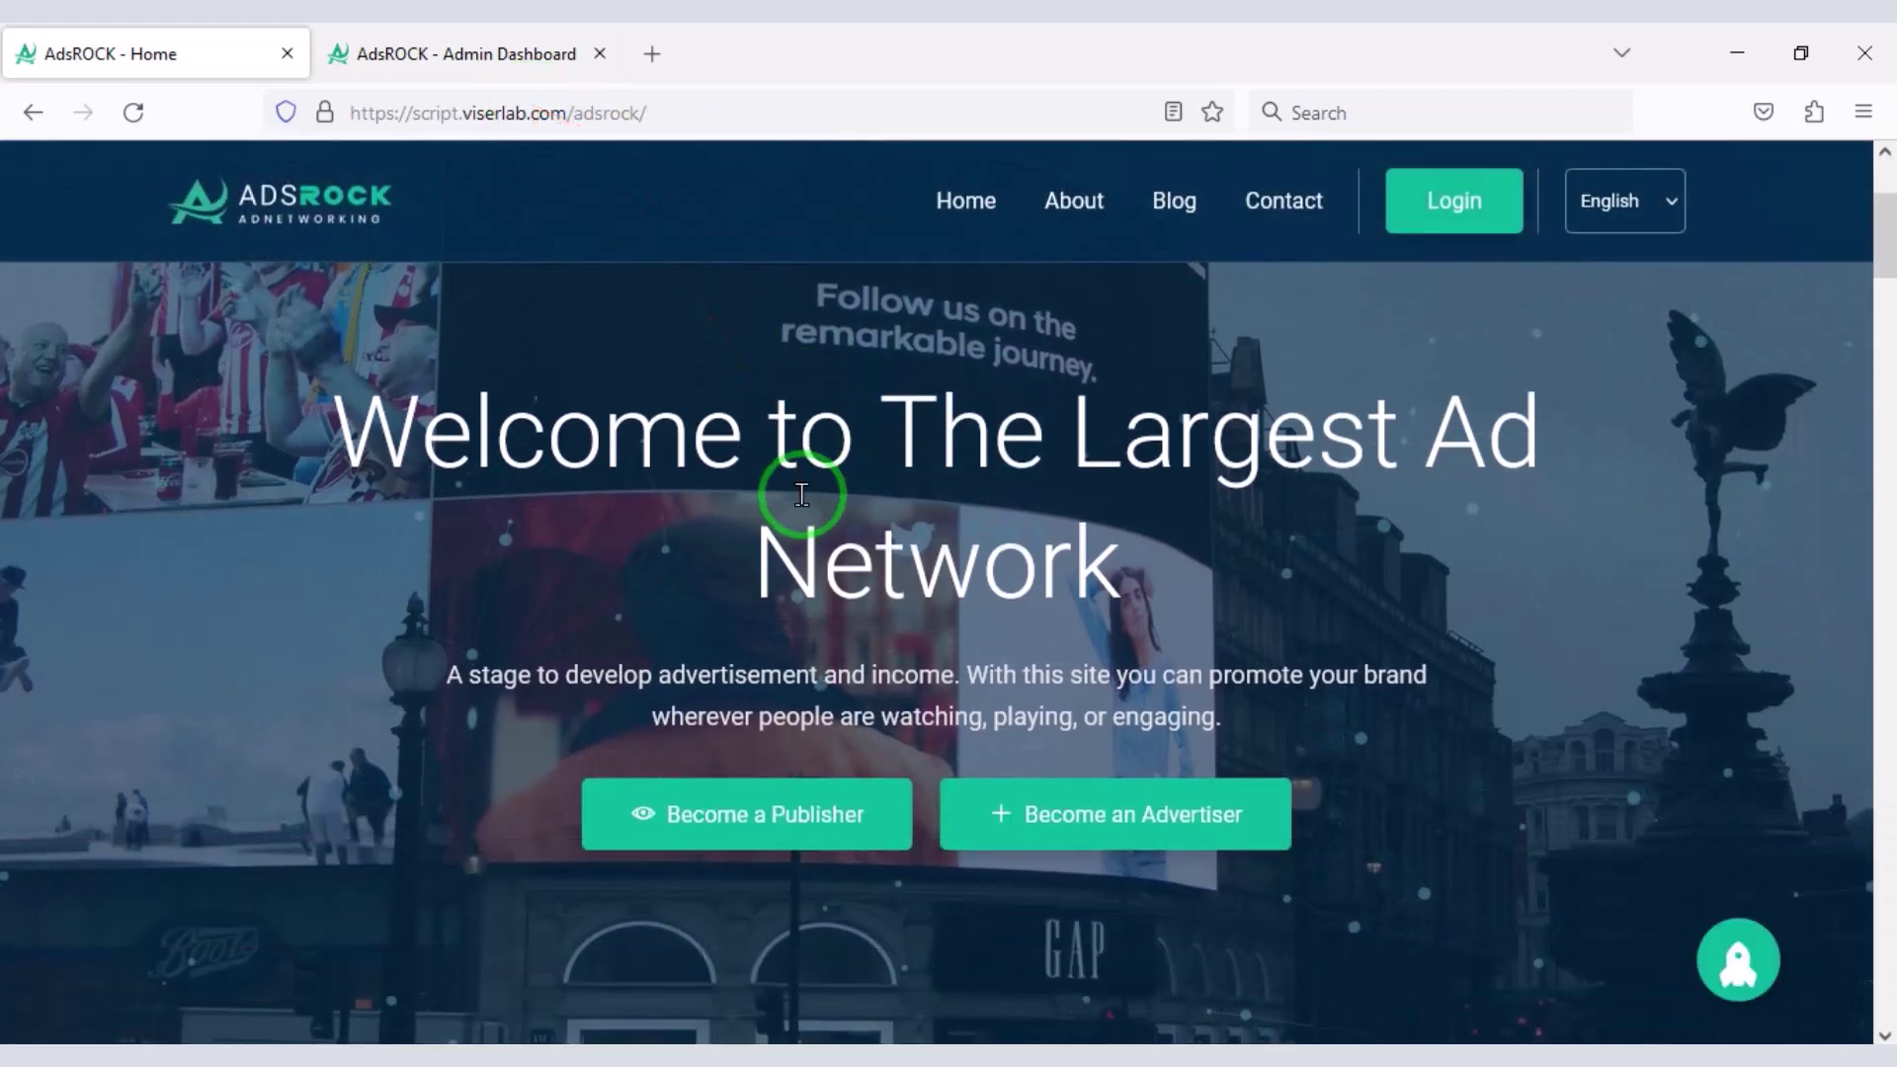
pyautogui.scroll(2, 803, 494)
pyautogui.scroll(-3, 791, 660)
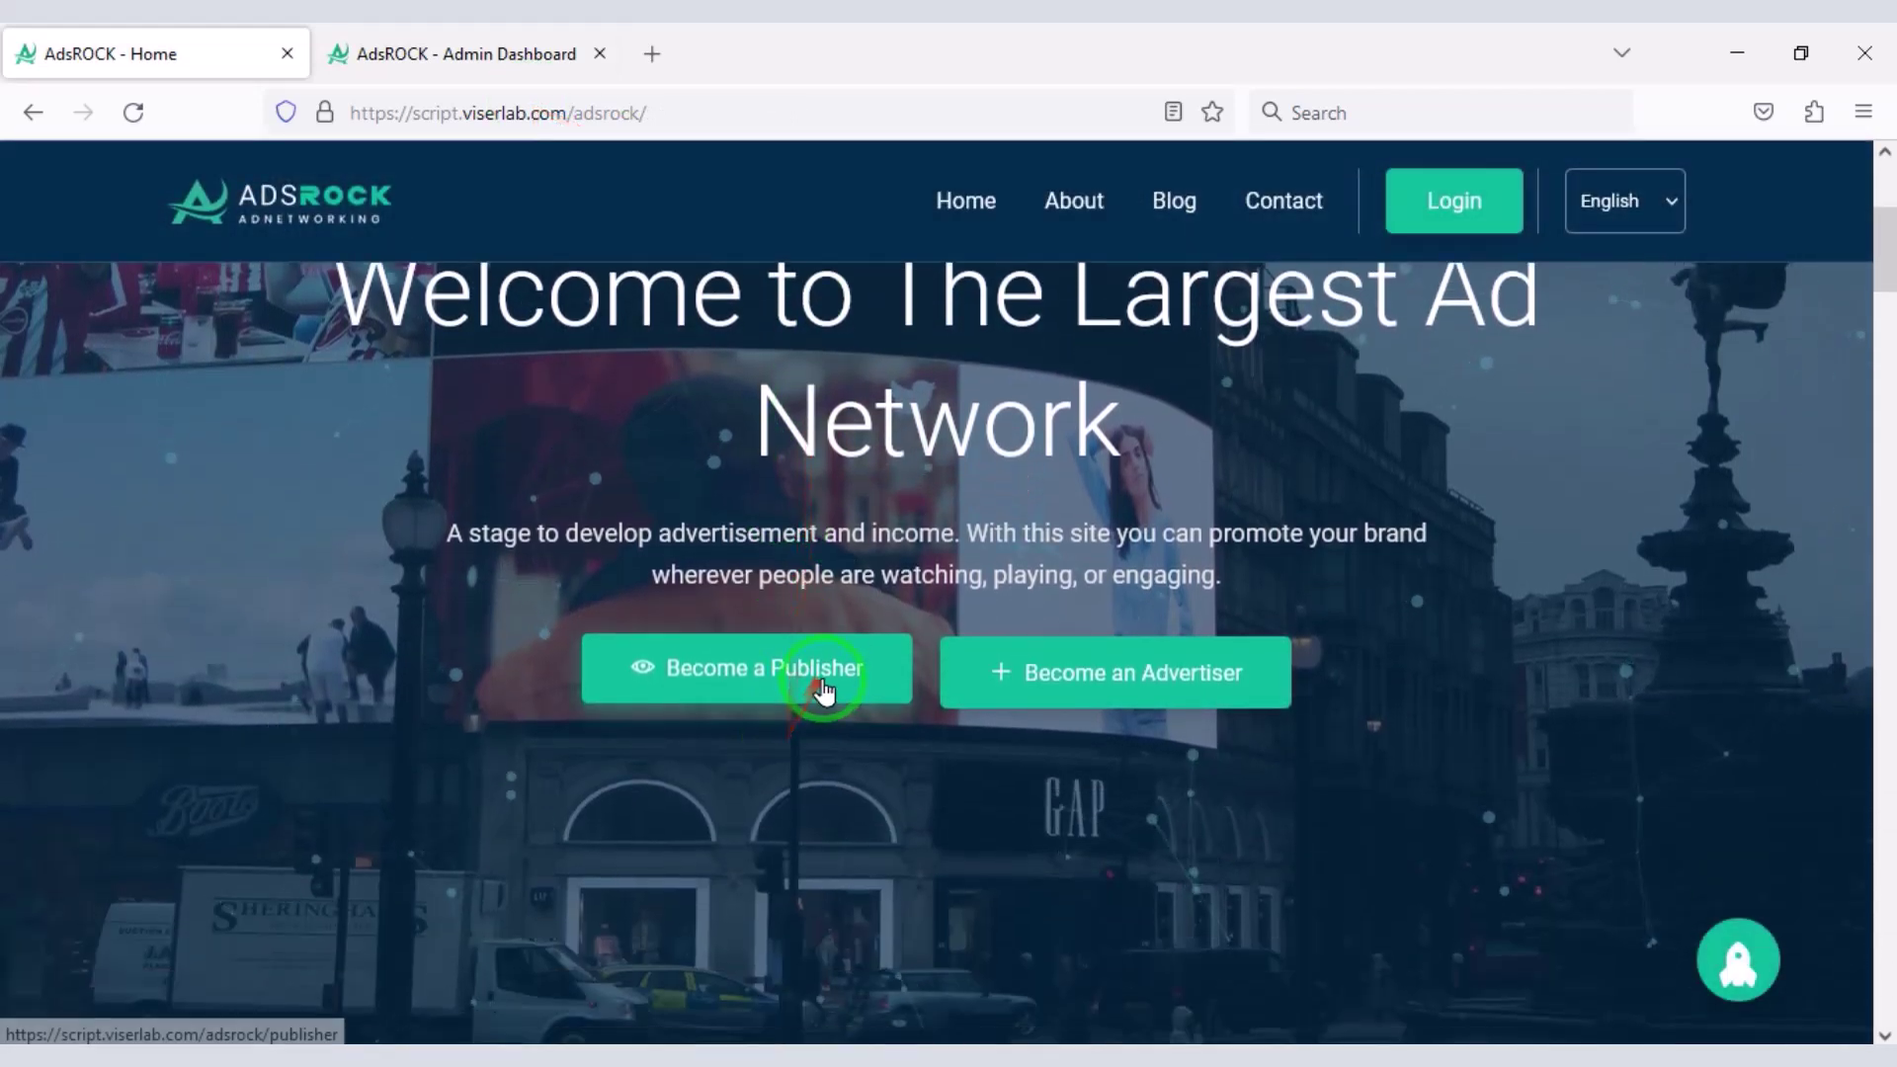
pyautogui.scroll(3, 791, 548)
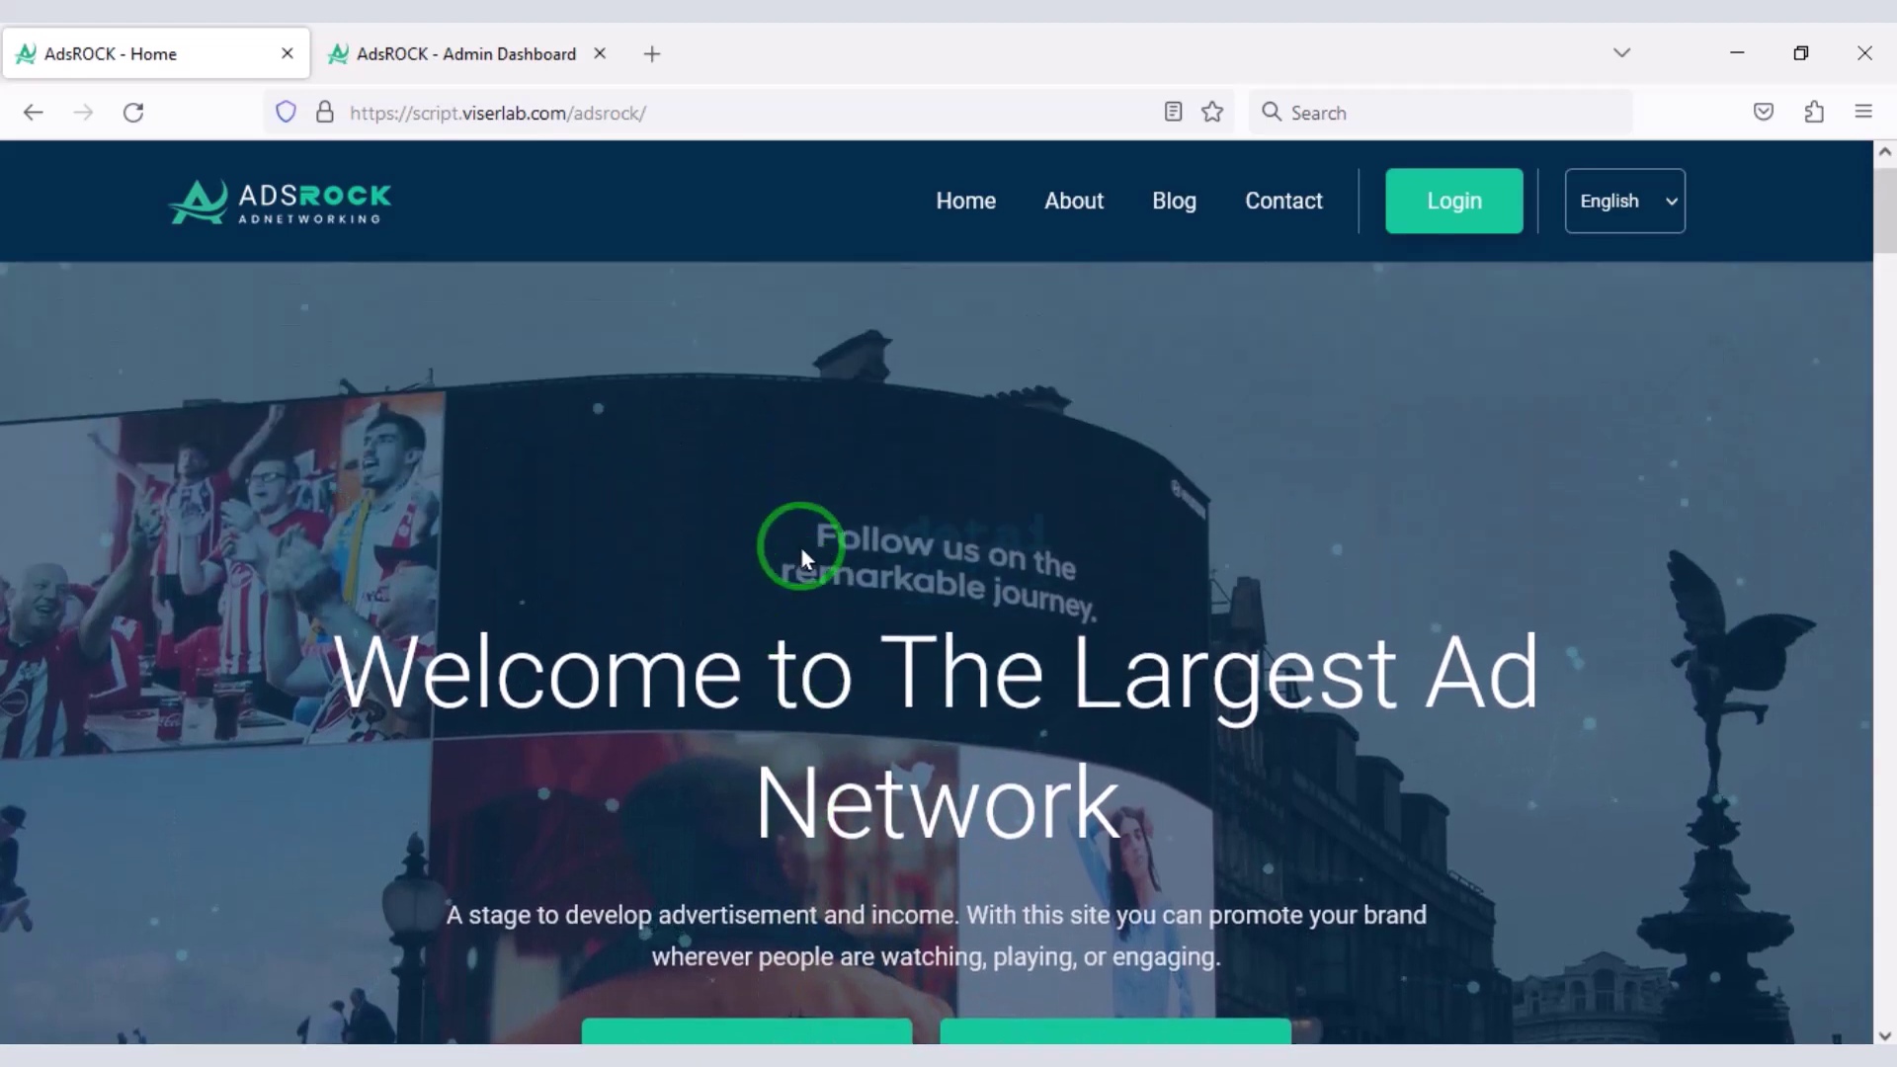
pyautogui.scroll(-2, 995, 577)
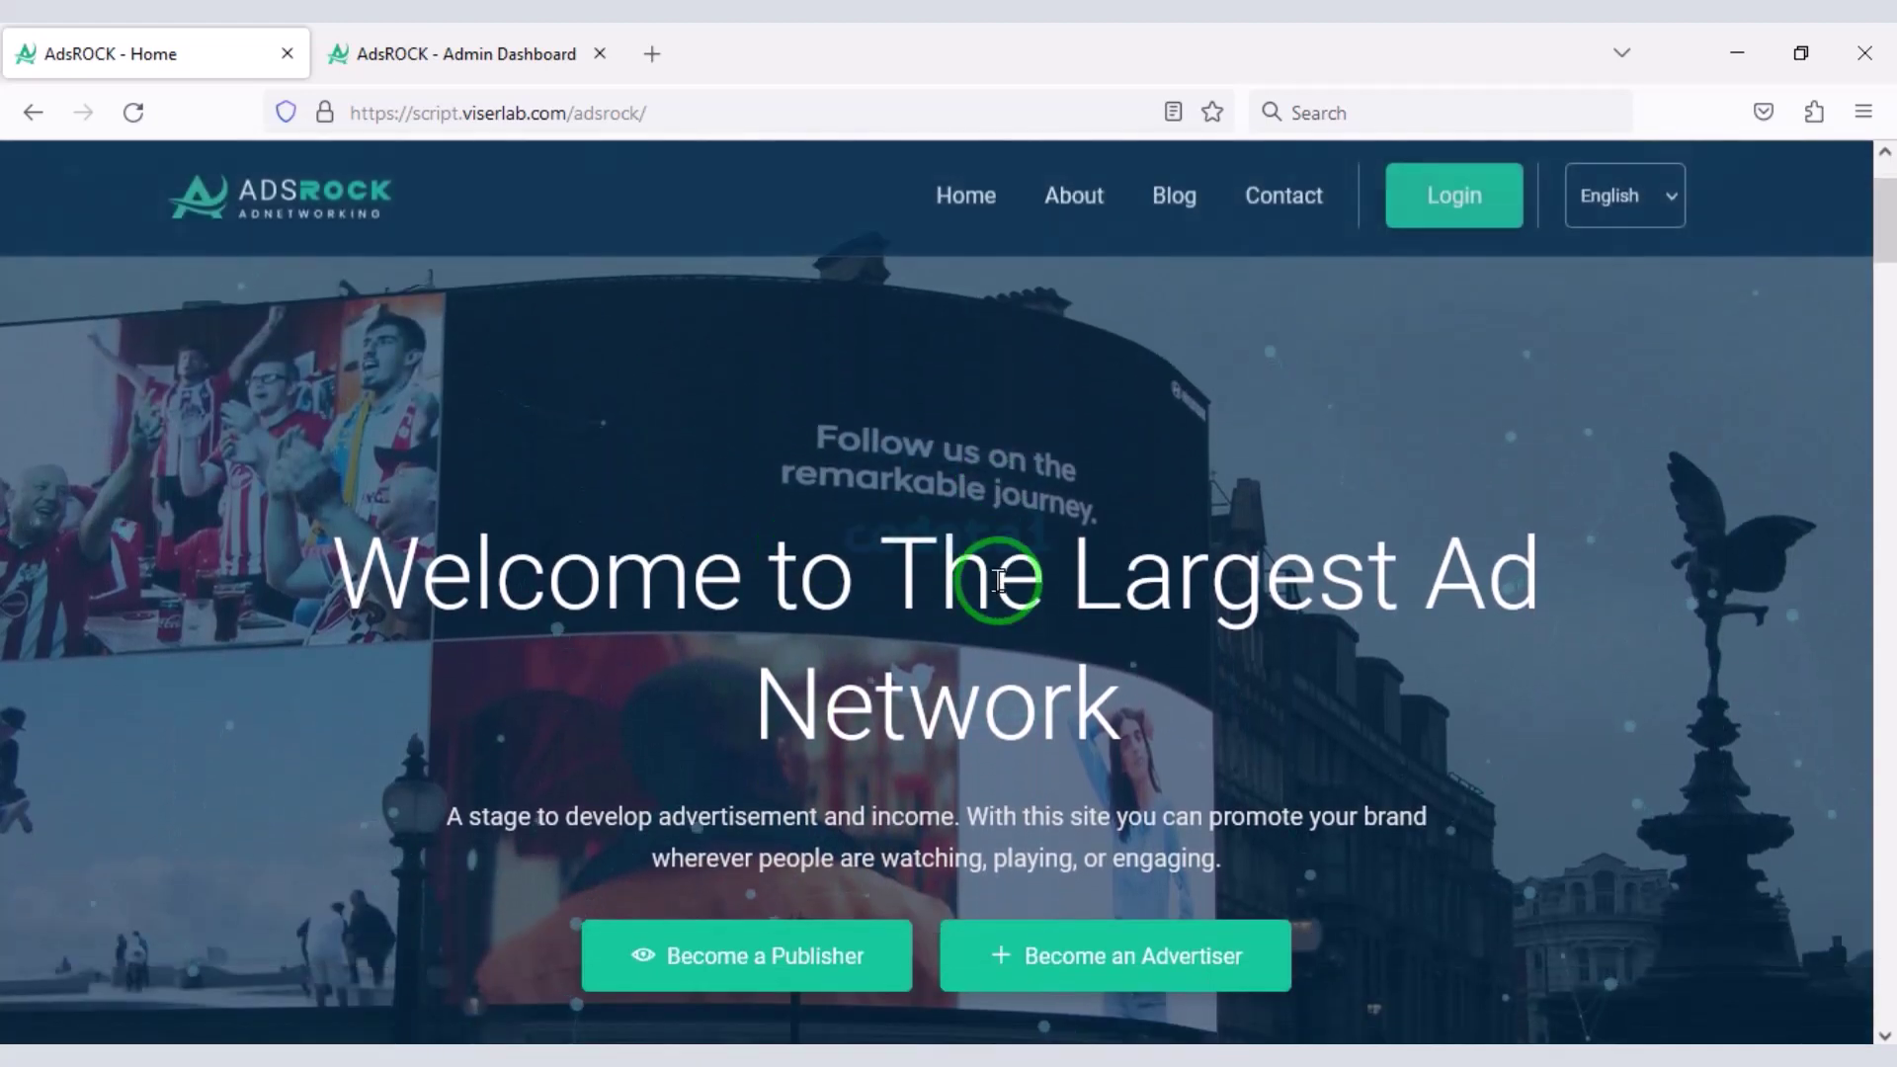
pyautogui.scroll(2, 996, 579)
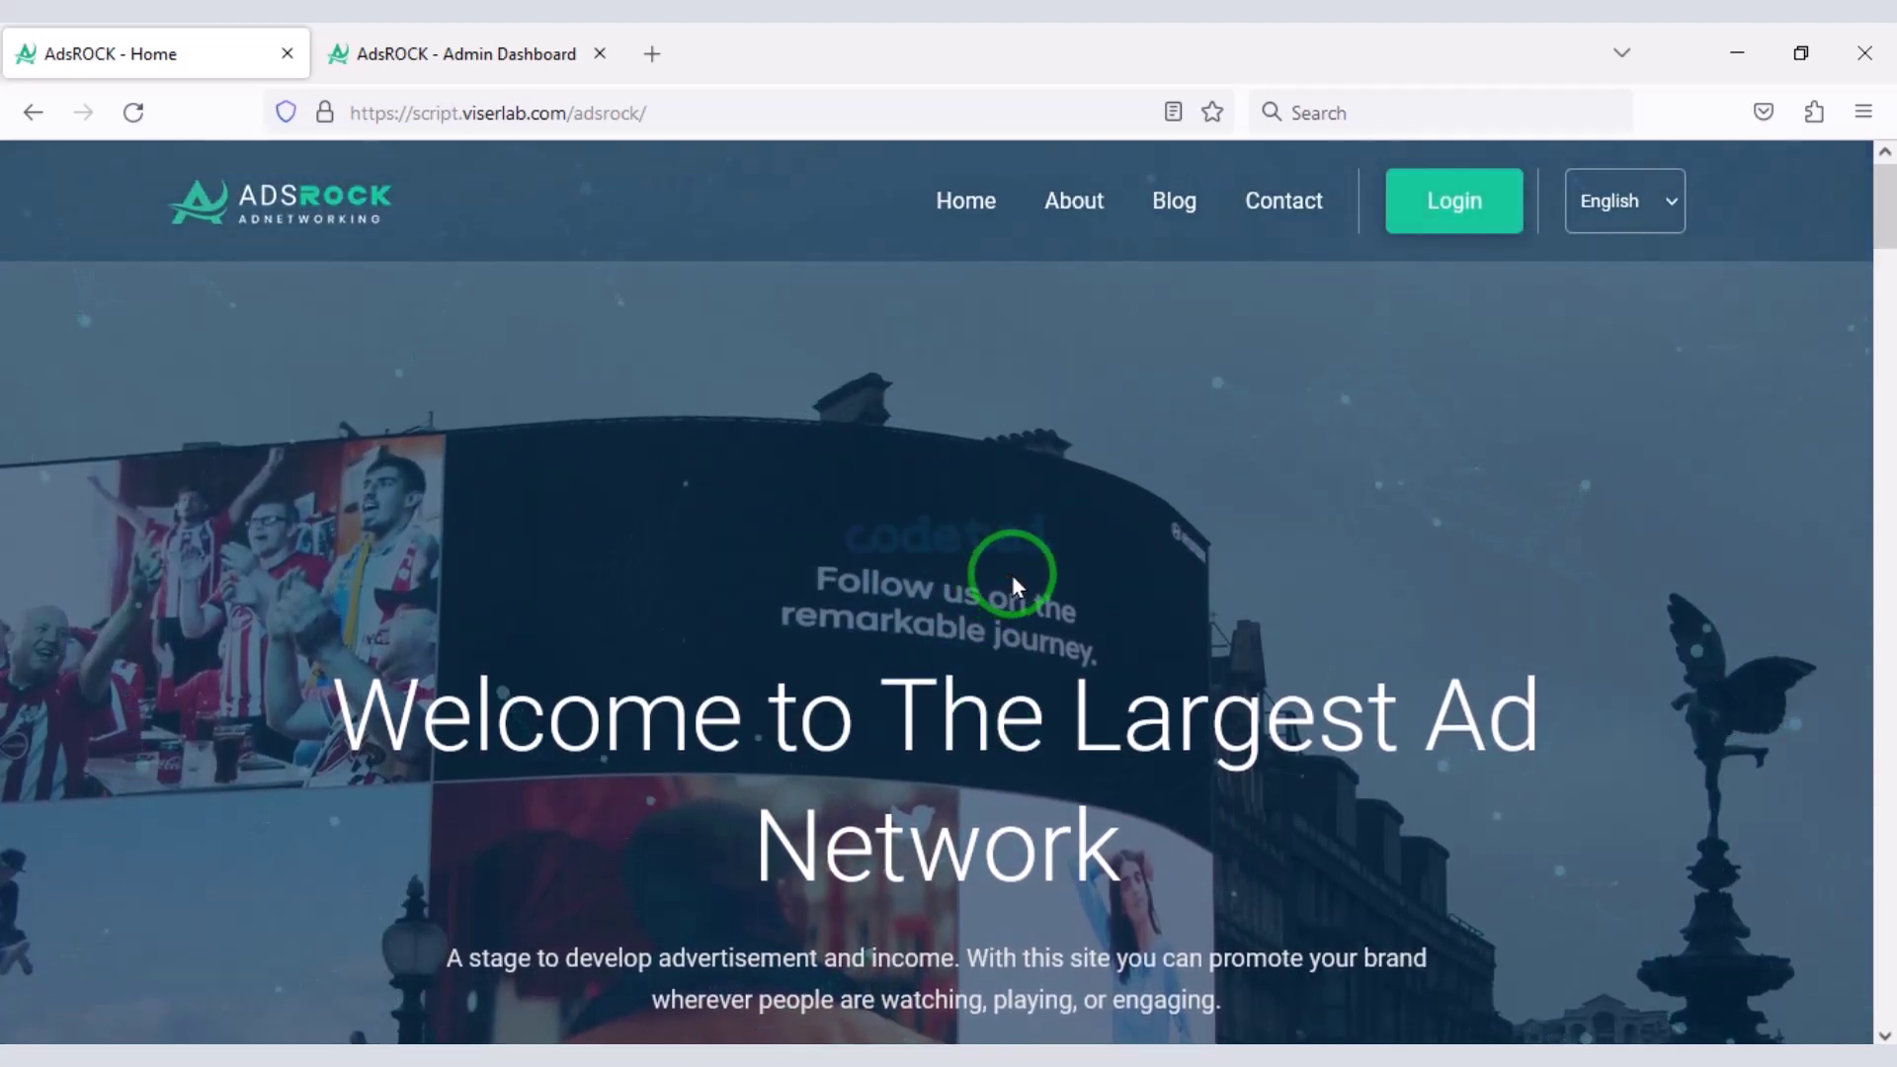
# - Bring up the login form and toggle between the Advertiser and Publisher login tabs
pyautogui.click(1423, 203)
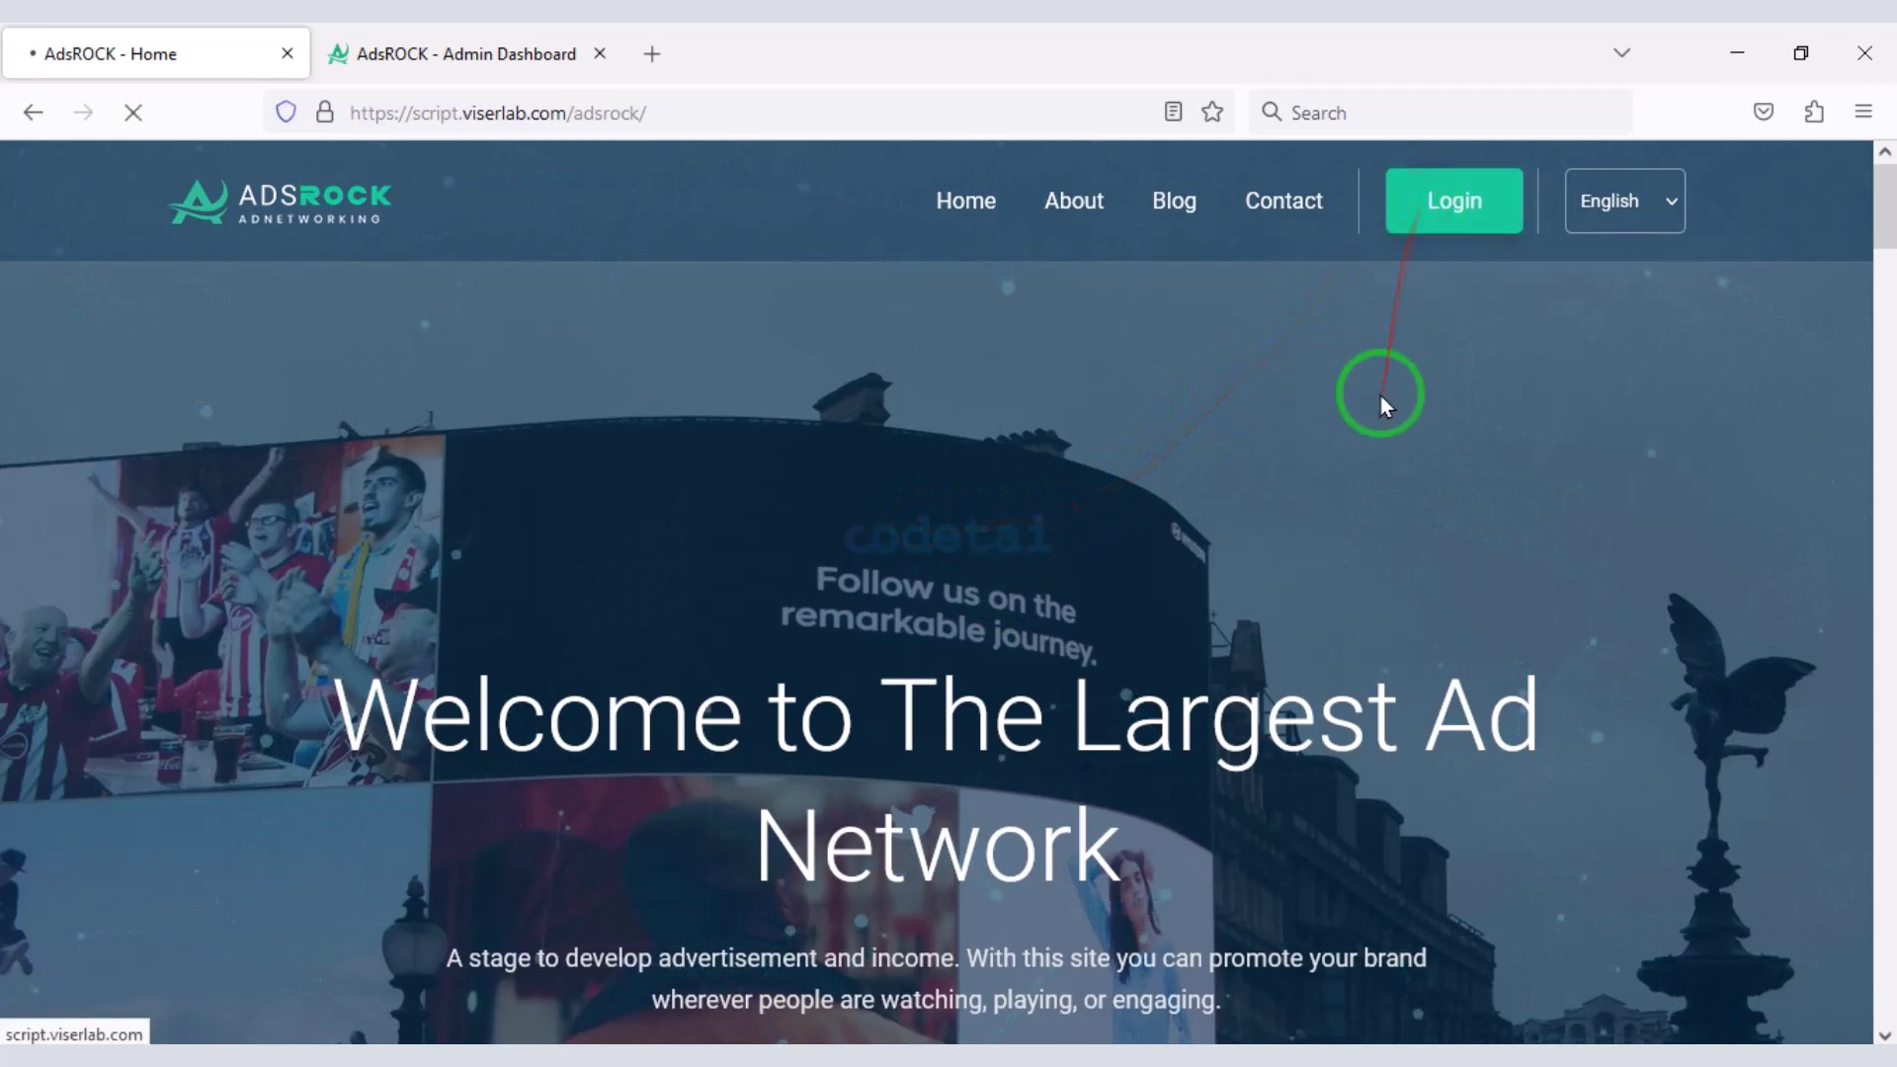
pyautogui.click(1487, 525)
pyautogui.click(1274, 543)
pyautogui.scroll(-4, 1469, 605)
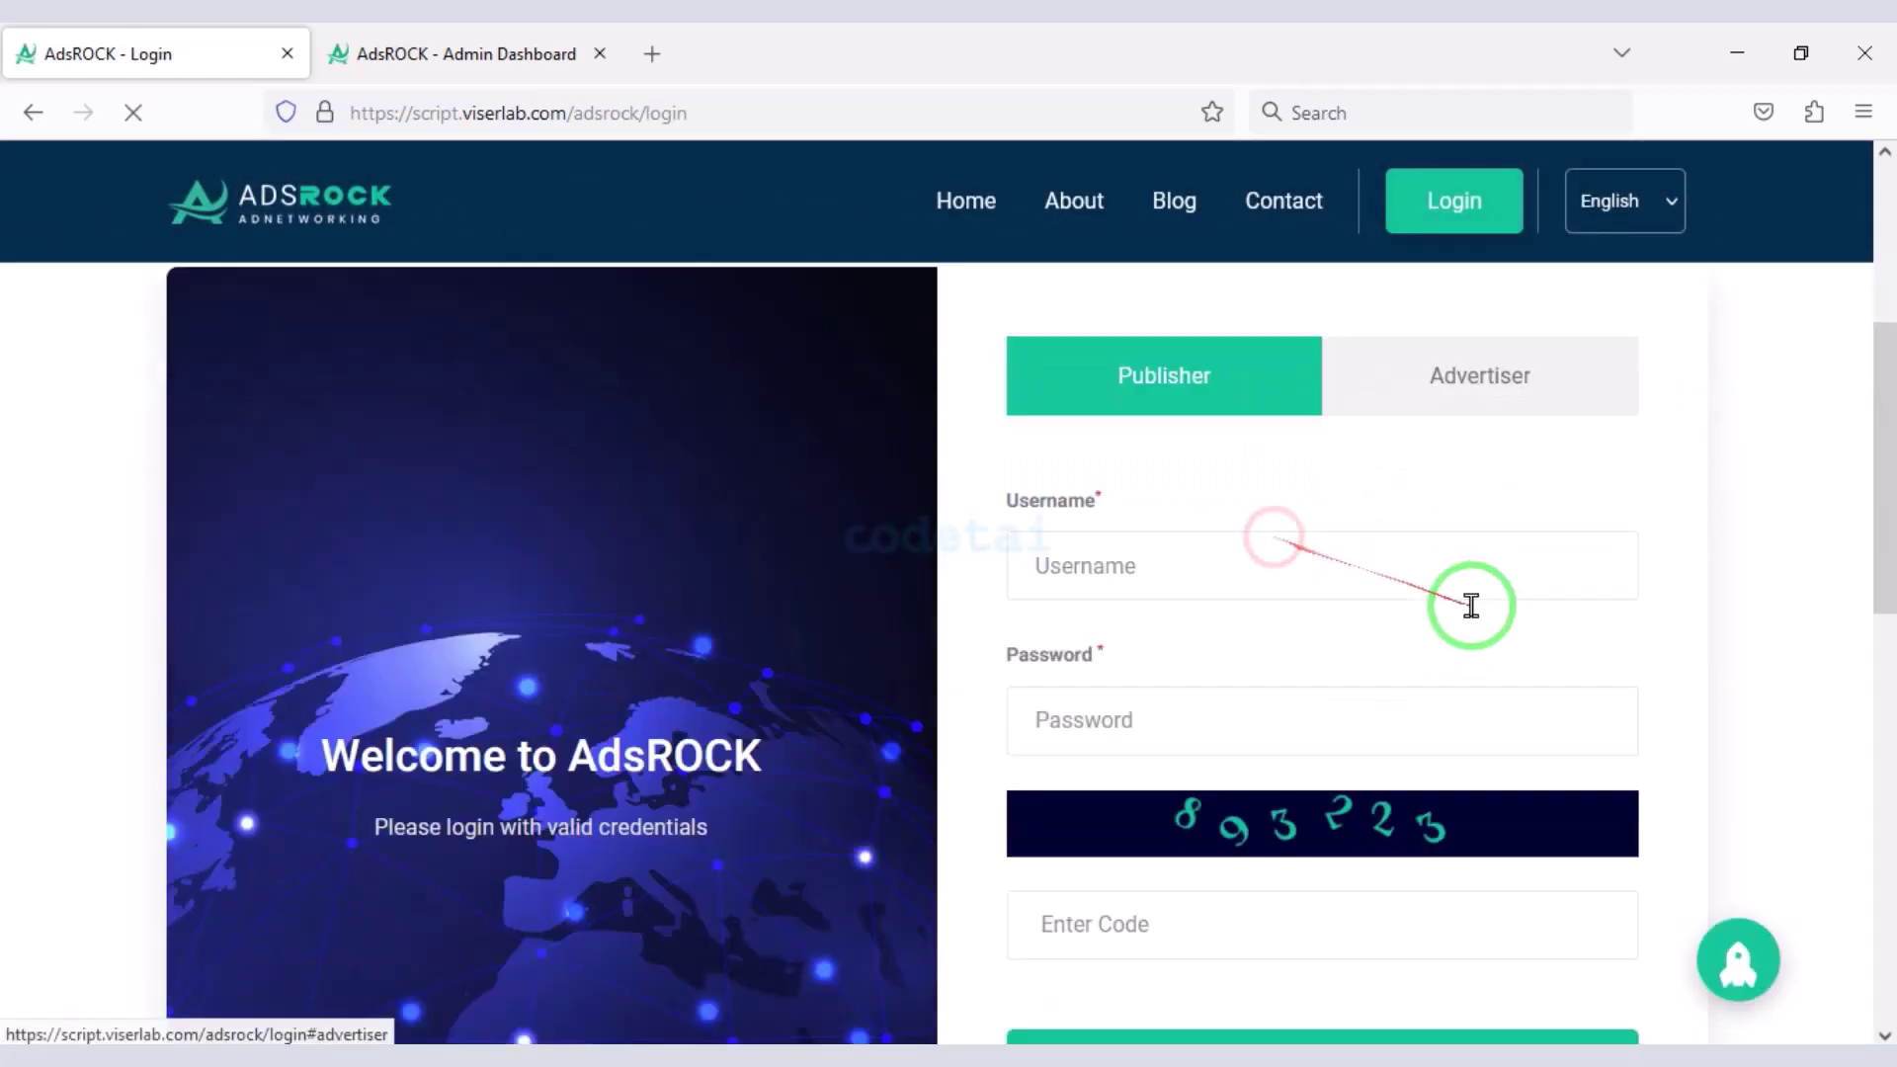
pyautogui.scroll(-2, 1347, 868)
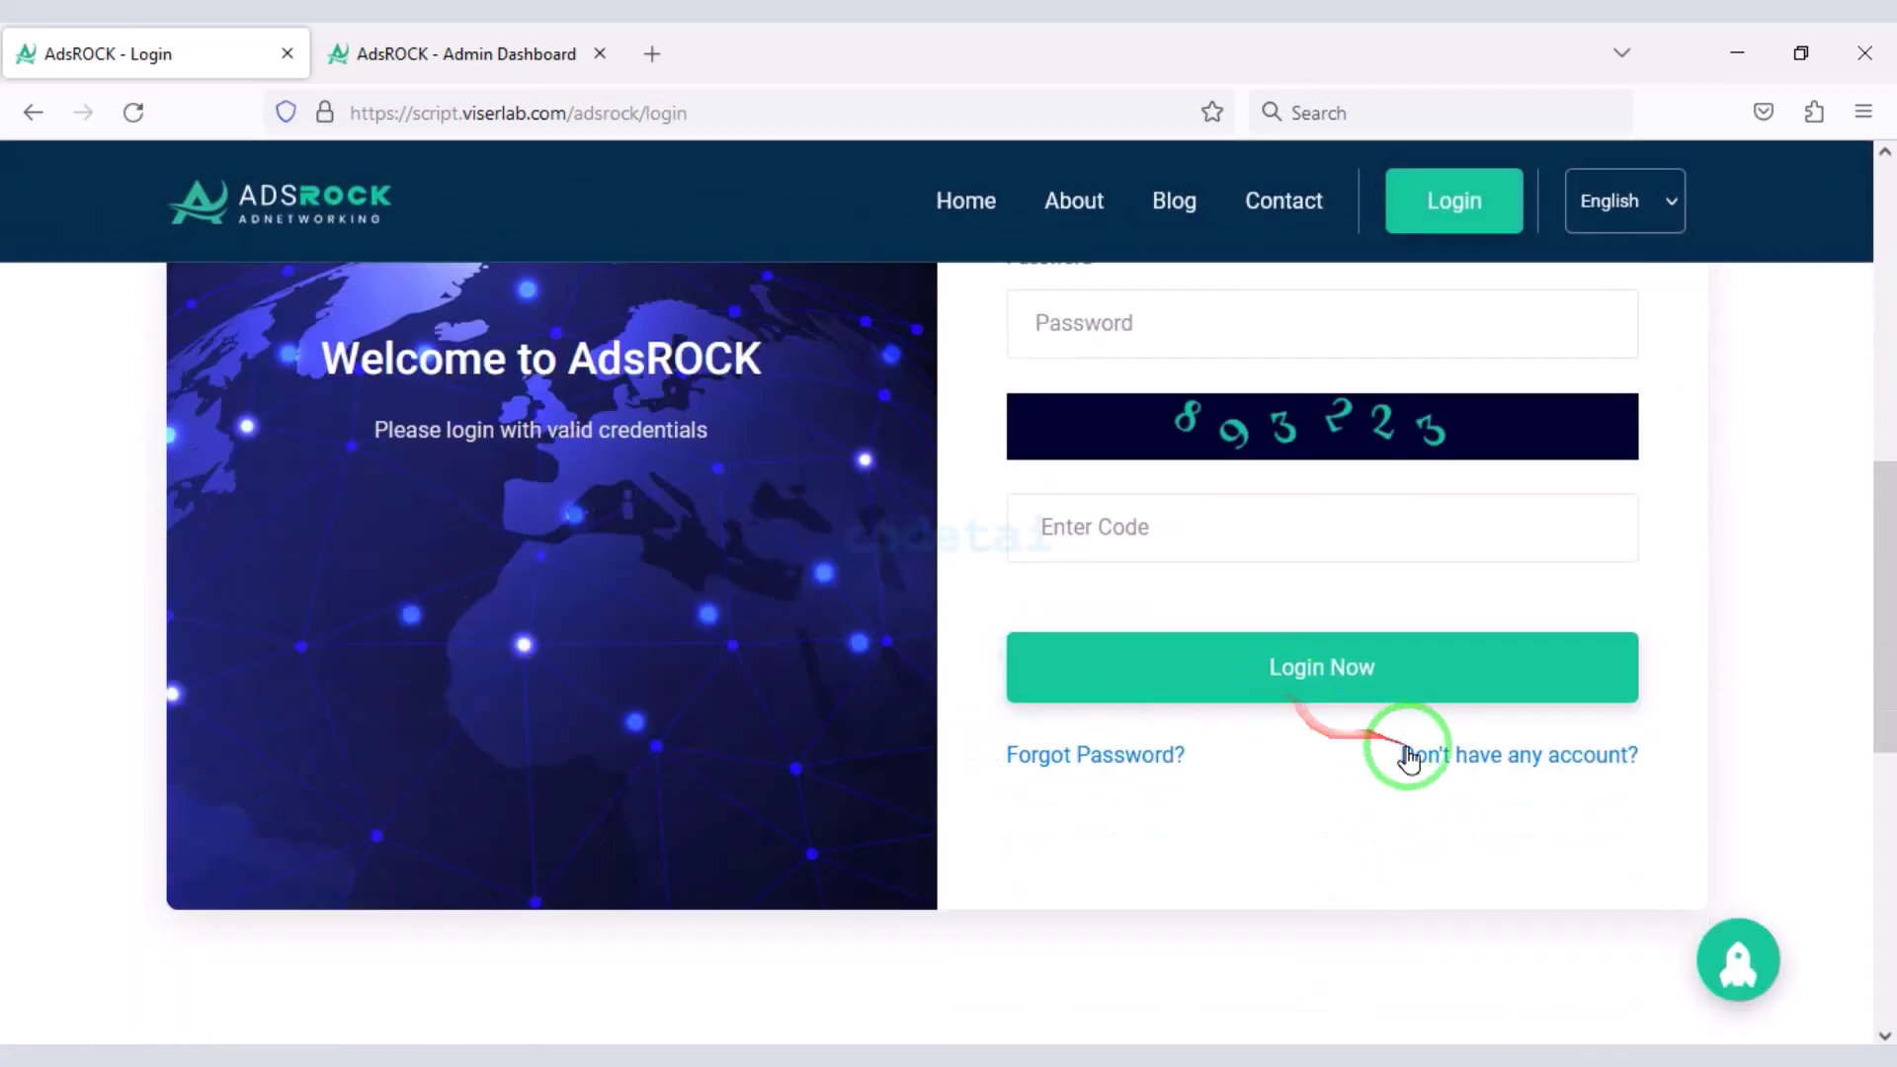
# - Preview the advertiser sign-up registration form, then go back to the login page
pyautogui.click(1449, 766)
pyautogui.scroll(-7, 1088, 720)
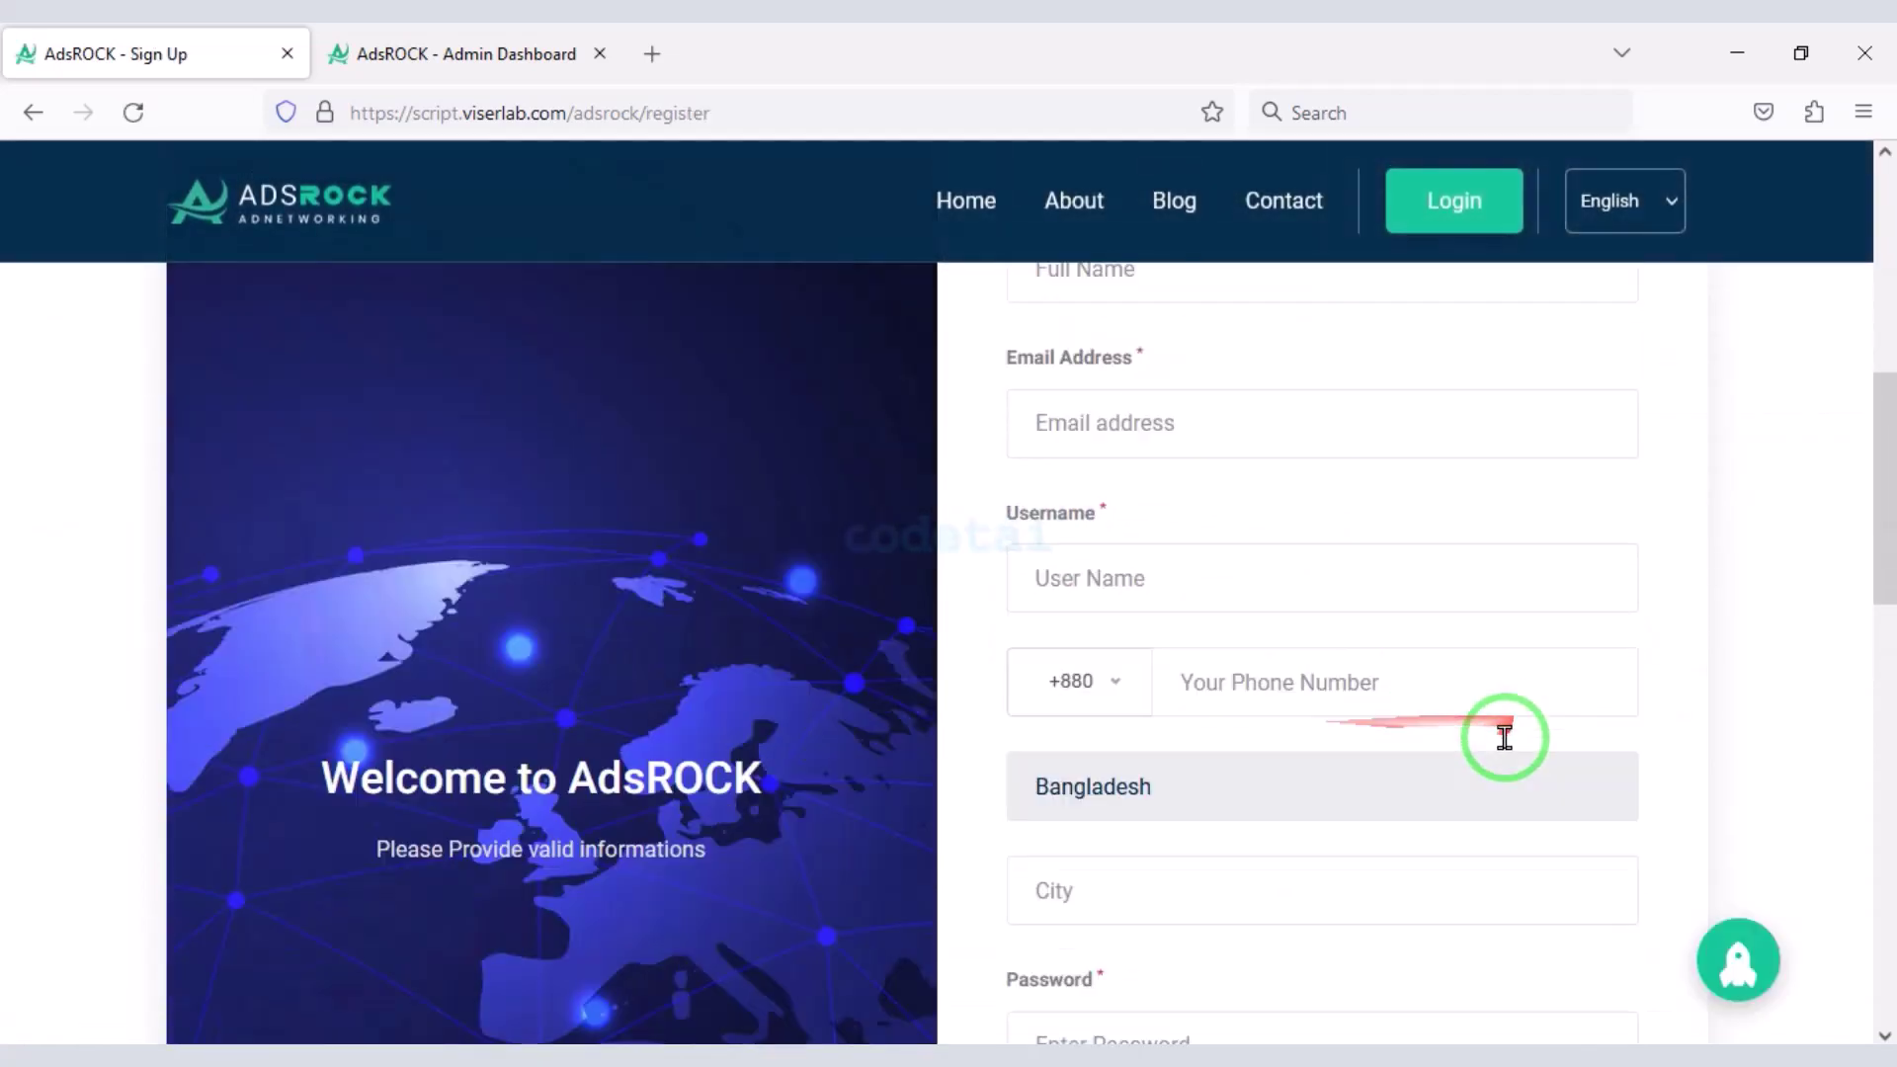
pyautogui.scroll(3, 1503, 732)
pyautogui.click(1474, 448)
pyautogui.scroll(-8, 1355, 767)
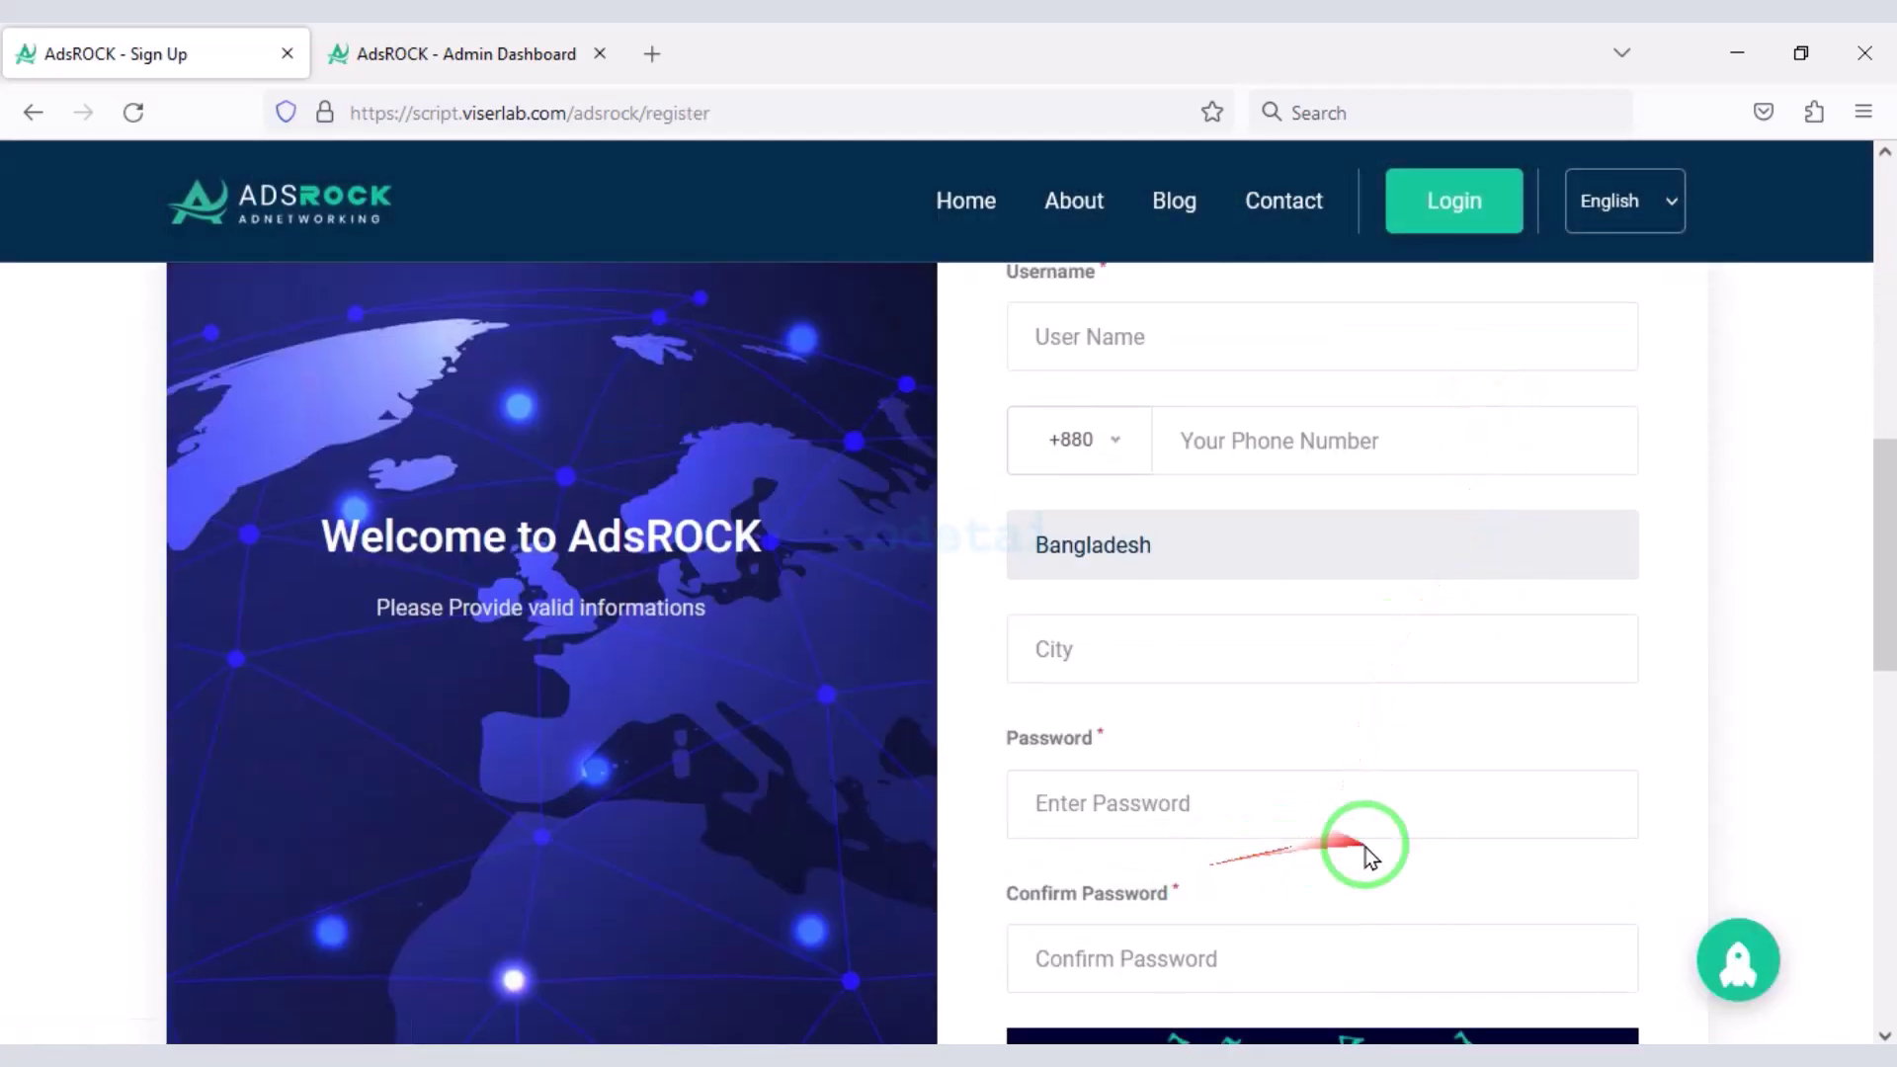
pyautogui.scroll(7, 1135, 844)
pyautogui.scroll(6, 1469, 761)
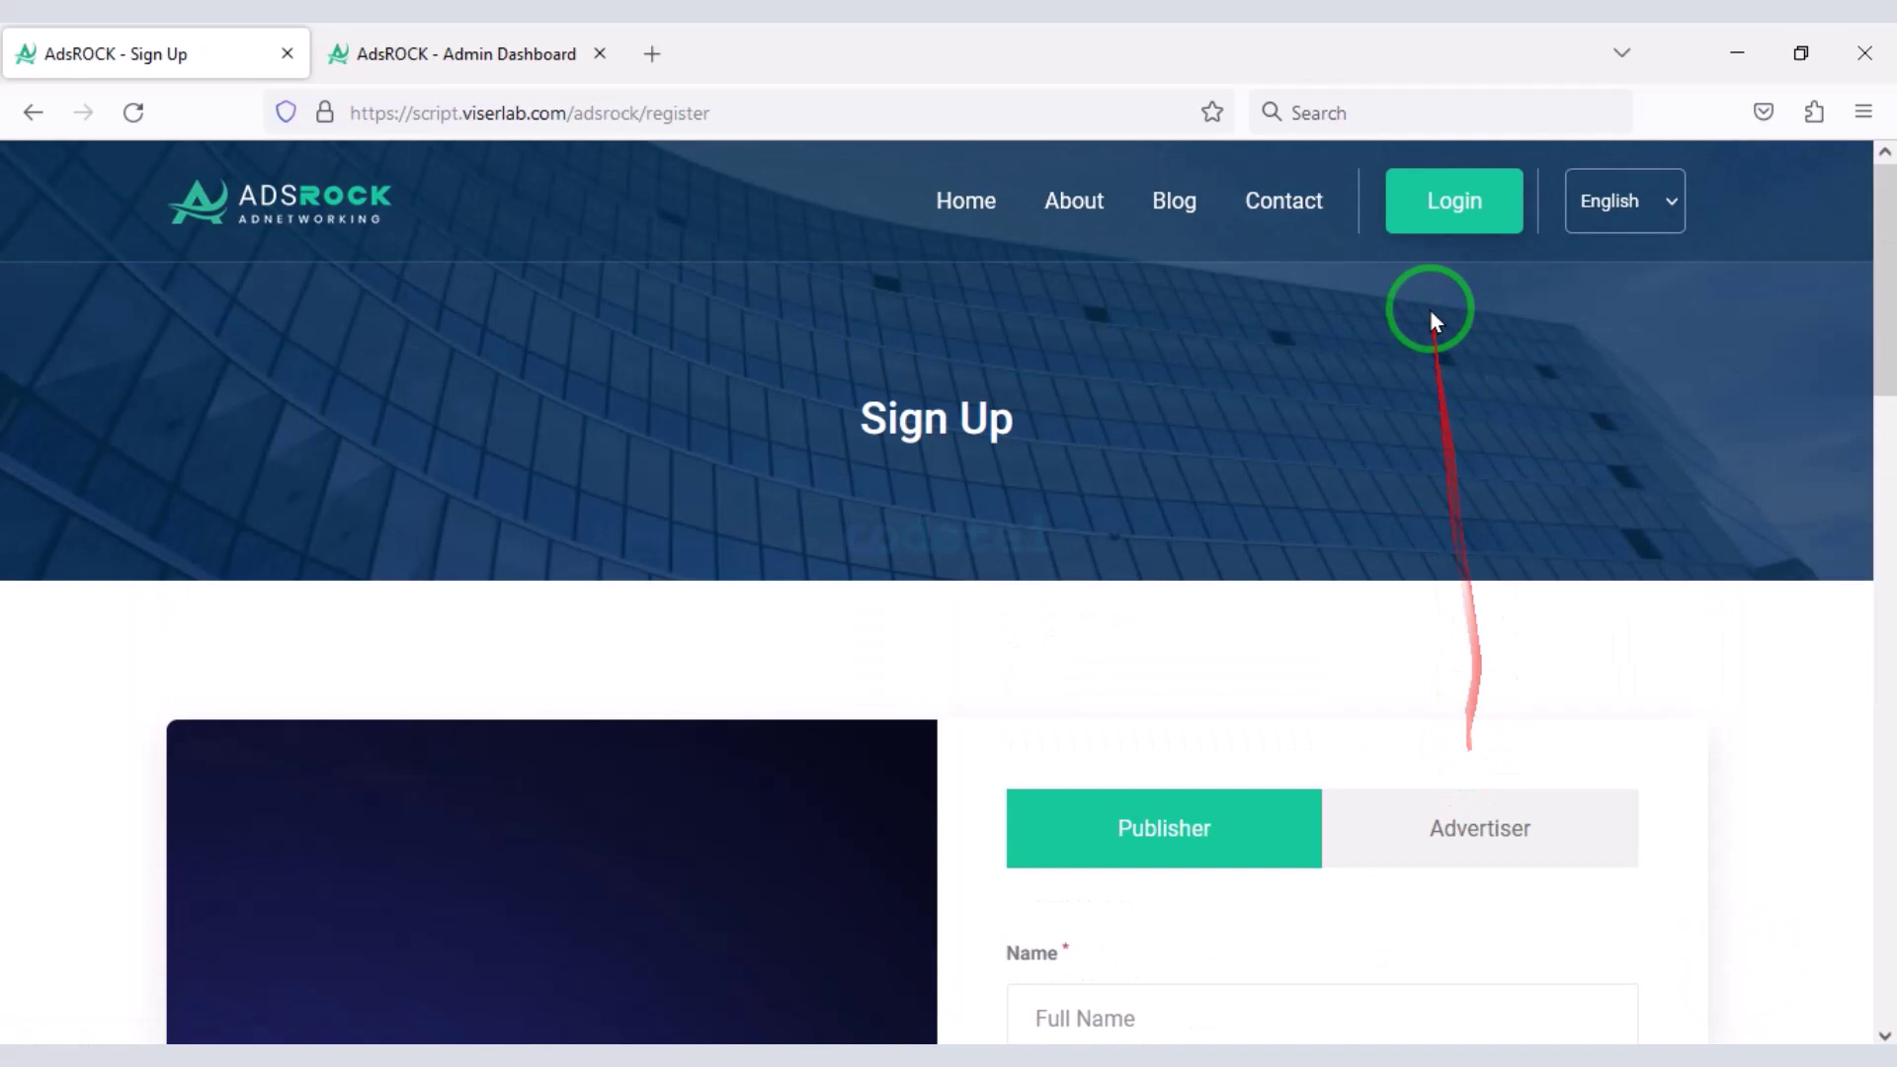
pyautogui.click(1435, 201)
pyautogui.scroll(-4, 1058, 517)
# - Fill in the saved publisher username and the account password
pyautogui.click(1186, 596)
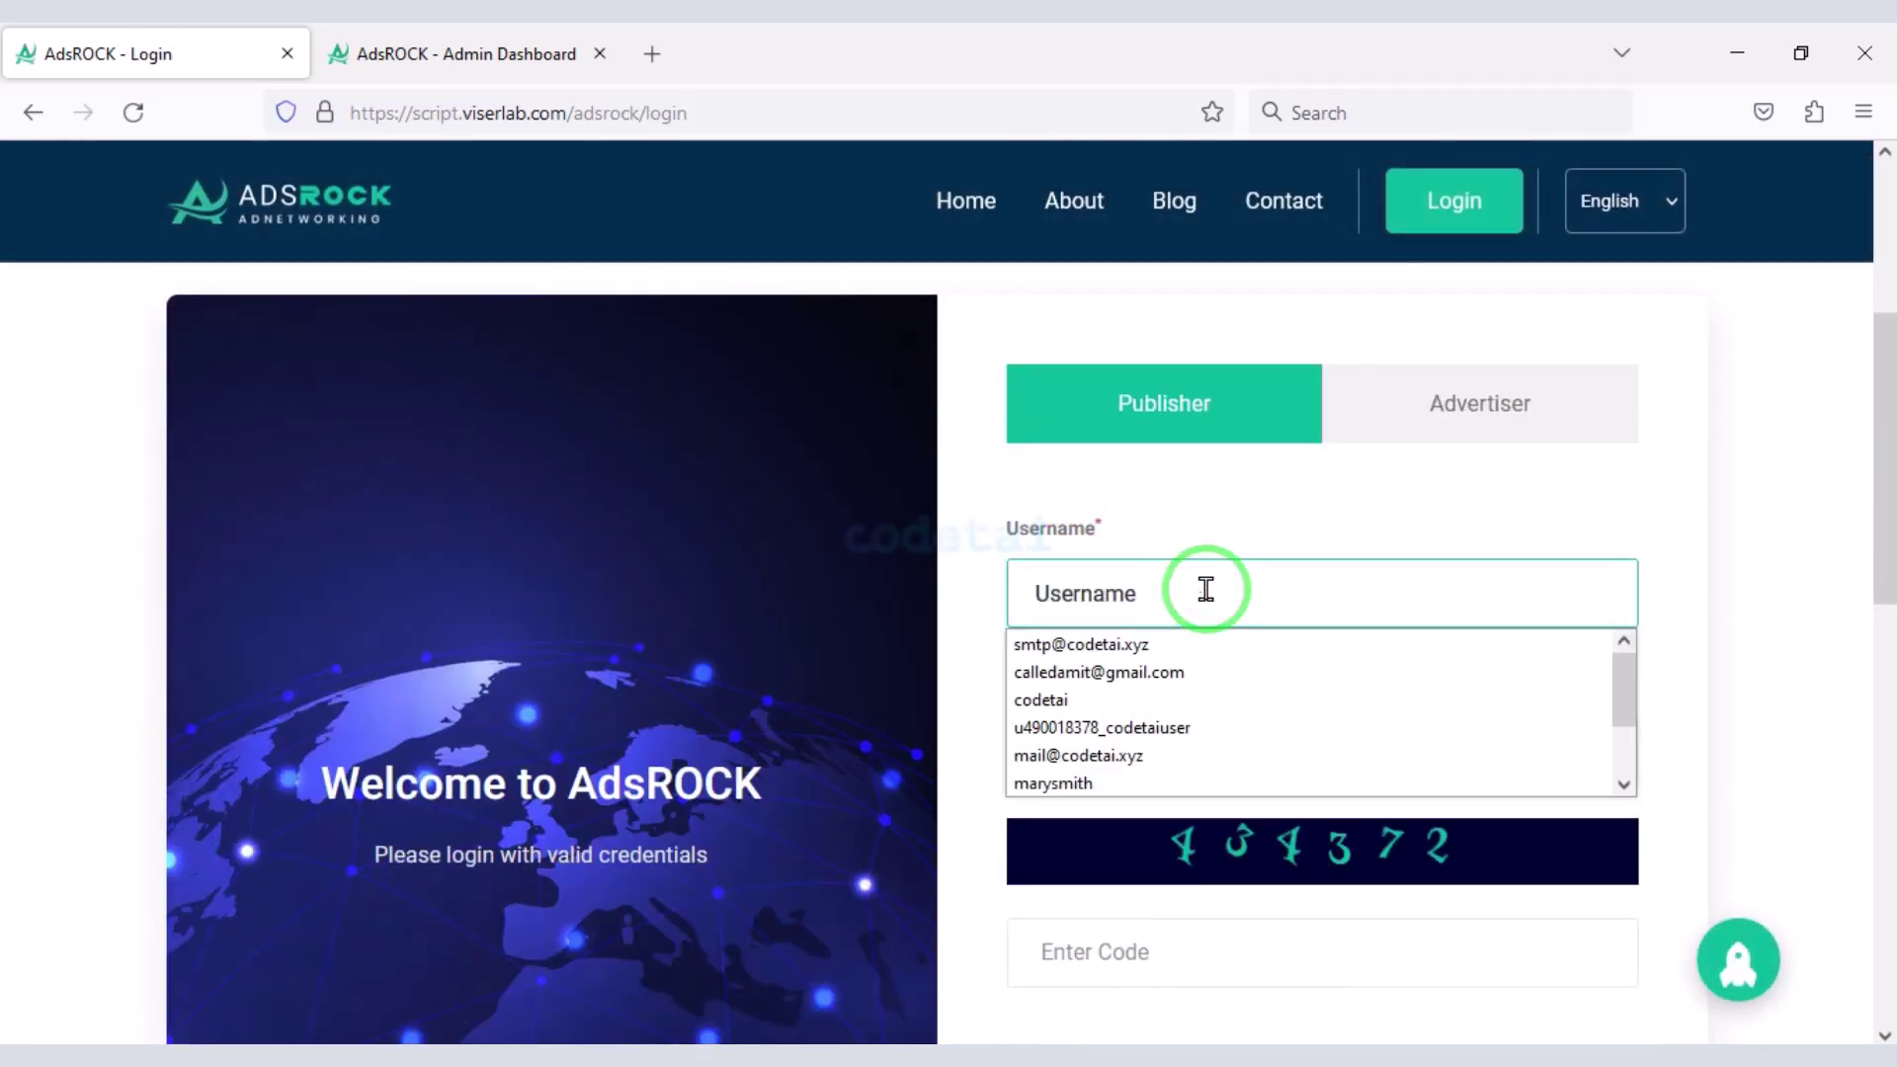
pyautogui.write('ma')
pyautogui.click(1152, 644)
pyautogui.scroll(-2, 1146, 632)
pyautogui.click(1137, 609)
pyautogui.write('1')
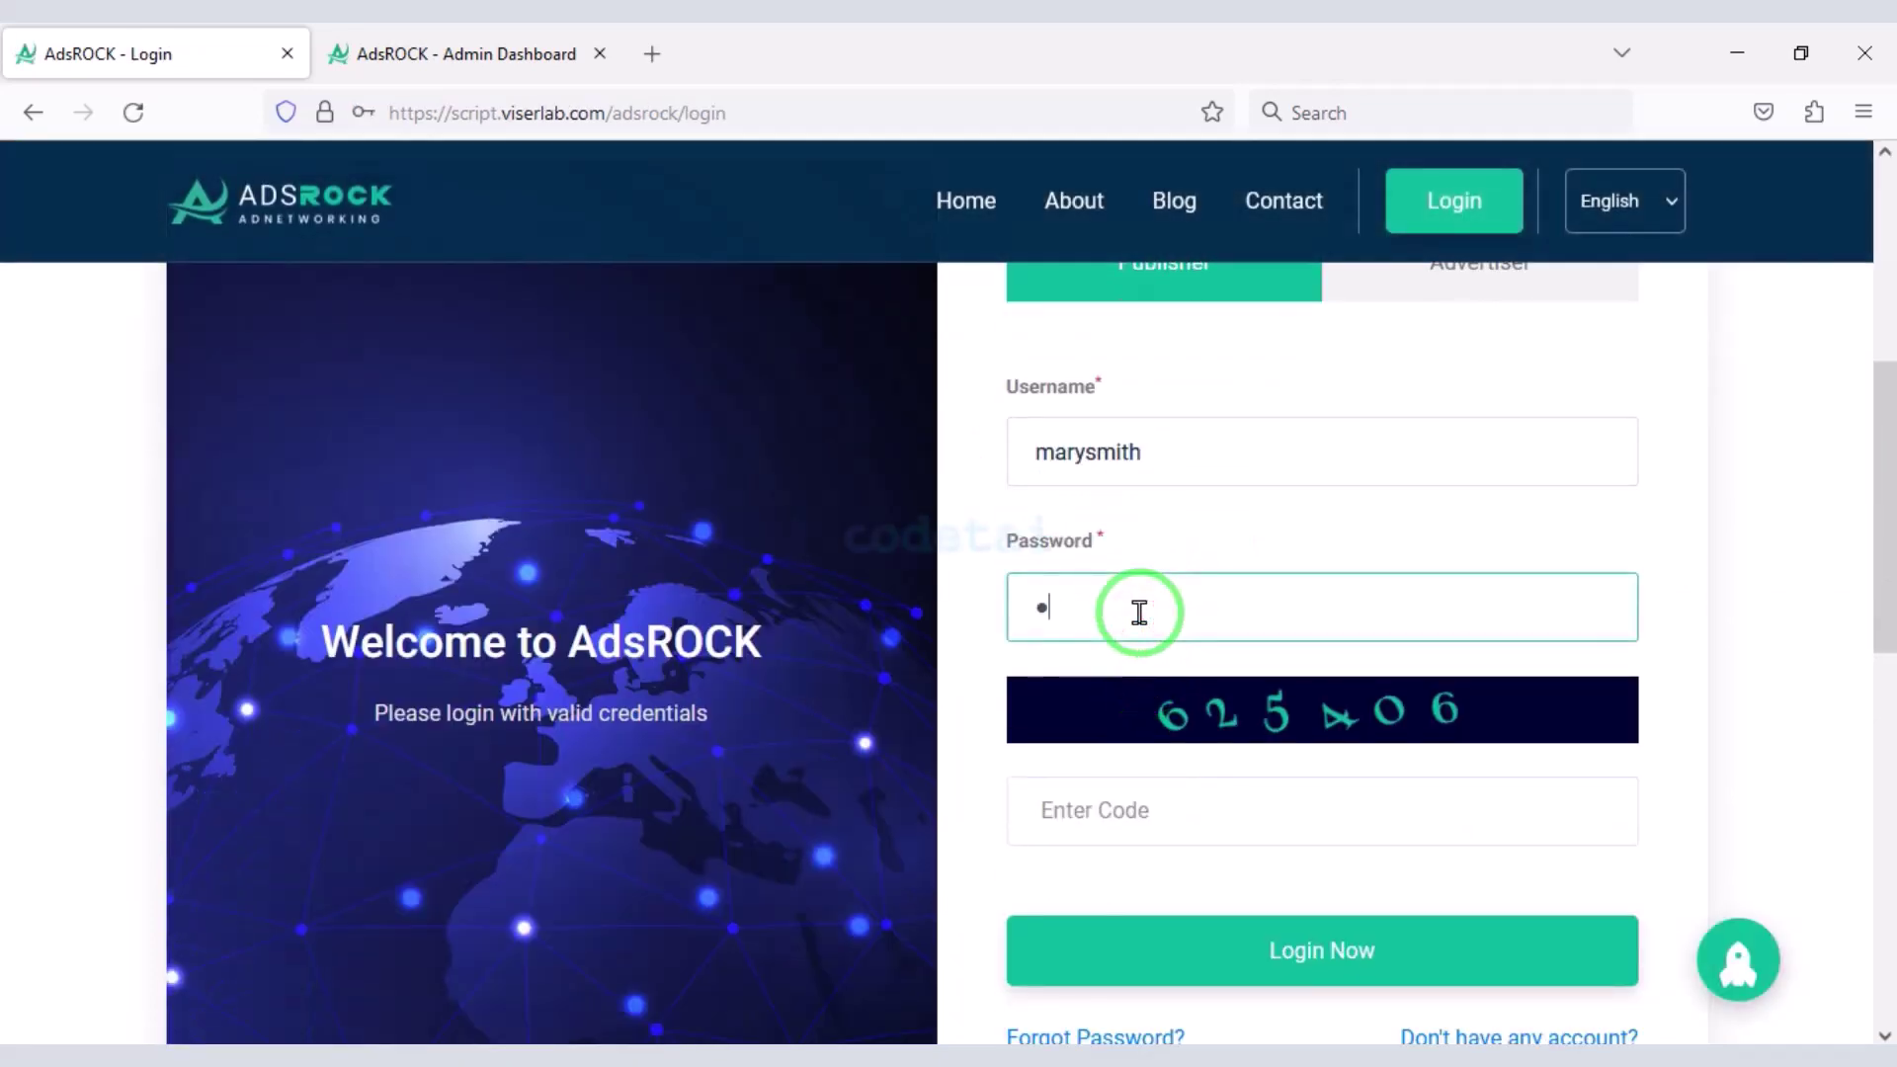
pyautogui.scroll(-1, 1138, 612)
# - Enter the captcha code and log in to reach the Publisher Dashboard
pyautogui.click(1117, 670)
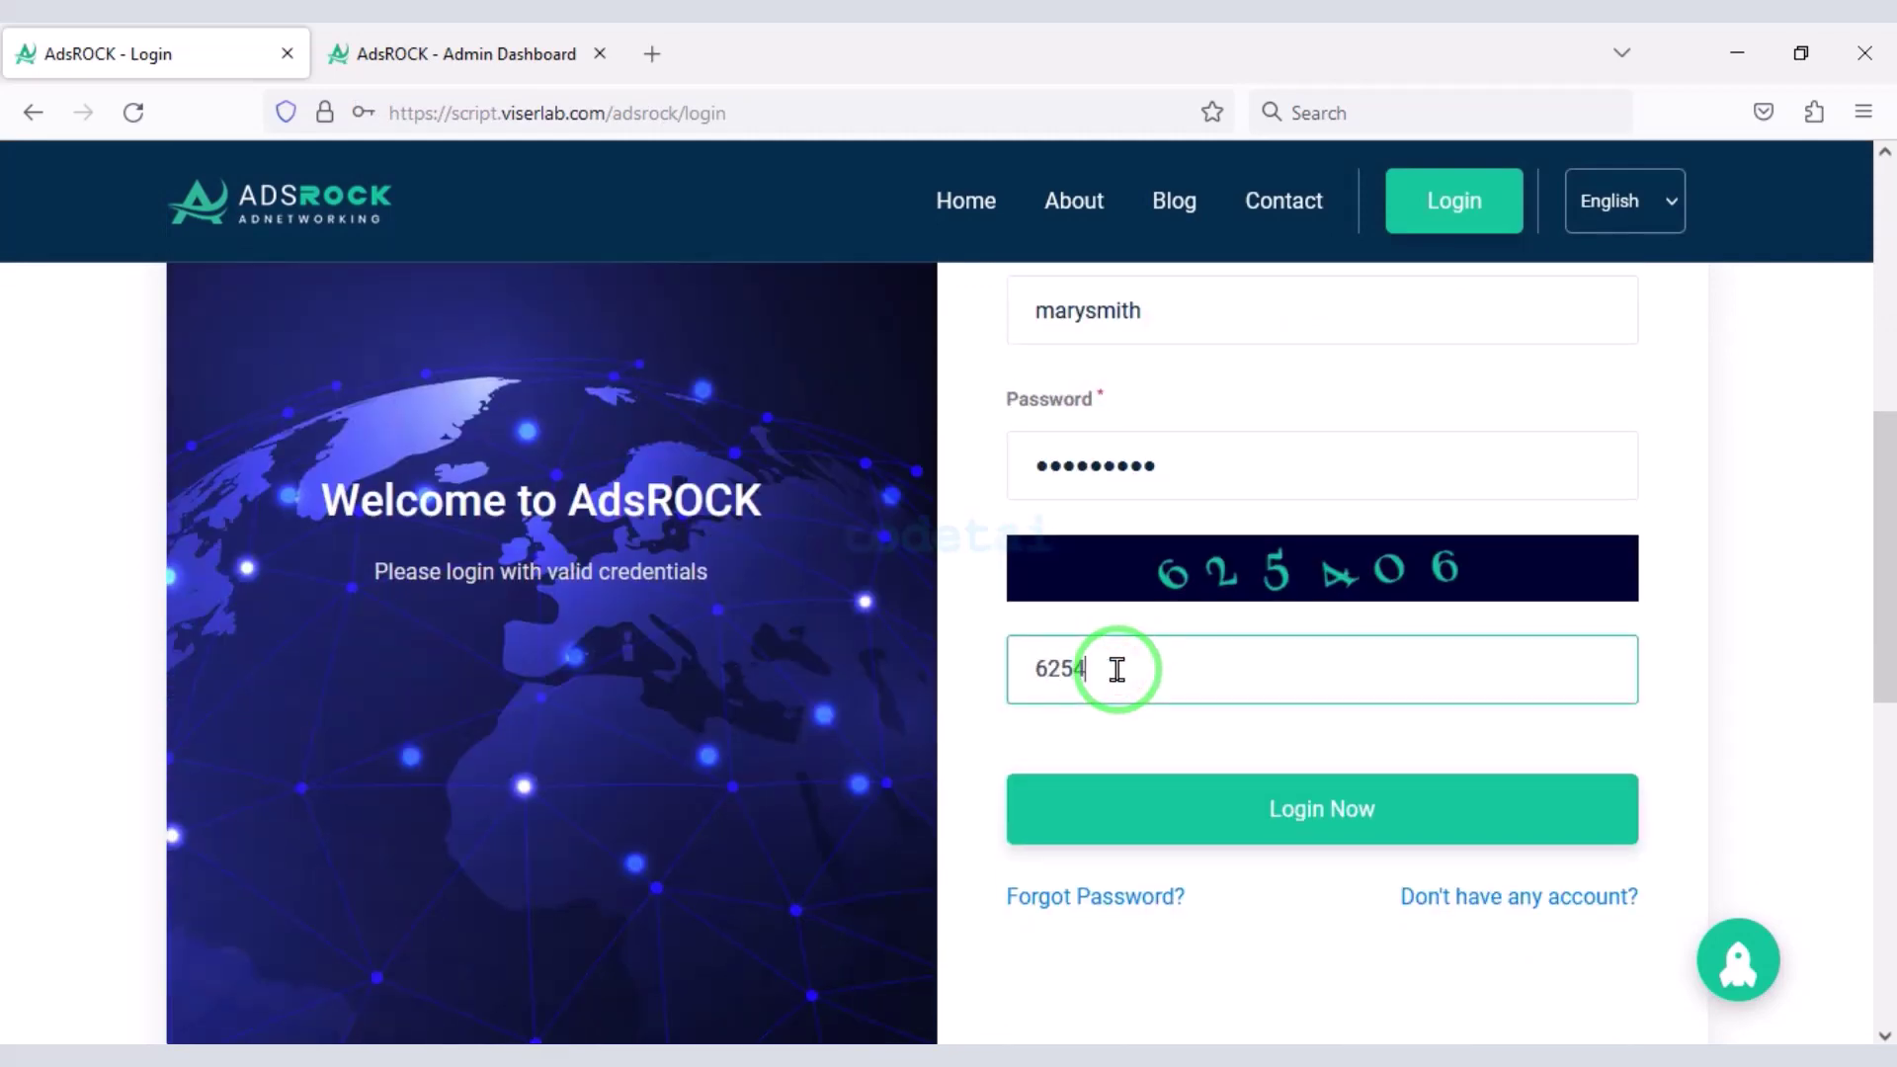
pyautogui.write('6')
pyautogui.scroll(-1, 1176, 692)
pyautogui.click(1270, 669)
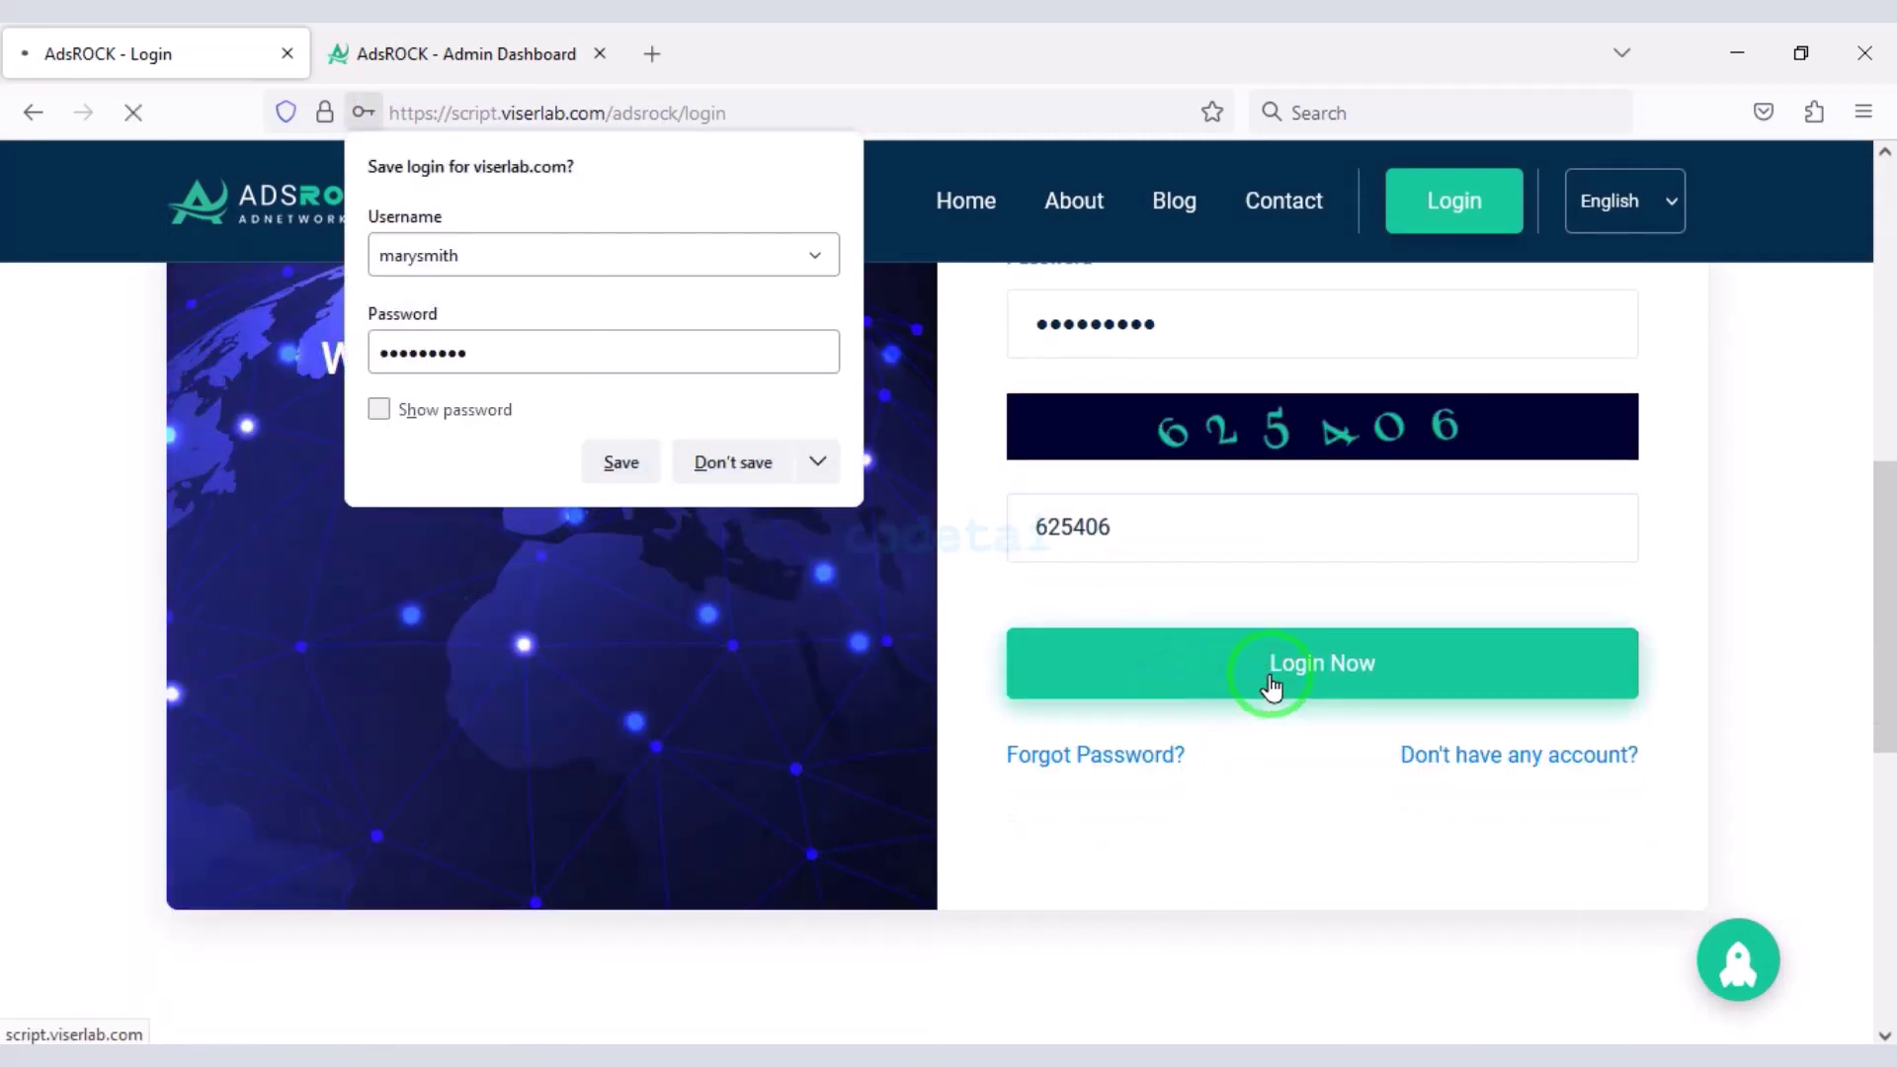
pyautogui.scroll(-3, 1173, 652)
pyautogui.scroll(-2, 1156, 712)
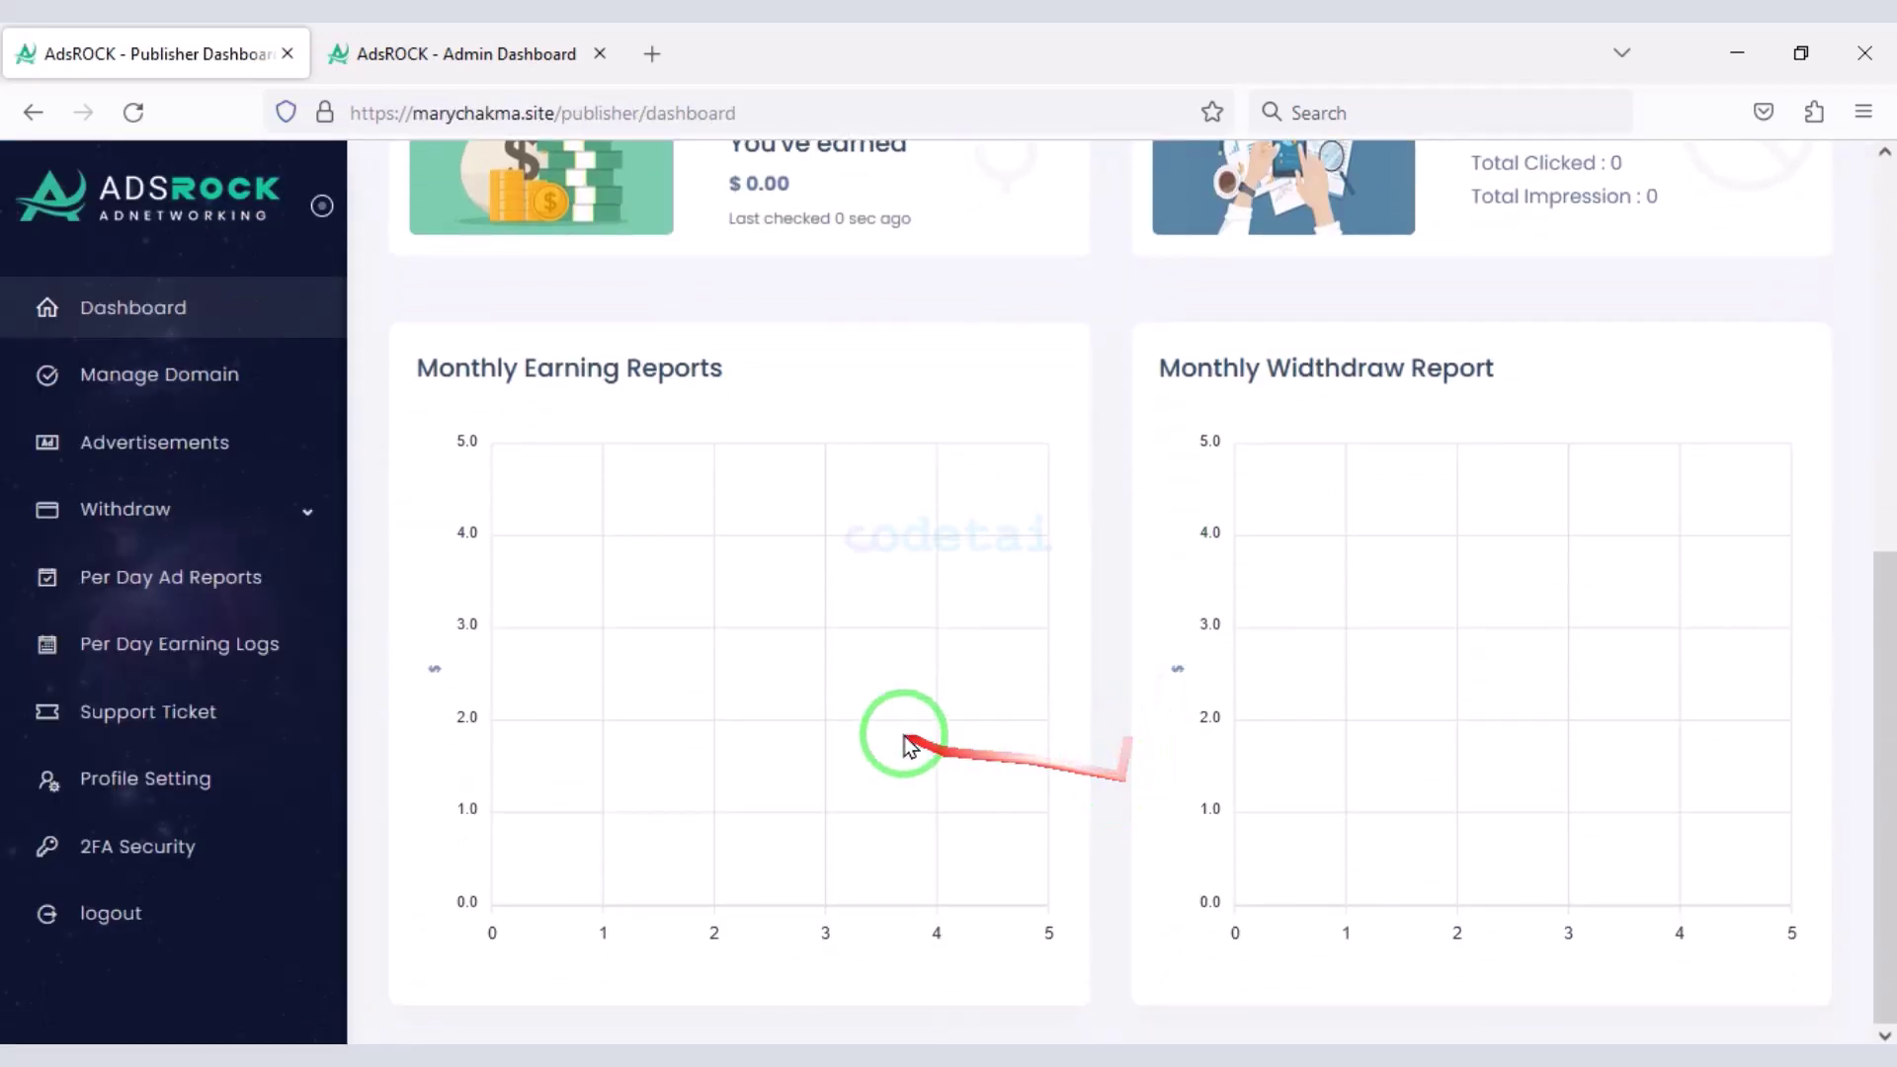
# - Expand the Withdraw menu in the publisher sidebar
pyautogui.scroll(5, 909, 743)
pyautogui.scroll(-1, 245, 484)
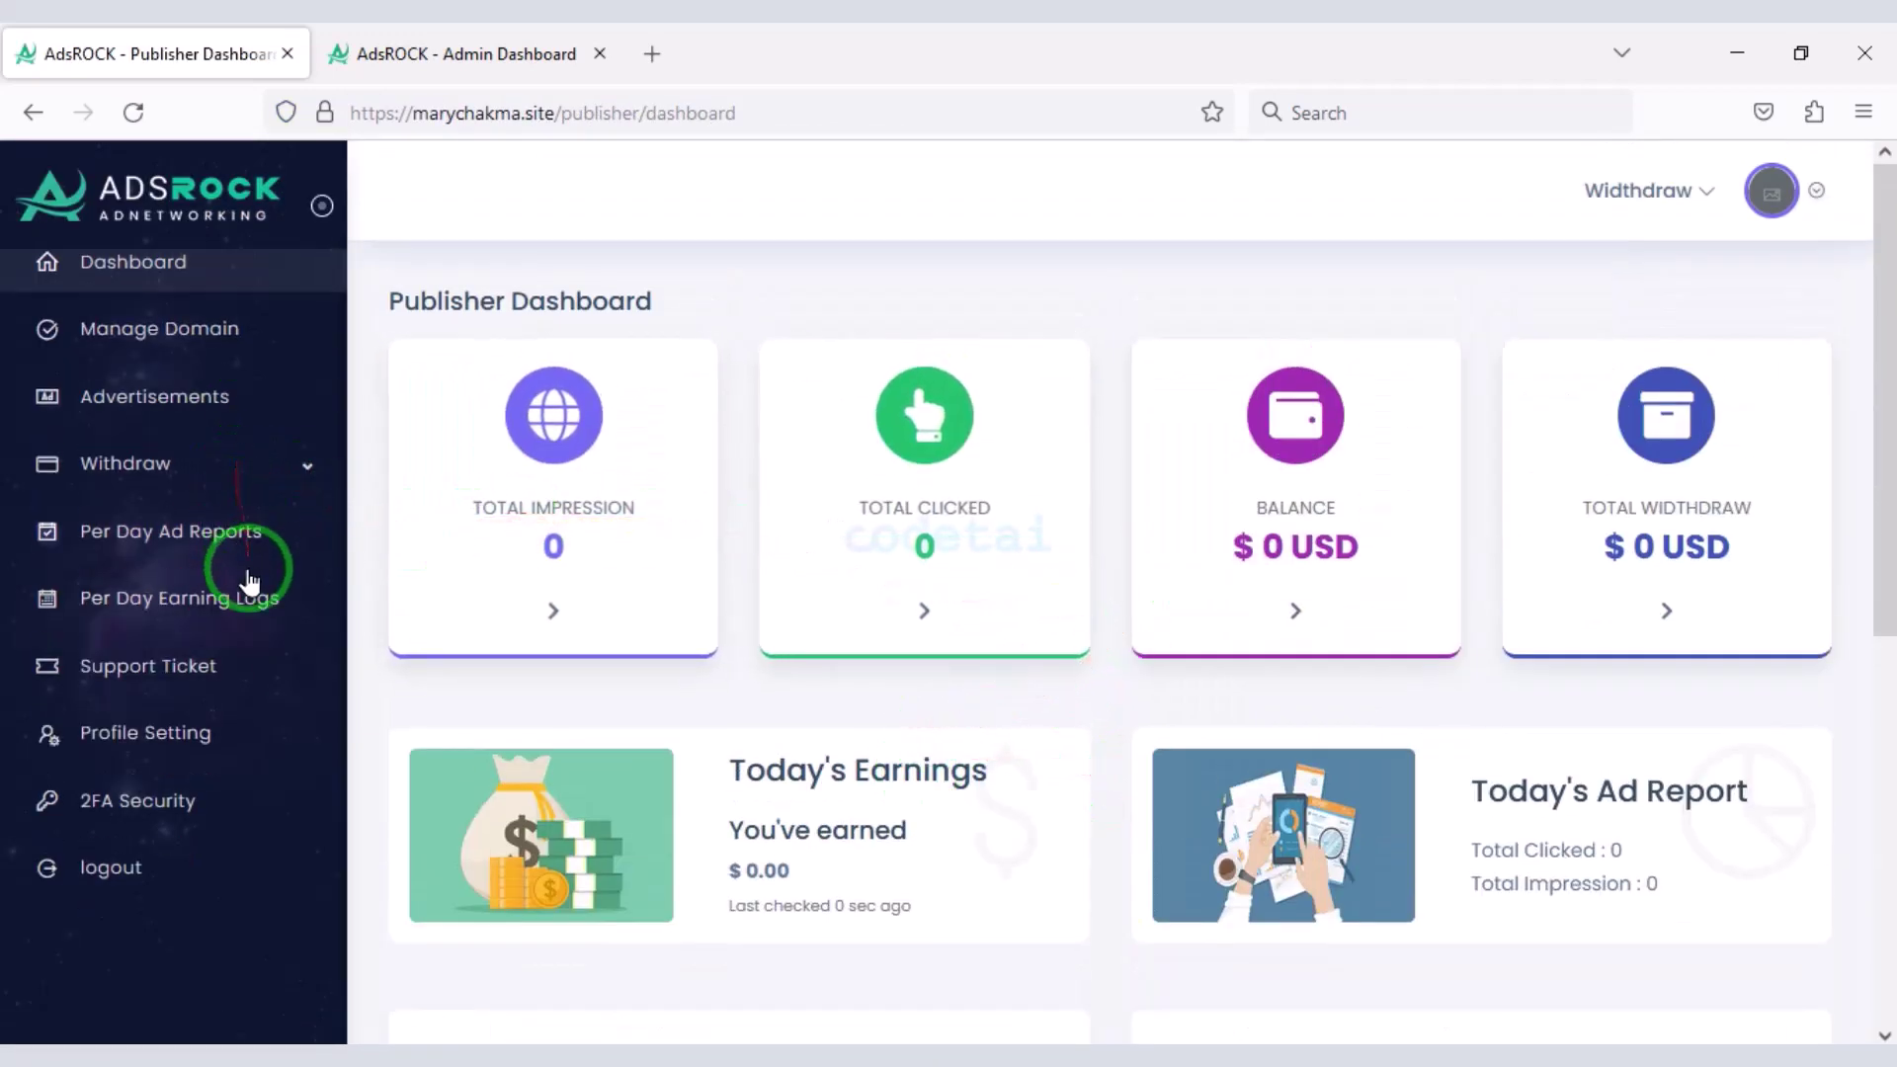
pyautogui.click(254, 494)
pyautogui.scroll(1, 268, 520)
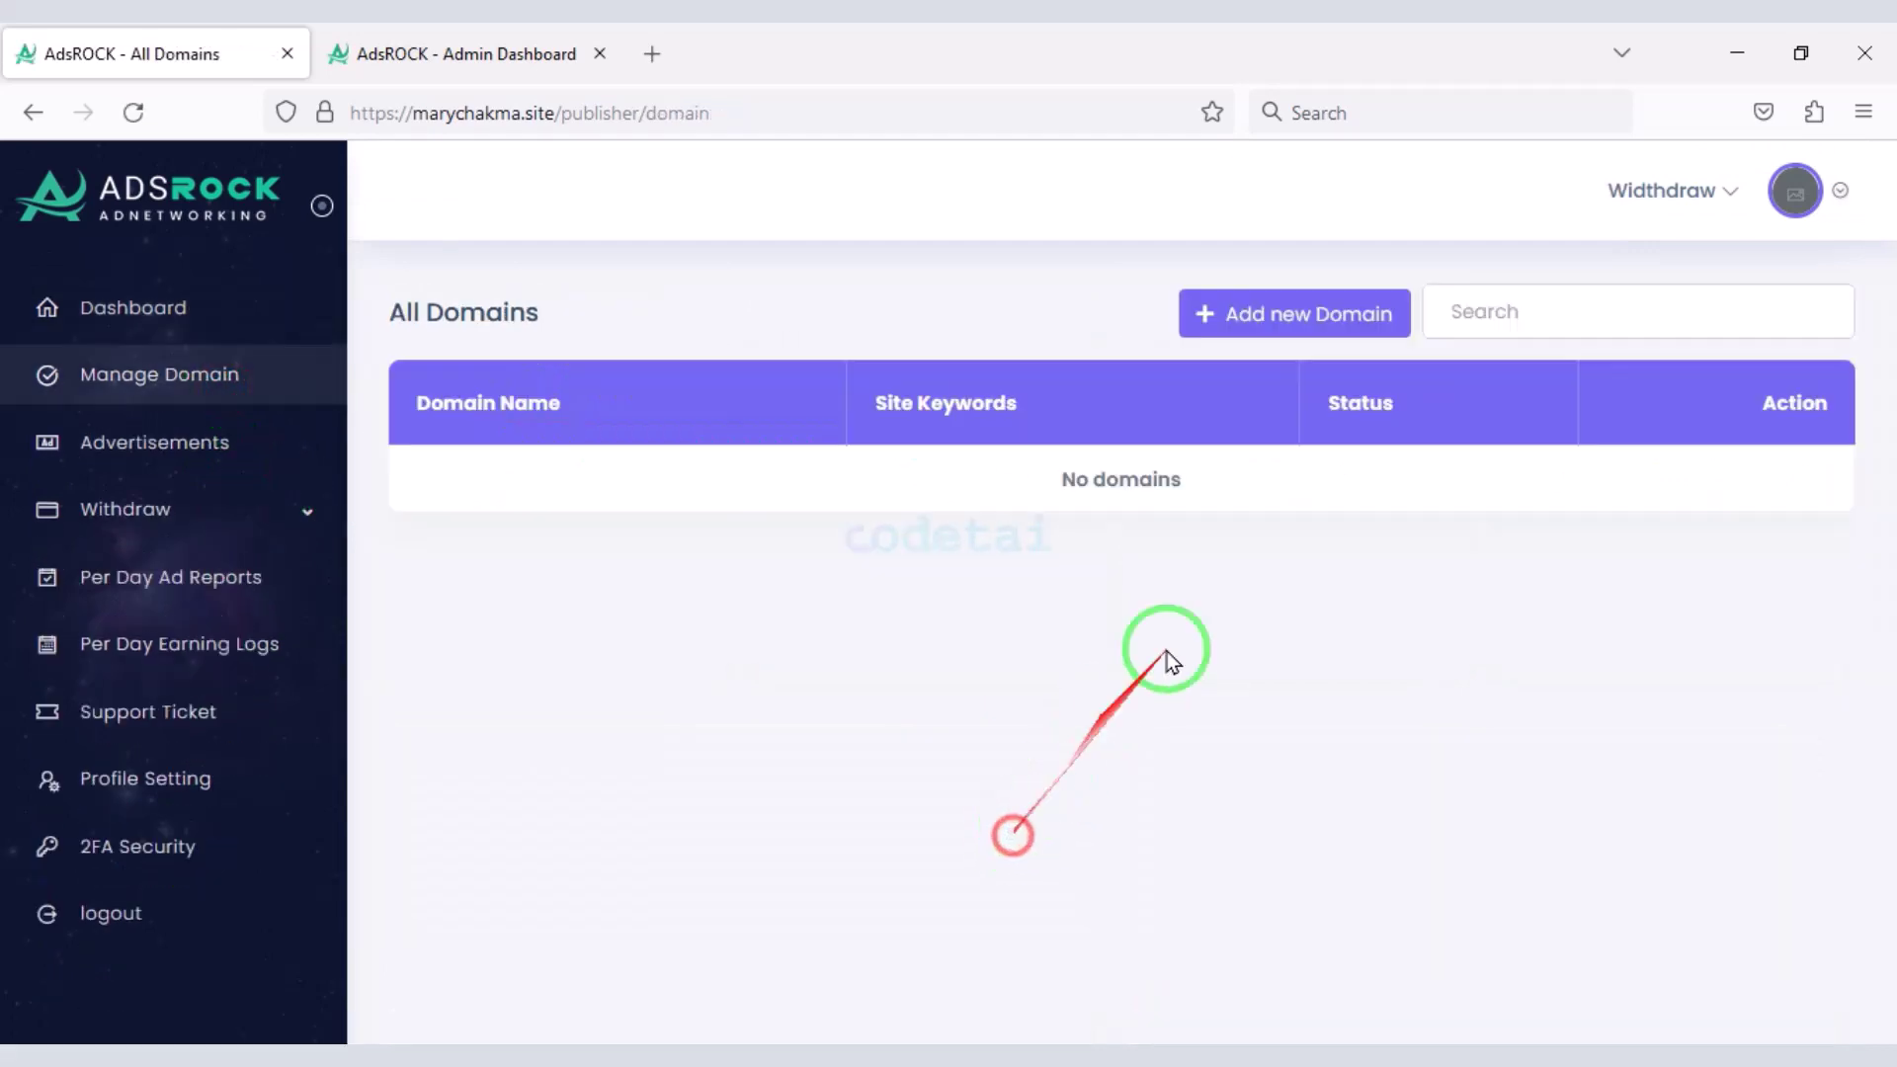
# - Add a new domain tagged with the keyword 'software' and save it
pyautogui.click(1245, 315)
pyautogui.click(898, 348)
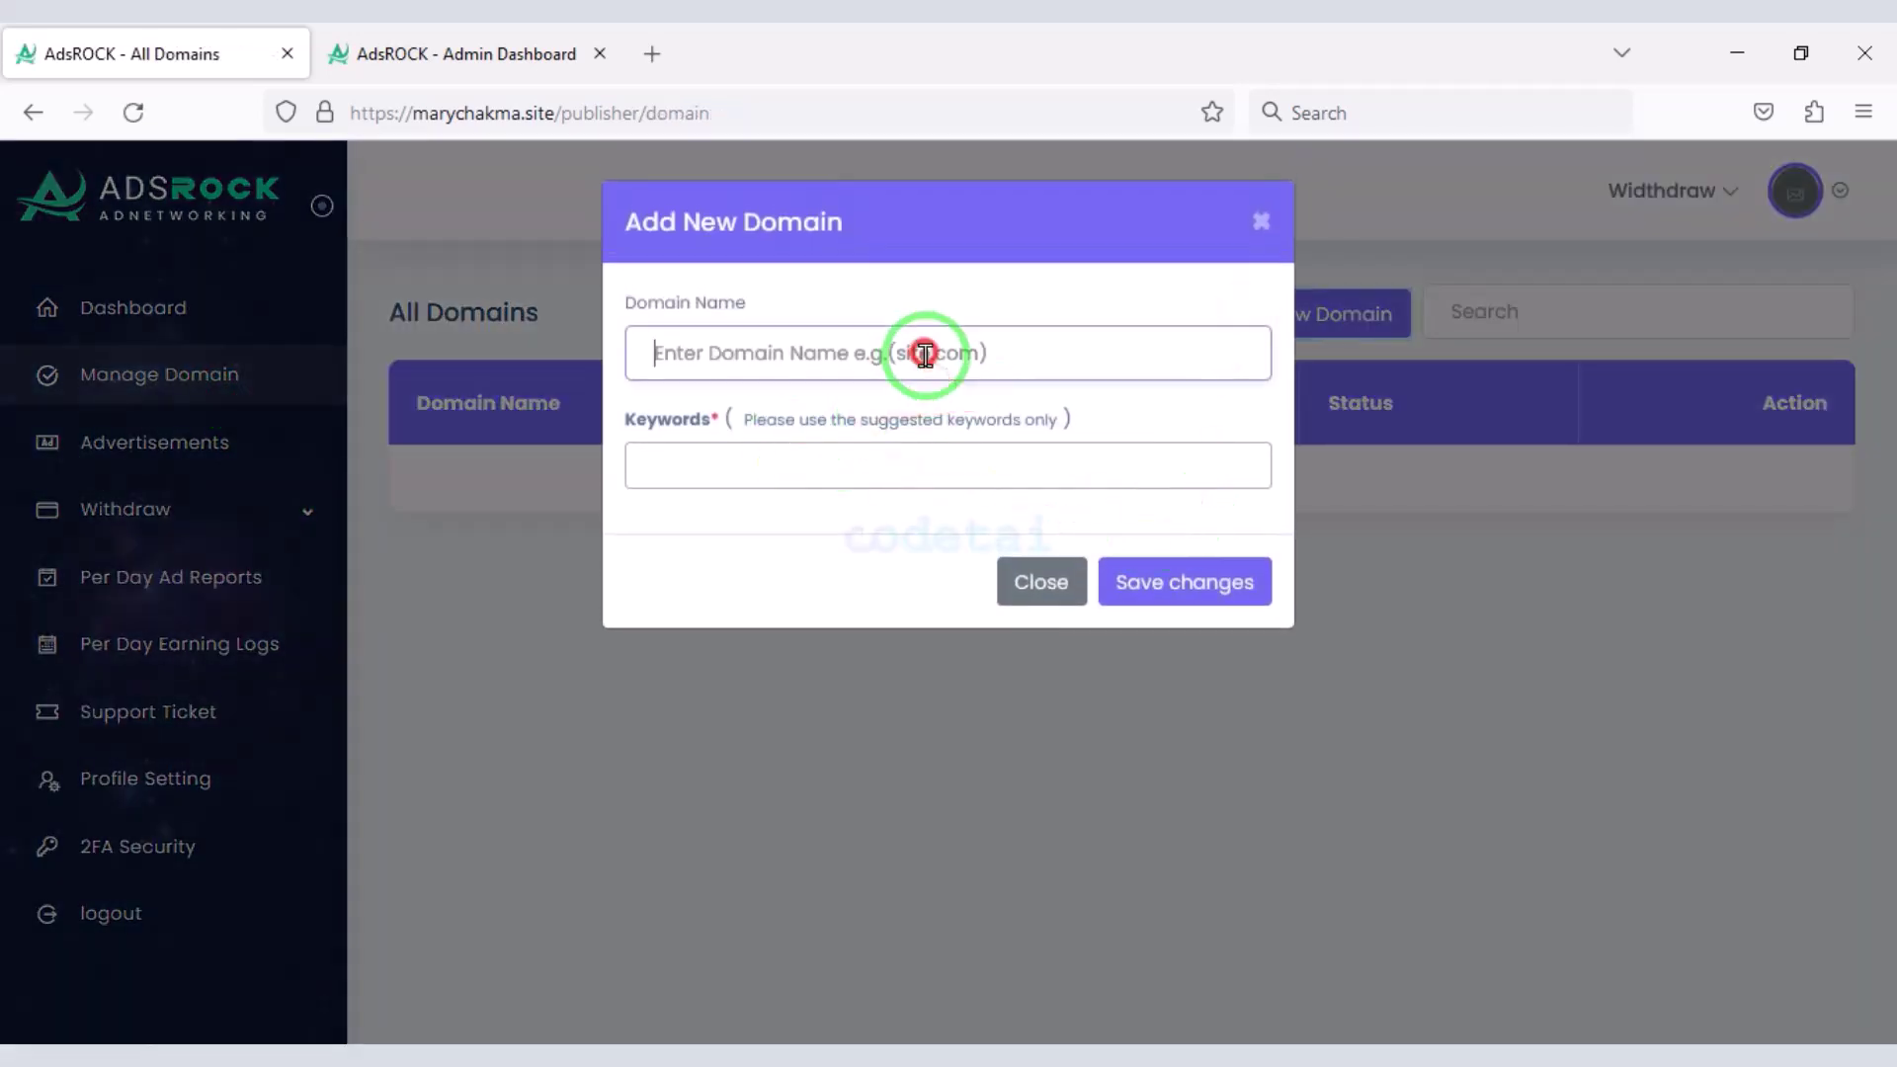
pyautogui.click(798, 460)
pyautogui.click(839, 528)
pyautogui.click(924, 358)
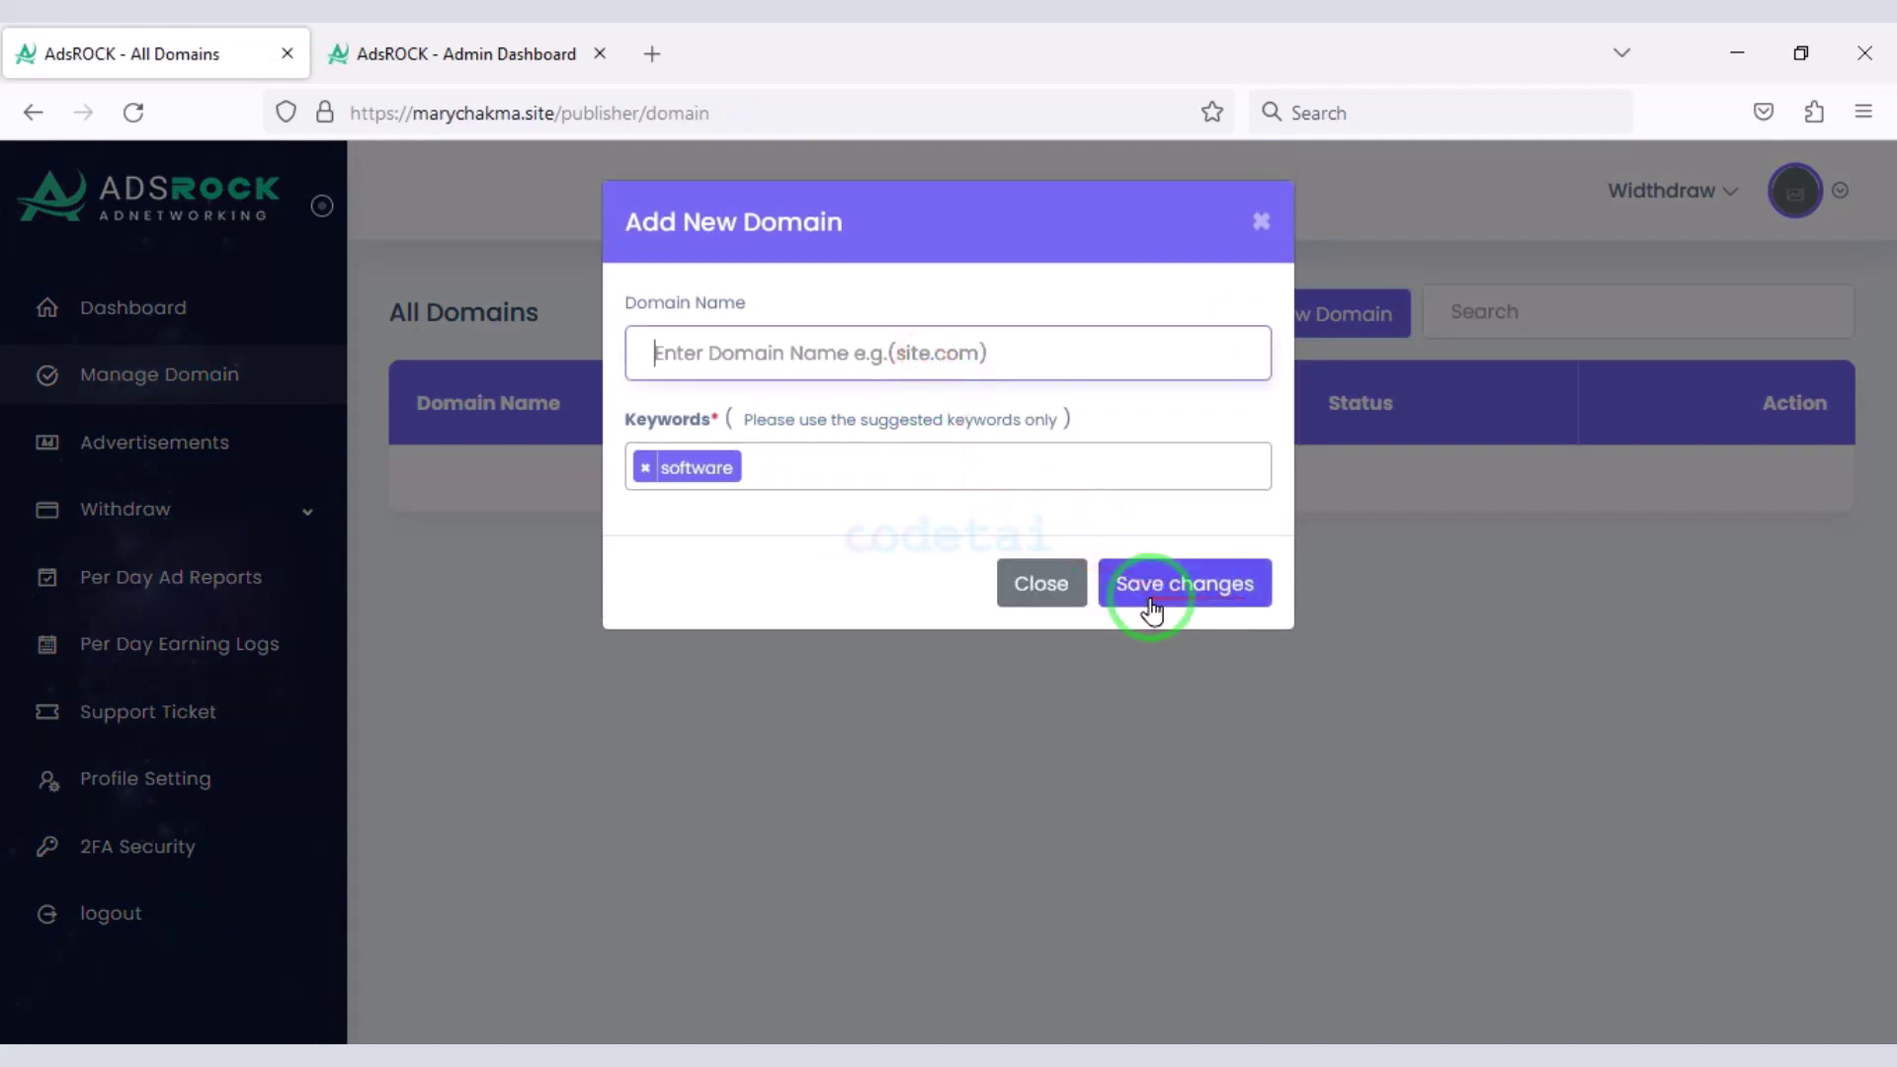
pyautogui.click(1065, 593)
# - Return to the publisher dashboard and expand the Withdraw options again
pyautogui.click(234, 296)
pyautogui.click(284, 521)
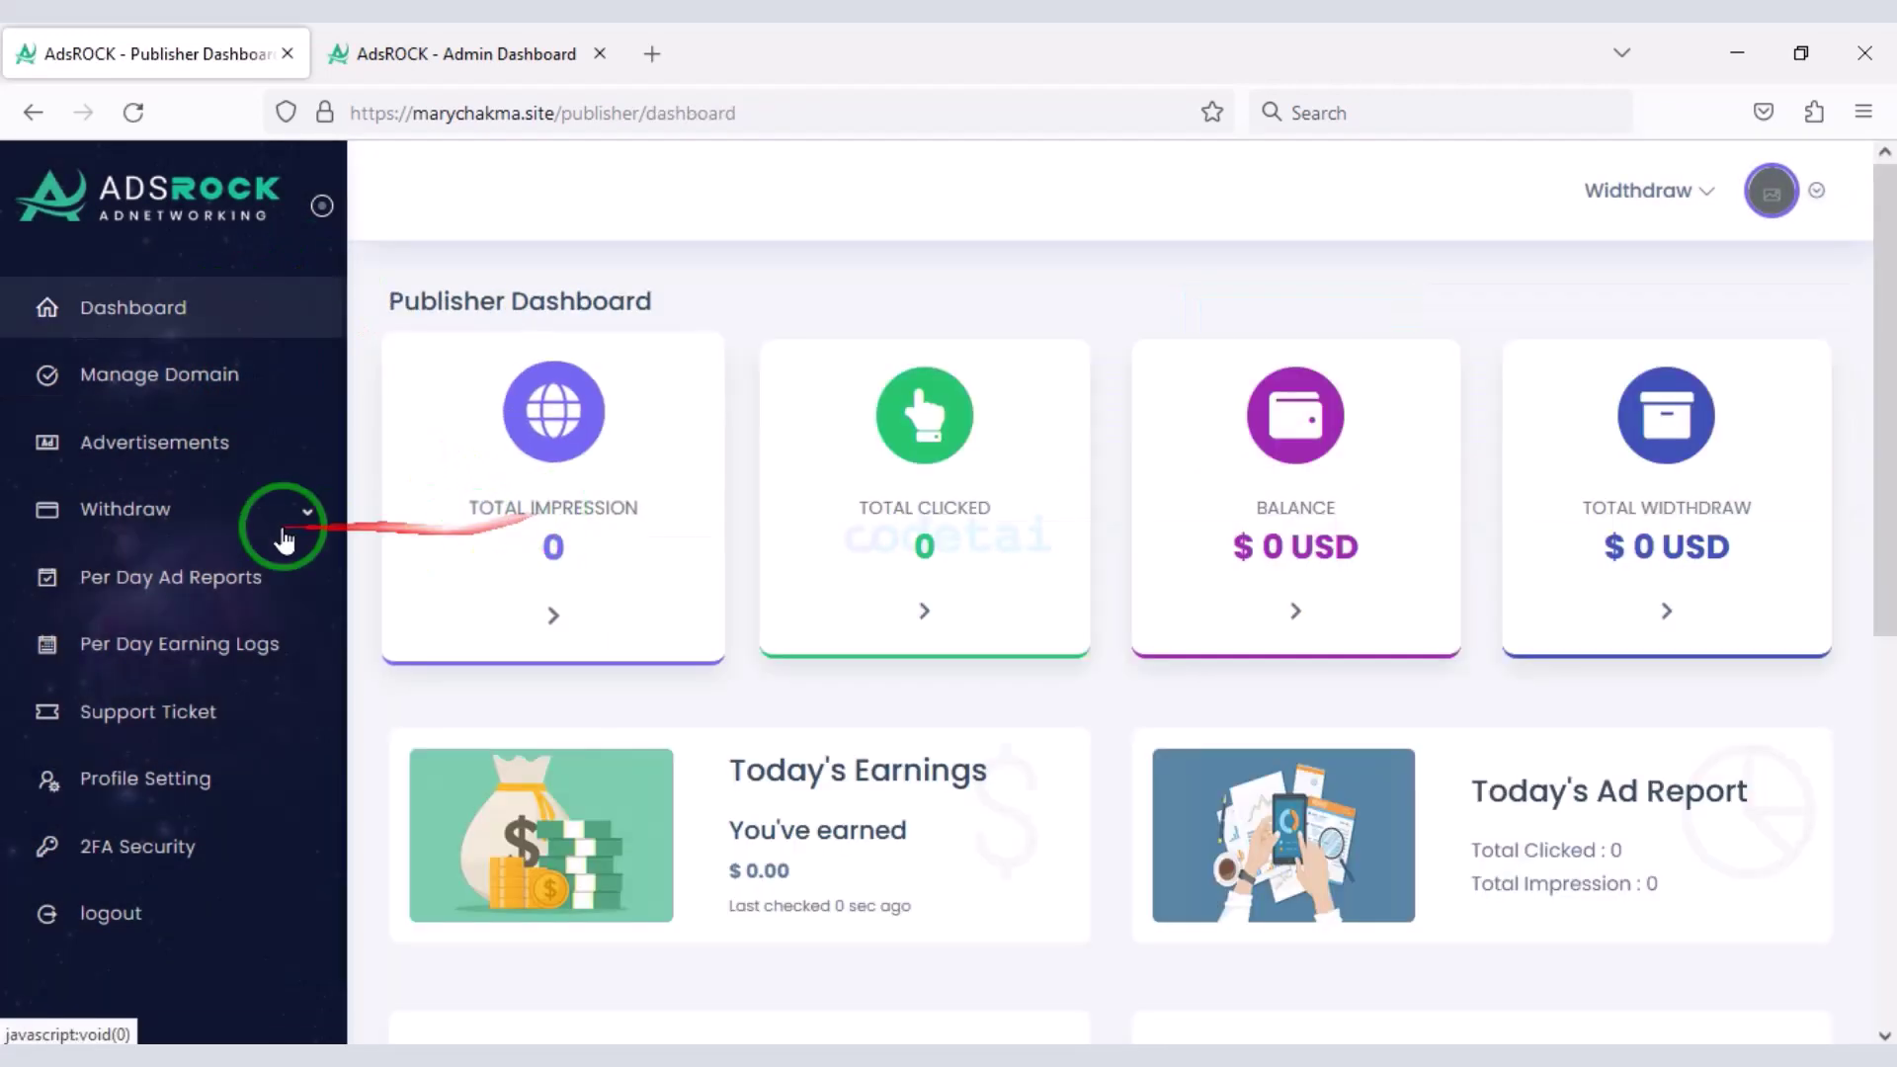
pyautogui.scroll(-2, 233, 613)
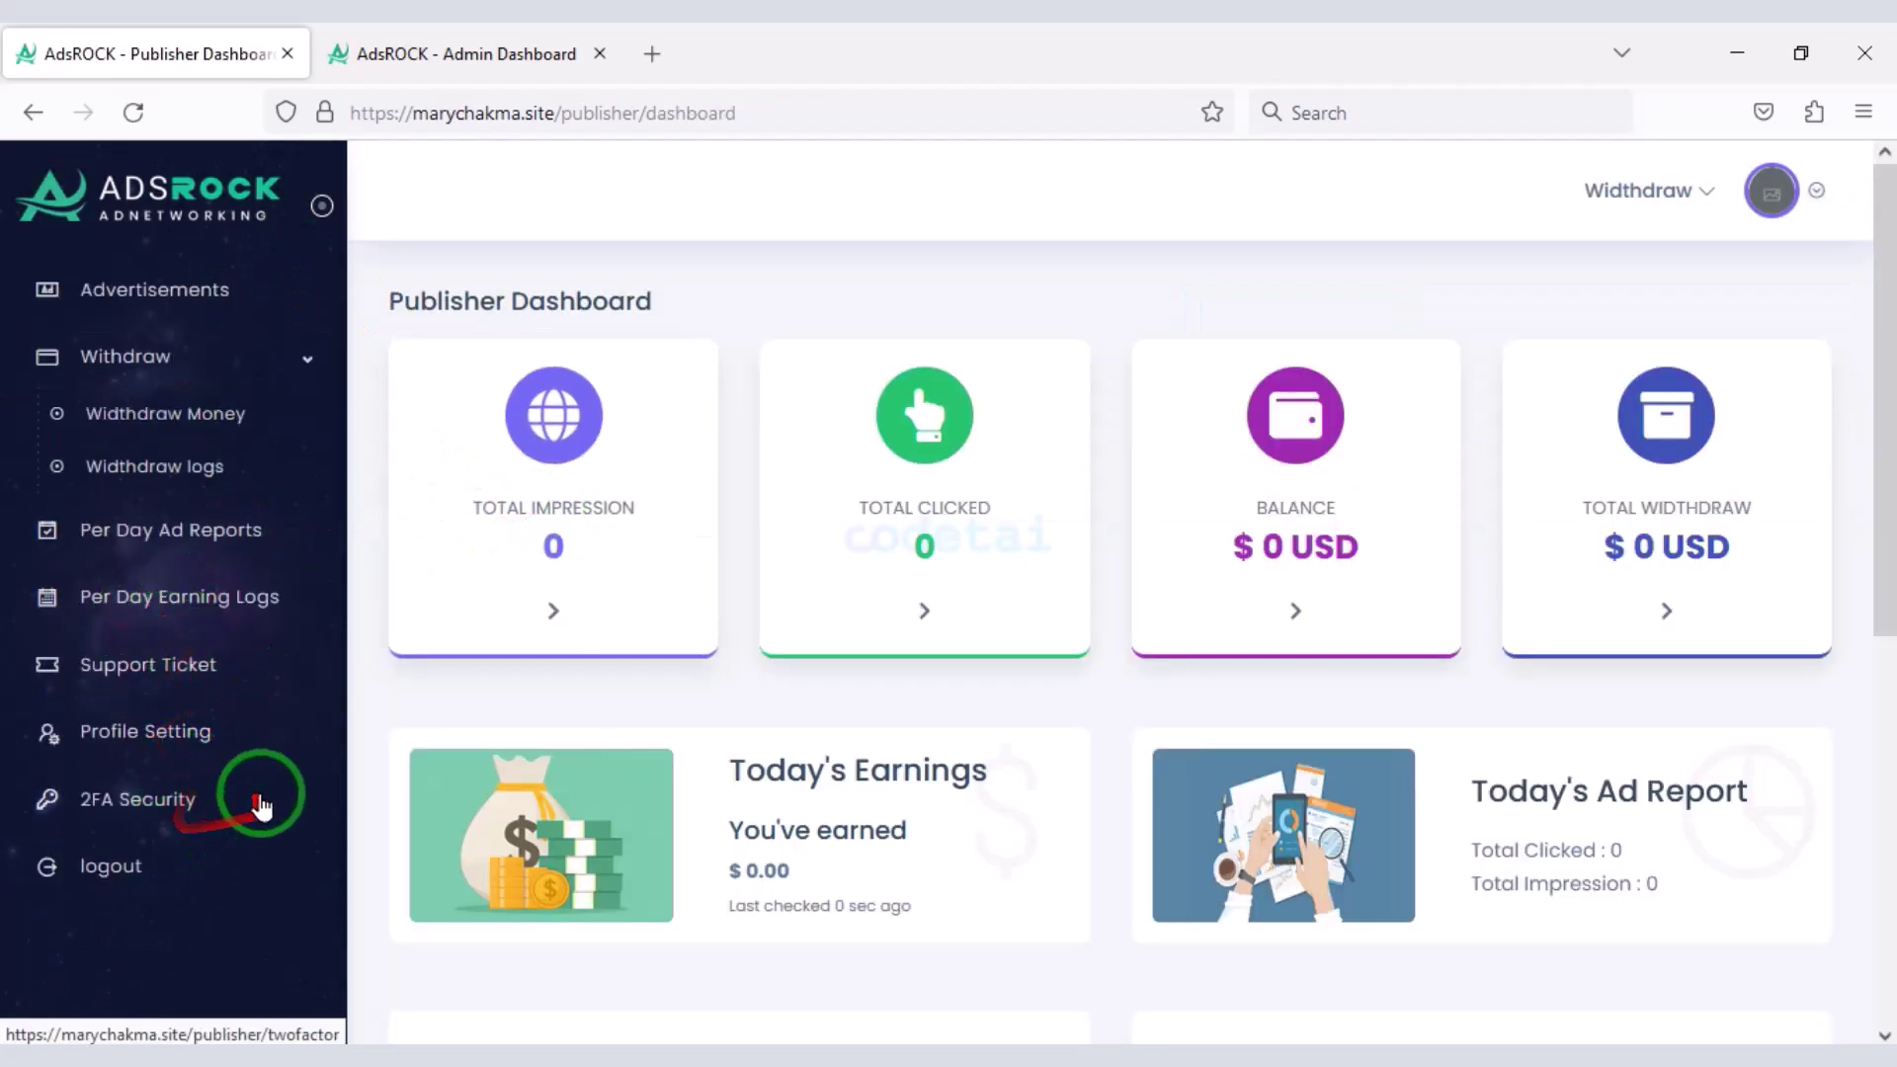
pyautogui.scroll(2, 297, 840)
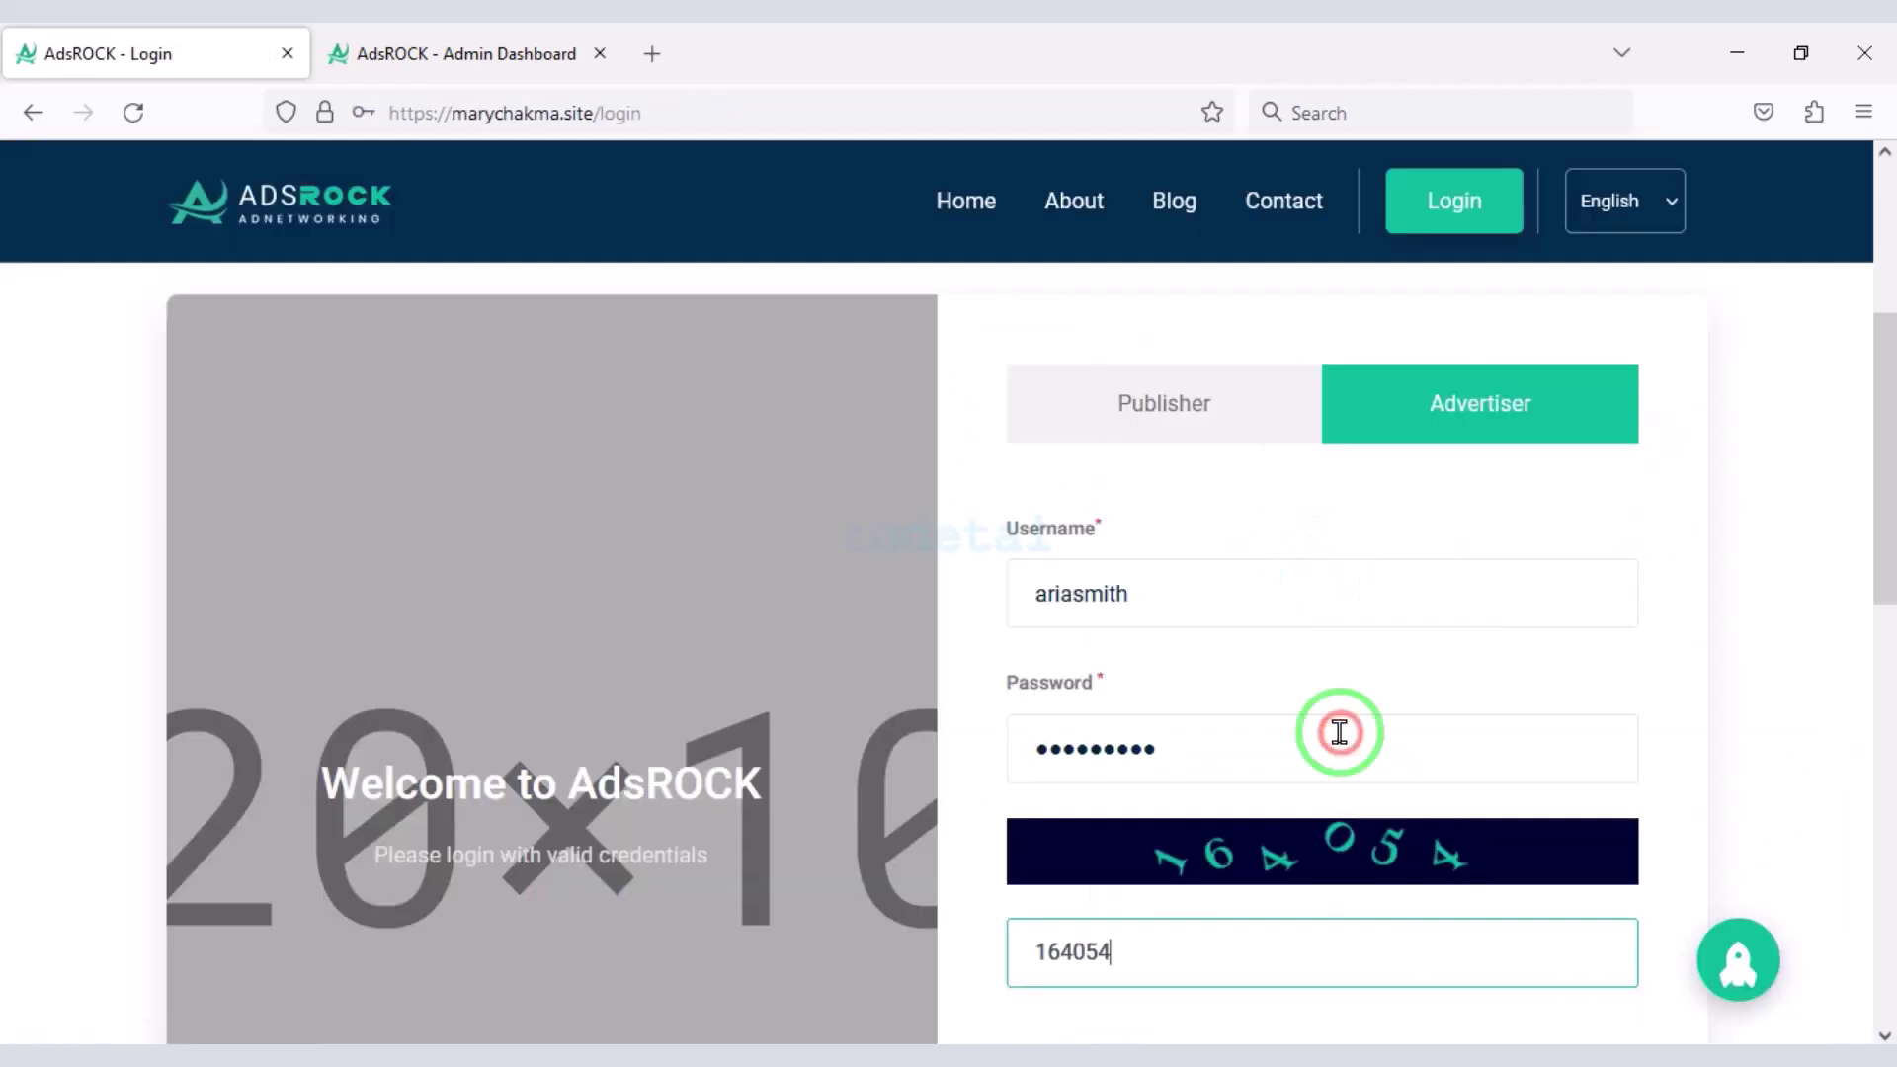
# - Submit the advertiser login and reach the advertiser dashboard
pyautogui.scroll(-3, 1284, 751)
pyautogui.click(1240, 828)
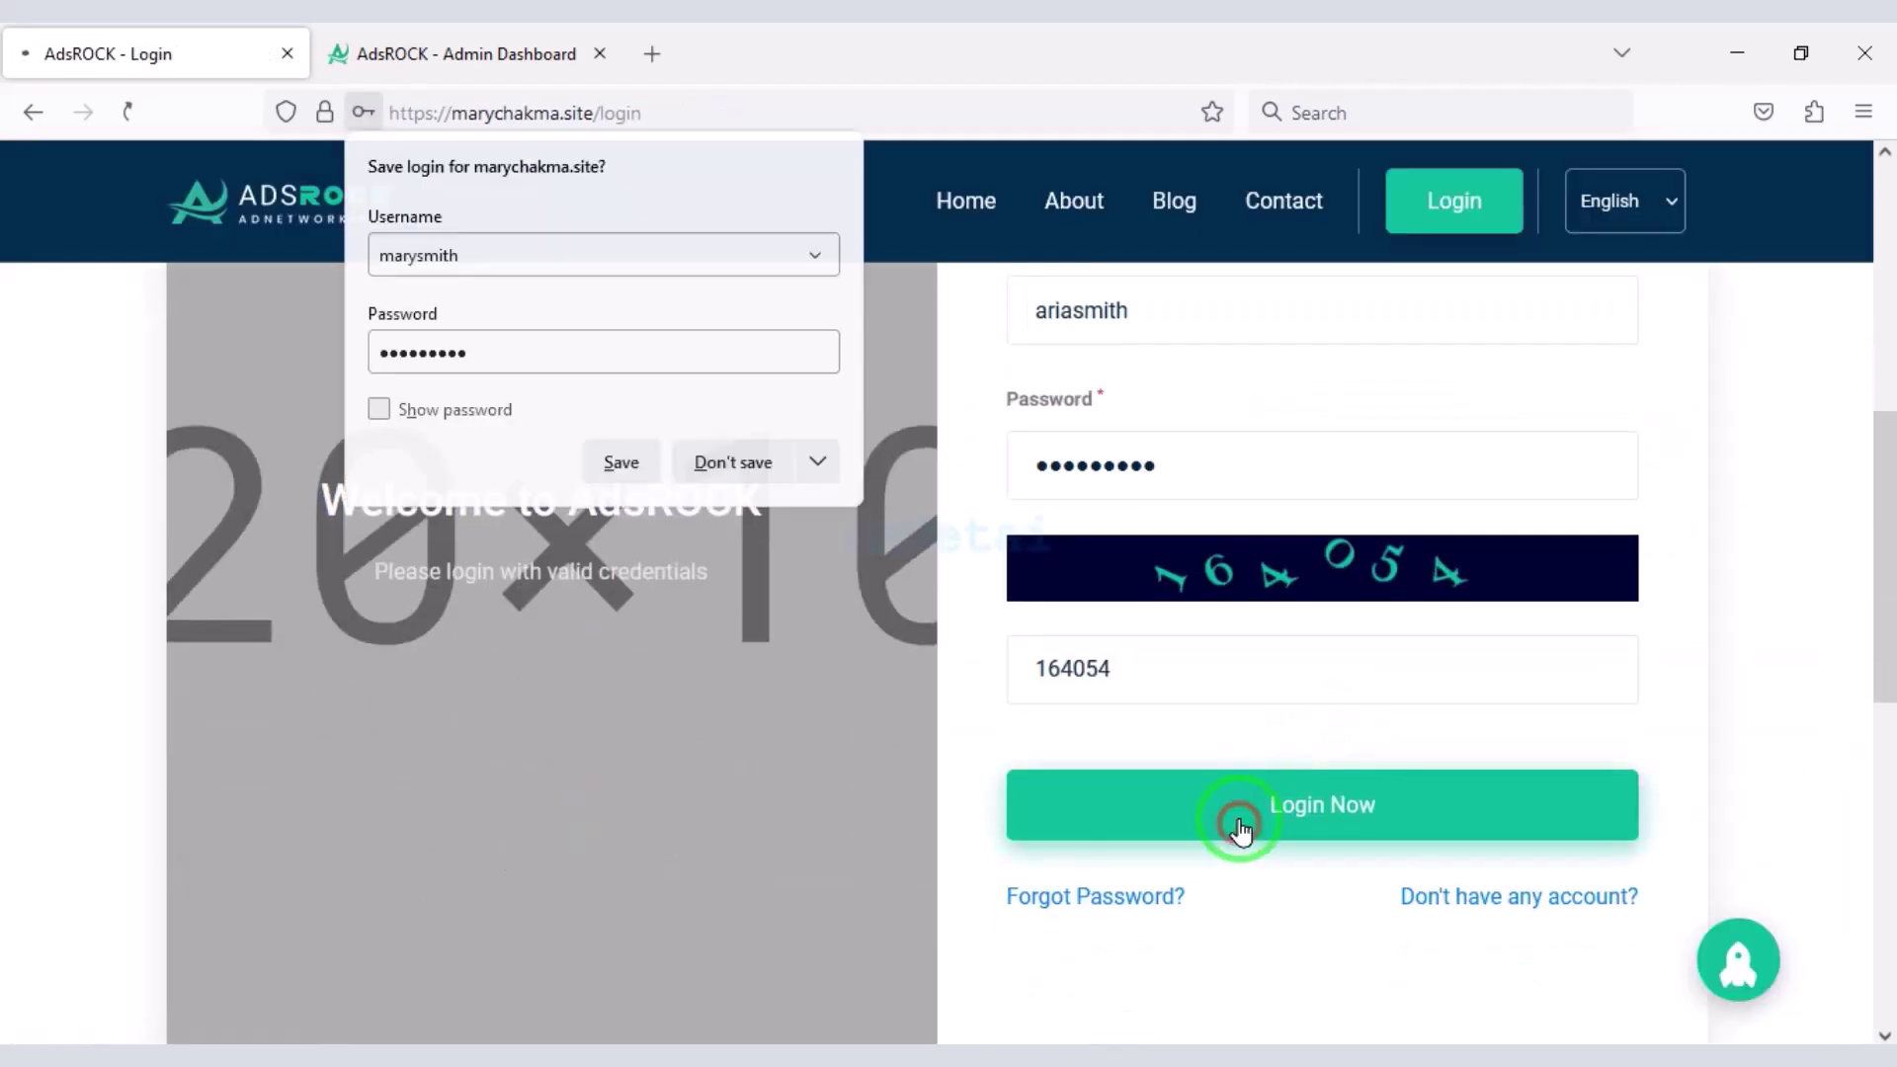
pyautogui.scroll(-7, 1285, 790)
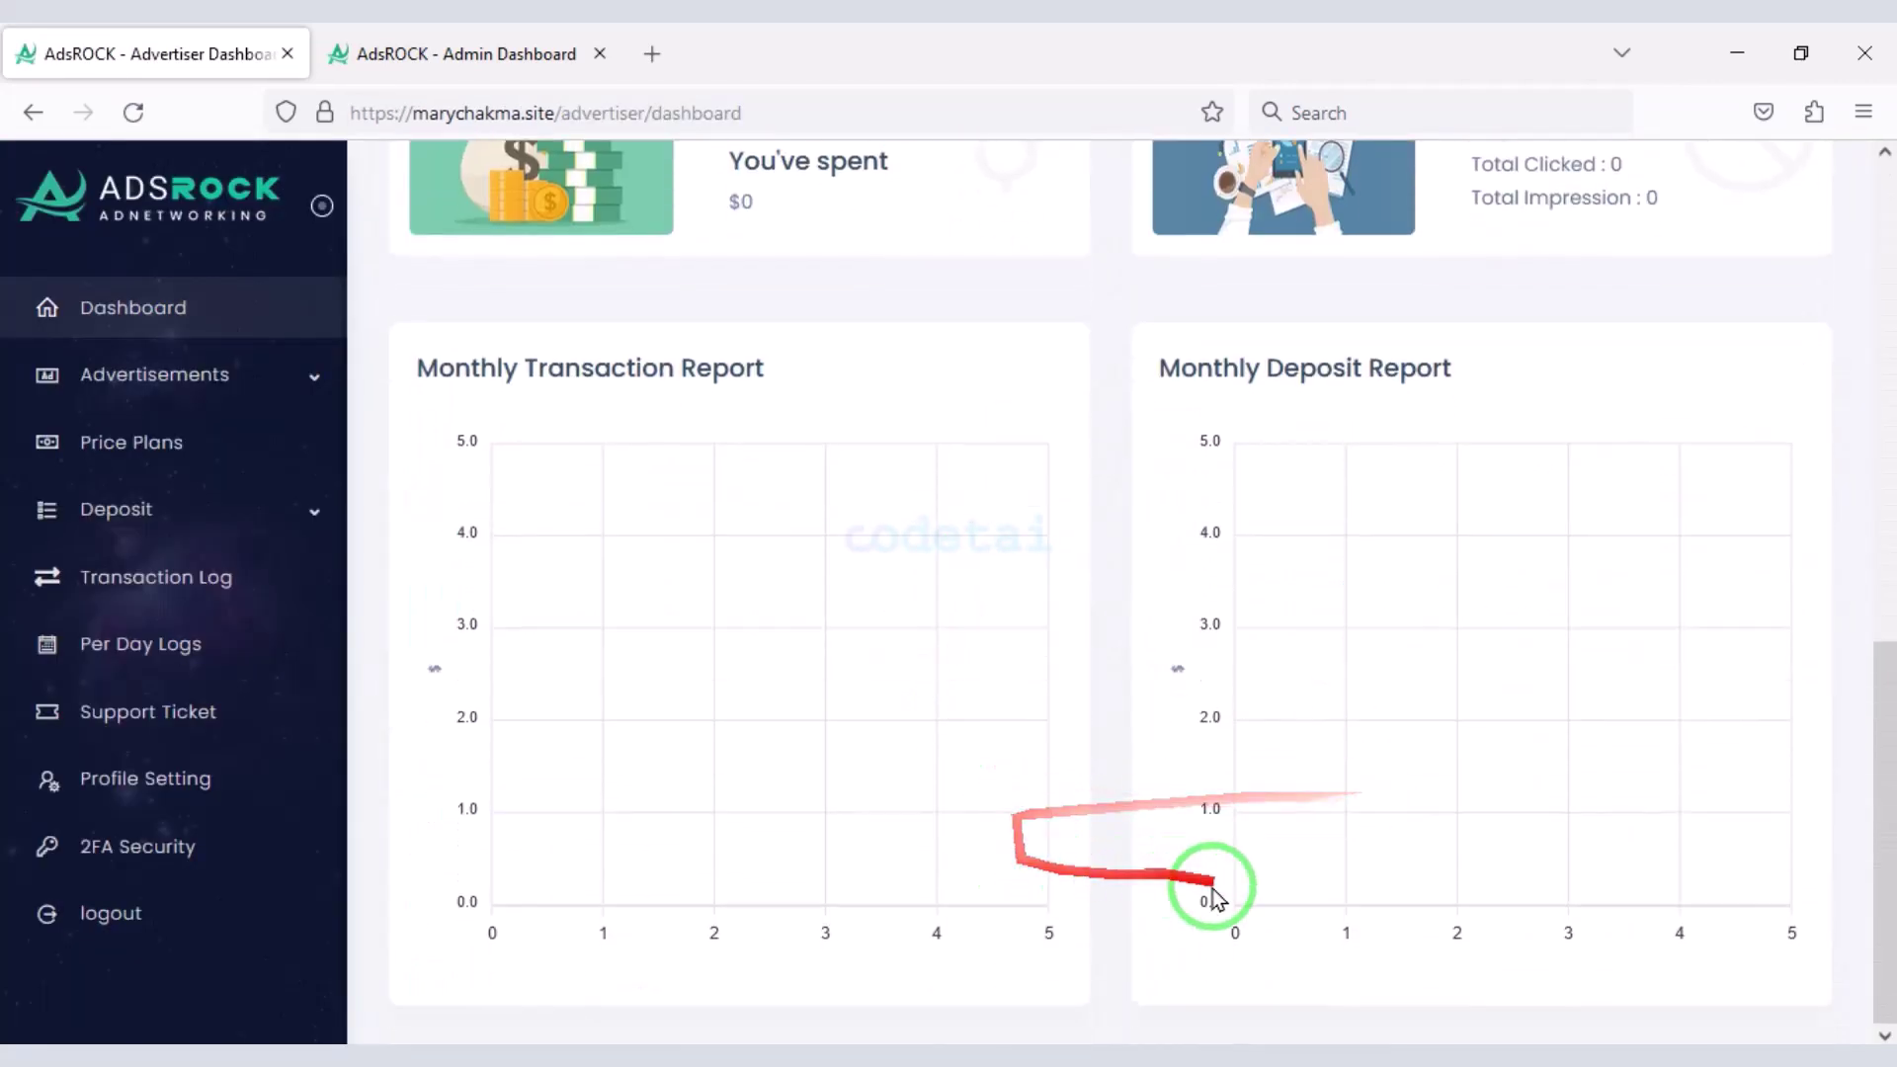
pyautogui.scroll(7, 1025, 708)
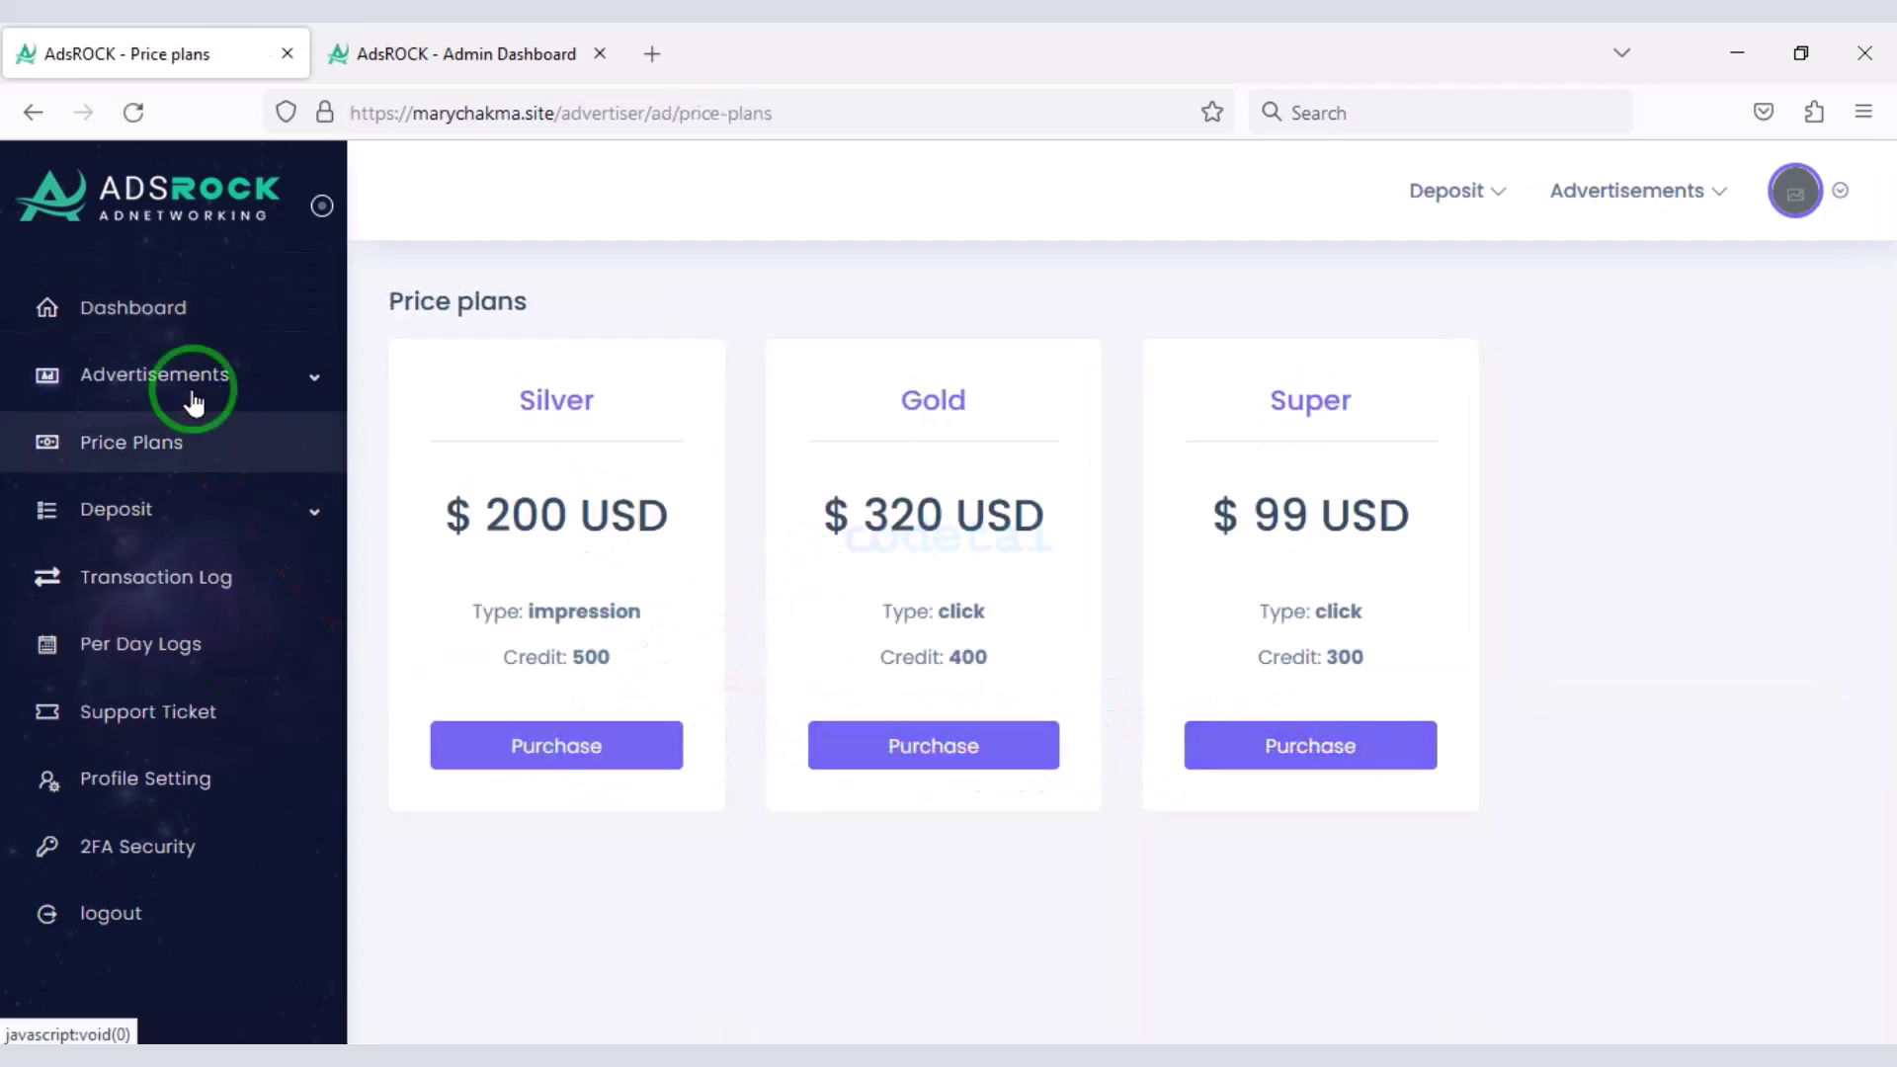
# - Go to Advertisements > Create Ad to list the ad types, then expand Deposit
pyautogui.click(192, 395)
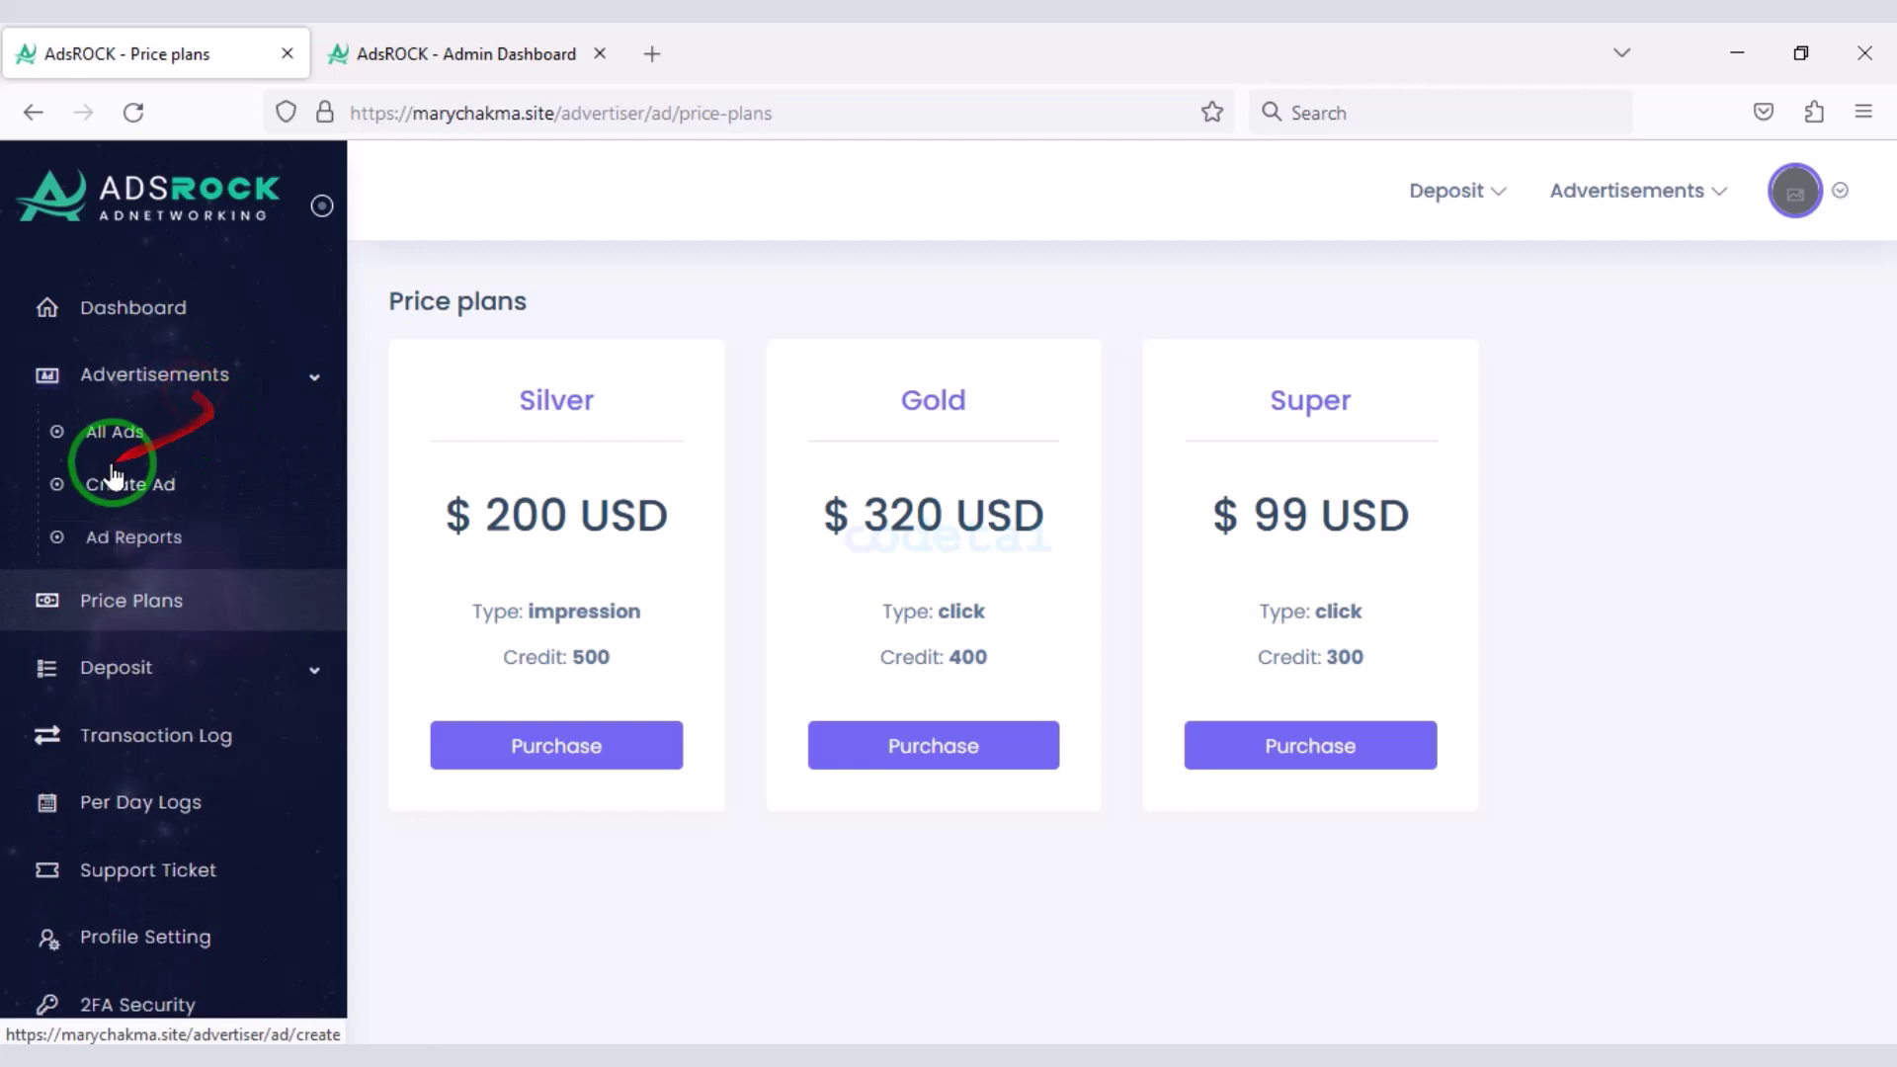
pyautogui.click(165, 486)
pyautogui.scroll(-2, 652, 790)
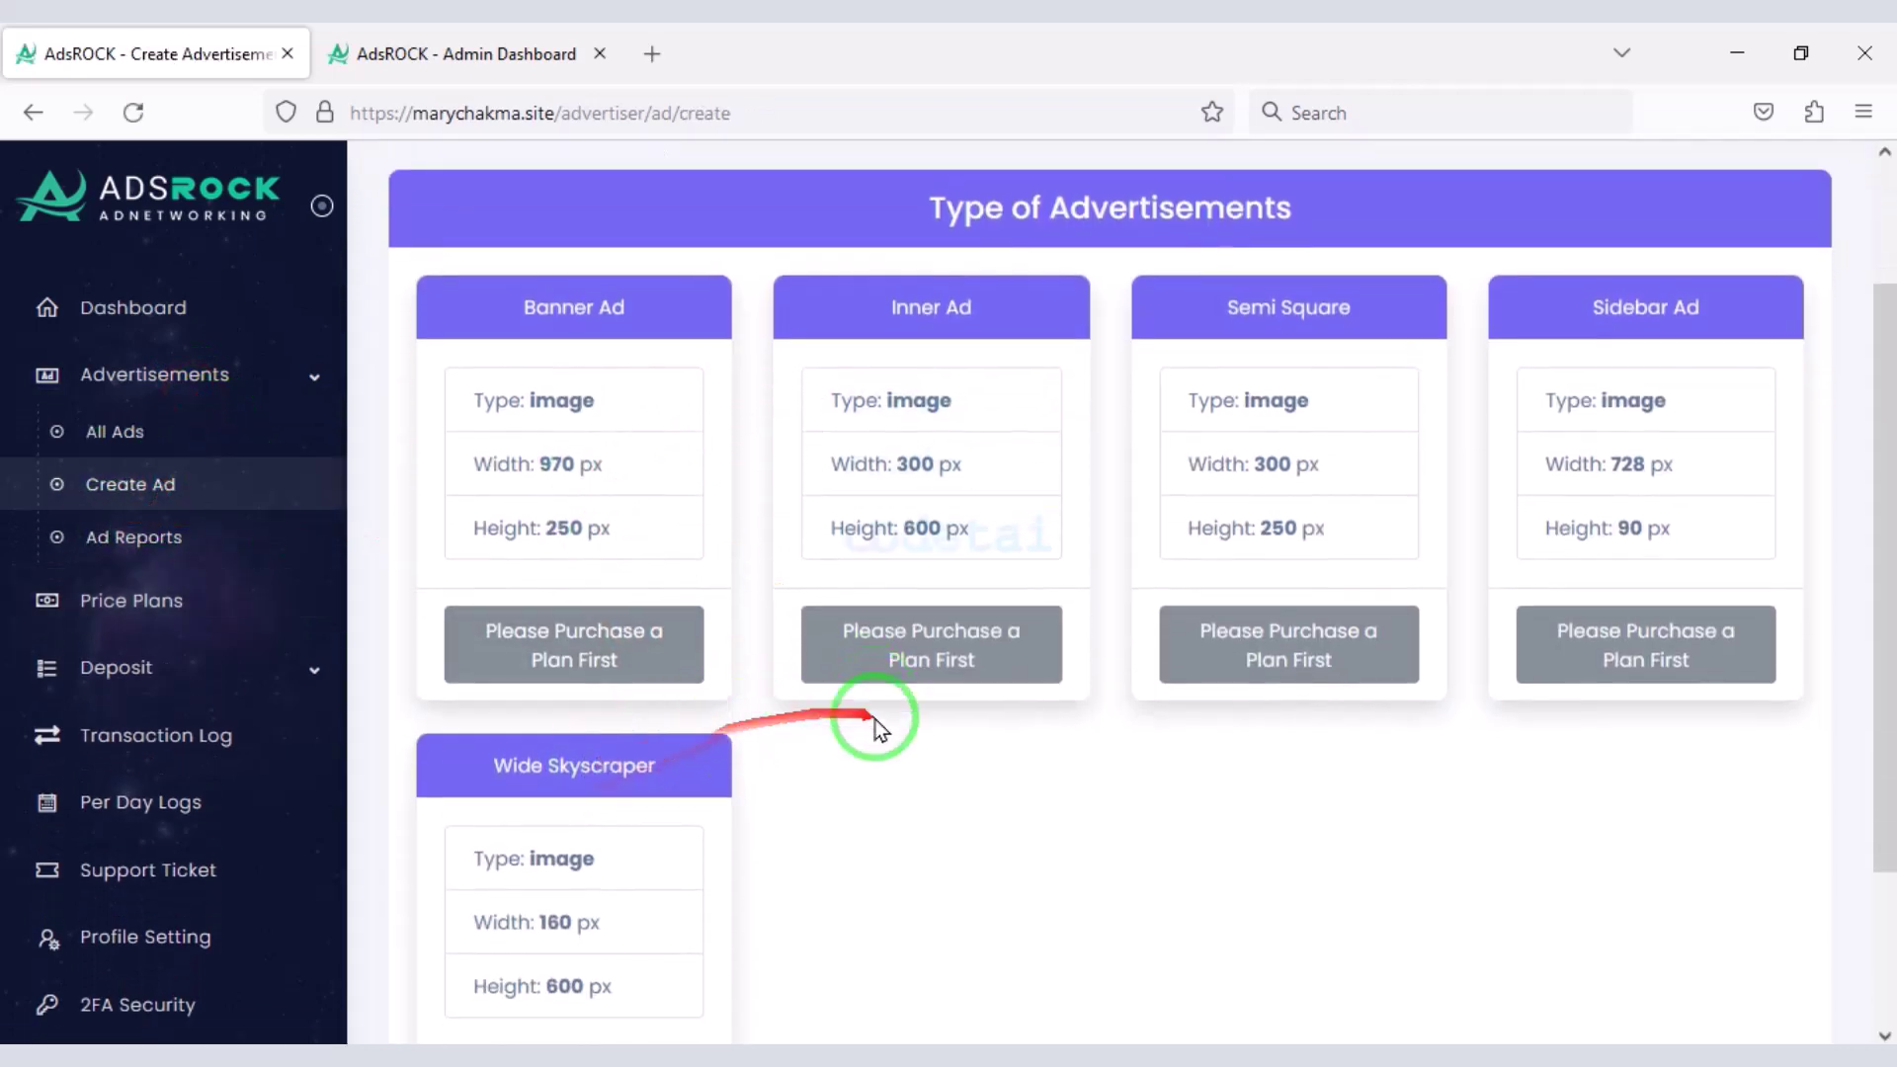
pyautogui.scroll(-2, 879, 730)
pyautogui.click(306, 665)
pyautogui.scroll(-2, 183, 756)
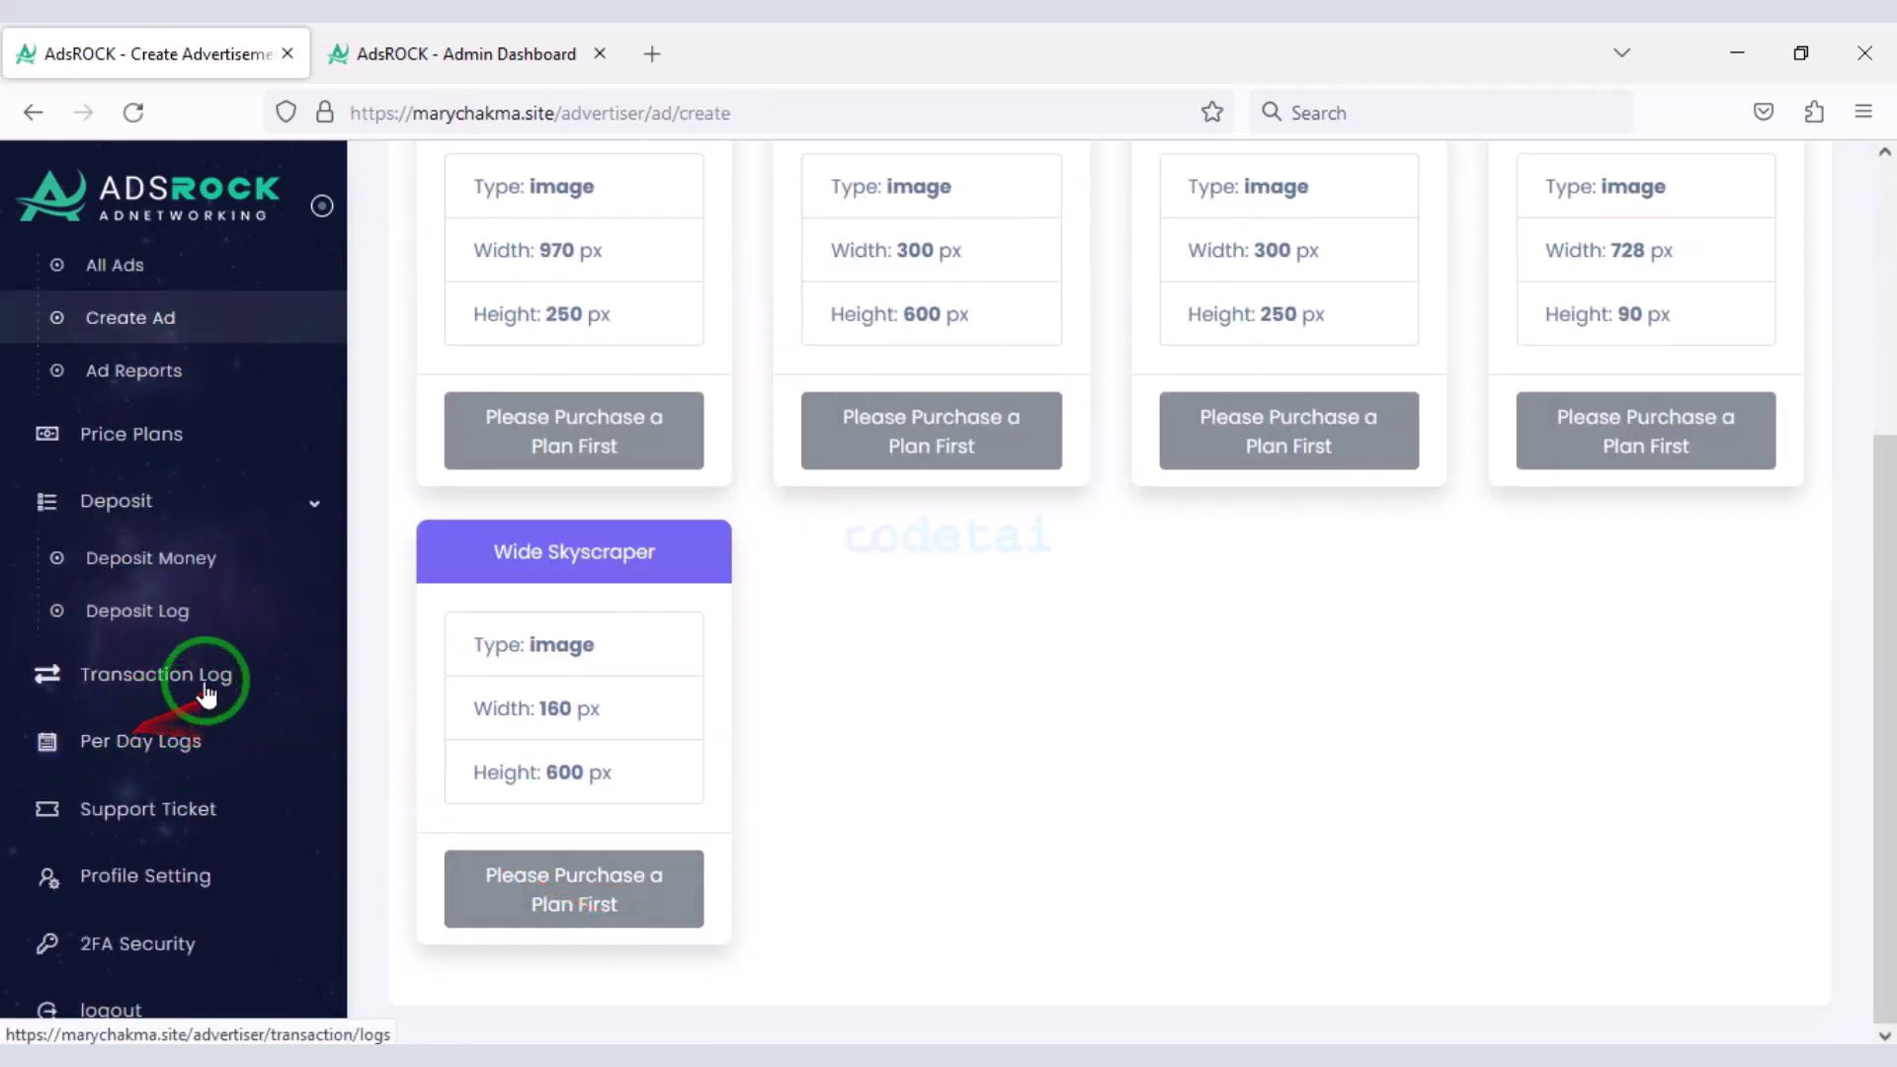
pyautogui.scroll(-2, 188, 766)
pyautogui.scroll(3, 170, 790)
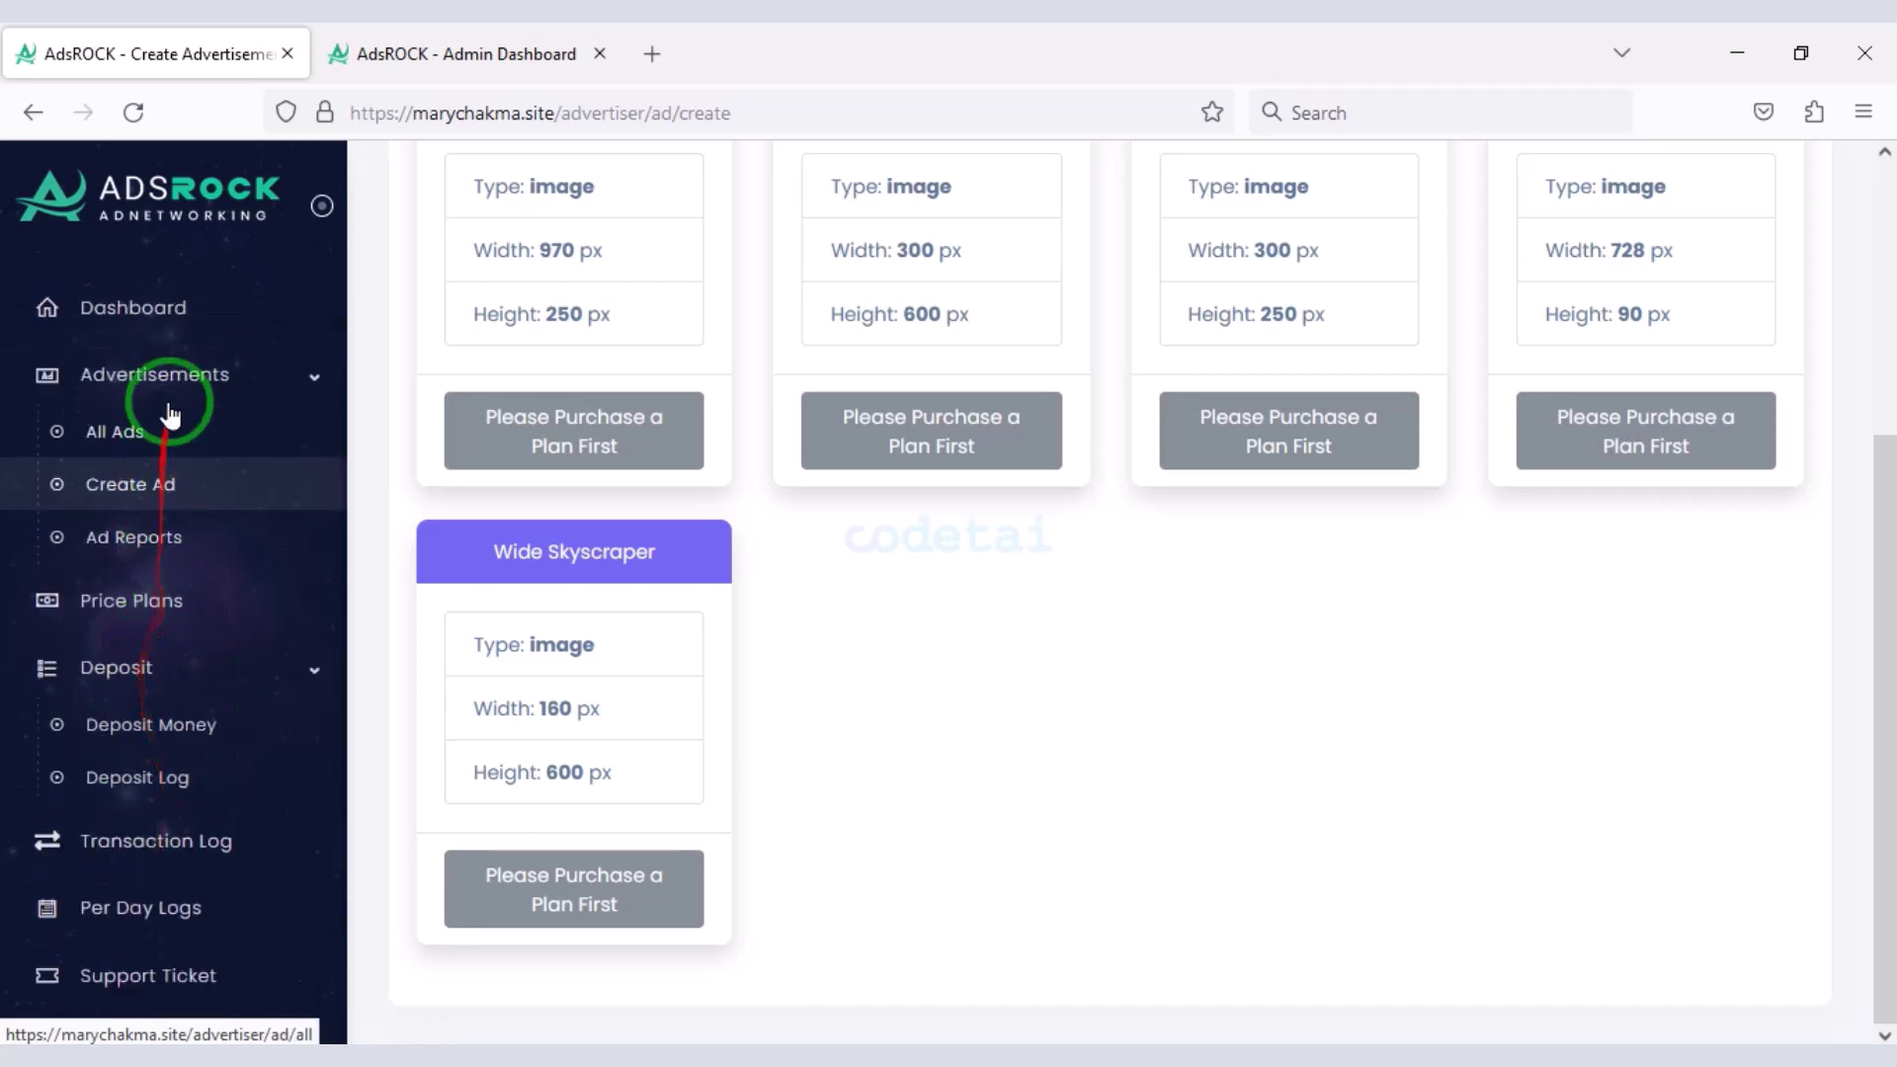
# - Close the advertiser tab and scroll through the Admin Dashboard statistics and sidebar menu
pyautogui.click(148, 312)
pyautogui.hotkey('ctrl', 'w')
pyautogui.scroll(-7, 1004, 643)
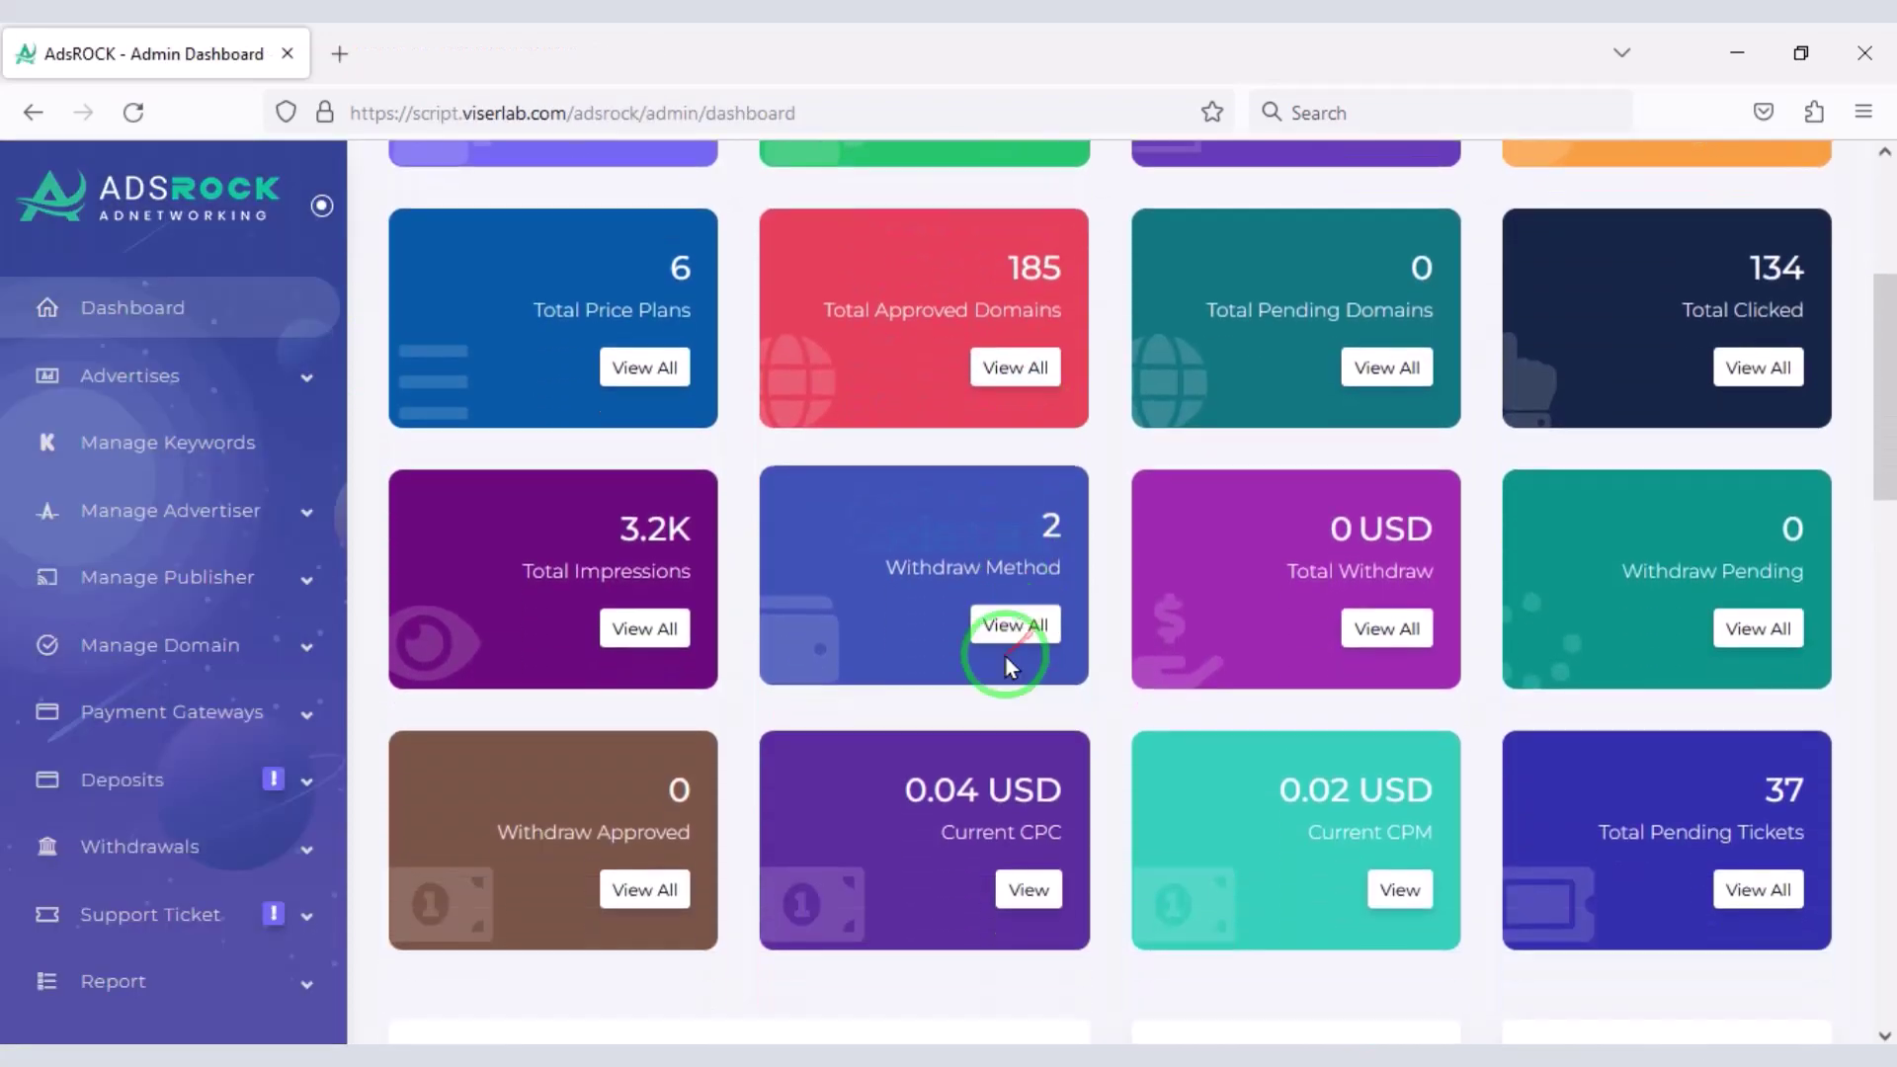
pyautogui.scroll(-10, 906, 737)
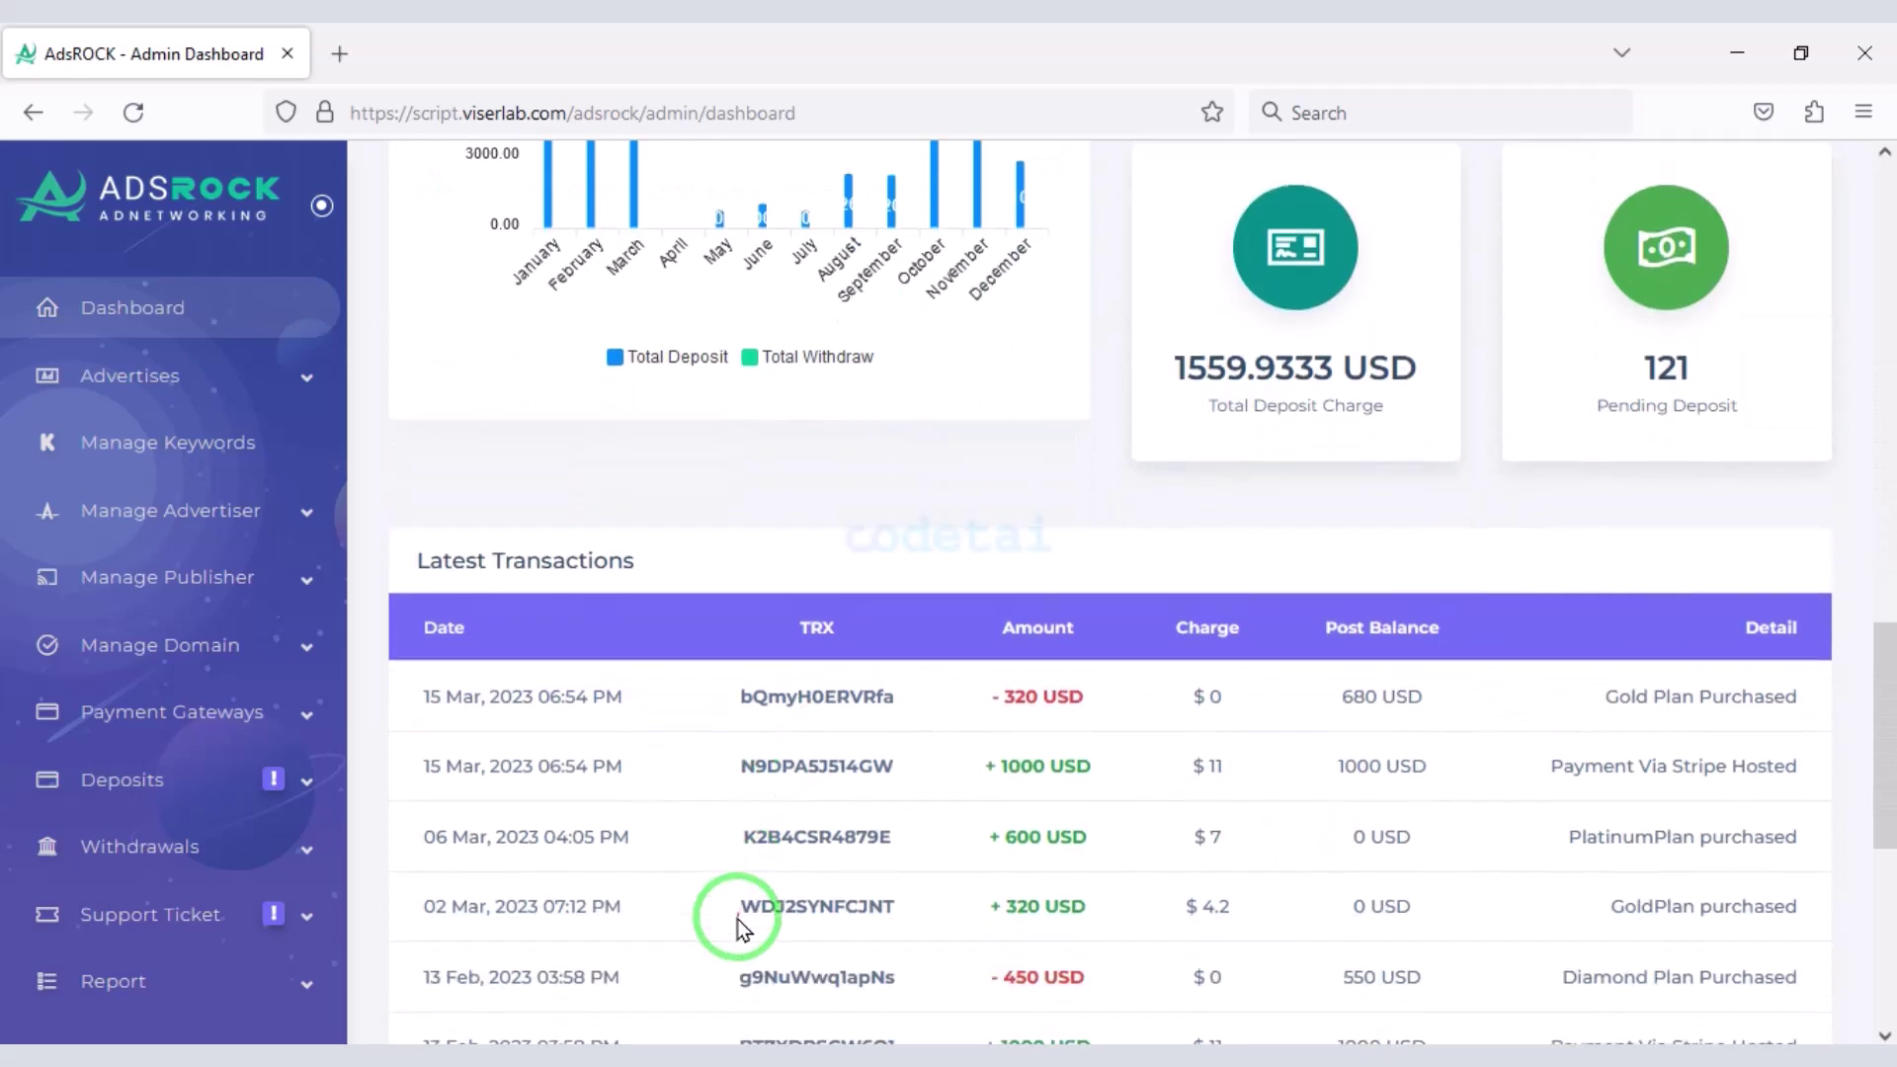
pyautogui.scroll(15, 1111, 860)
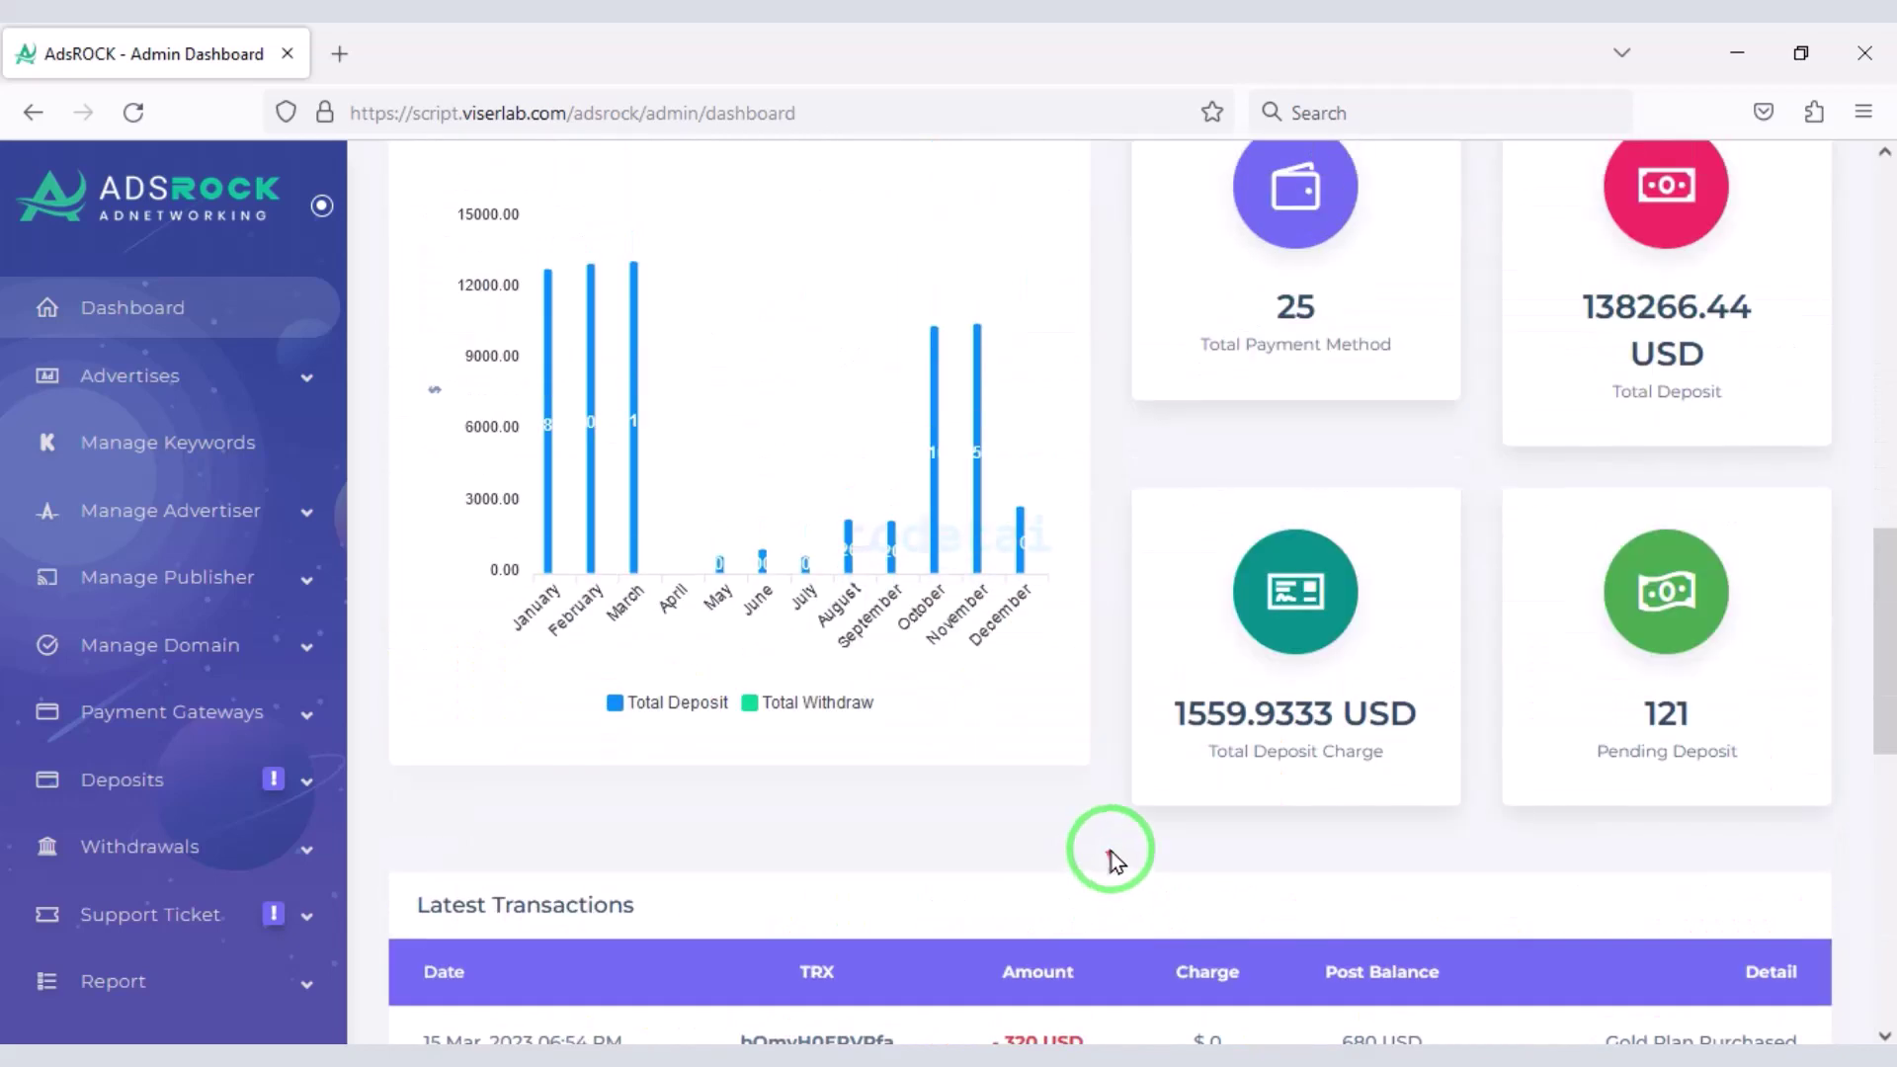
pyautogui.scroll(-8, 169, 741)
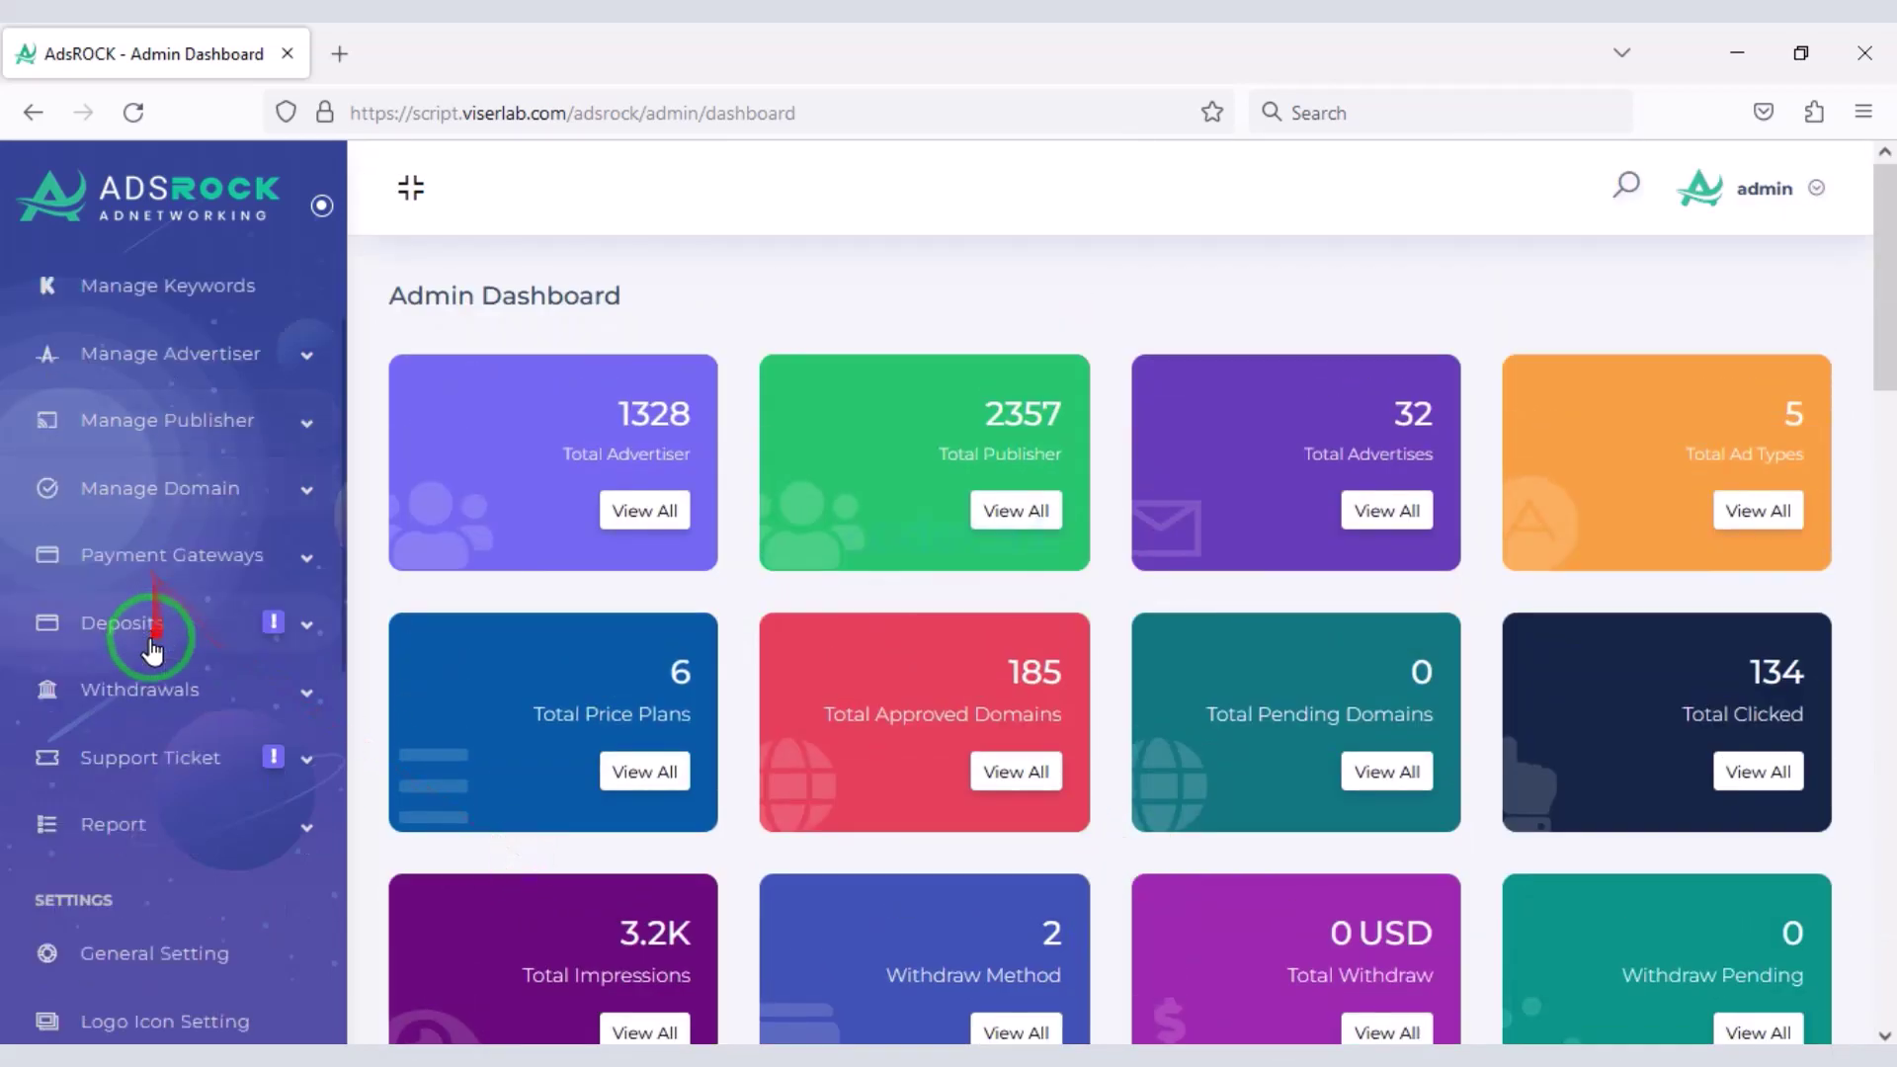
pyautogui.scroll(-2, 237, 904)
pyautogui.scroll(8, 198, 870)
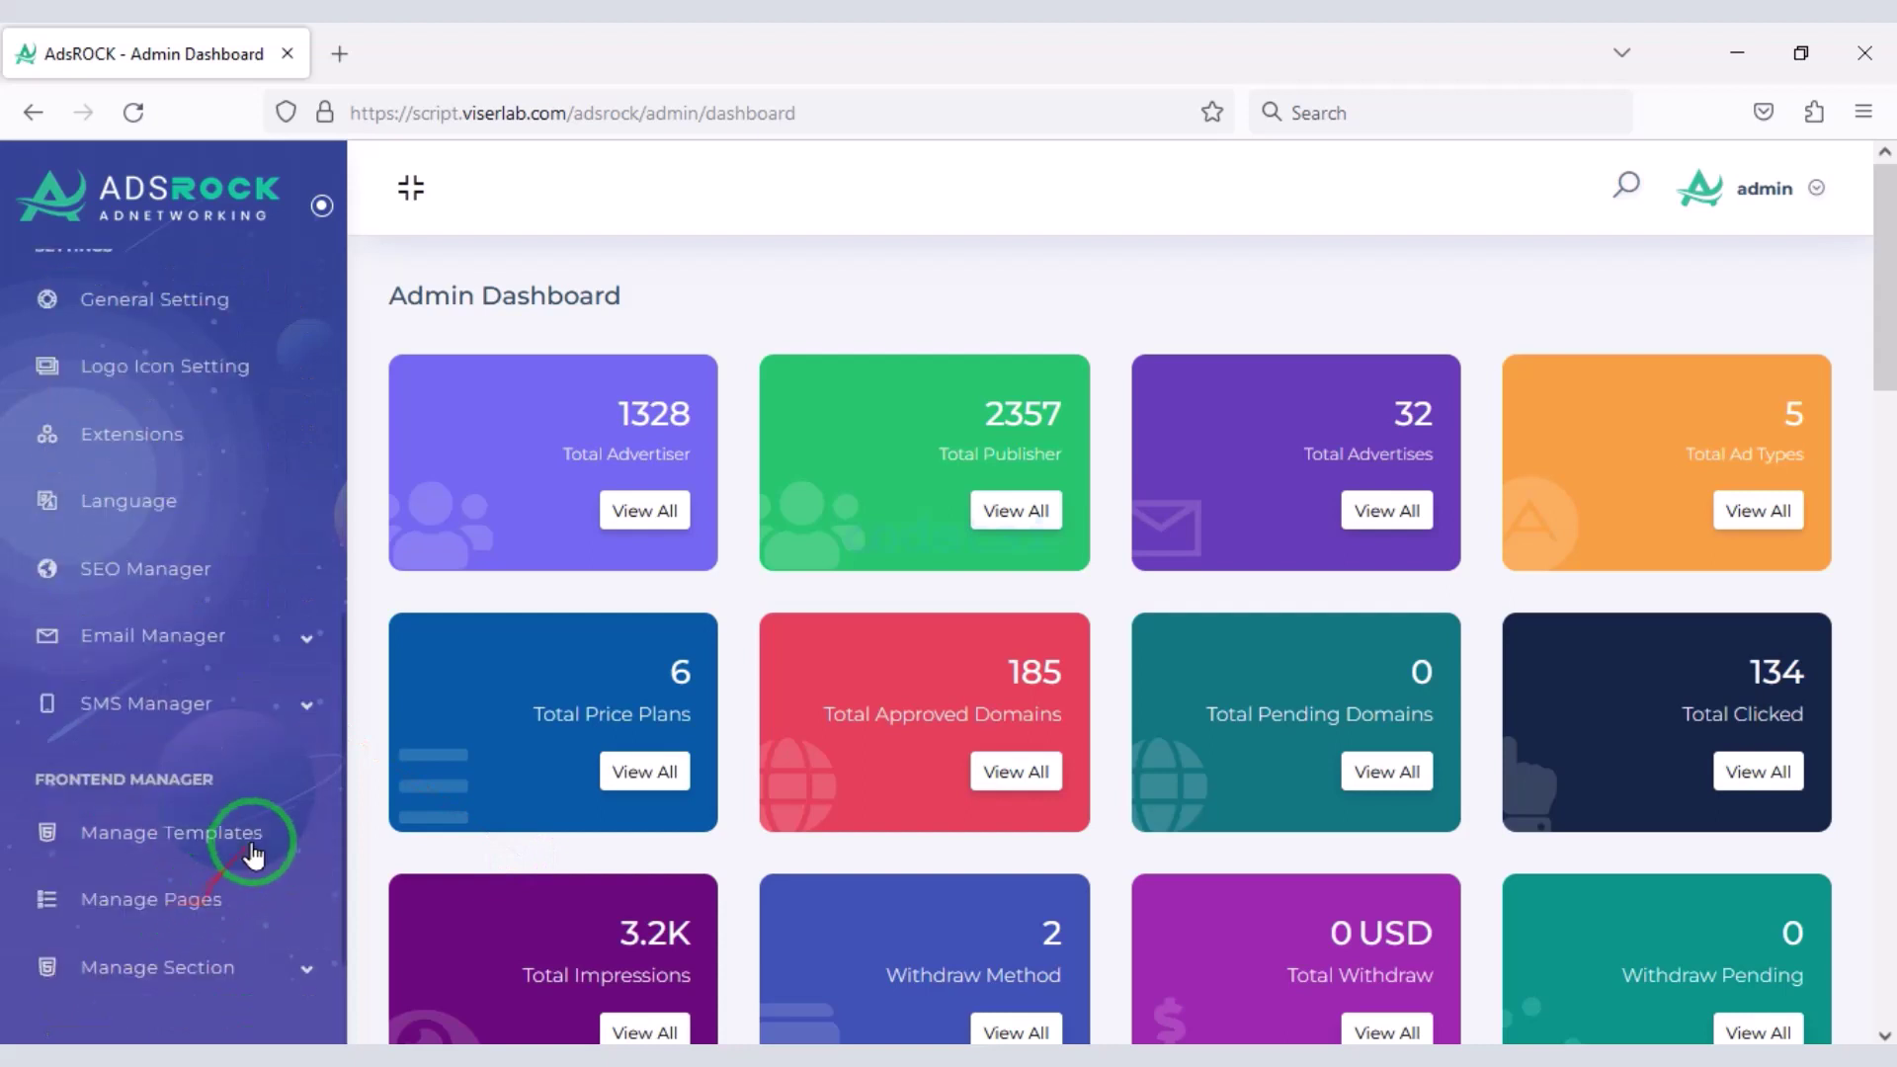
pyautogui.scroll(2, 228, 786)
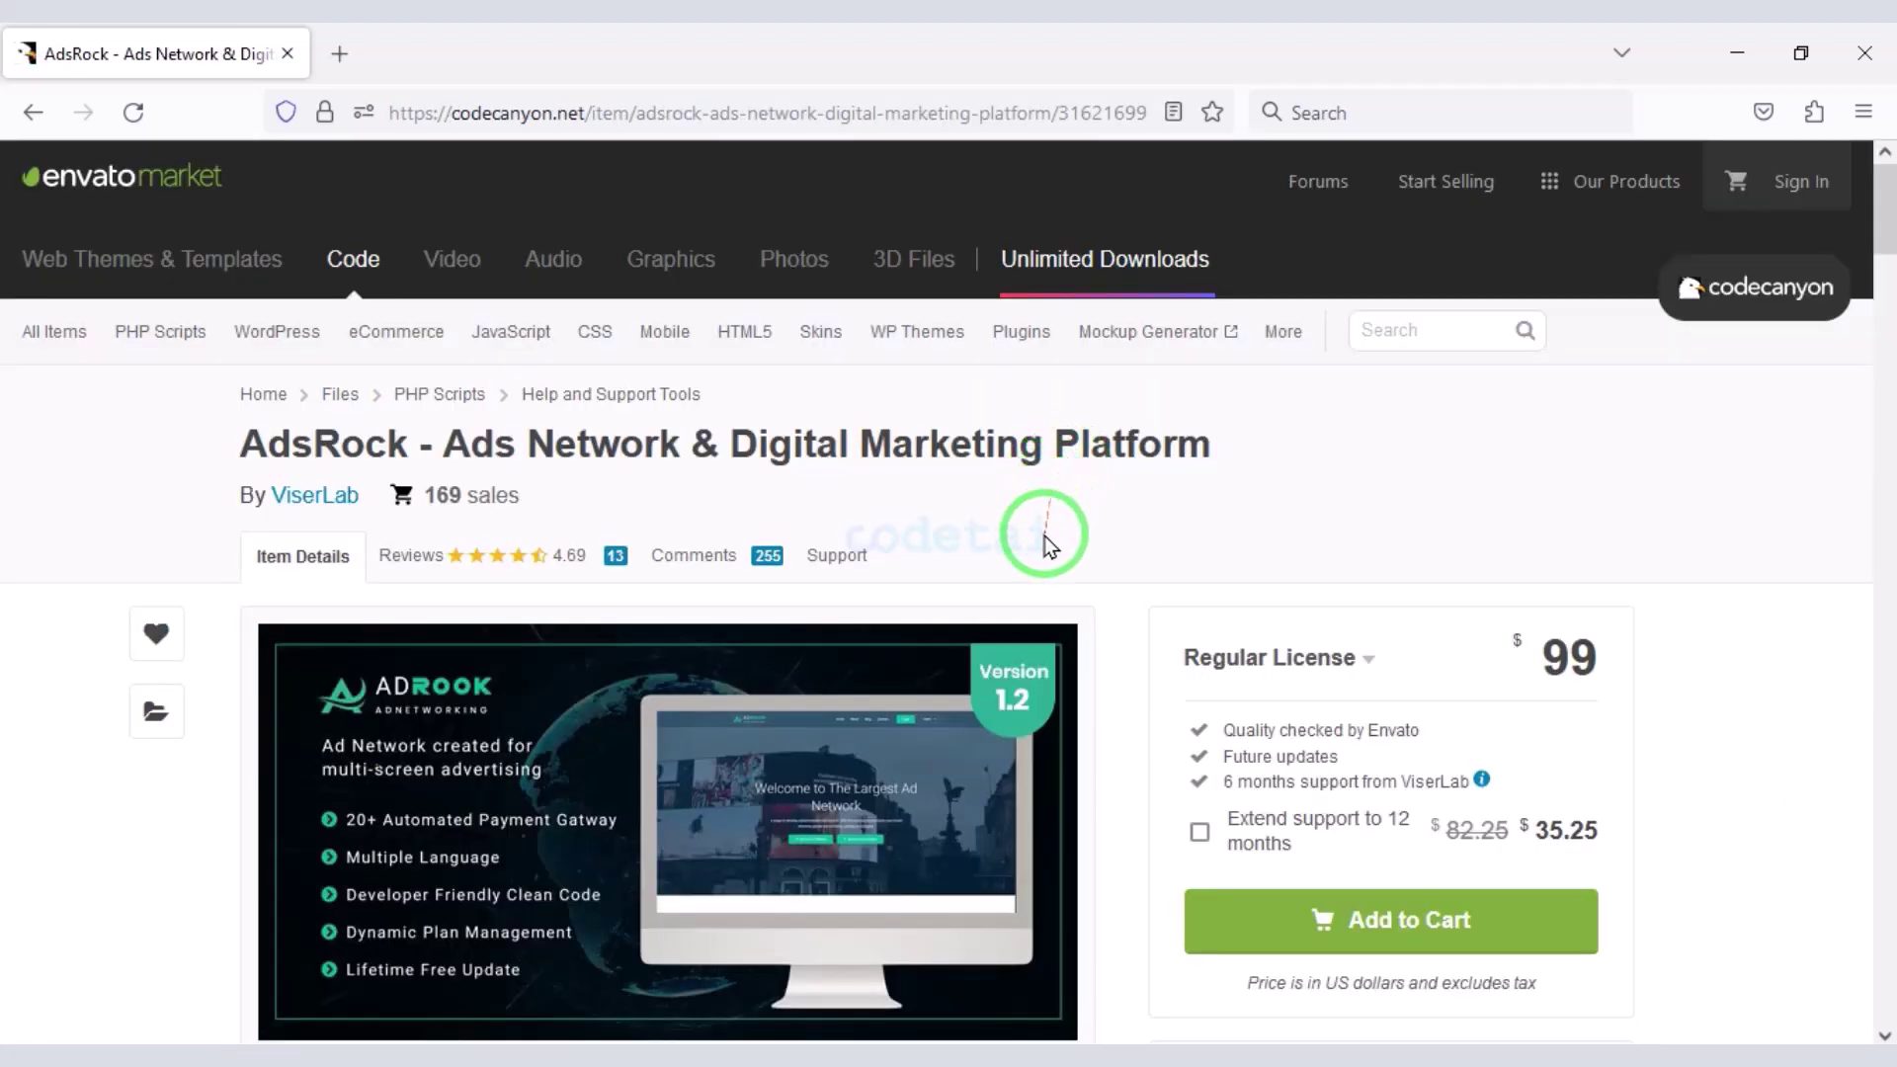
pyautogui.scroll(-2, 1044, 544)
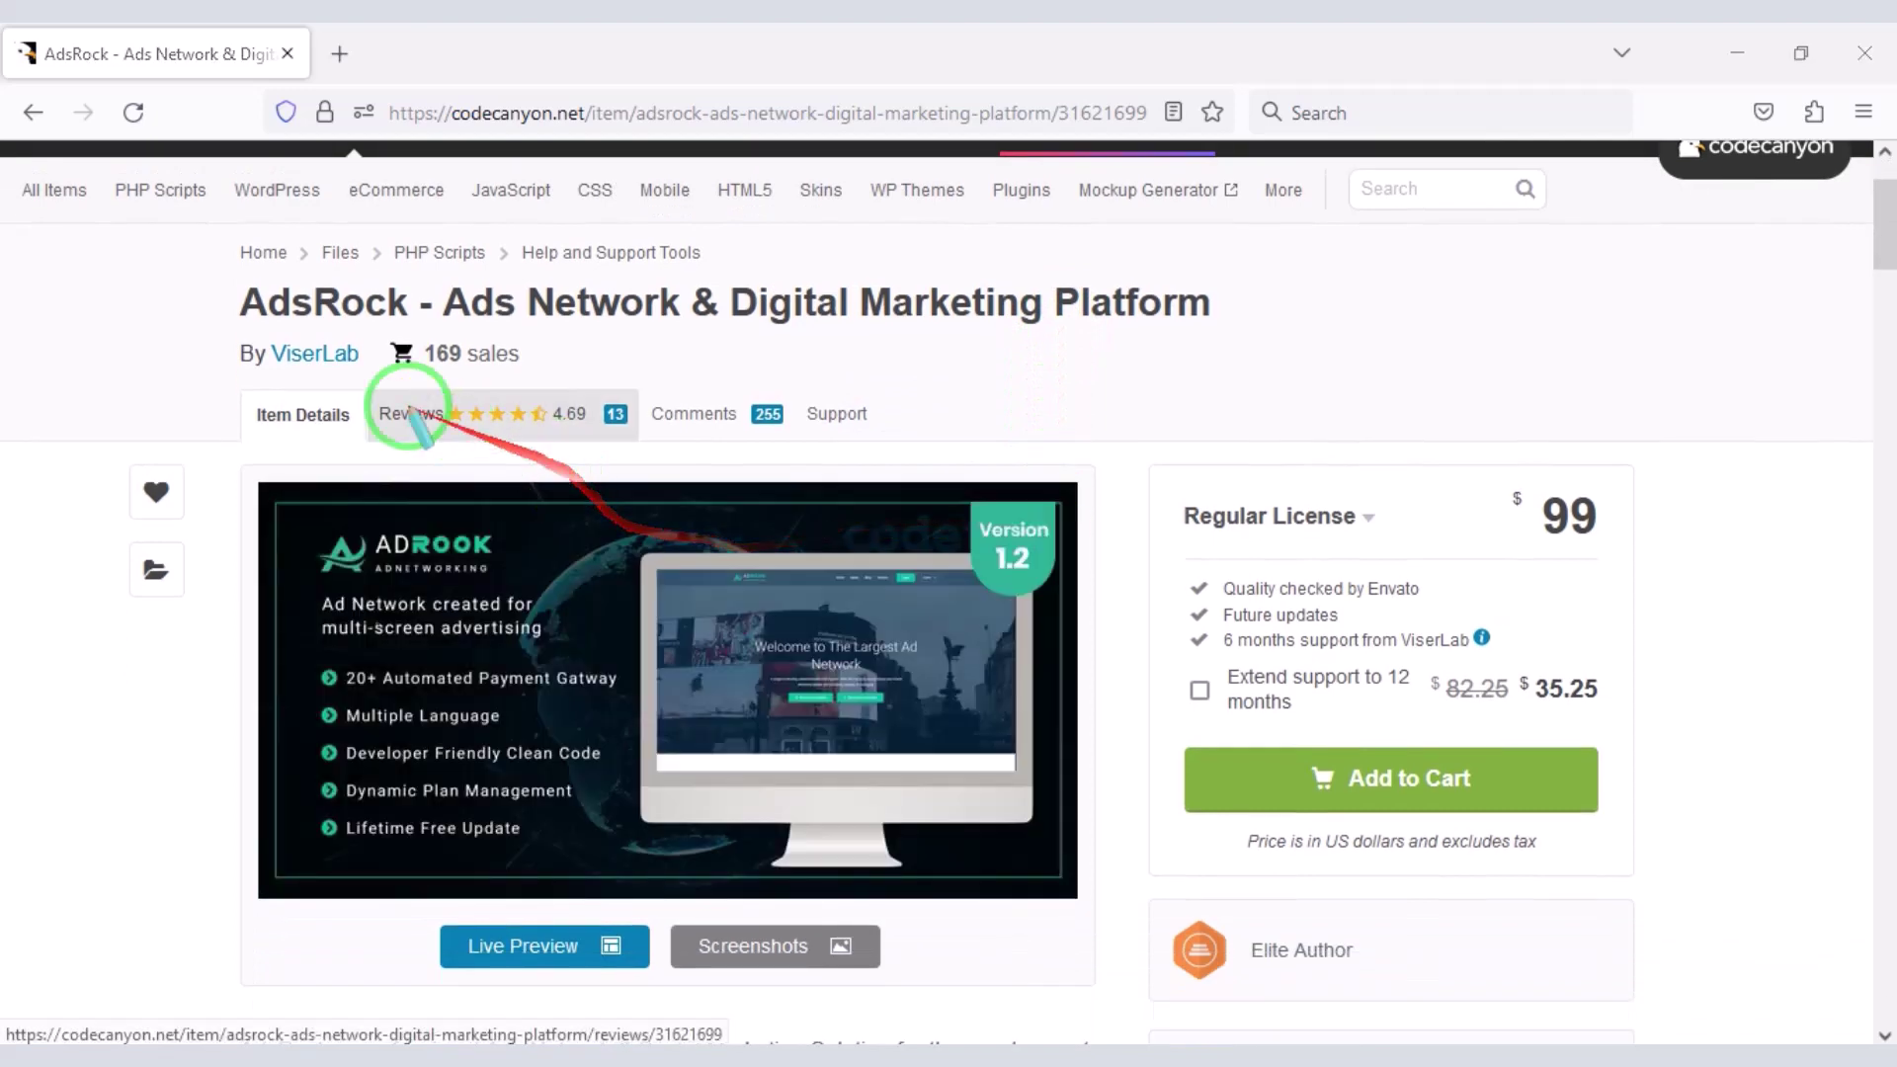
pyautogui.moveTo(348, 306); pyautogui.dragTo(1215, 334)
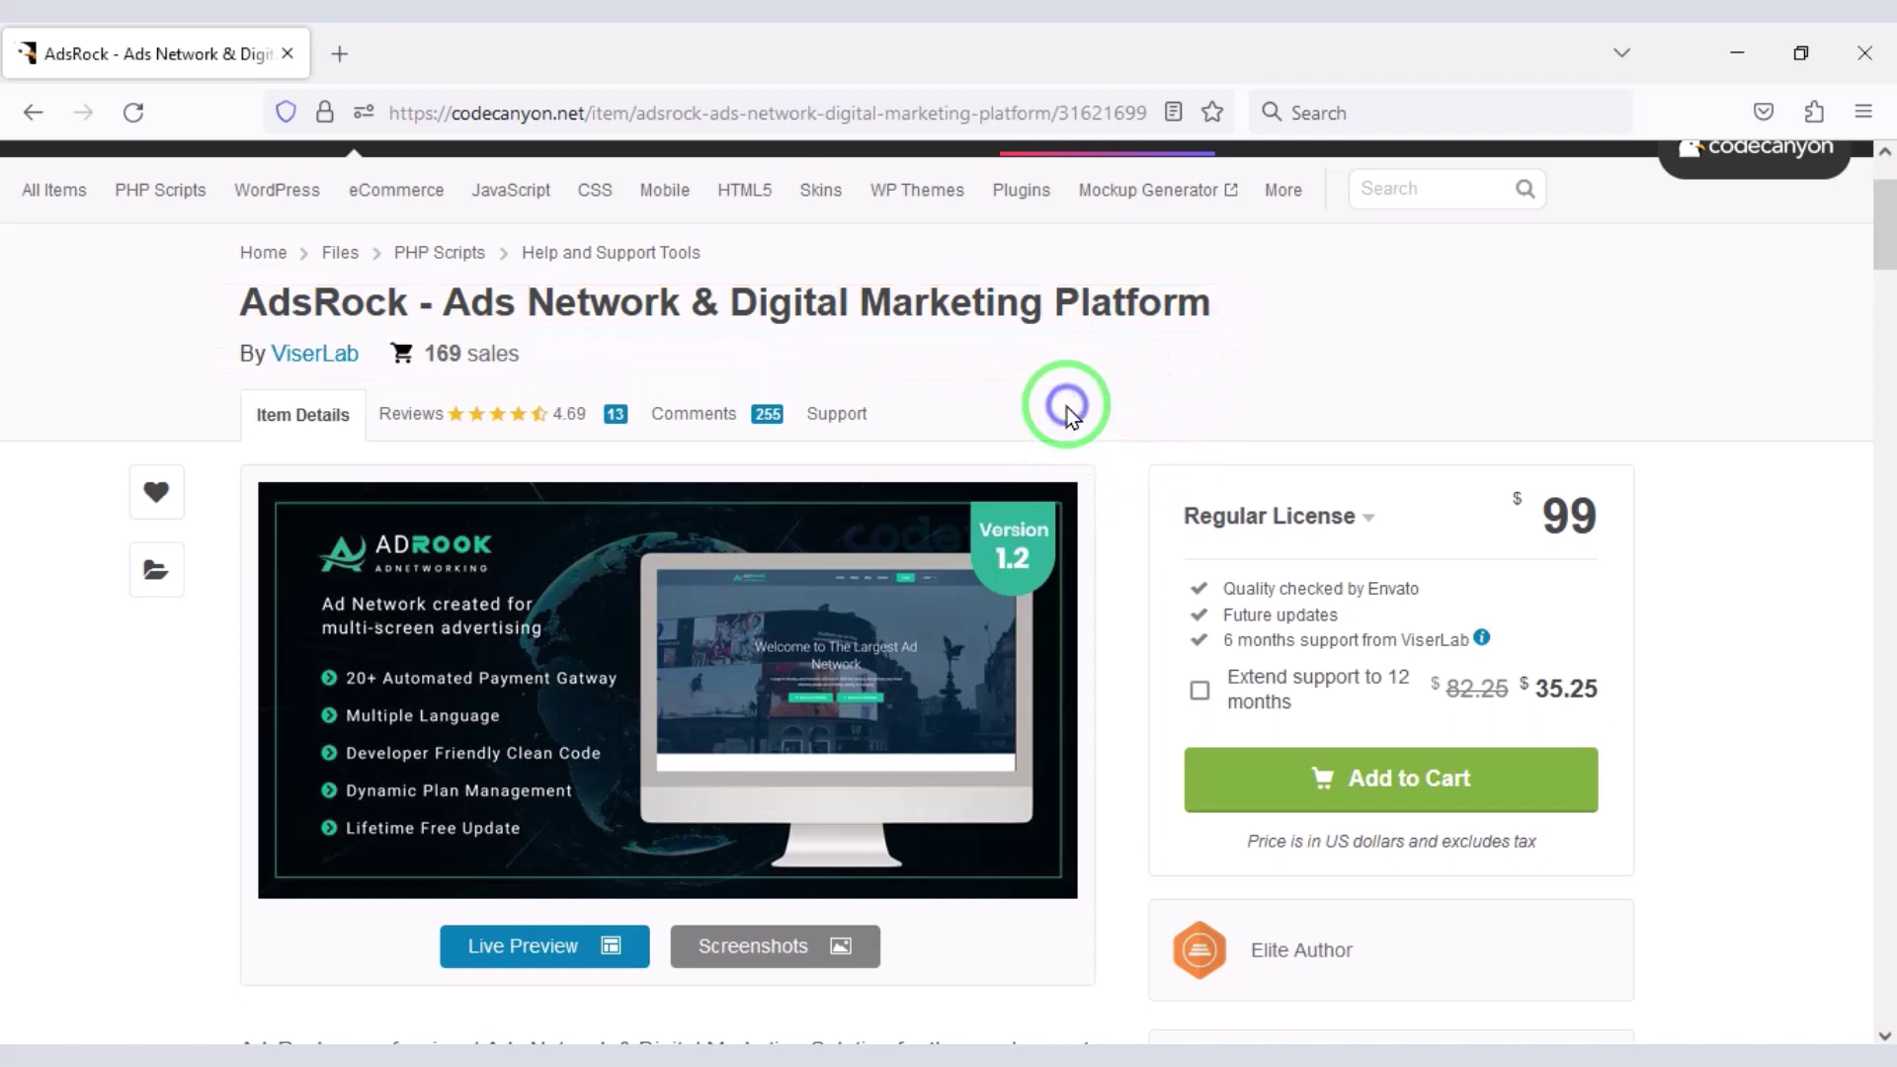
pyautogui.scroll(-3, 1067, 415)
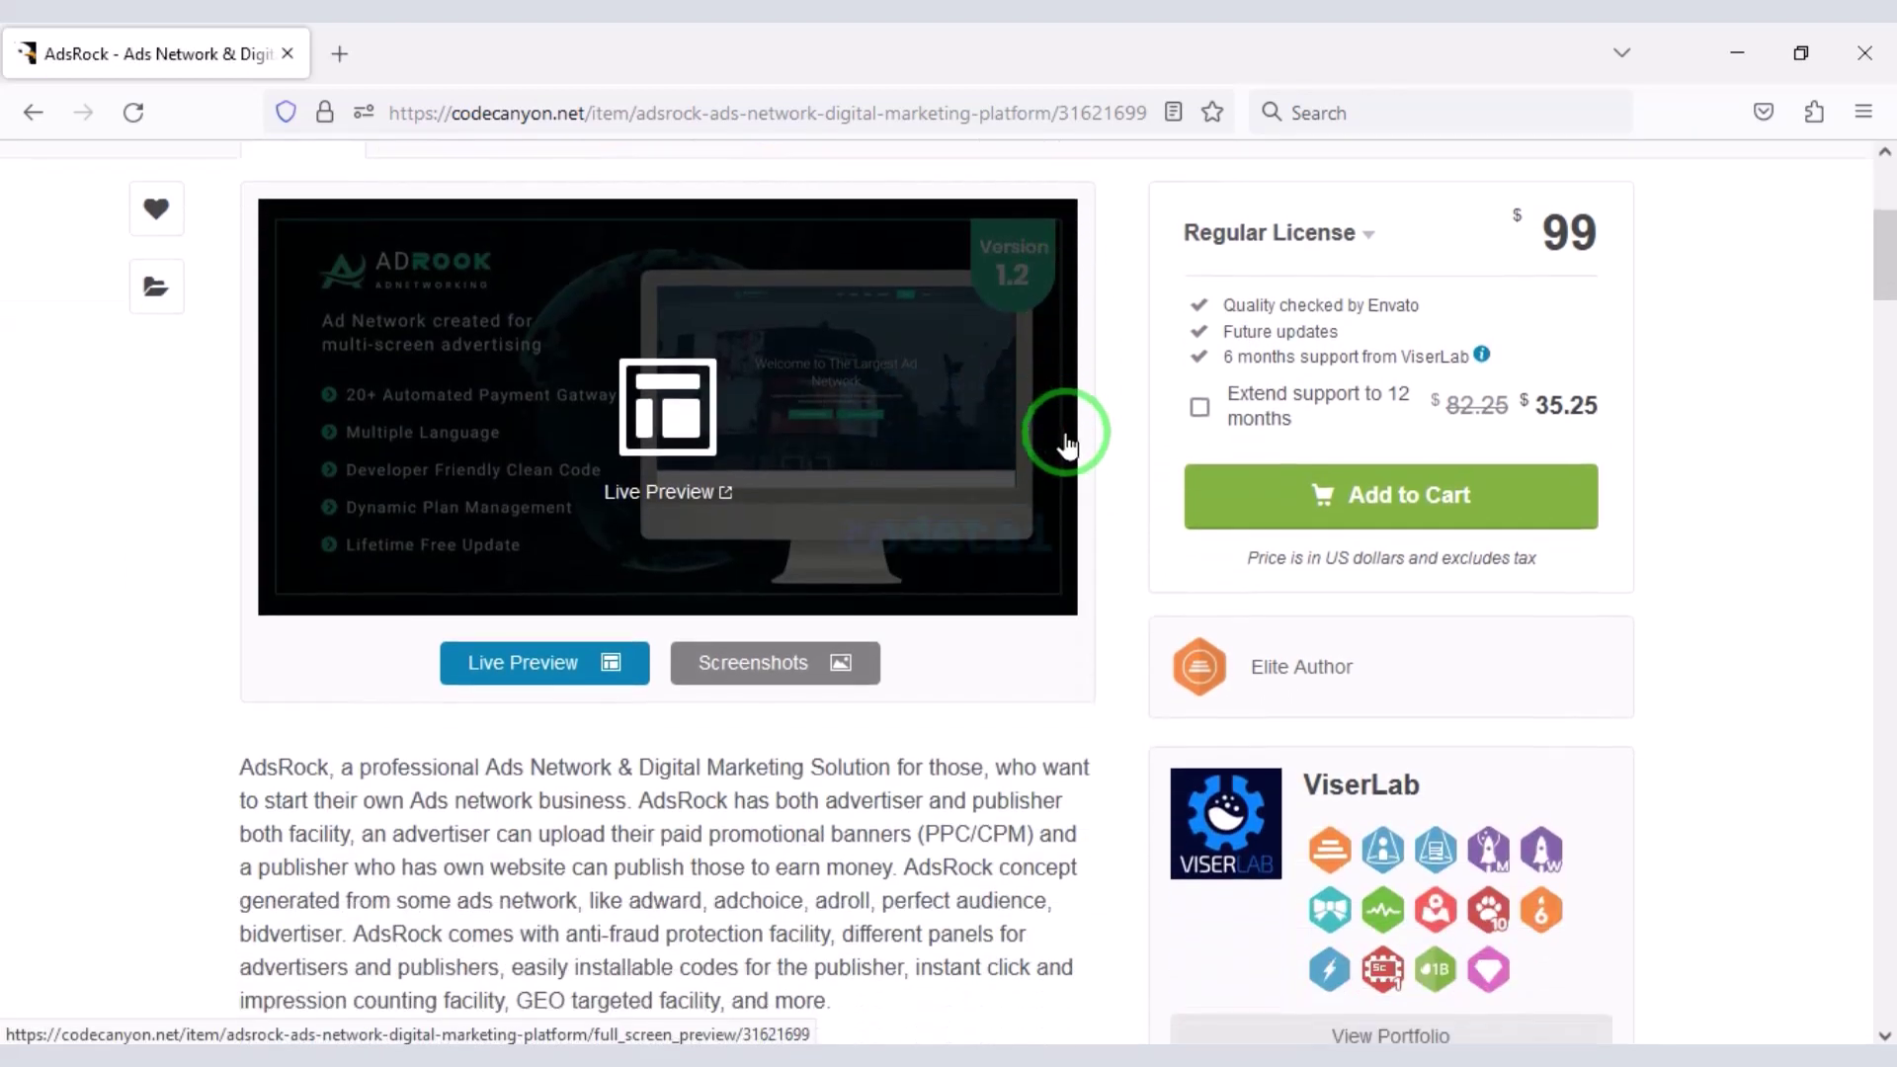
pyautogui.scroll(-3, 1093, 494)
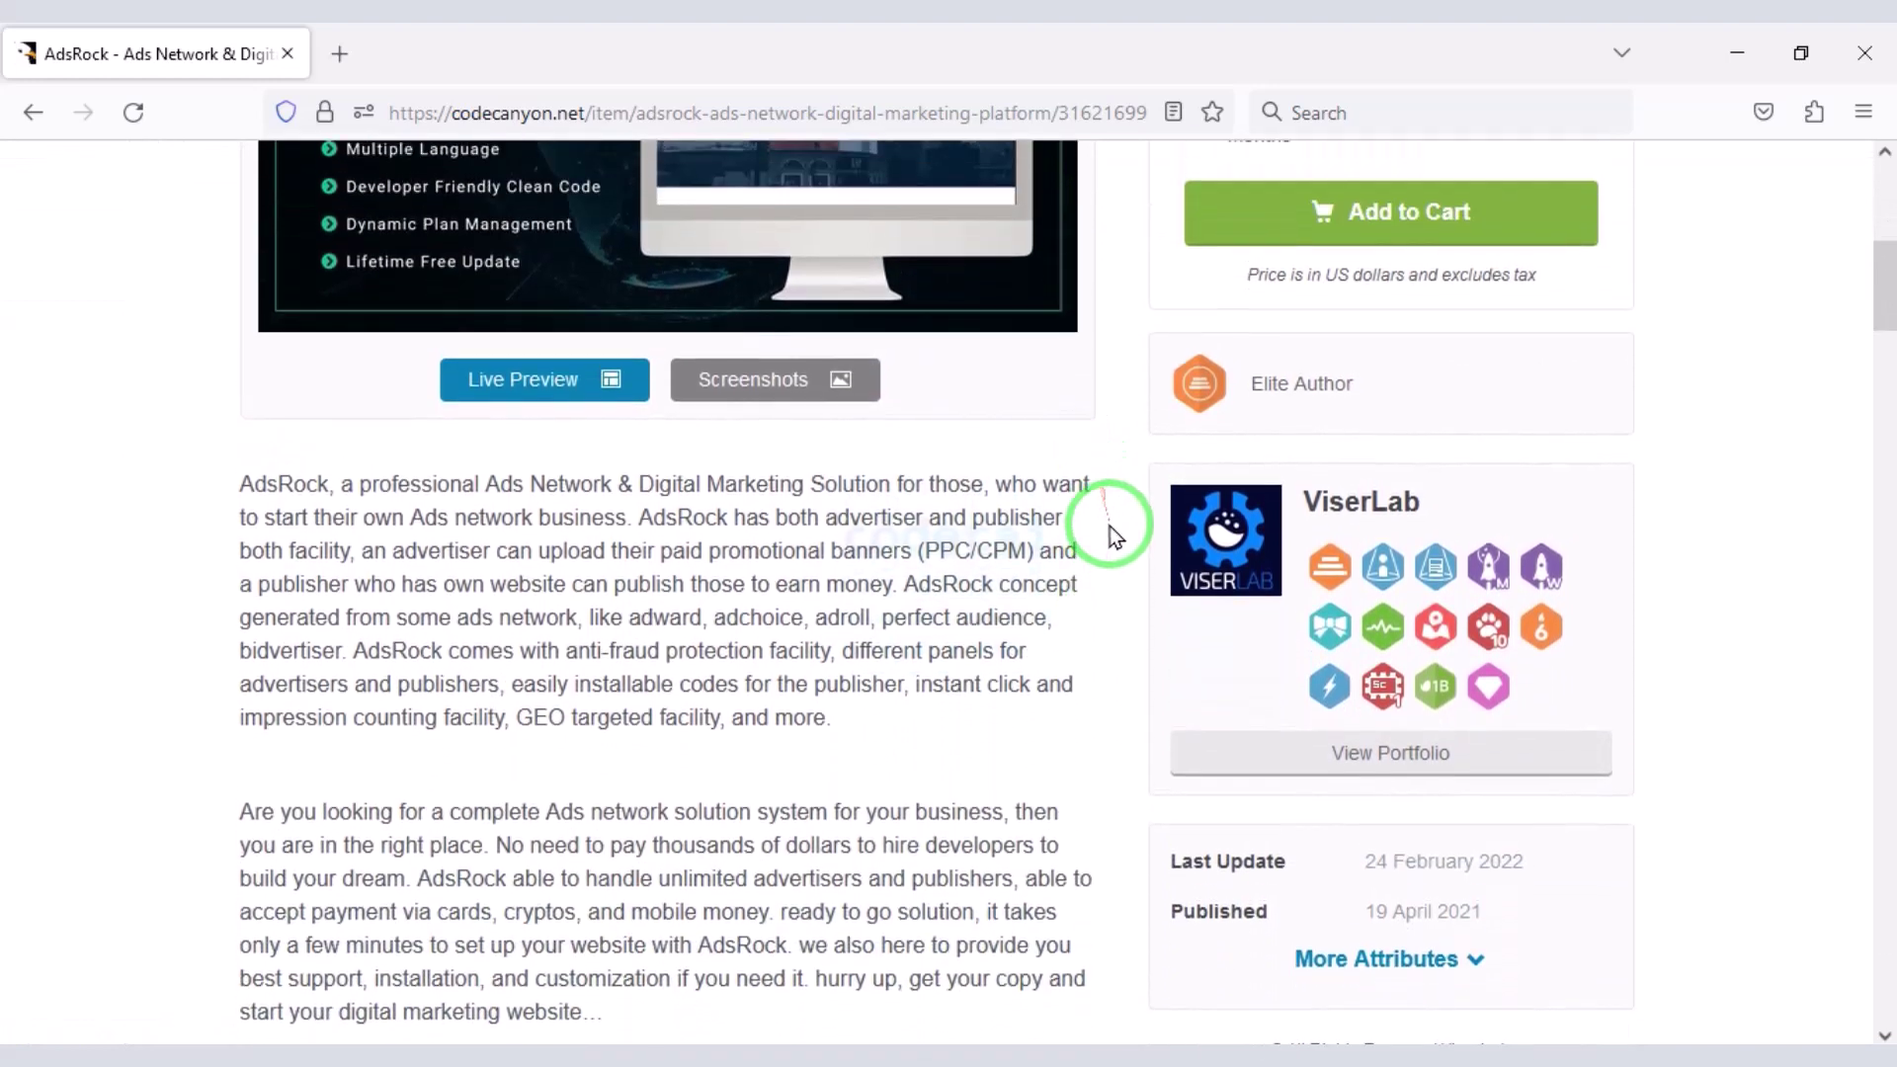
pyautogui.scroll(-5, 1111, 526)
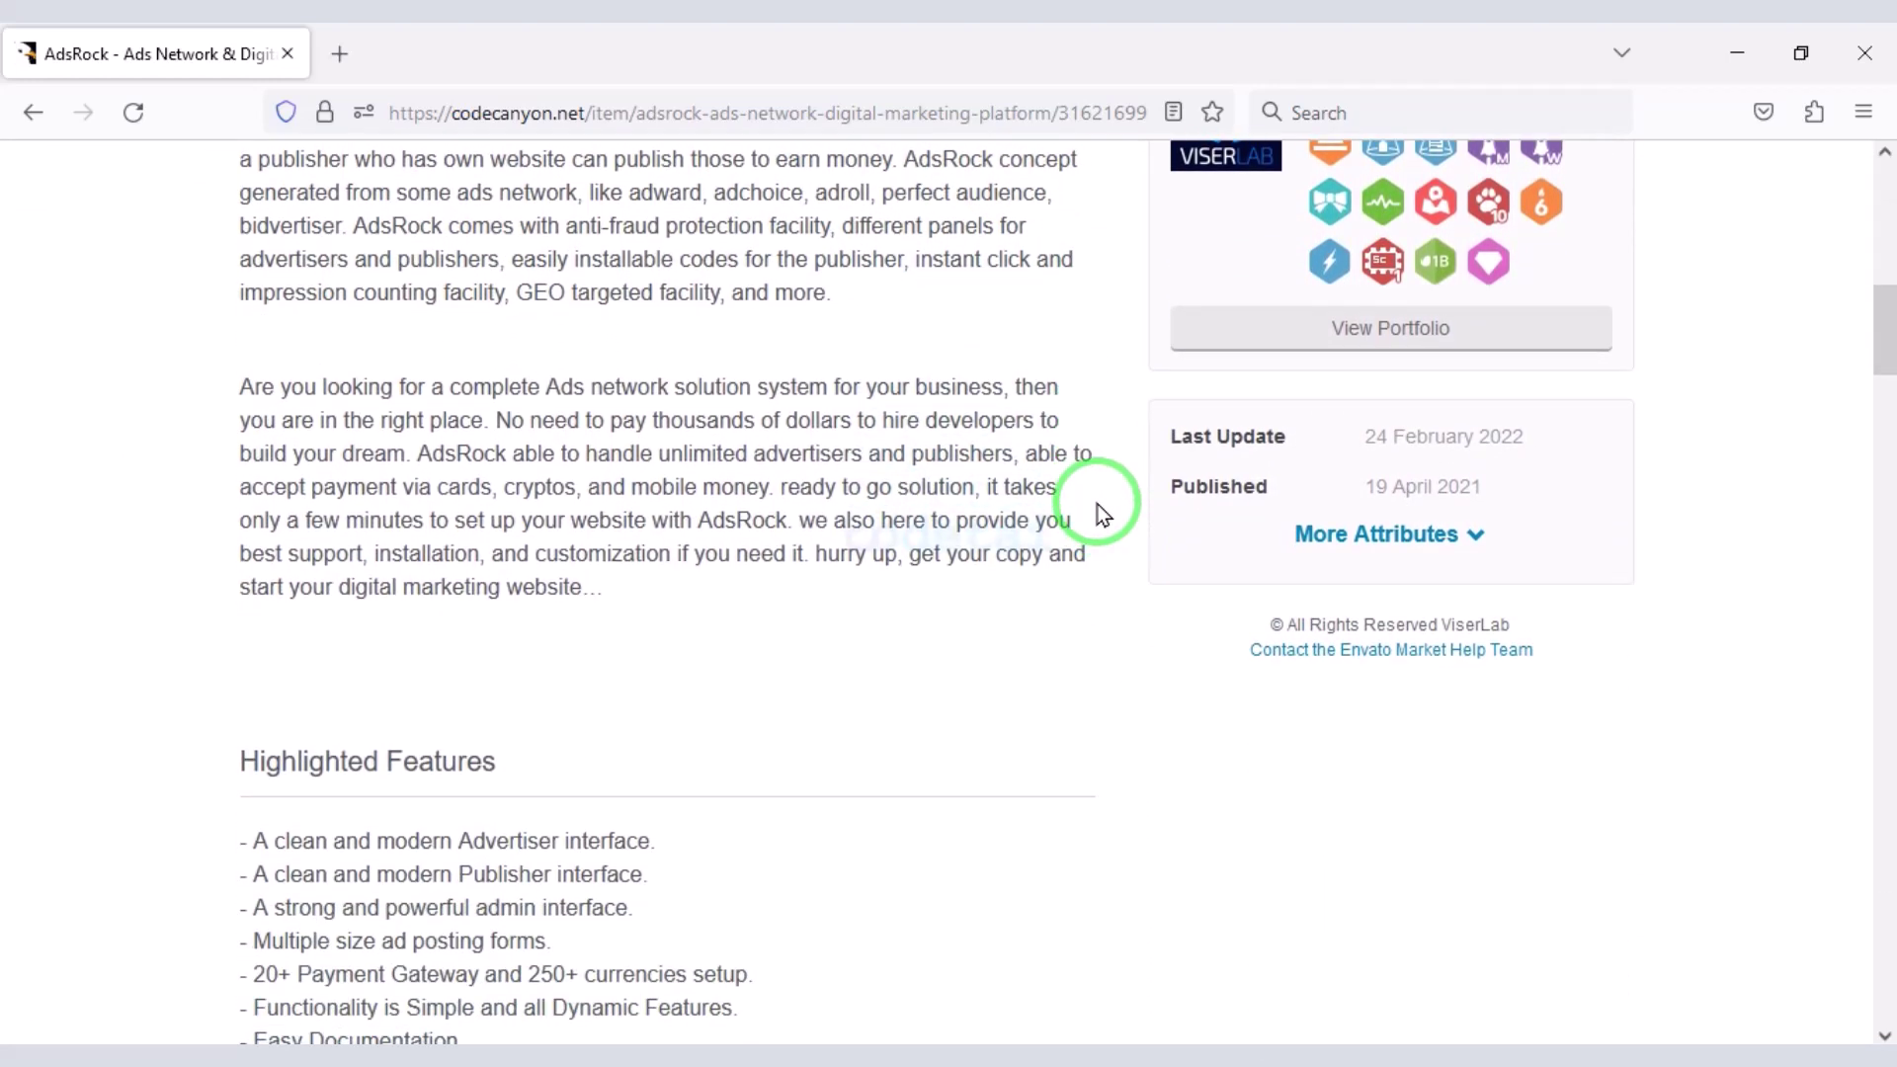
pyautogui.scroll(-7, 1097, 523)
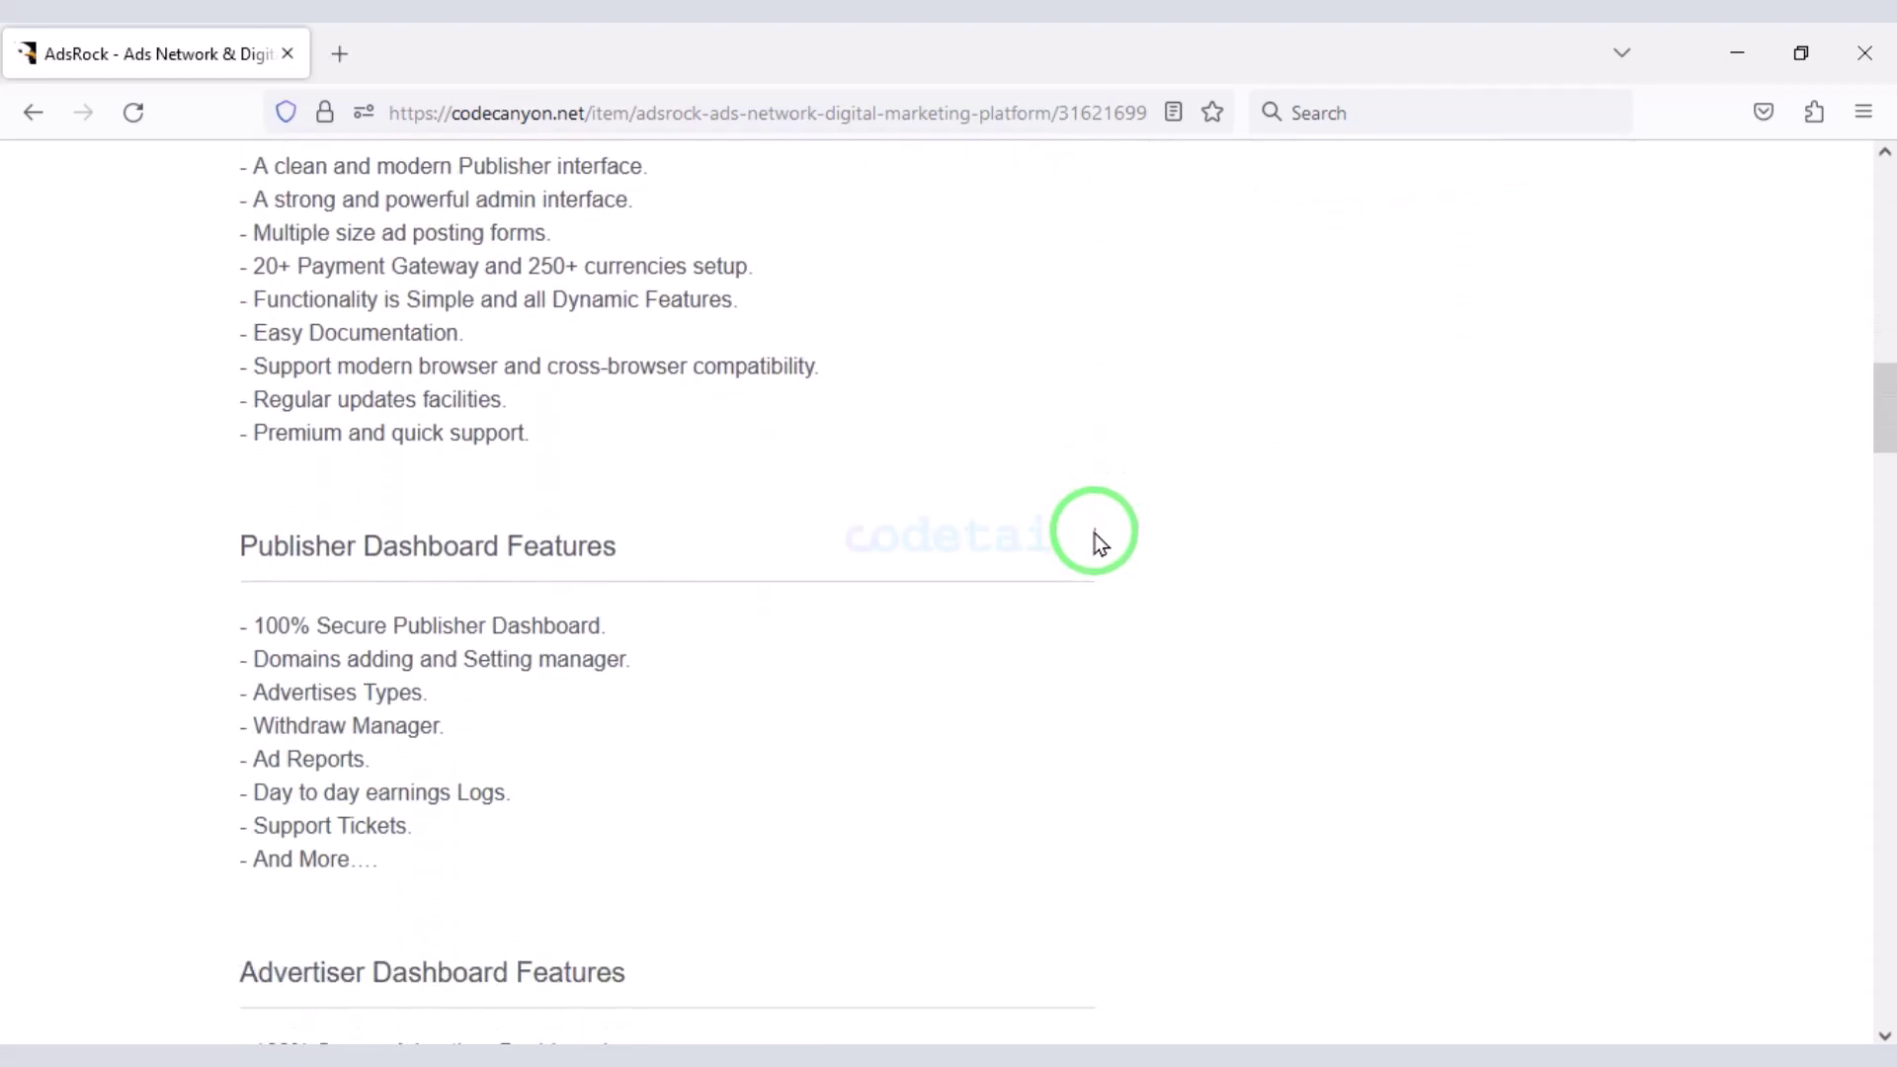
pyautogui.scroll(-4, 1094, 530)
pyautogui.scroll(-3, 1093, 528)
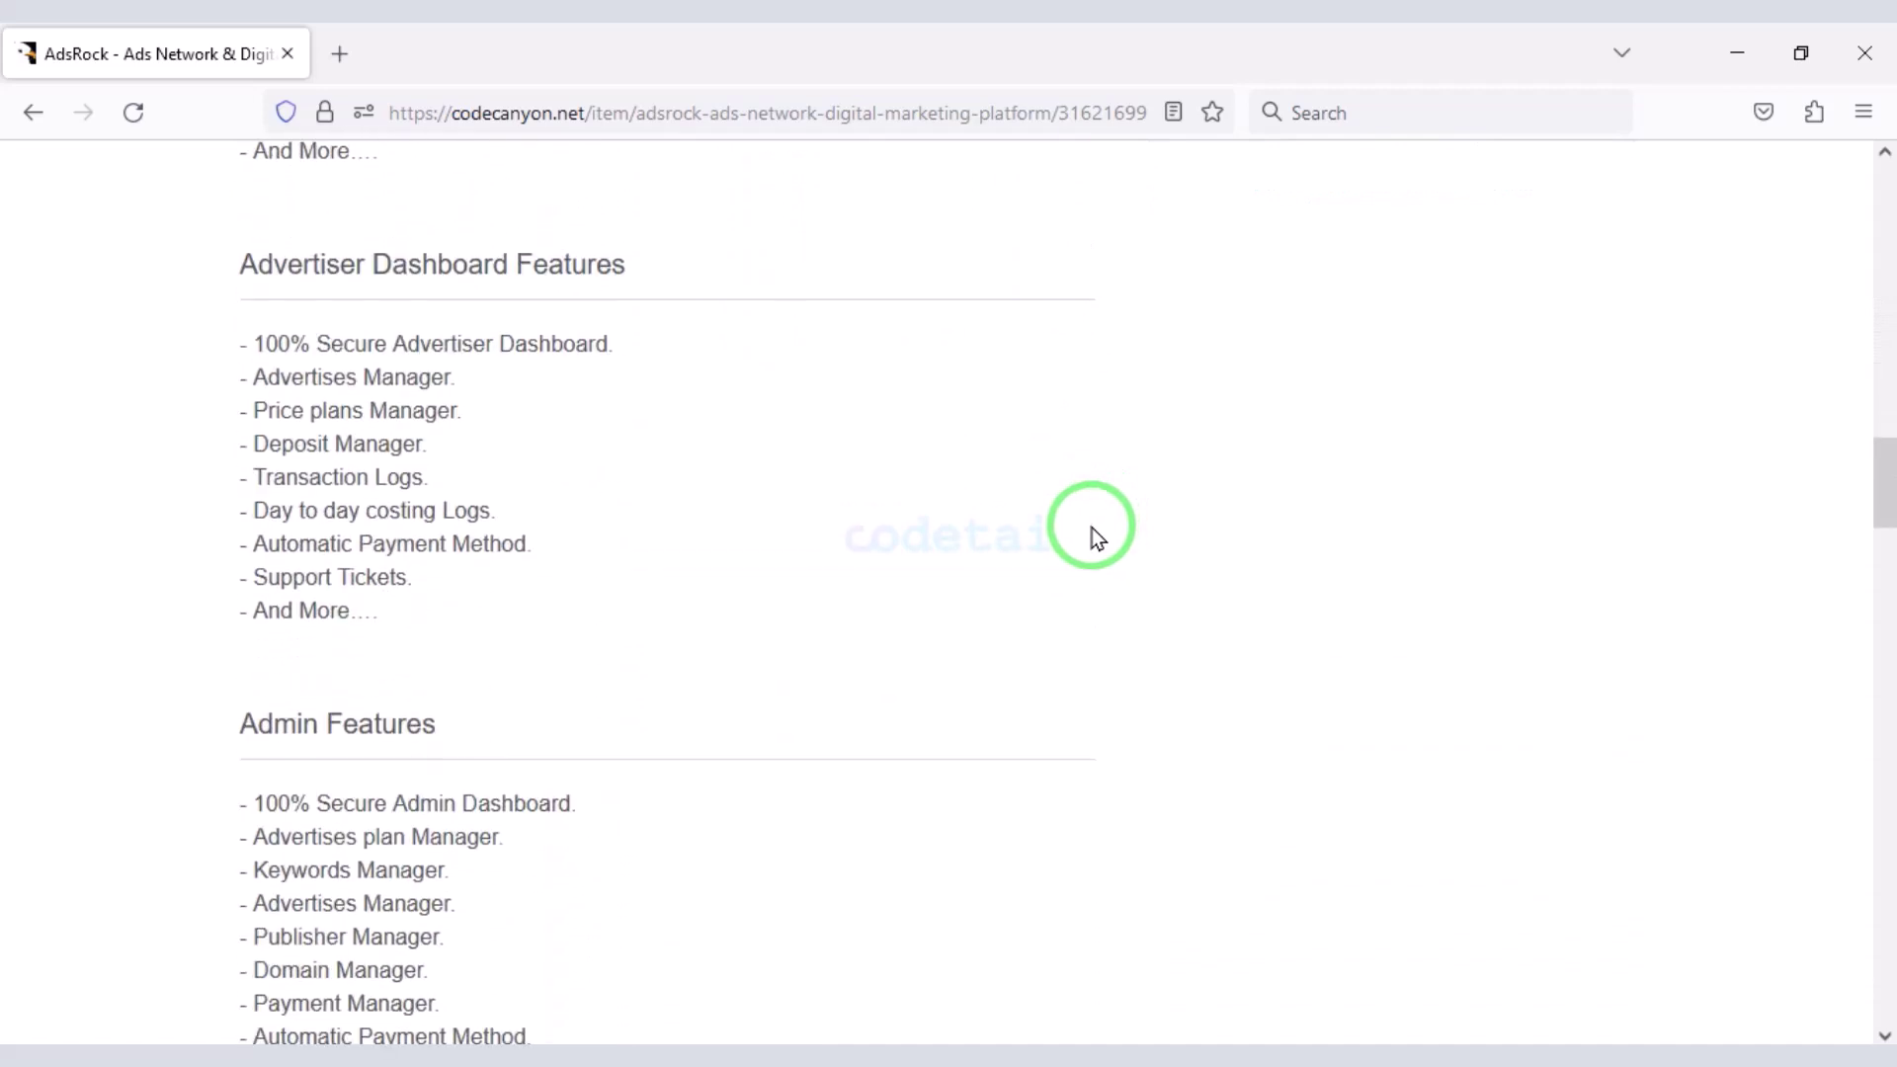
pyautogui.scroll(-3, 1093, 527)
pyautogui.scroll(-3, 1095, 531)
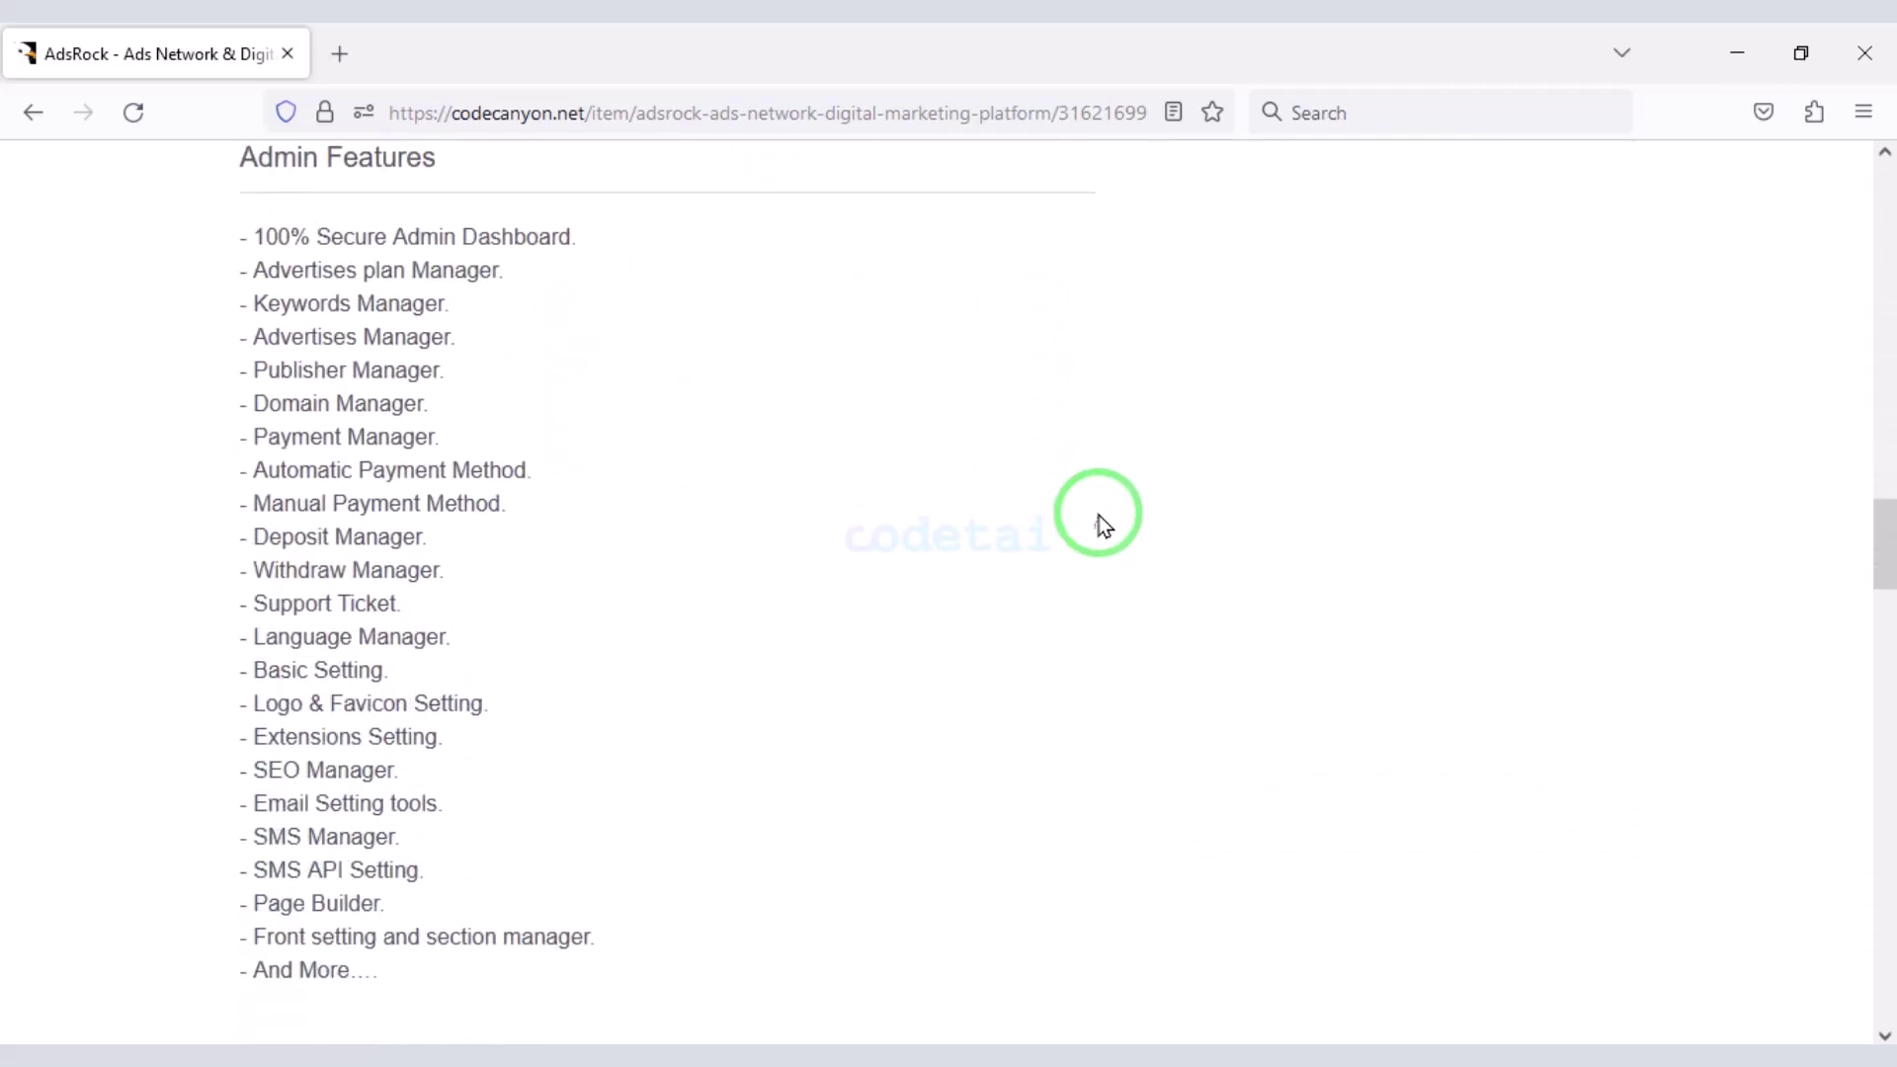
pyautogui.scroll(-4, 1102, 528)
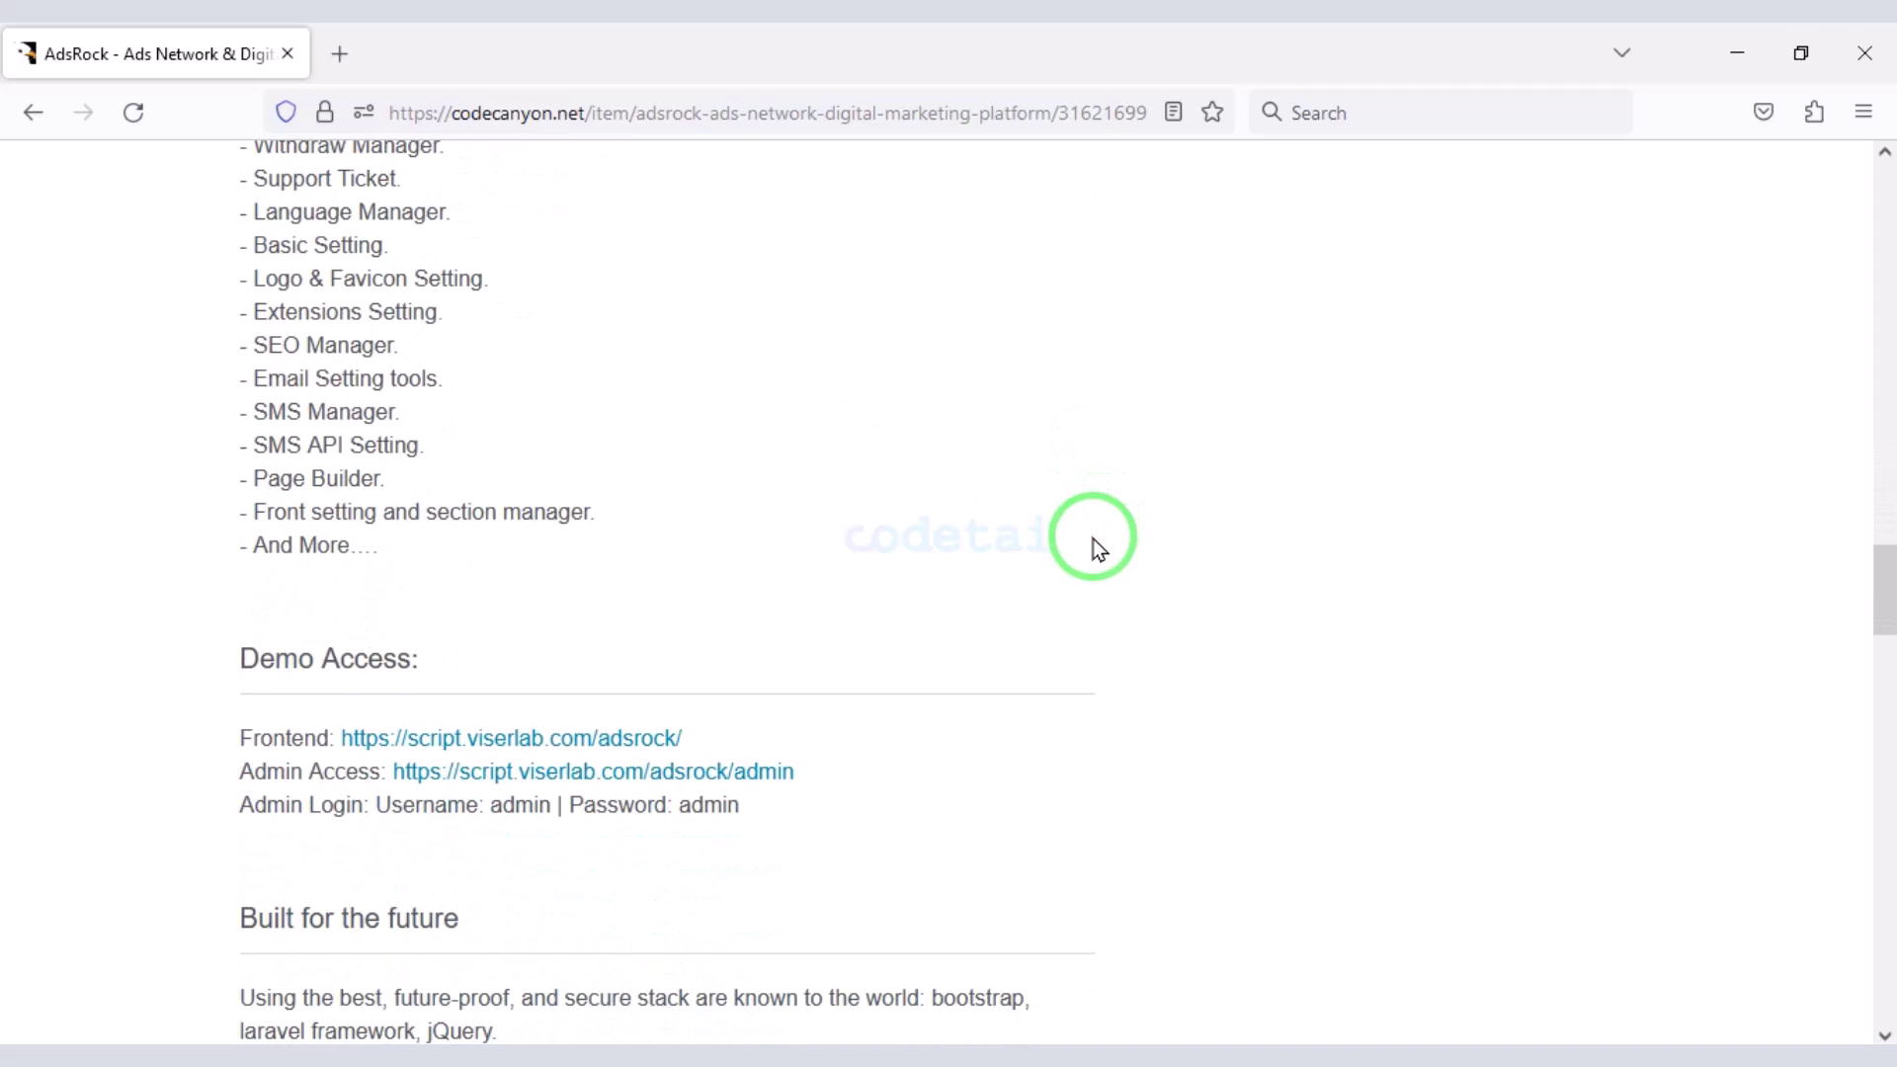
pyautogui.scroll(-2, 1095, 539)
pyautogui.scroll(-4, 1095, 538)
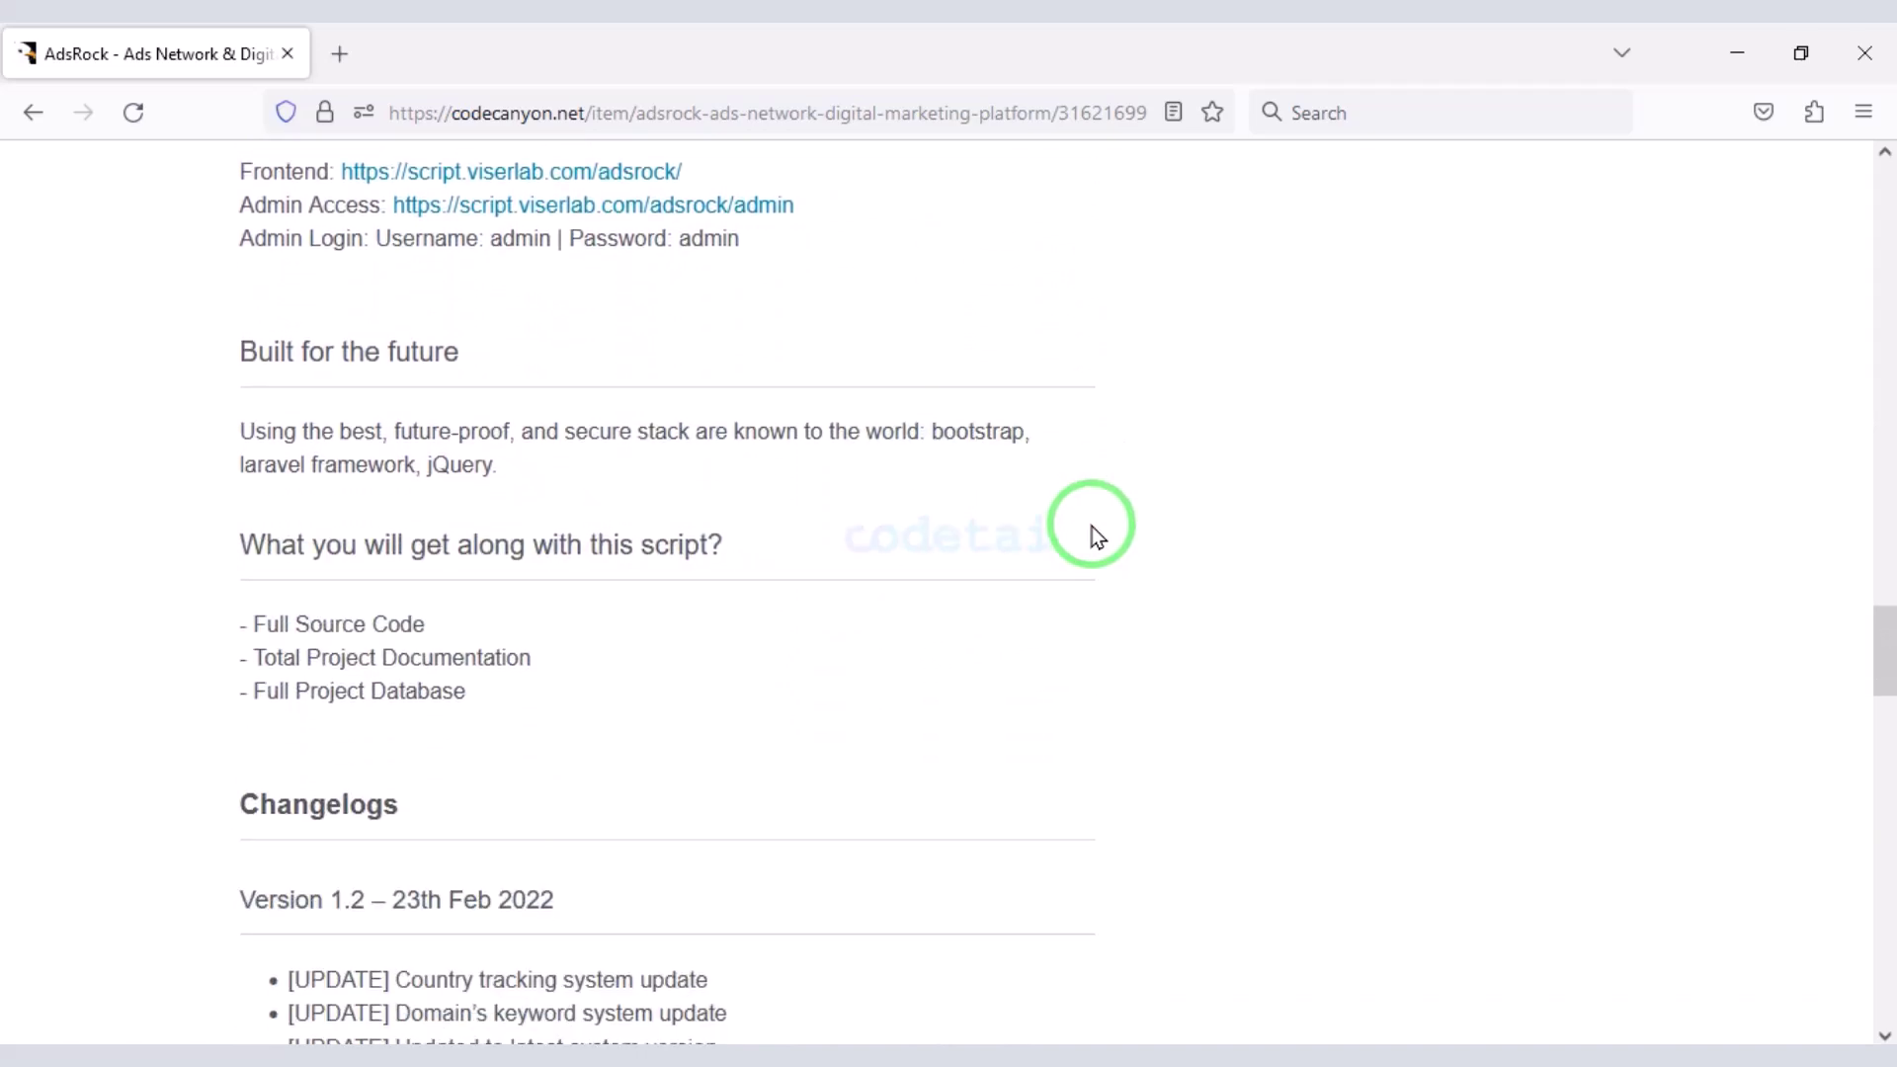
pyautogui.scroll(9, 852, 768)
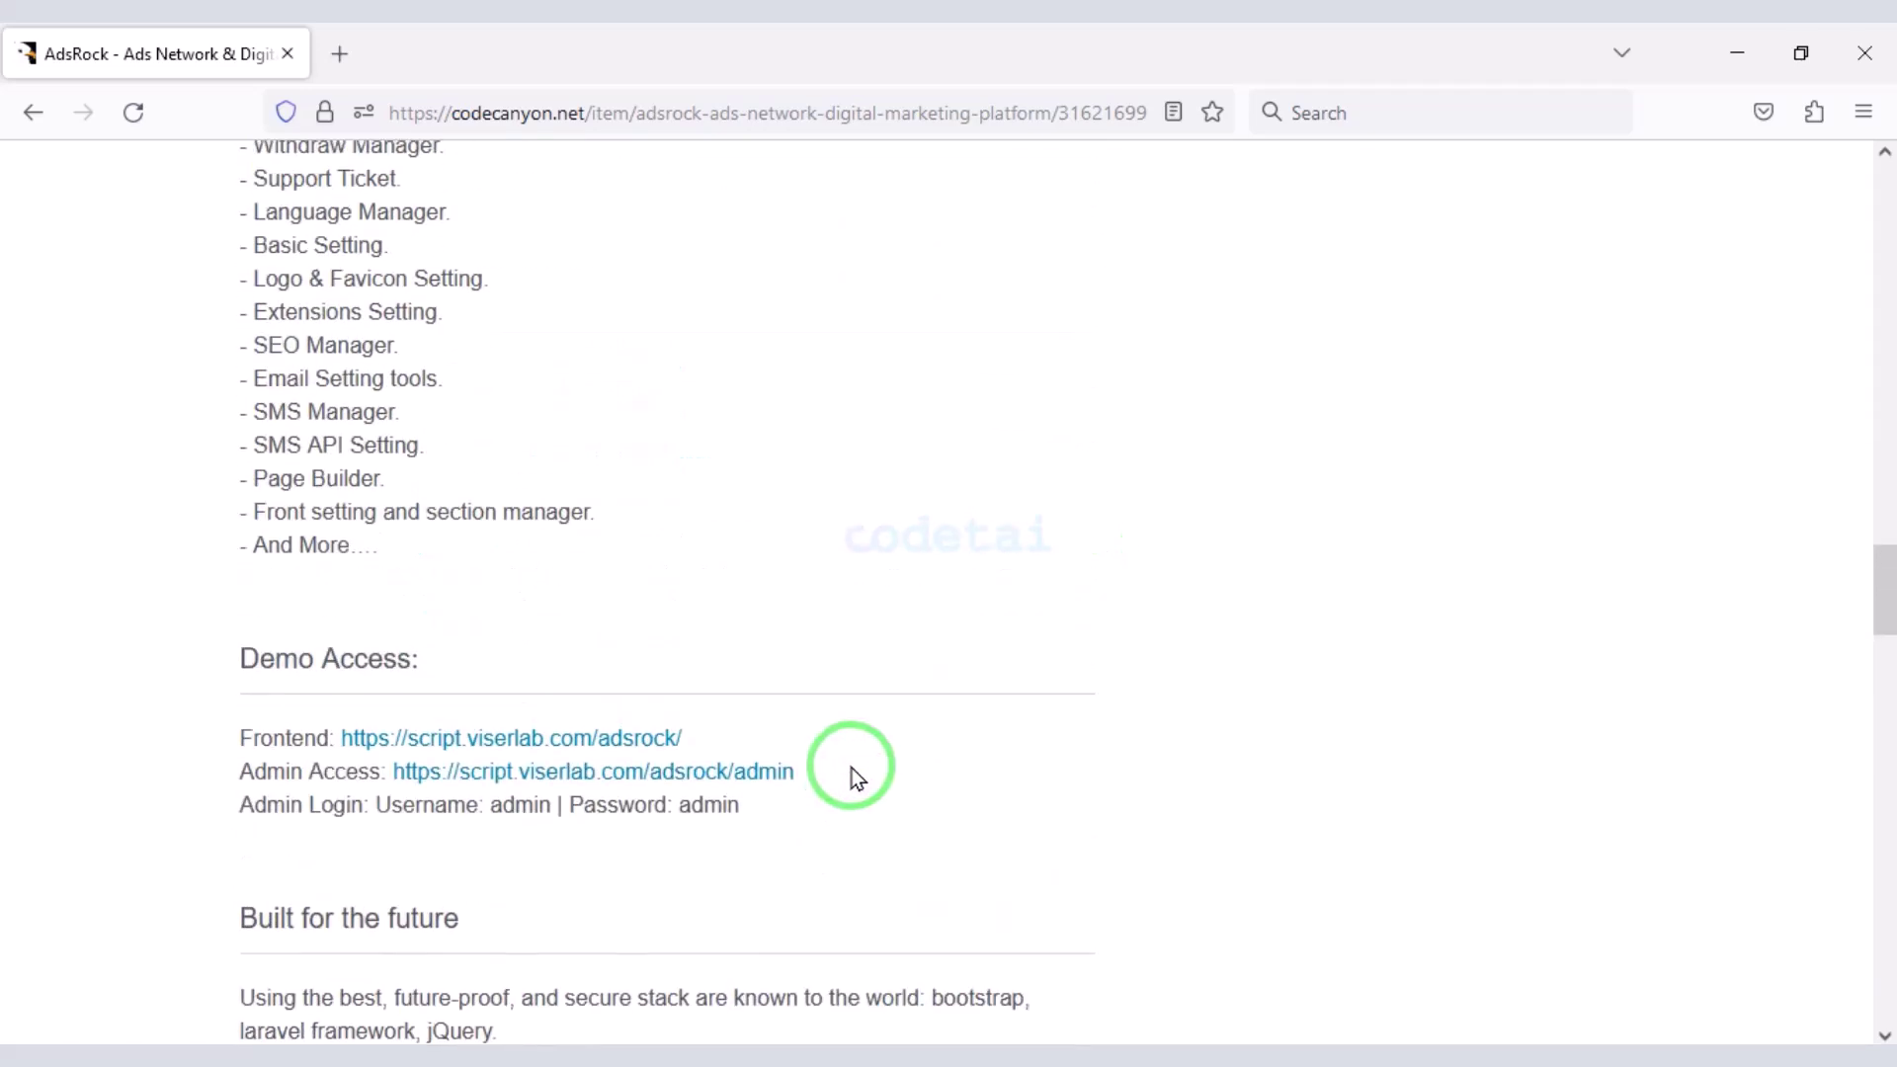
pyautogui.scroll(10, 852, 763)
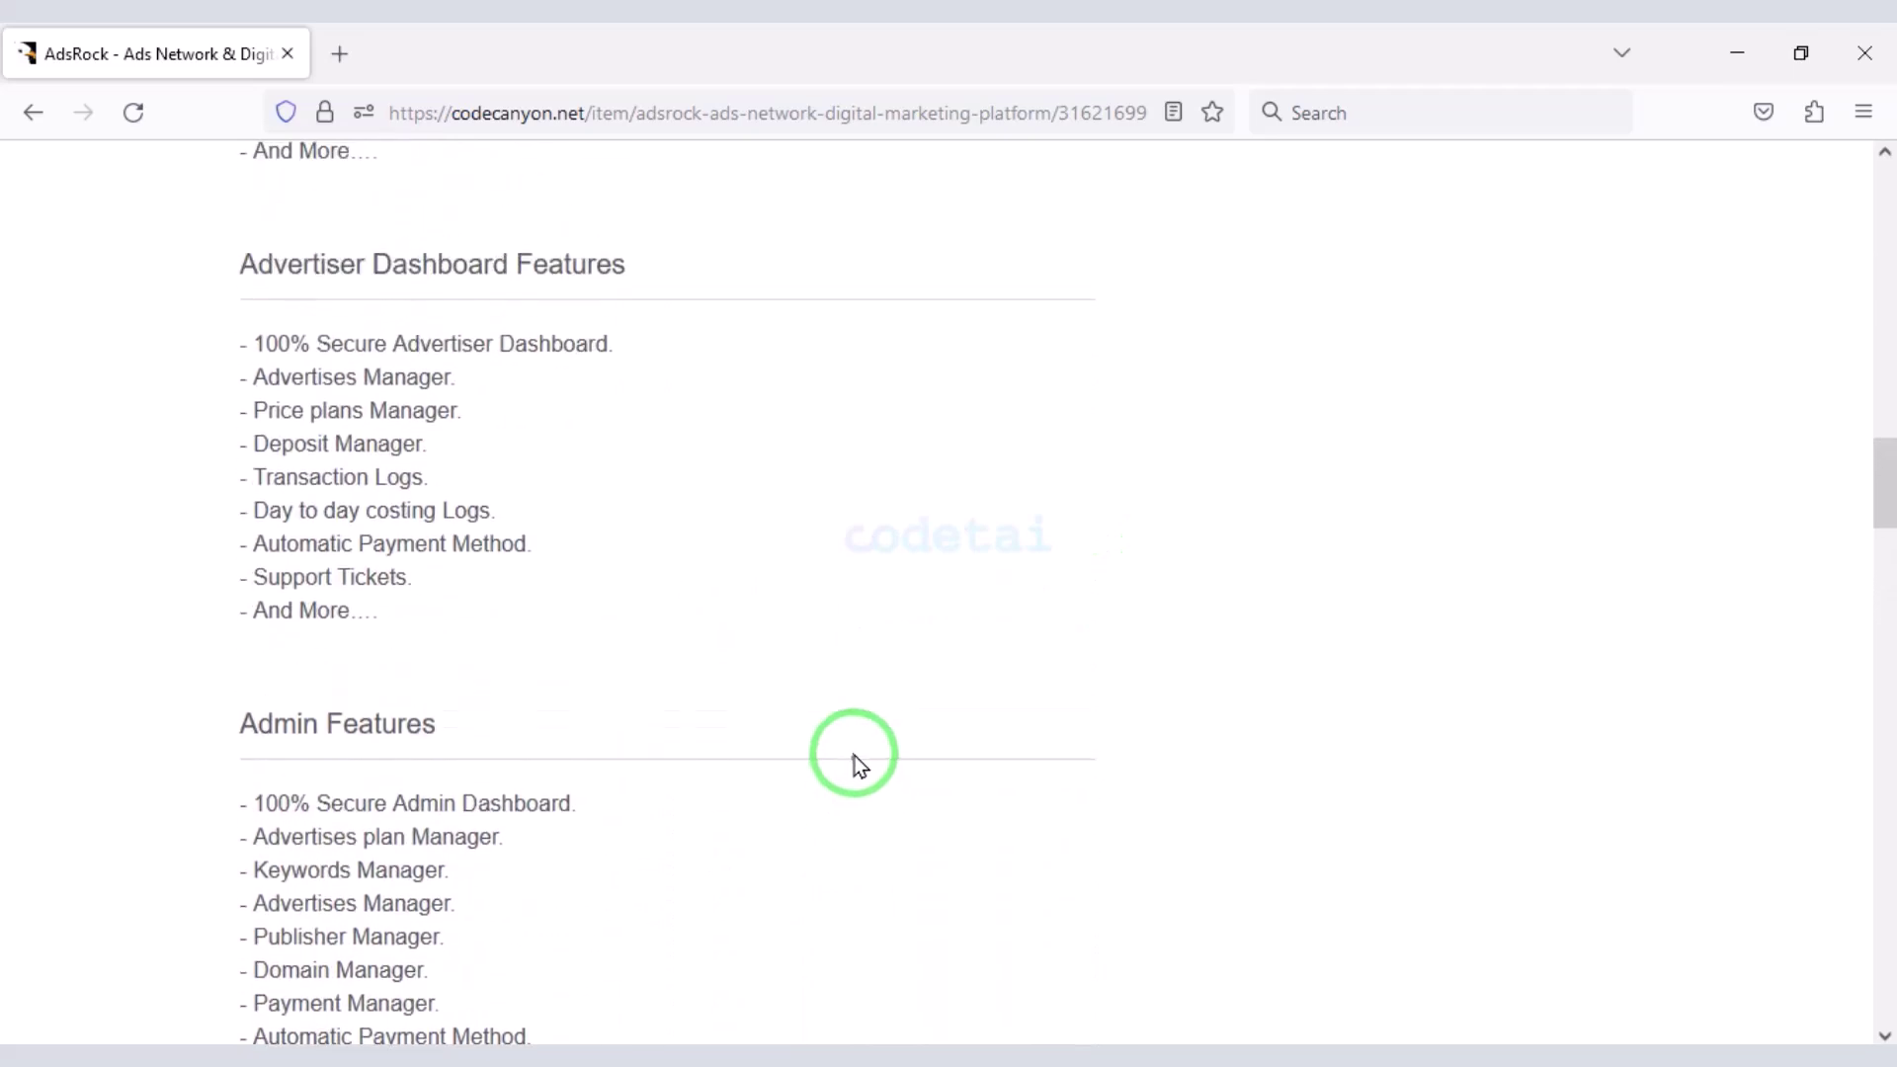
pyautogui.scroll(13, 856, 756)
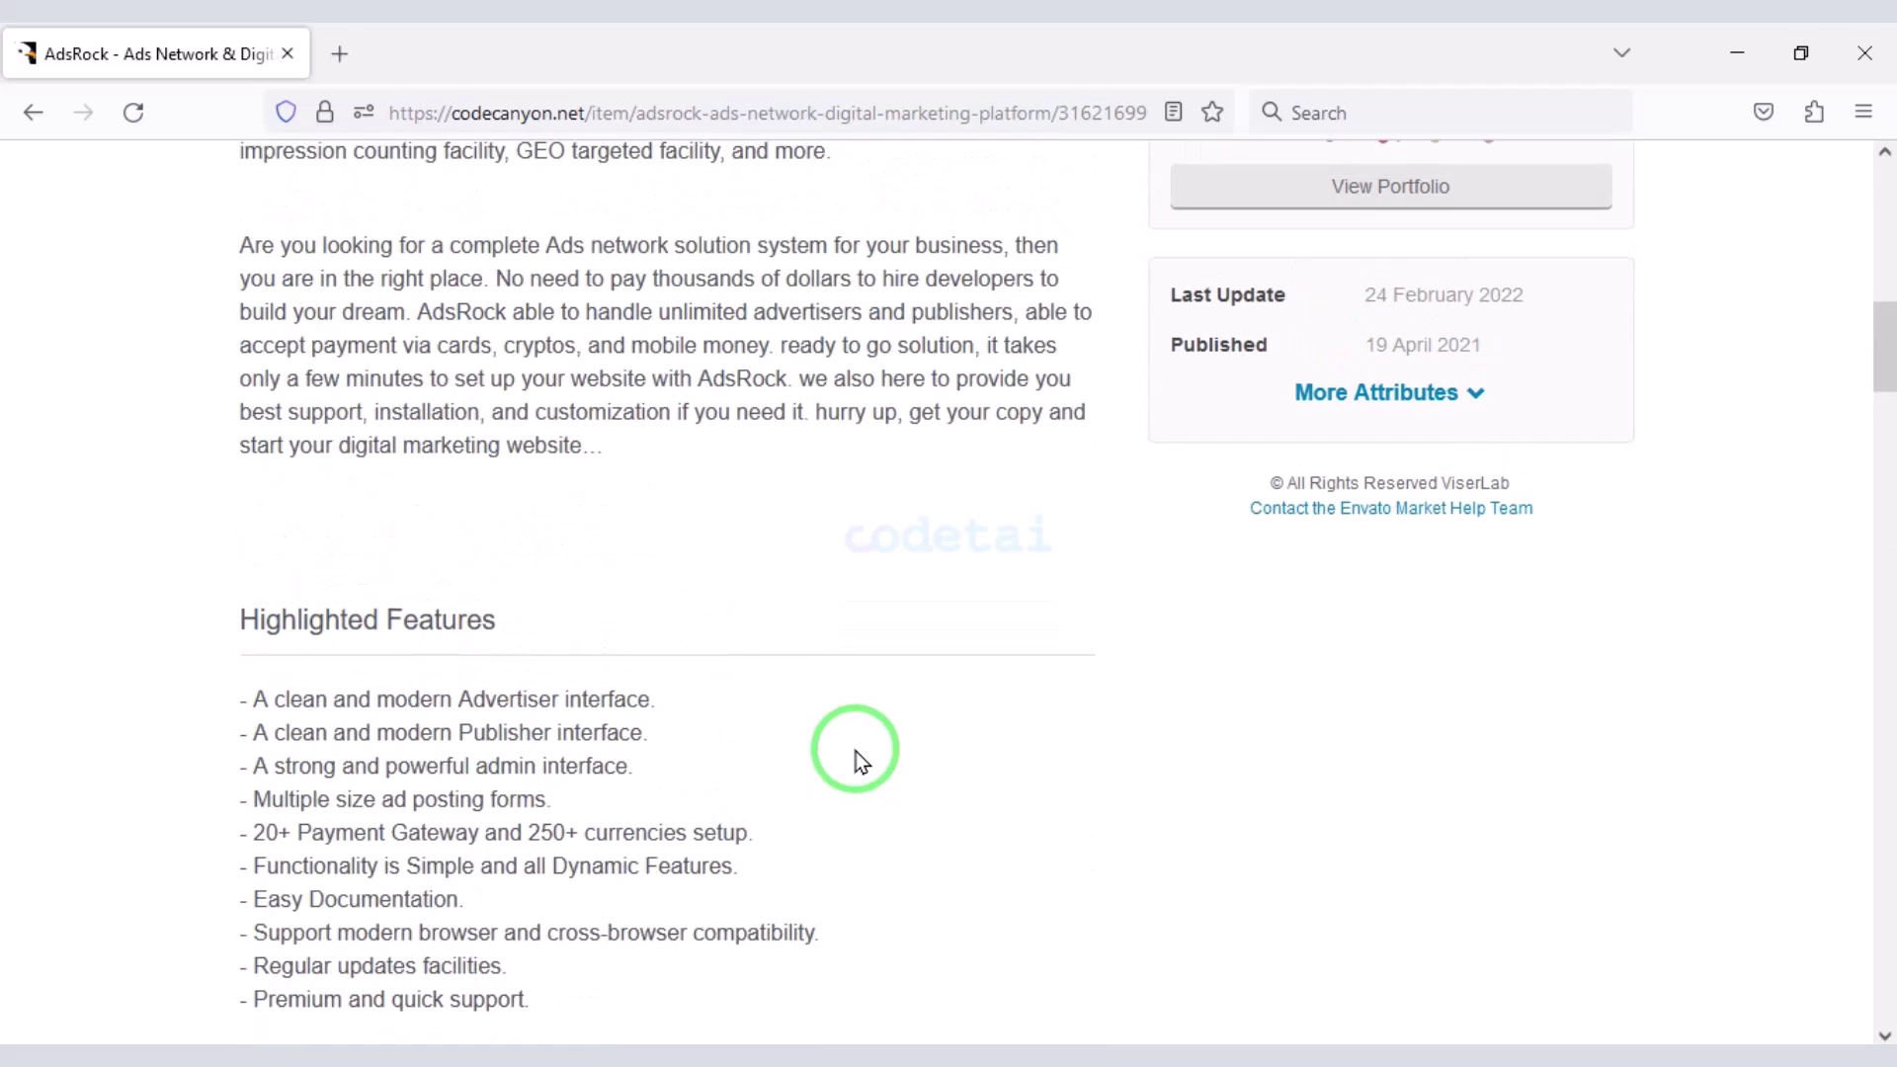
pyautogui.scroll(7, 855, 750)
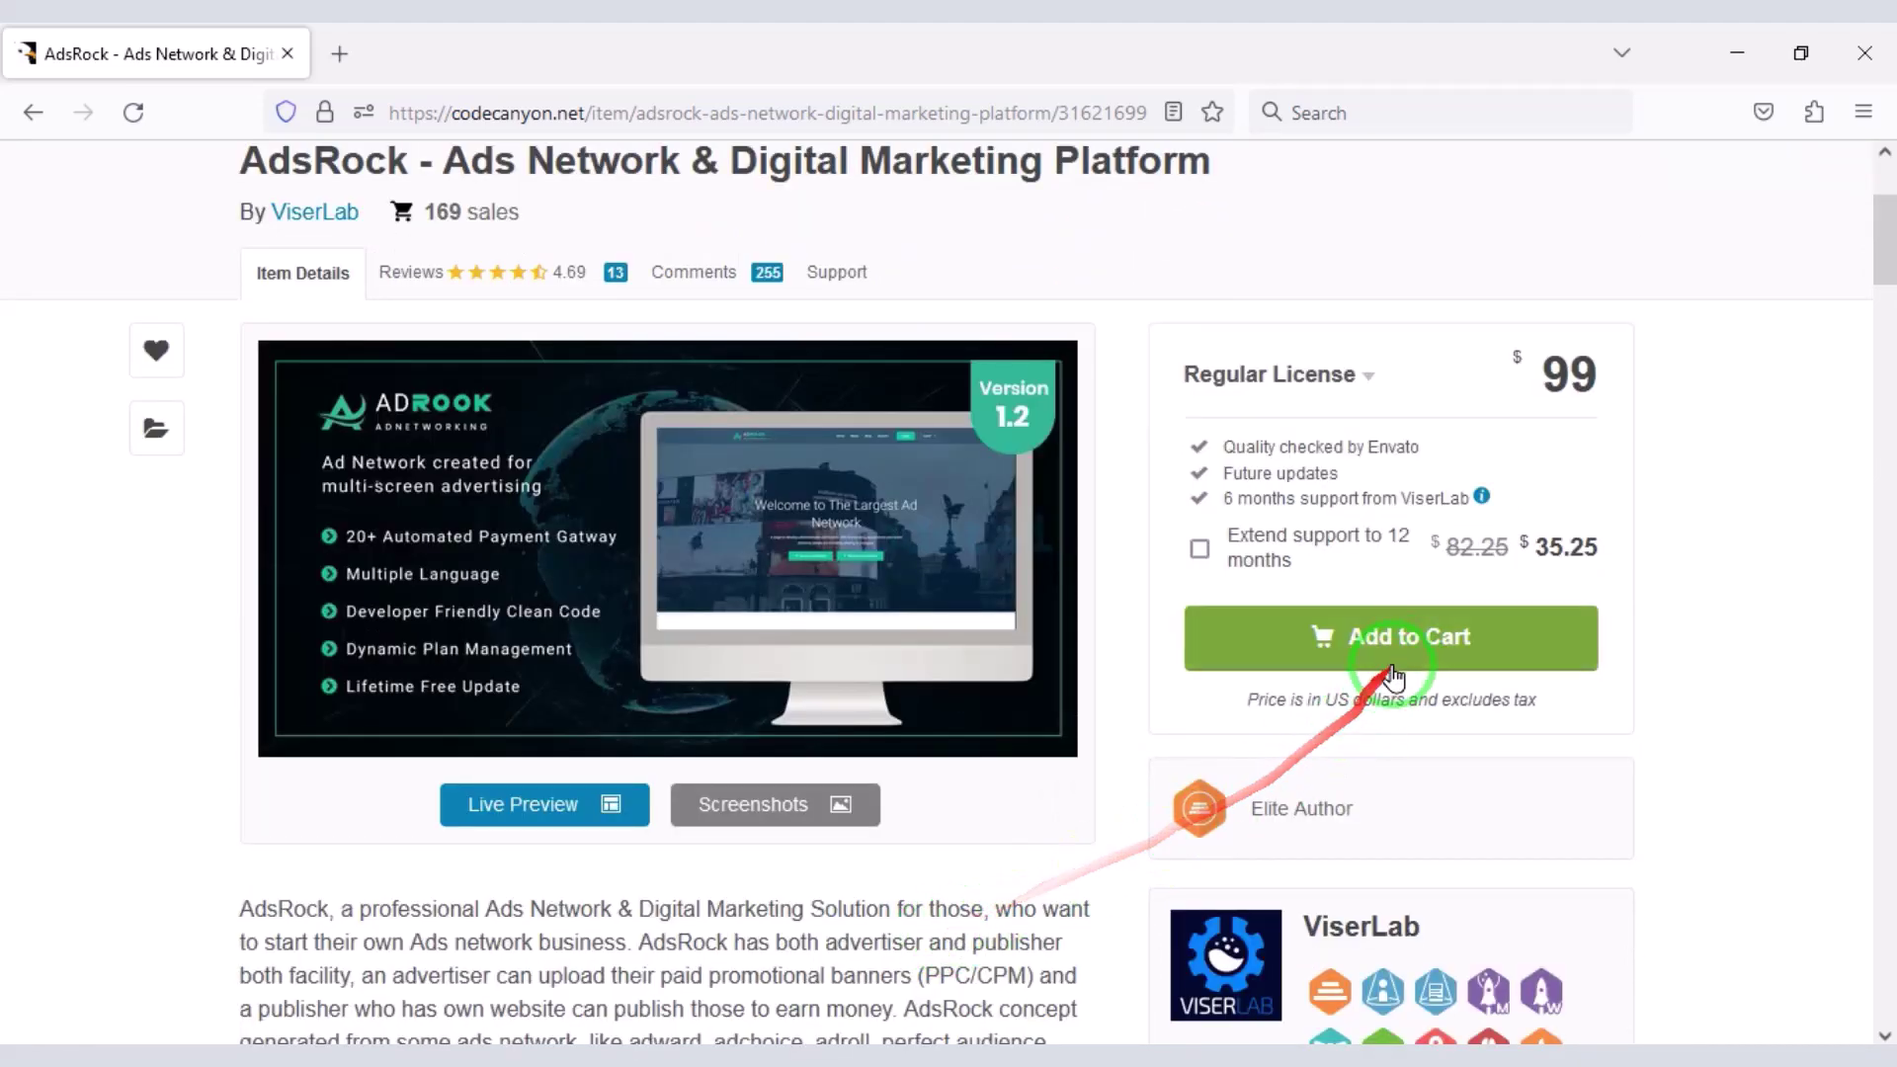
# - Add the AdsRock script to the cart and proceed to checkout
pyautogui.click(1398, 660)
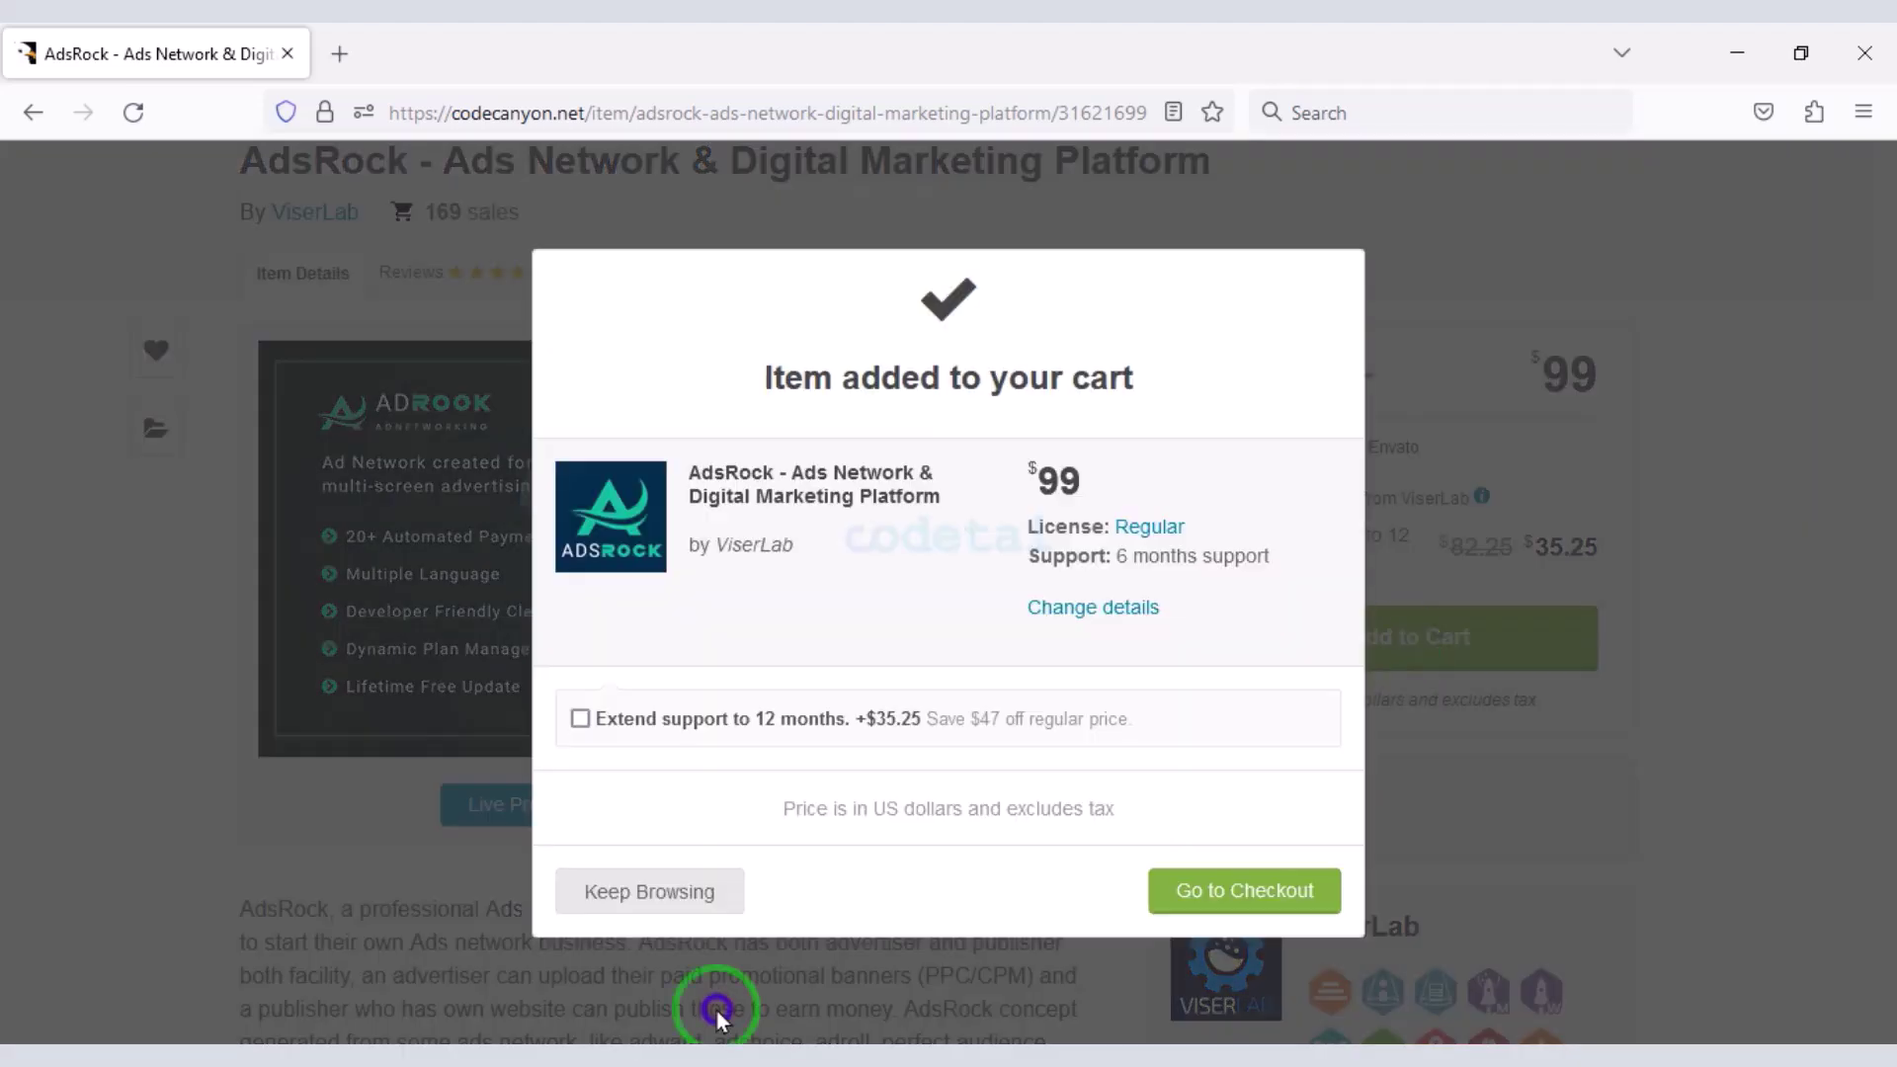
pyautogui.click(1203, 893)
pyautogui.scroll(-10, 902, 653)
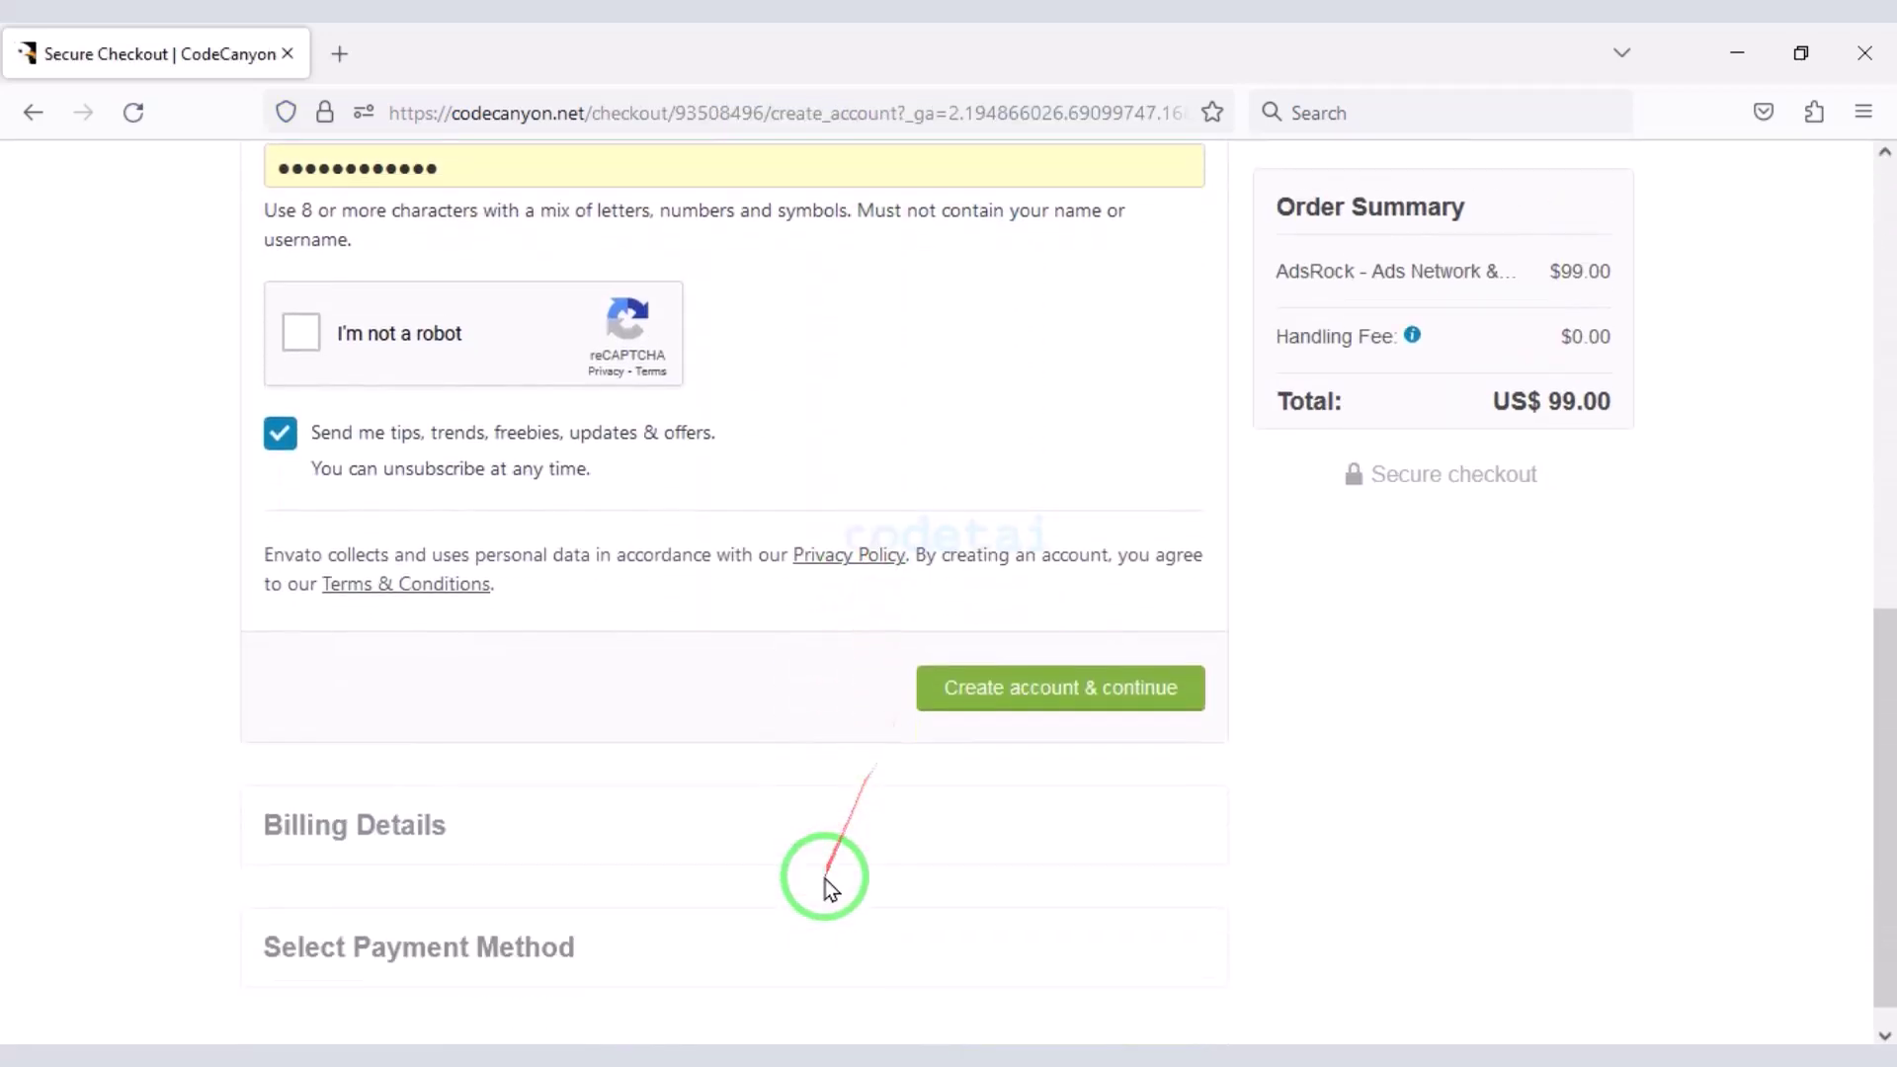
pyautogui.scroll(10, 827, 877)
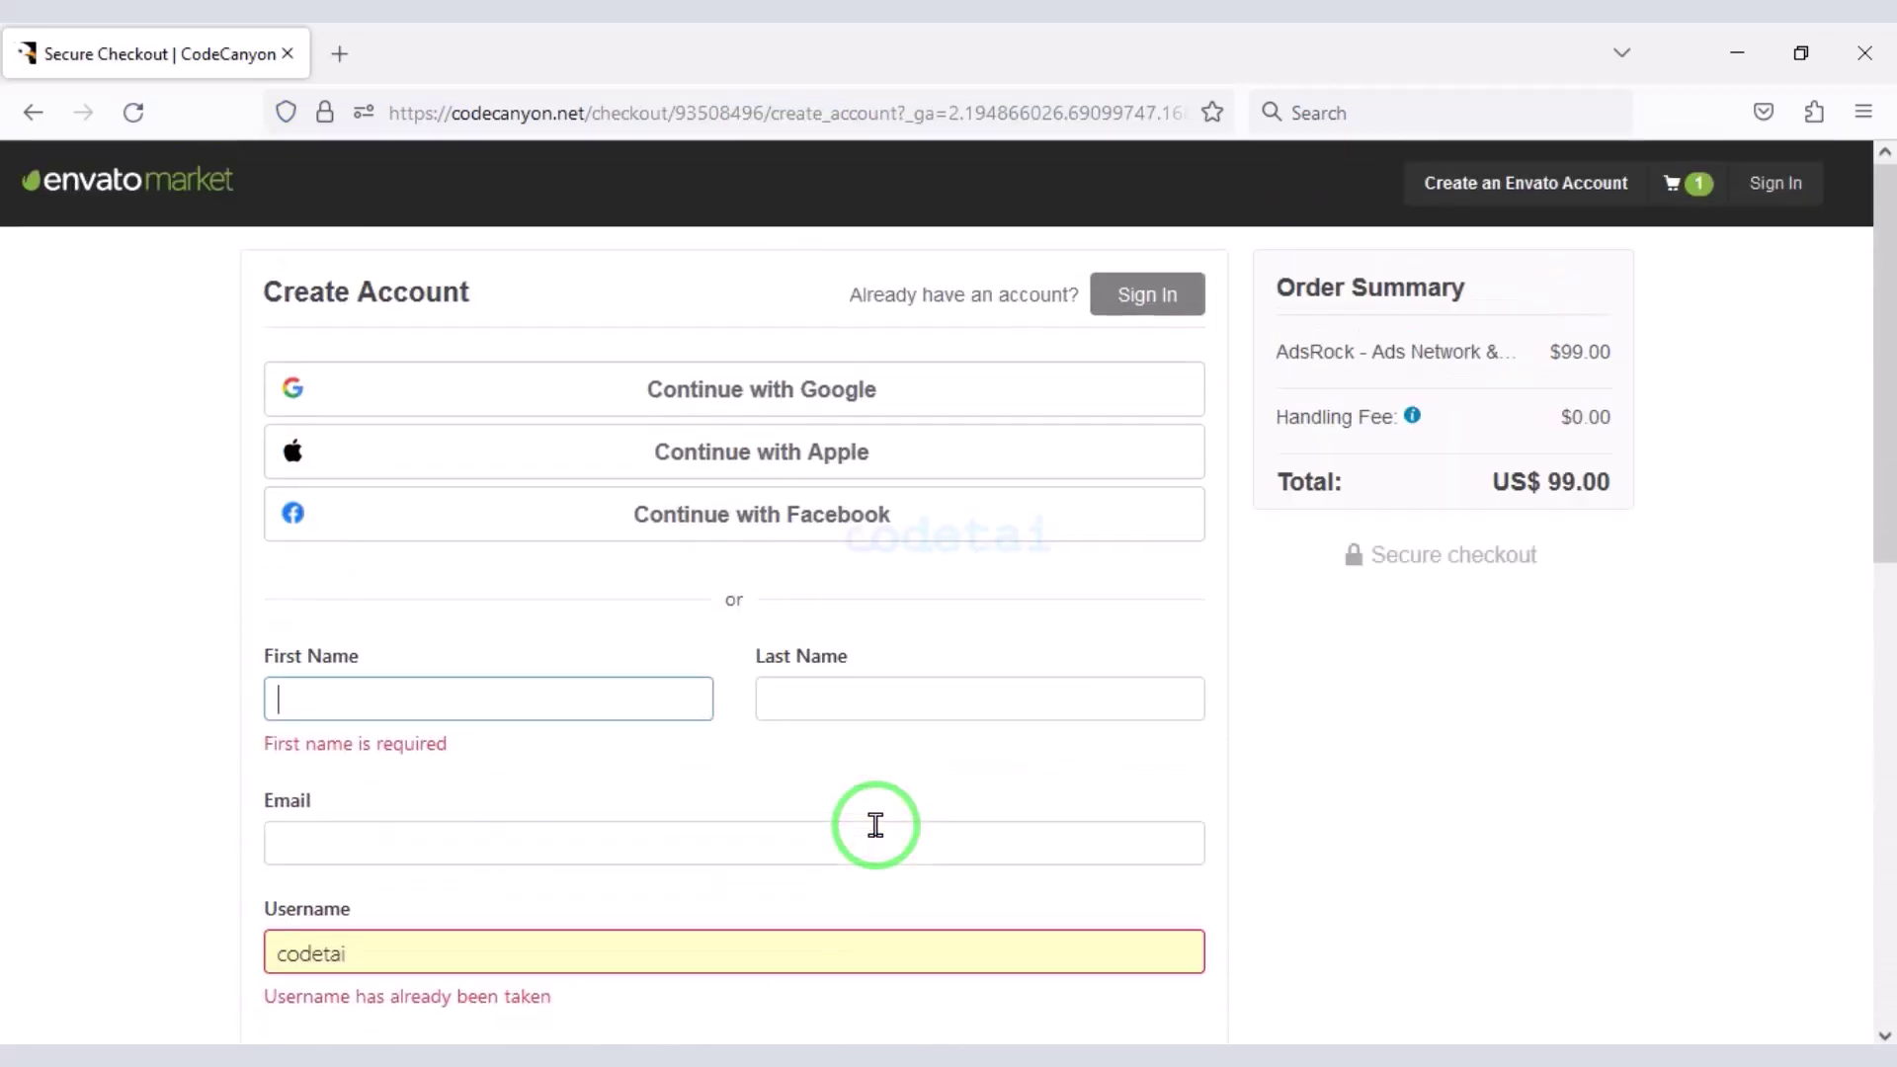
# - Annotate the Google, Apple, Facebook and name/email/username/password sign-up options
pyautogui.moveTo(483, 652); pyautogui.dragTo(332, 482)
pyautogui.moveTo(249, 344)
pyautogui.mouseDown()
pyautogui.moveTo(533, 415)
pyautogui.moveTo(1215, 425)
pyautogui.mouseUp()
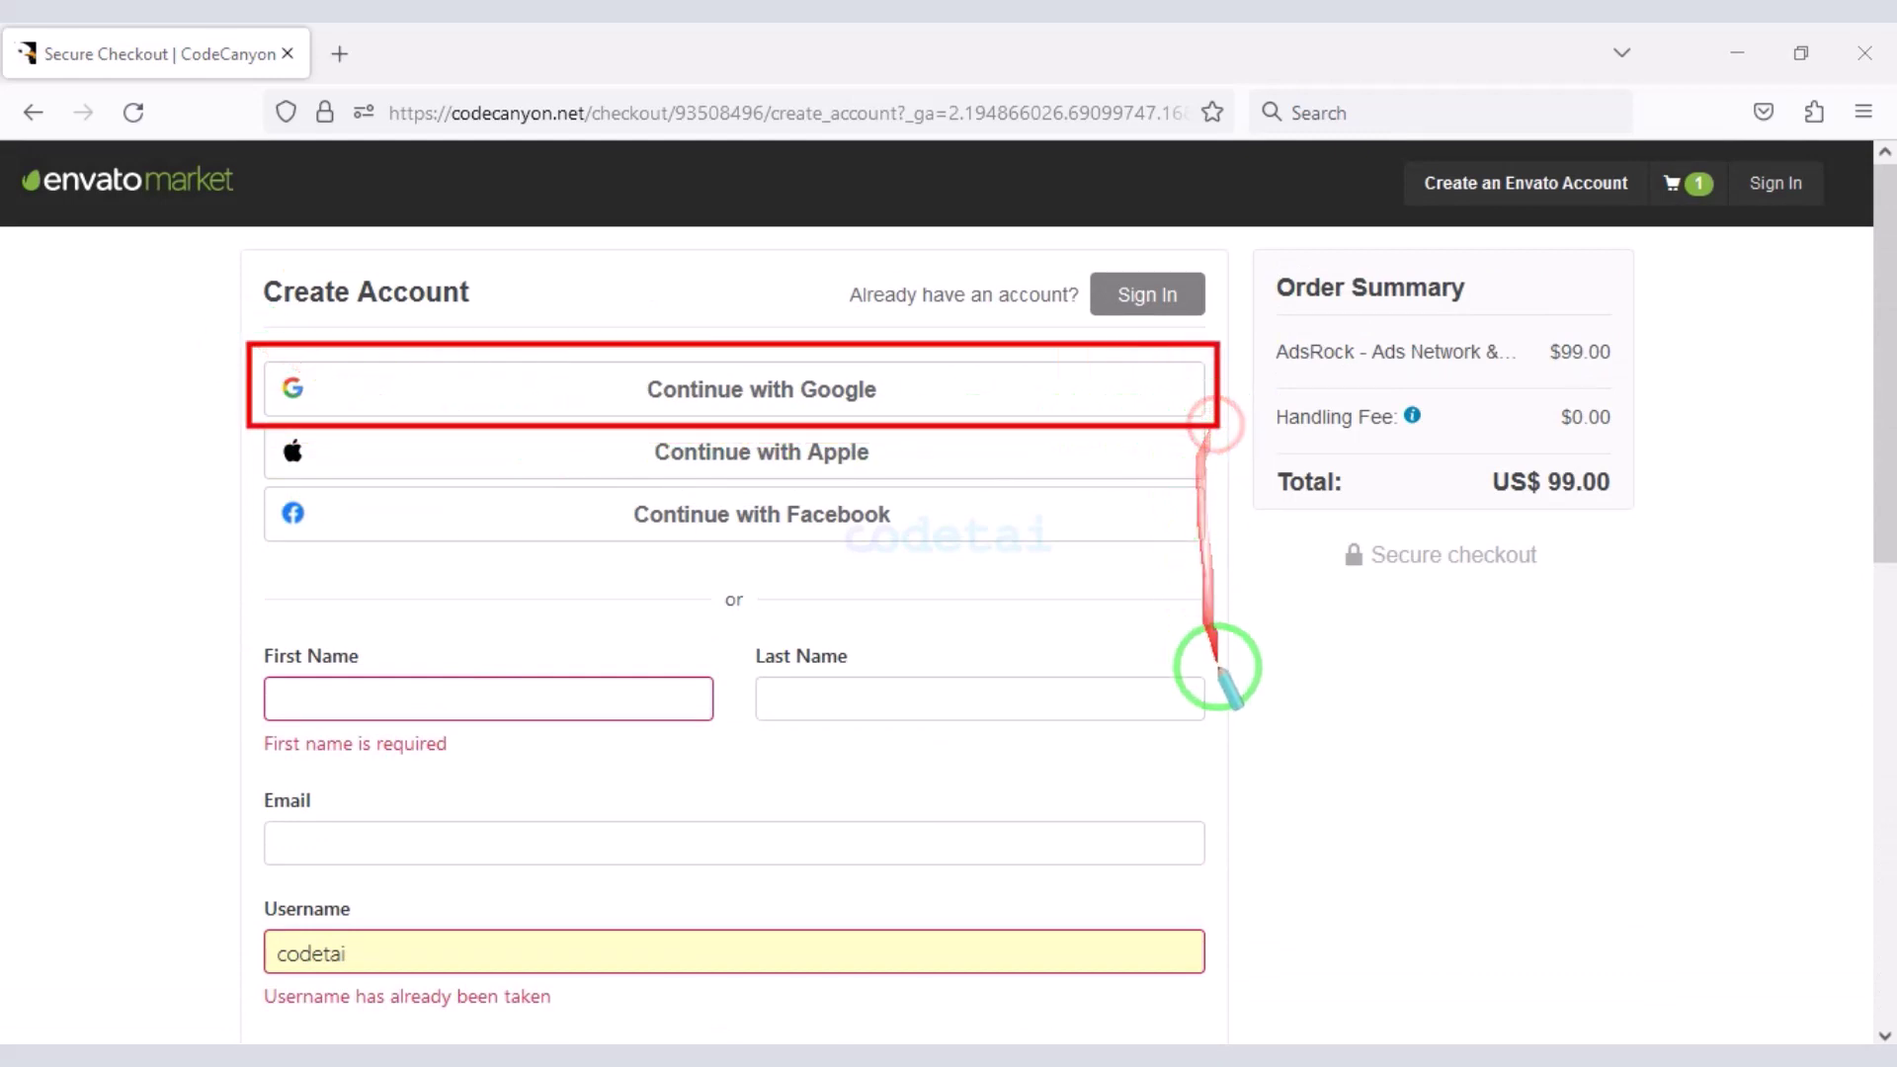
pyautogui.moveTo(233, 423)
pyautogui.mouseDown()
pyautogui.moveTo(682, 550)
pyautogui.moveTo(1223, 558)
pyautogui.mouseUp()
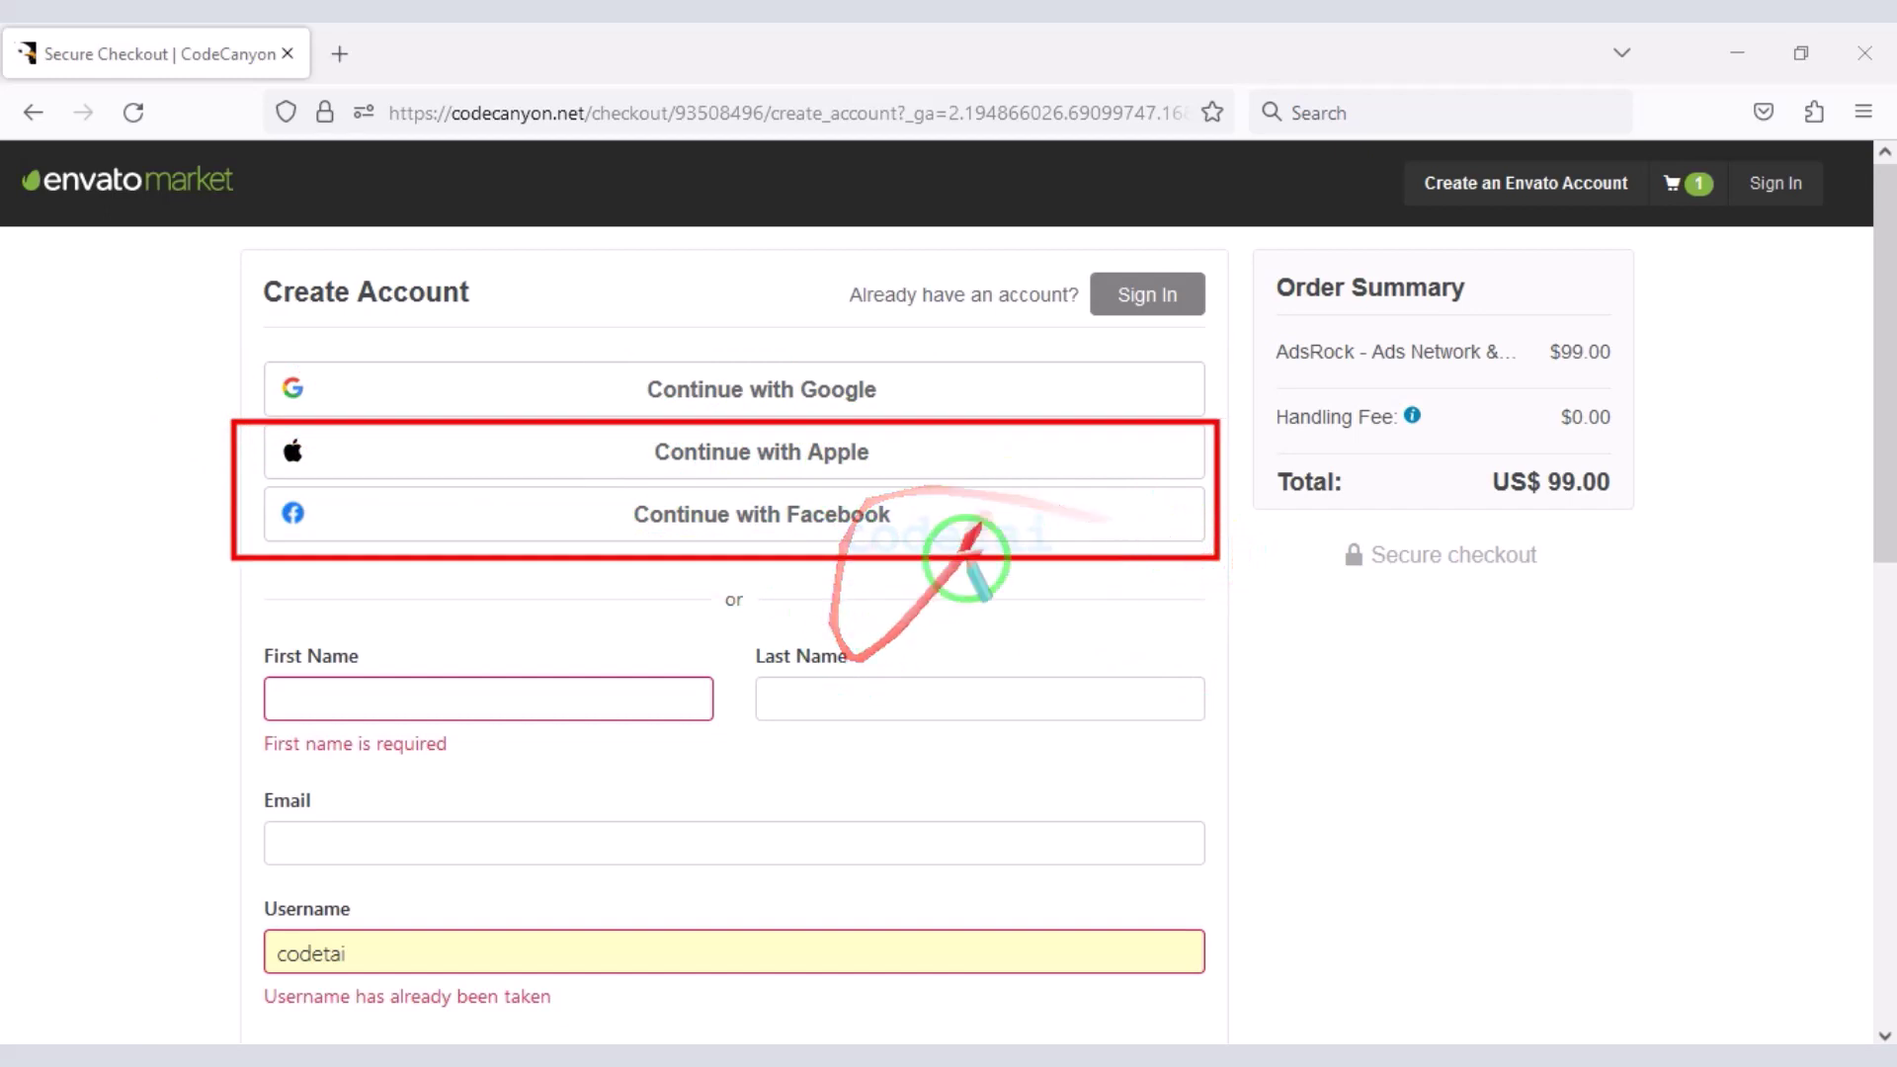
pyautogui.scroll(-4, 805, 817)
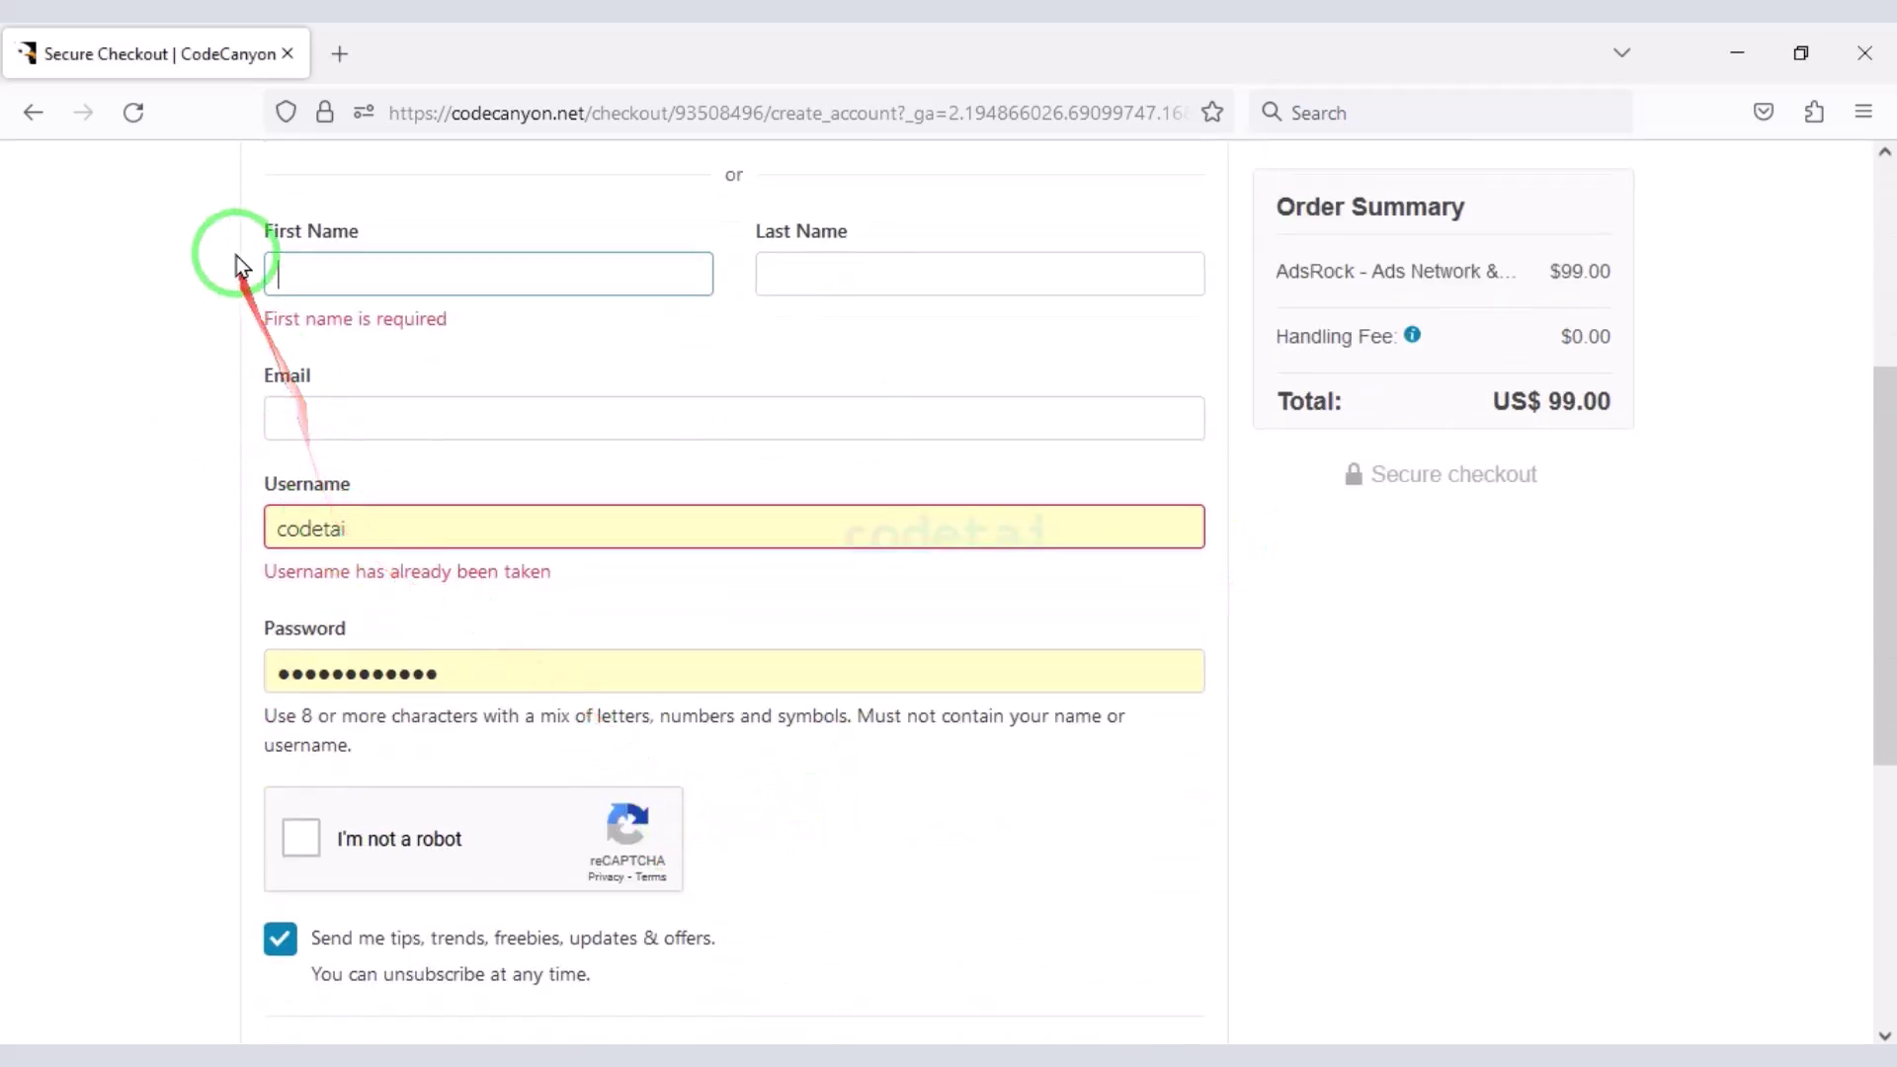
pyautogui.moveTo(237, 209)
pyautogui.mouseDown()
pyautogui.moveTo(999, 540)
pyautogui.moveTo(1225, 748)
pyautogui.mouseUp()
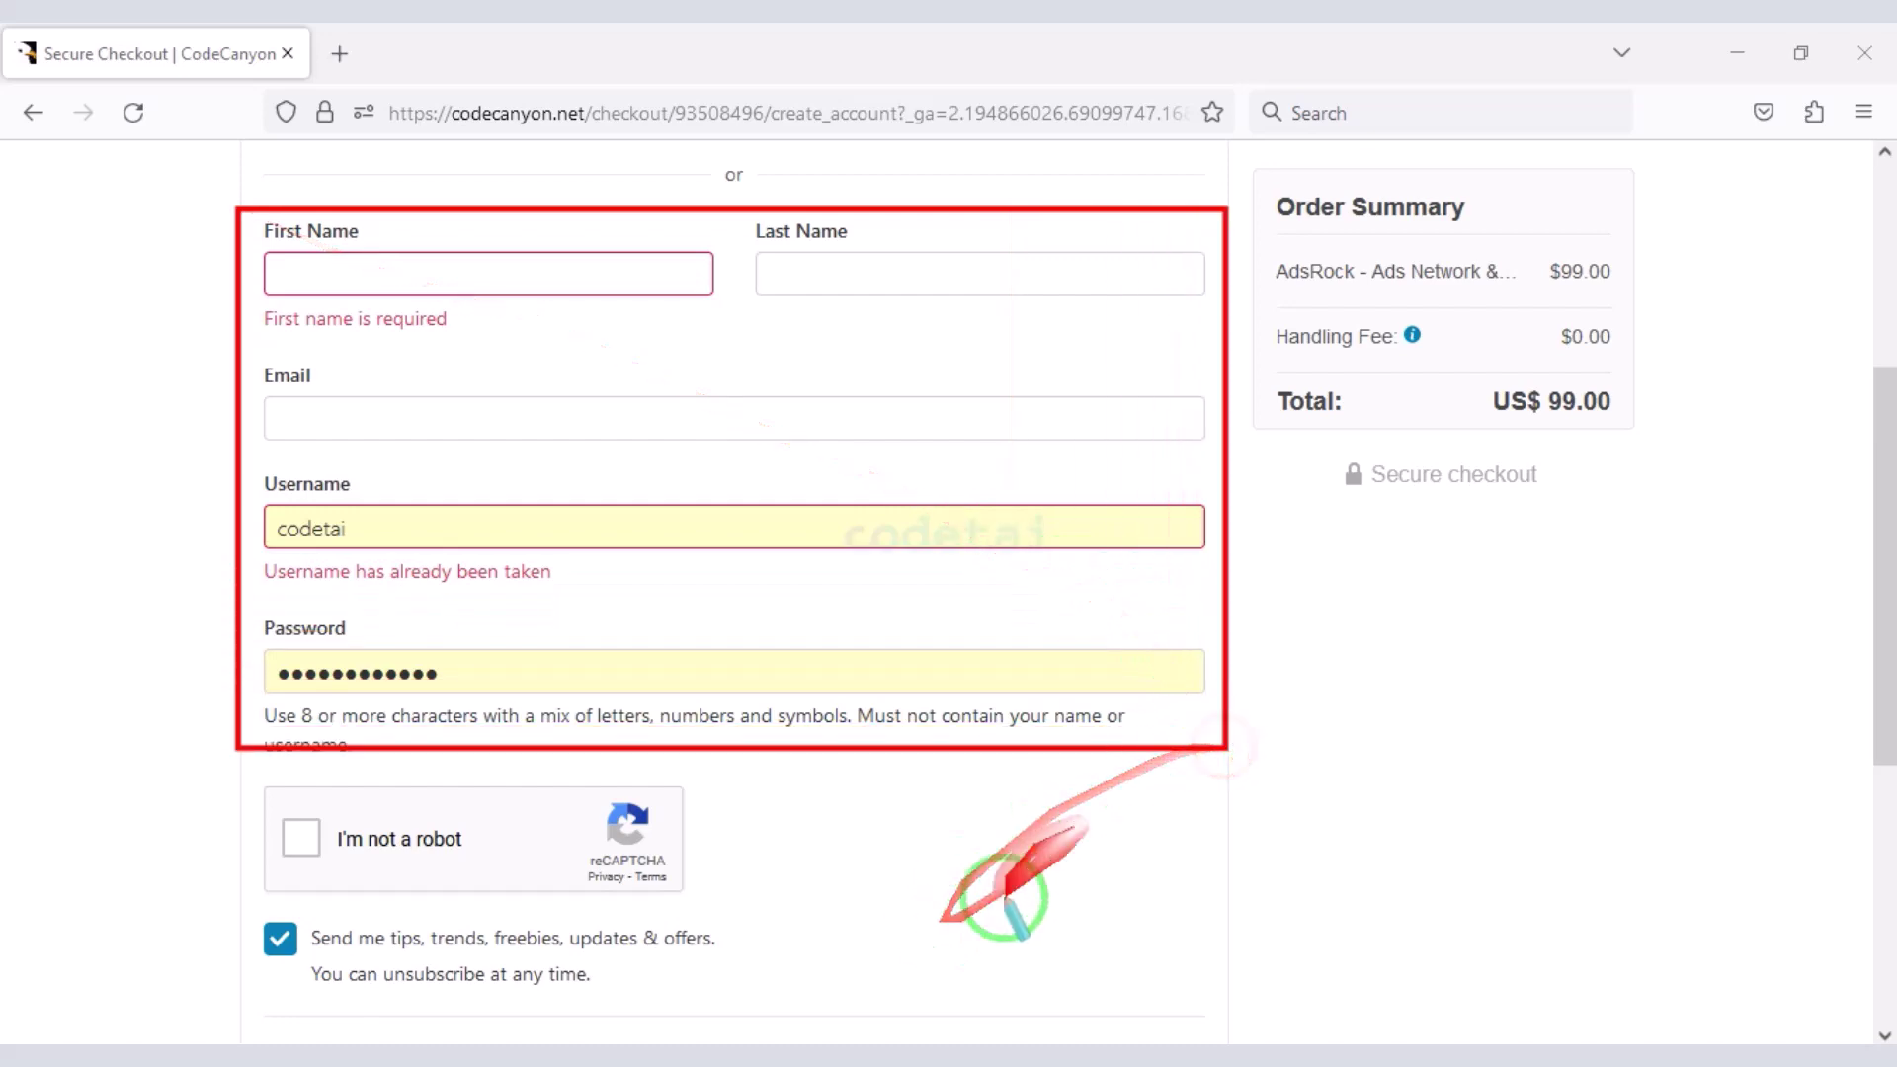
pyautogui.scroll(-1, 1087, 840)
pyautogui.scroll(5, 776, 889)
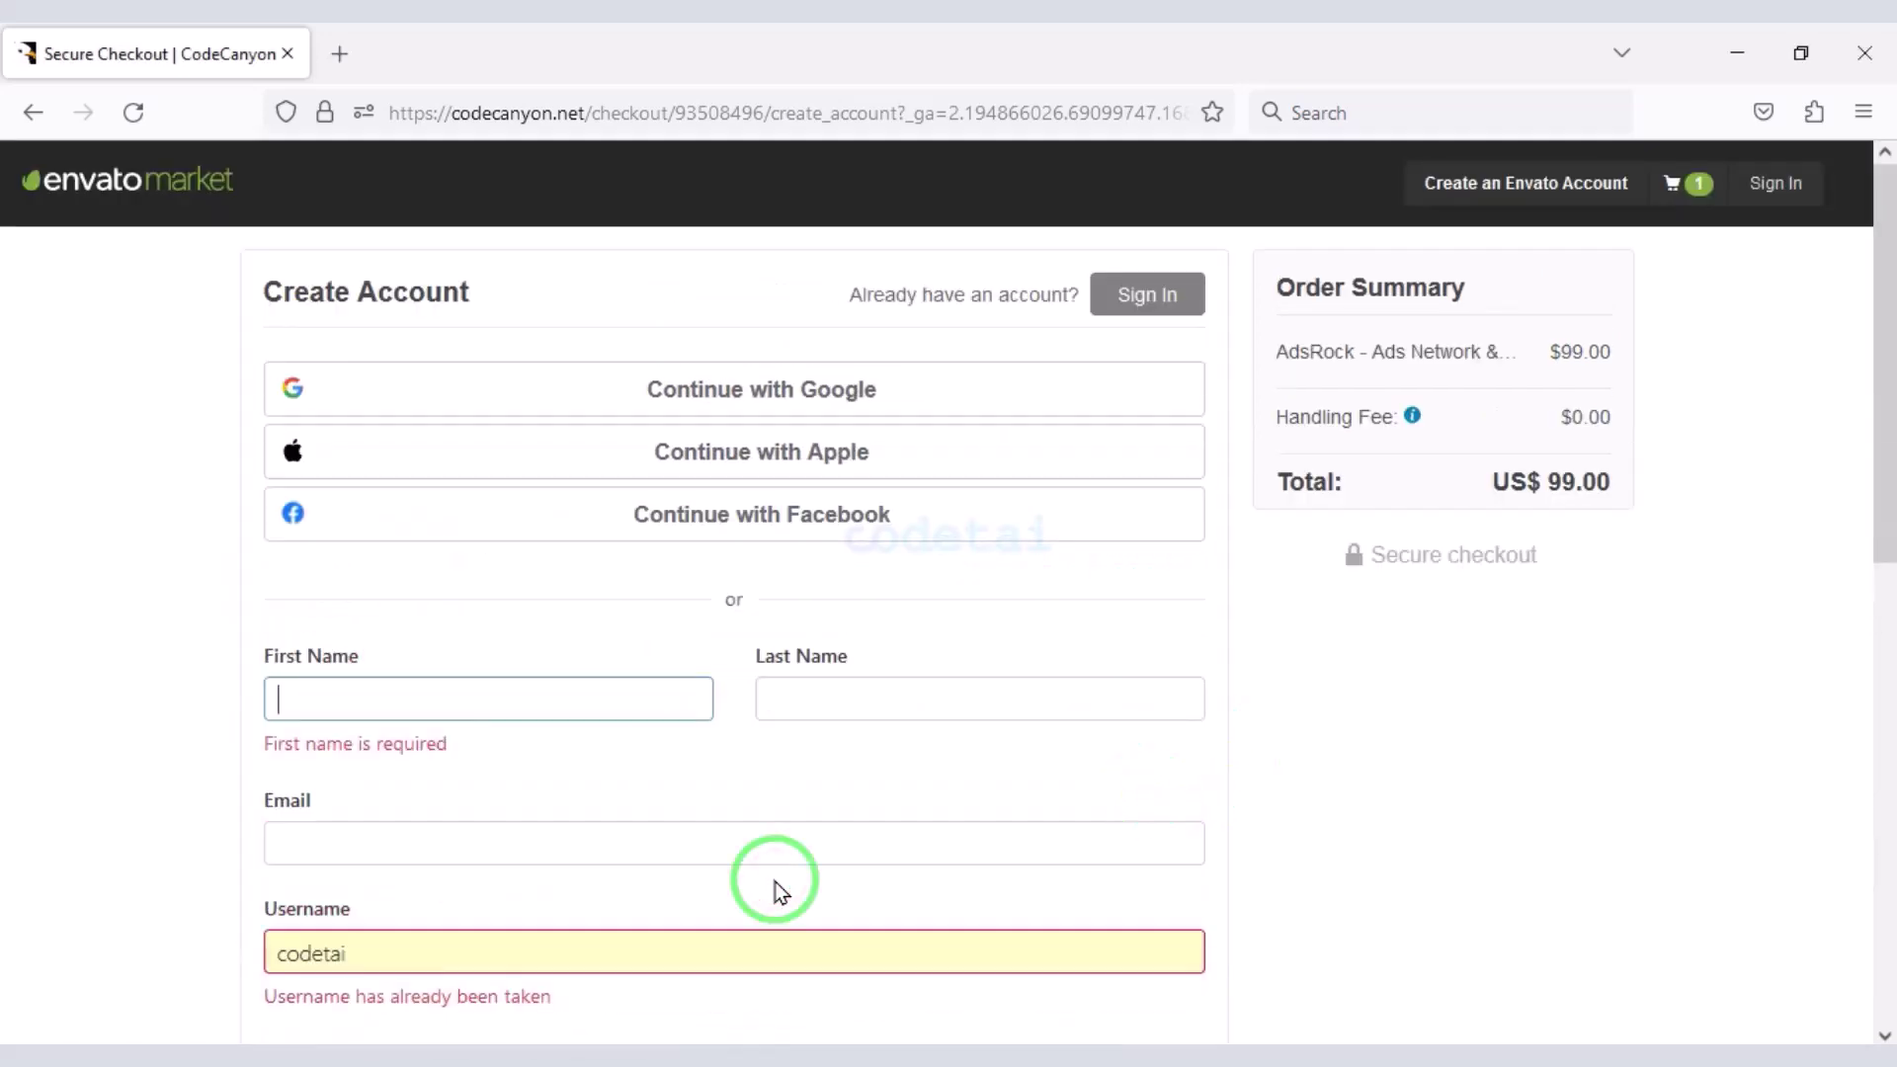
# - Sign in with an existing account and save the billing details to continue
pyautogui.click(1169, 307)
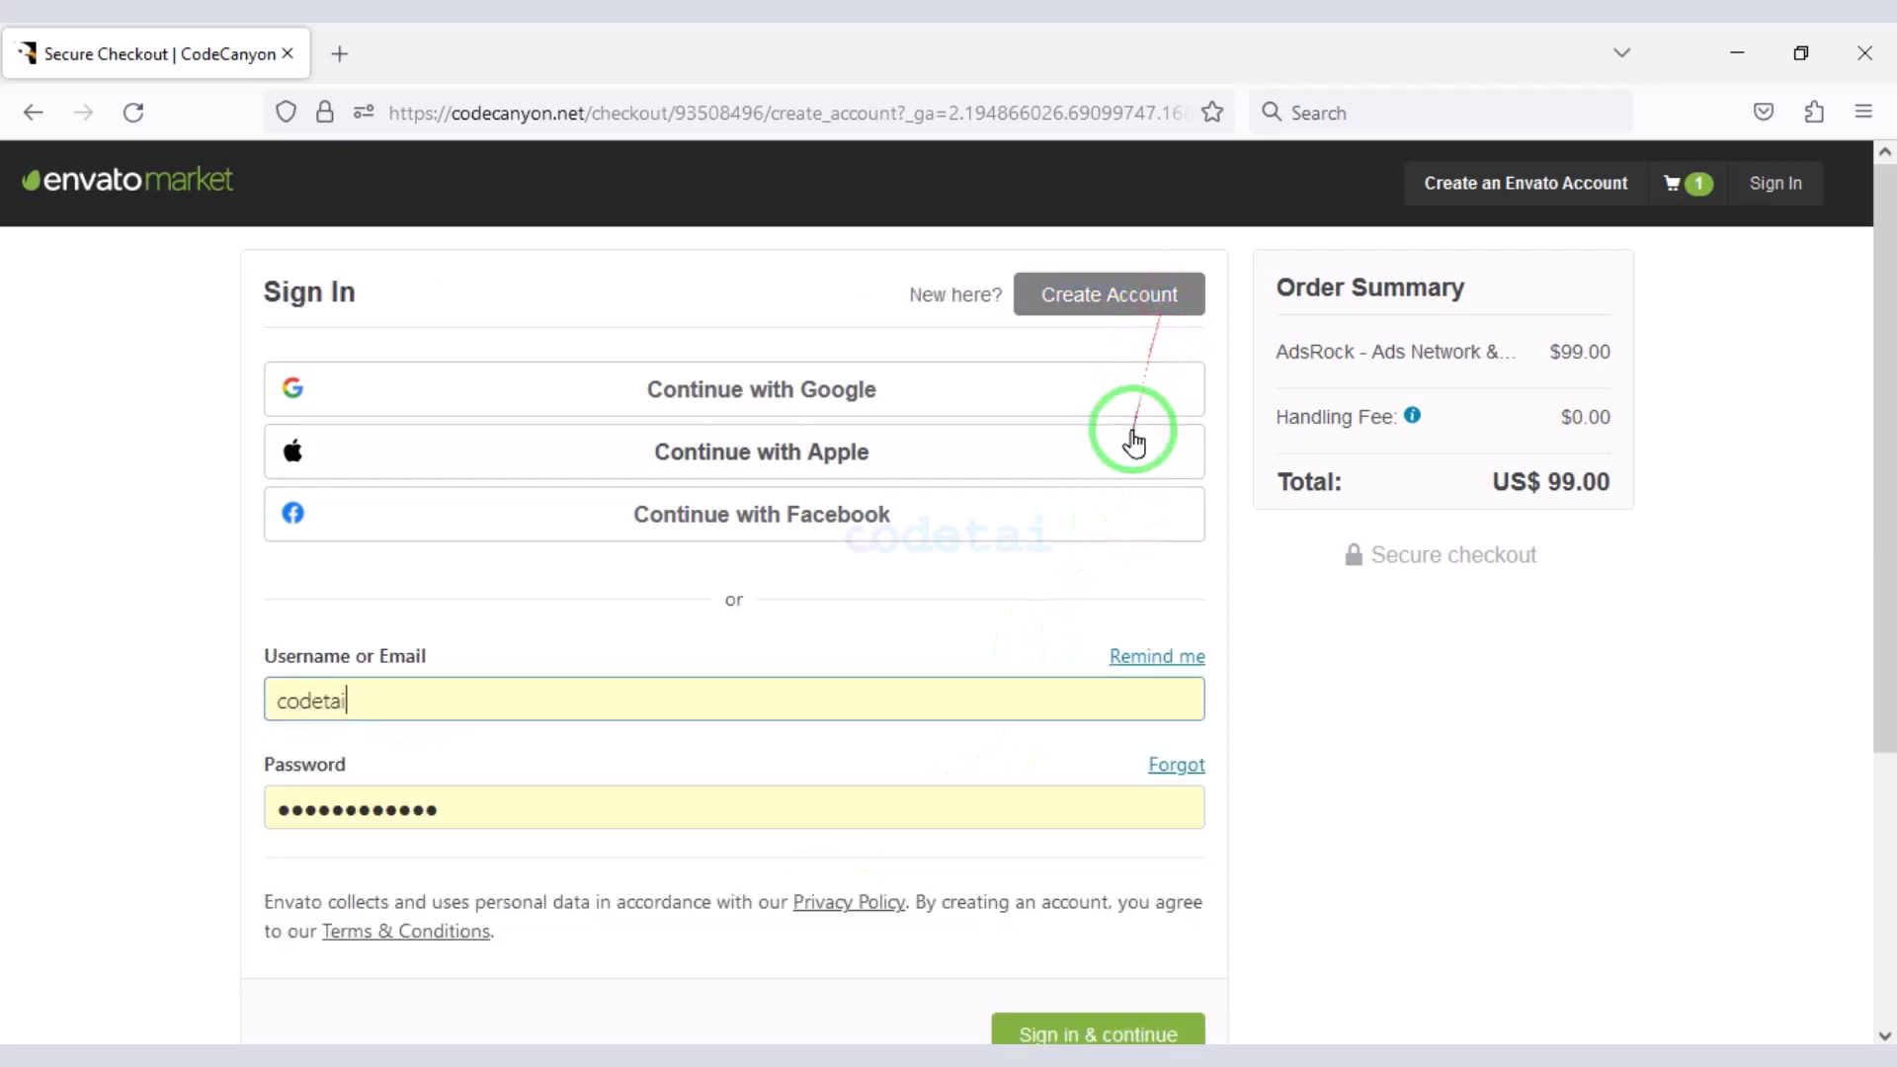
pyautogui.scroll(-1, 988, 790)
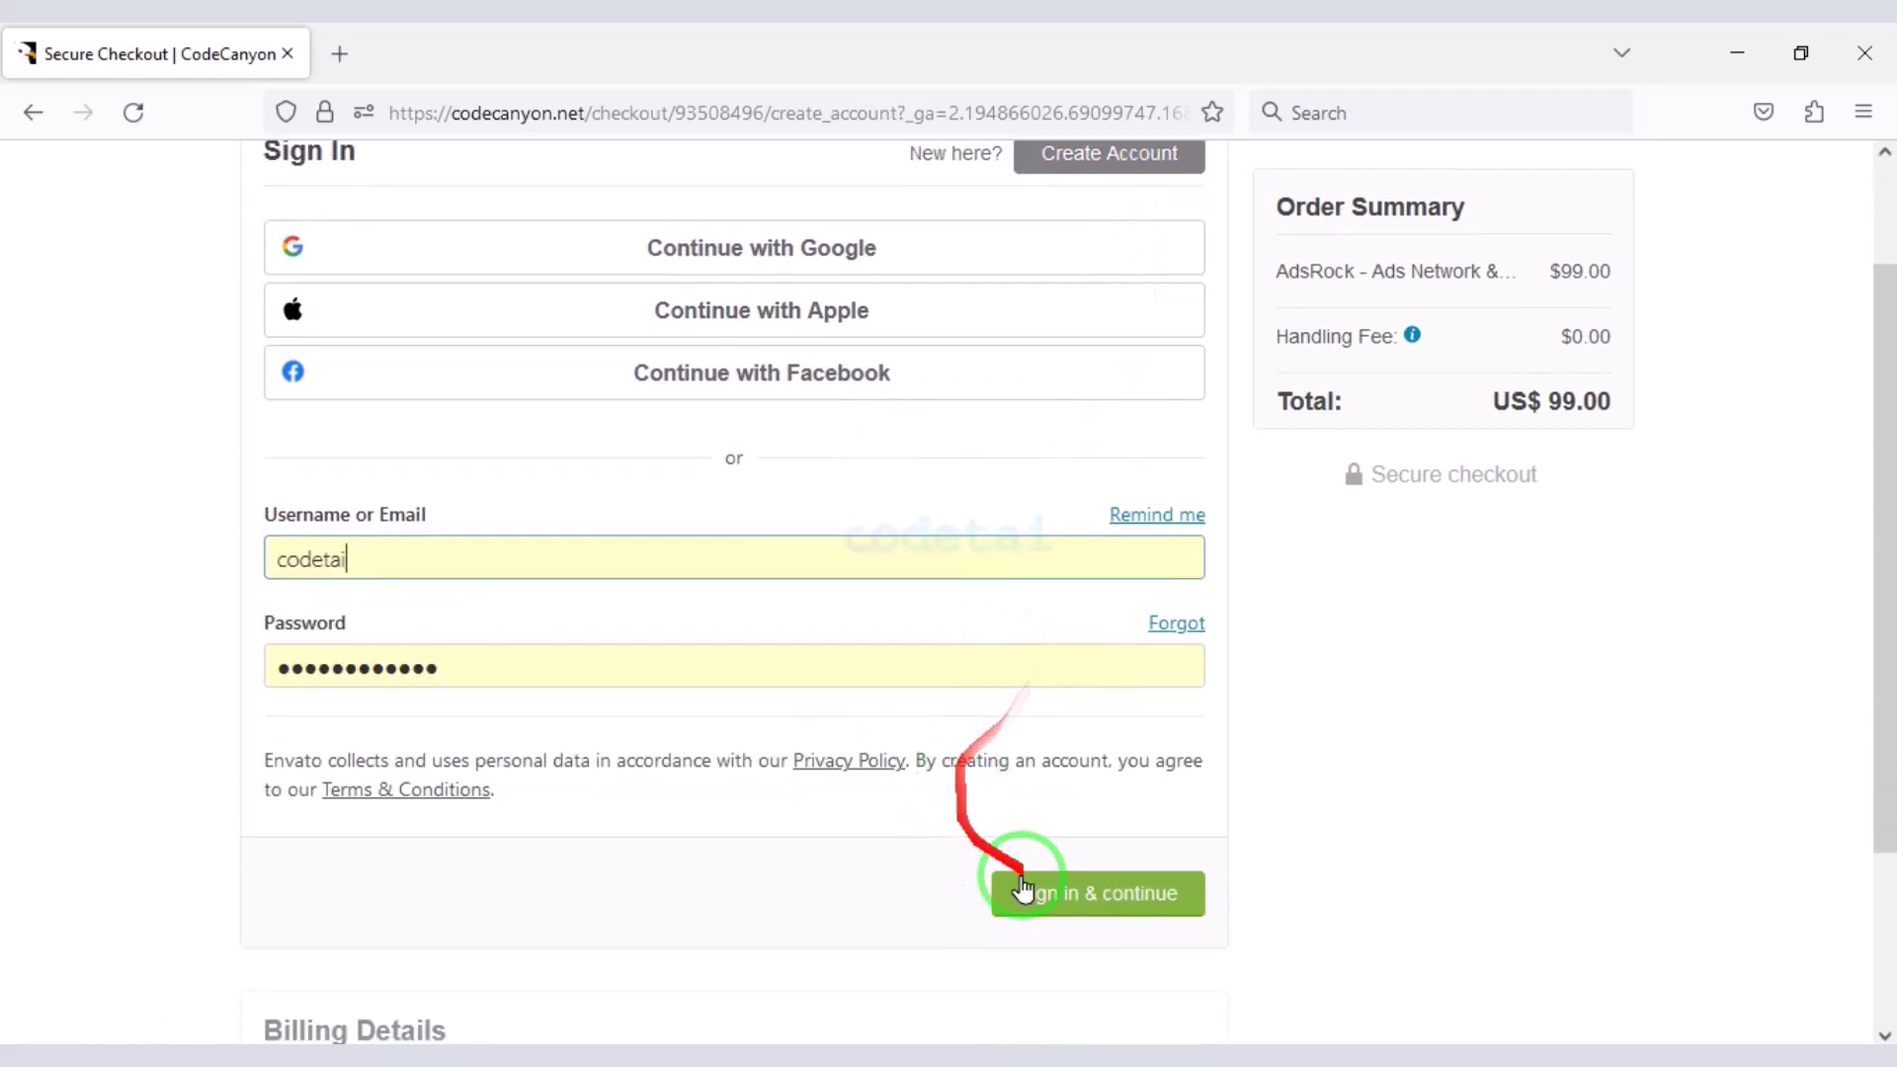
pyautogui.click(1087, 900)
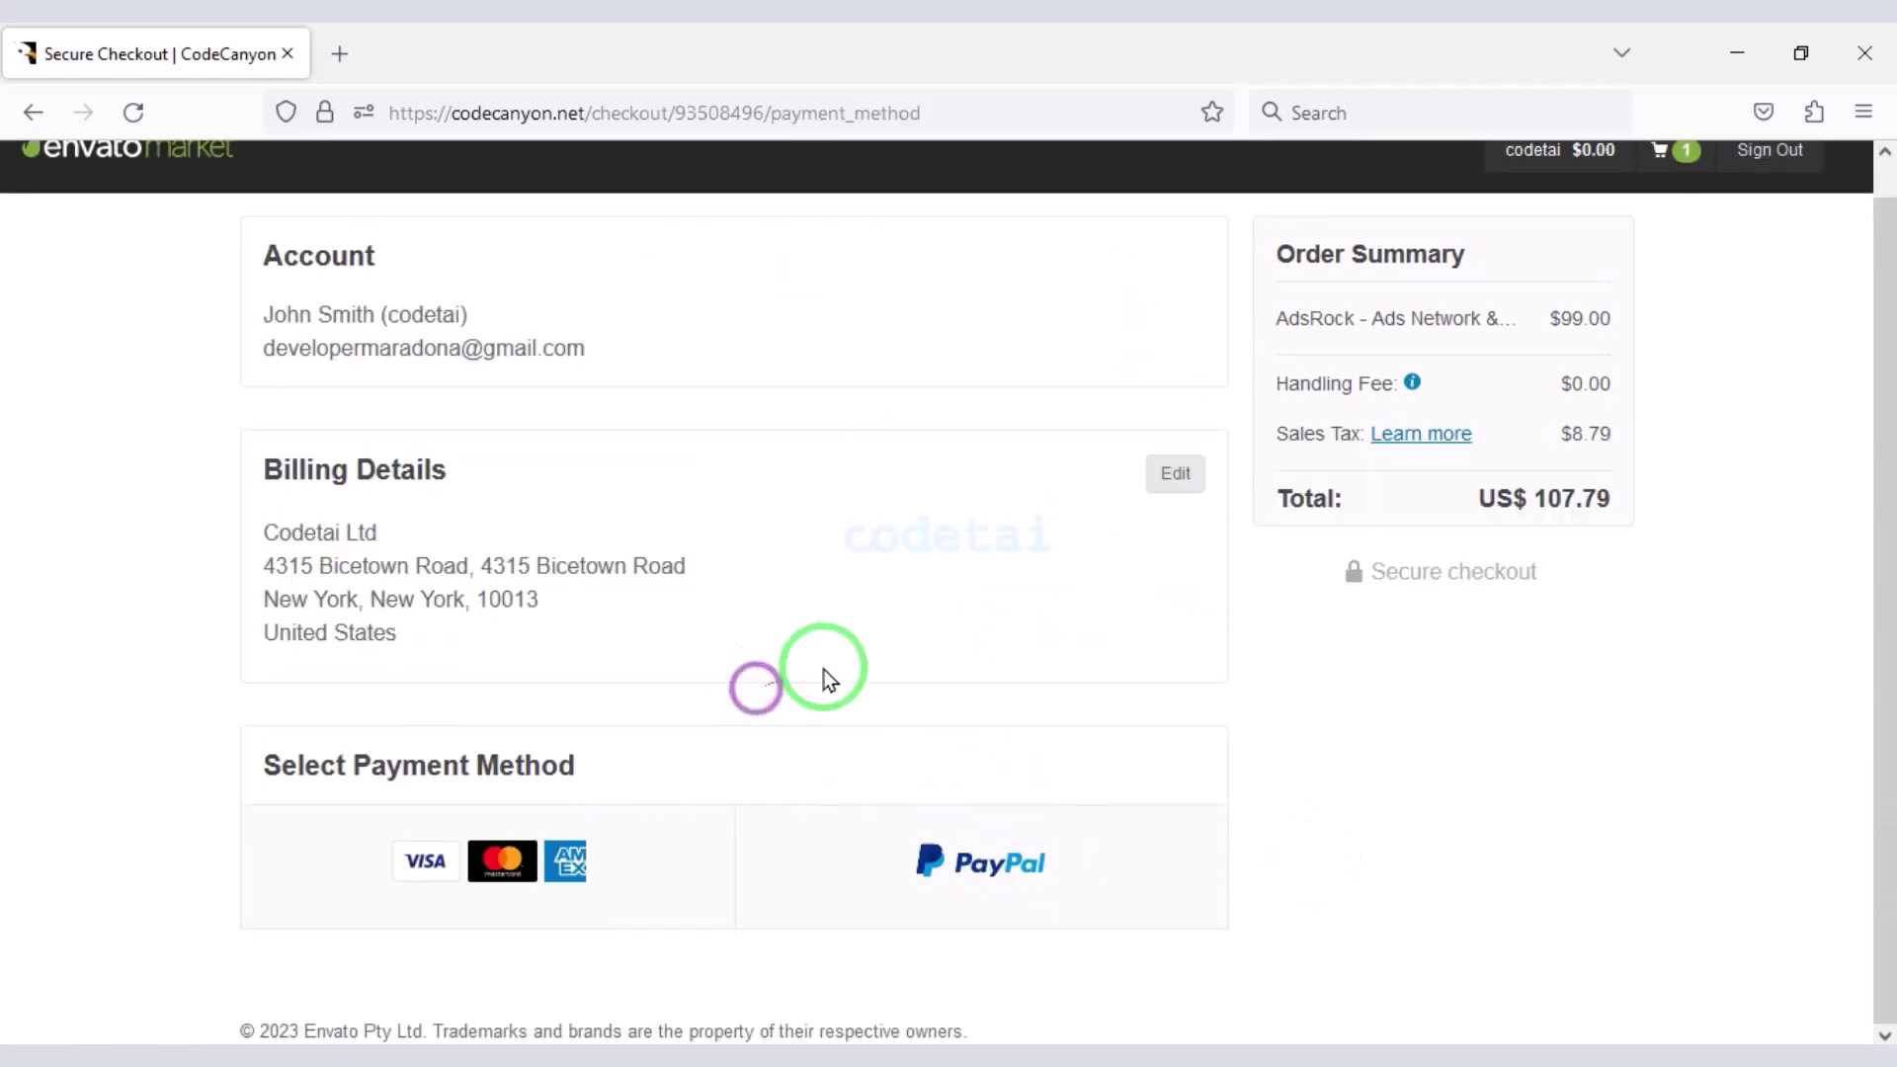
pyautogui.click(1166, 477)
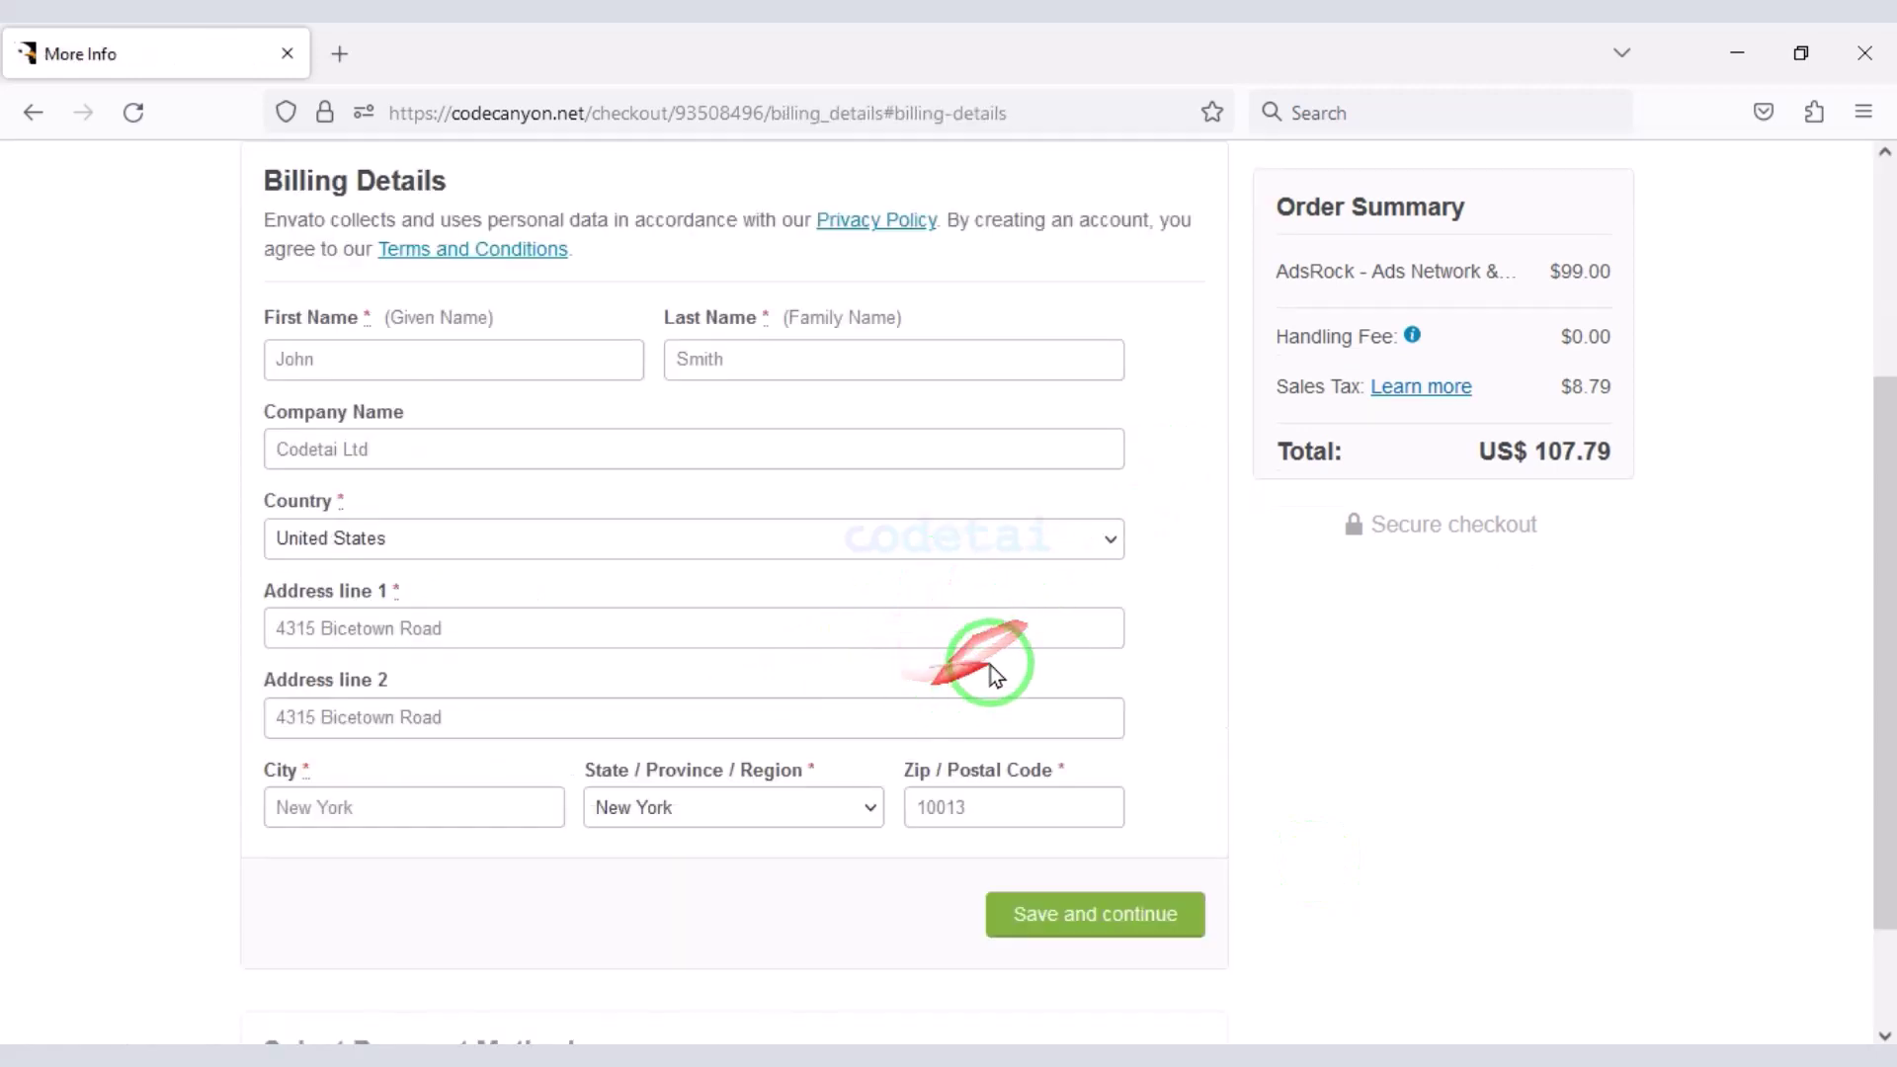
pyautogui.click(1095, 914)
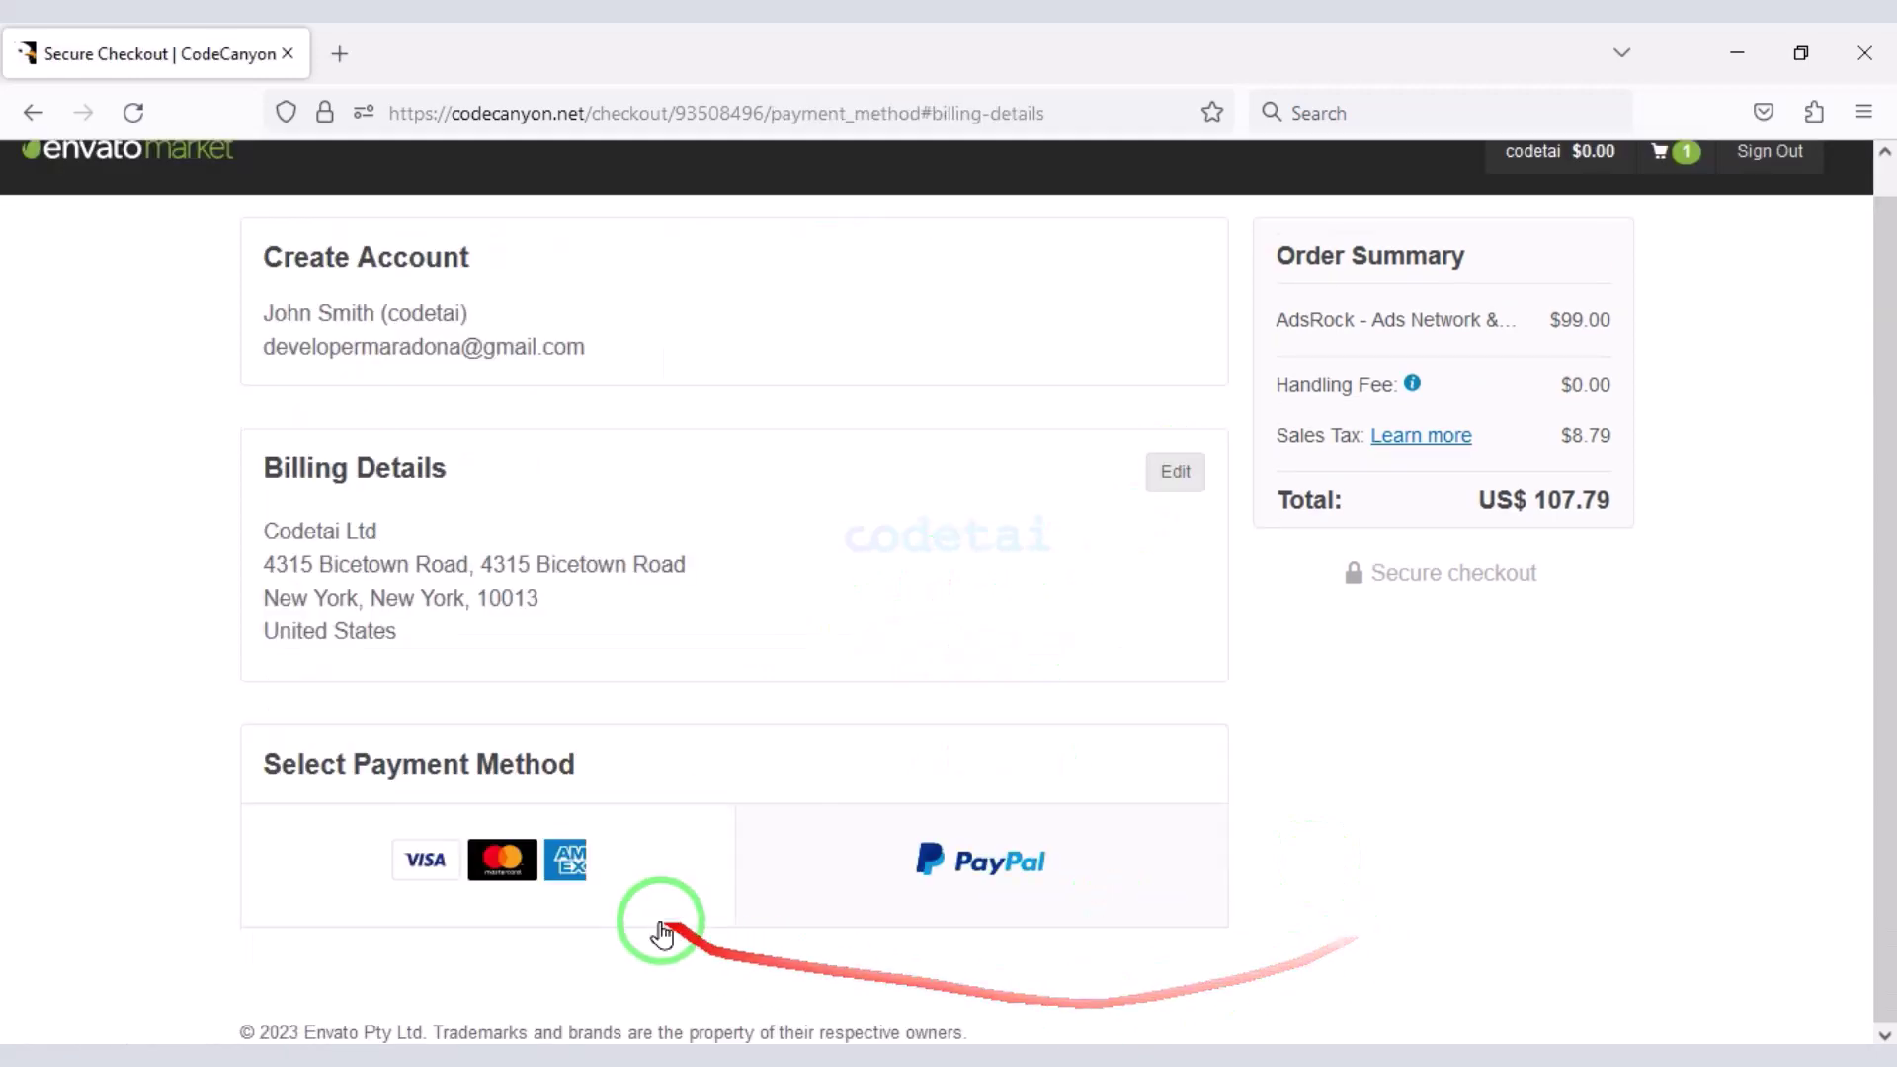
# - Choose card payment and annotate the order total and card number, expiry and CVV fields
pyautogui.click(539, 883)
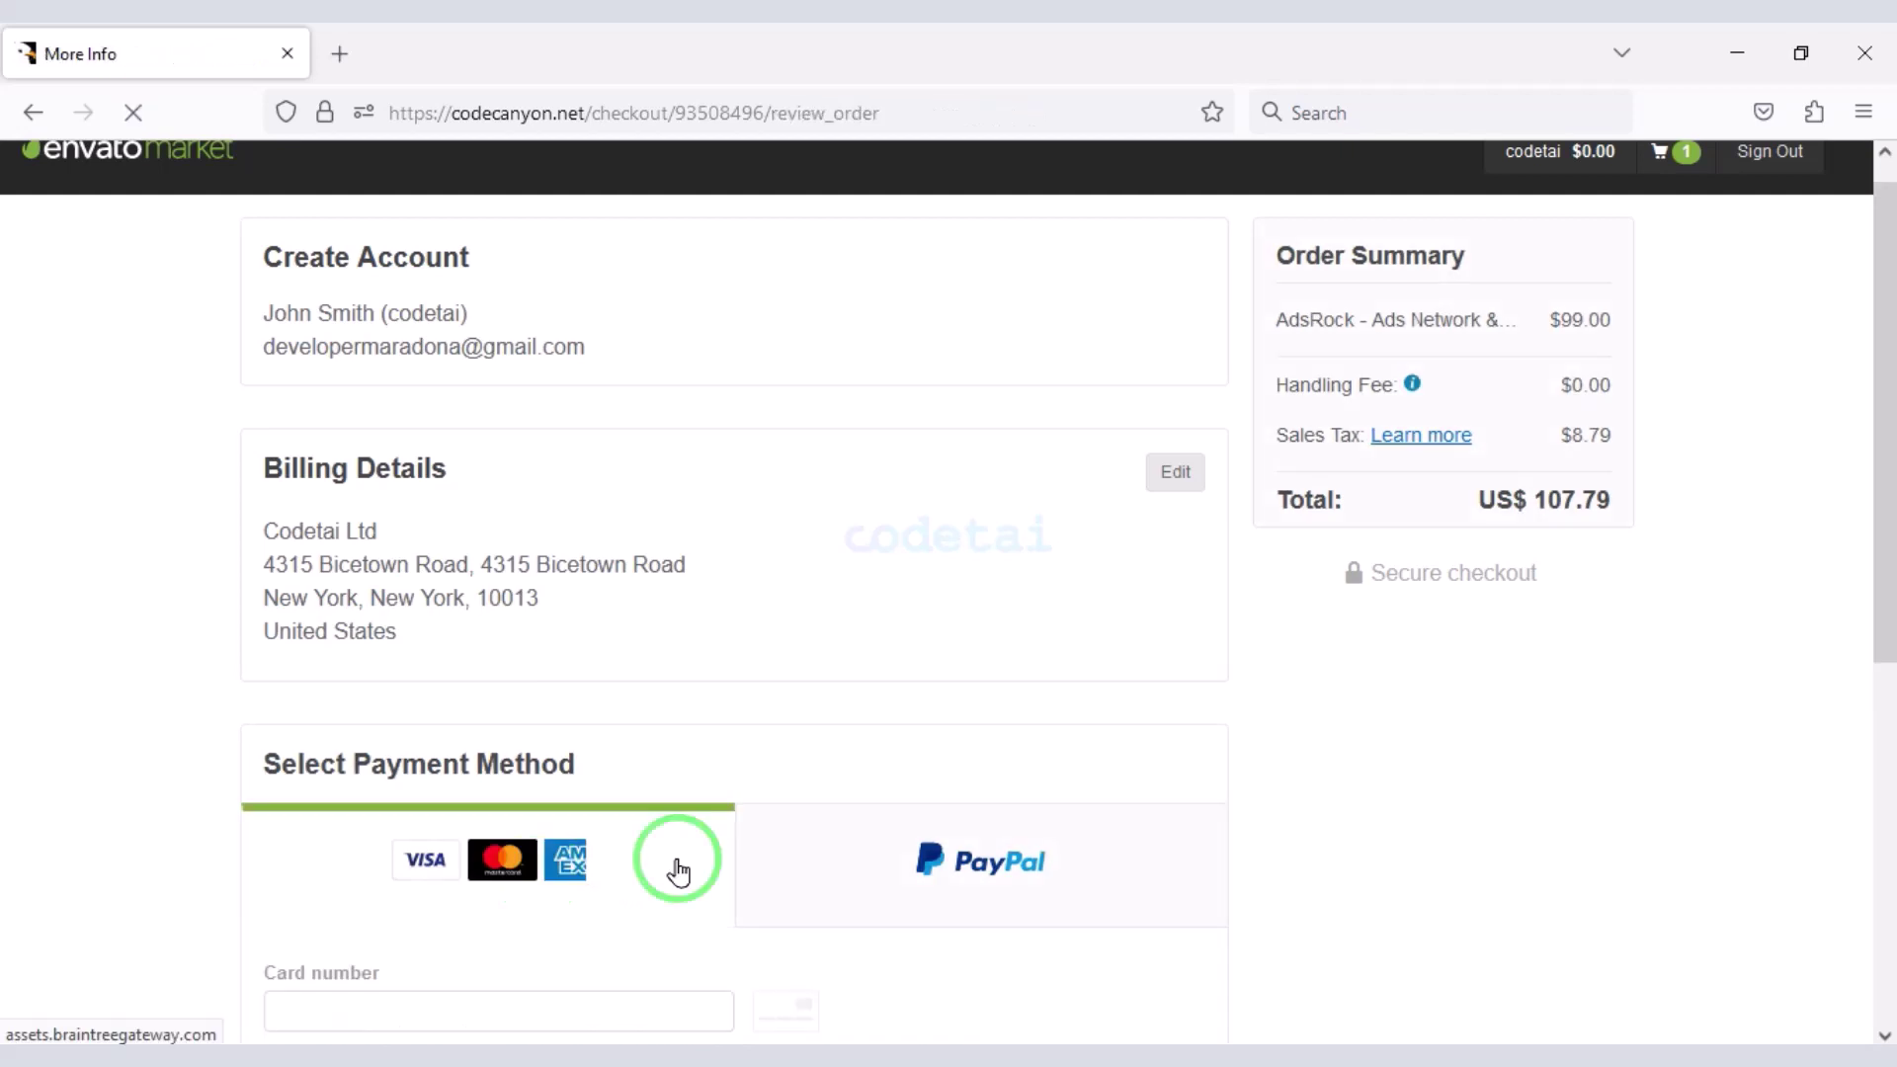
pyautogui.scroll(-5, 678, 868)
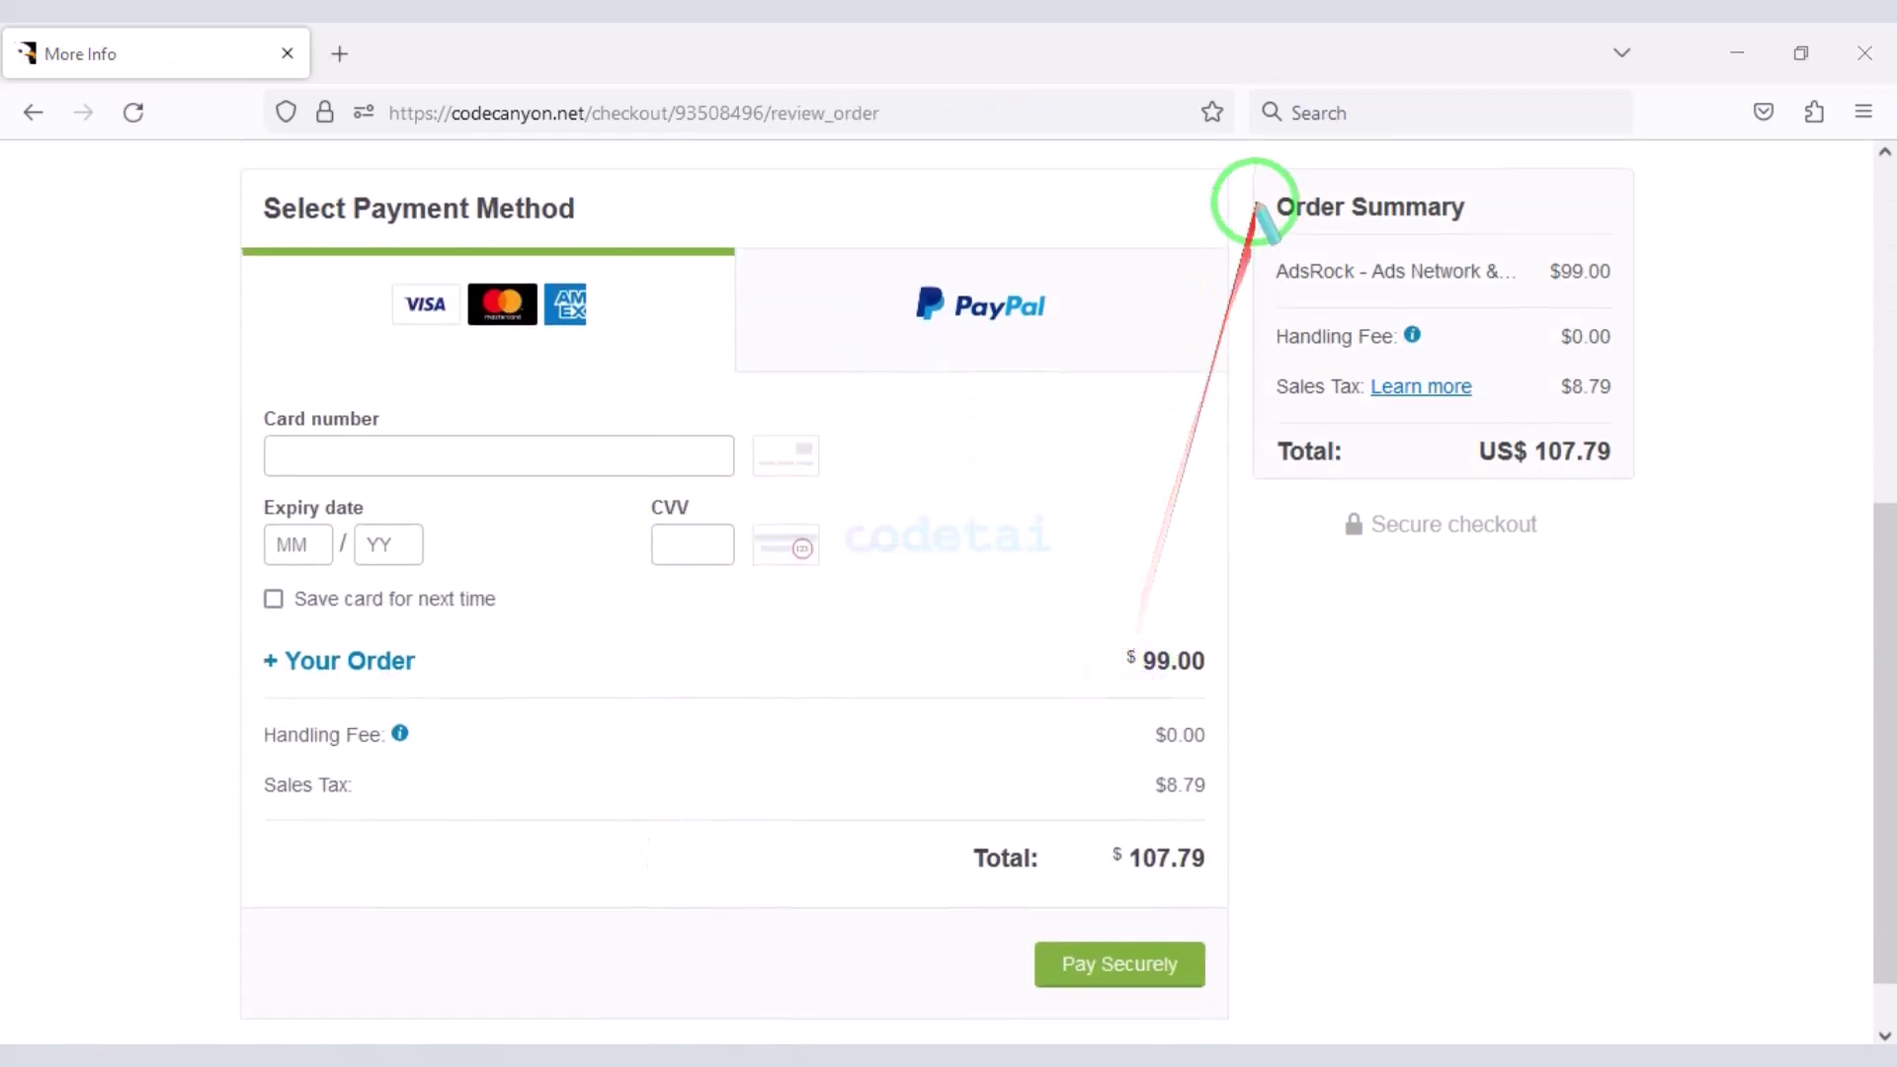
pyautogui.moveTo(1275, 188)
pyautogui.mouseDown()
pyautogui.moveTo(1664, 500)
pyautogui.moveTo(1642, 491)
pyautogui.mouseUp()
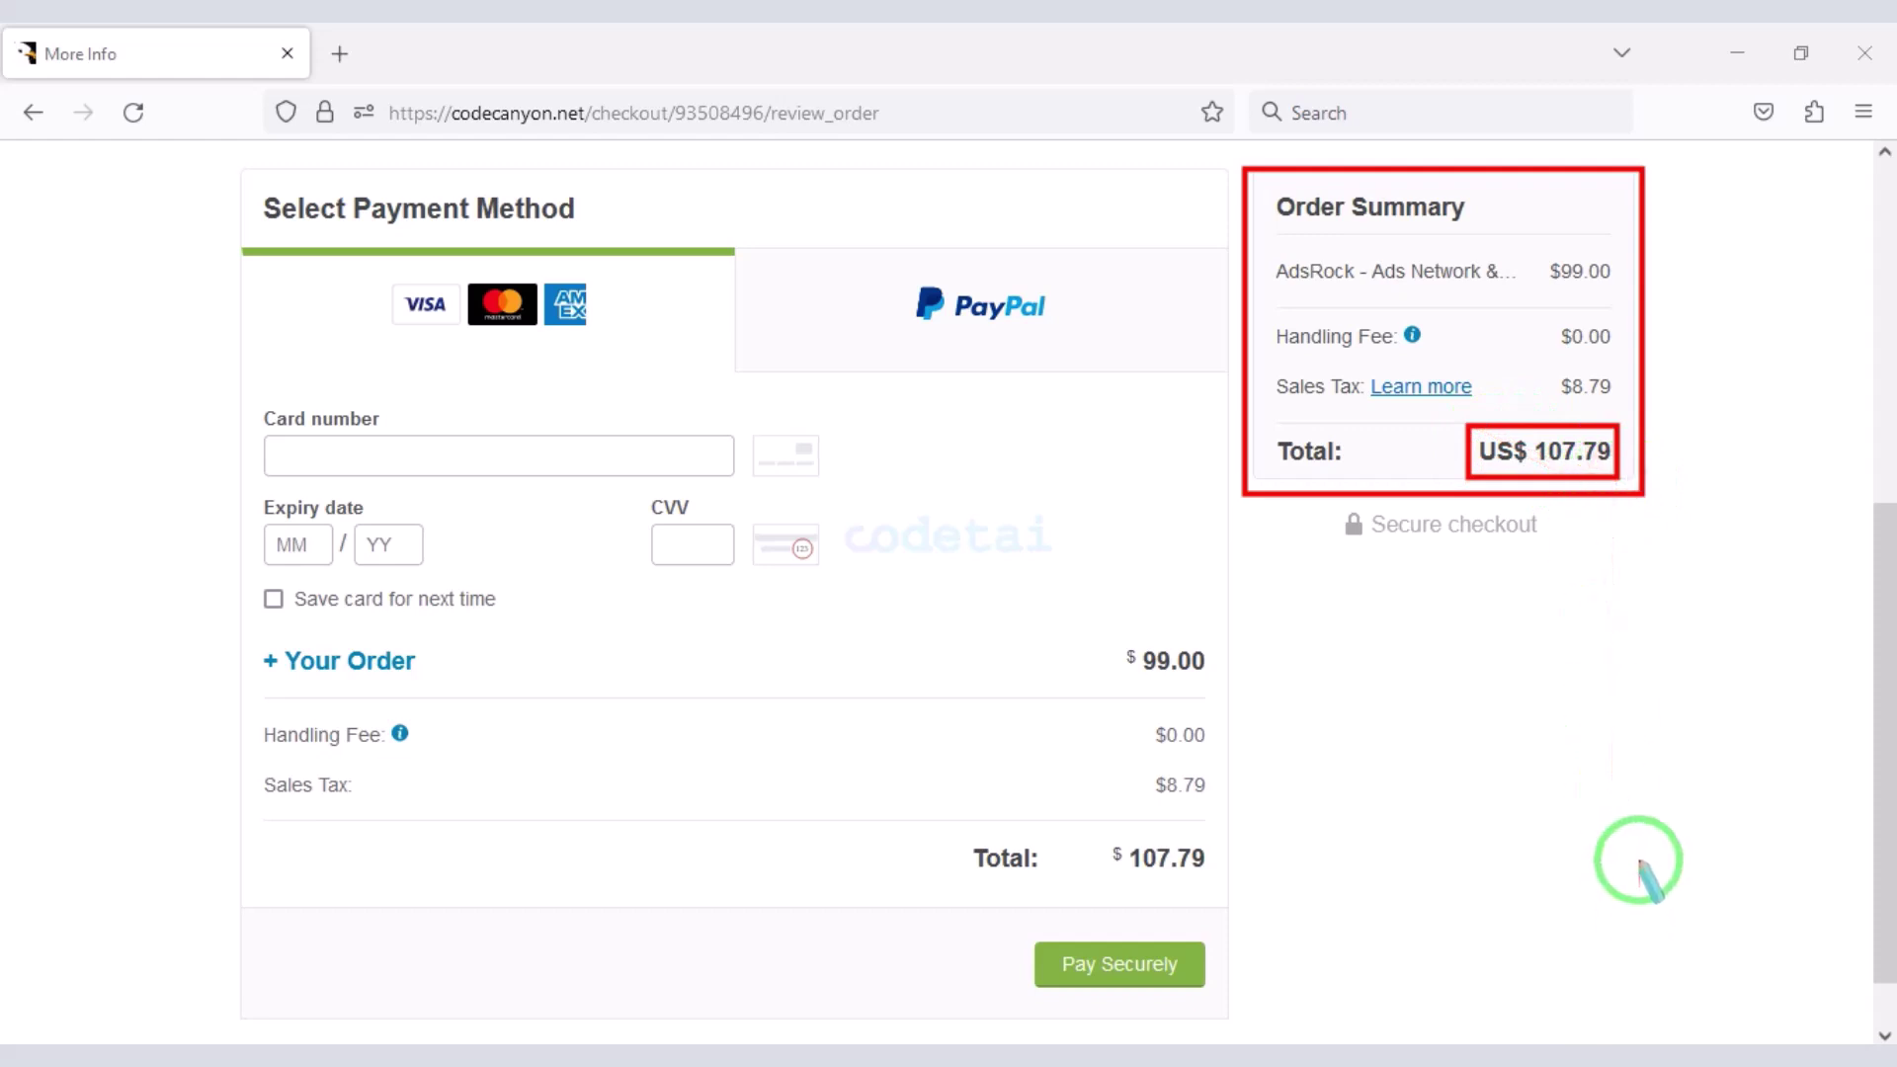
pyautogui.moveTo(231, 404)
pyautogui.mouseDown()
pyautogui.moveTo(775, 596)
pyautogui.moveTo(830, 590)
pyautogui.moveTo(843, 612)
pyautogui.mouseUp()
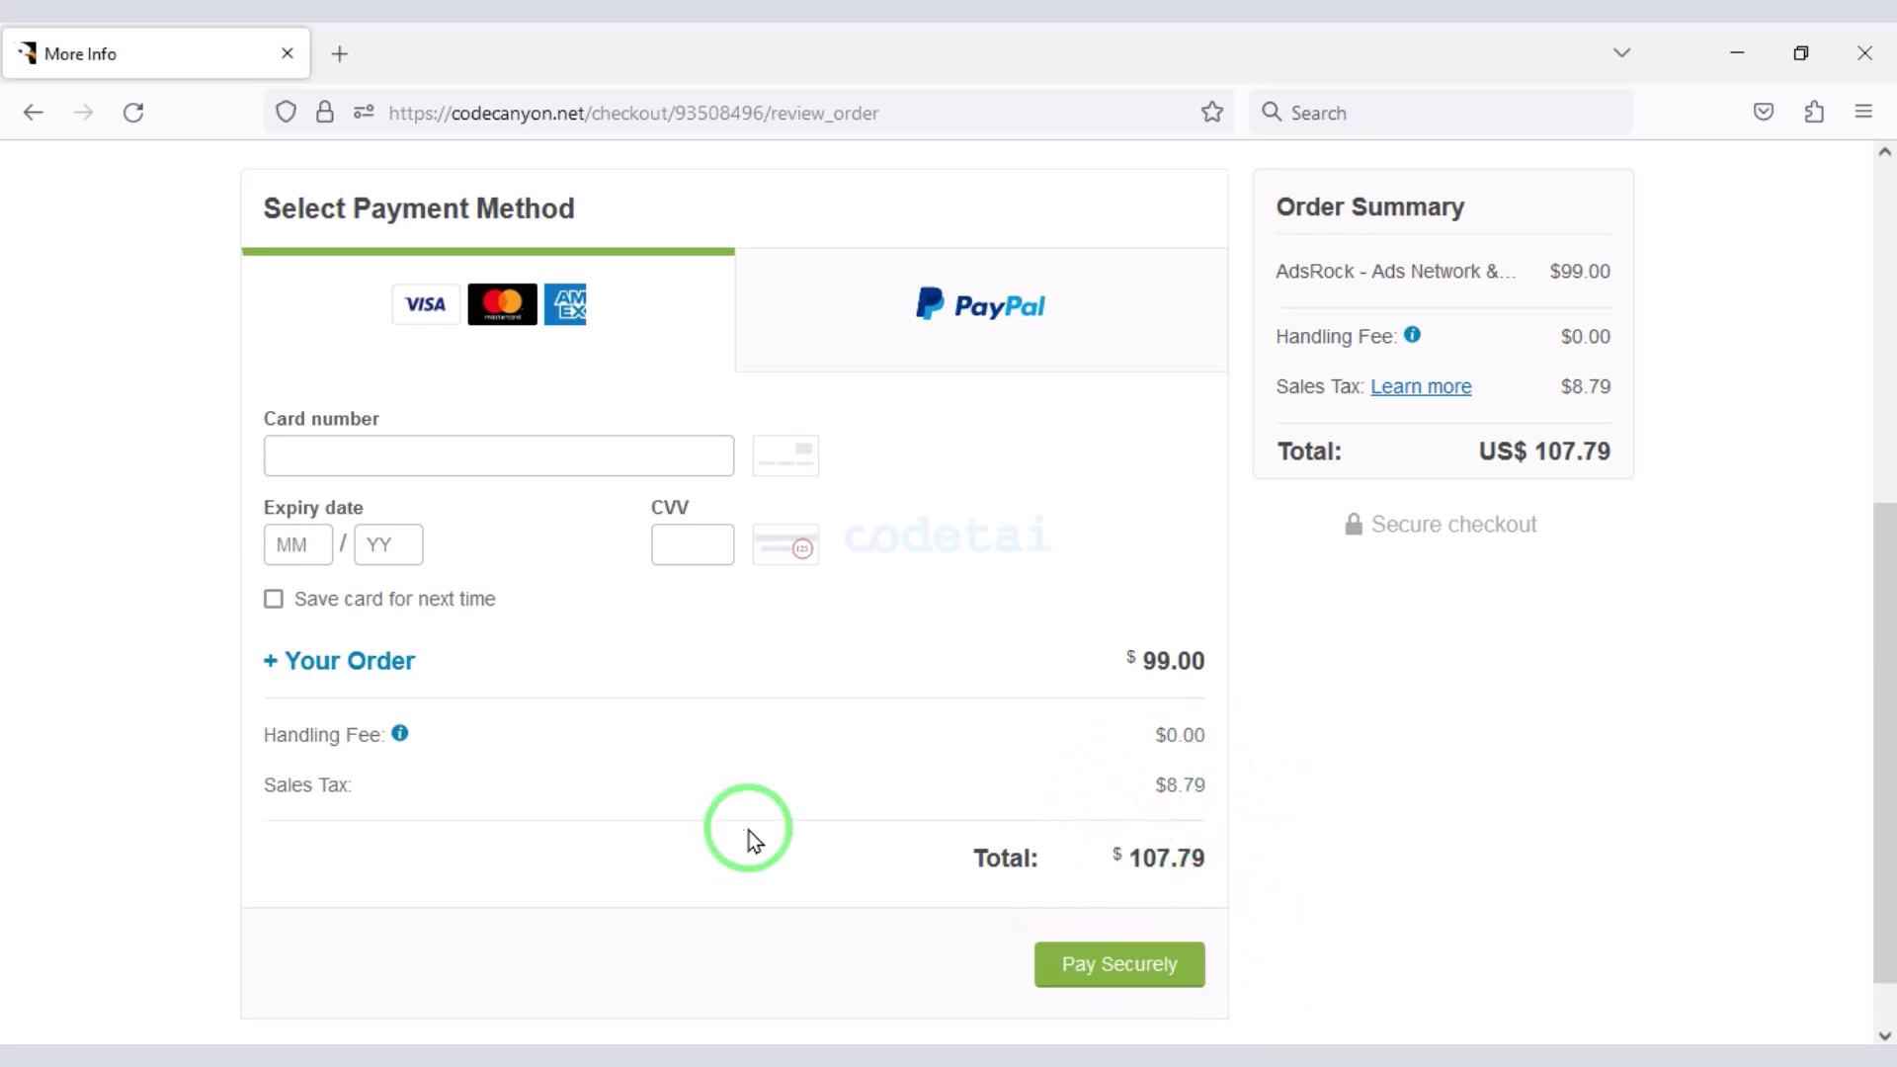
# - Select PayPal as the payment method and proceed to the PayPal login page
pyautogui.click(1034, 314)
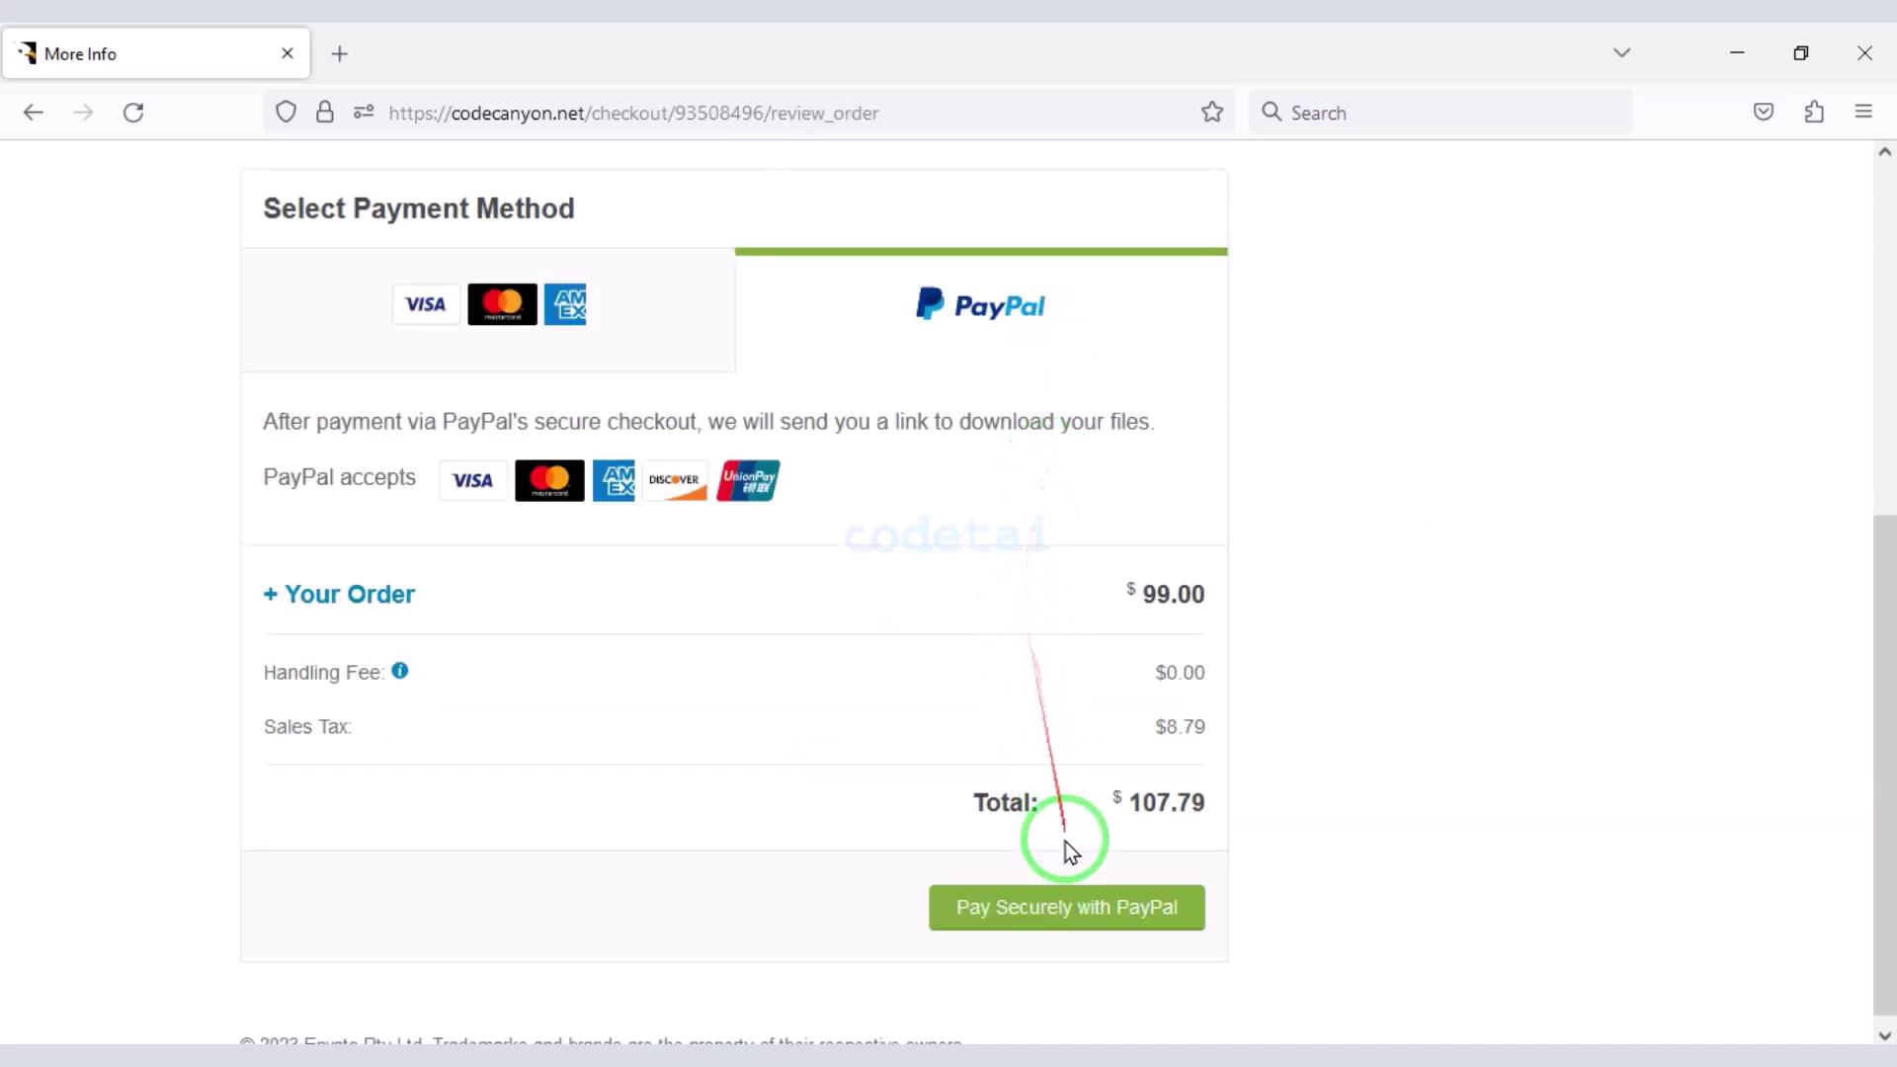
pyautogui.click(1067, 910)
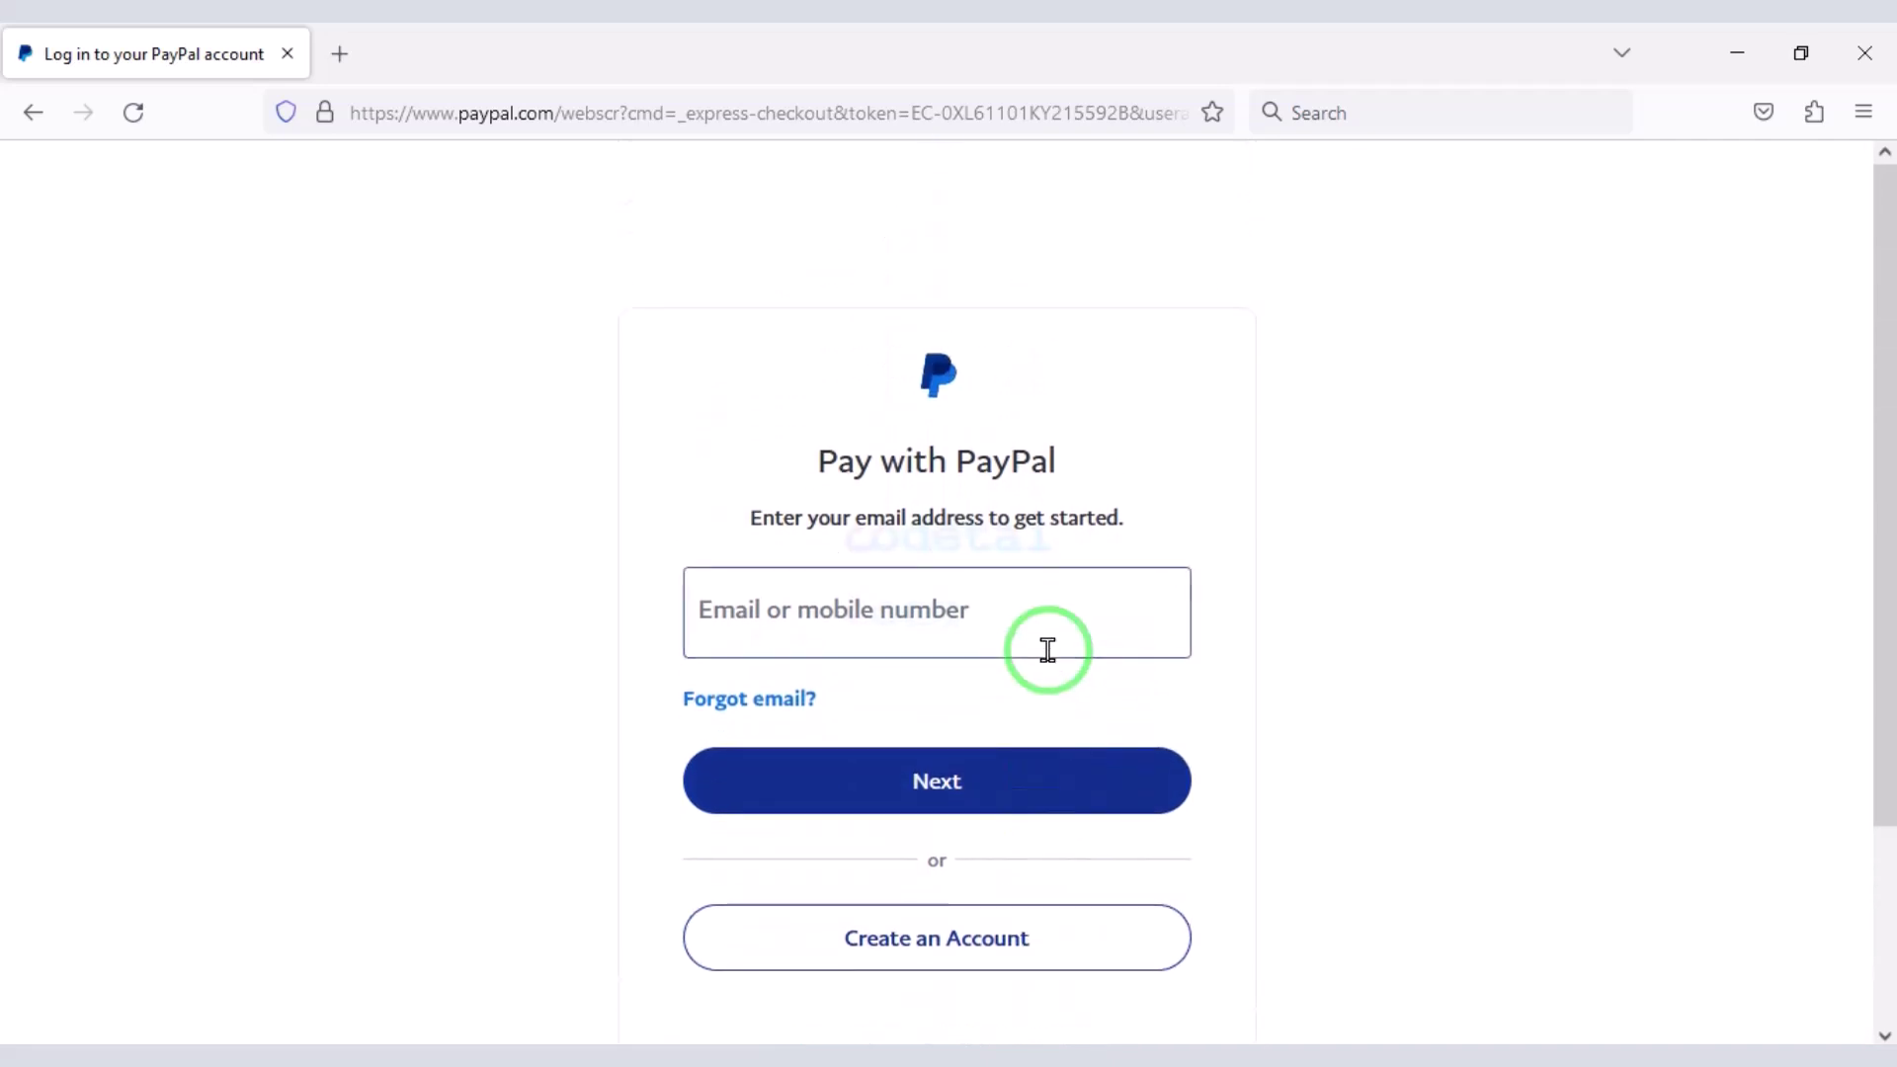
pyautogui.scroll(-3, 1045, 640)
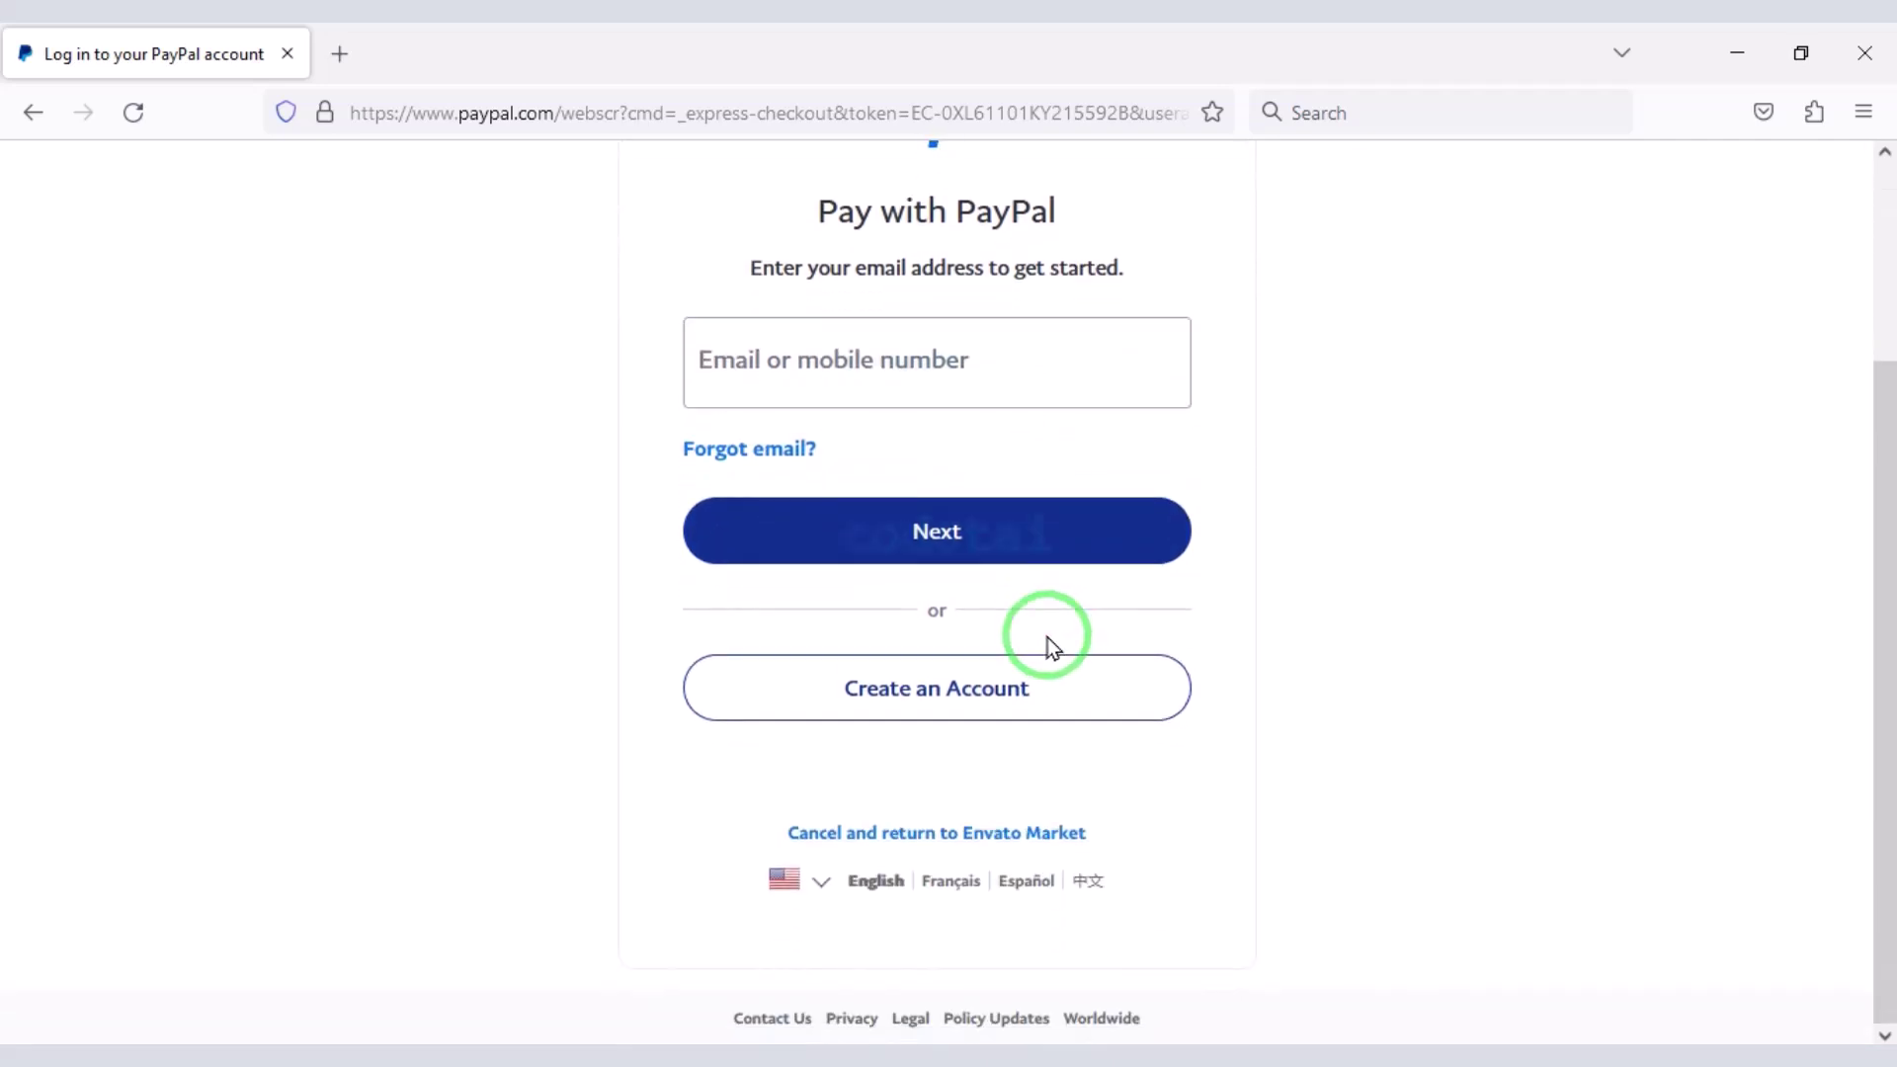
pyautogui.scroll(2, 1050, 640)
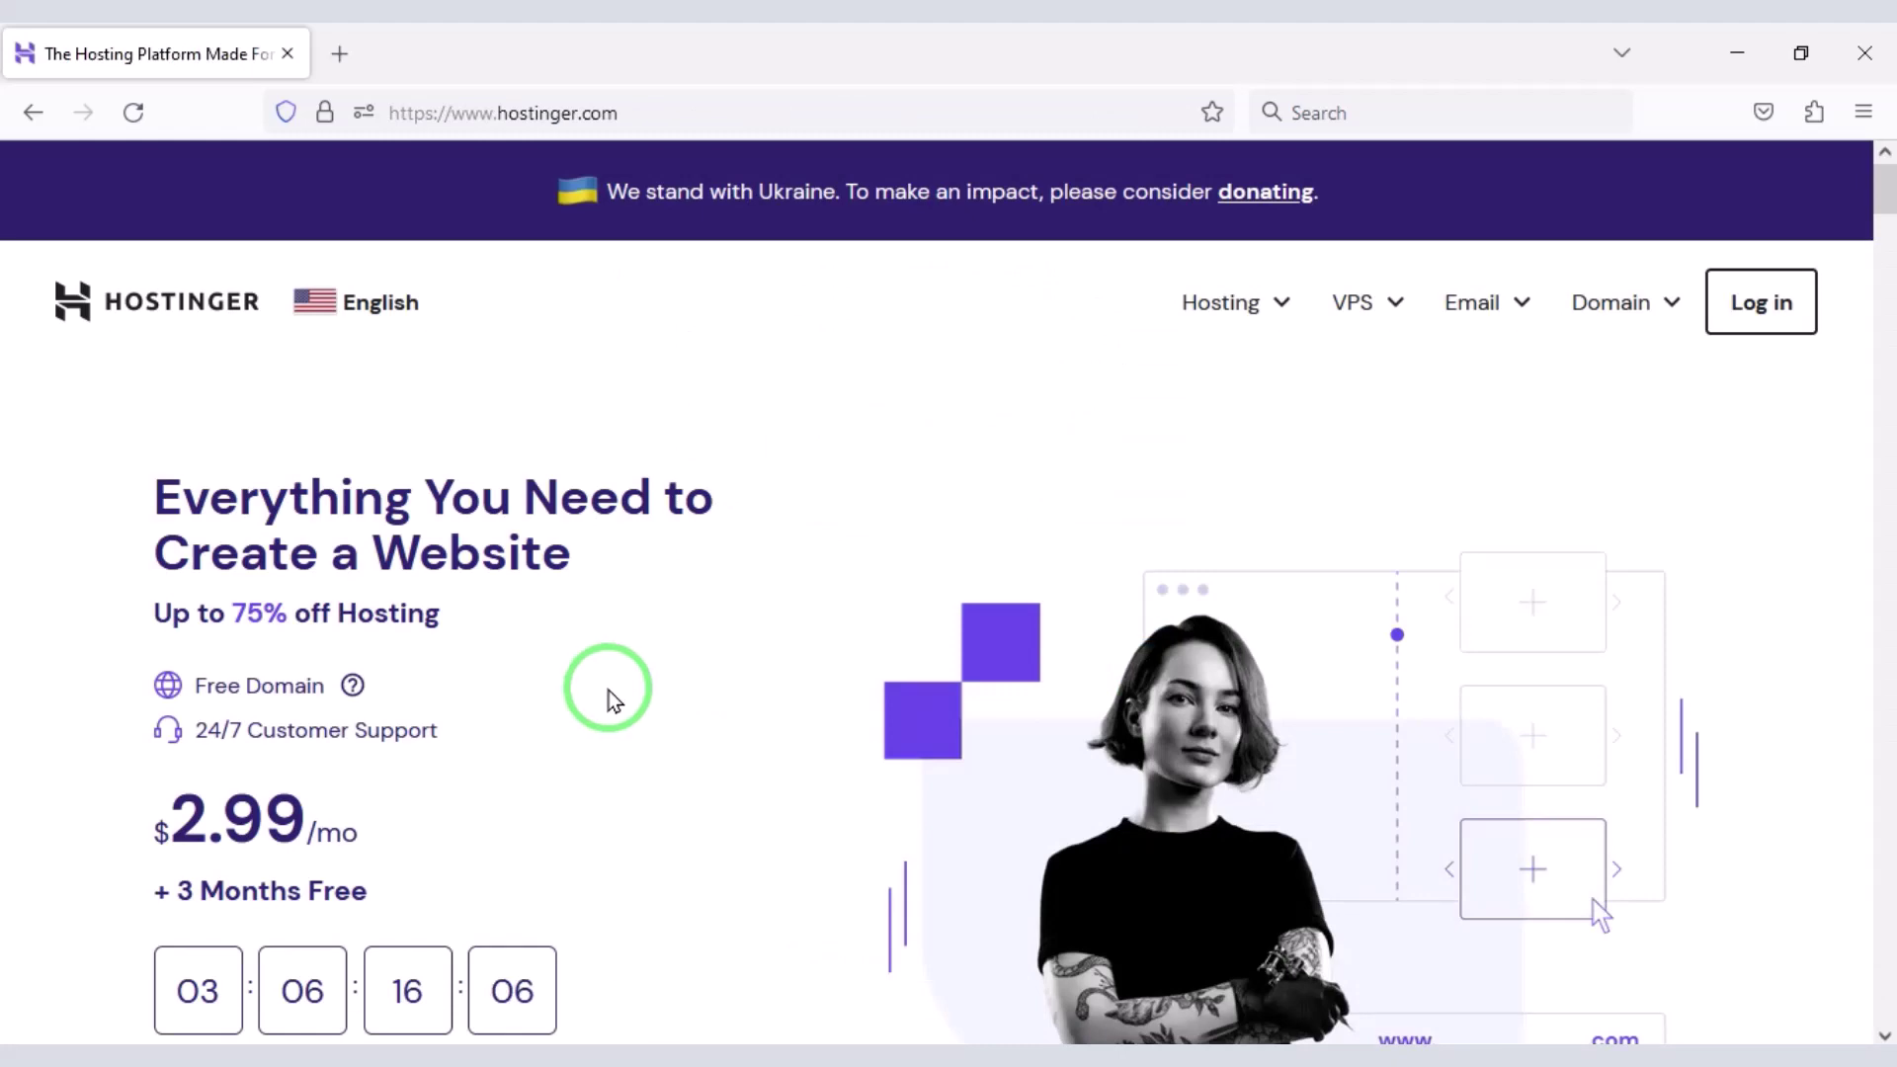
# - Scroll through Hostinger's $2.99/mo homepage offers, then show the Hosting menu's hosting types
pyautogui.scroll(-2, 613, 699)
pyautogui.scroll(1, 613, 699)
pyautogui.scroll(-1, 613, 699)
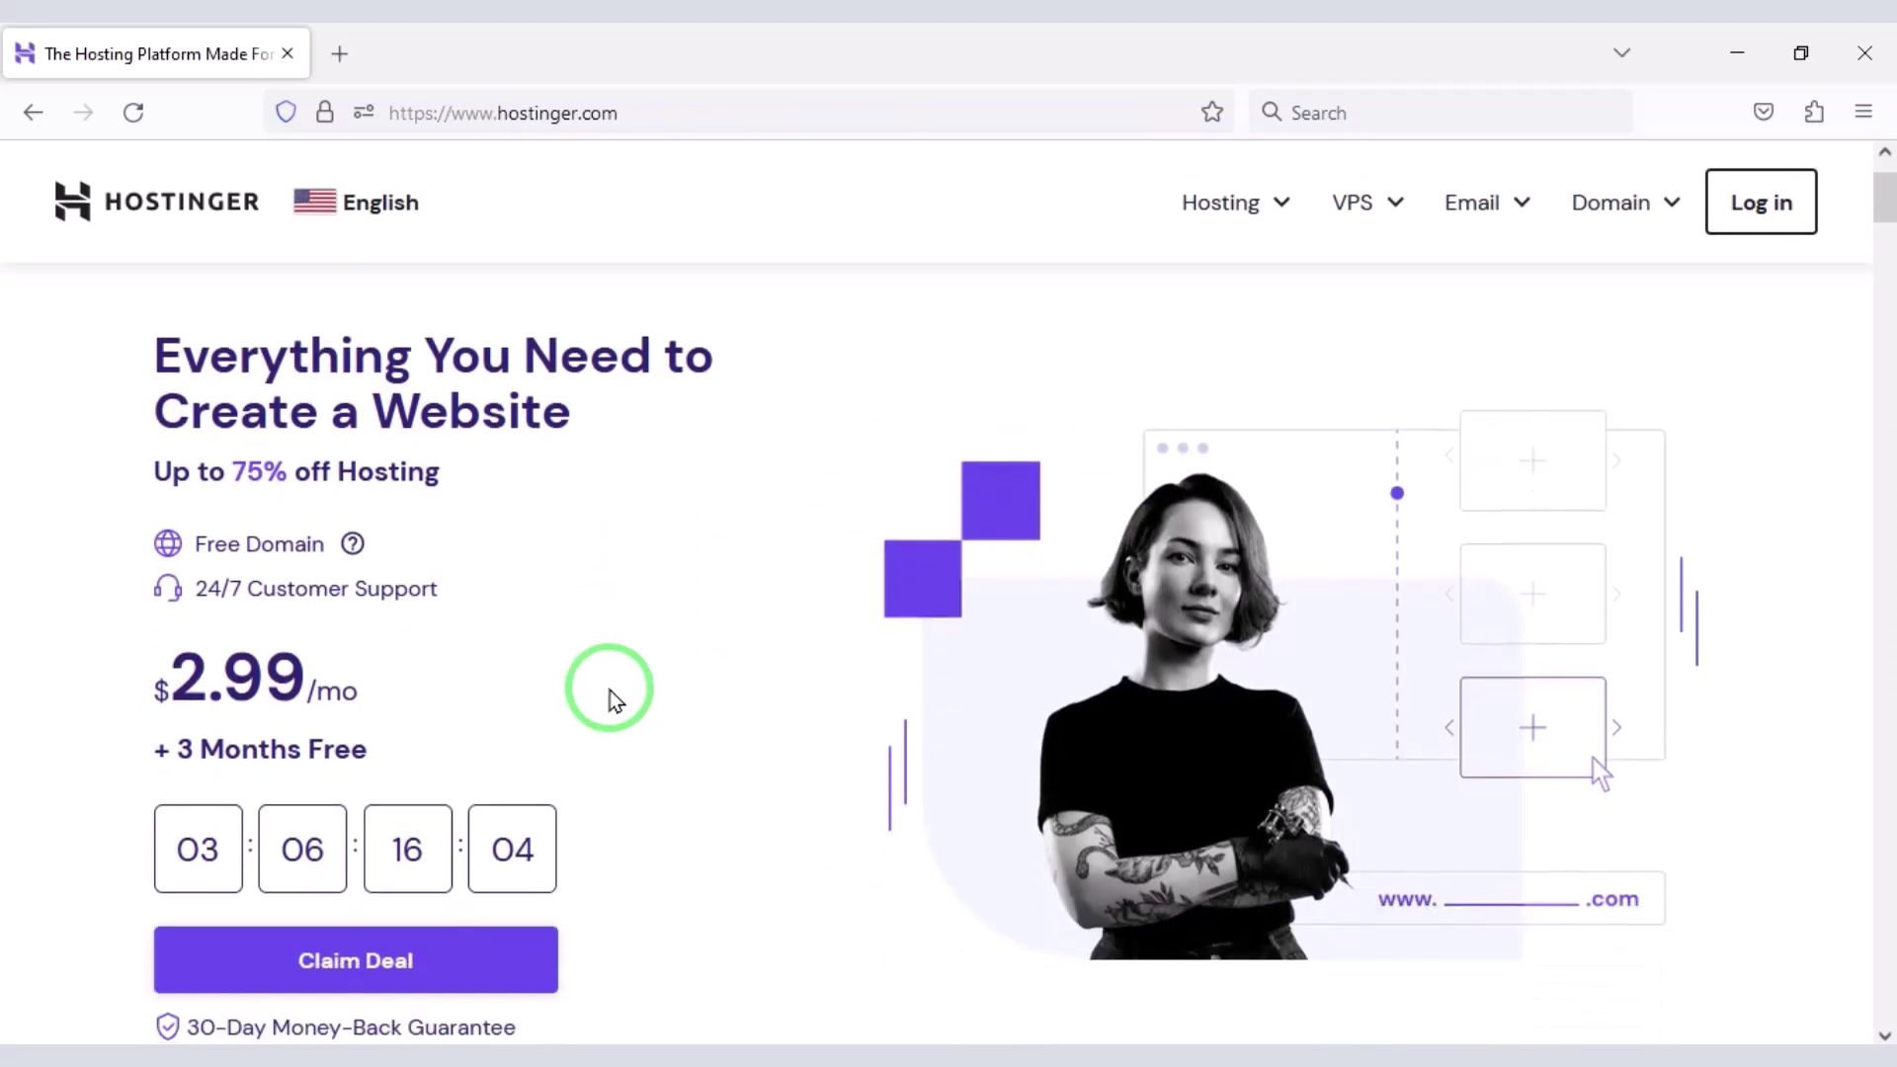
pyautogui.scroll(-10, 611, 702)
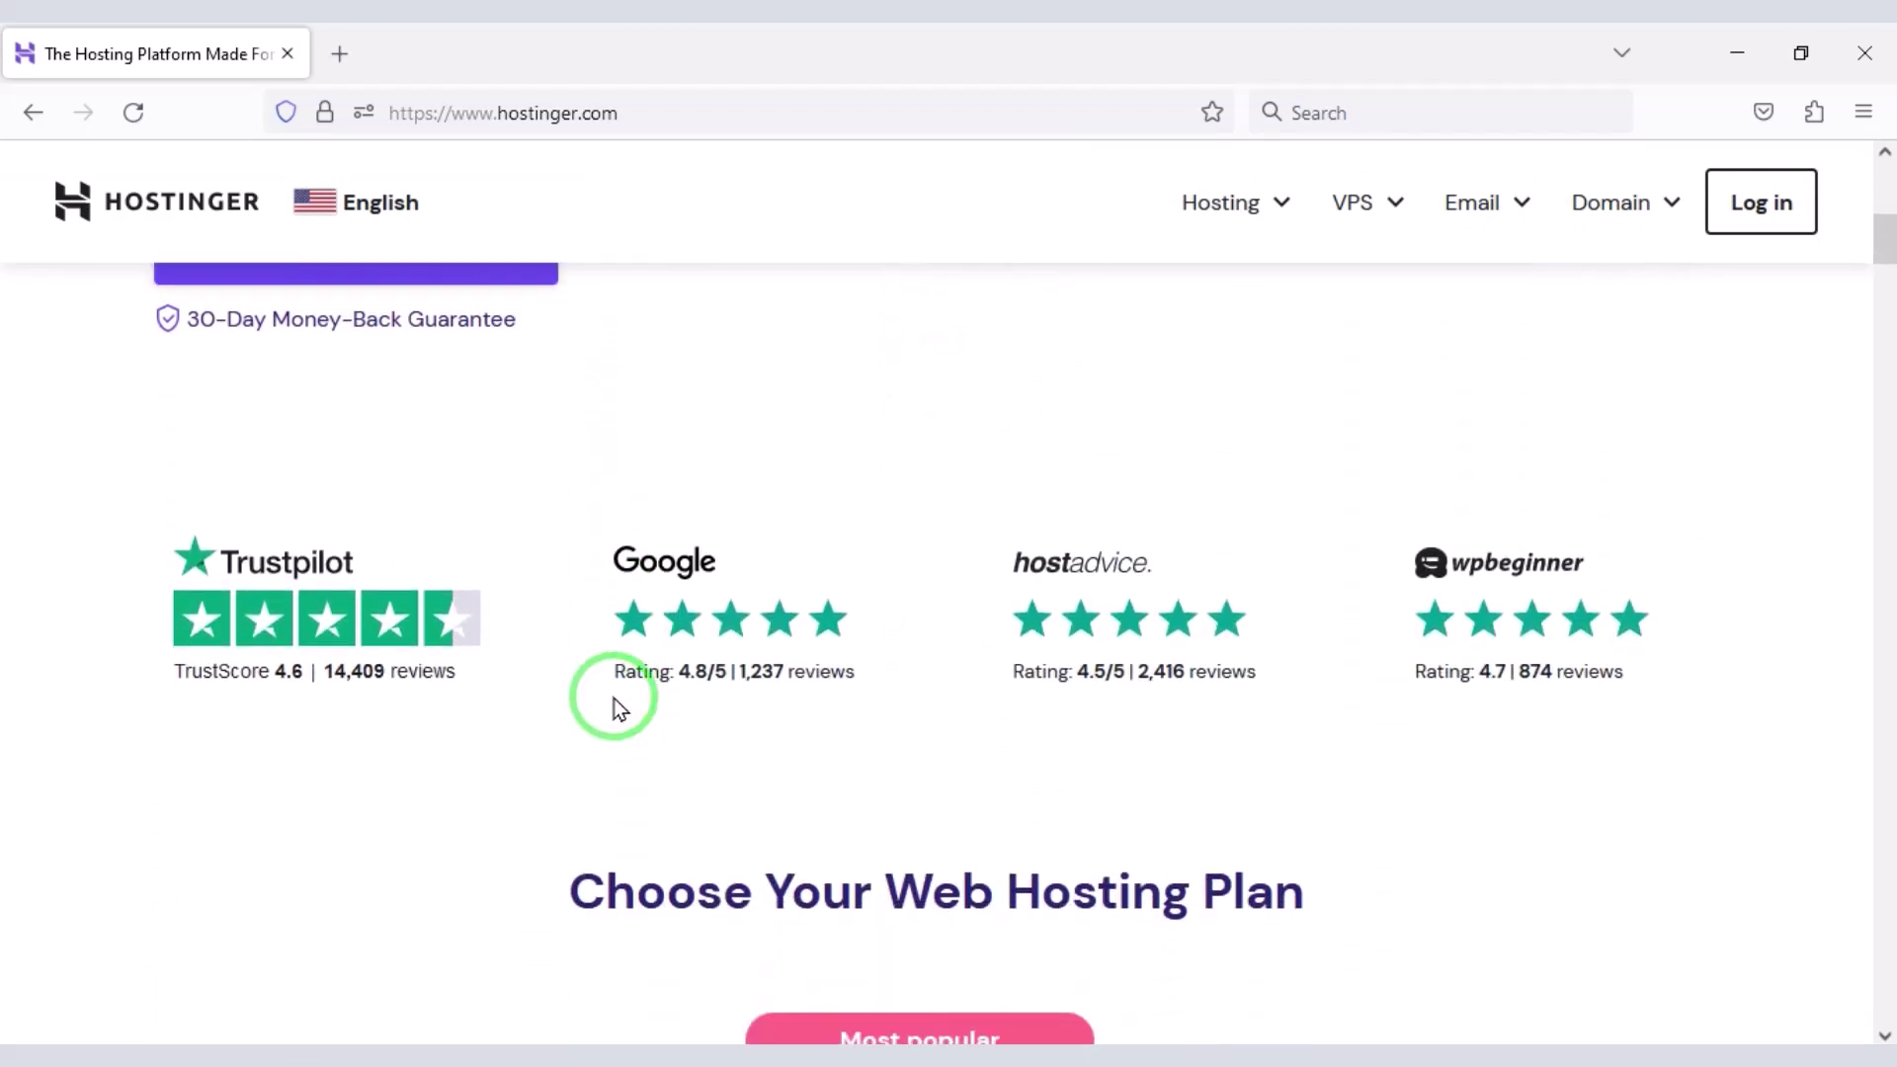
pyautogui.scroll(-5, 614, 699)
pyautogui.scroll(-8, 622, 707)
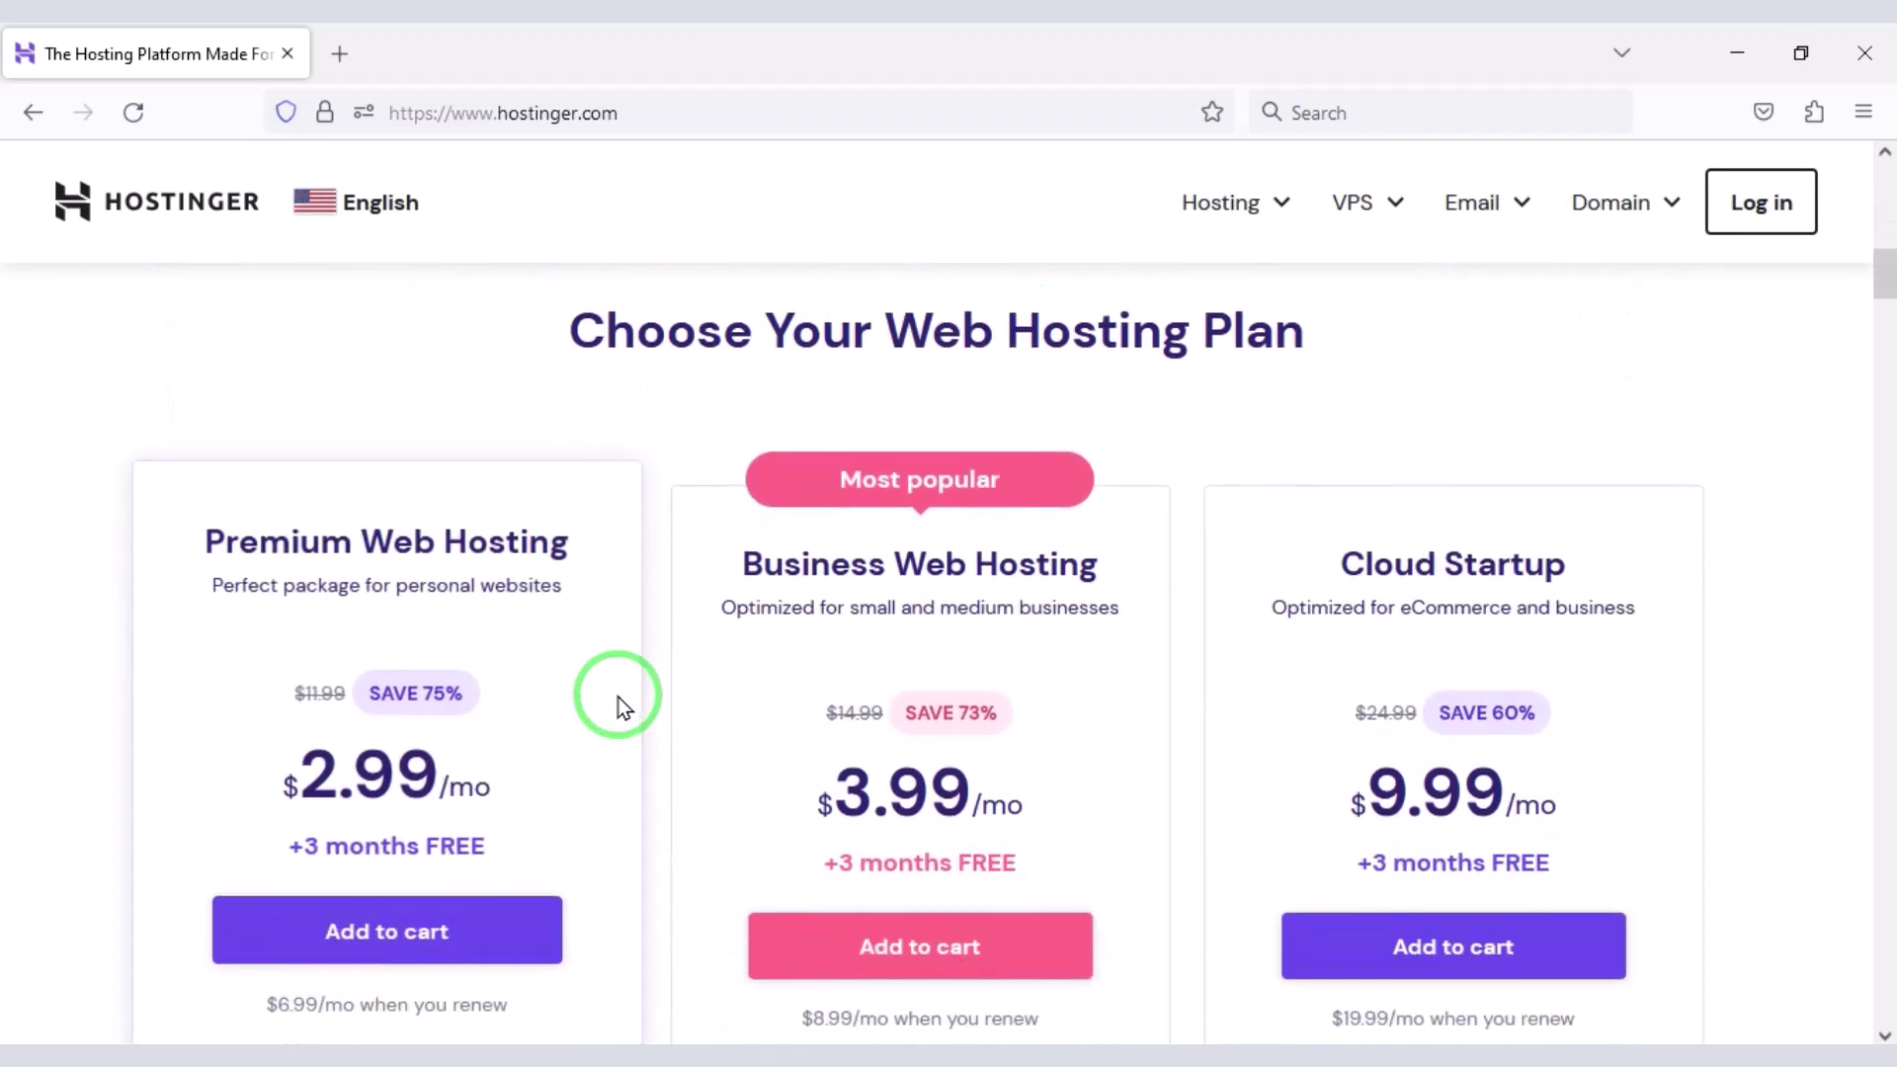
pyautogui.scroll(-9, 652, 713)
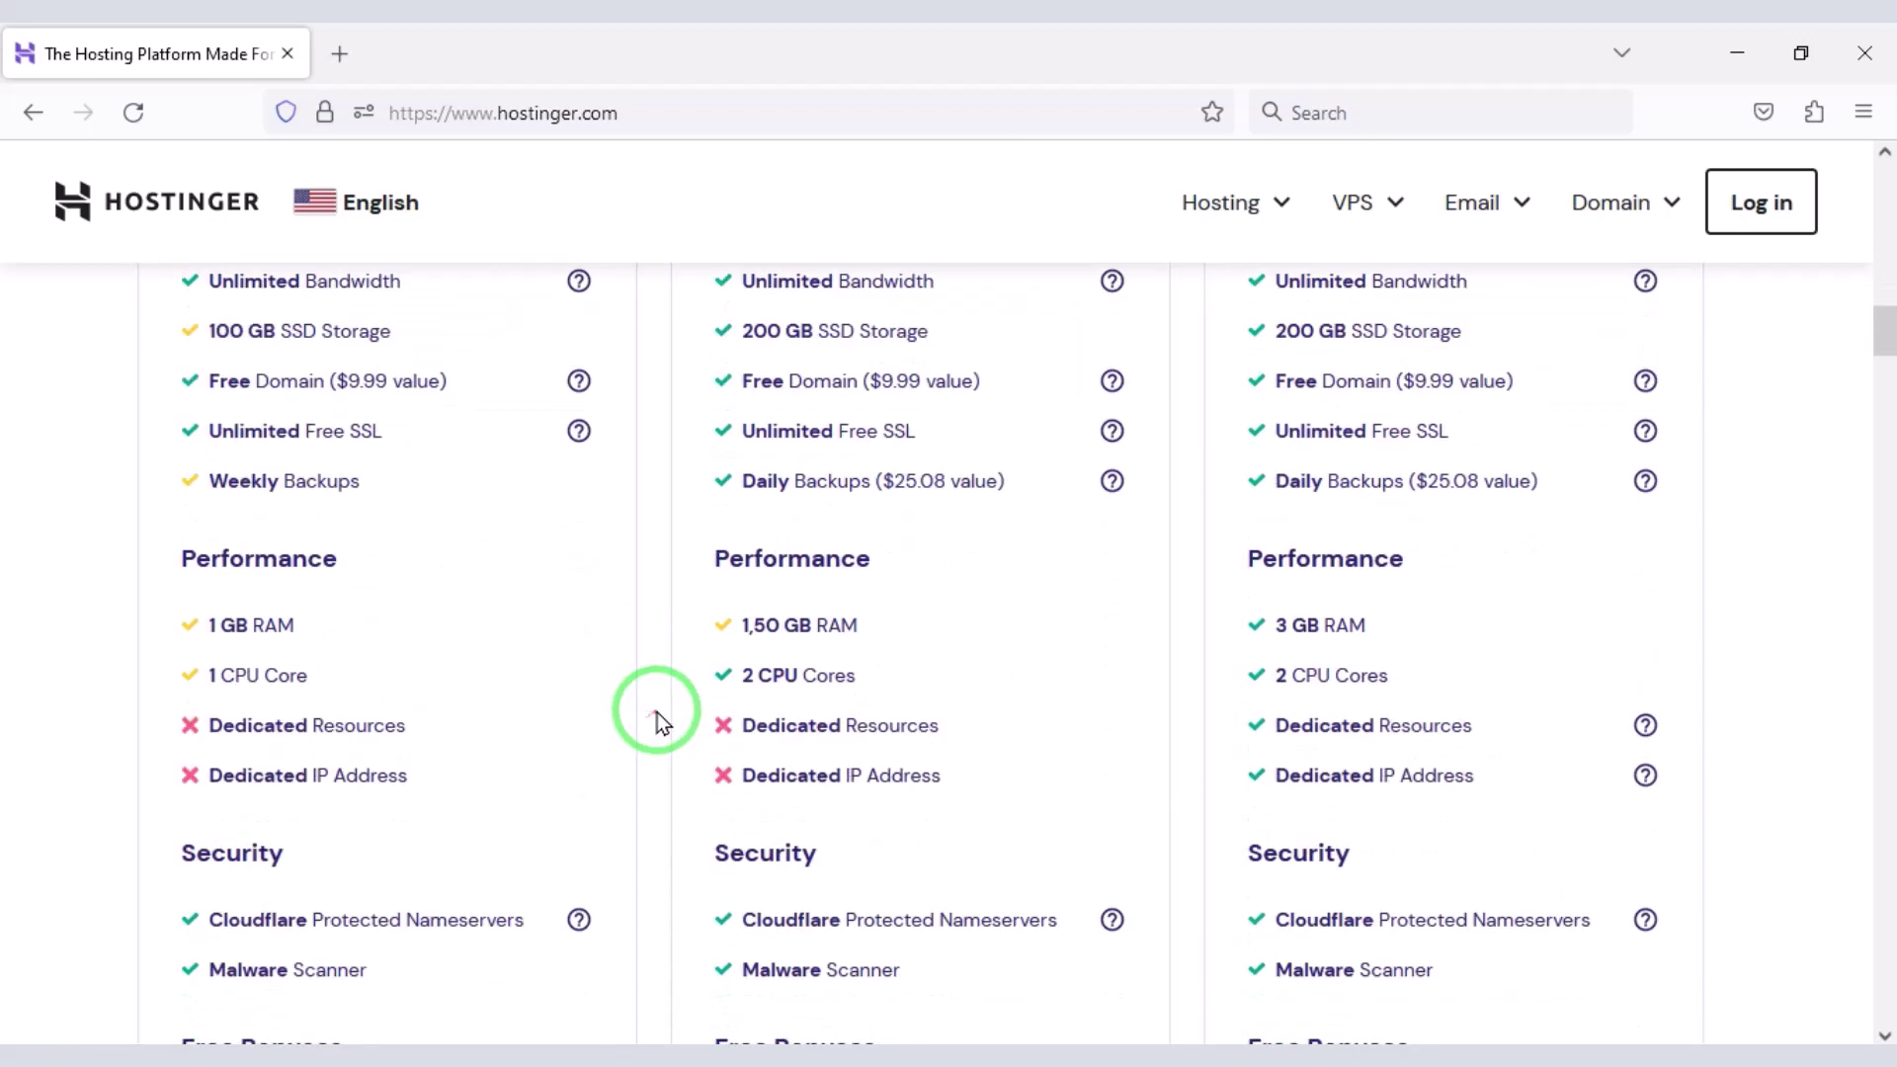
pyautogui.scroll(-10, 657, 712)
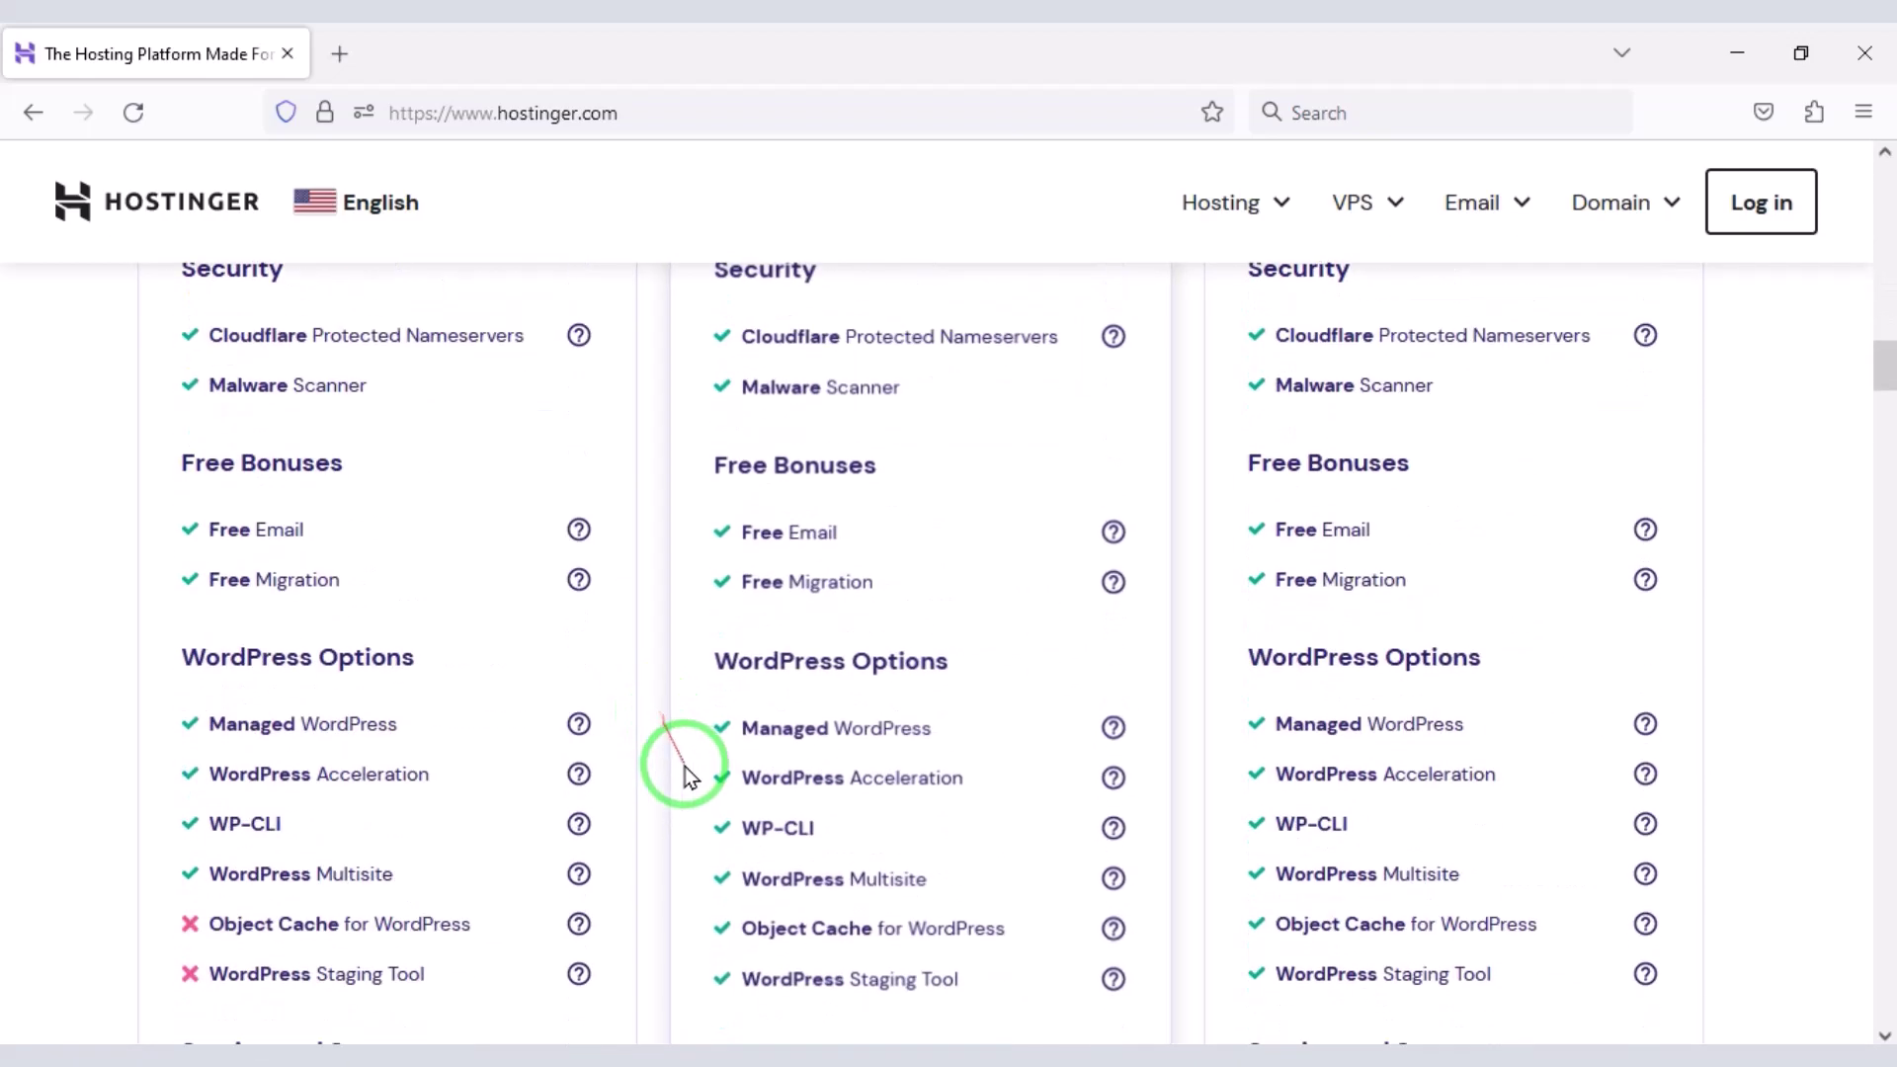
pyautogui.scroll(-3, 682, 753)
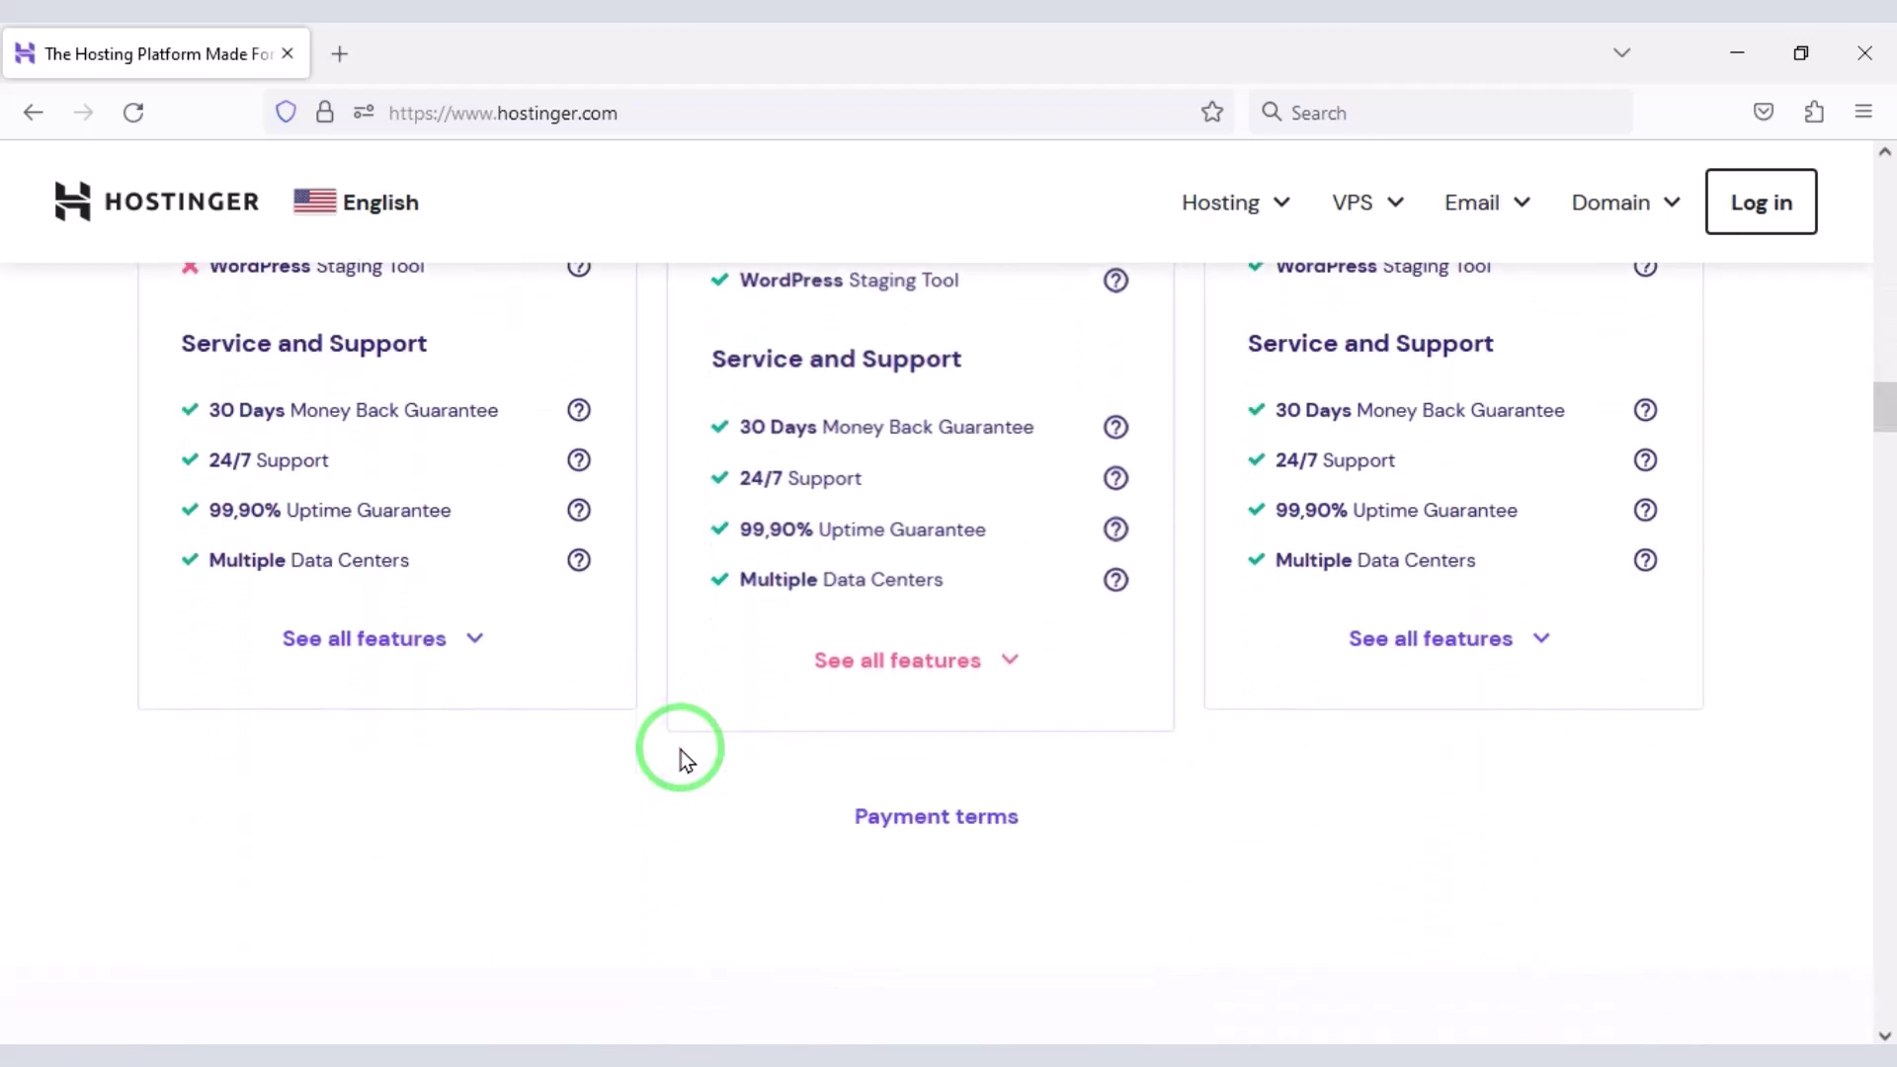
pyautogui.scroll(-12, 682, 754)
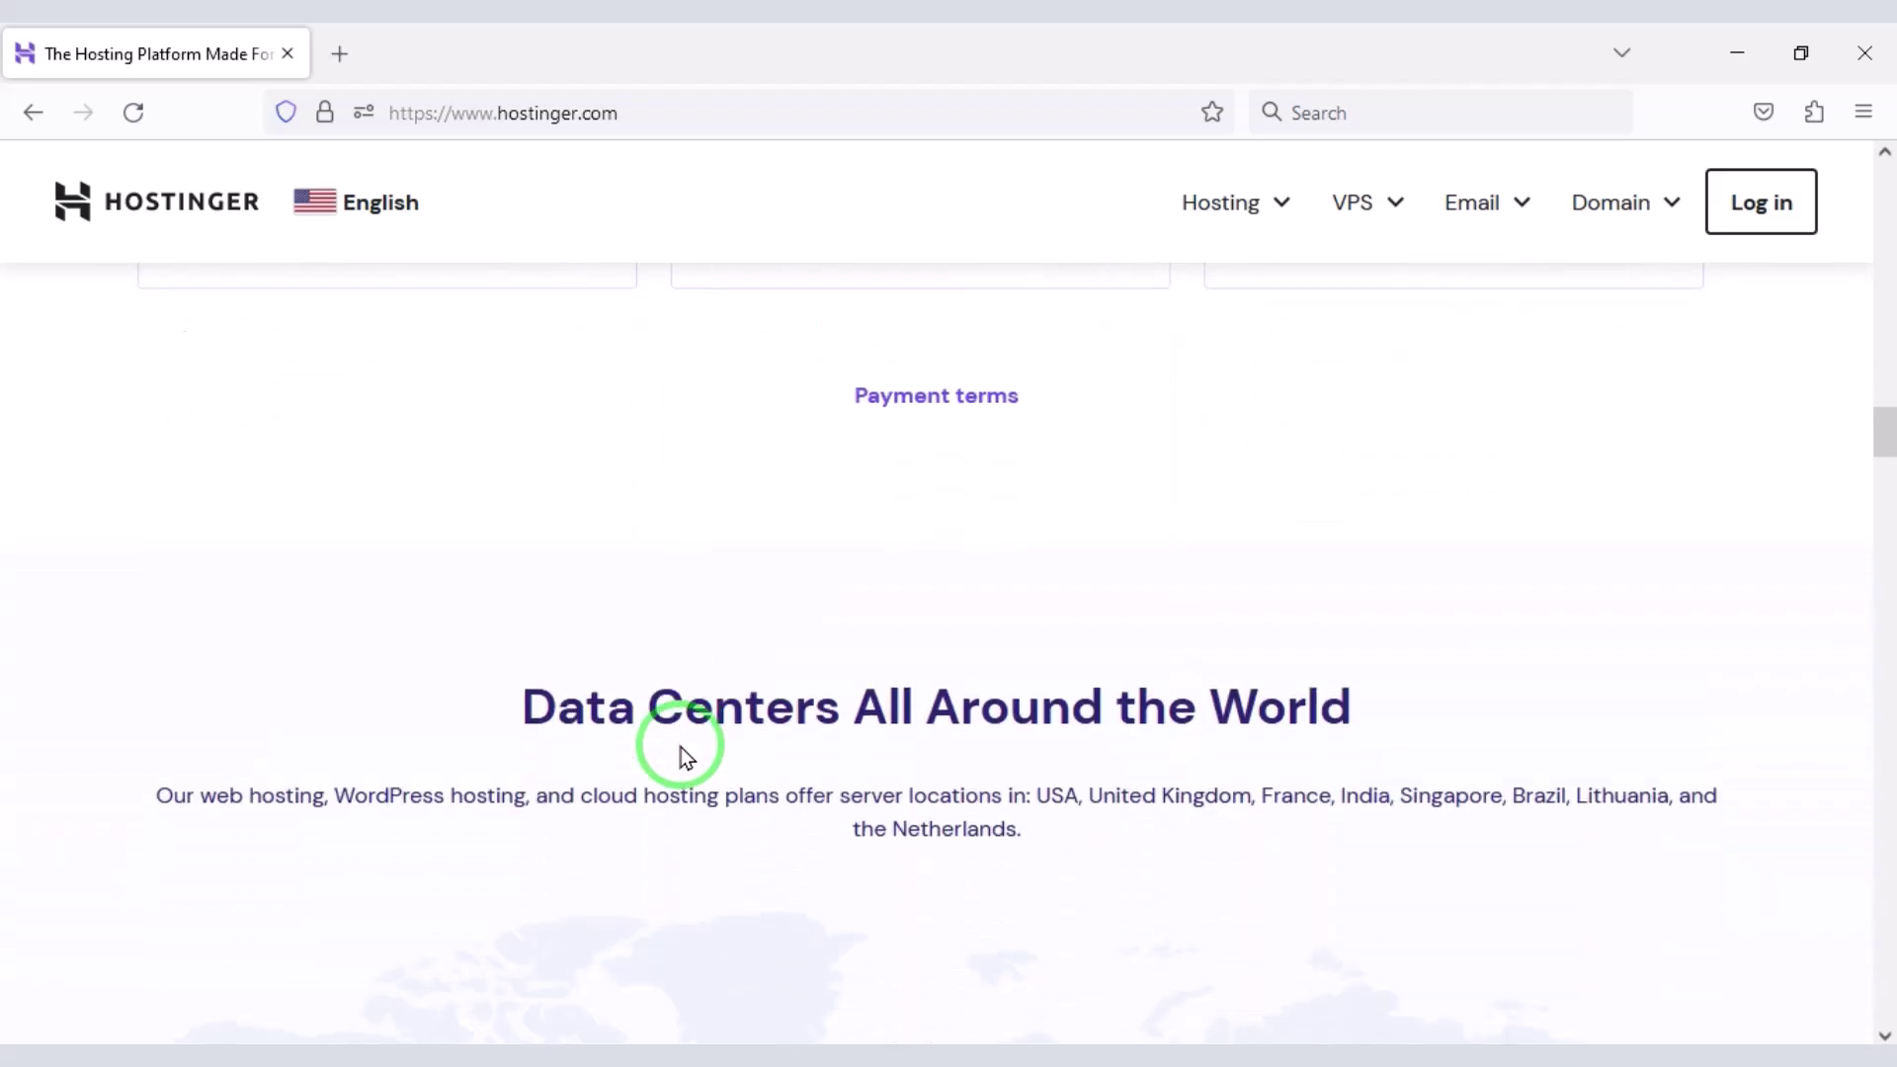
pyautogui.scroll(-6, 682, 753)
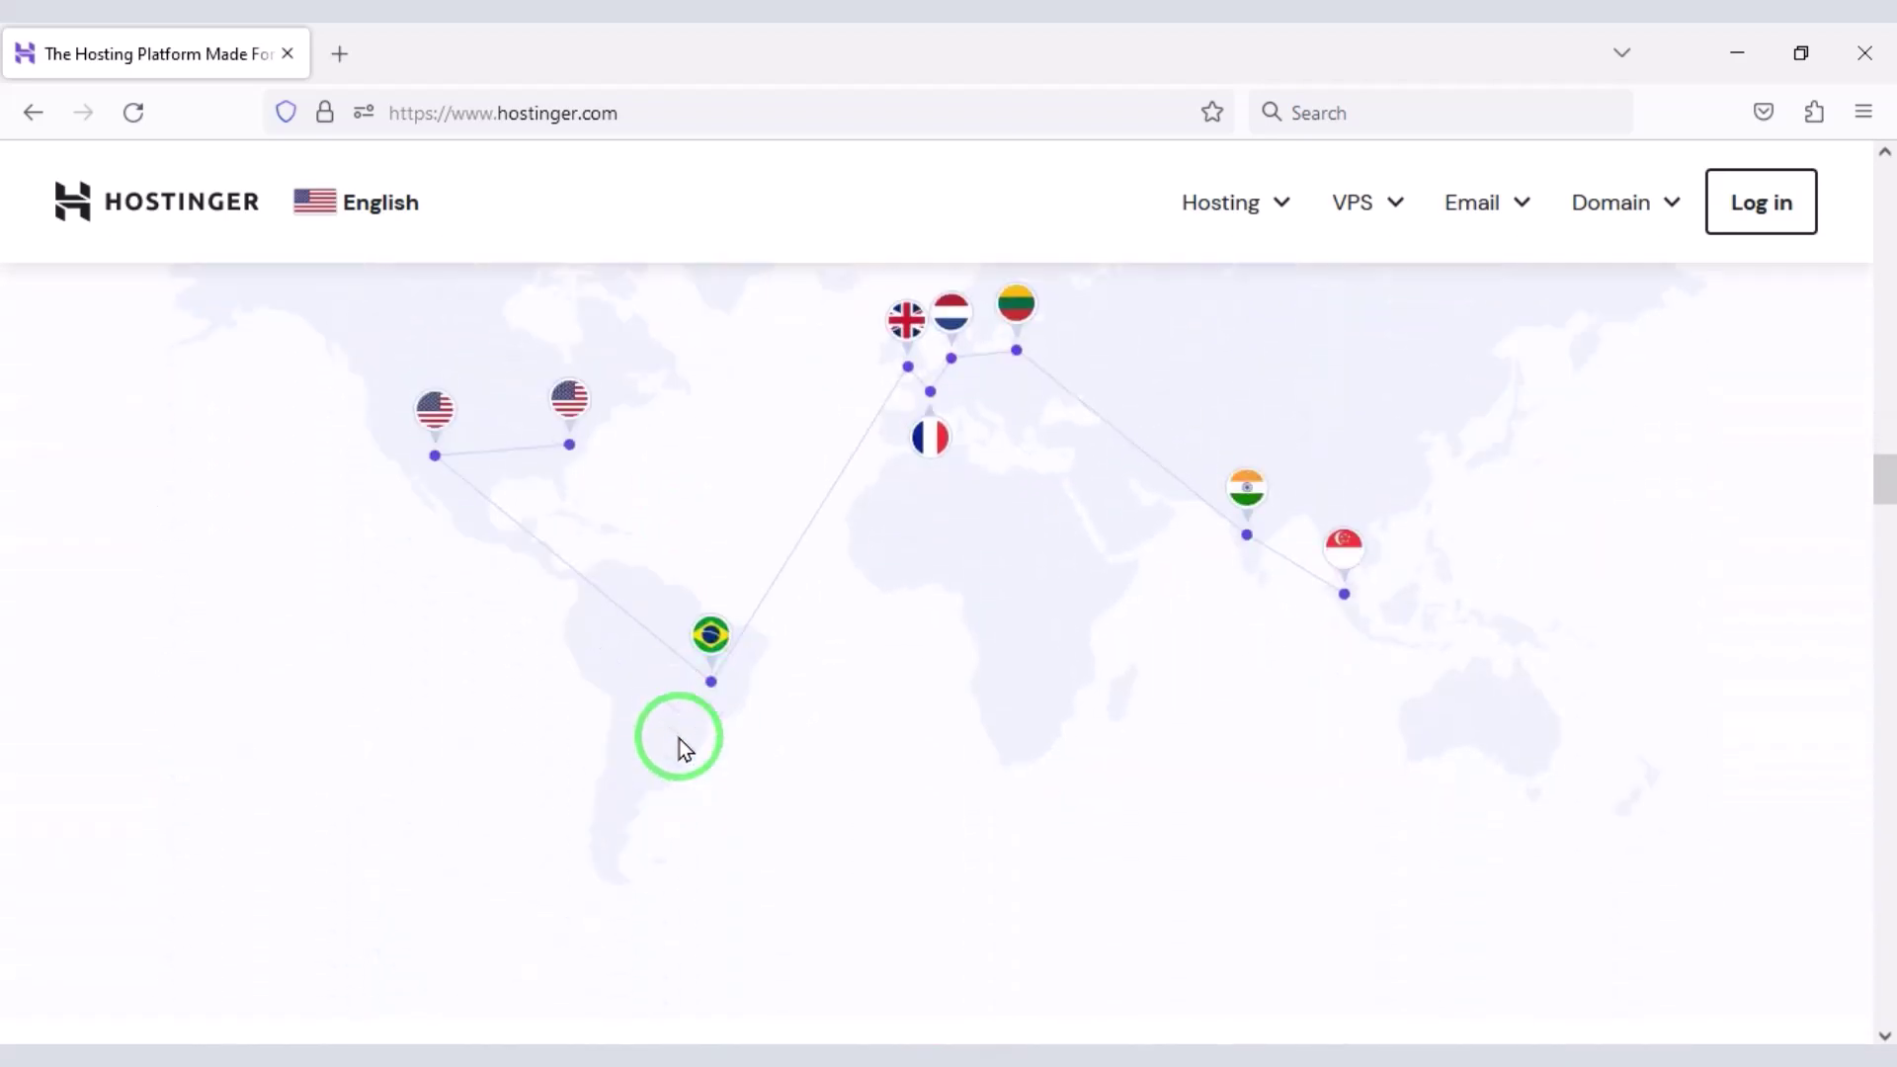
pyautogui.scroll(-18, 1033, 751)
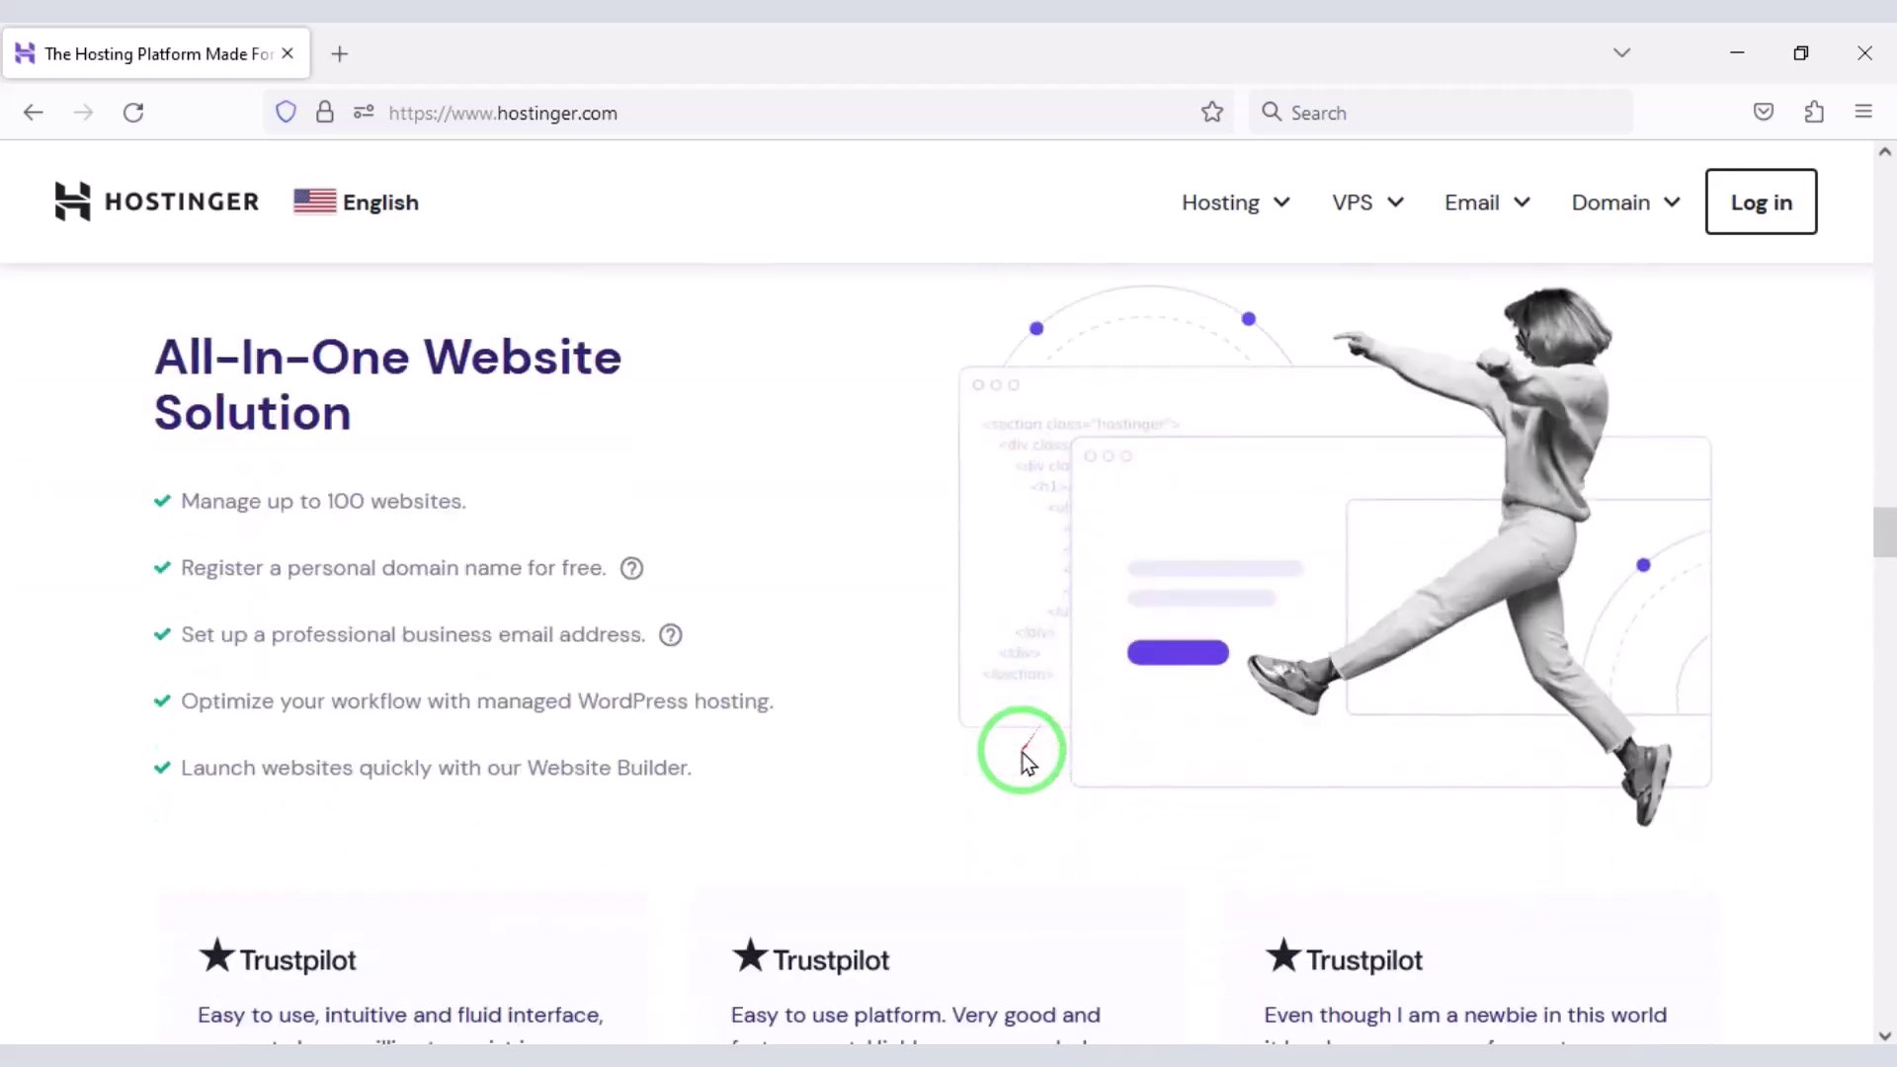
pyautogui.scroll(4, 1019, 755)
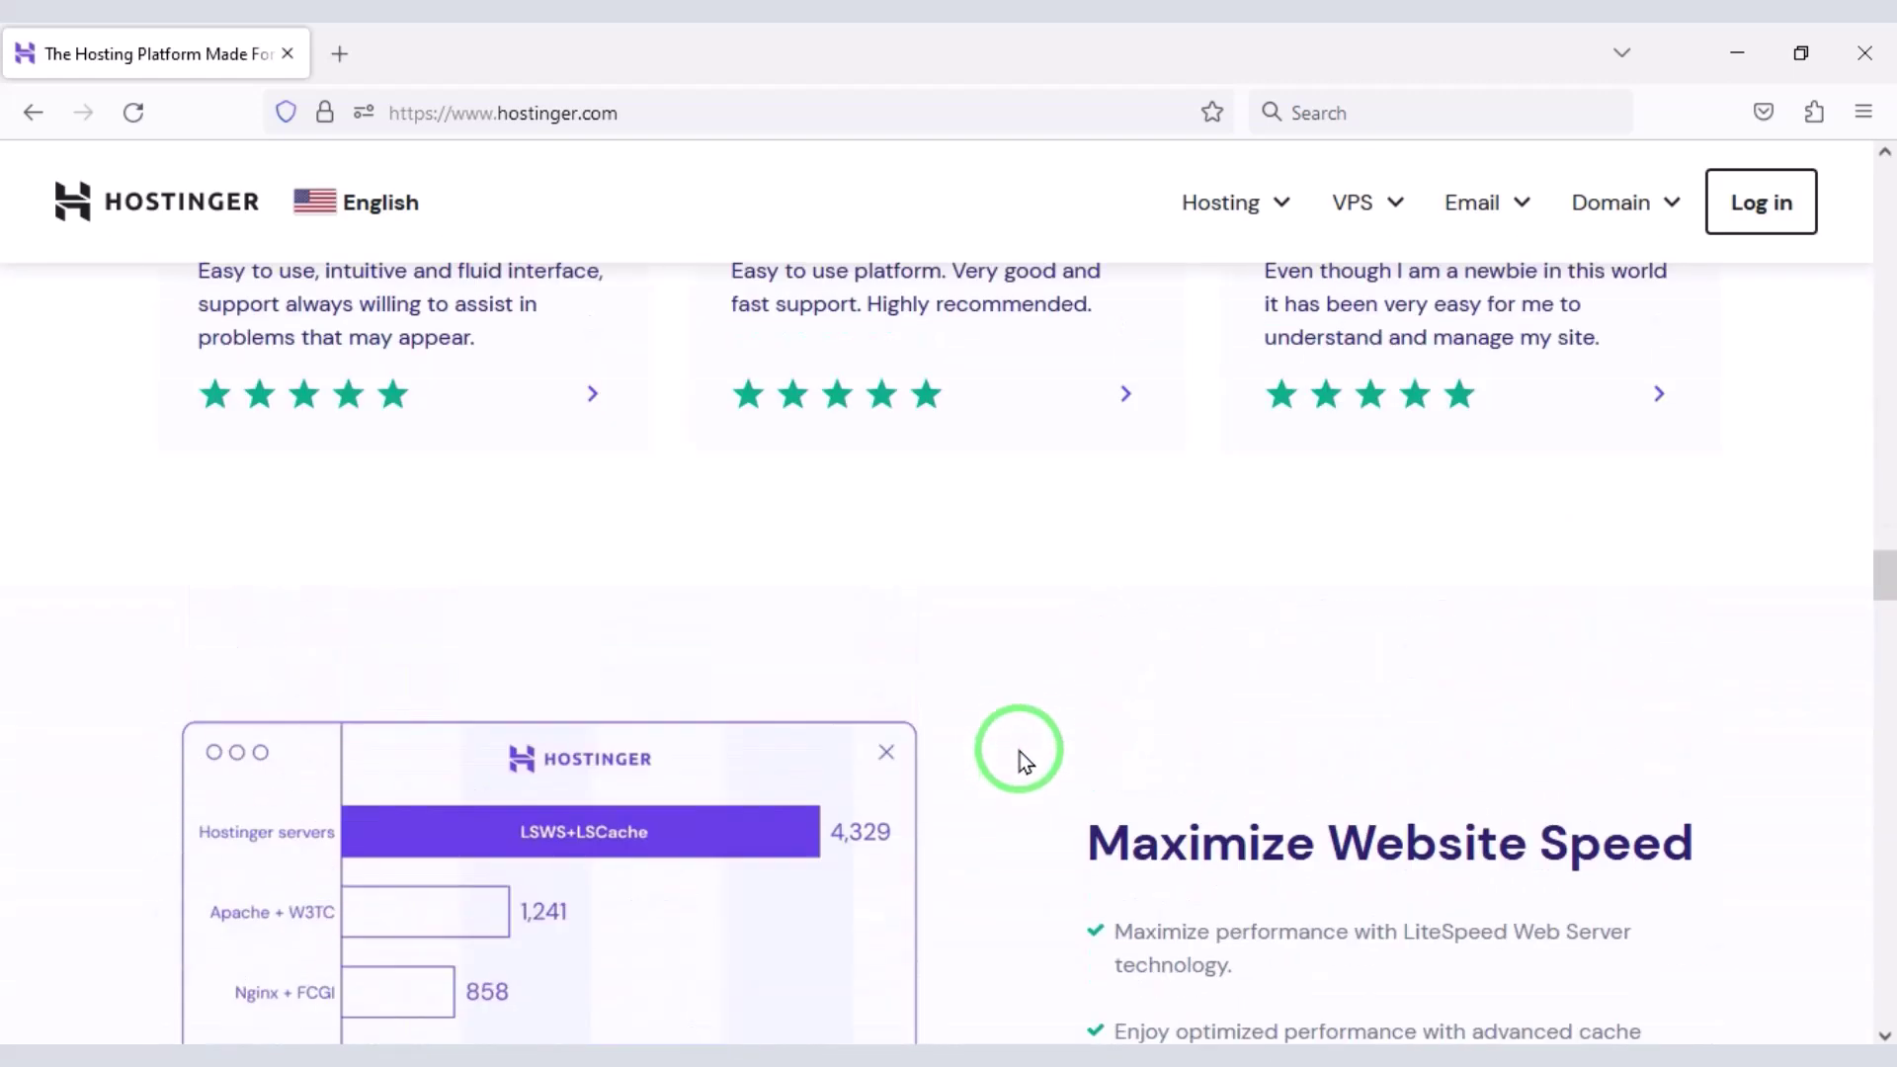
pyautogui.scroll(-17, 1020, 753)
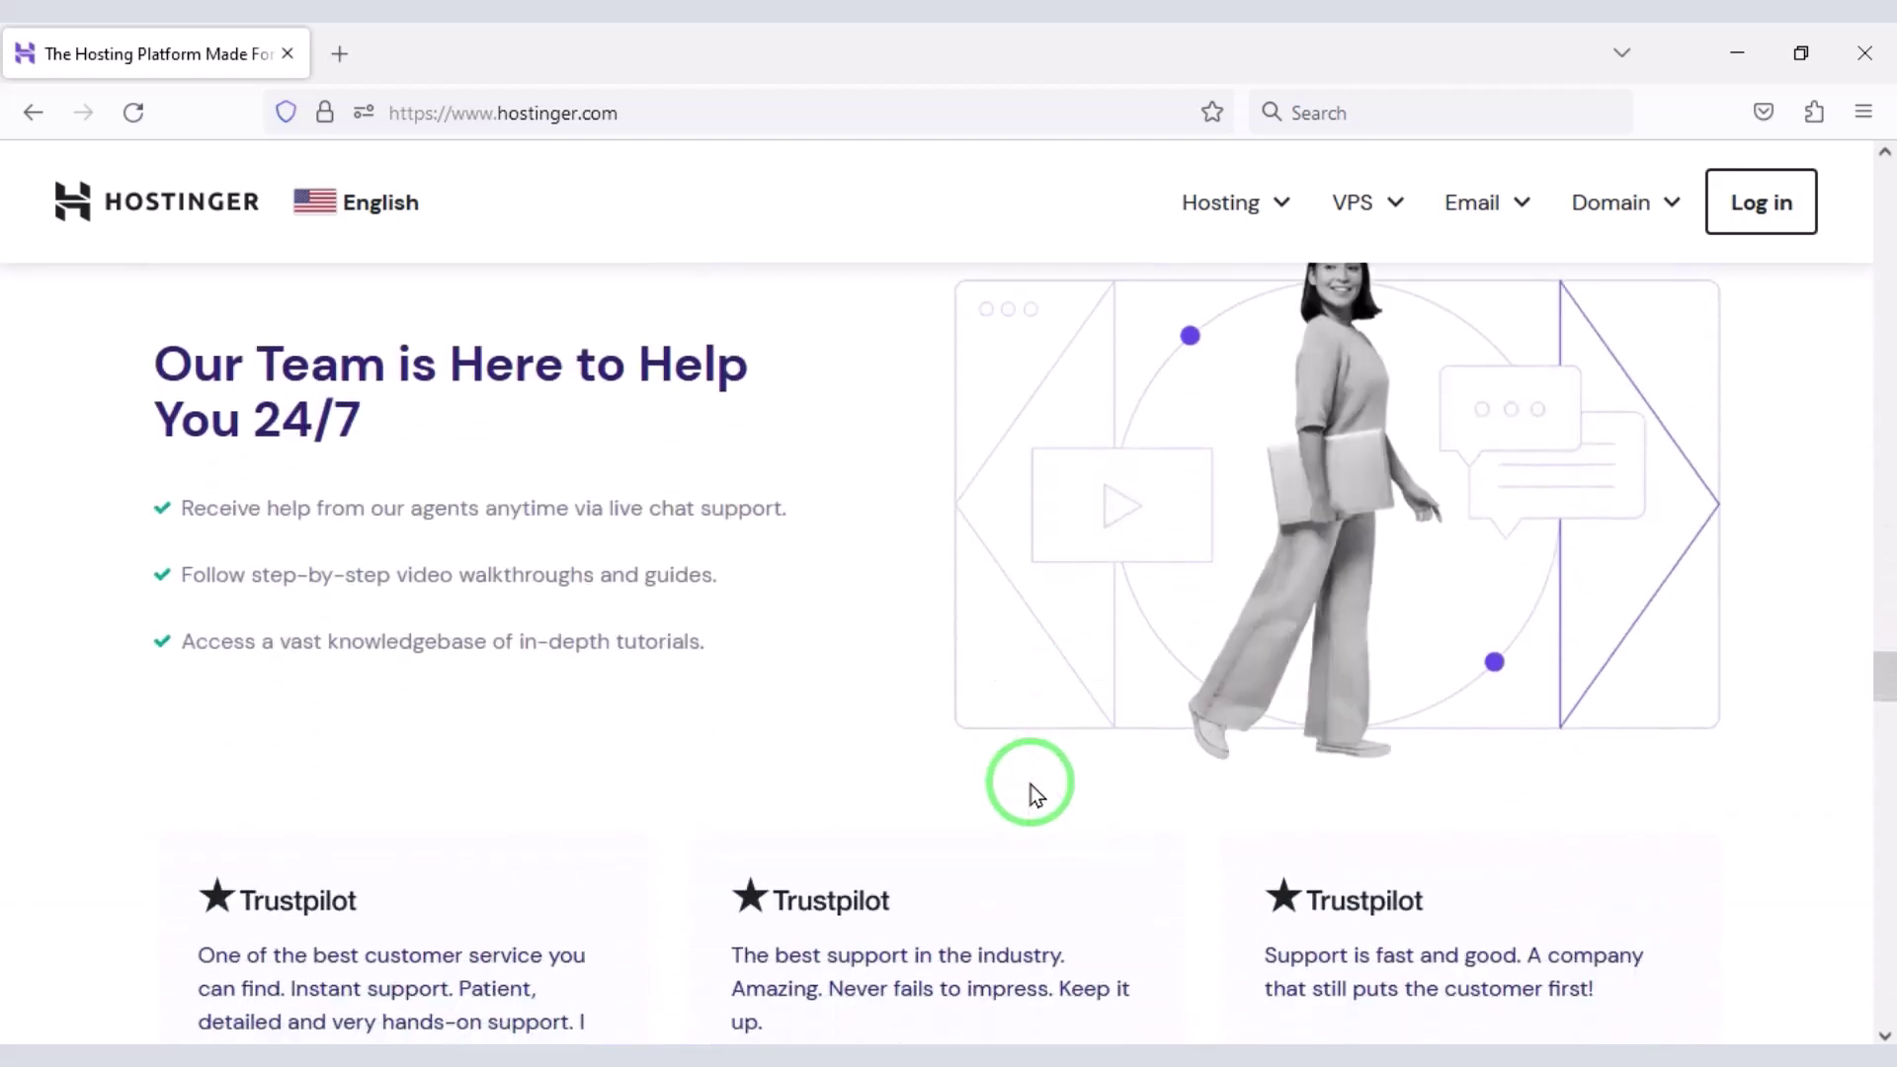
pyautogui.scroll(-20, 1029, 784)
pyautogui.scroll(13, 875, 781)
pyautogui.scroll(10, 875, 775)
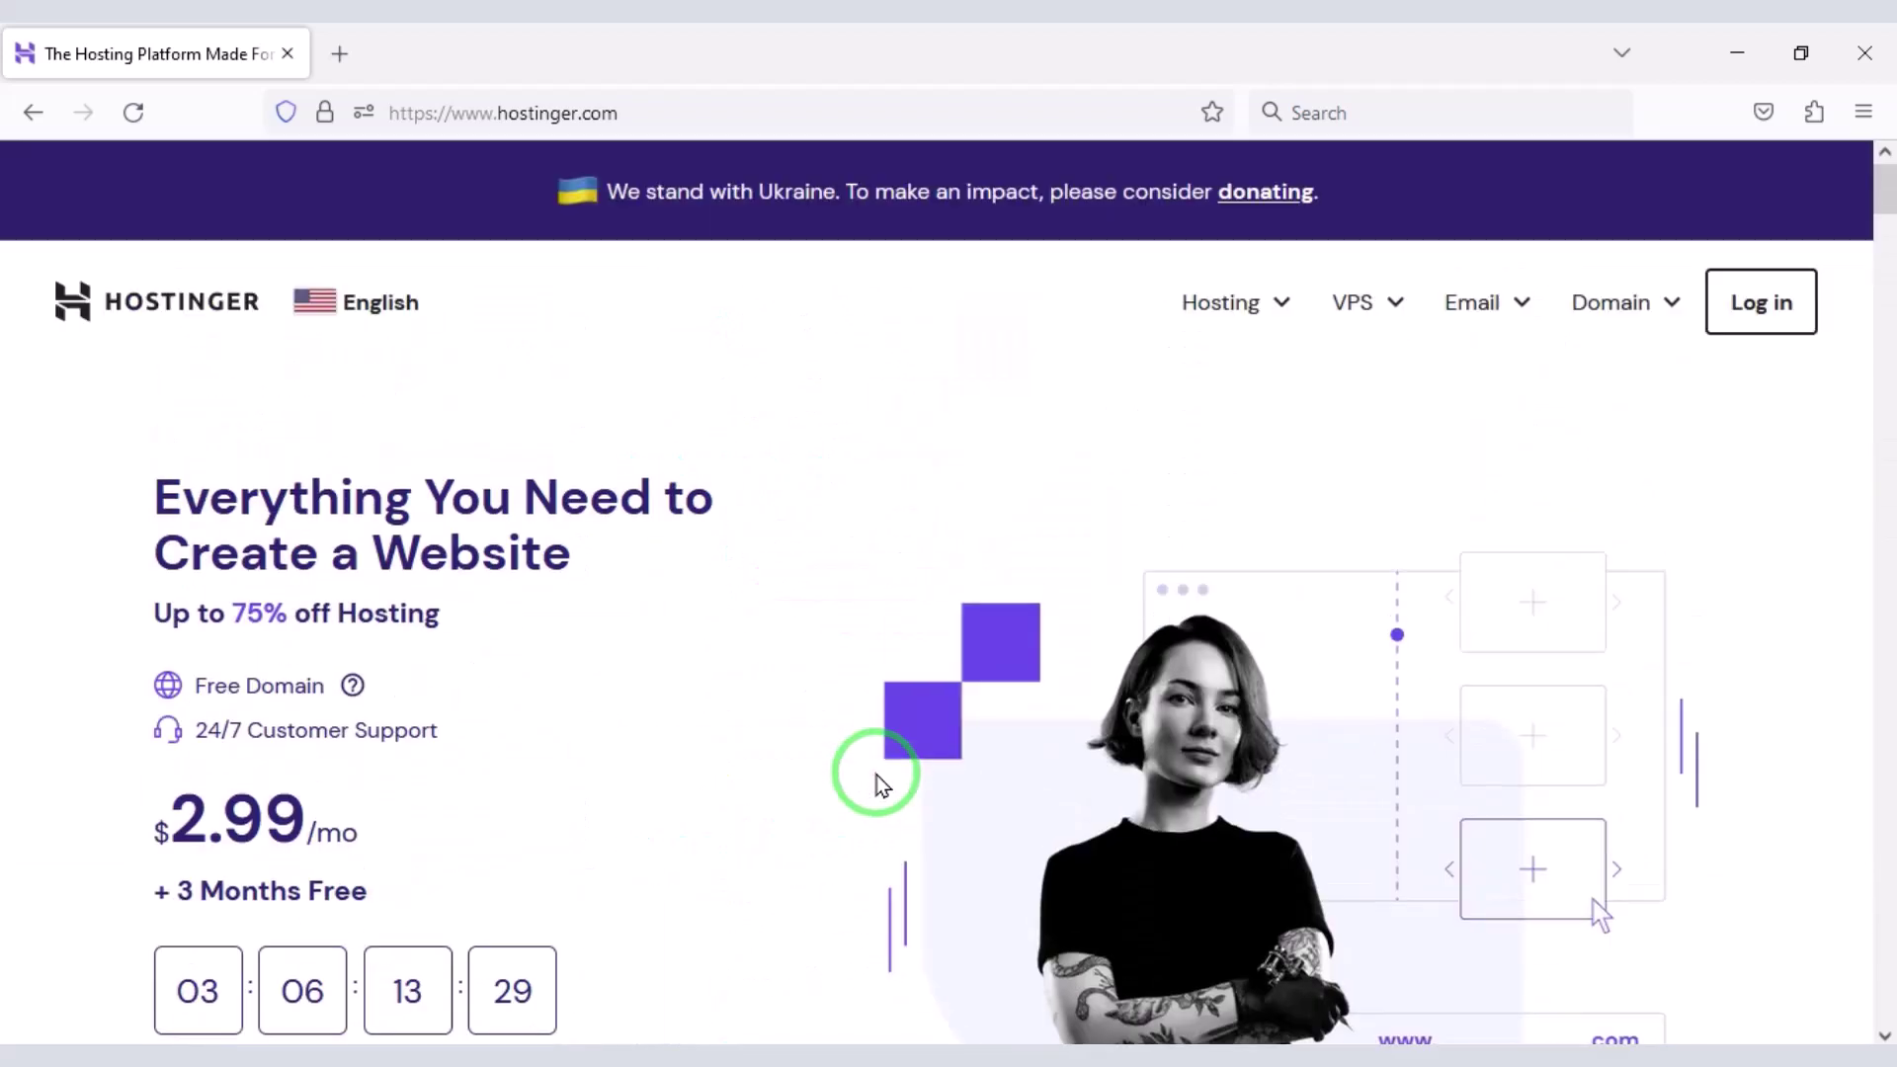
pyautogui.click(1231, 316)
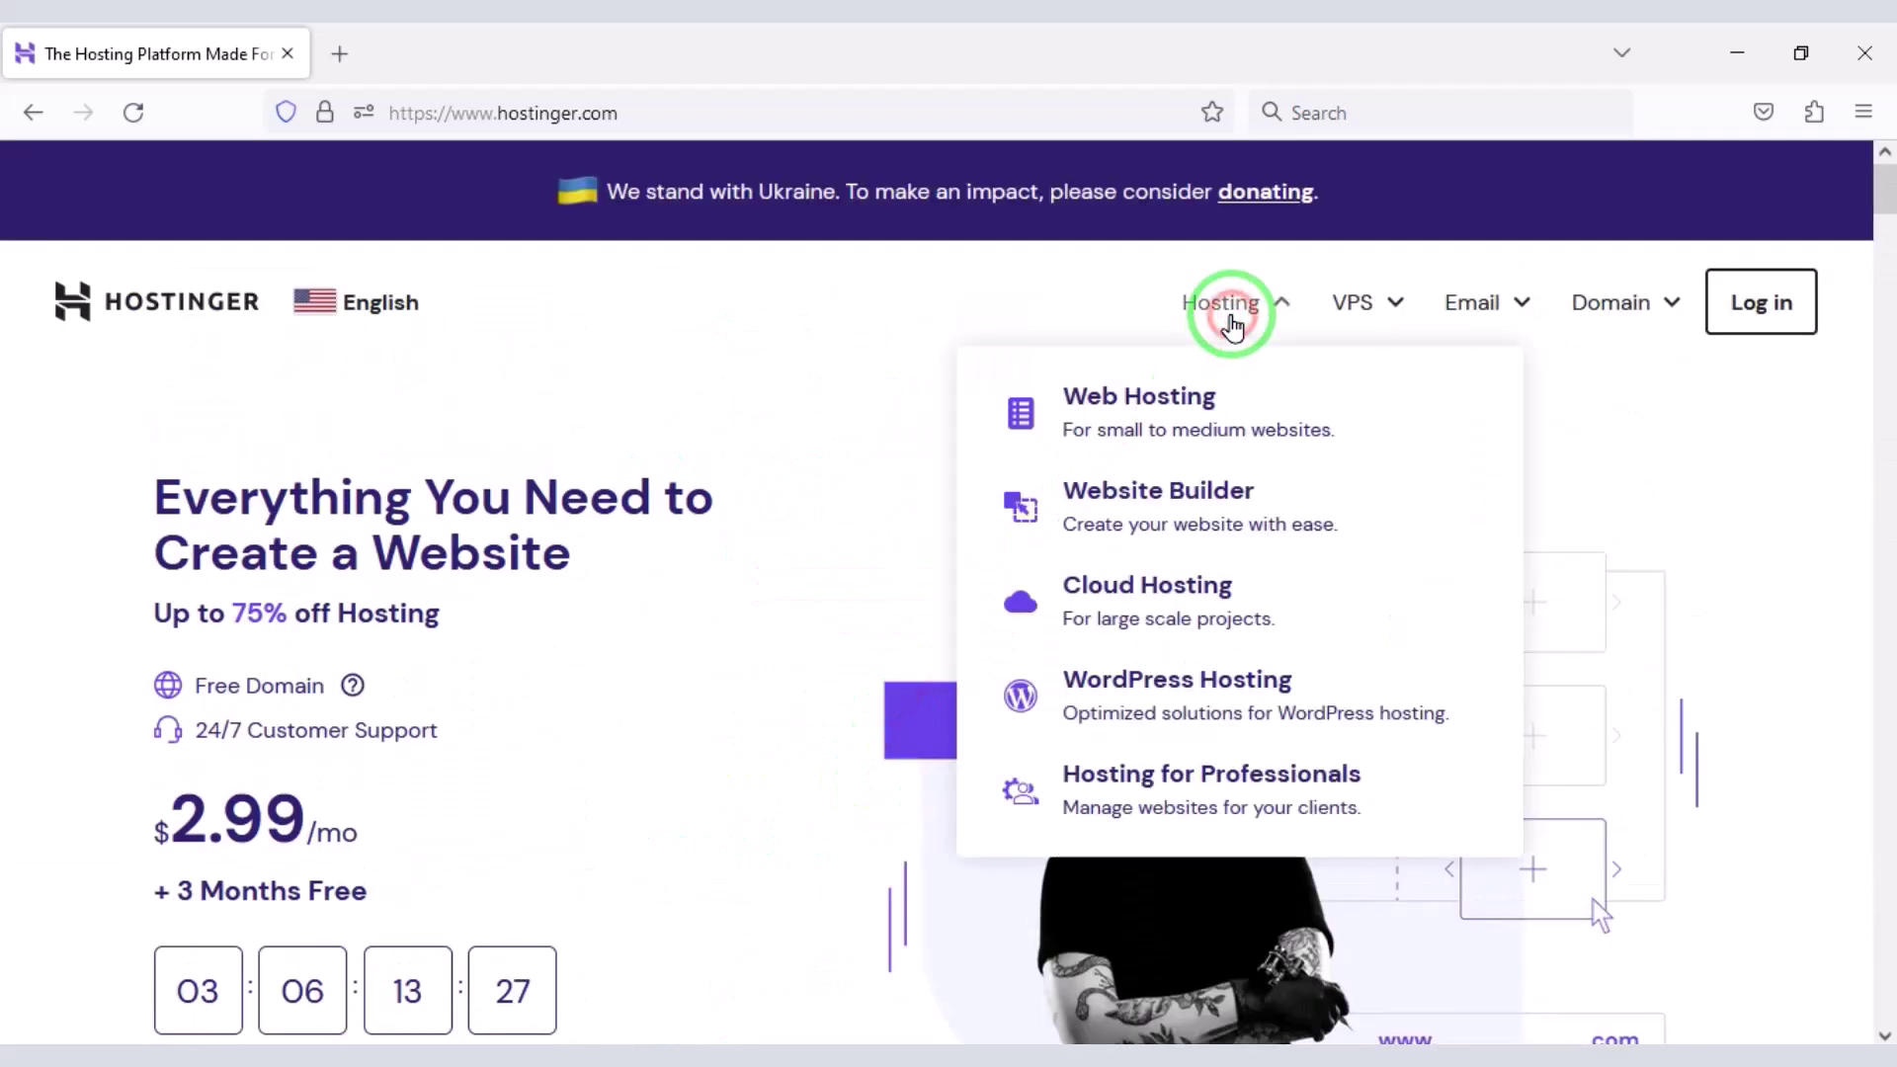
# - Open the Web Hosting plans and highlight the Free Domain benefit on the middle and right plans
pyautogui.click(1169, 413)
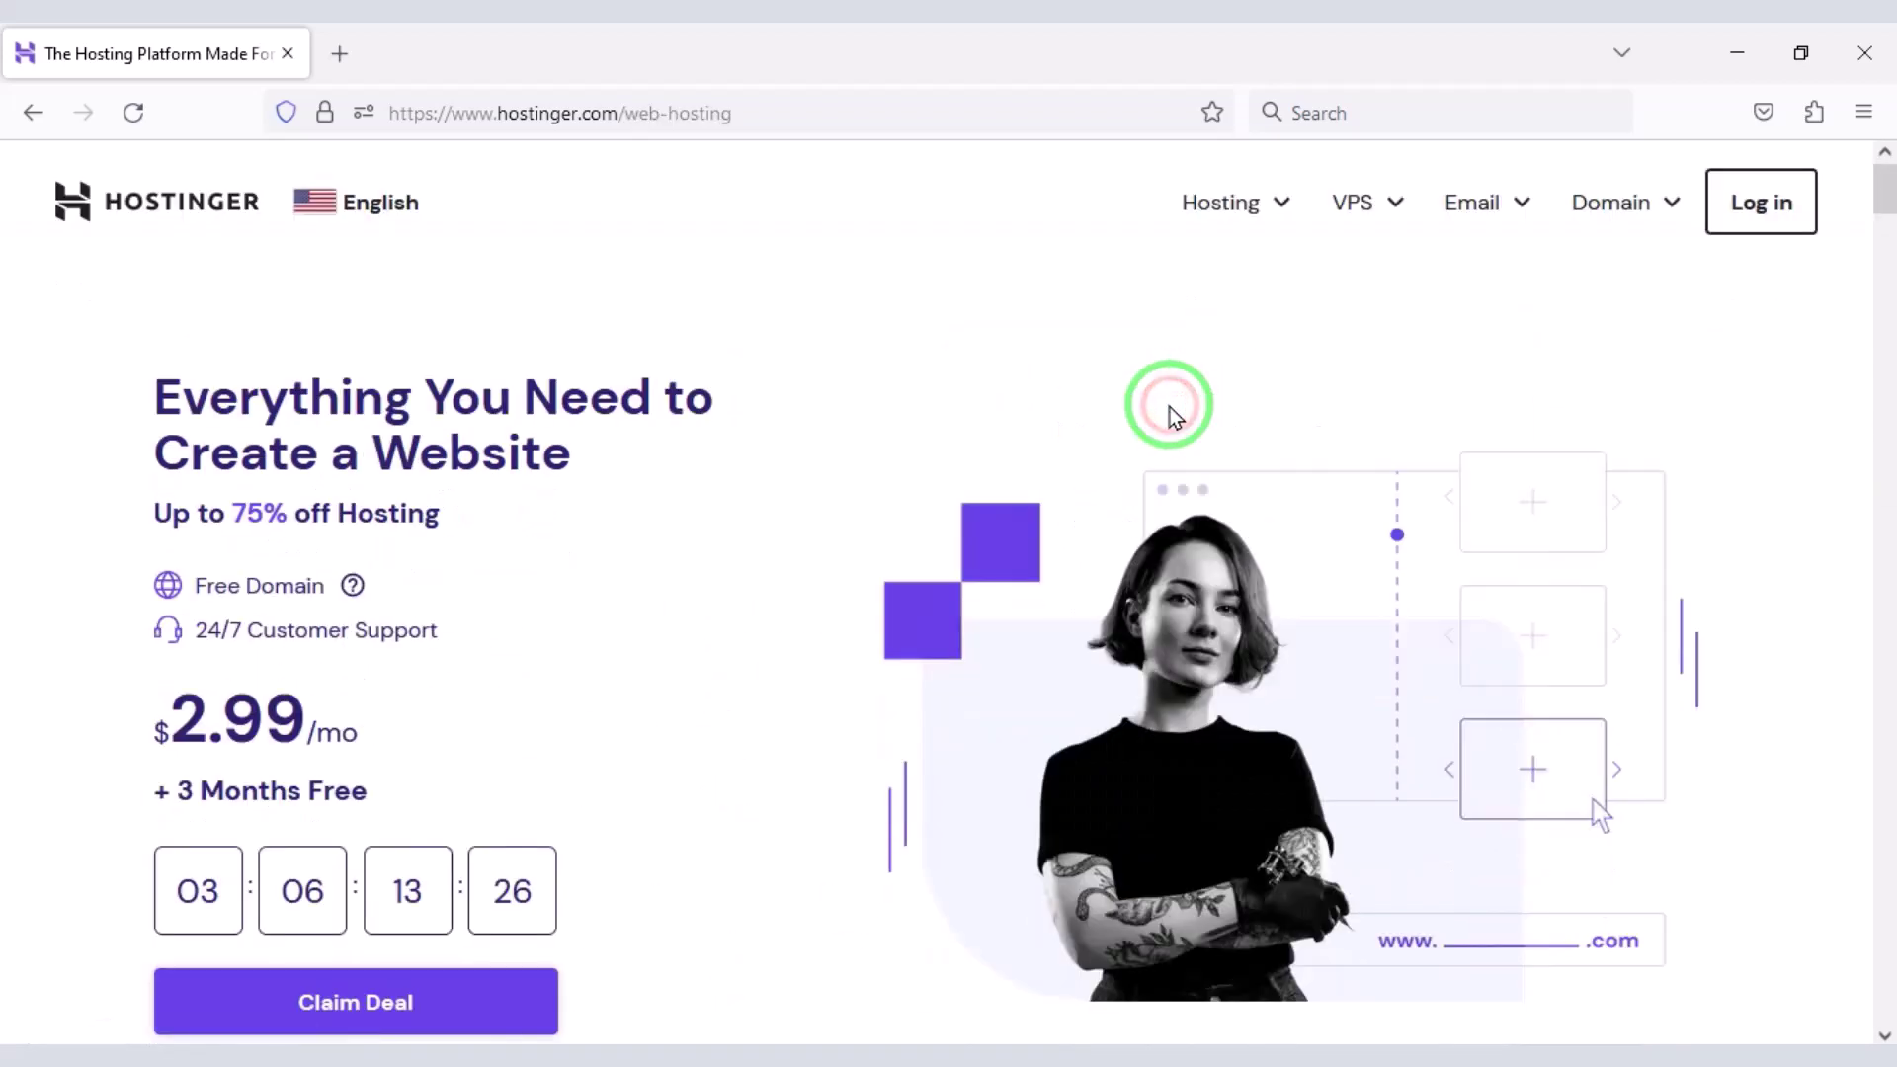
pyautogui.scroll(-15, 1173, 410)
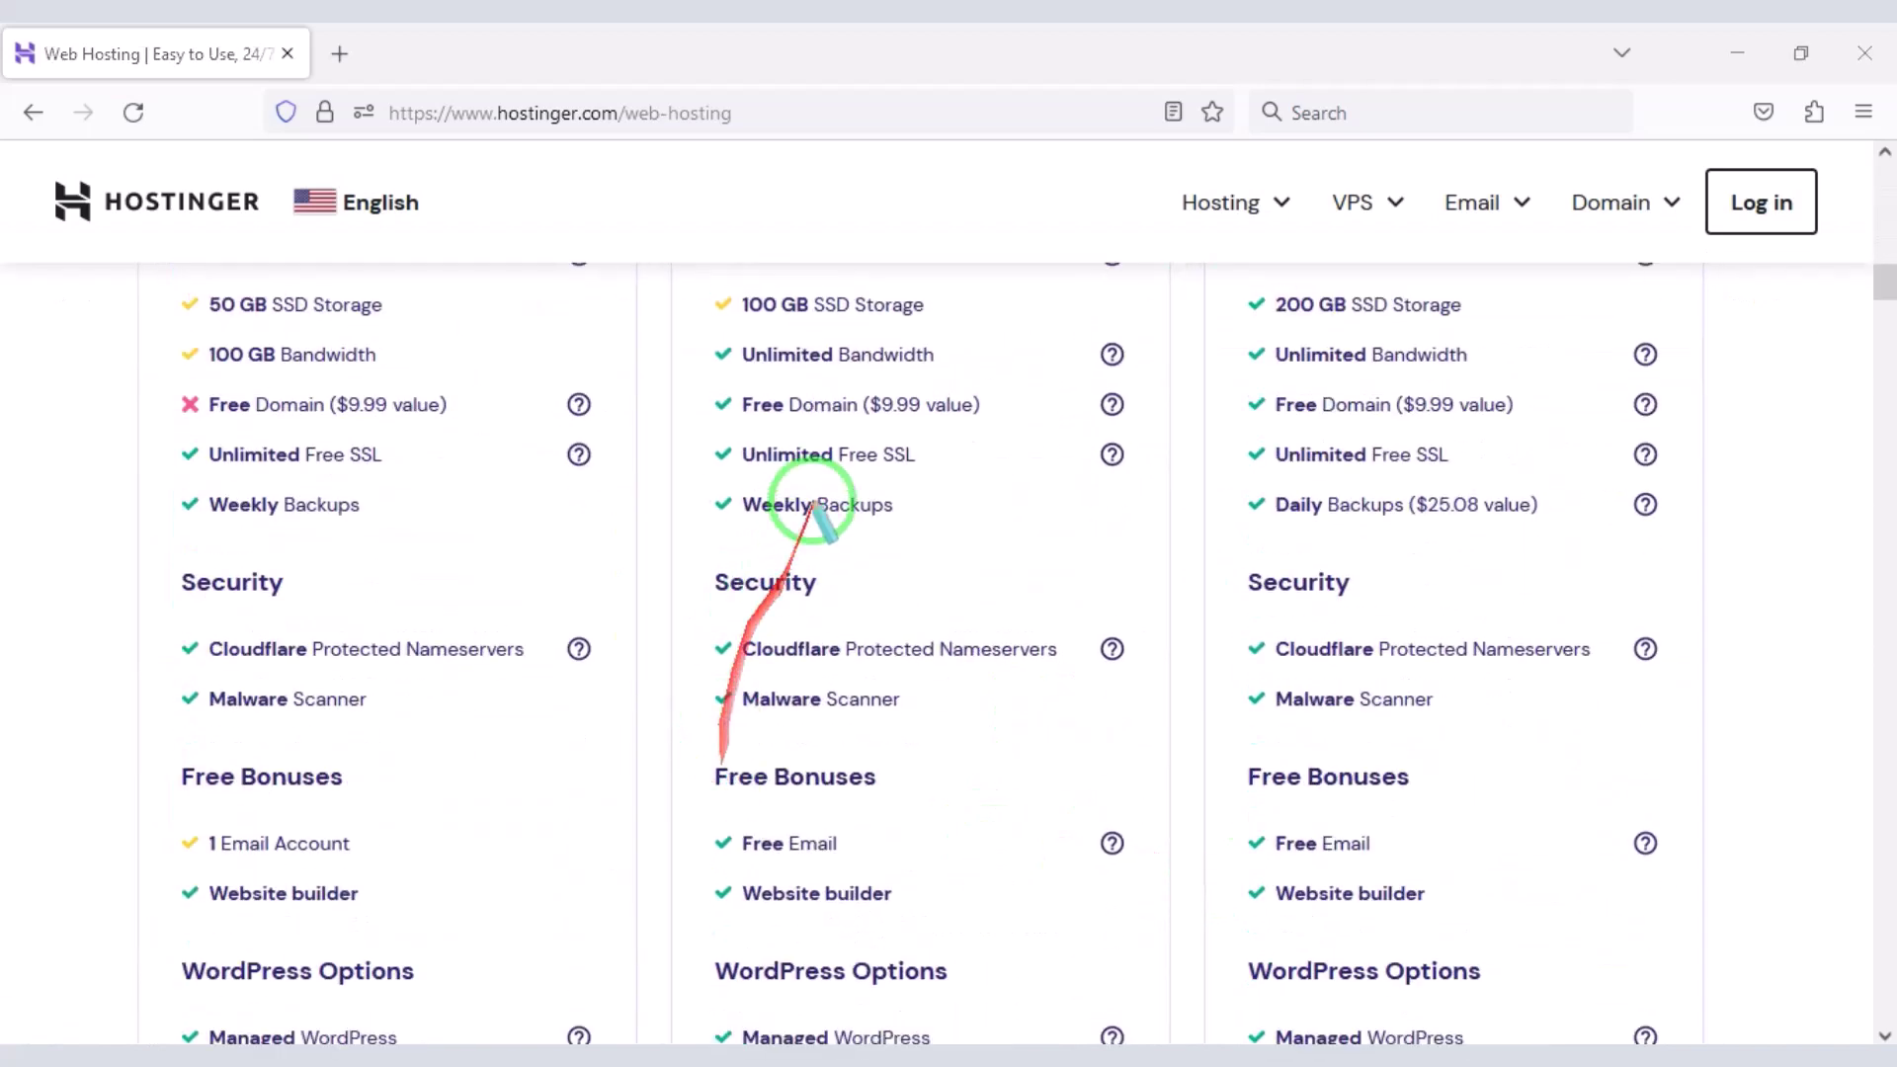
pyautogui.moveTo(694, 381); pyautogui.dragTo(1131, 432)
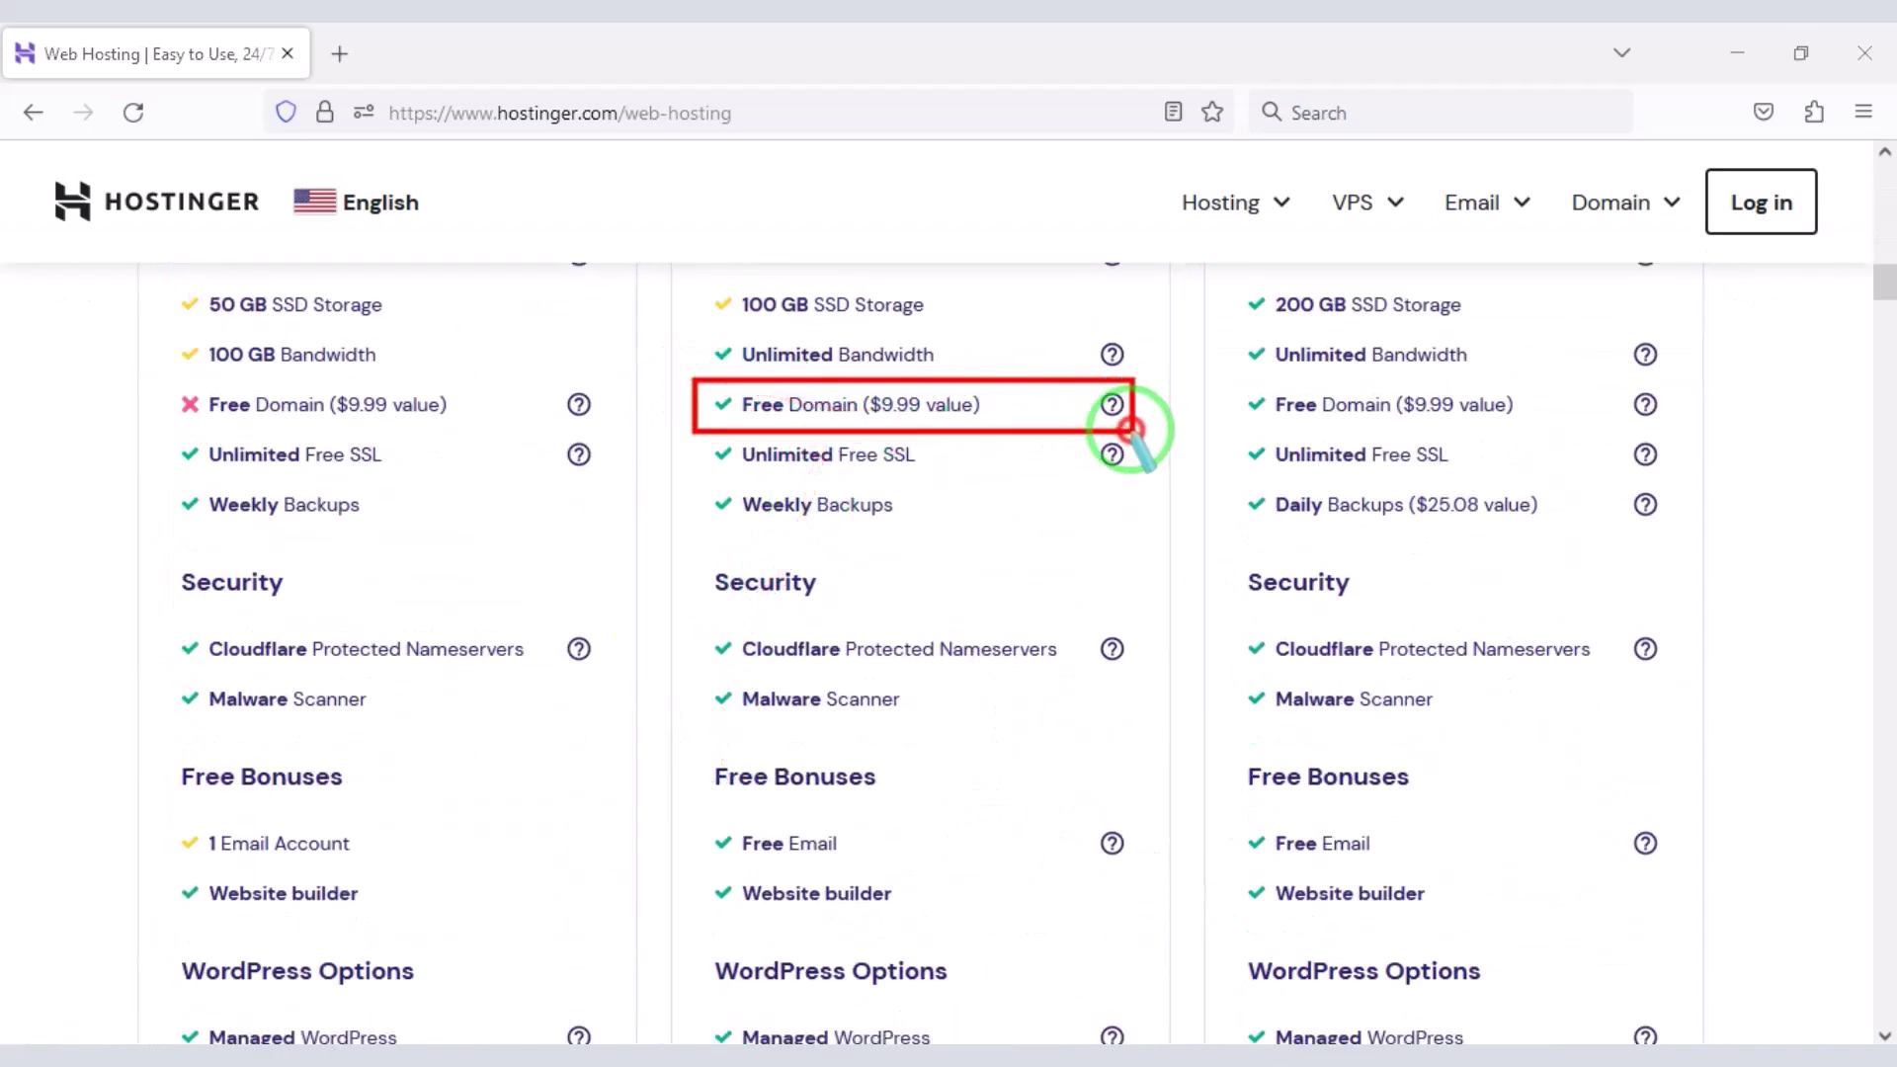
pyautogui.moveTo(1219, 373); pyautogui.dragTo(1663, 432)
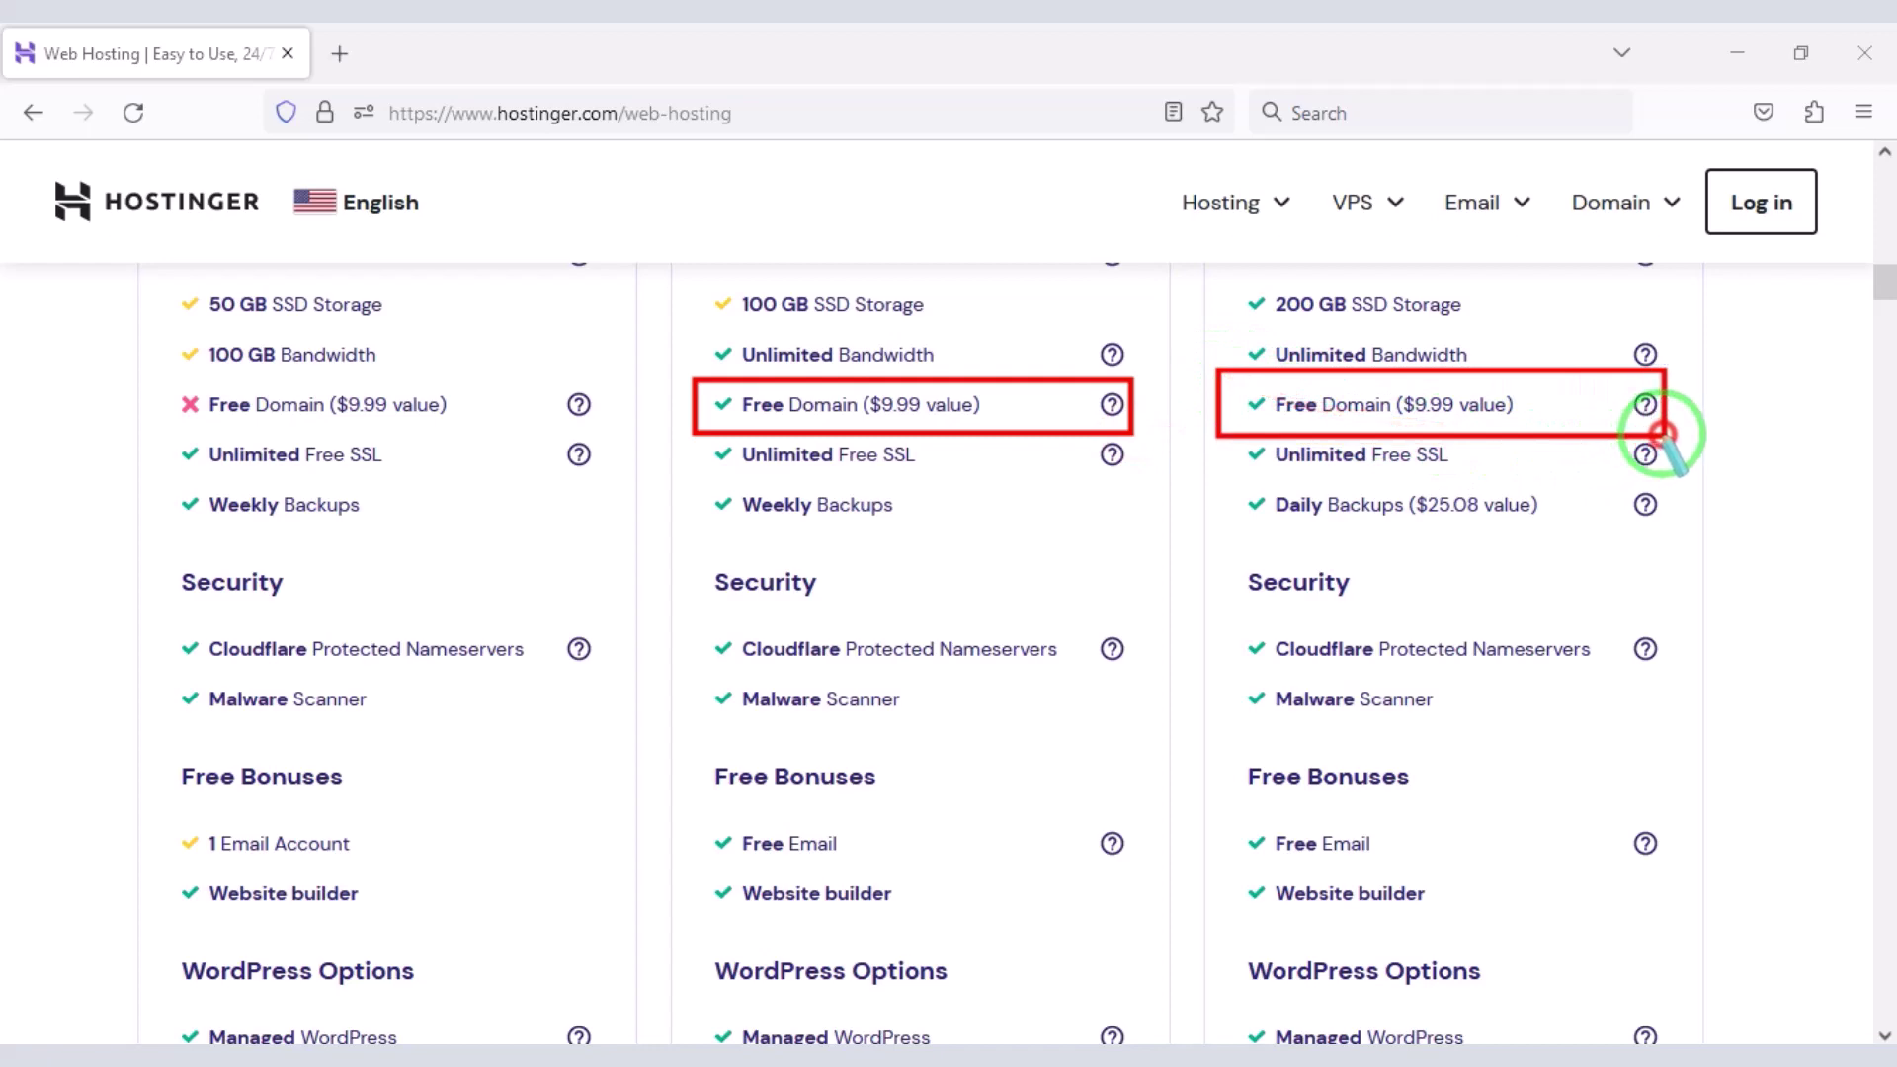
# - Highlight the 30 Days Money Back guarantee on all three plans
pyautogui.scroll(-9, 965, 788)
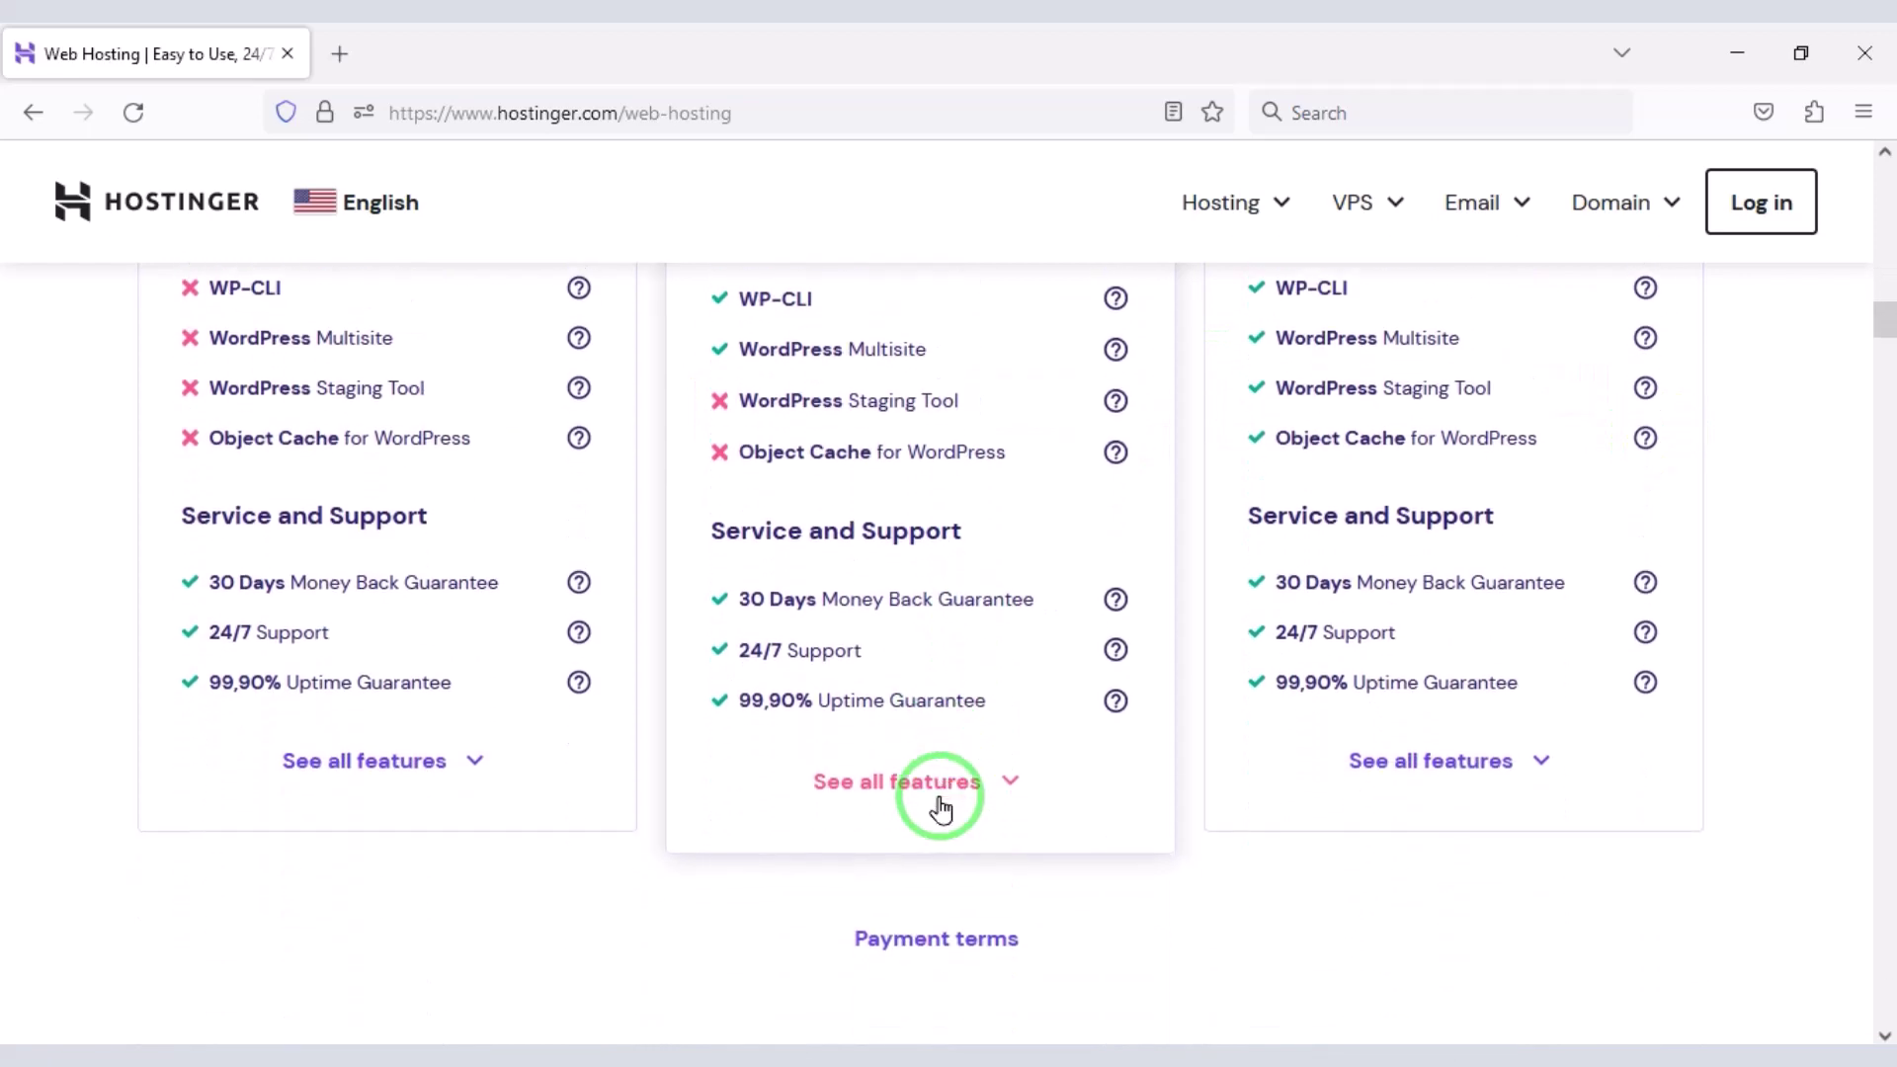
pyautogui.moveTo(163, 567); pyautogui.dragTo(597, 613)
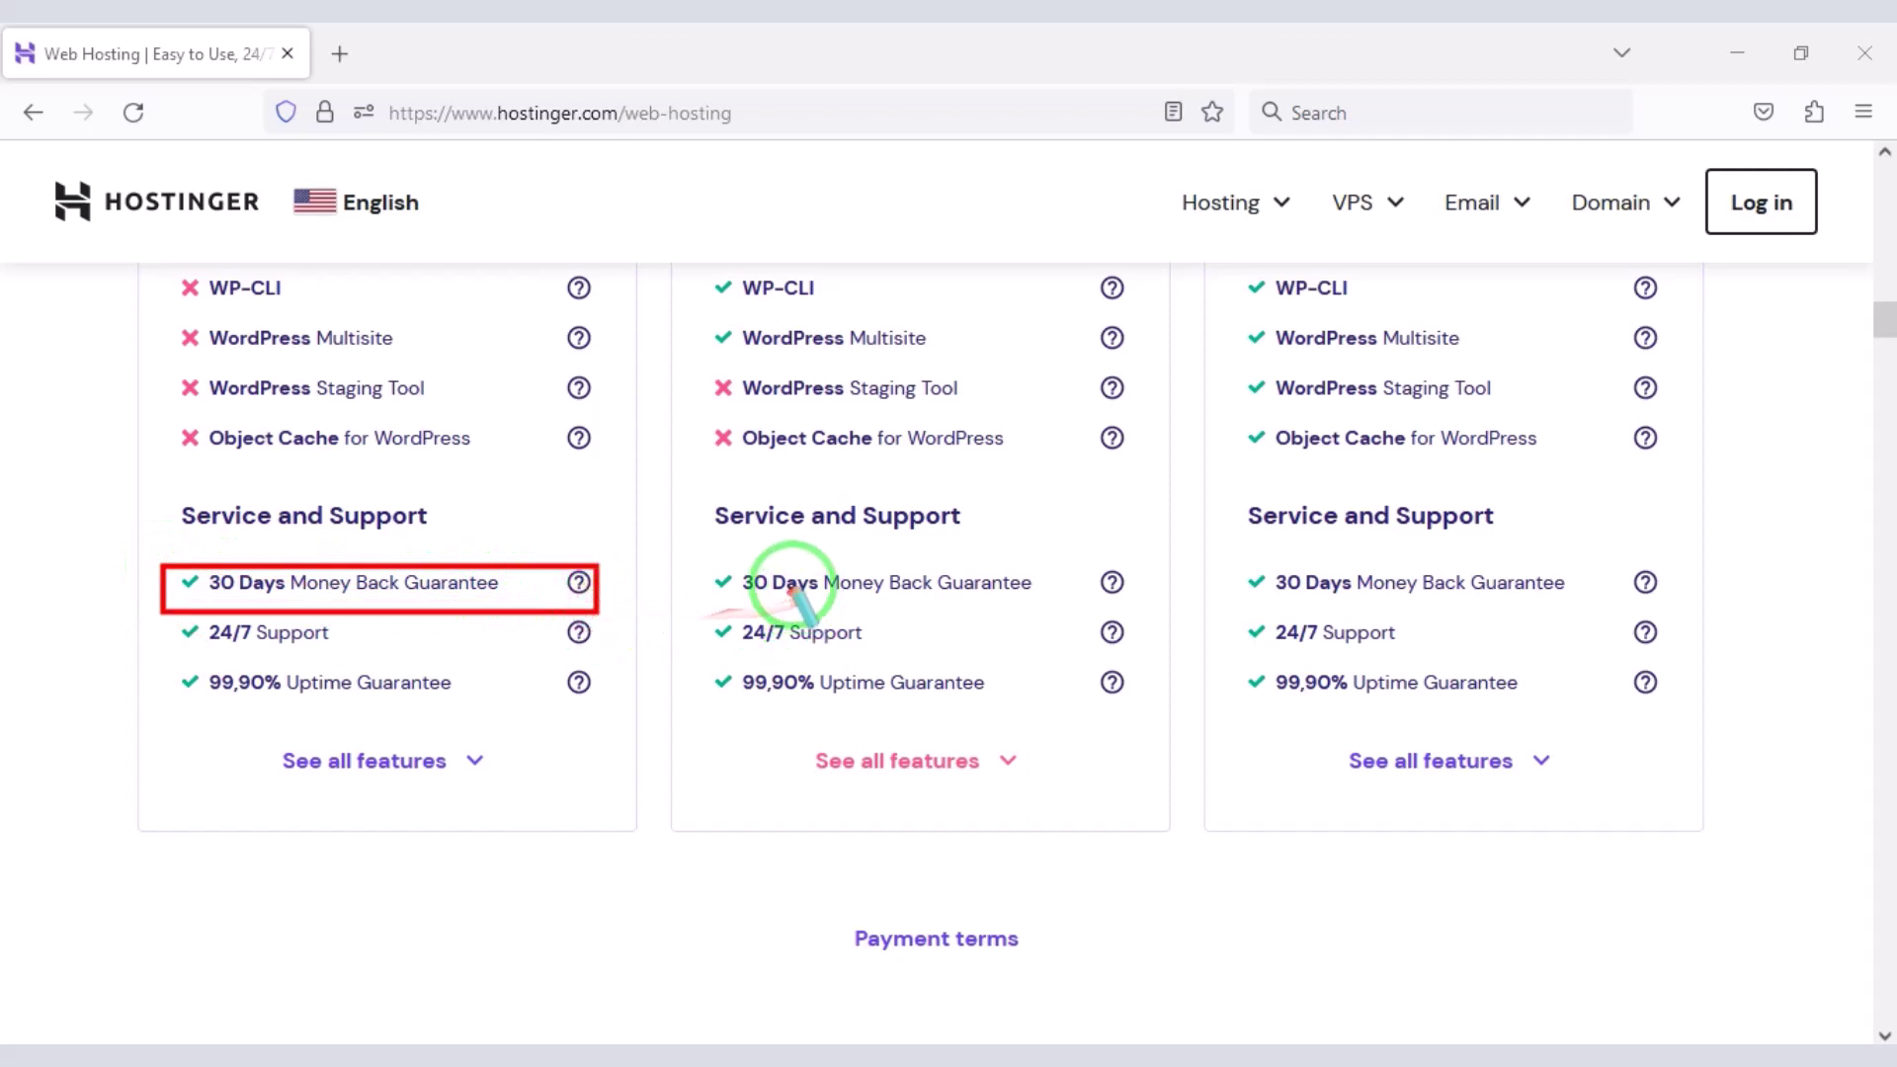
pyautogui.moveTo(671, 542)
pyautogui.mouseDown()
pyautogui.moveTo(1118, 636)
pyautogui.moveTo(1165, 611)
pyautogui.mouseUp()
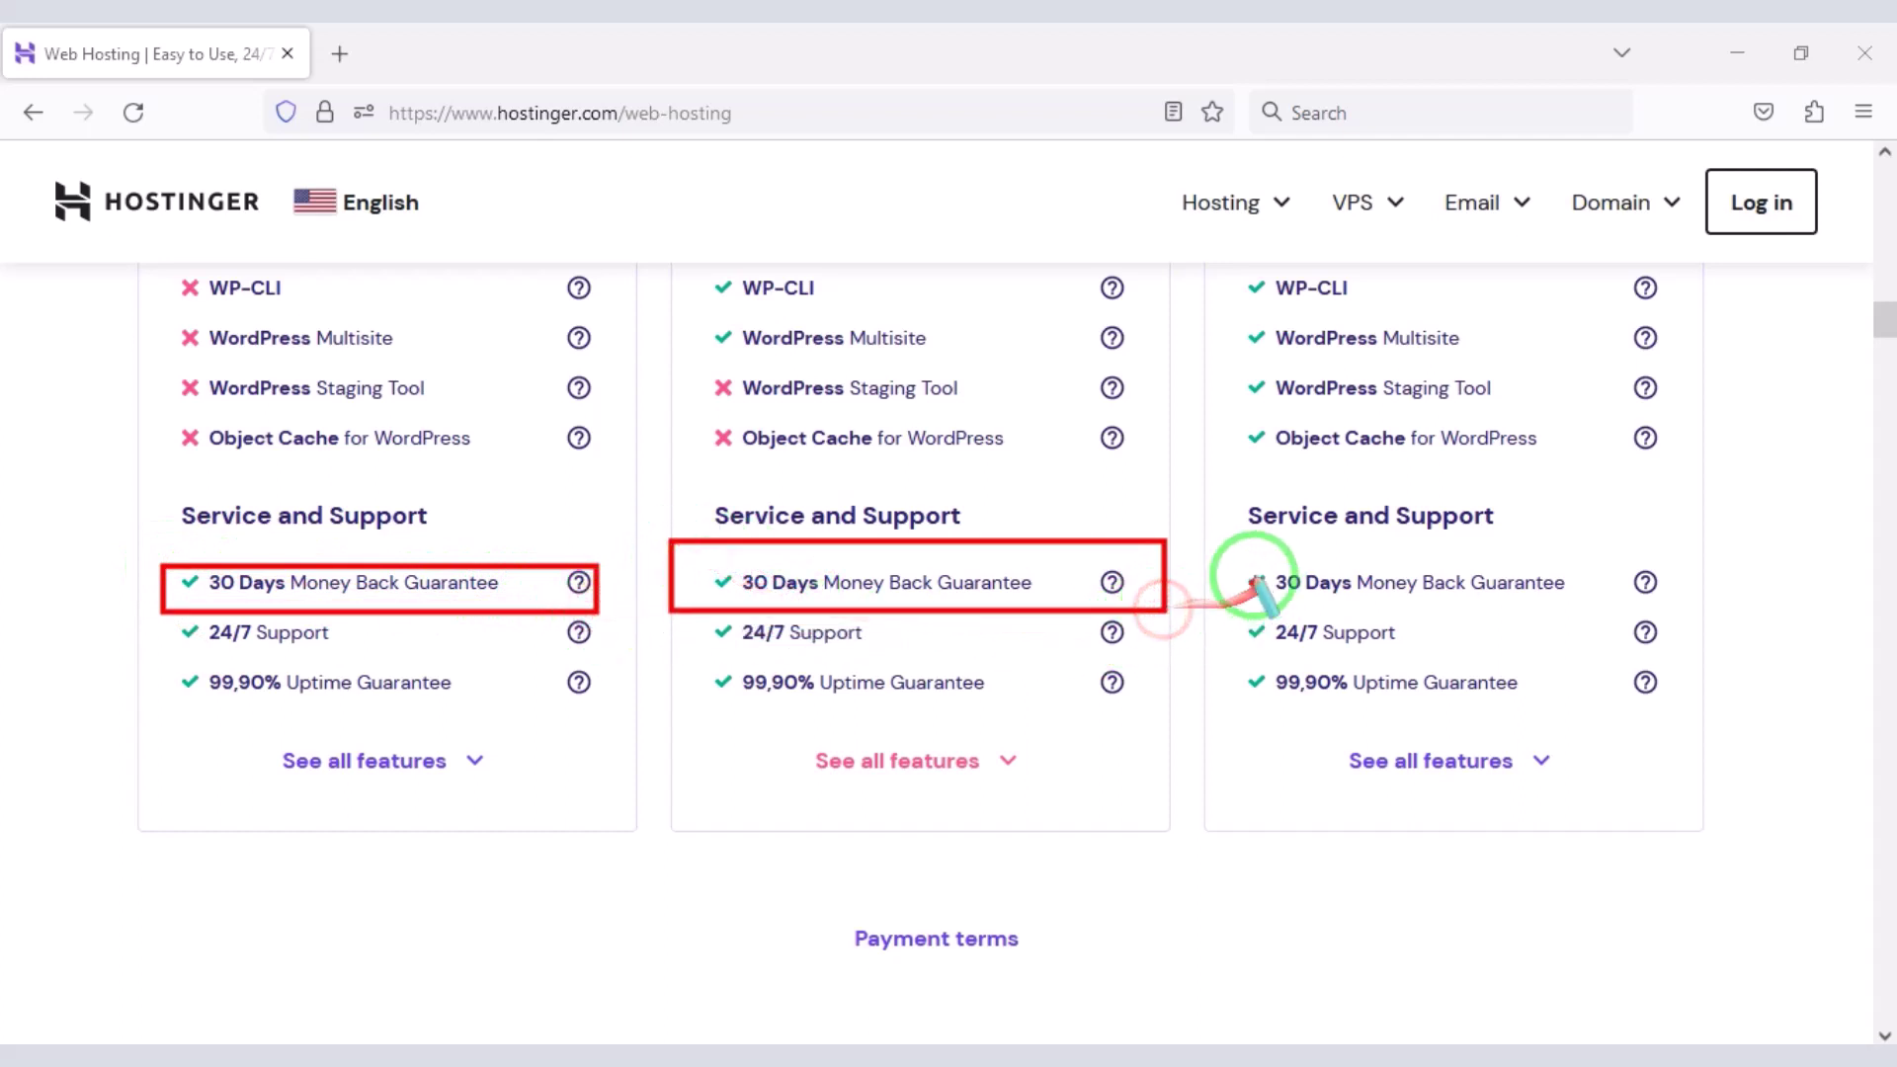
pyautogui.moveTo(1233, 547)
pyautogui.mouseDown()
pyautogui.moveTo(1599, 638)
pyautogui.moveTo(1673, 619)
pyautogui.mouseUp()
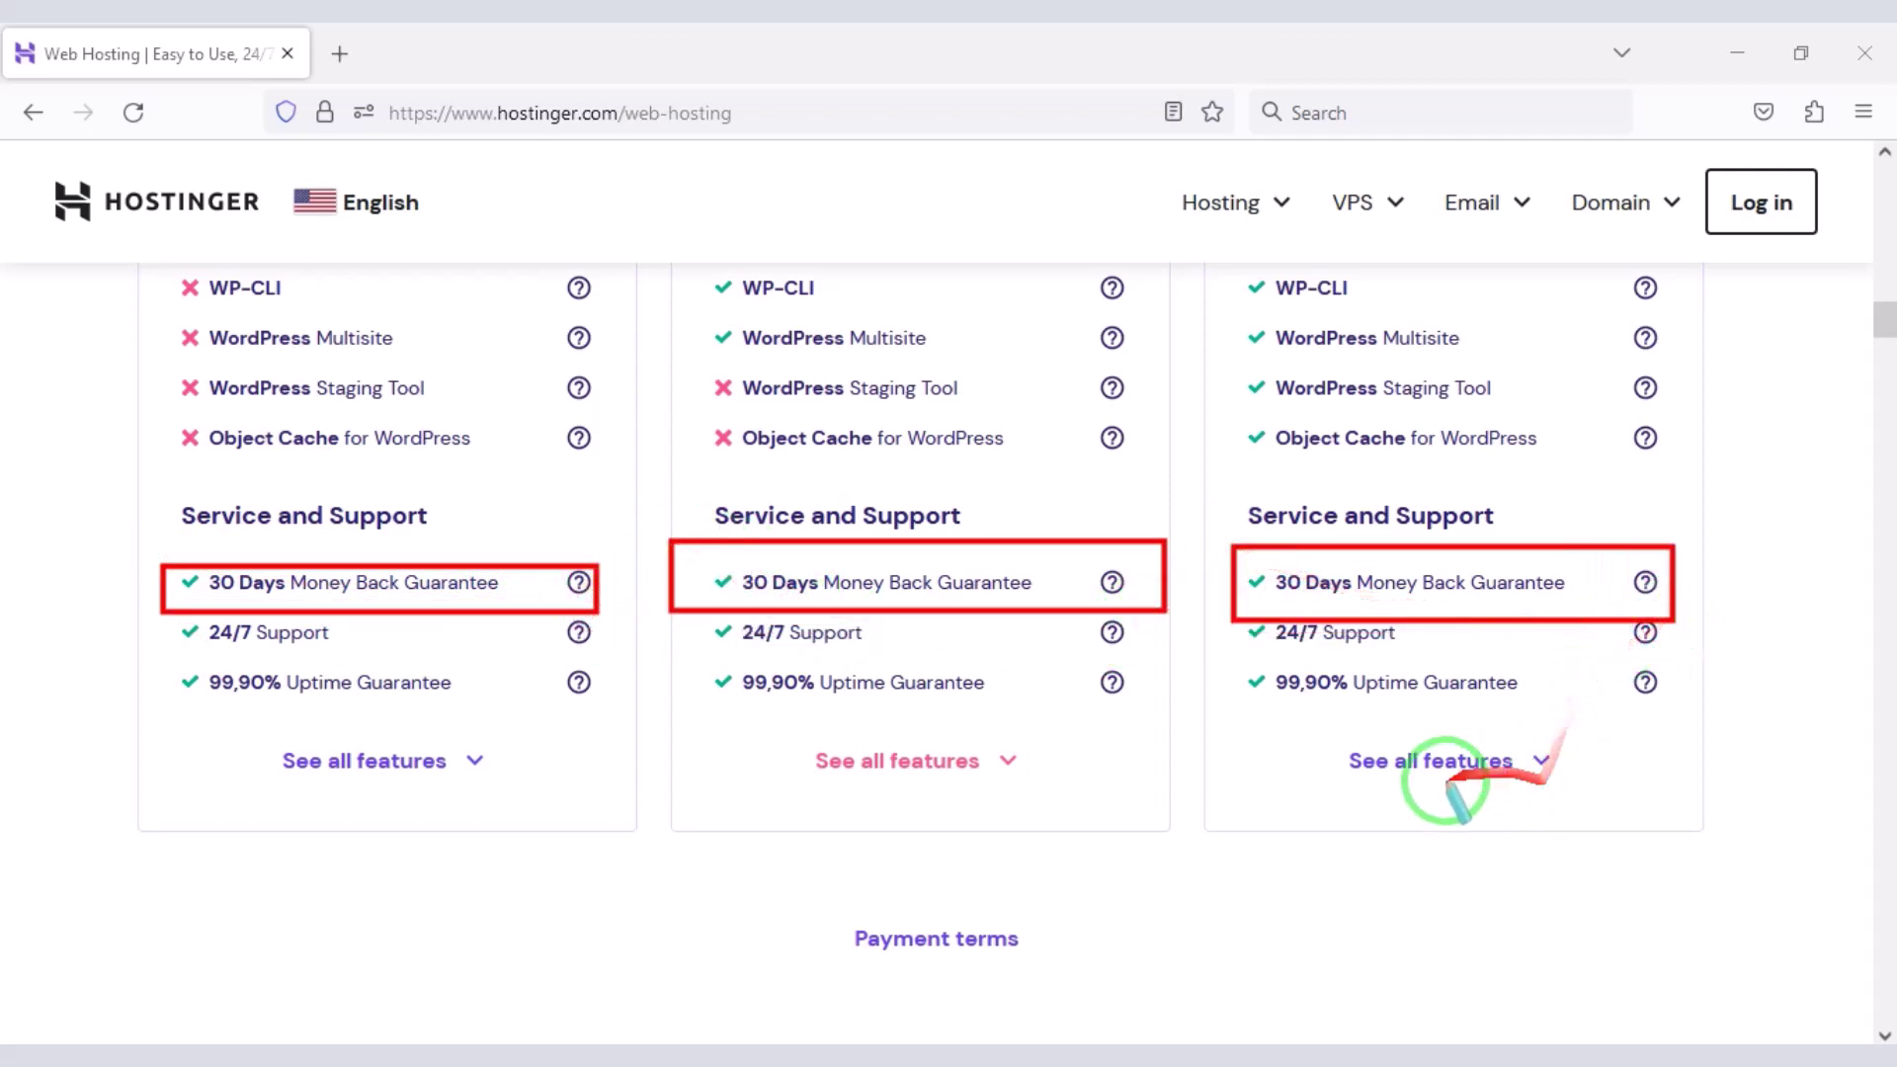
pyautogui.click(1394, 788)
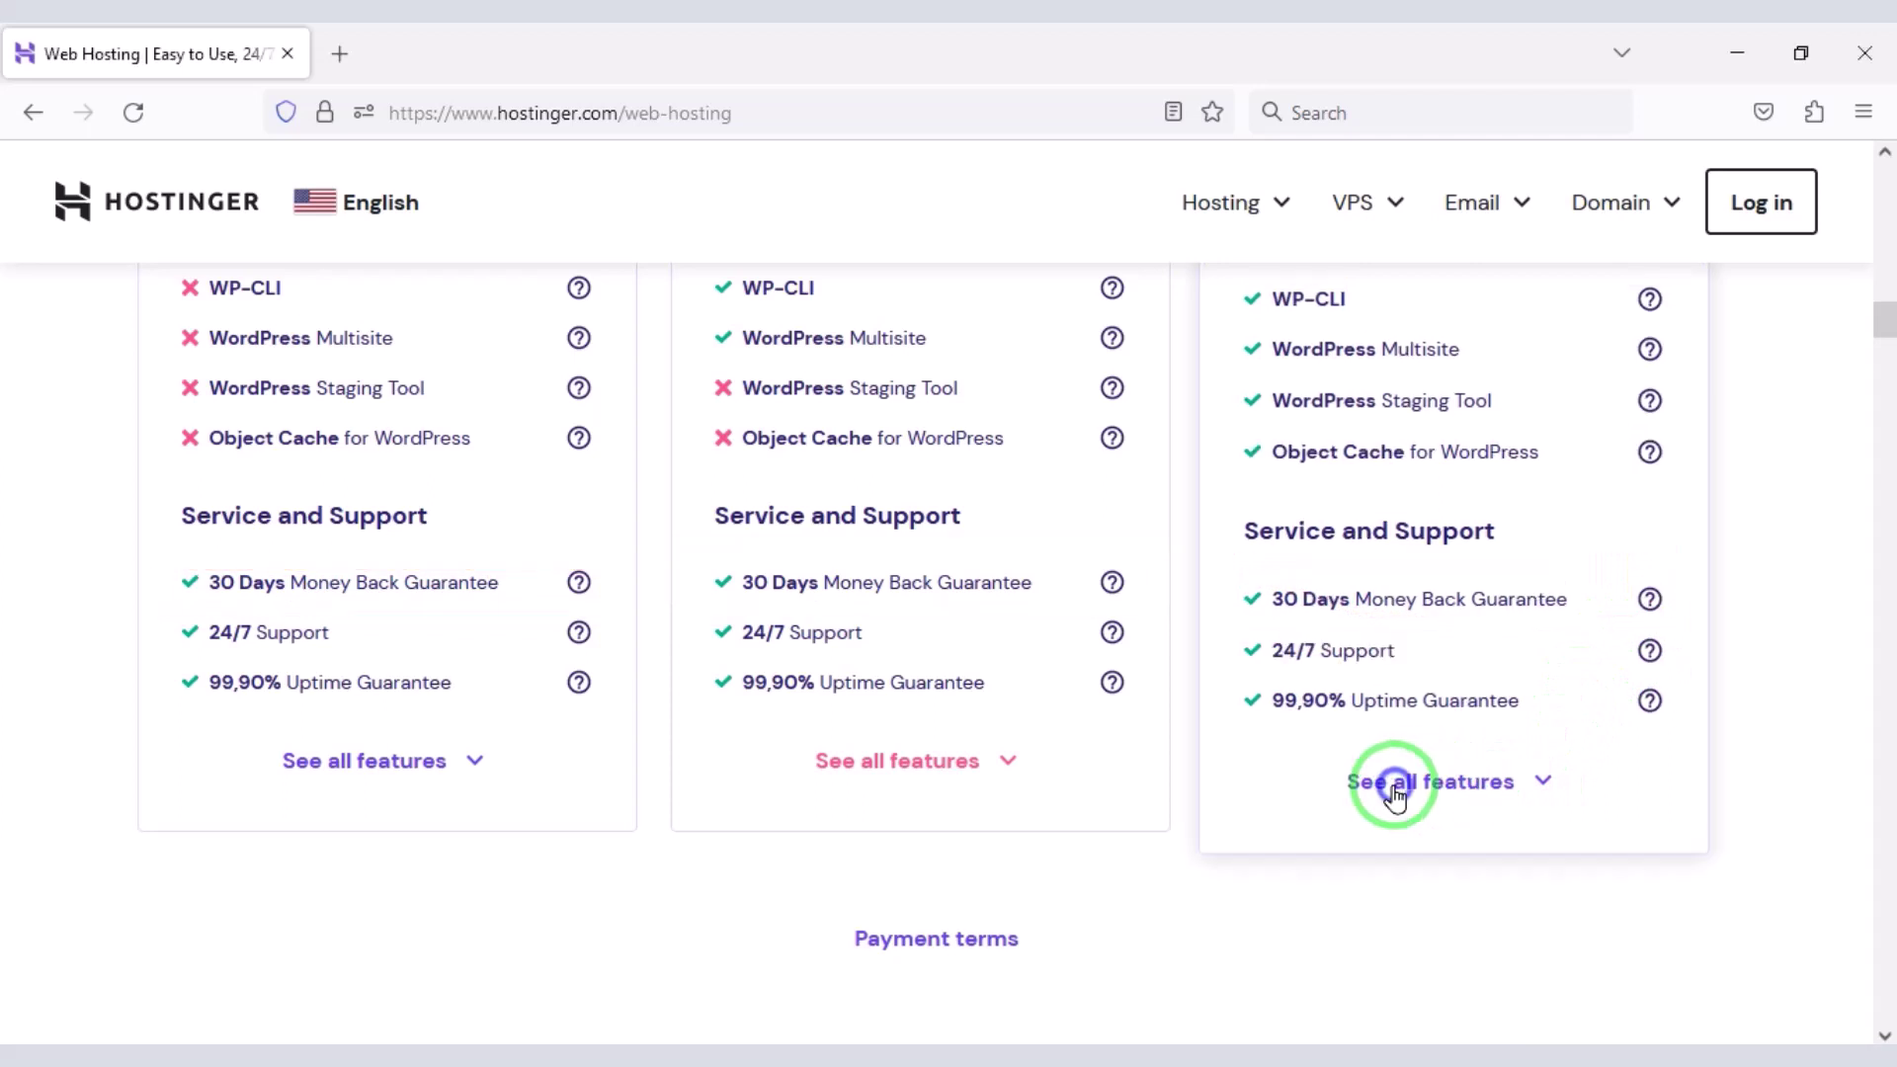
# - Highlight the 24/7 Support row on all three plans
pyautogui.moveTo(158, 614)
pyautogui.mouseDown()
pyautogui.moveTo(297, 648)
pyautogui.moveTo(591, 659)
pyautogui.mouseUp()
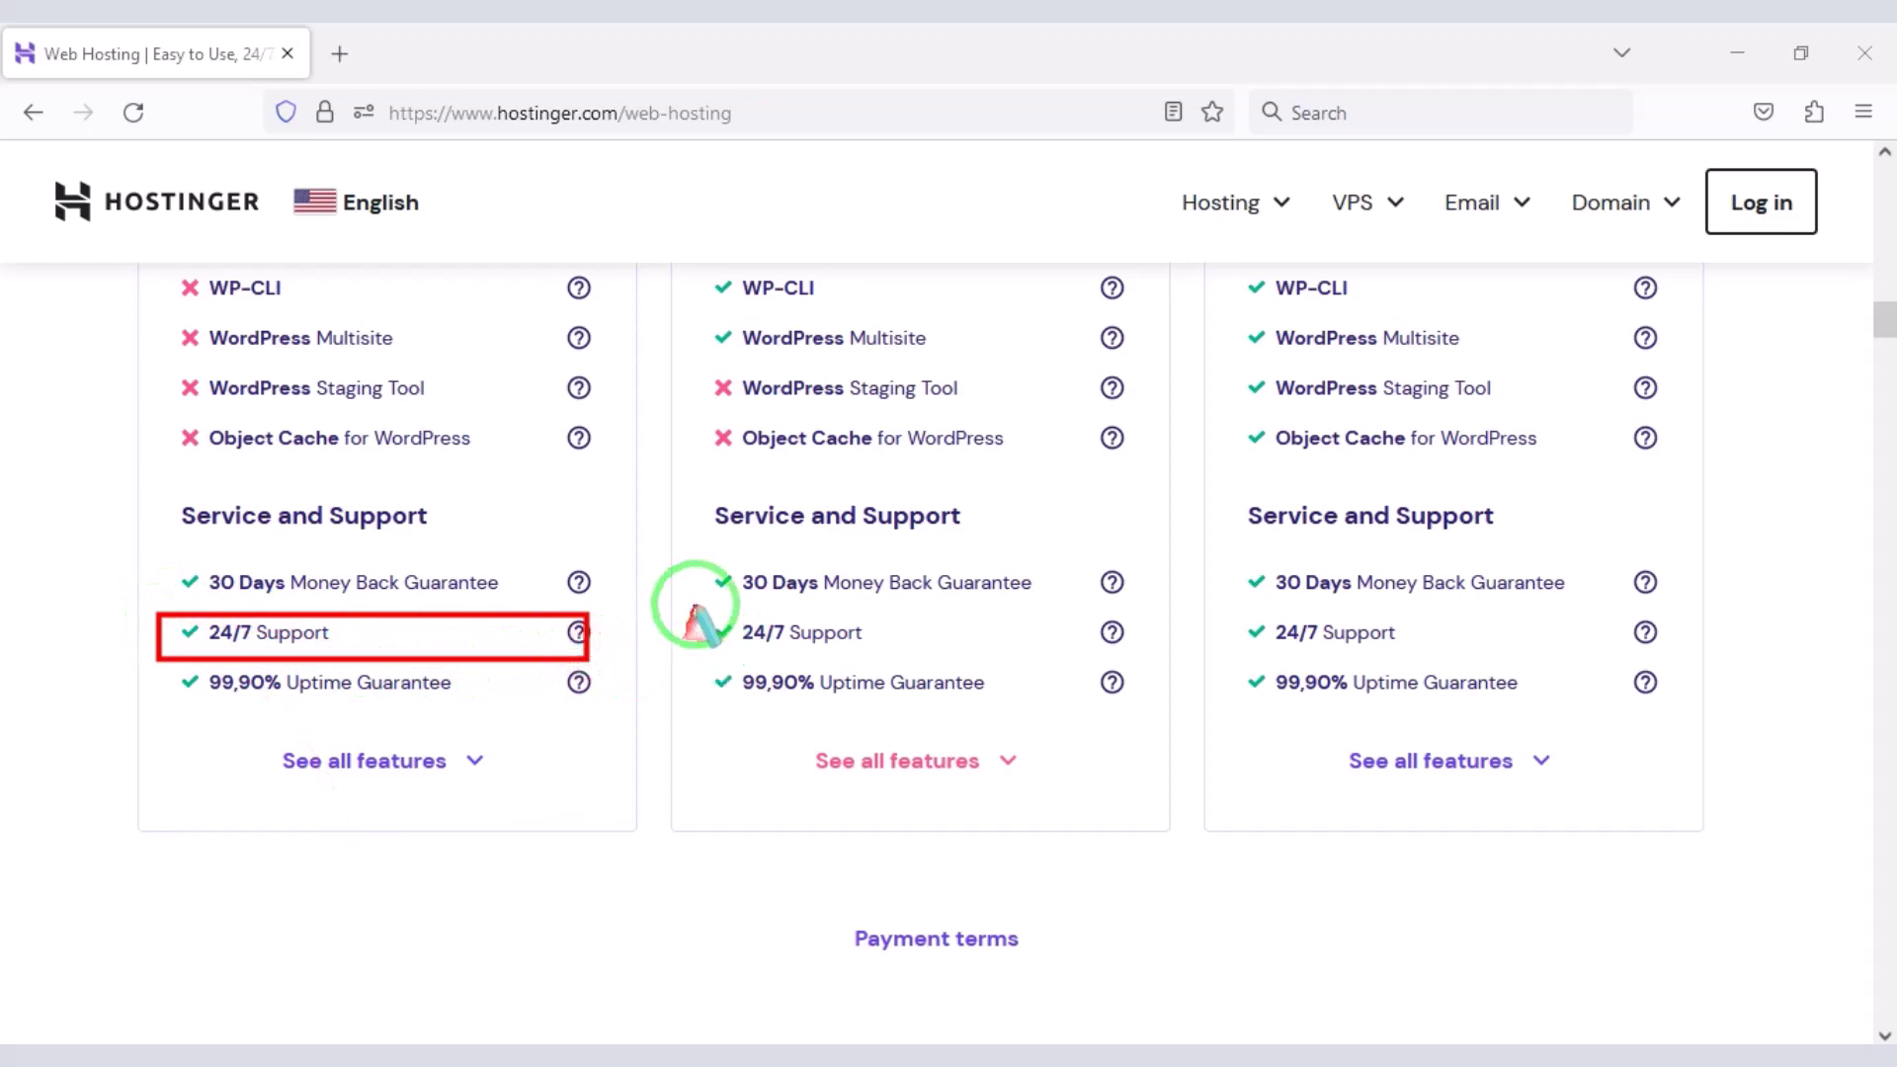
pyautogui.moveTo(695, 606); pyautogui.dragTo(1133, 660)
pyautogui.moveTo(1229, 615); pyautogui.dragTo(1692, 660)
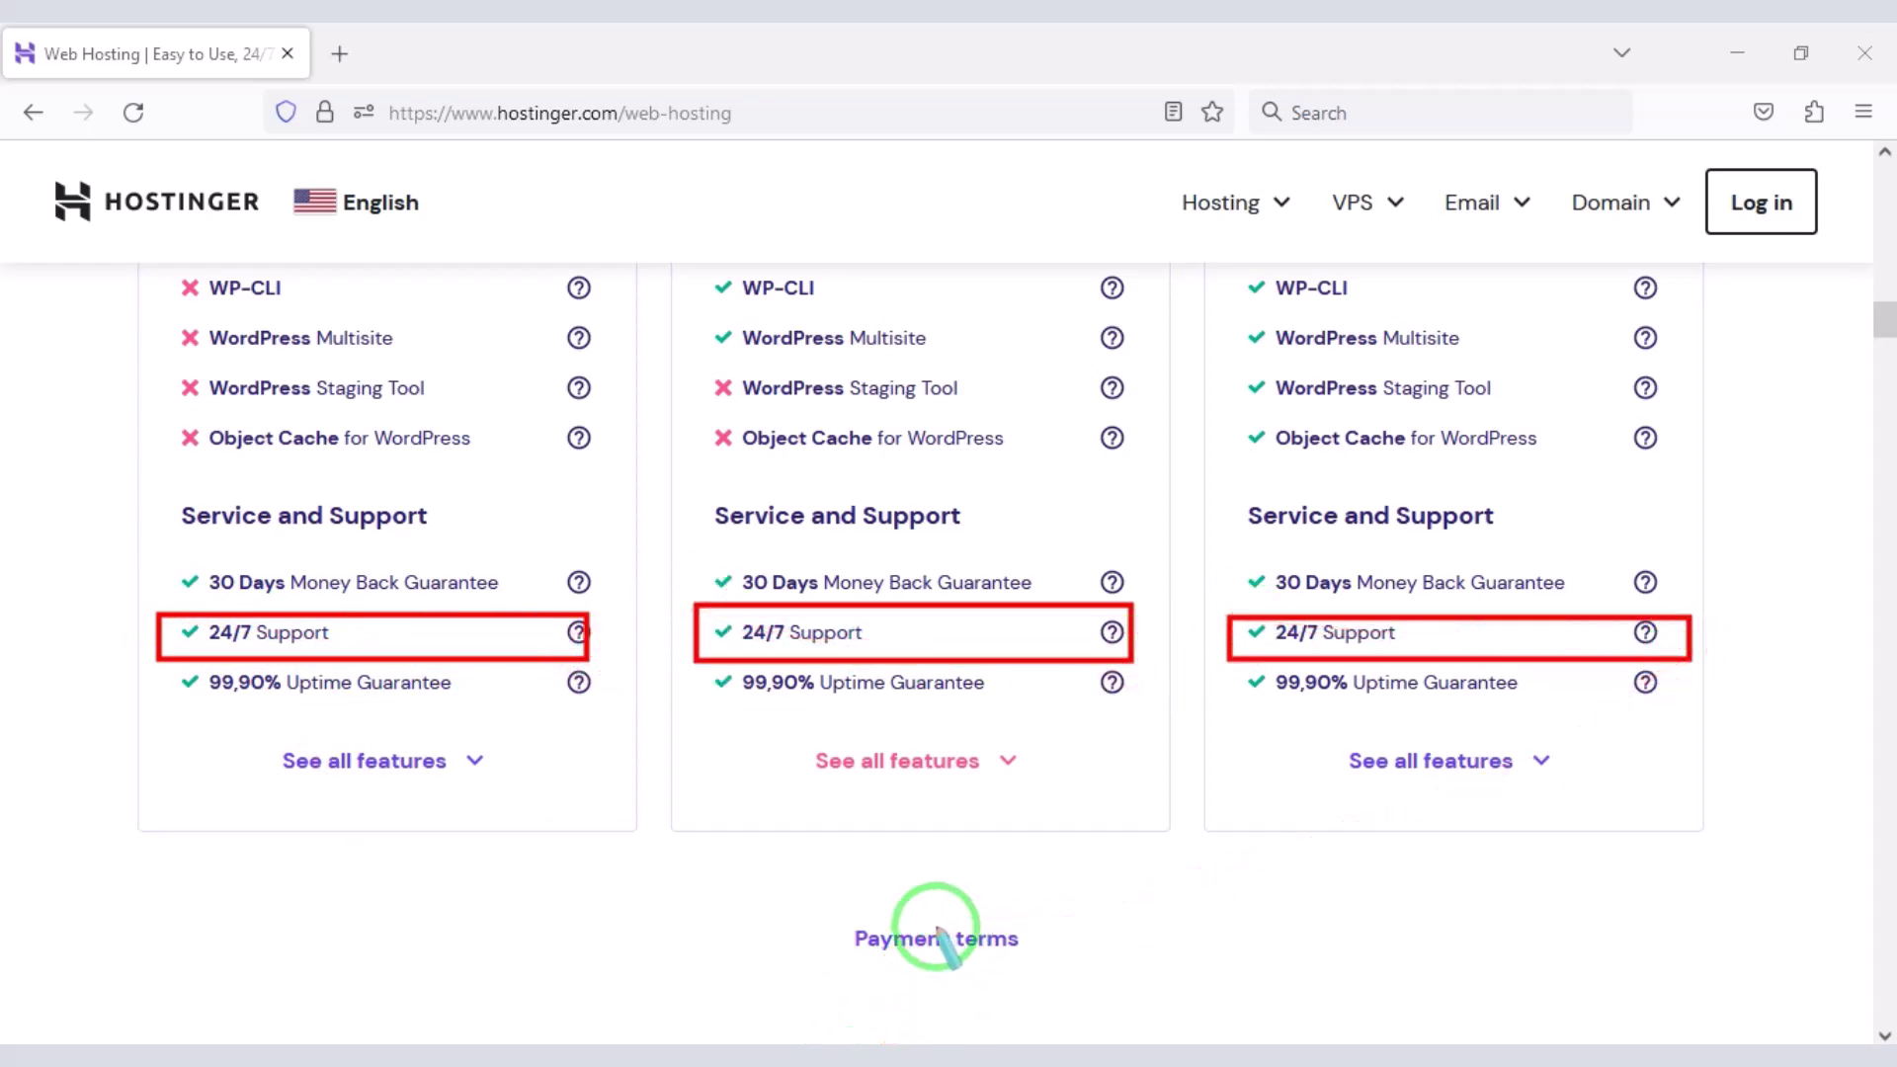
pyautogui.scroll(10, 898, 818)
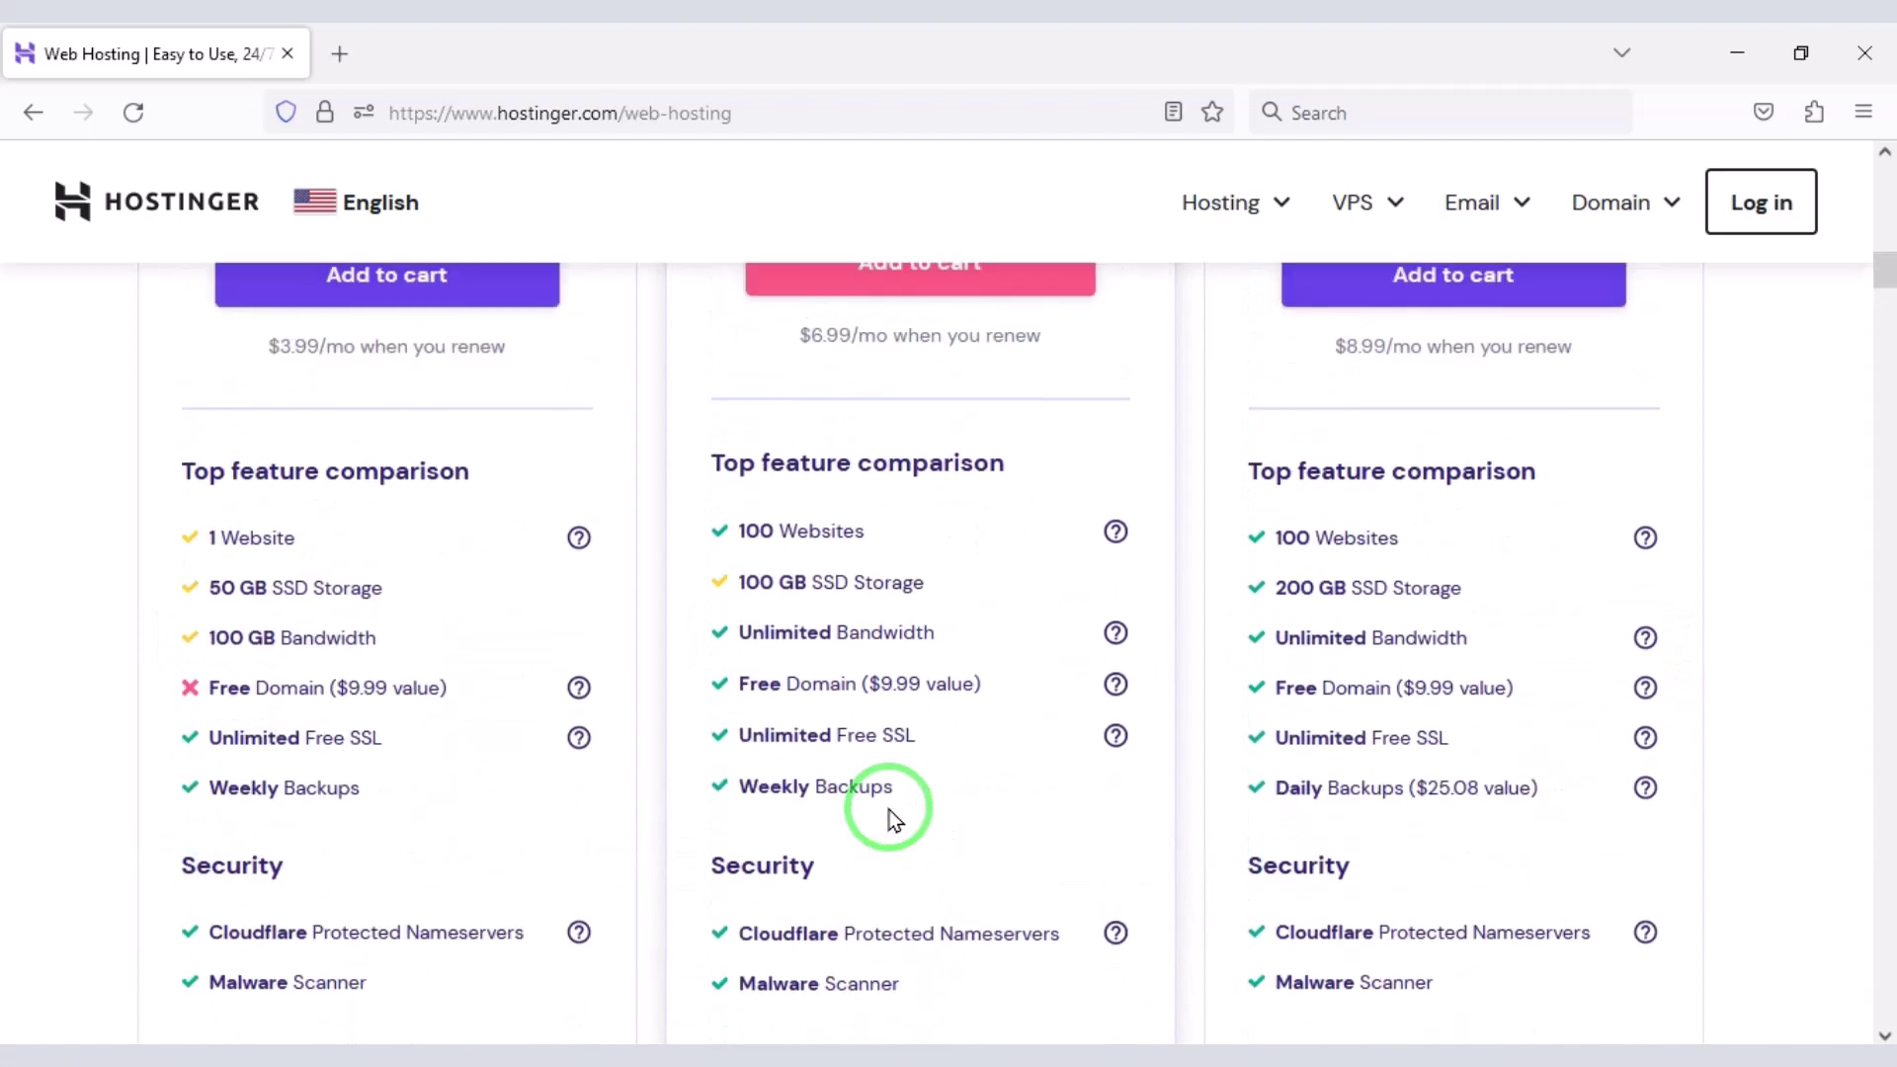
pyautogui.scroll(4, 894, 818)
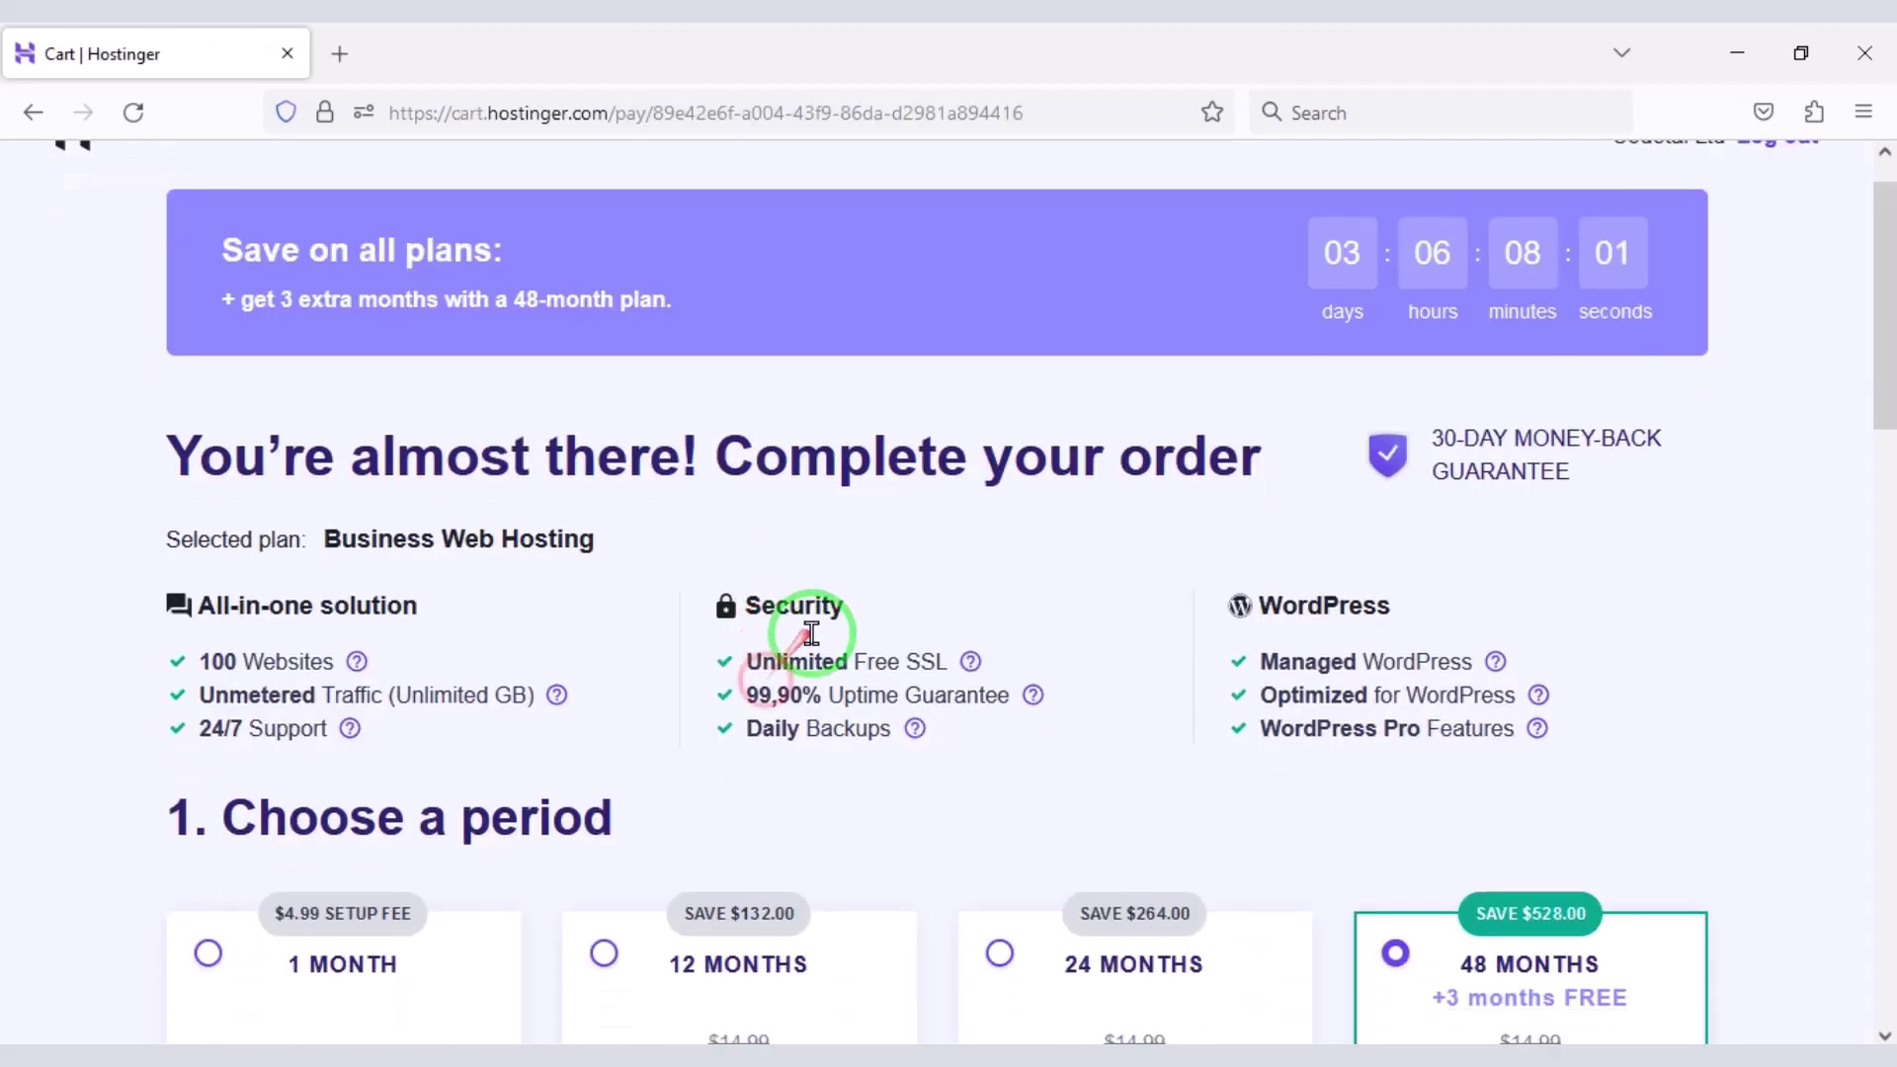
# - Choose the 12-month billing period for Business Web Hosting
pyautogui.scroll(-3, 751, 633)
pyautogui.click(603, 589)
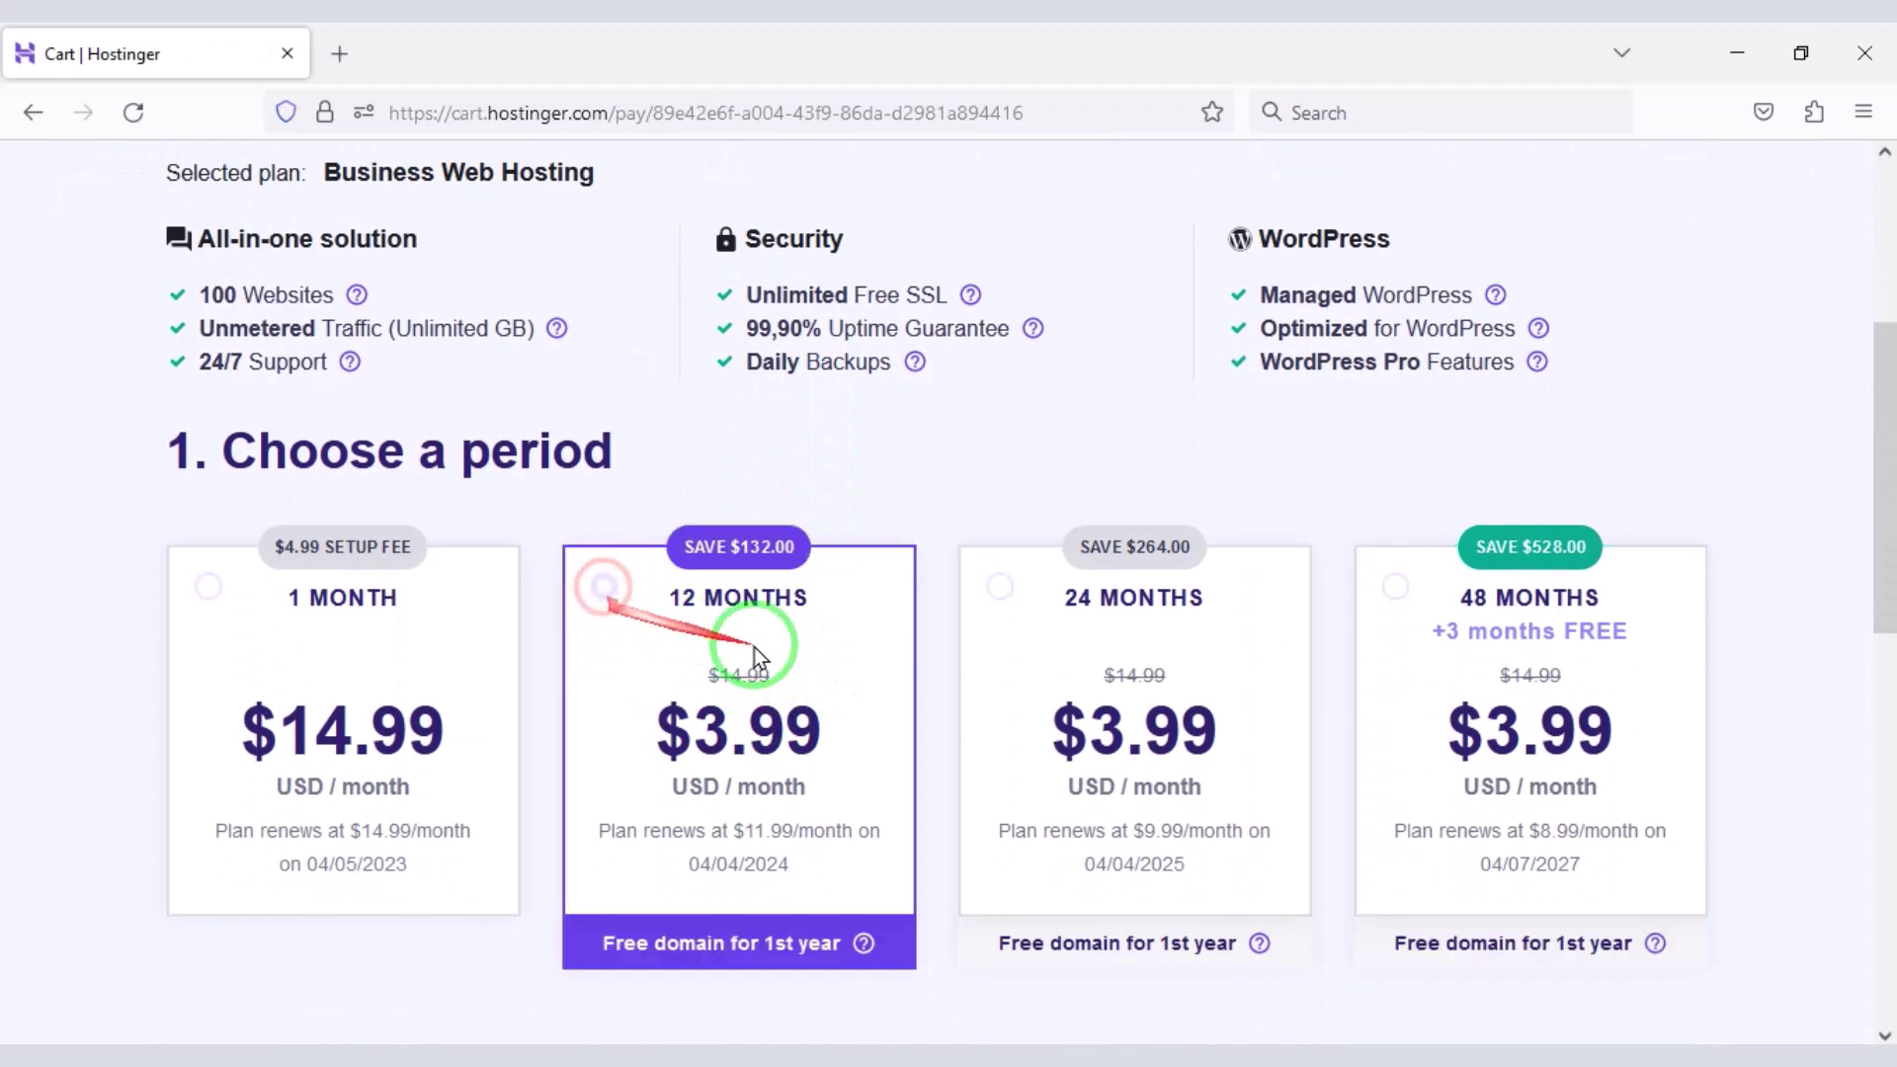
pyautogui.scroll(-10, 954, 748)
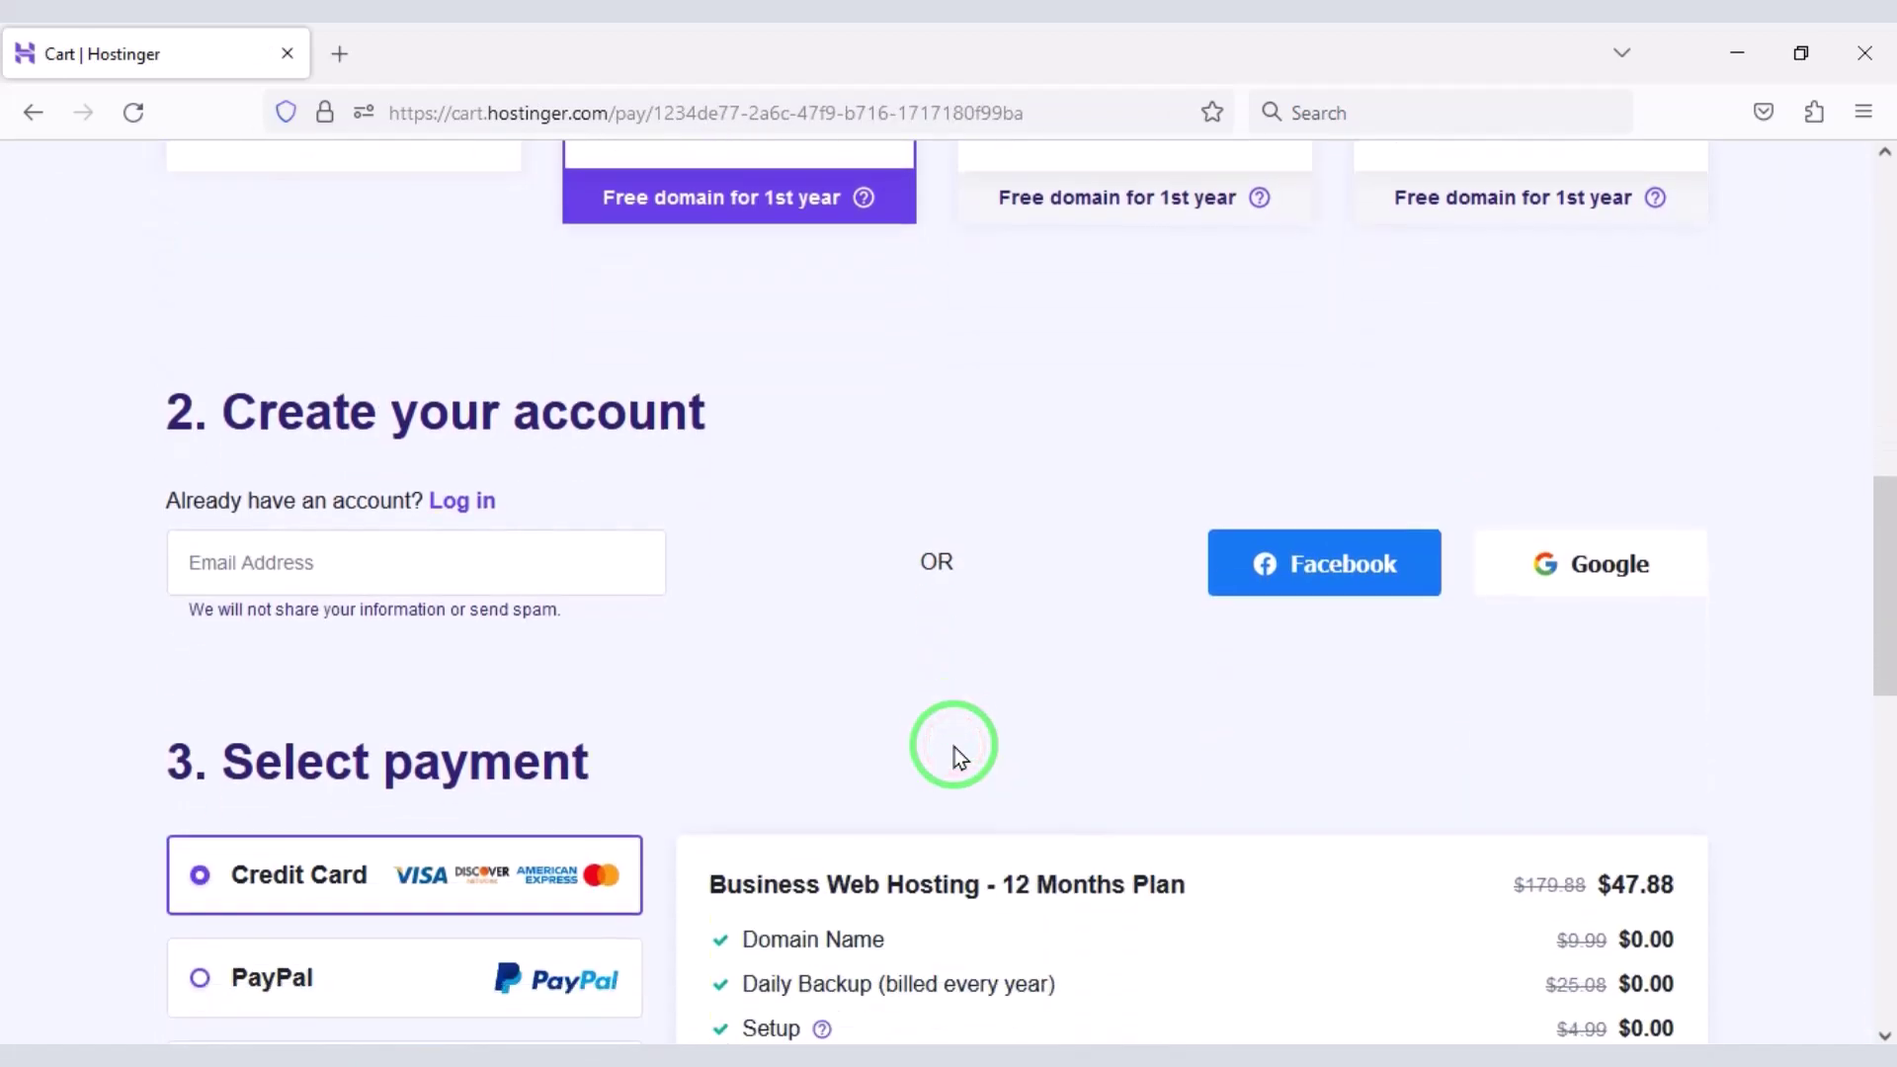
# - Sign in to the order with a Google account
pyautogui.moveTo(98, 241)
pyautogui.mouseDown()
pyautogui.moveTo(508, 382)
pyautogui.moveTo(687, 404)
pyautogui.mouseUp()
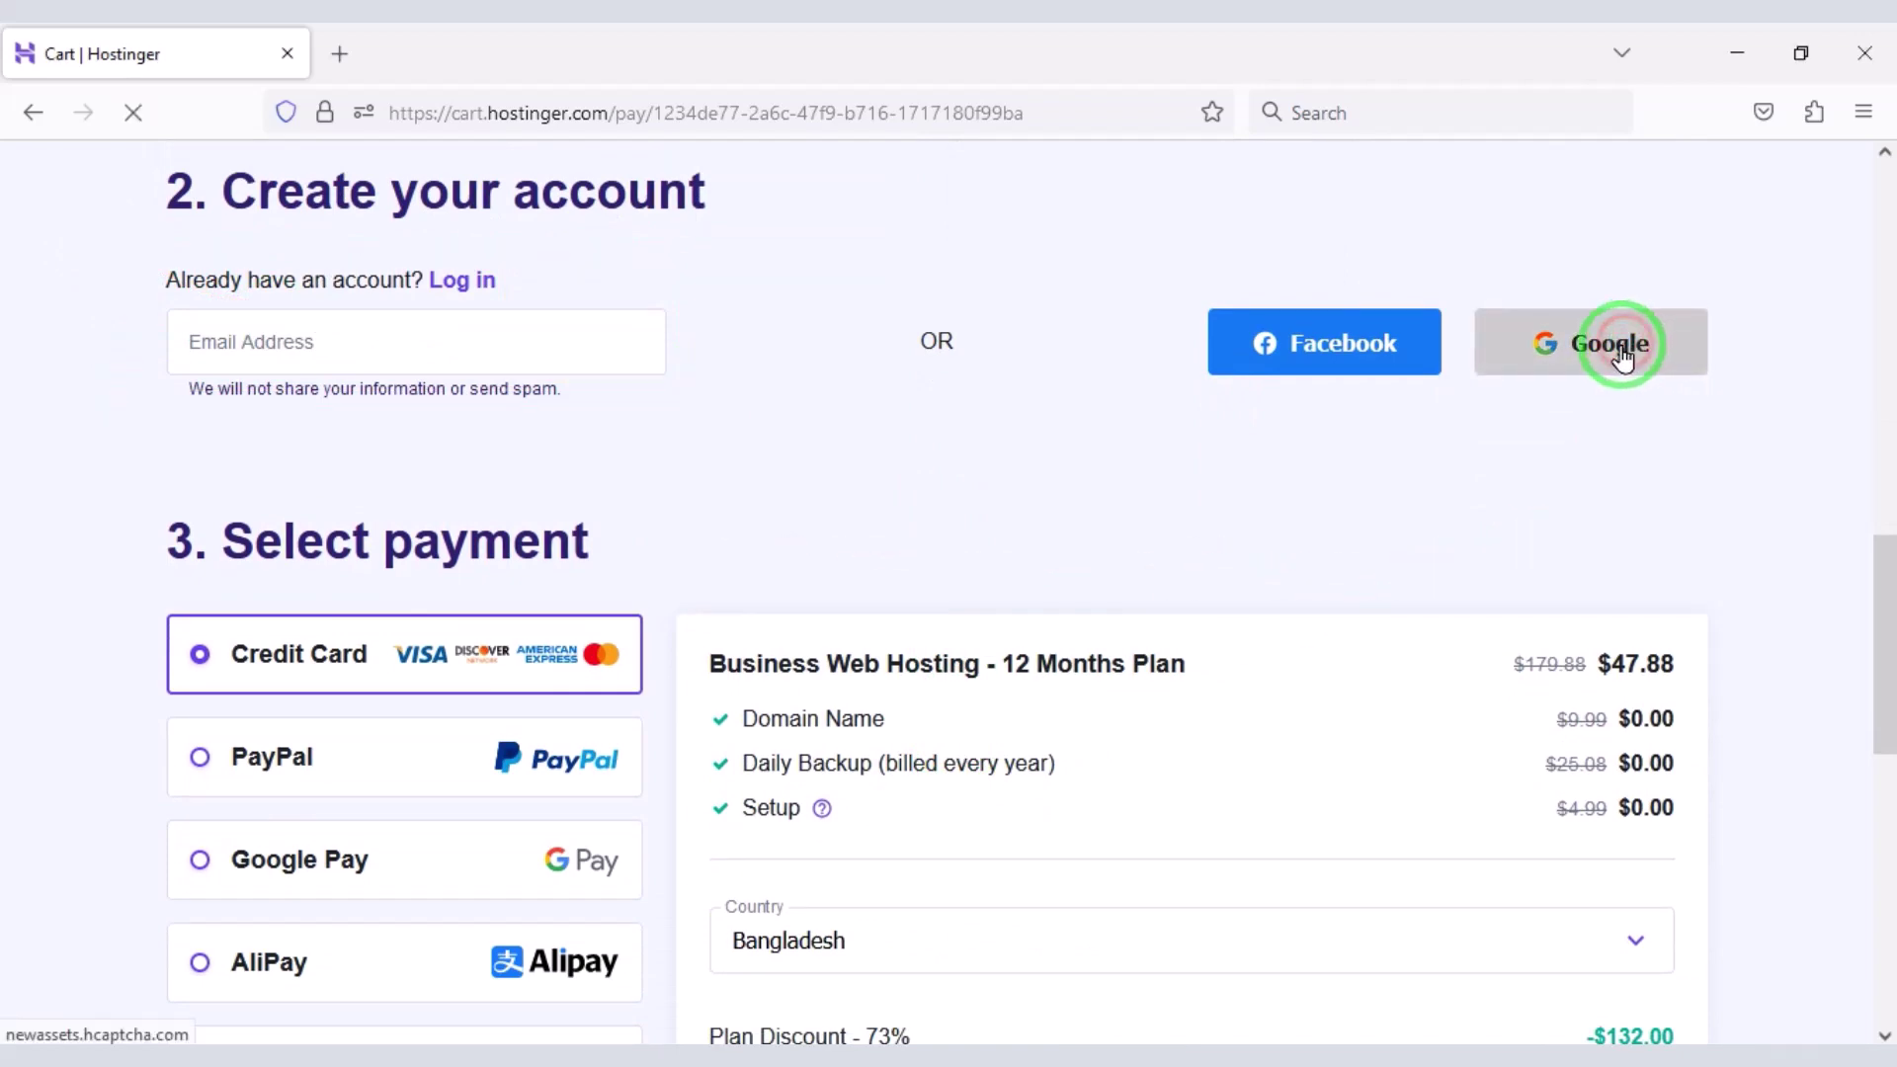
pyautogui.click(940, 552)
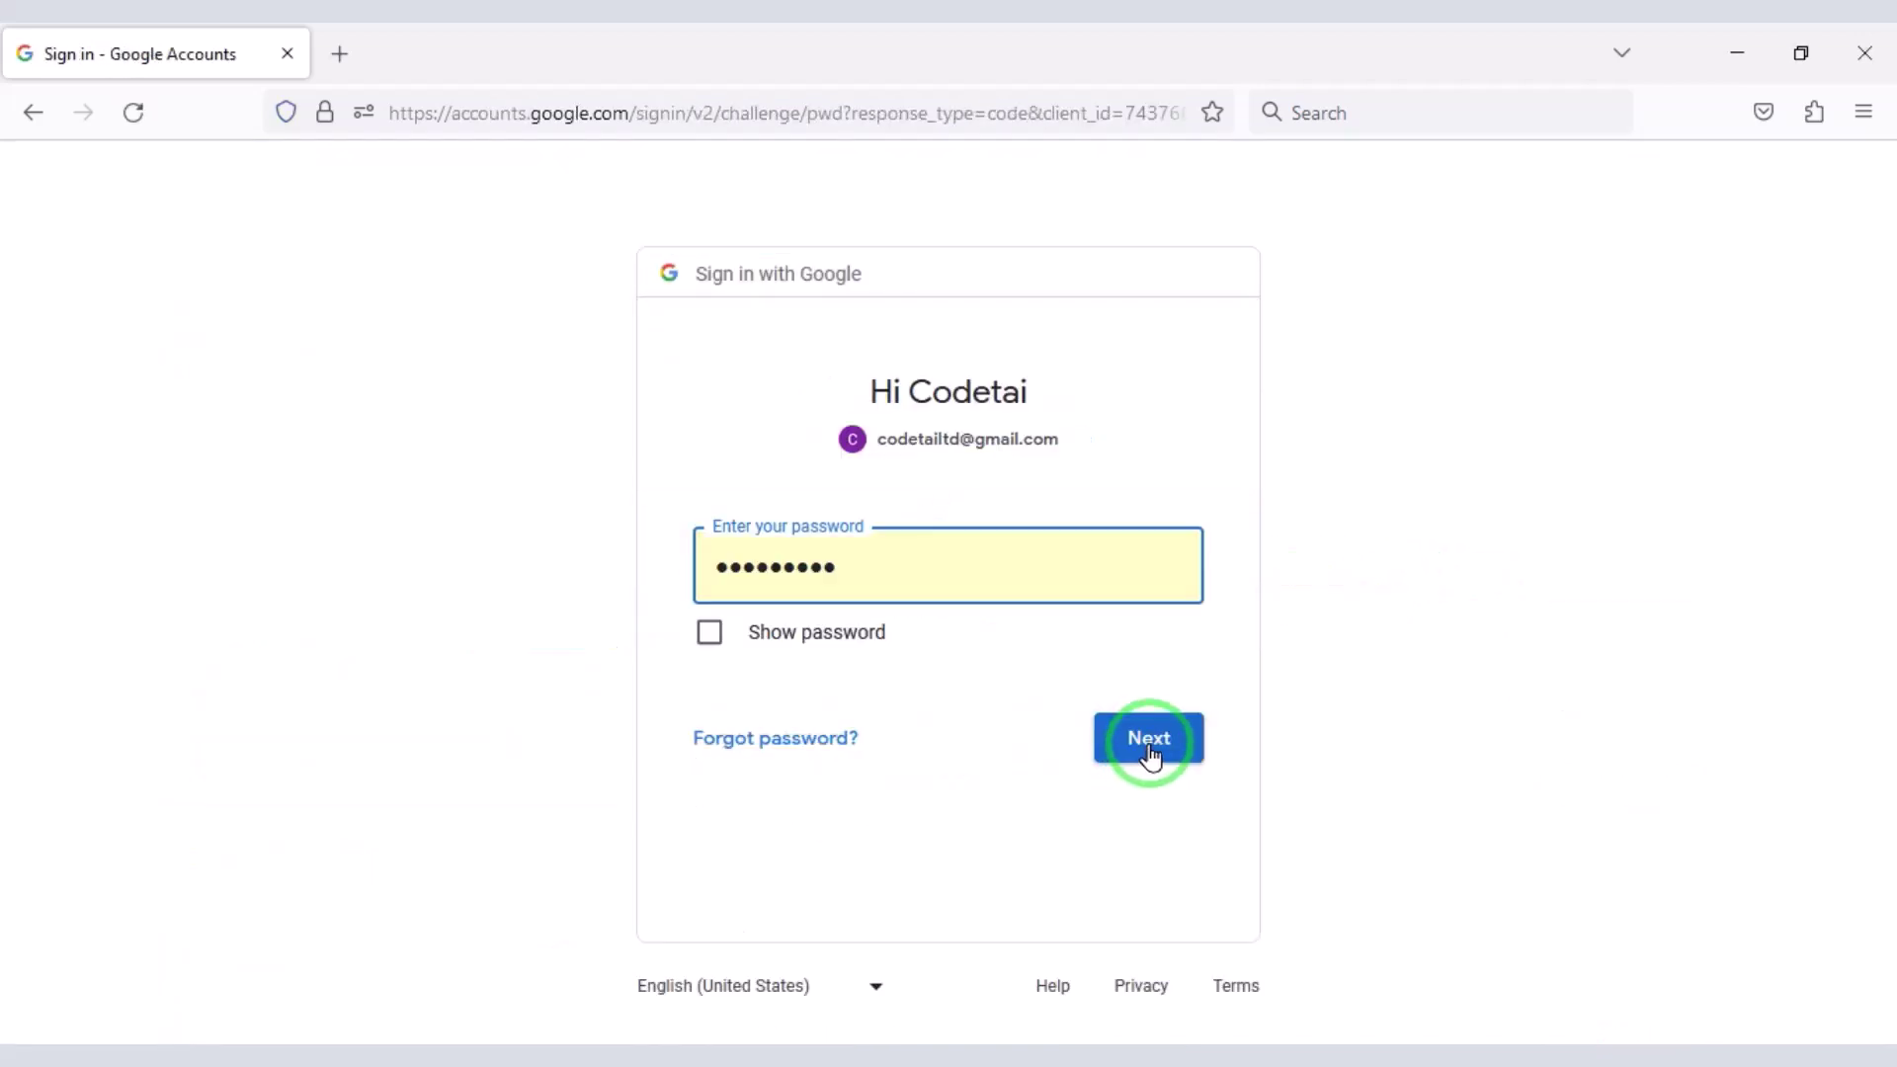
pyautogui.click(1150, 751)
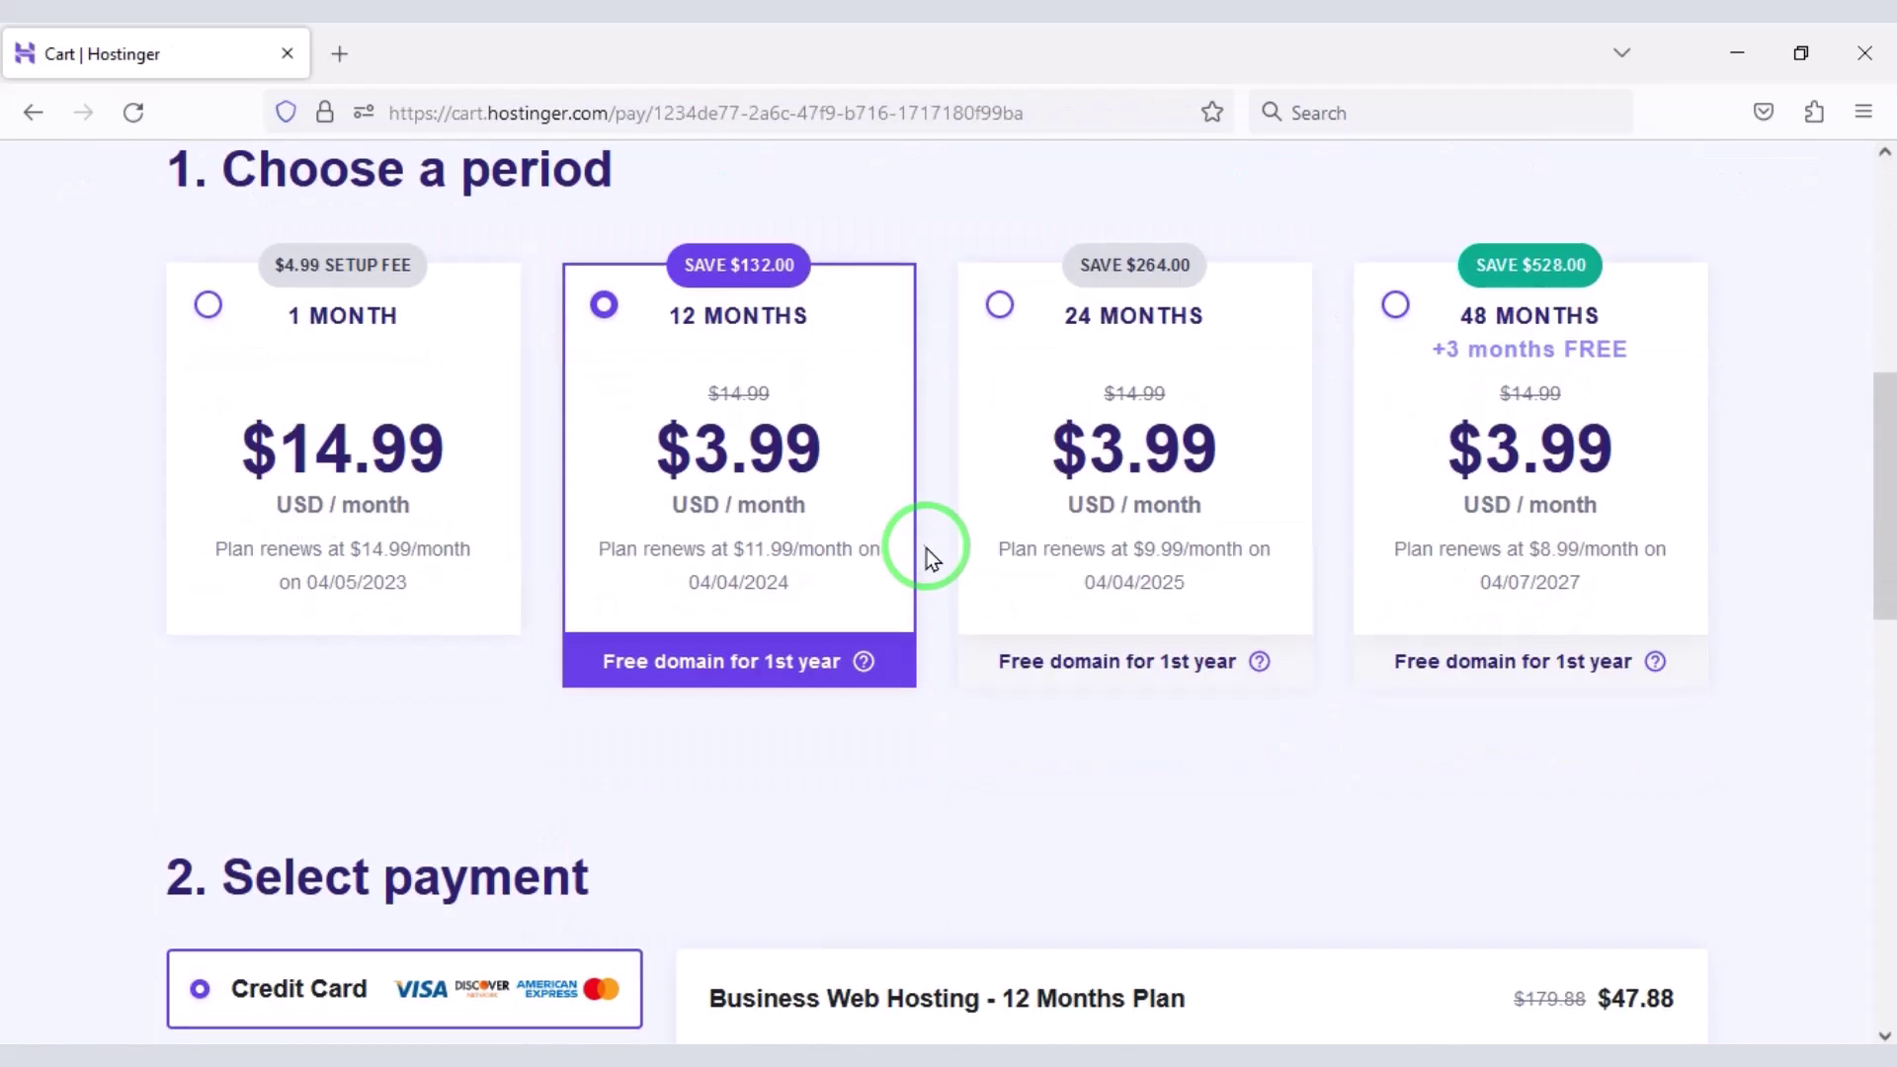
pyautogui.scroll(-8, 927, 549)
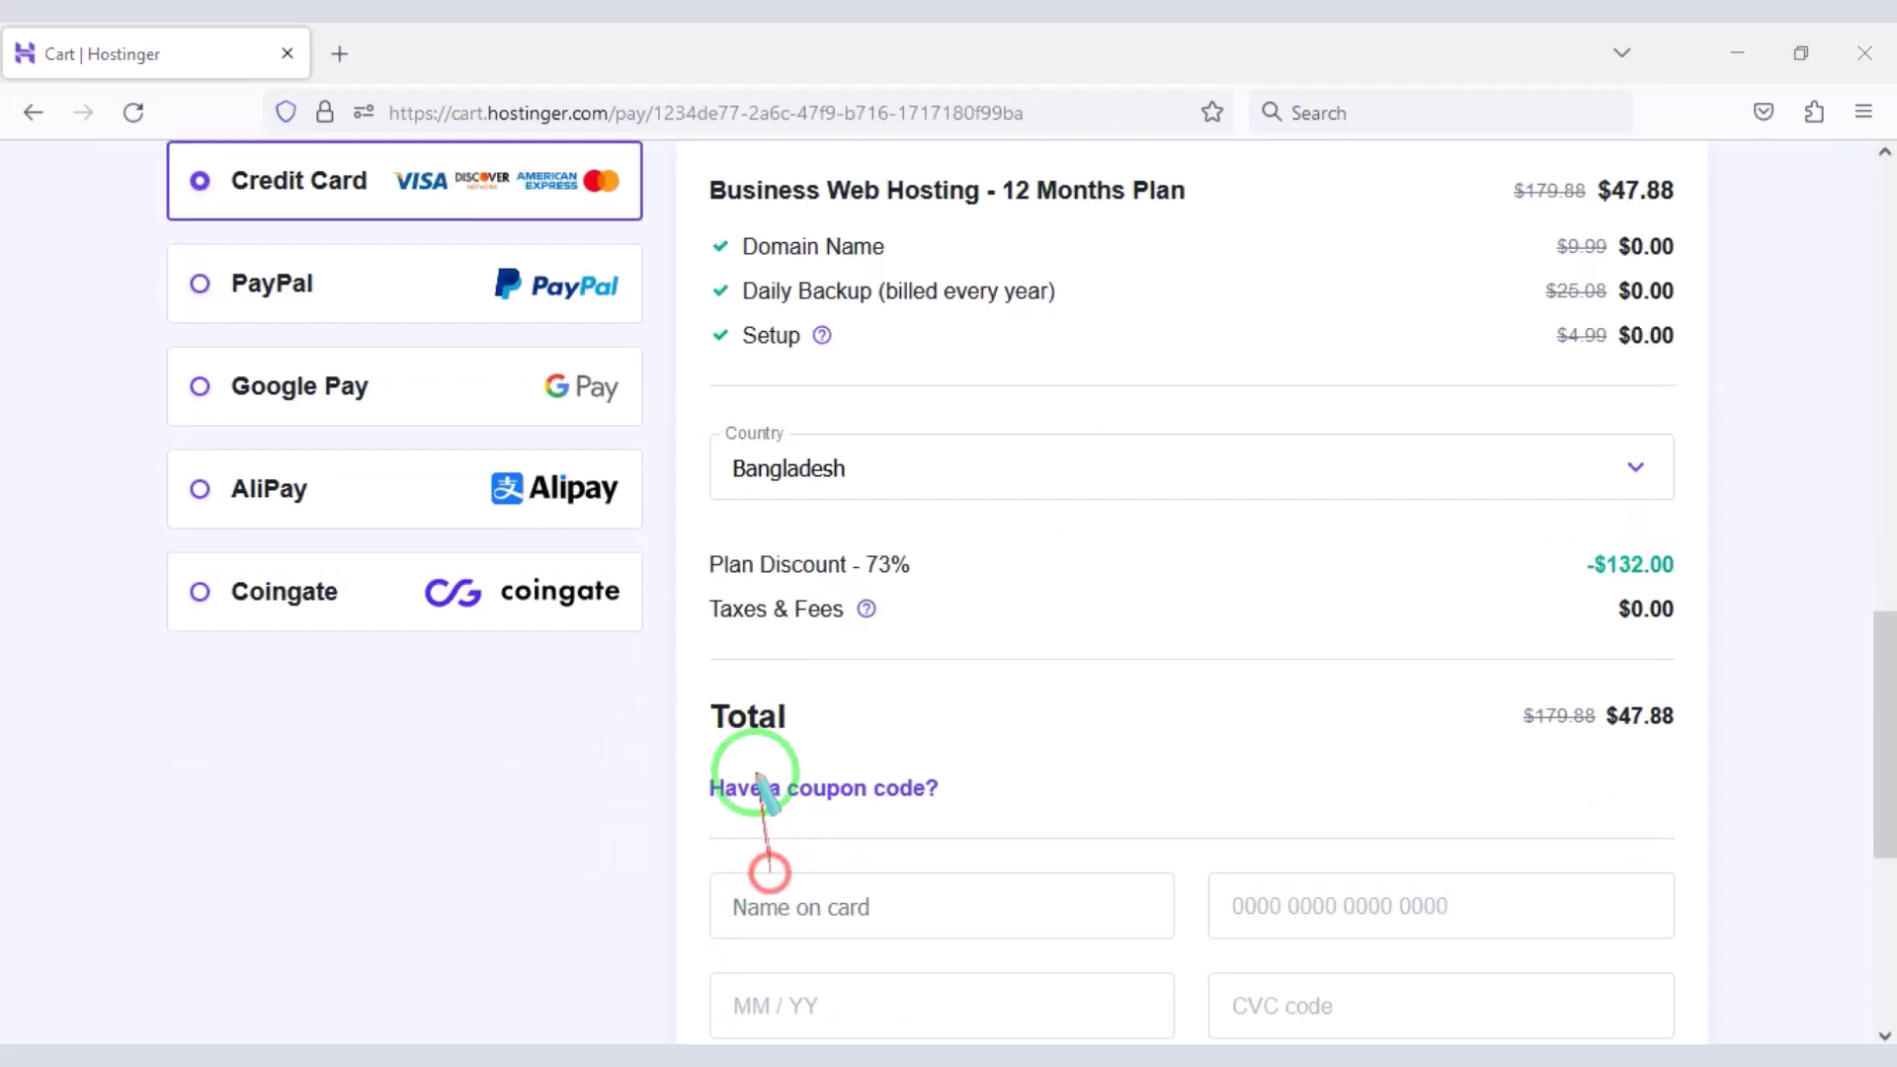
# - Highlight the 73% plan discount and the $47.88 order total
pyautogui.moveTo(696, 542); pyautogui.dragTo(925, 571)
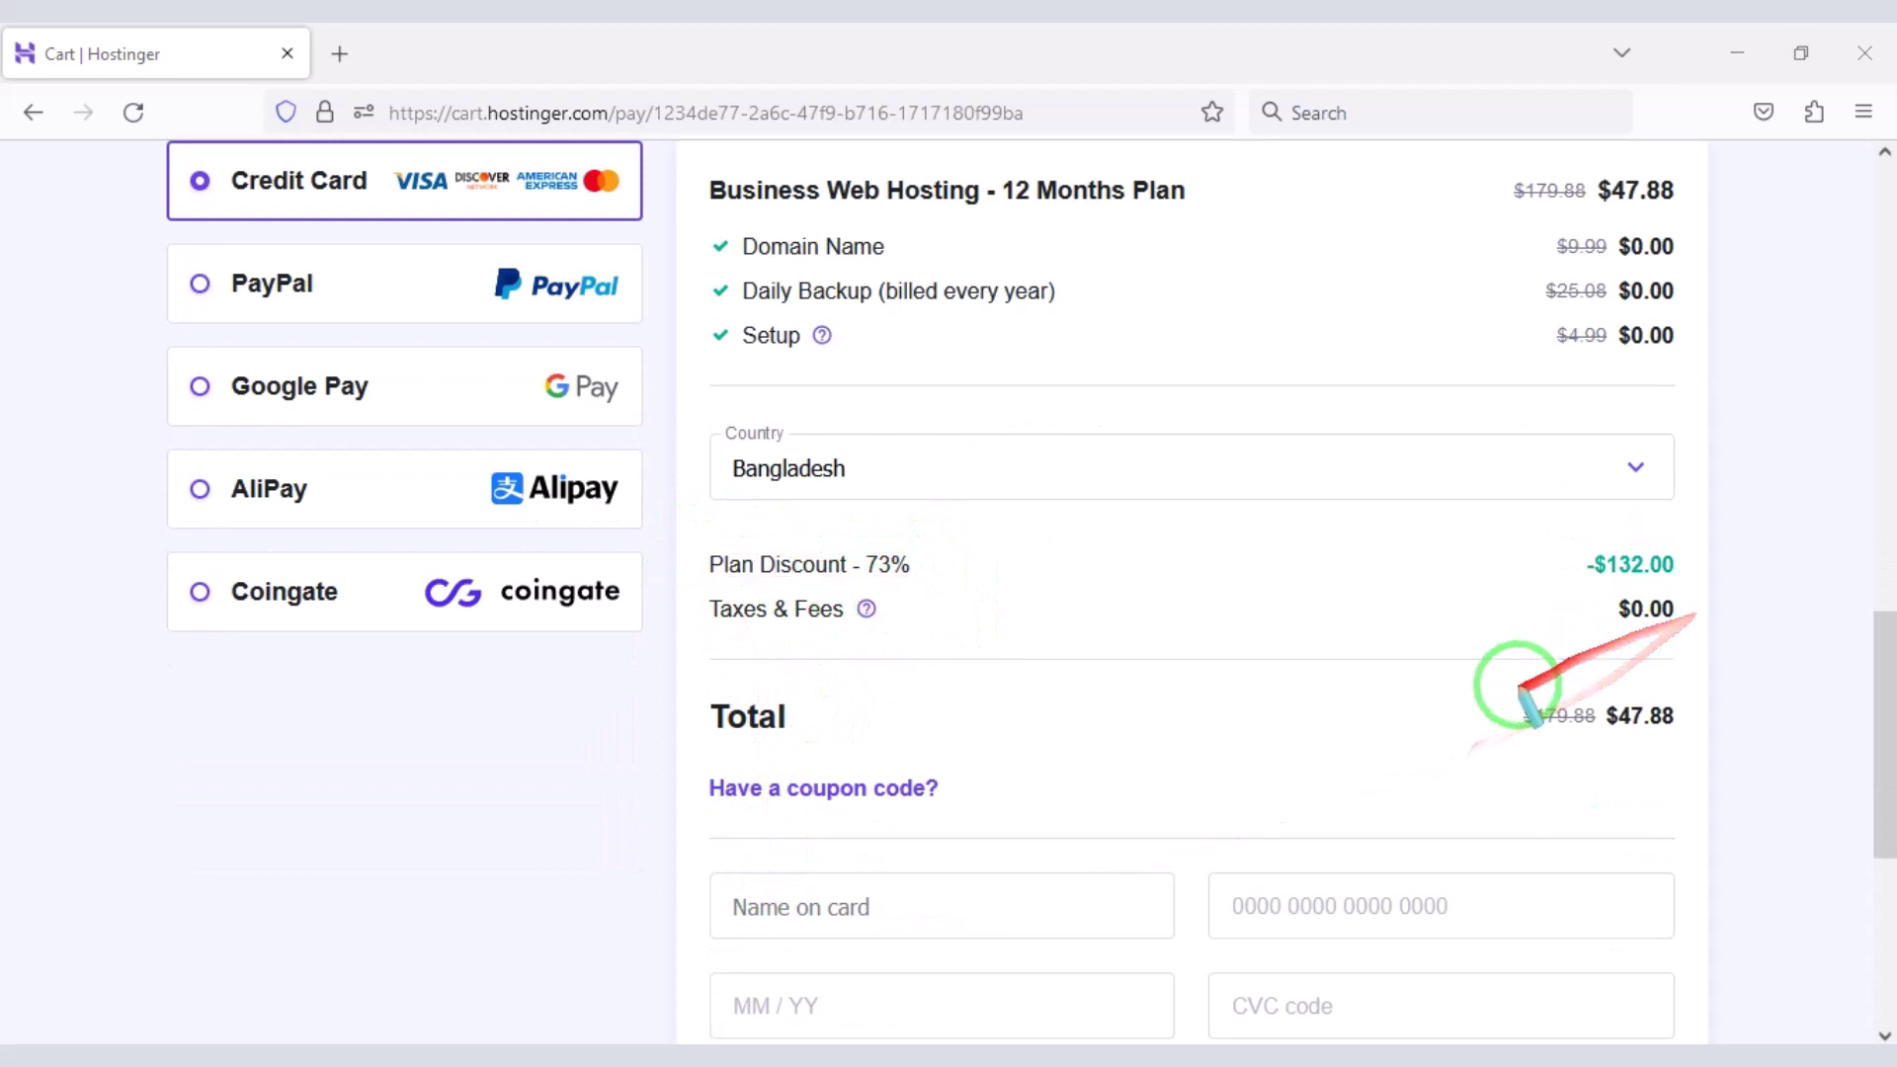
pyautogui.moveTo(1492, 685); pyautogui.dragTo(1712, 742)
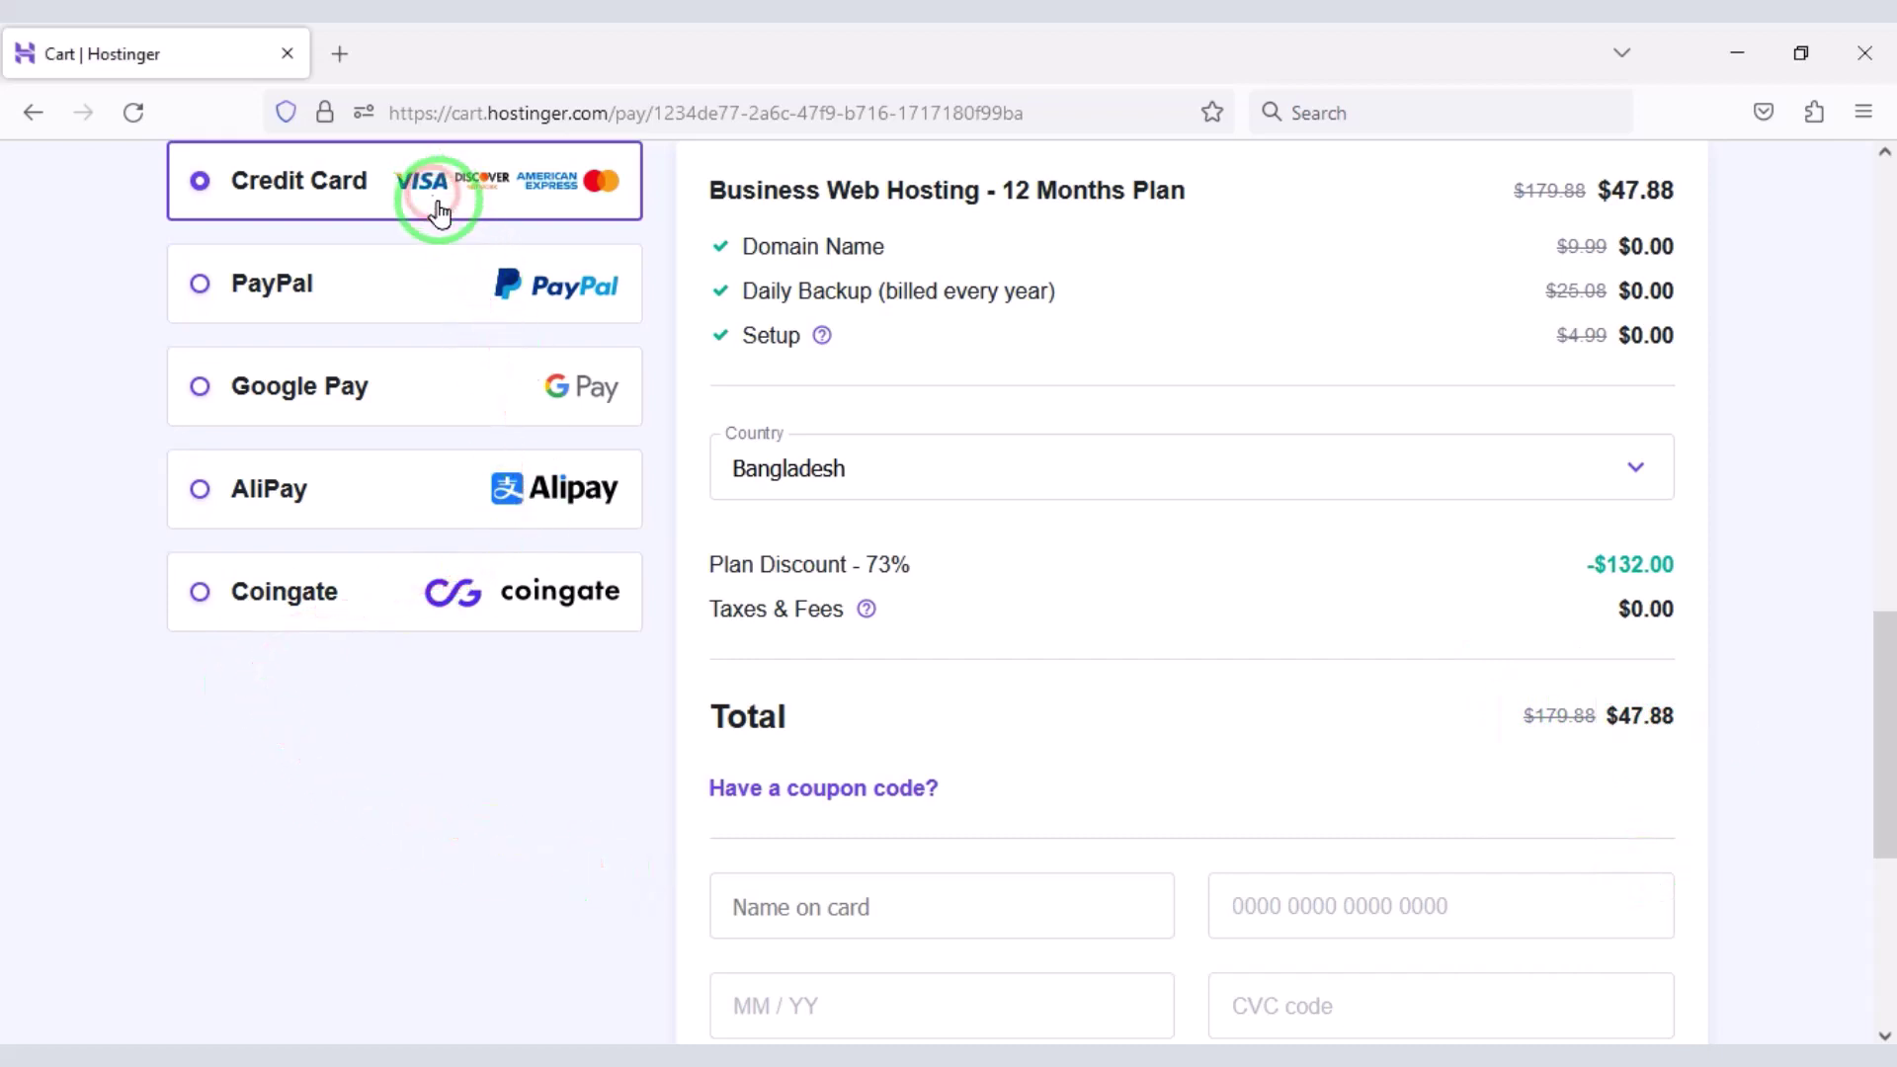
pyautogui.scroll(-4, 939, 820)
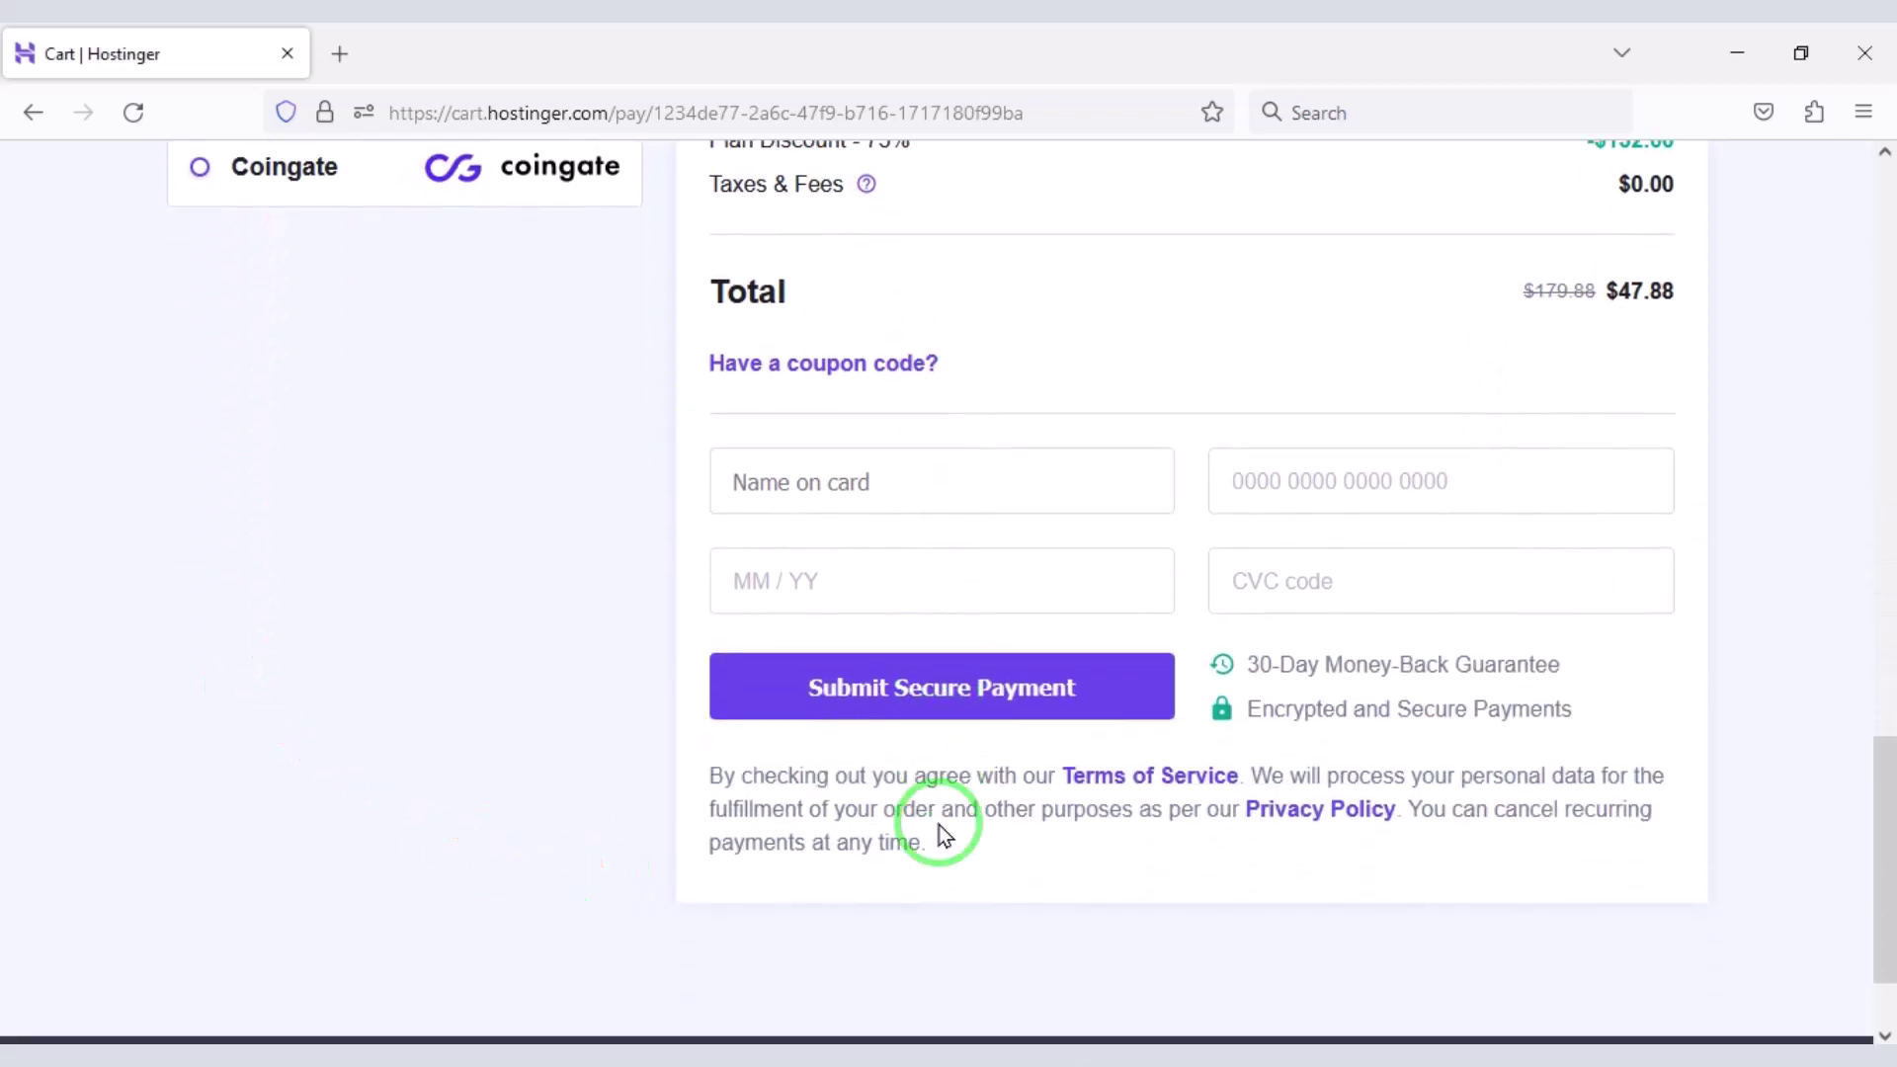
# - Highlight the four card detail fields and the Submit Secure Payment area
pyautogui.moveTo(697, 432)
pyautogui.mouseDown()
pyautogui.moveTo(1247, 601)
pyautogui.moveTo(1675, 655)
pyautogui.moveTo(1687, 637)
pyautogui.mouseUp()
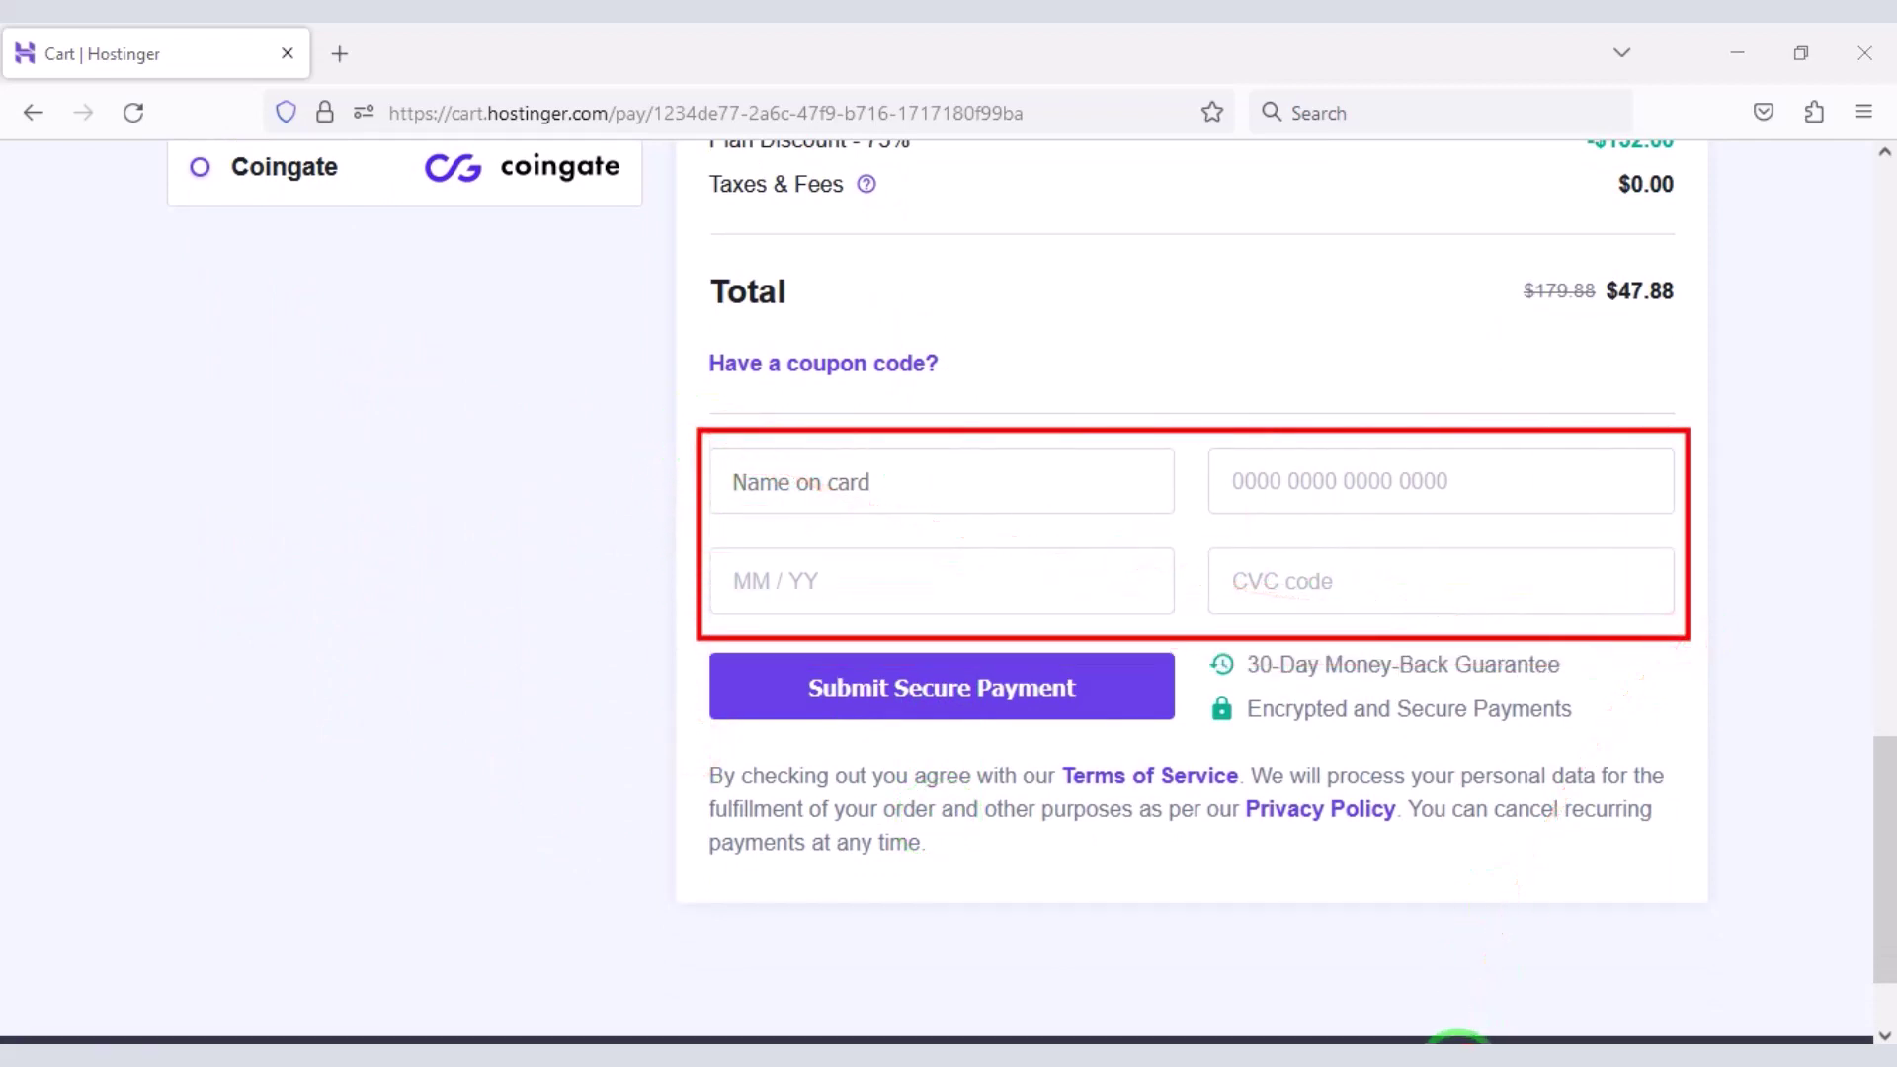
pyautogui.click(809, 889)
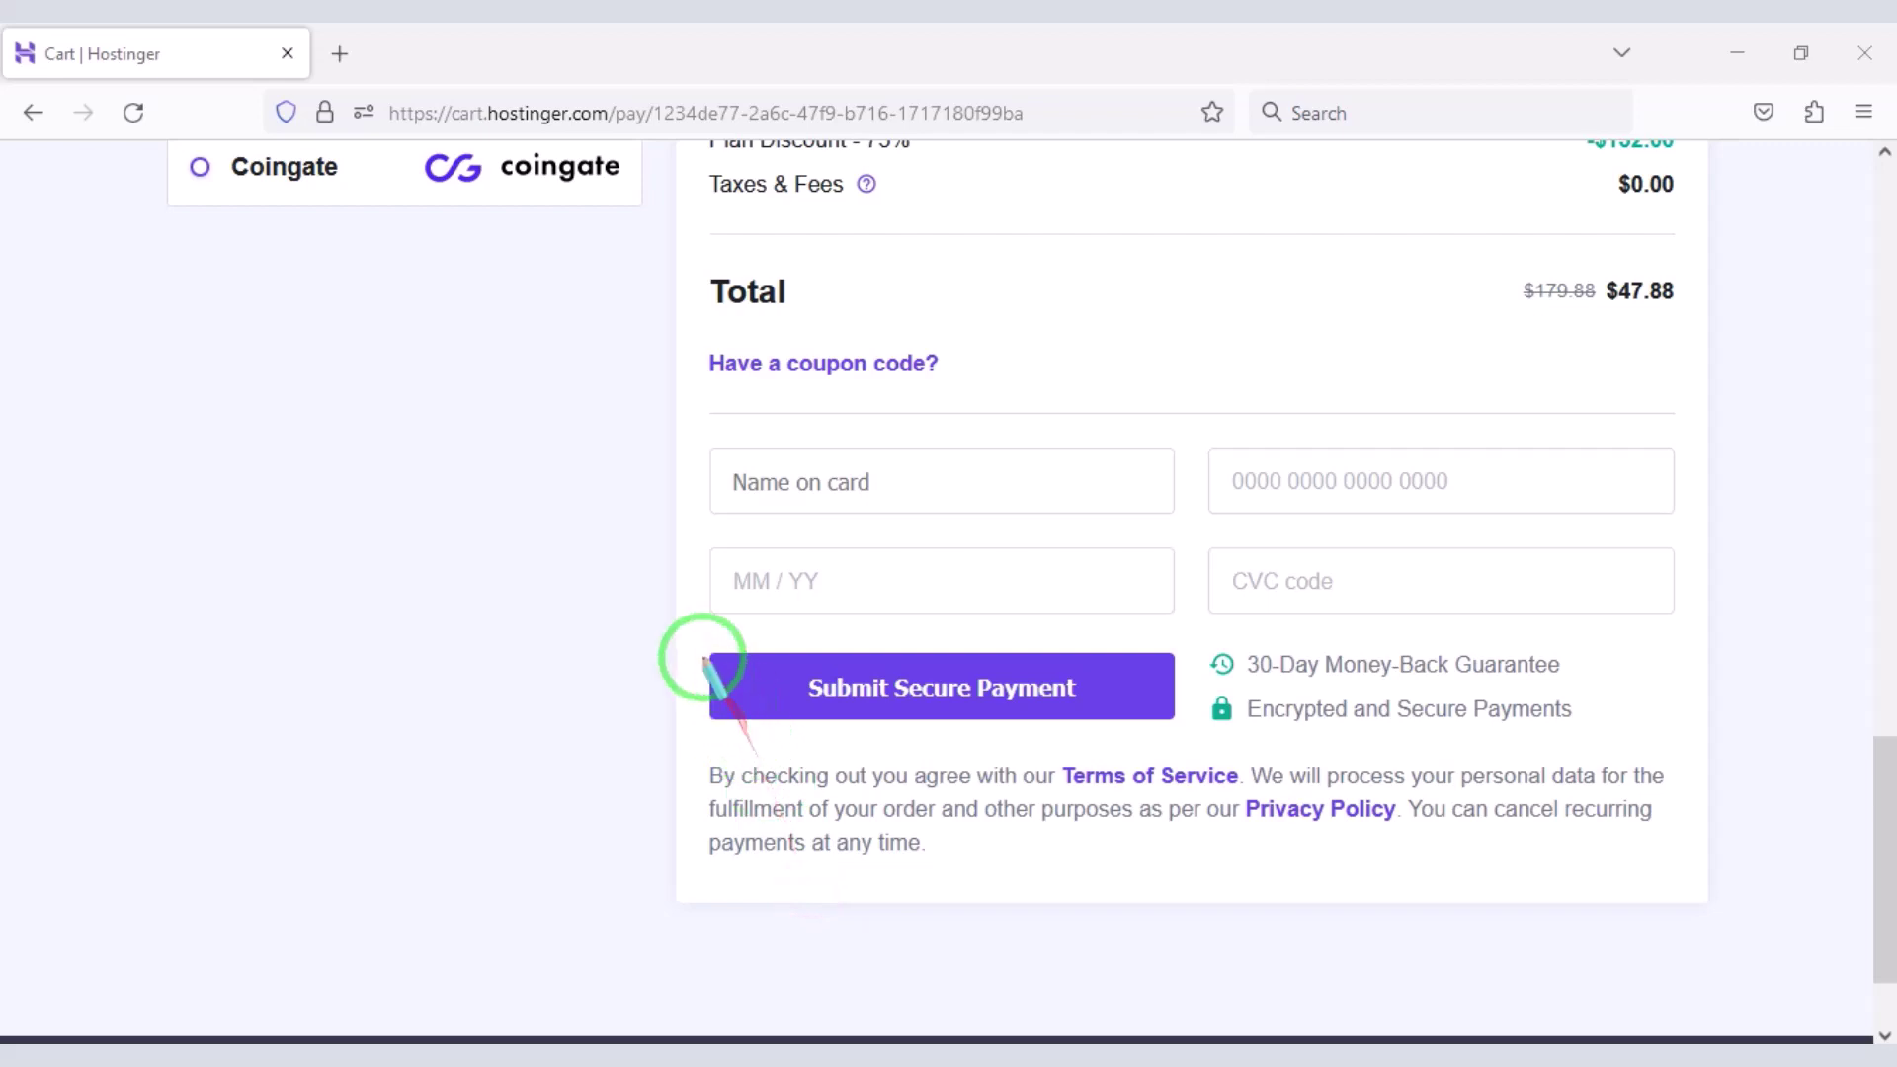
pyautogui.moveTo(692, 636)
pyautogui.mouseDown()
pyautogui.moveTo(1110, 741)
pyautogui.moveTo(1193, 741)
pyautogui.mouseUp()
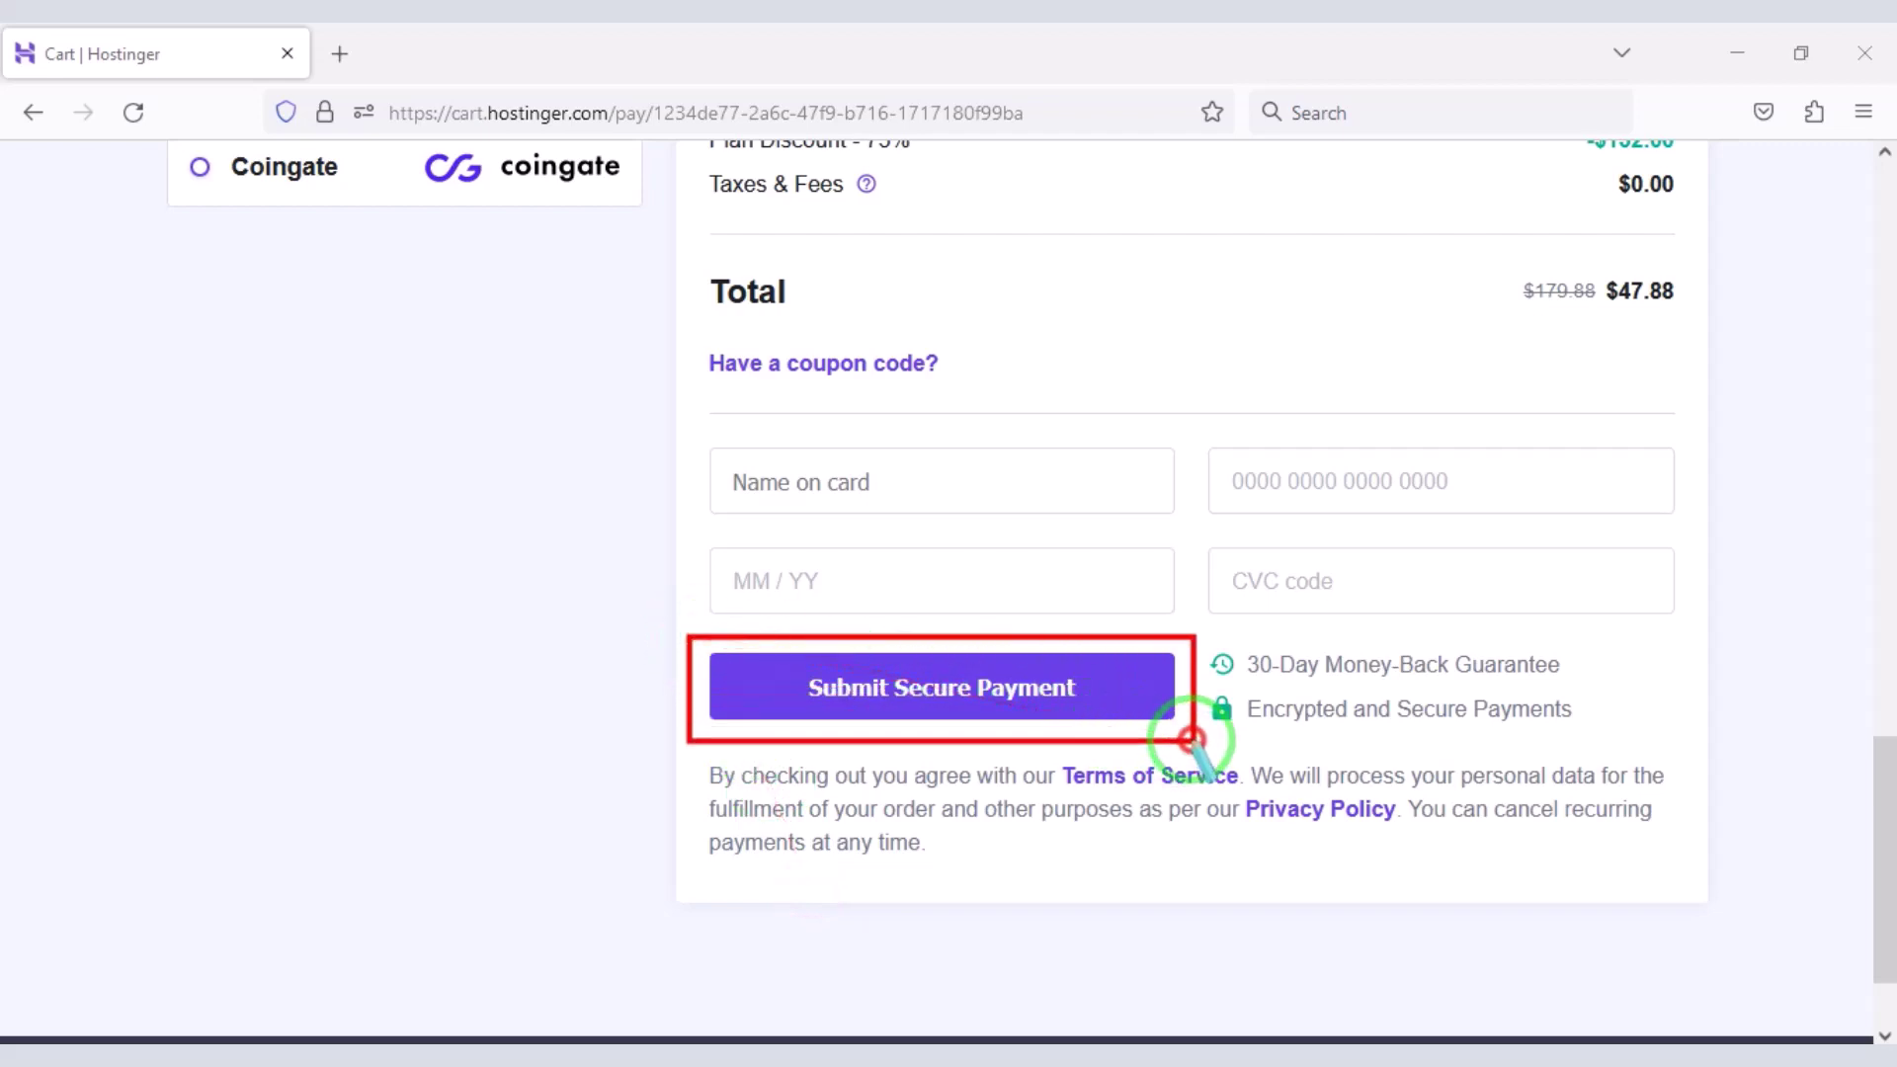
pyautogui.scroll(5, 1142, 904)
# - Highlight the Google Pay, AliPay and Coingate payment options
pyautogui.moveTo(148, 392); pyautogui.dragTo(643, 474)
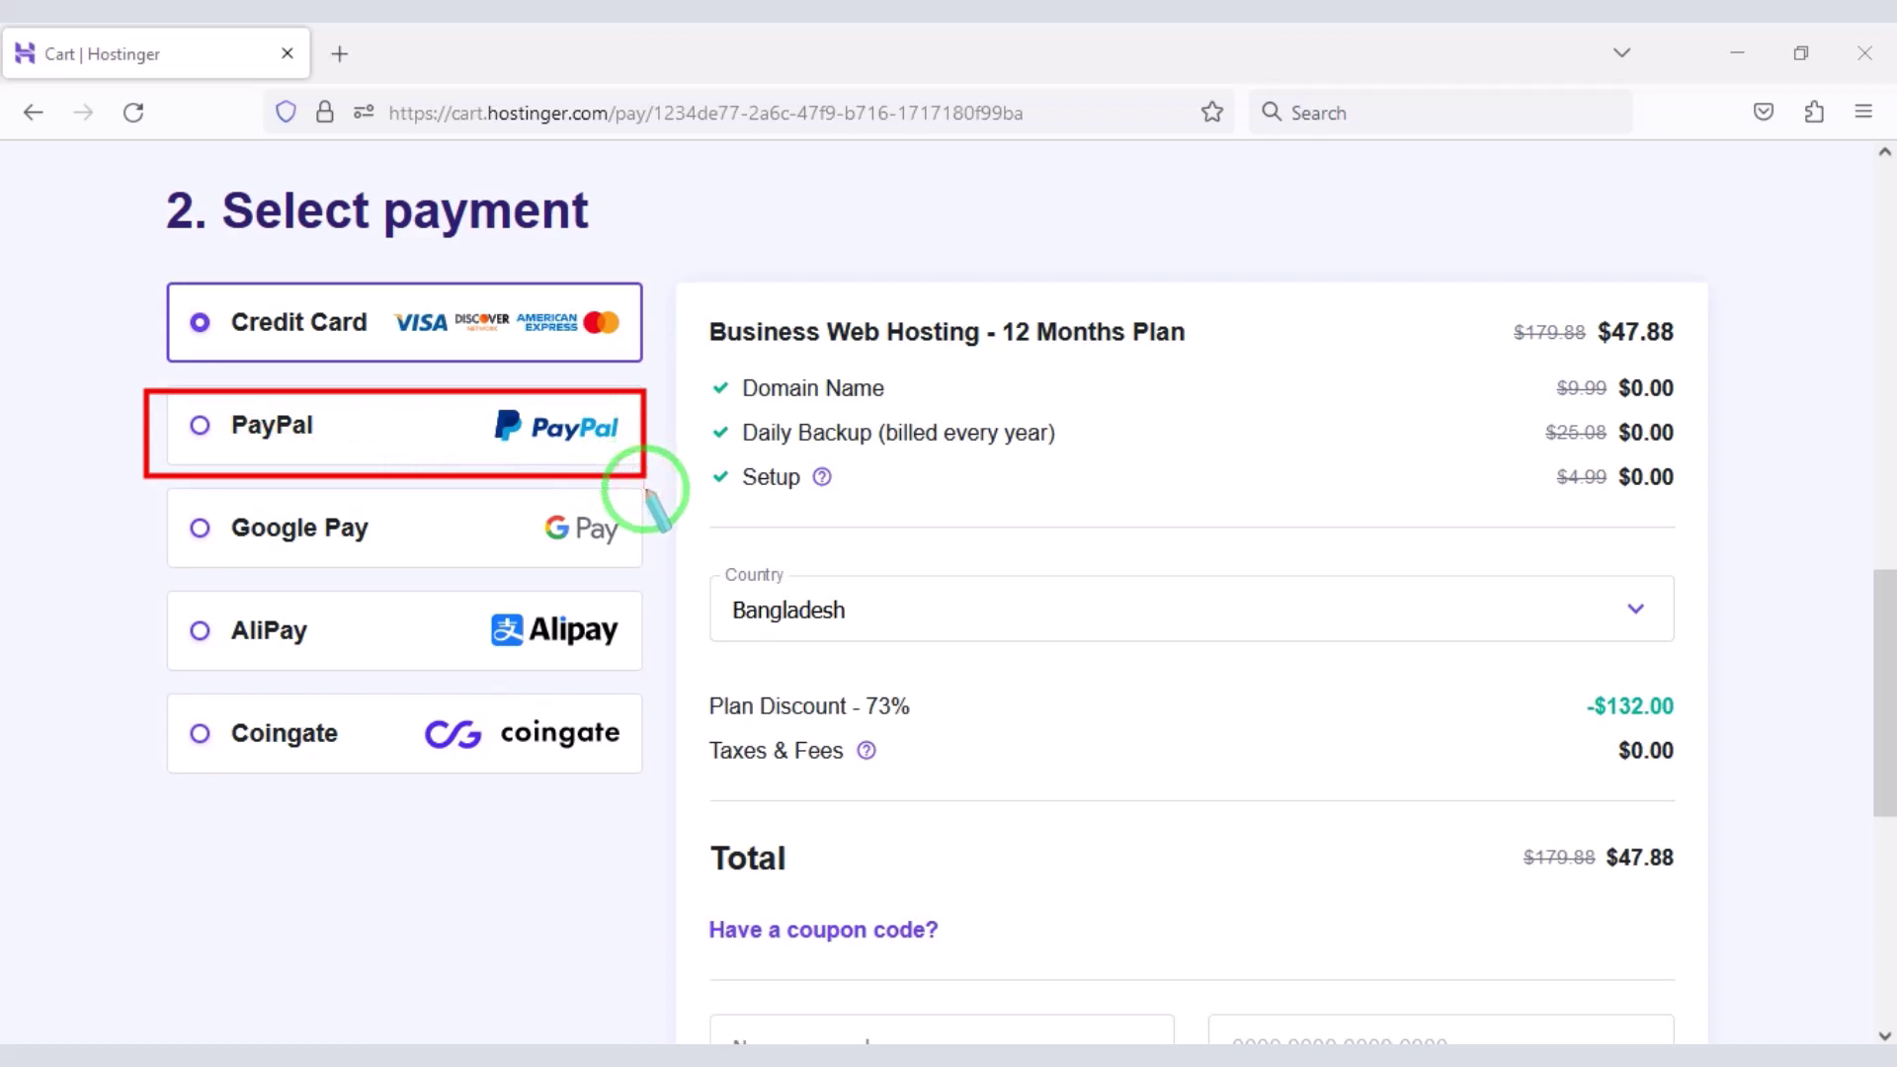
pyautogui.moveTo(161, 489)
pyautogui.mouseDown()
pyautogui.moveTo(580, 691)
pyautogui.moveTo(641, 764)
pyautogui.mouseUp()
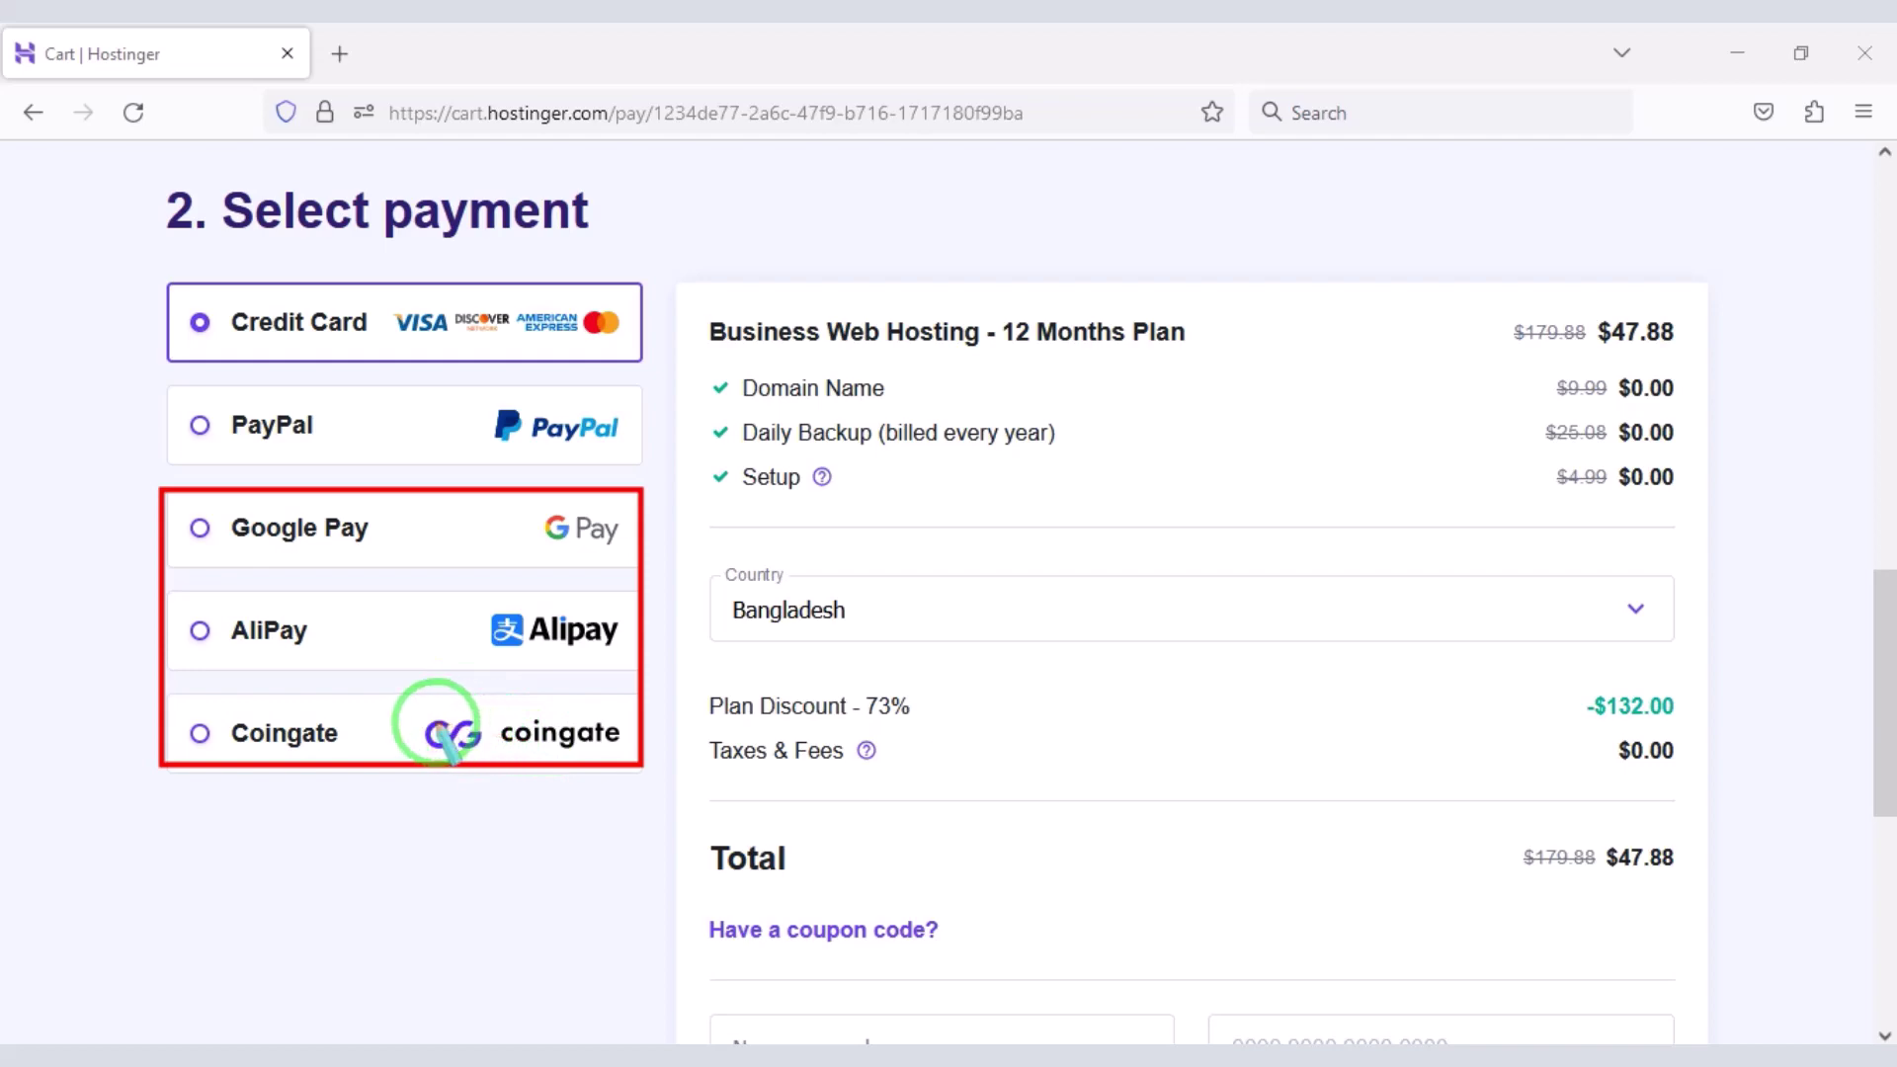
pyautogui.scroll(10, 784, 889)
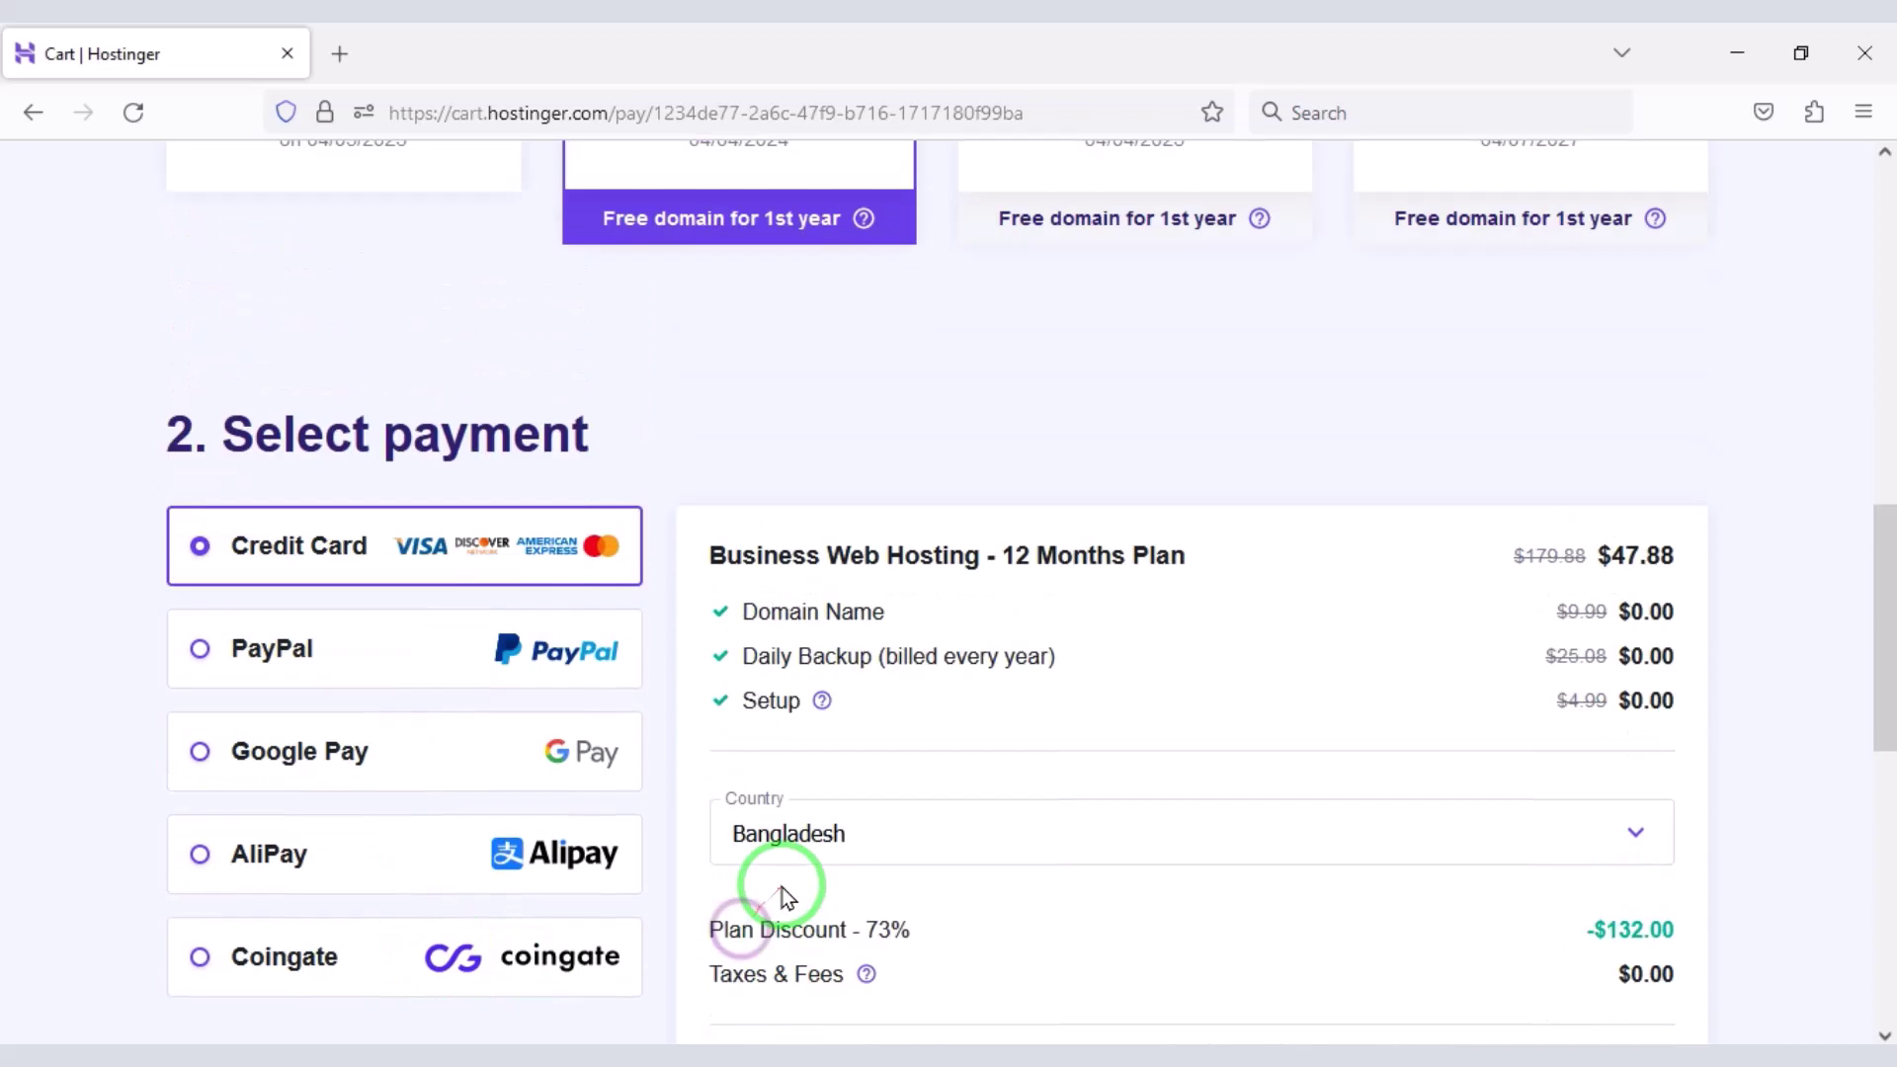
pyautogui.scroll(4, 825, 887)
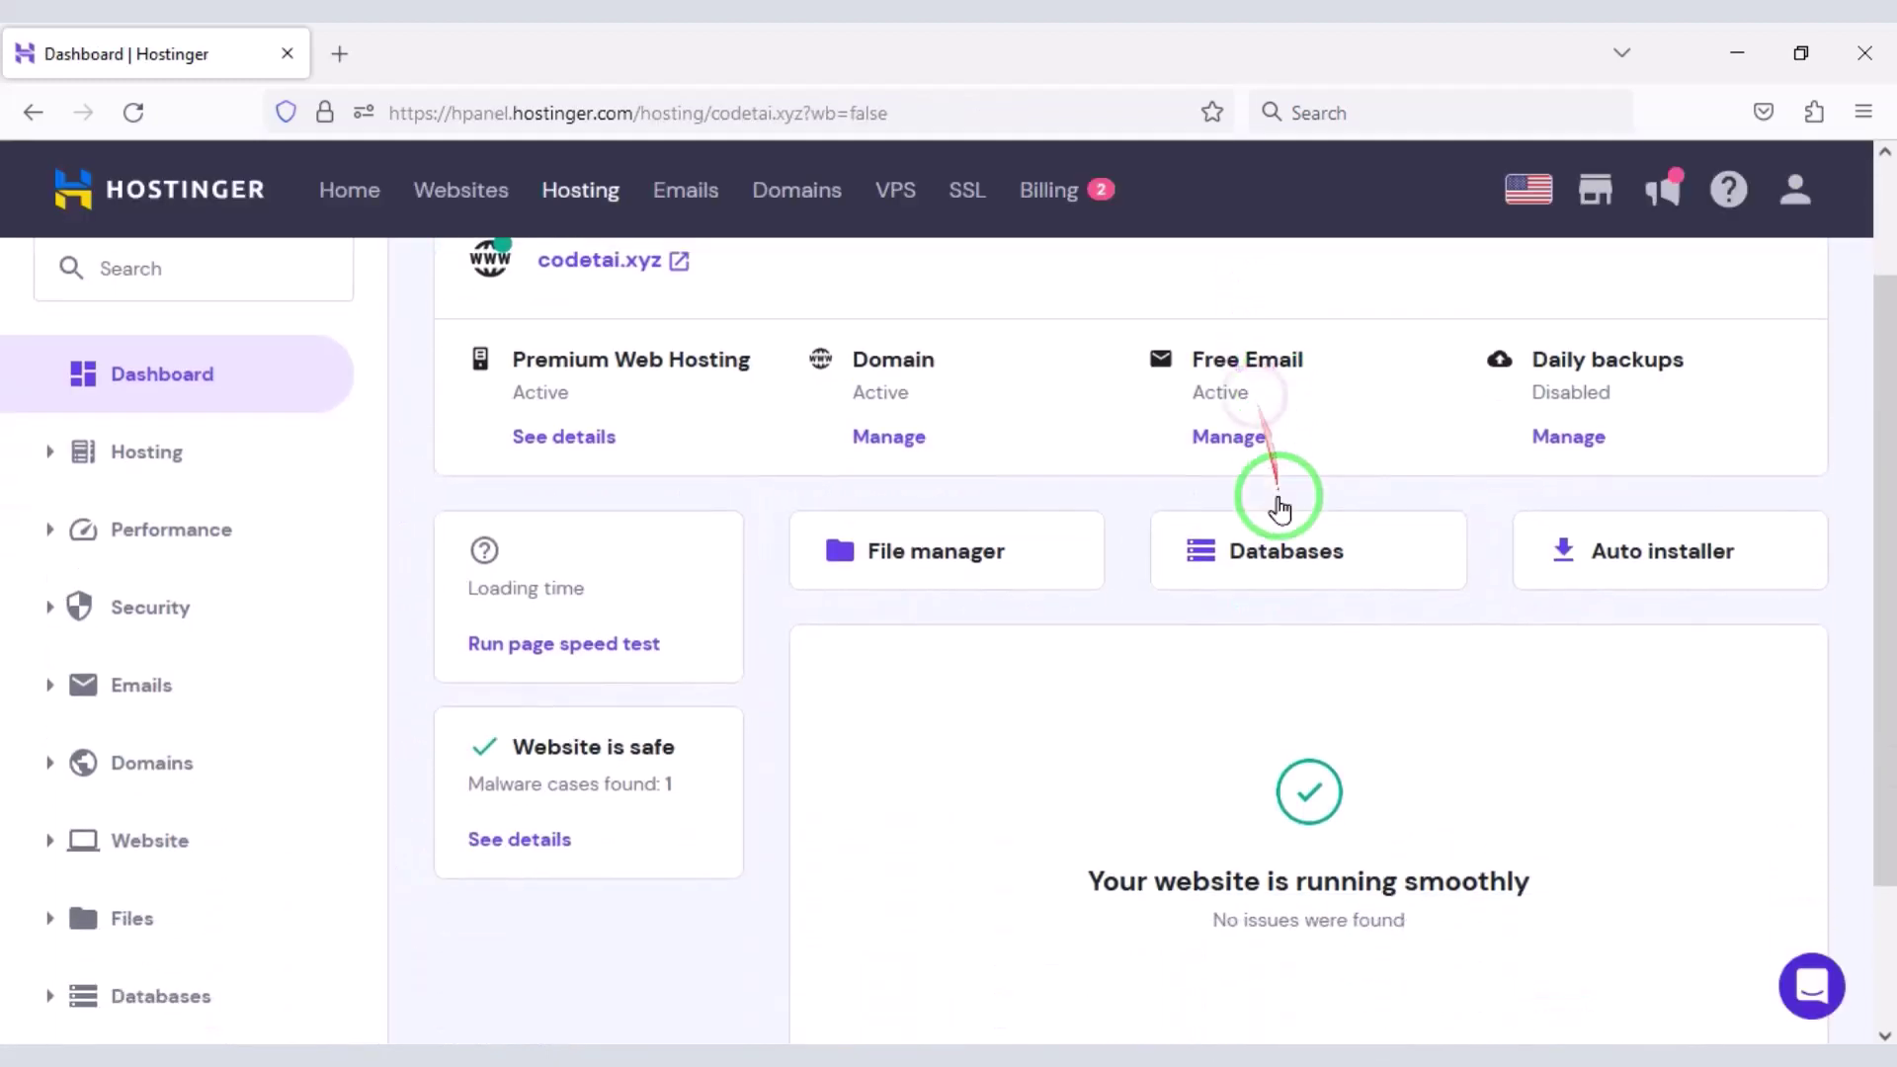
pyautogui.scroll(-2, 1271, 495)
pyautogui.scroll(4, 632, 890)
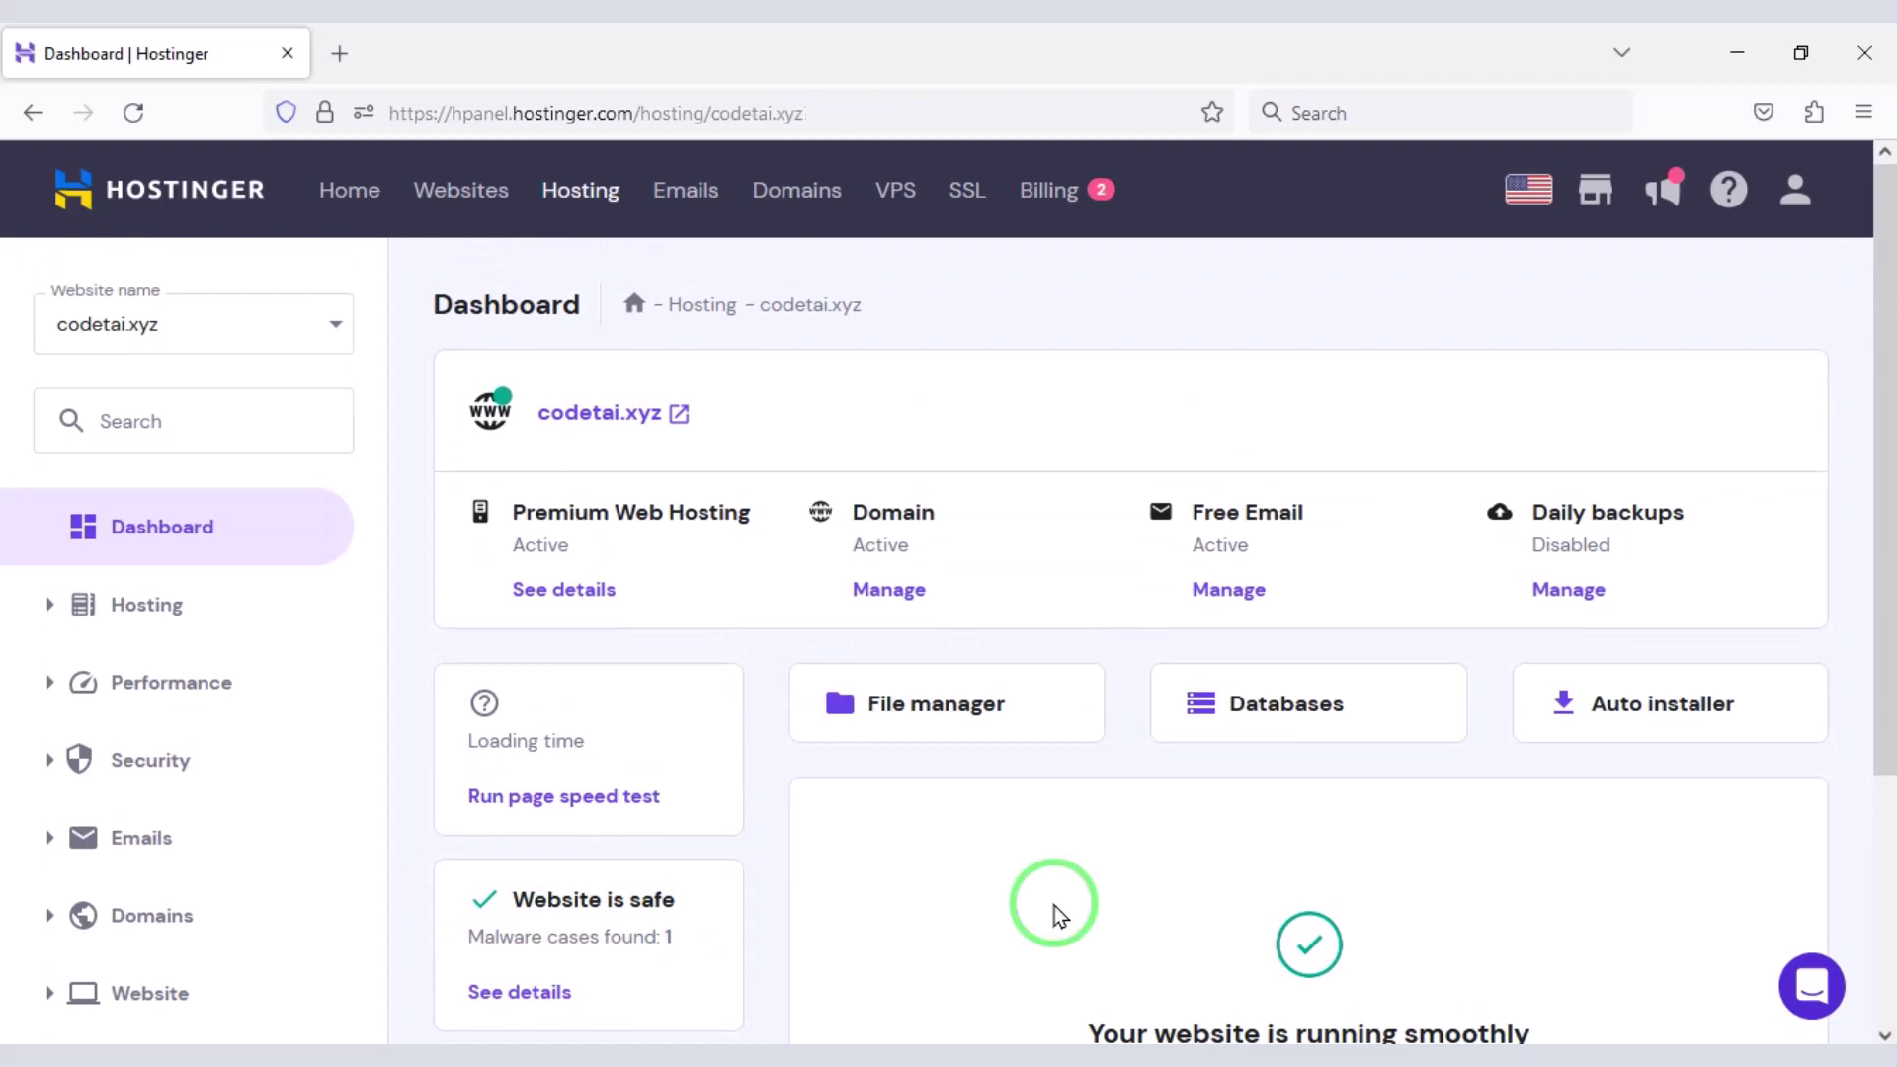
# - Open codetai.xyz's File Manager and enter the public_html folder
pyautogui.click(950, 706)
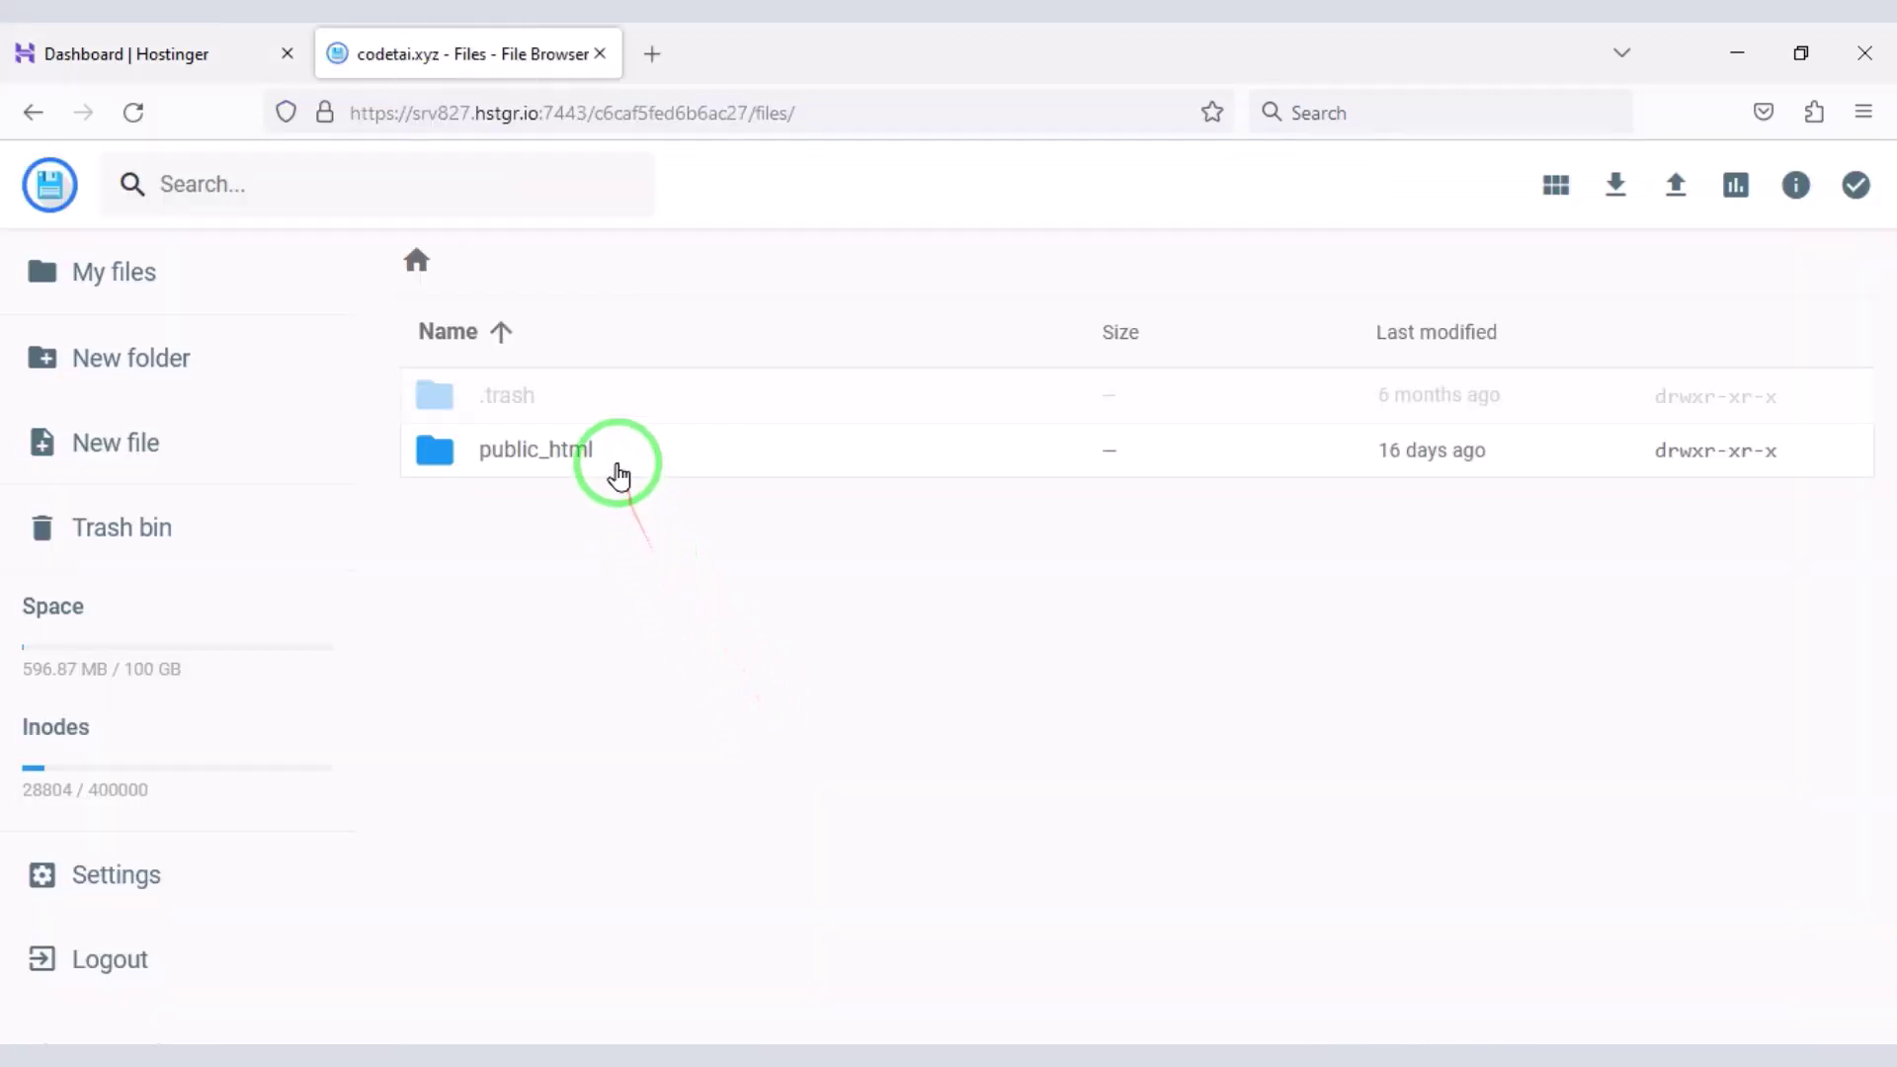
pyautogui.click(618, 465)
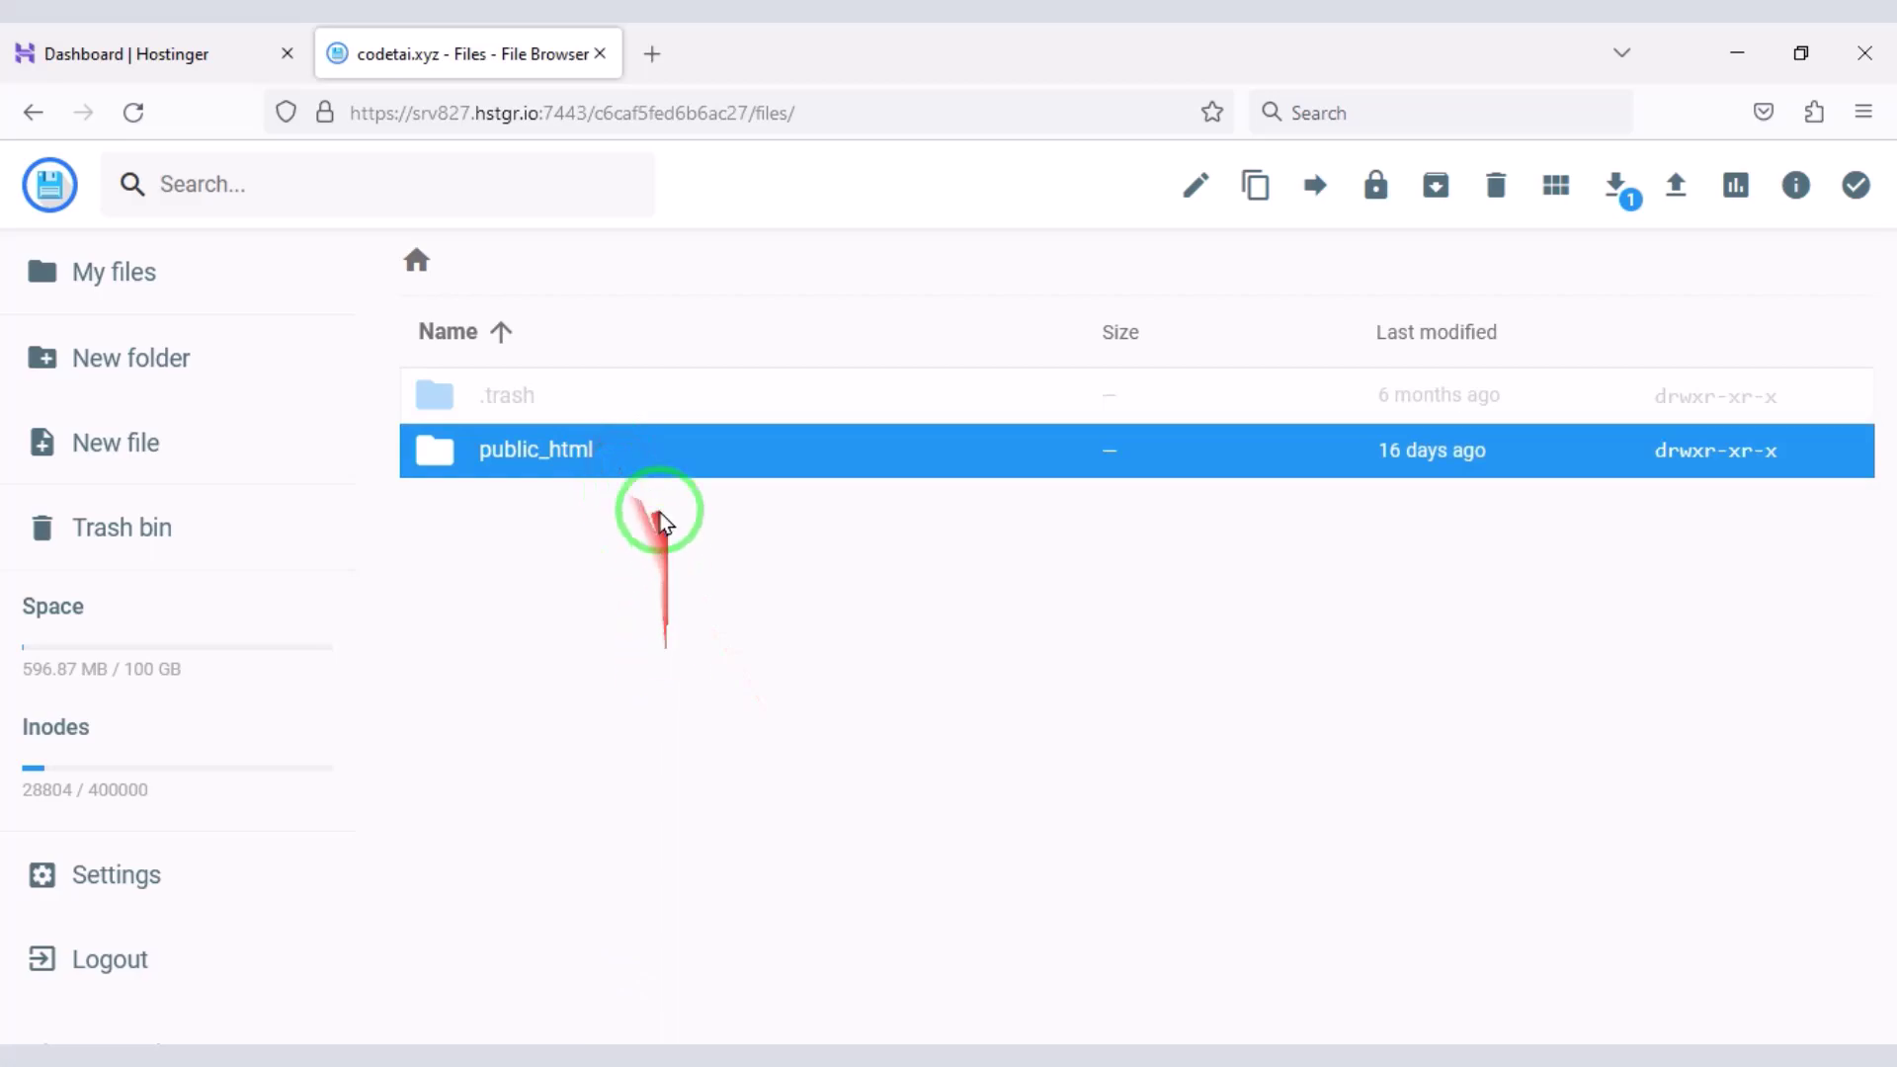
pyautogui.doubleClick(641, 457)
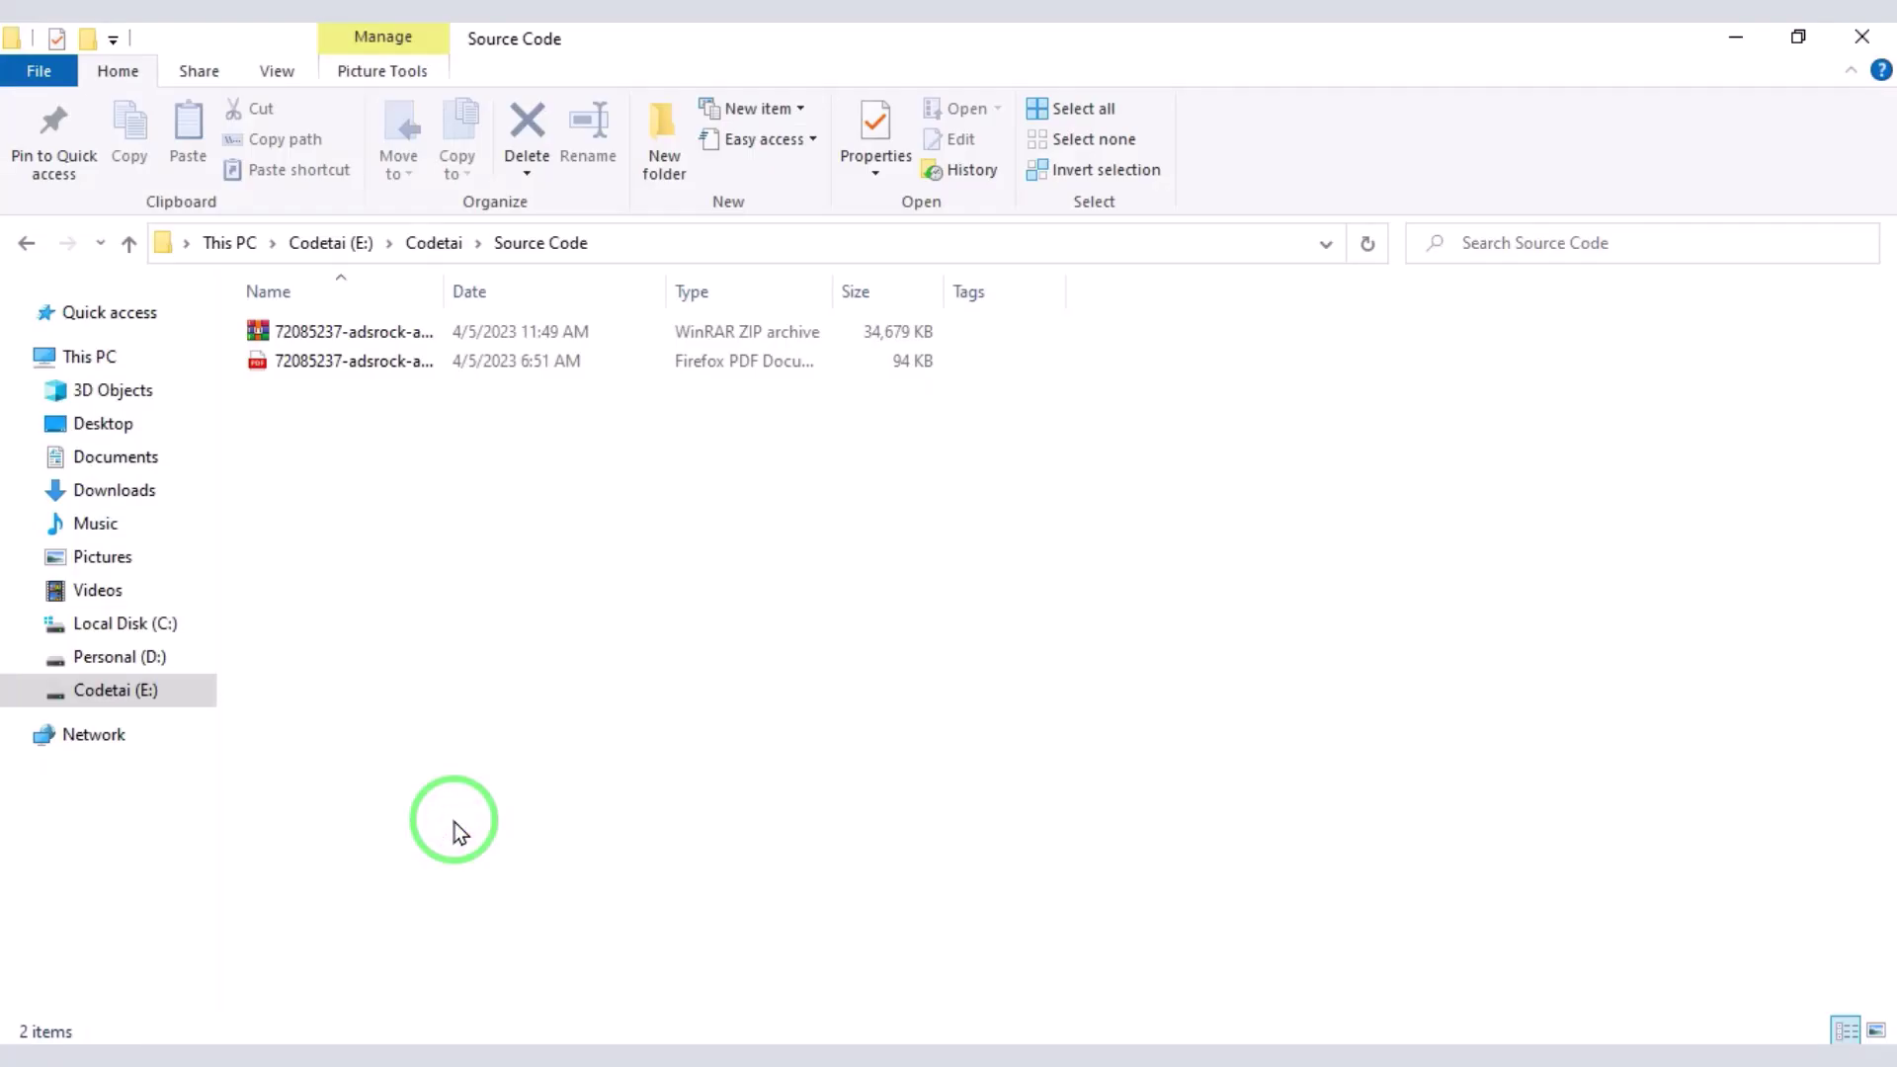
# - Extract the AdsROCK source ZIP into its own folder and open it
pyautogui.click(494, 336)
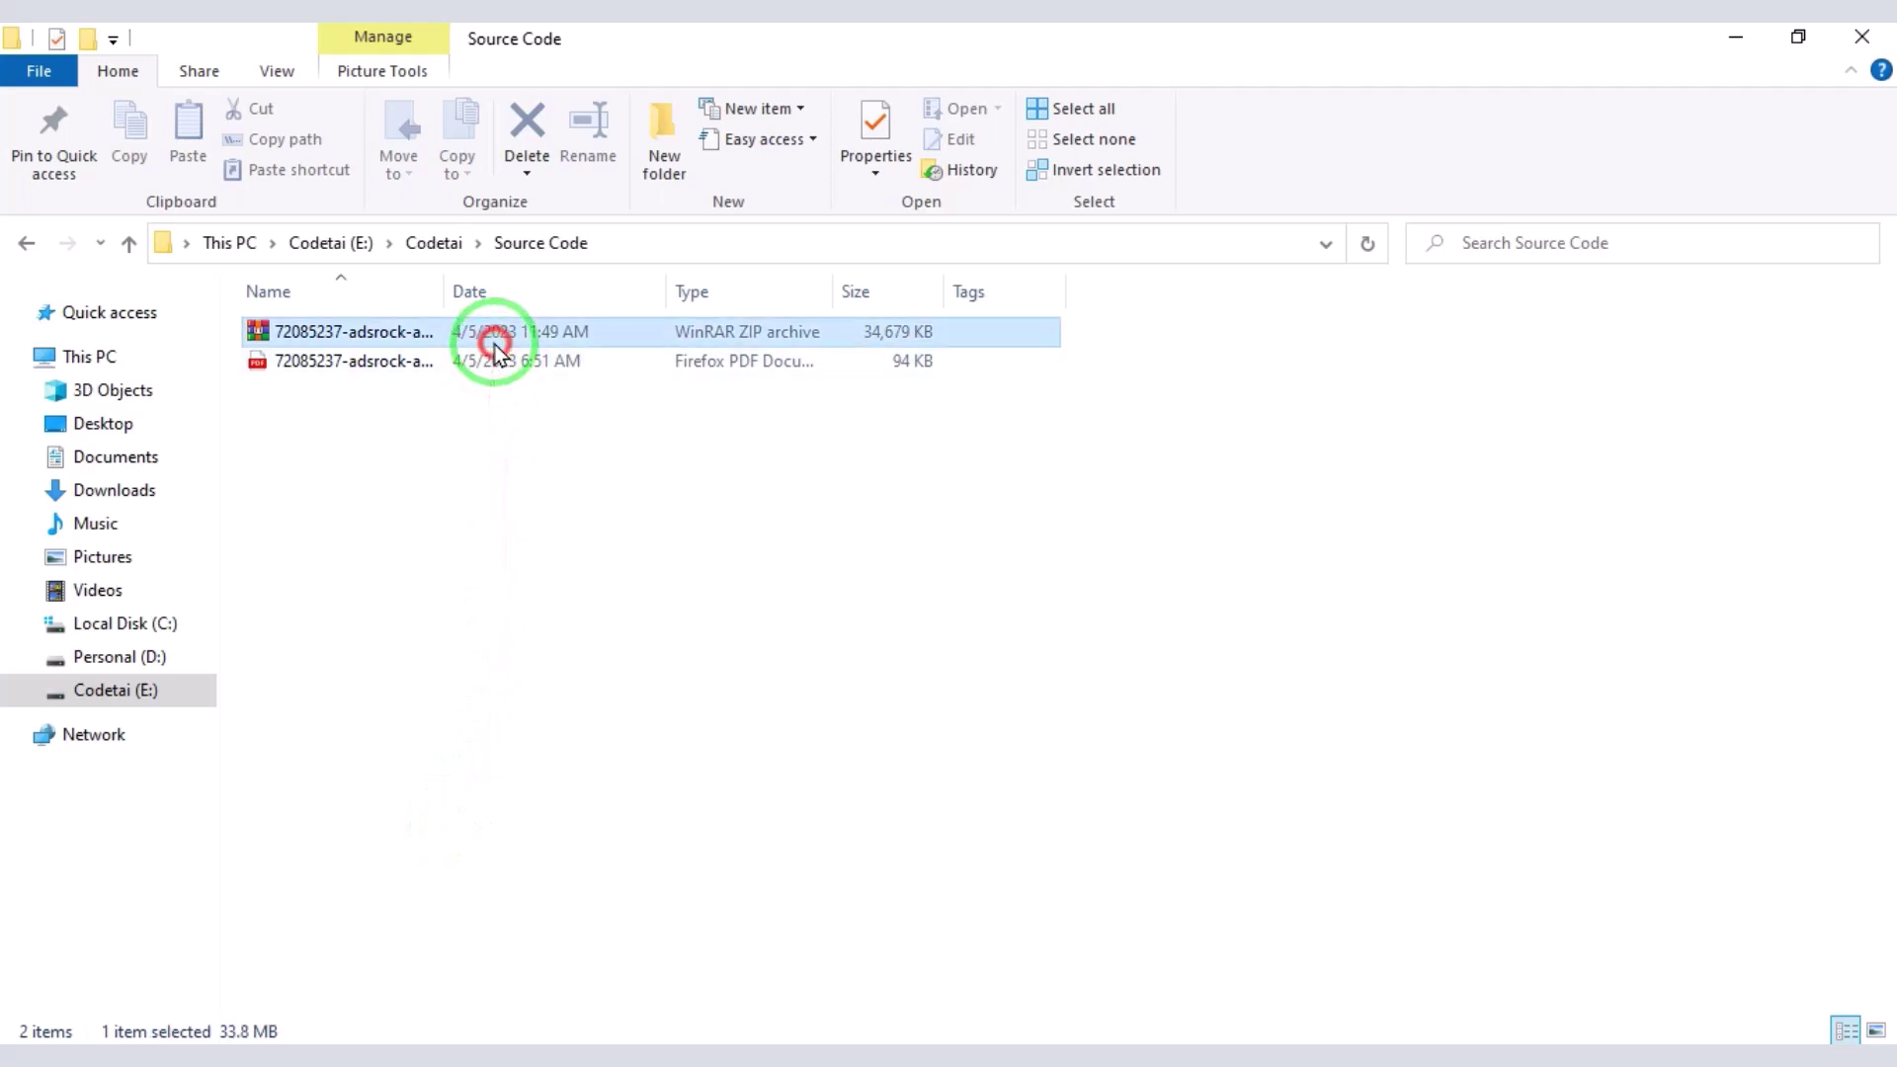
pyautogui.rightClick(494, 346)
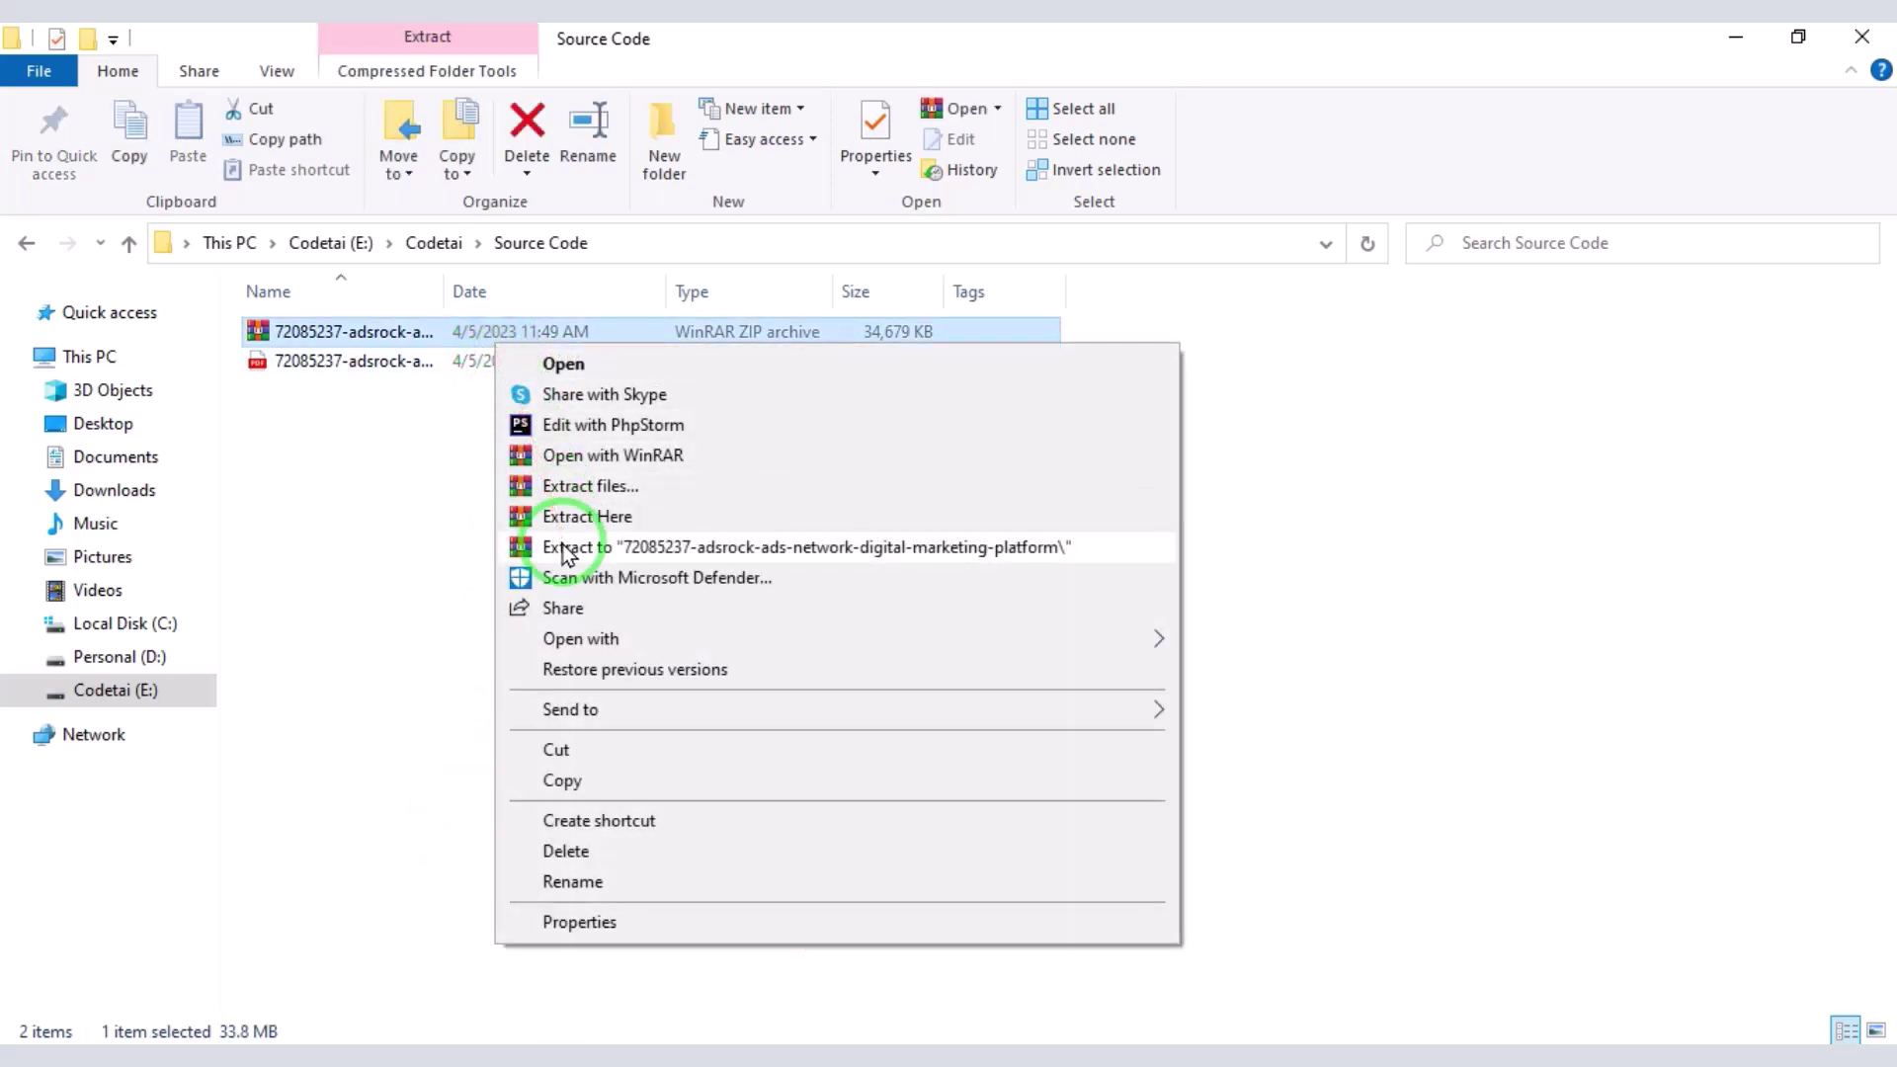
pyautogui.click(566, 549)
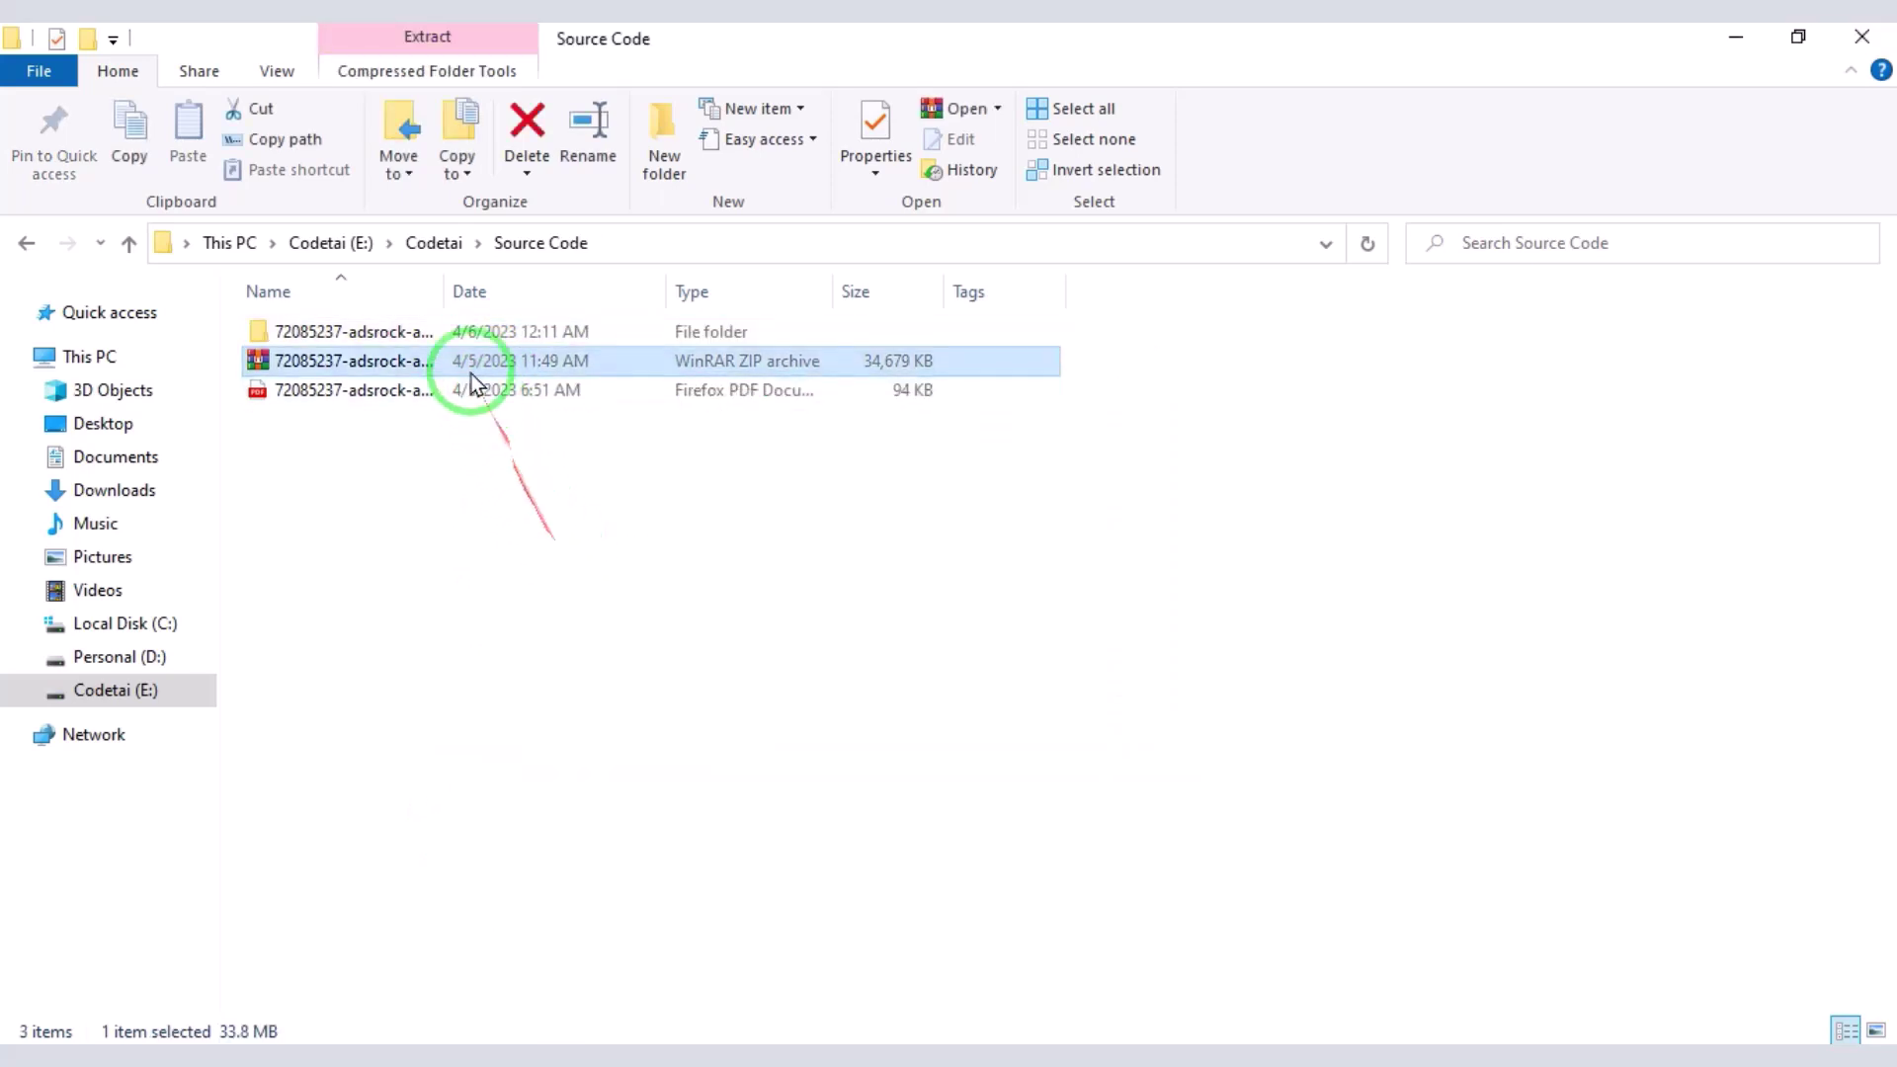
pyautogui.doubleClick(459, 334)
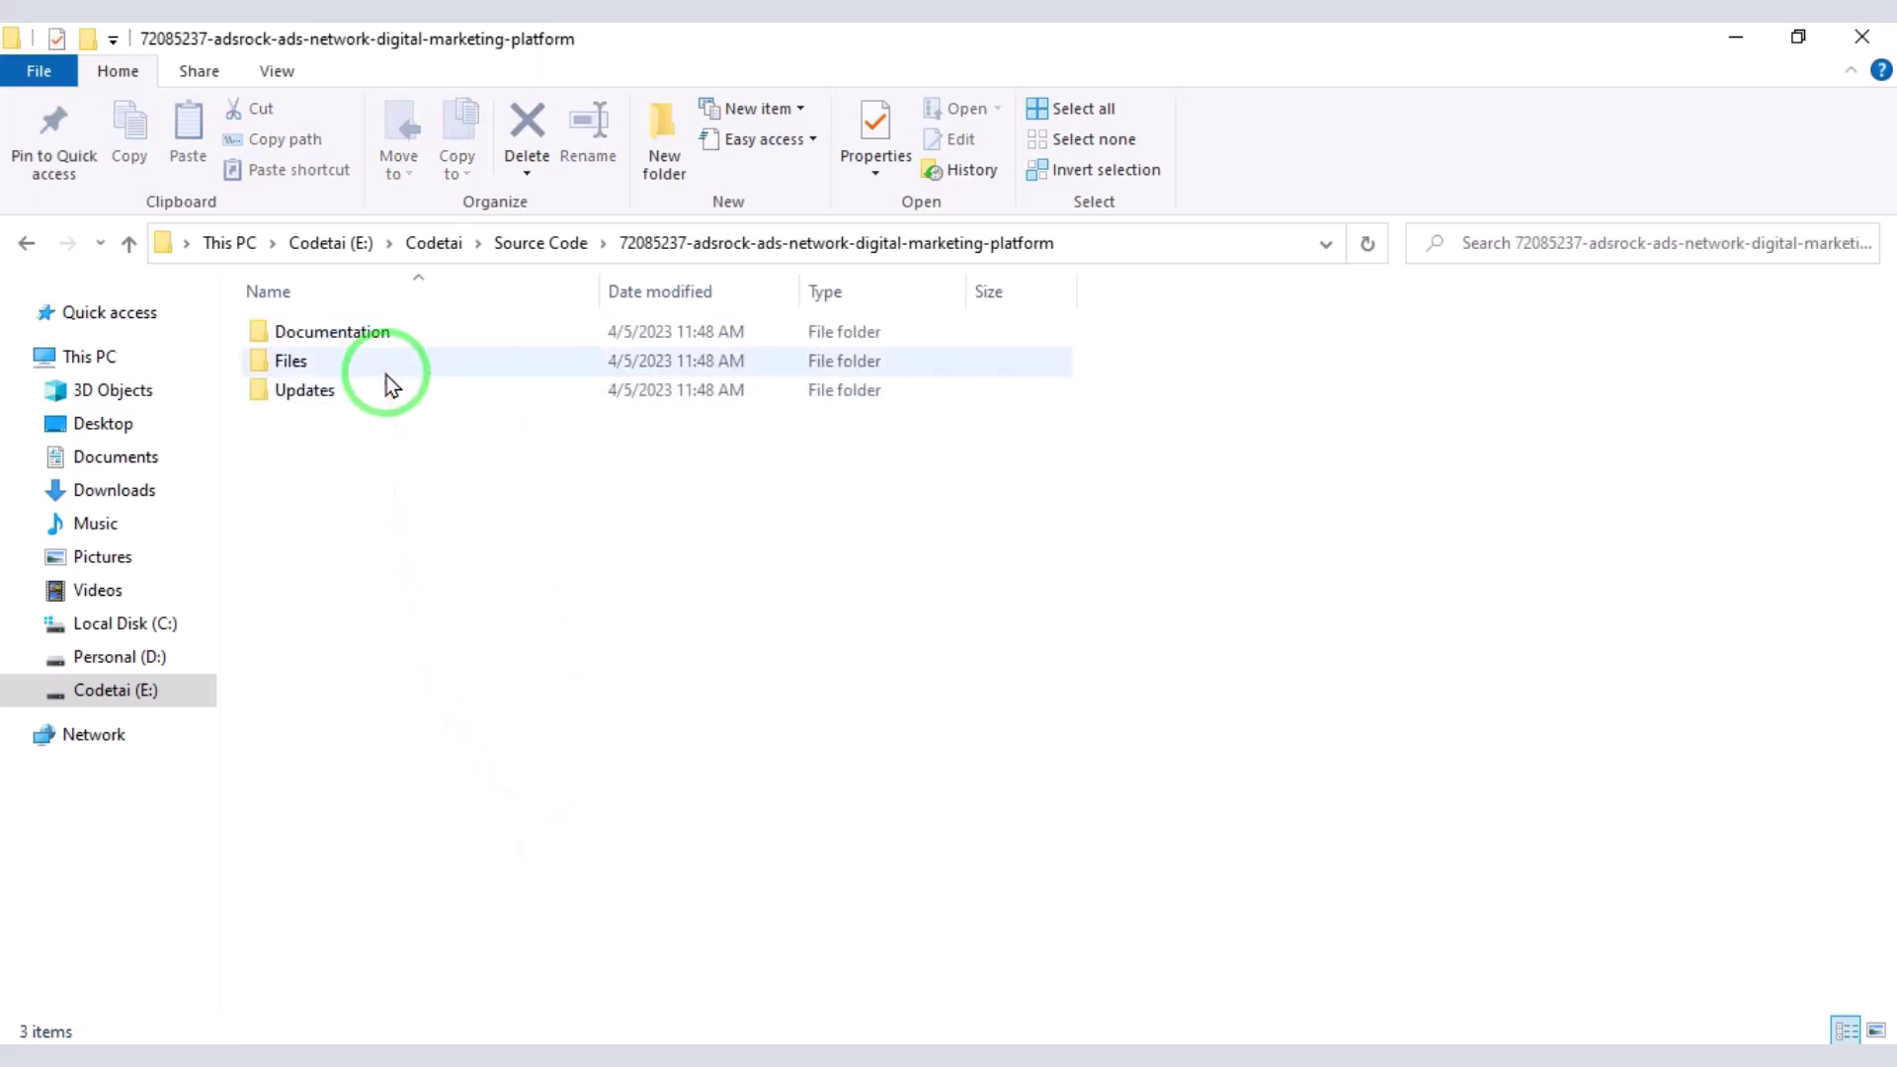
# - Pack the Files folder into a ZIP archive named Files.zip
pyautogui.click(387, 374)
pyautogui.rightClick(387, 376)
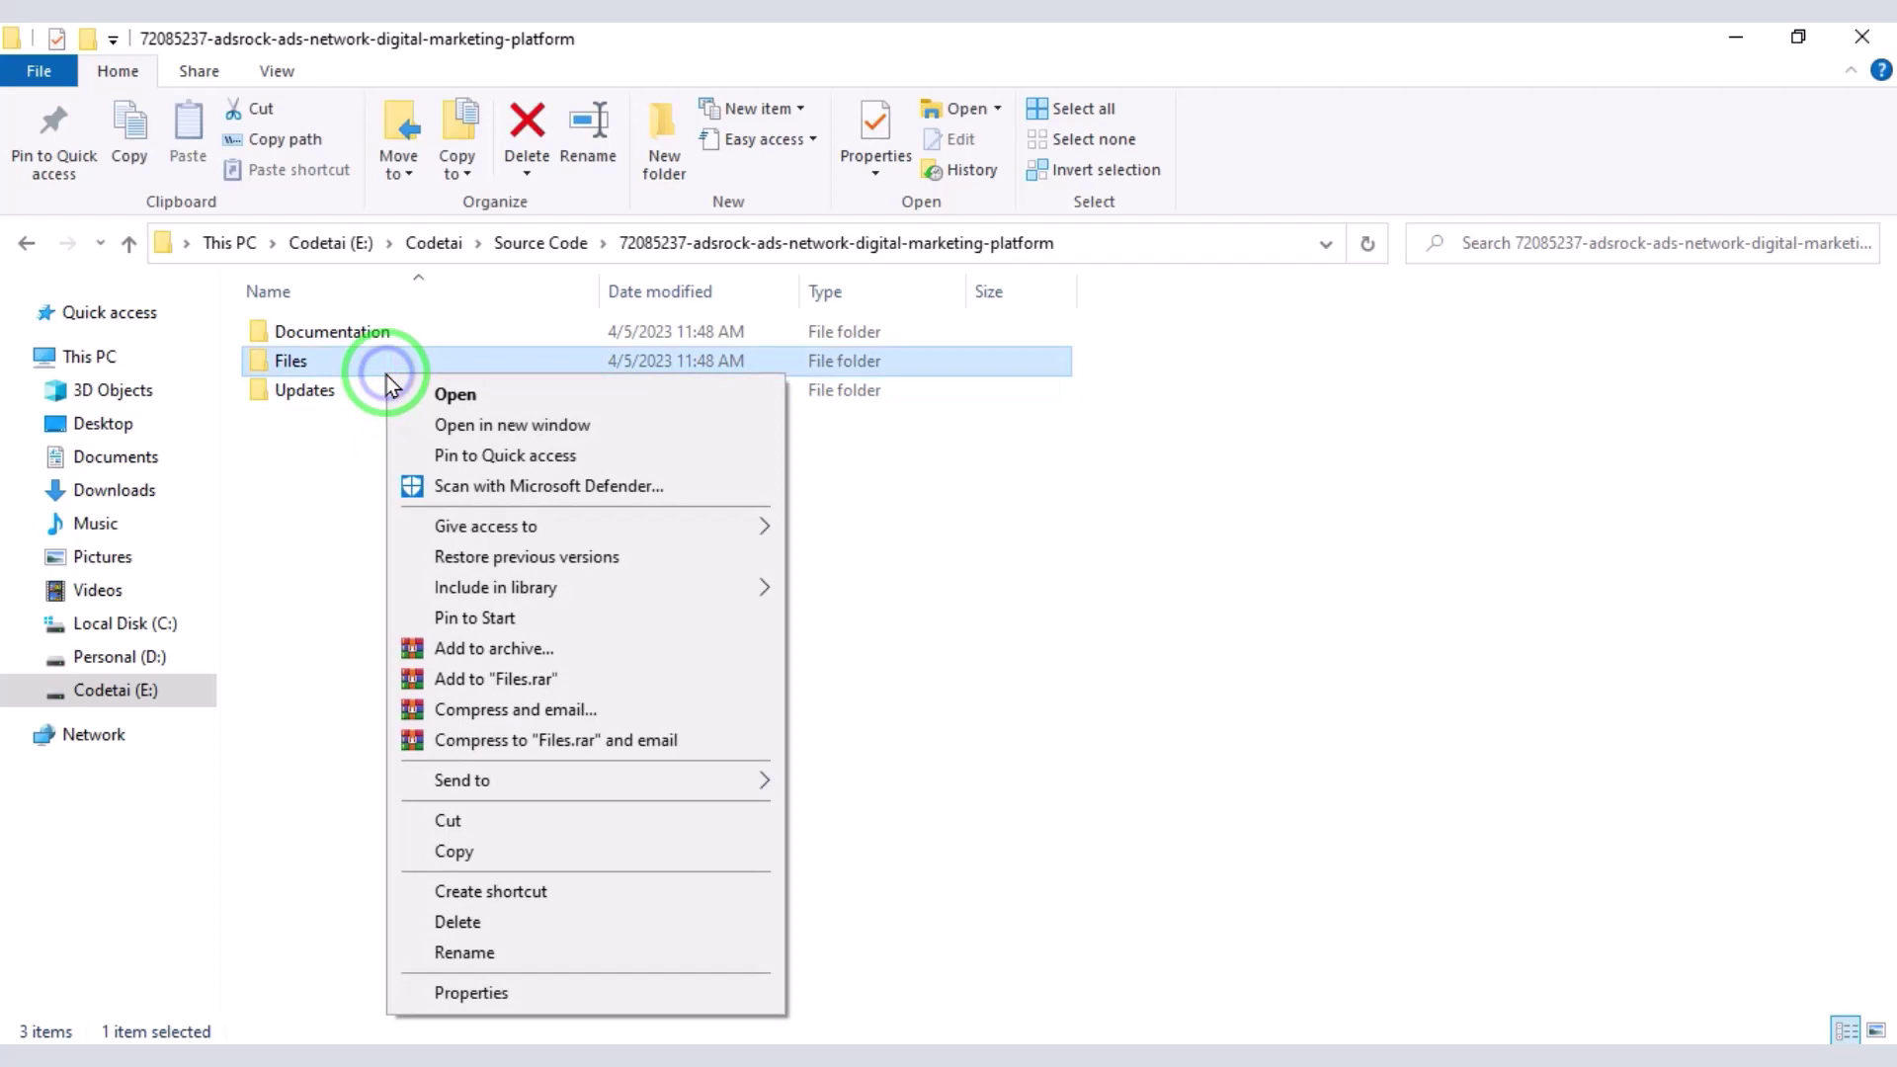
pyautogui.click(521, 645)
pyautogui.click(840, 534)
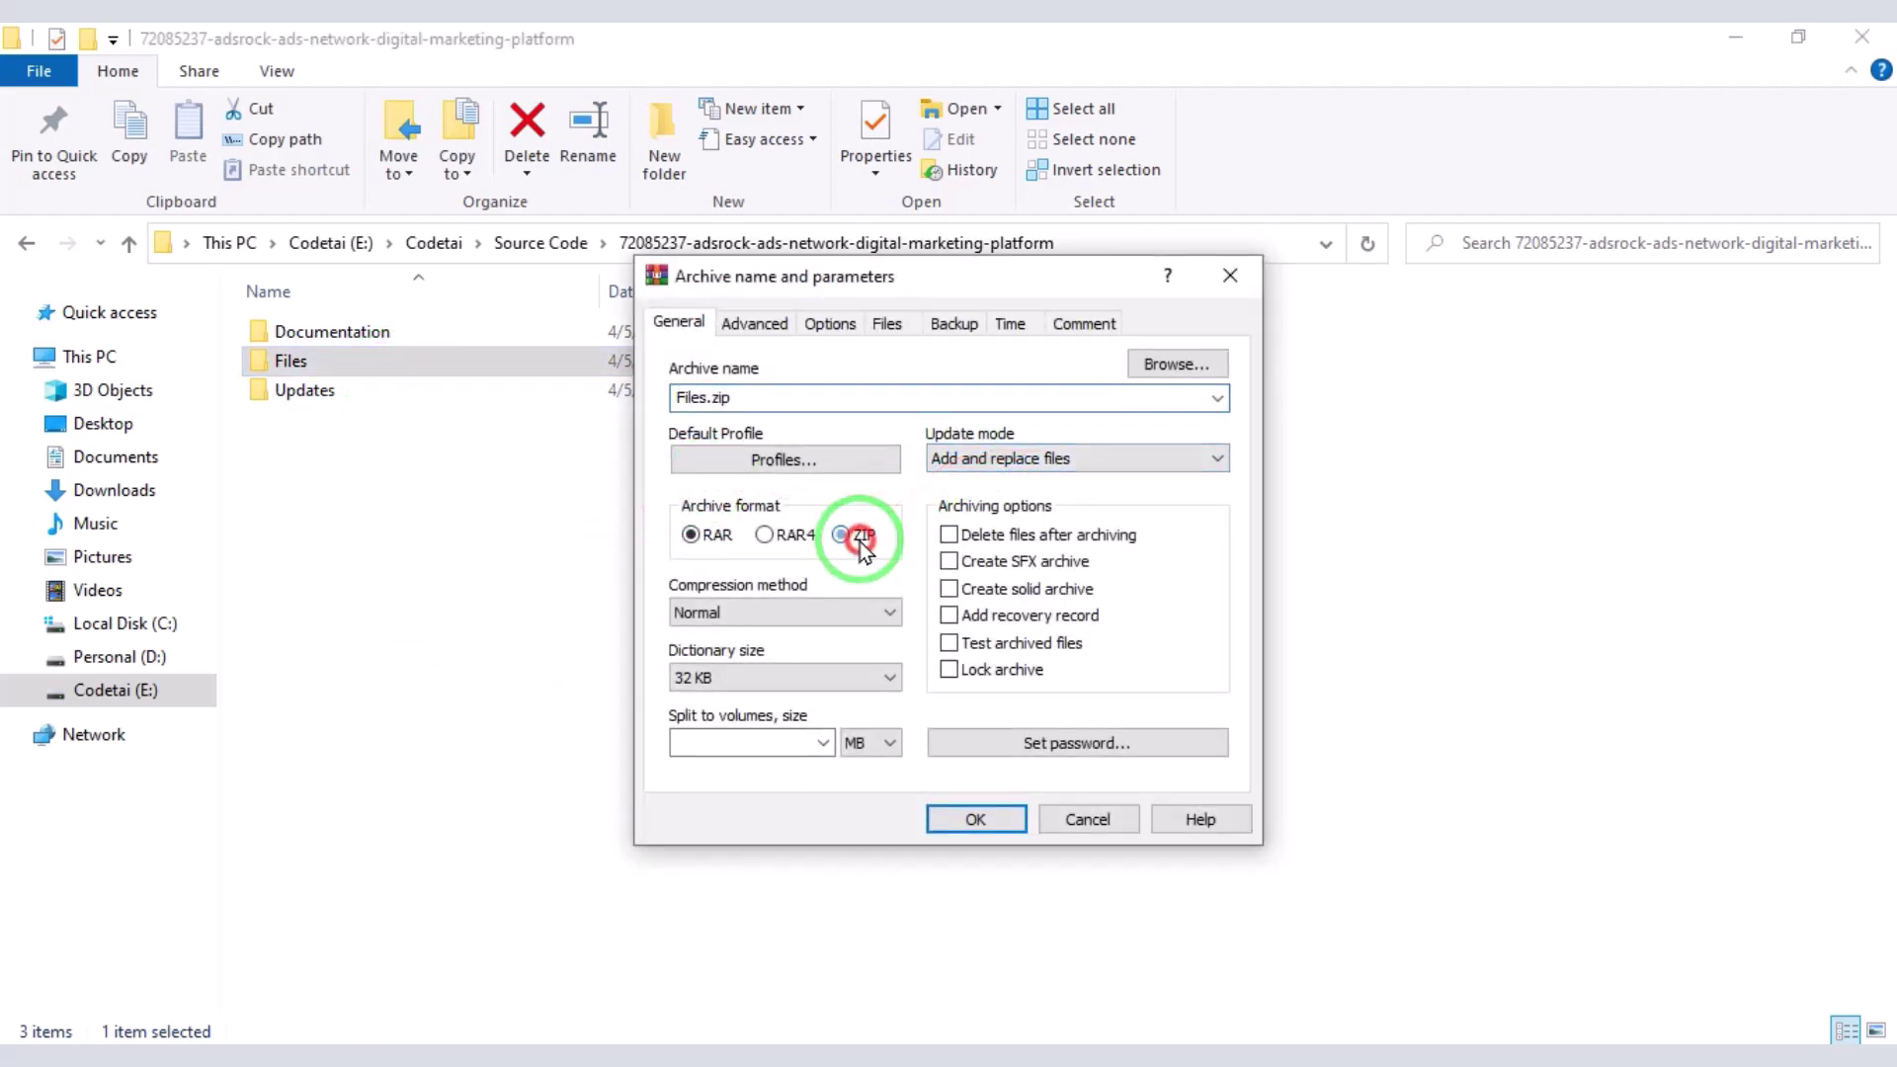
pyautogui.click(943, 824)
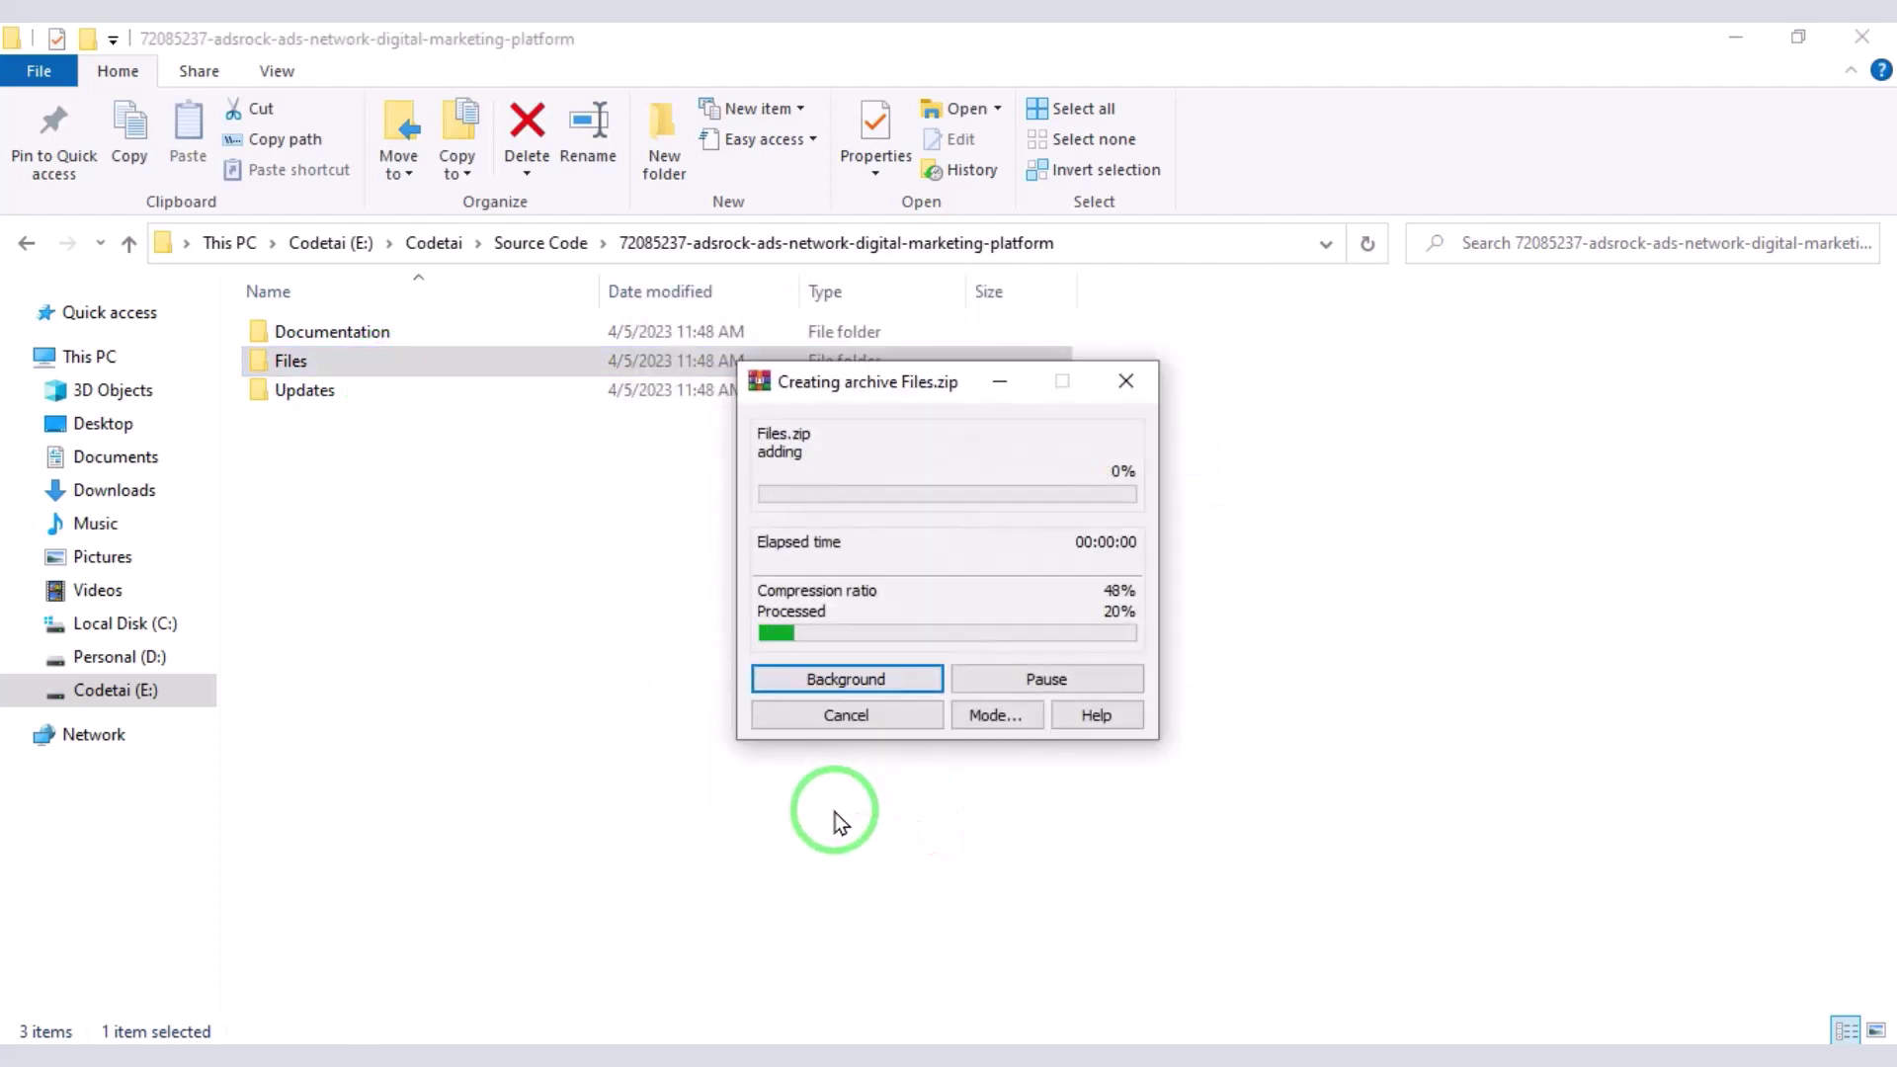
pyautogui.click(415, 973)
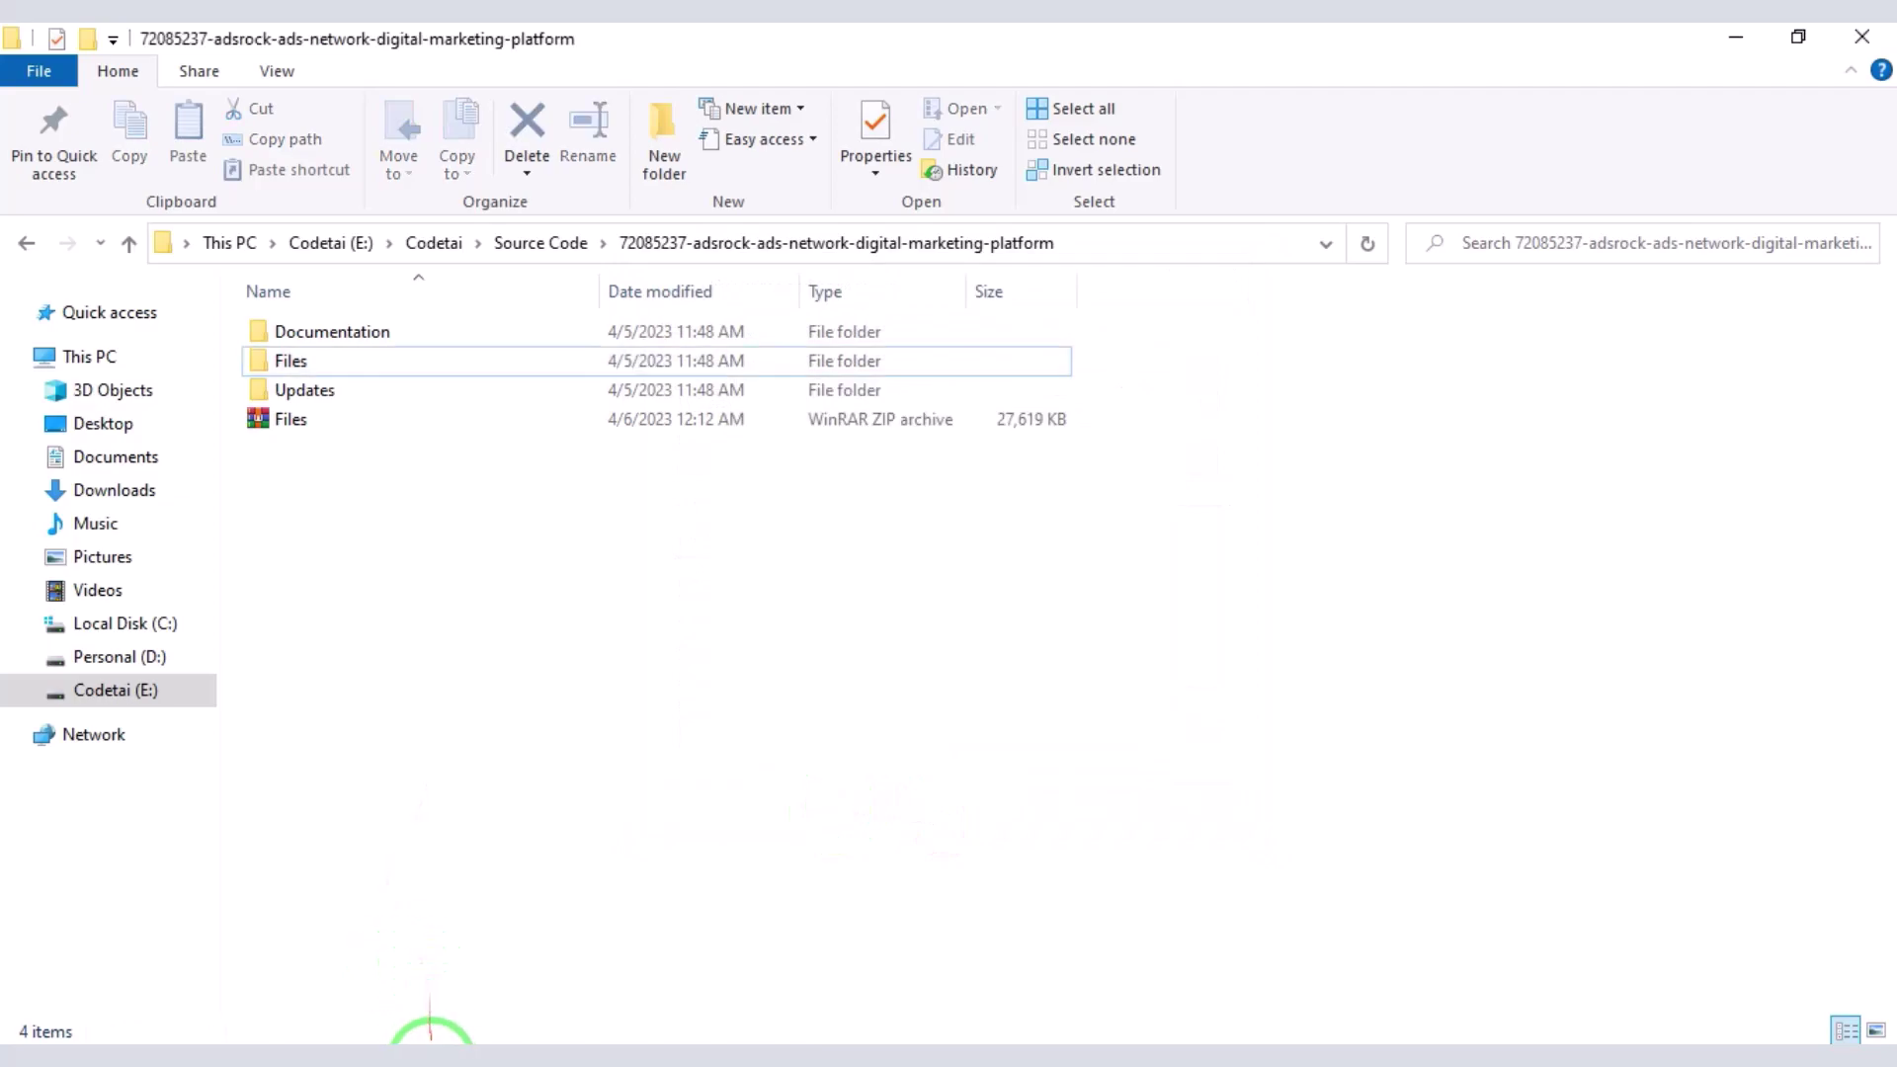
pyautogui.click(430, 1037)
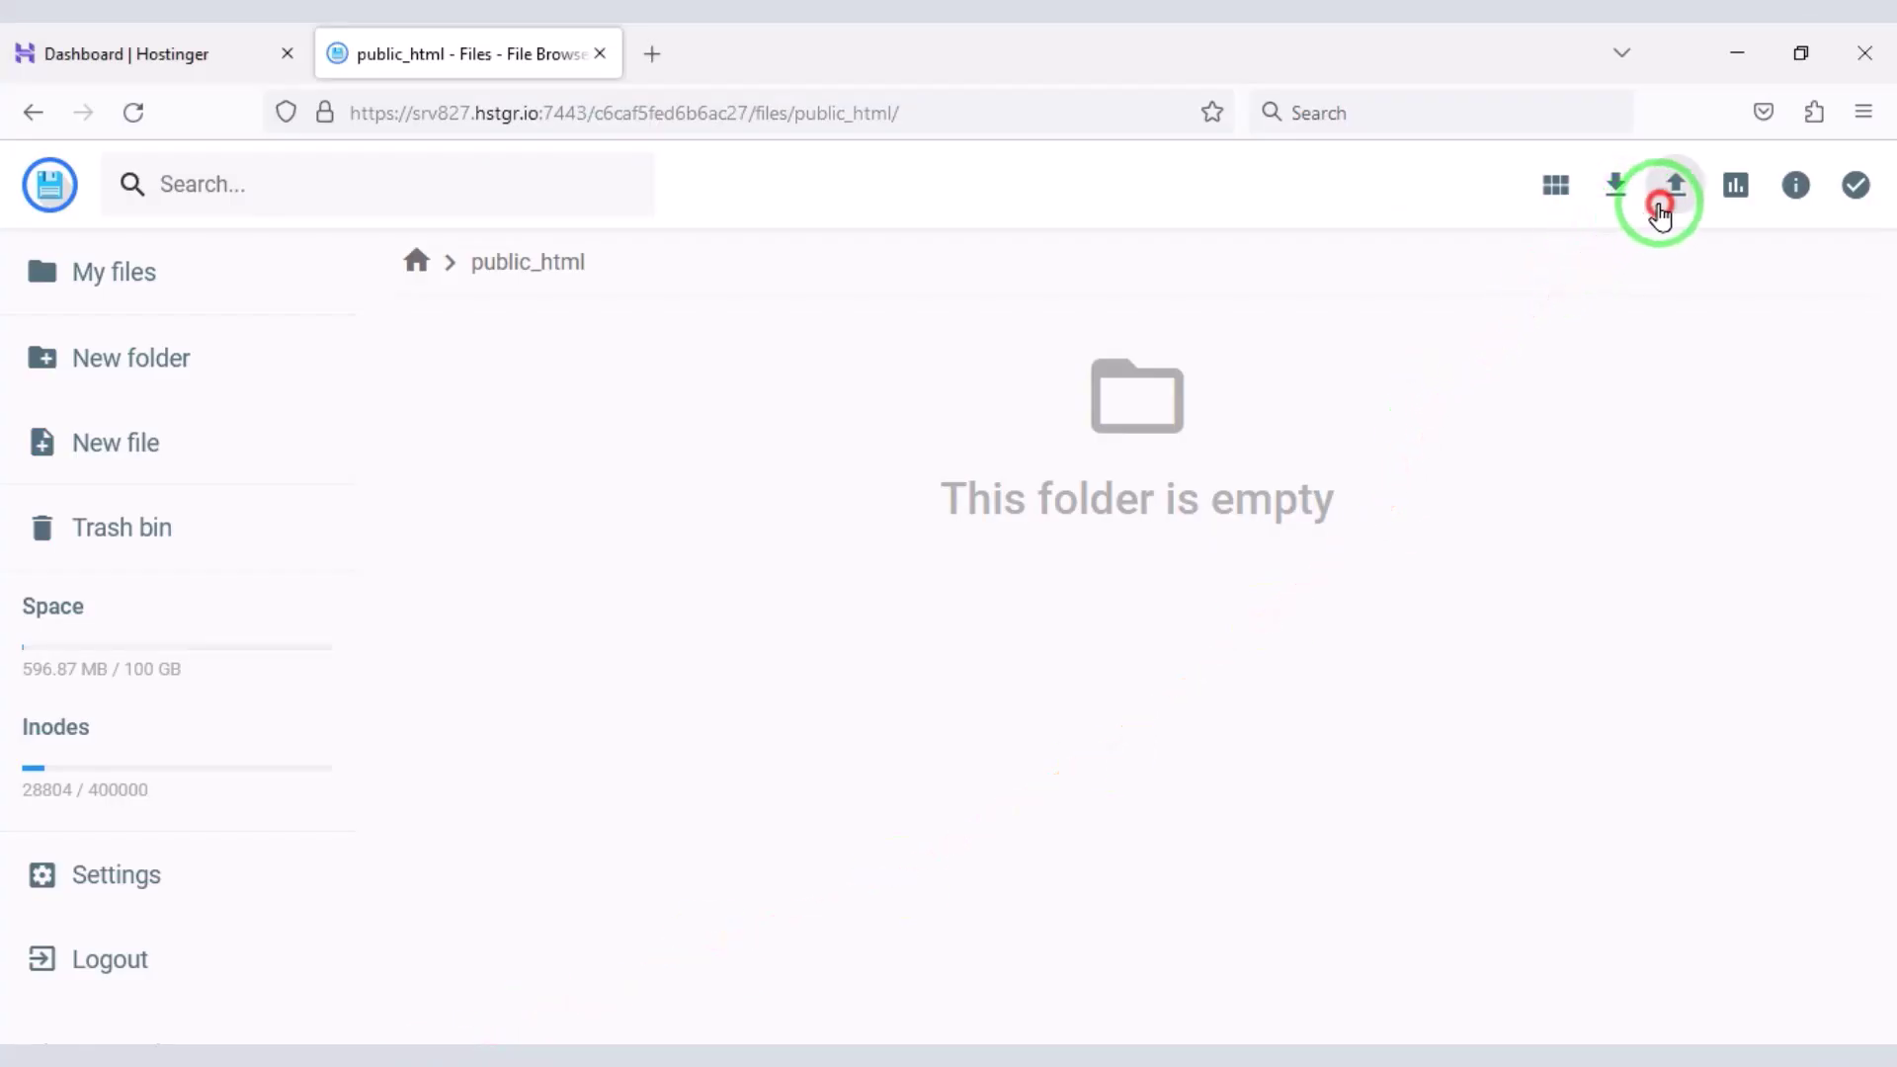
# - Upload Files.zip to public_html from the Codetai drive's Source Code folder
pyautogui.click(1659, 205)
pyautogui.click(840, 672)
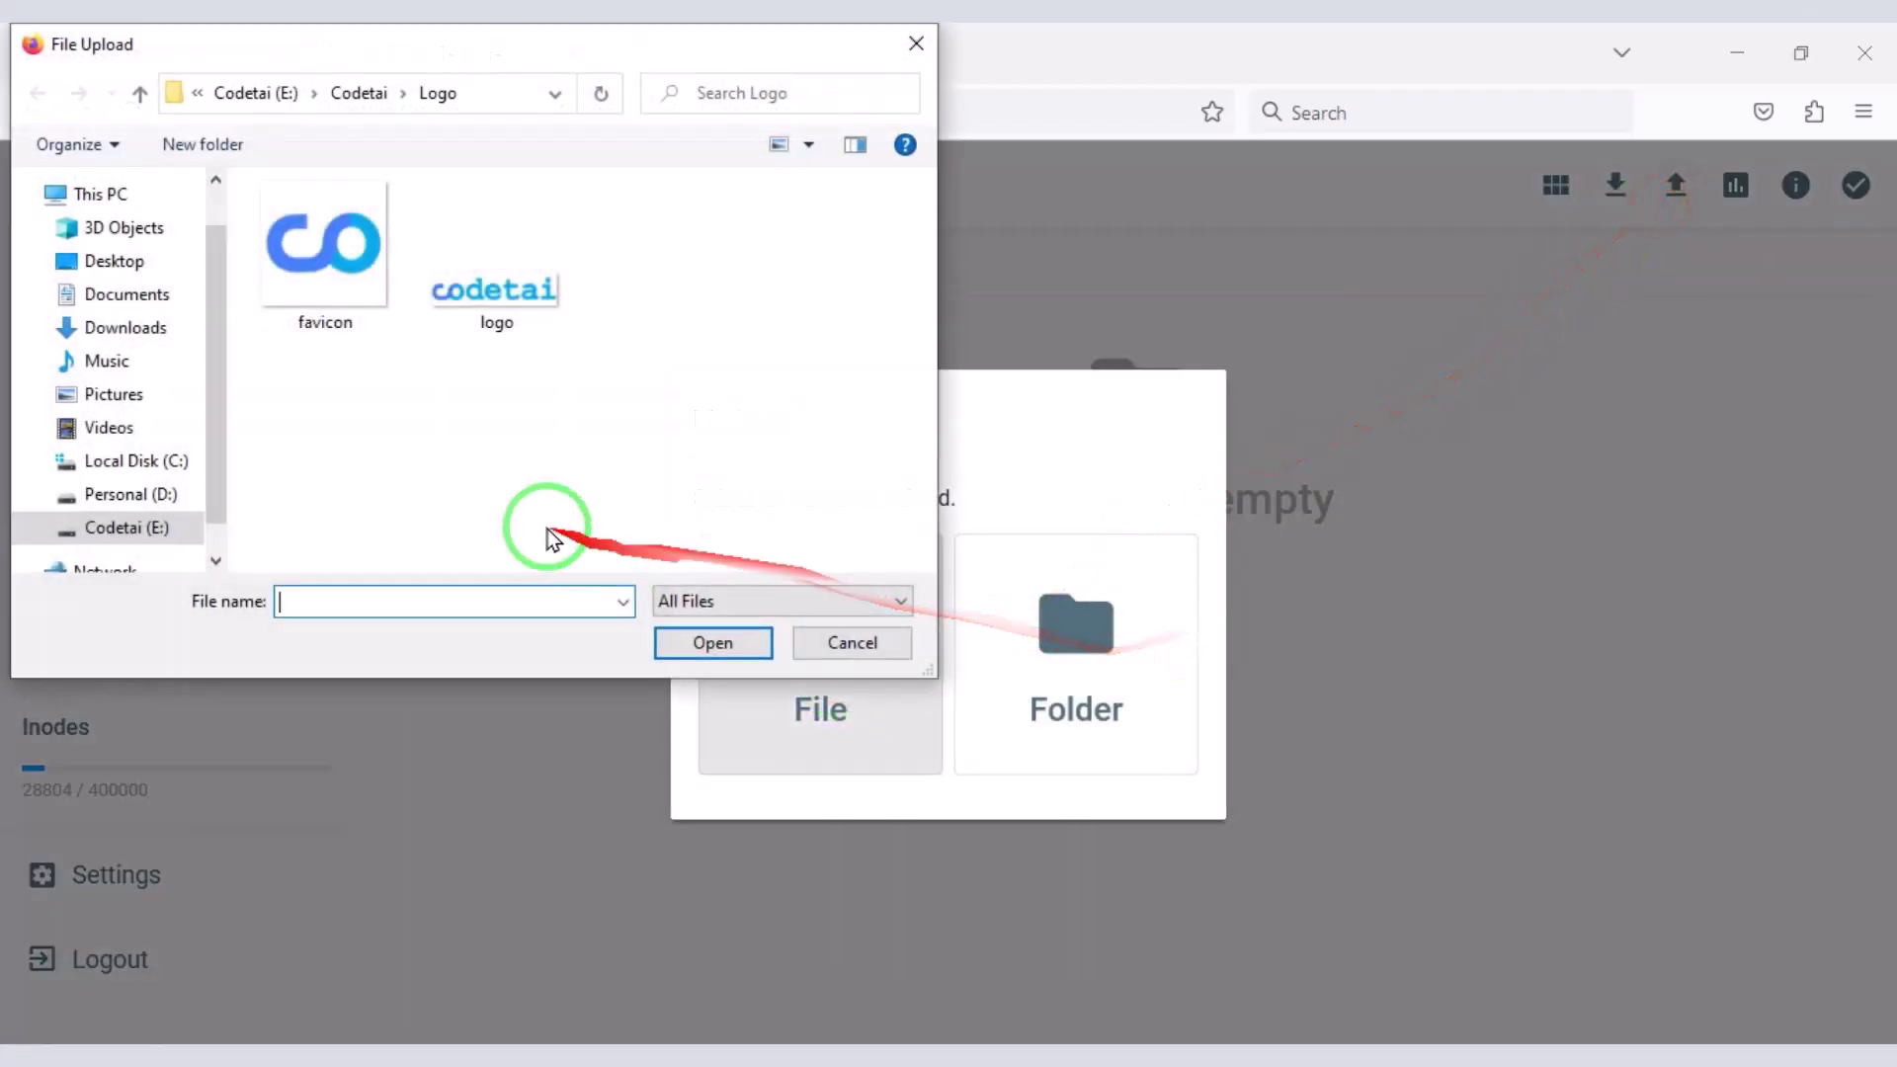
pyautogui.click(140, 93)
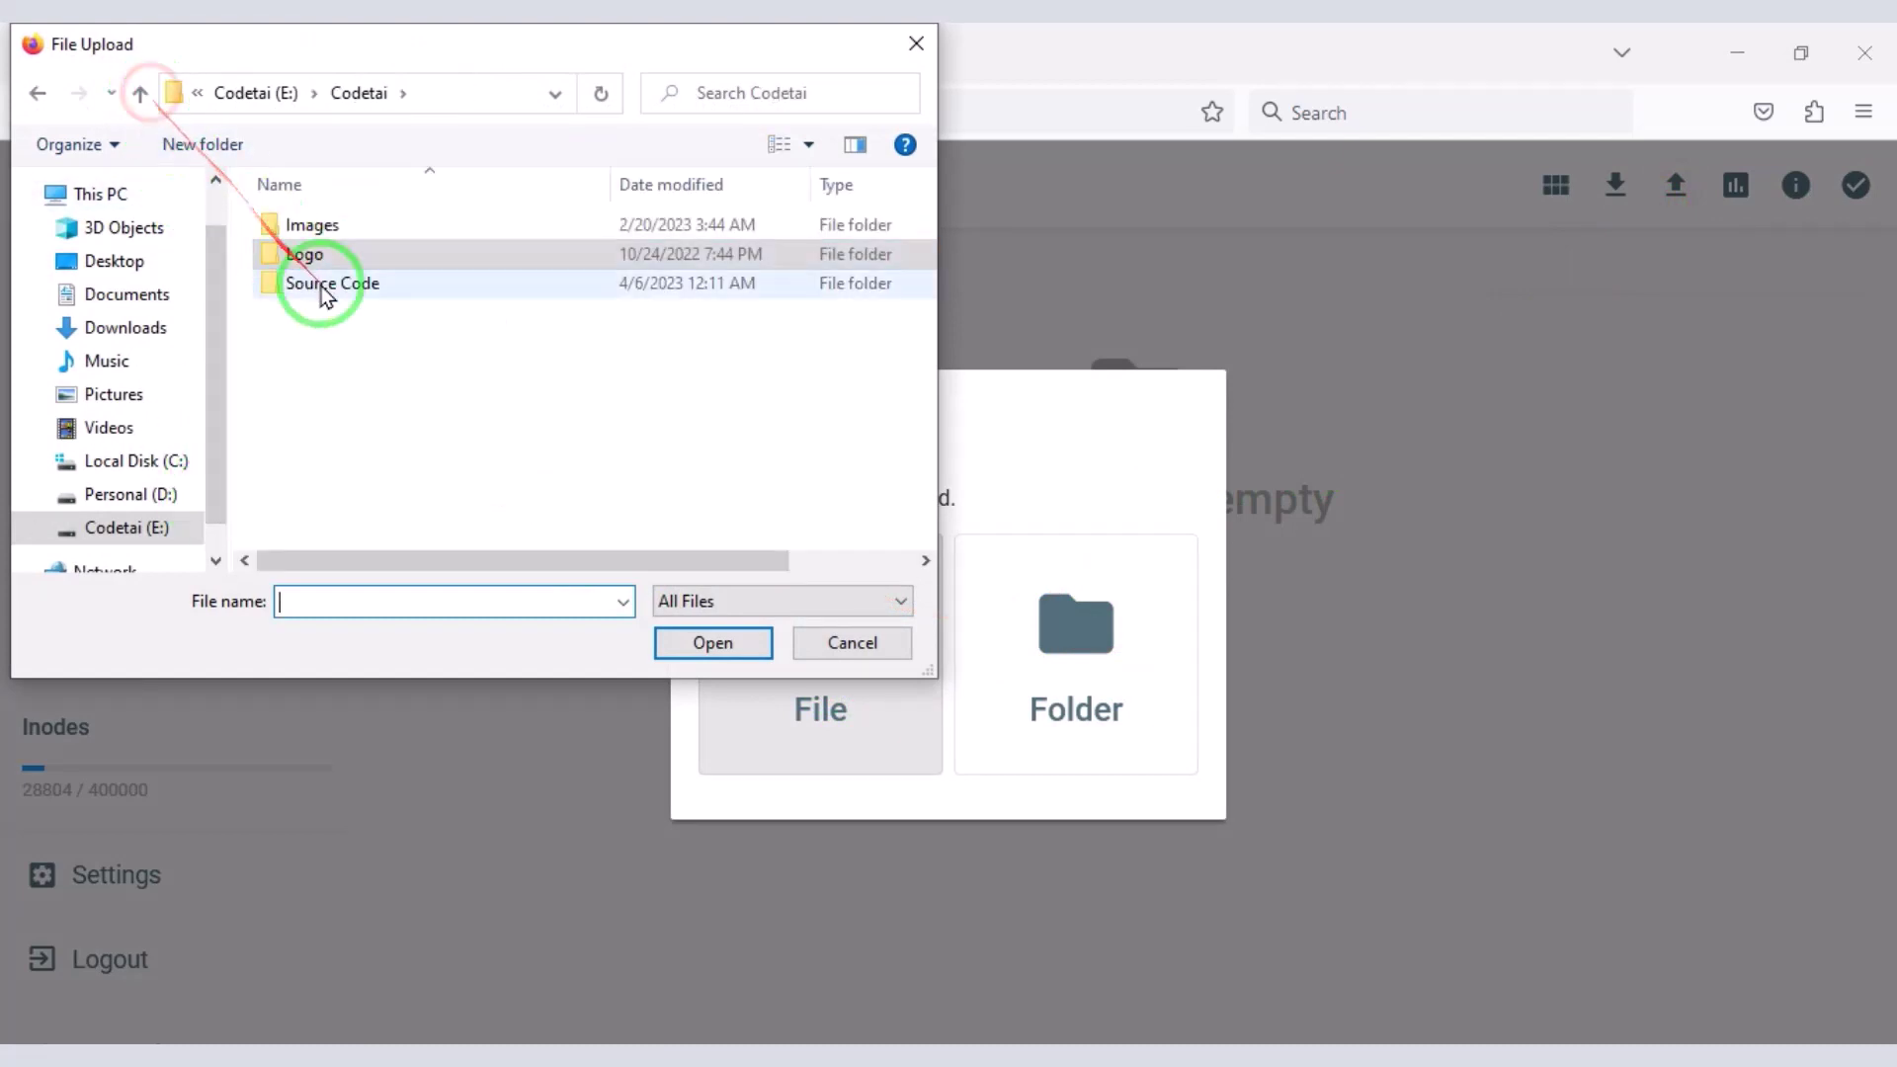
pyautogui.doubleClick(336, 283)
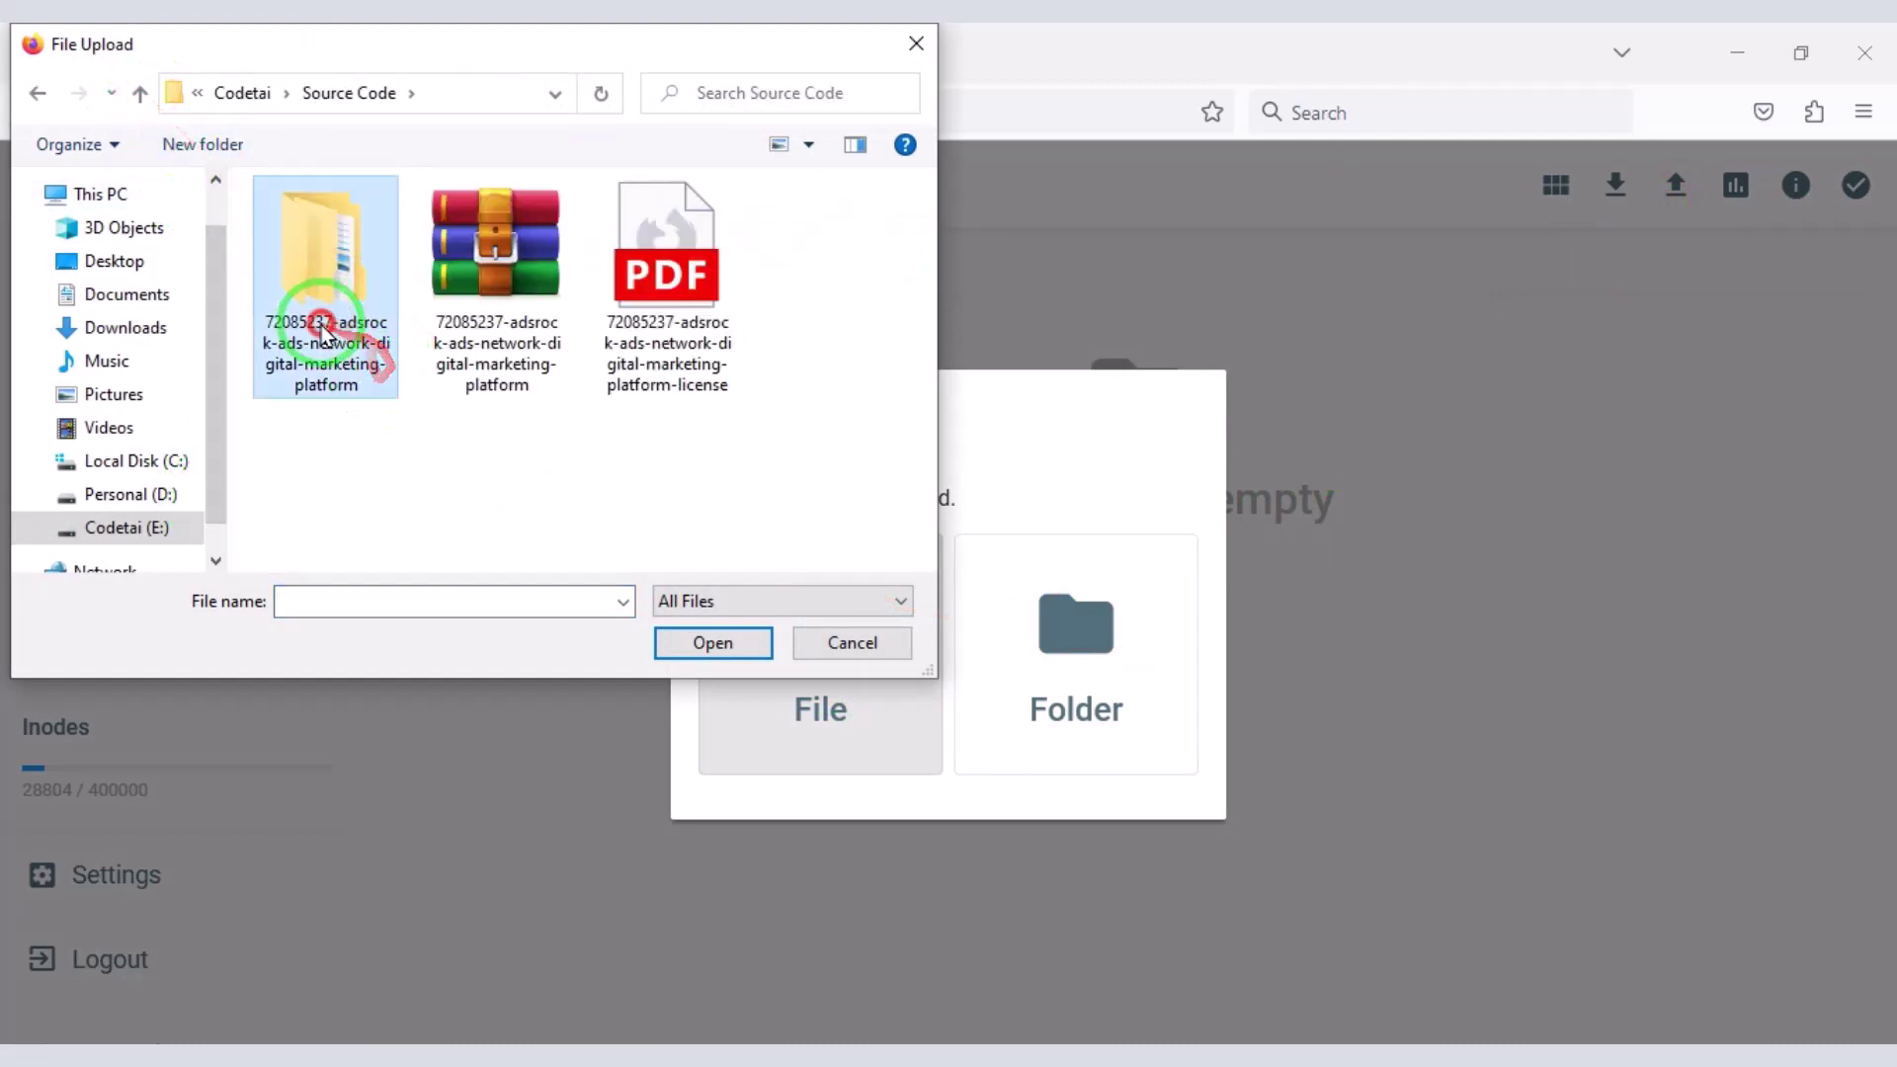
pyautogui.click(384, 431)
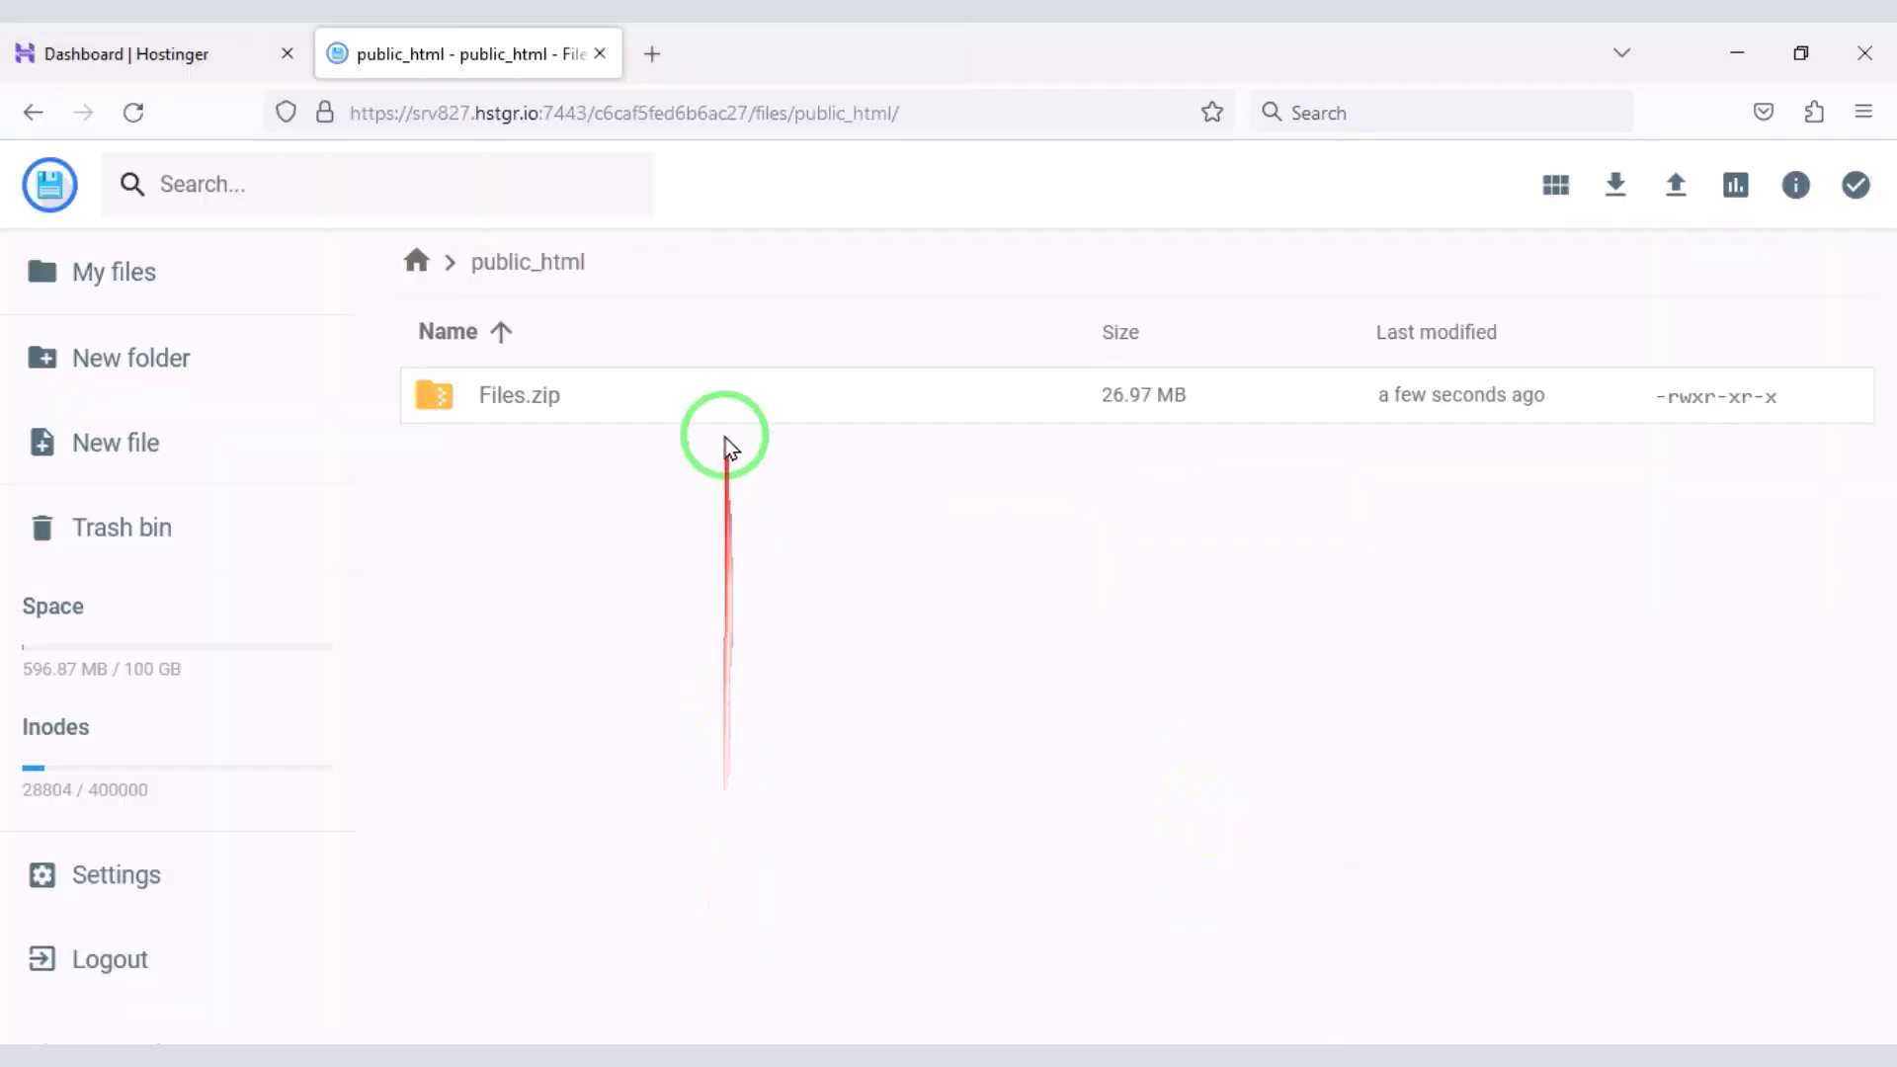
# - Extract Files.zip in public_html into a new folder named MyFolder
pyautogui.click(720, 423)
pyautogui.rightClick(725, 423)
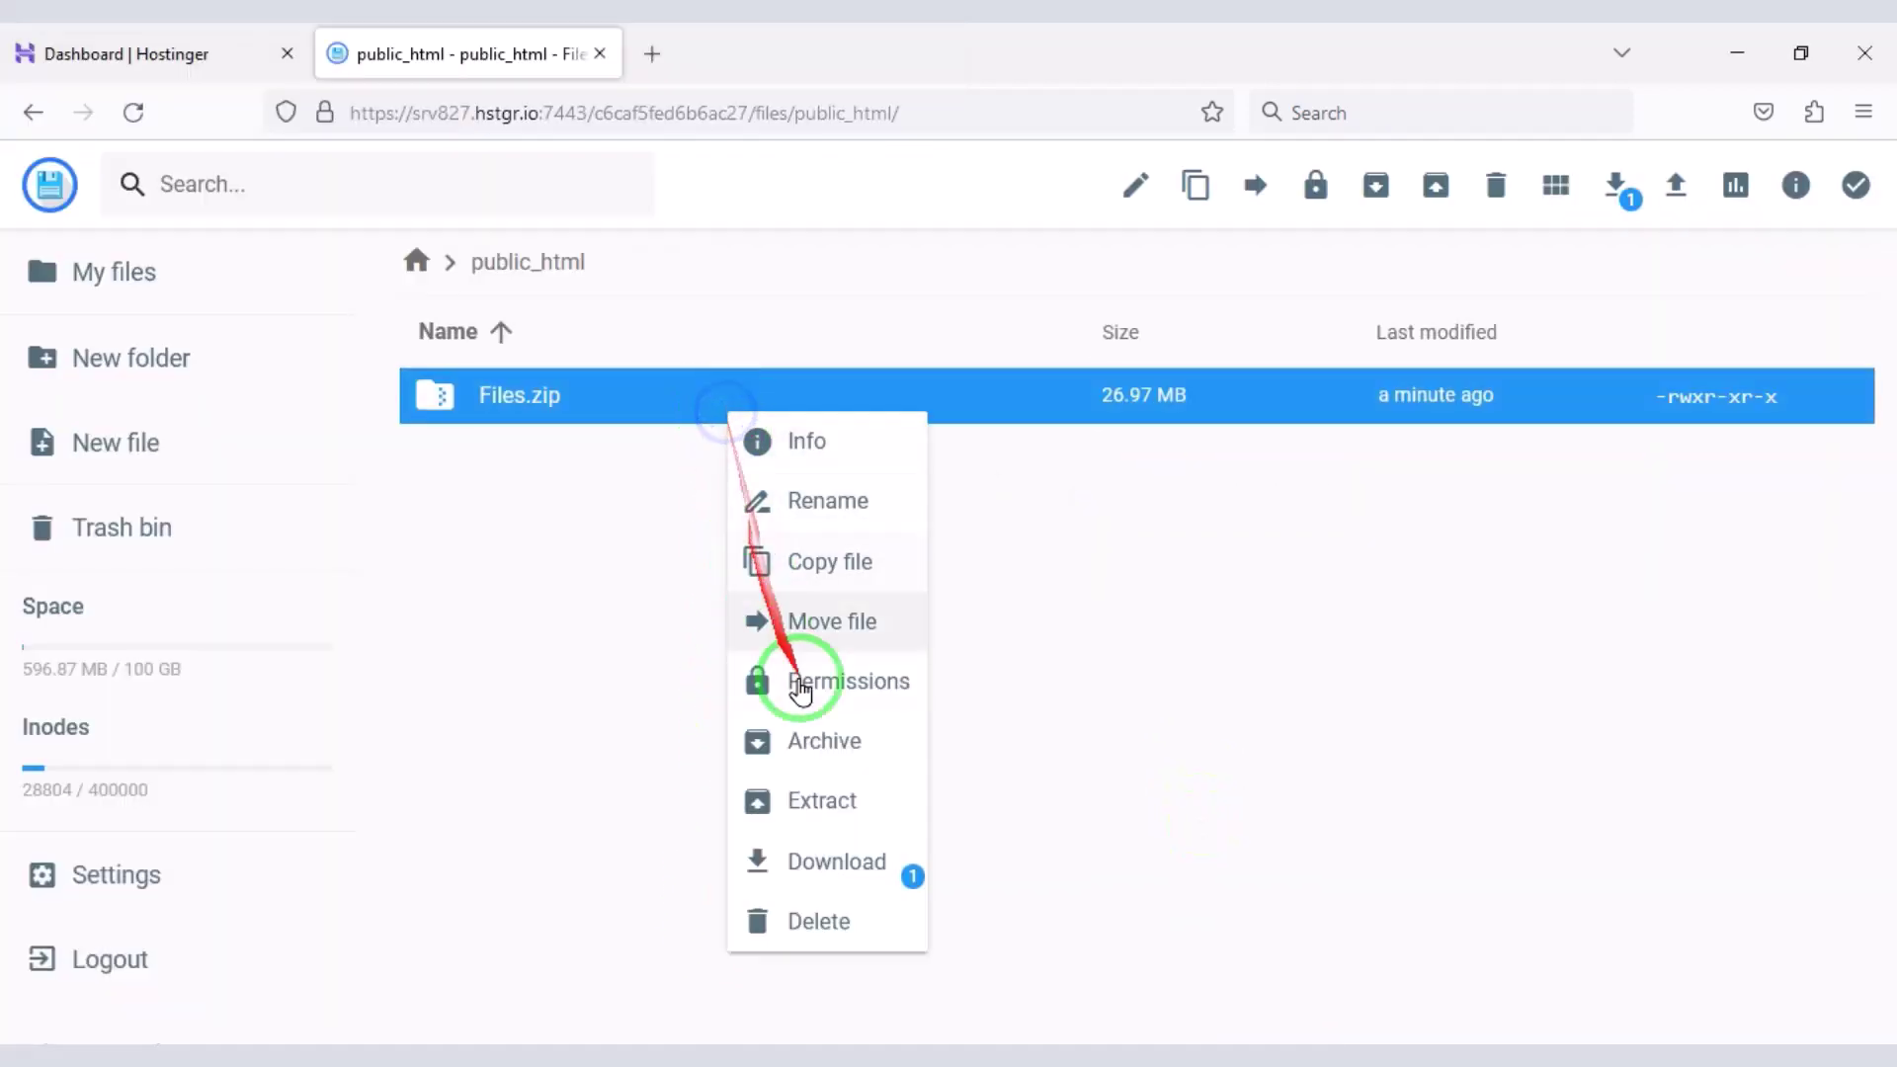
pyautogui.click(833, 796)
pyautogui.click(882, 527)
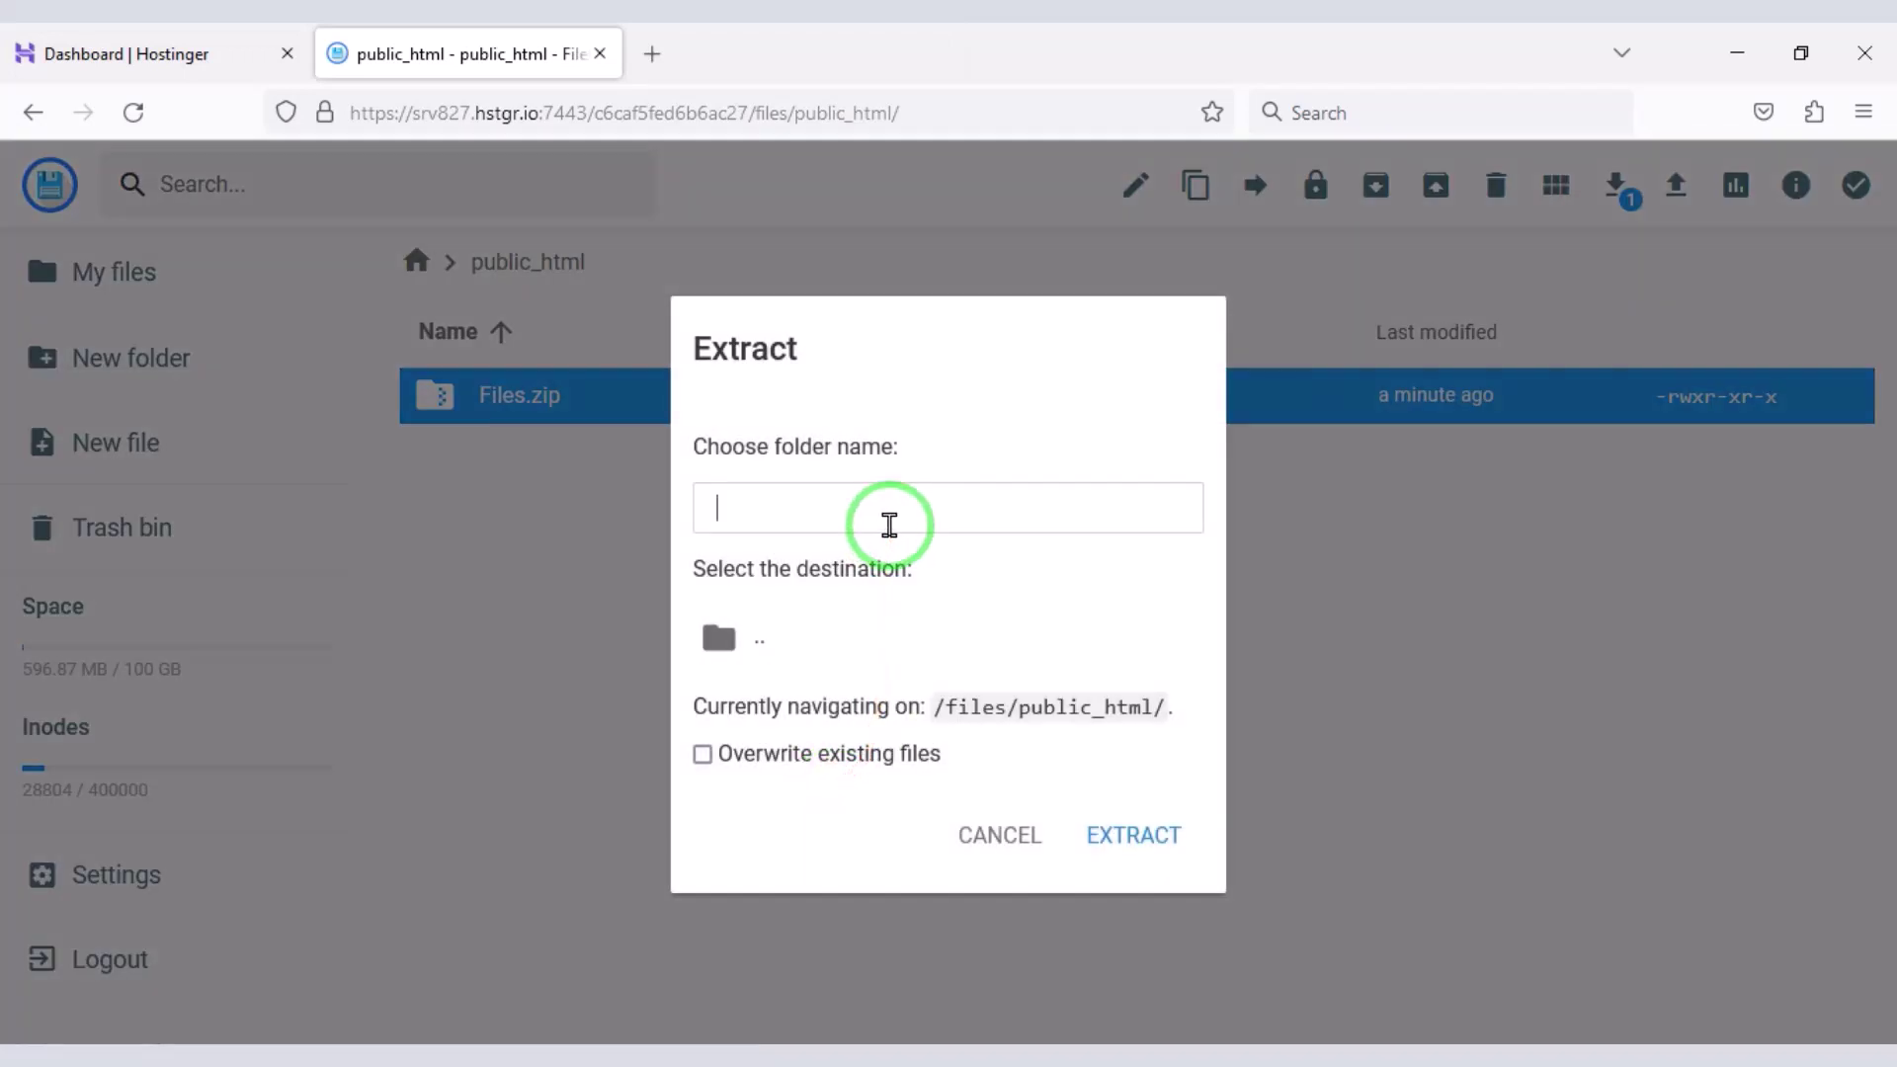
pyautogui.write('My')
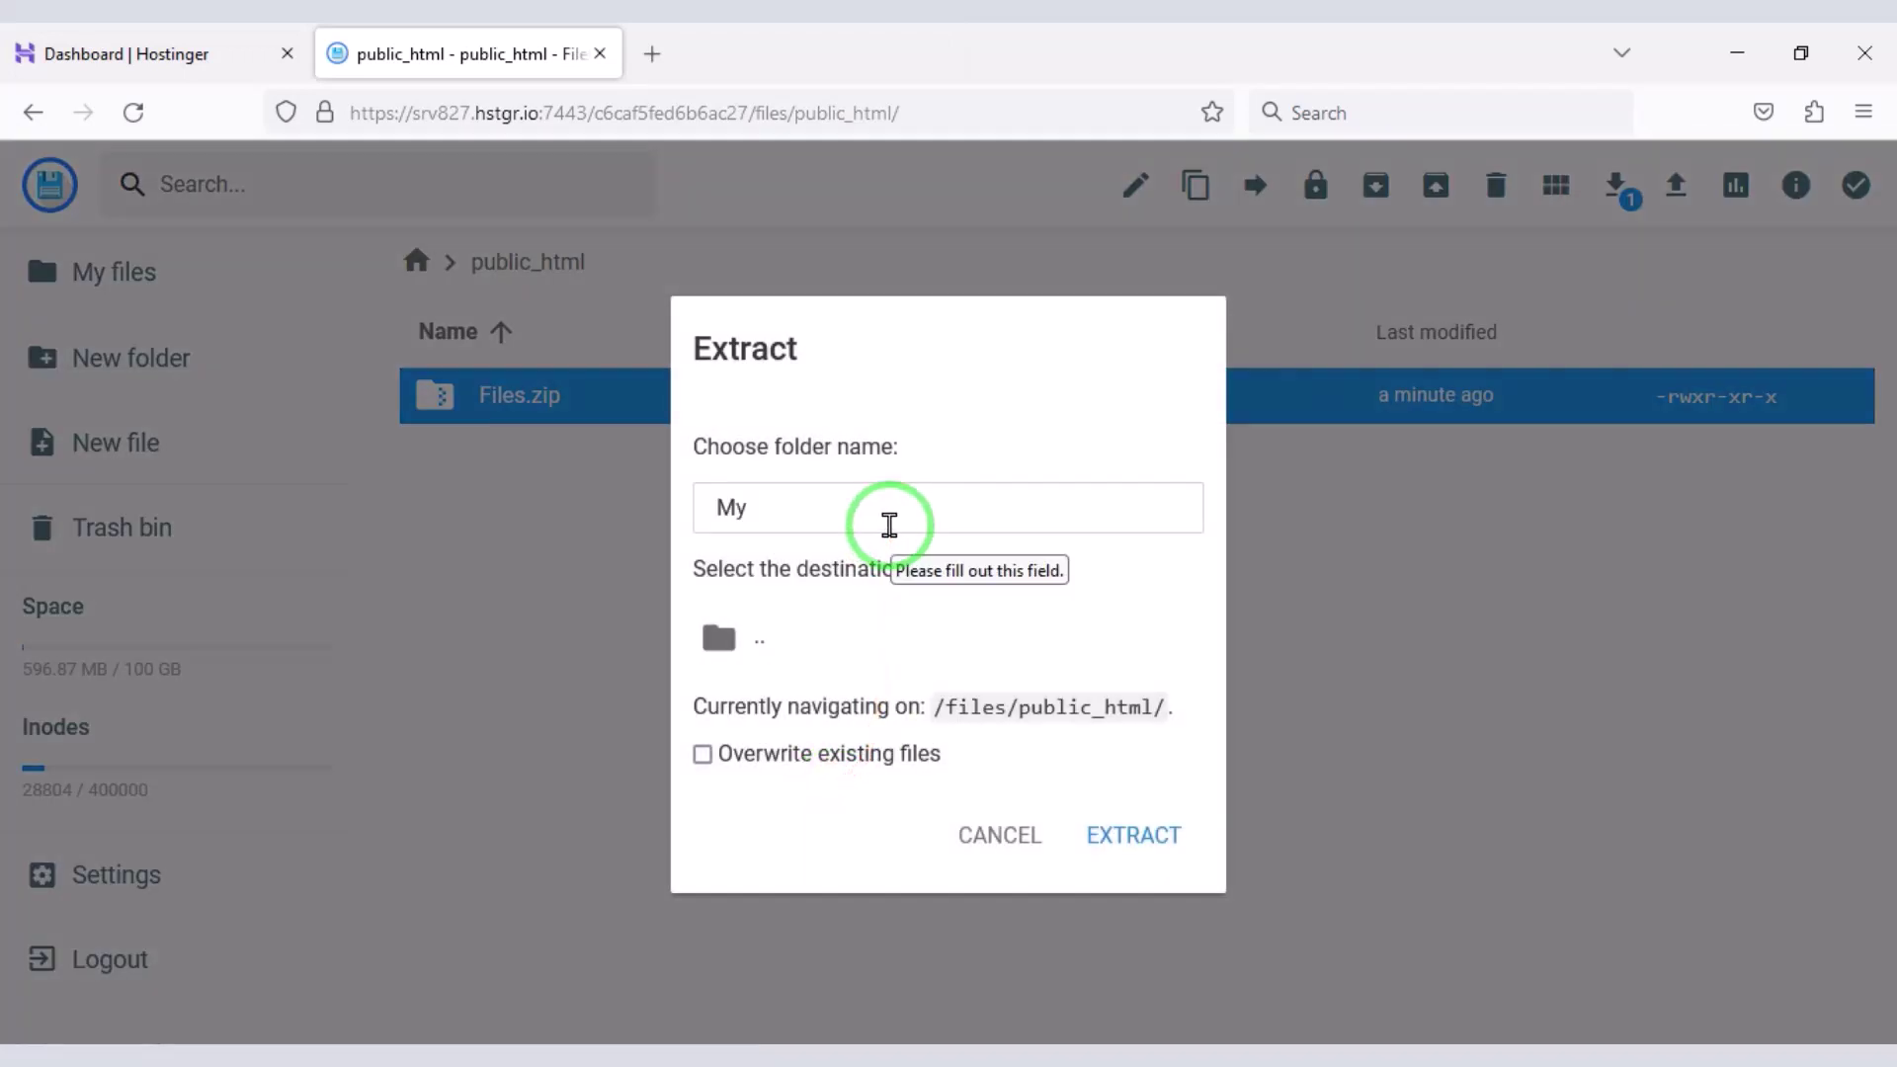
pyautogui.write('Folder')
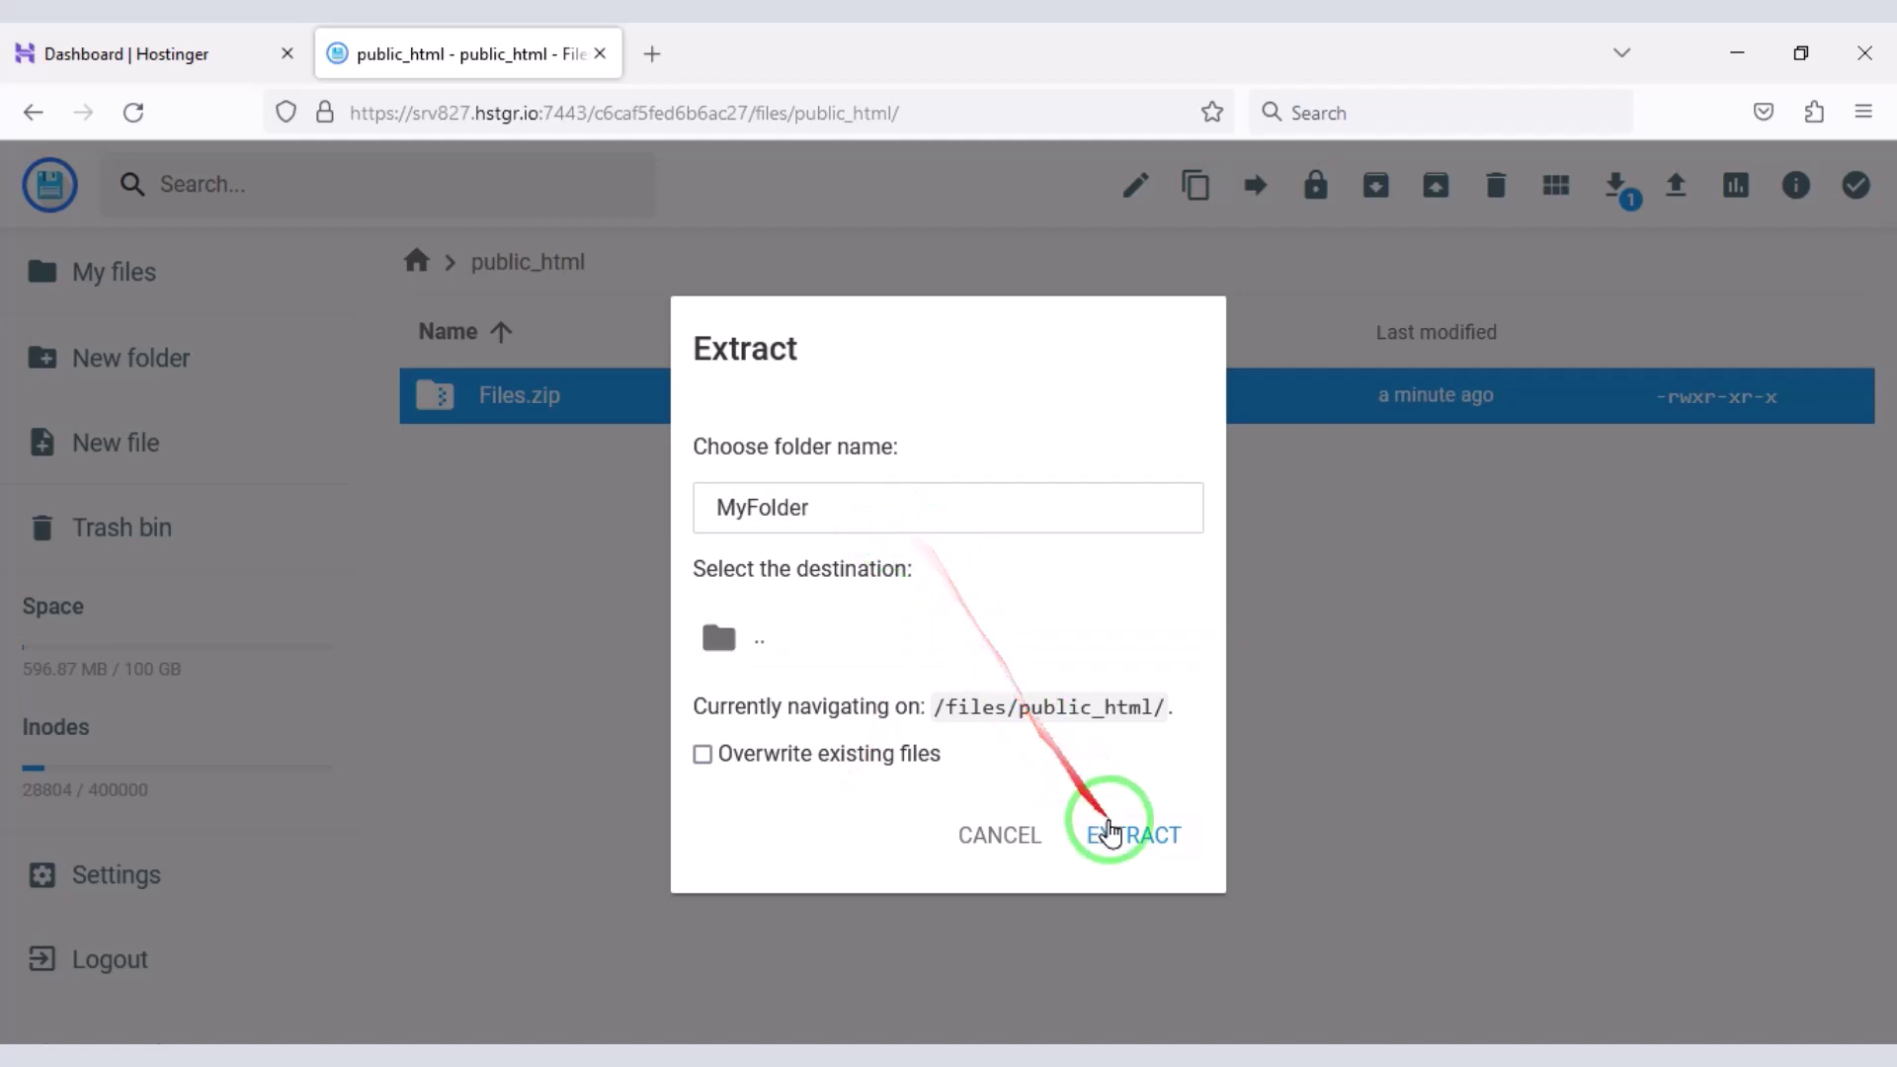
pyautogui.click(1114, 835)
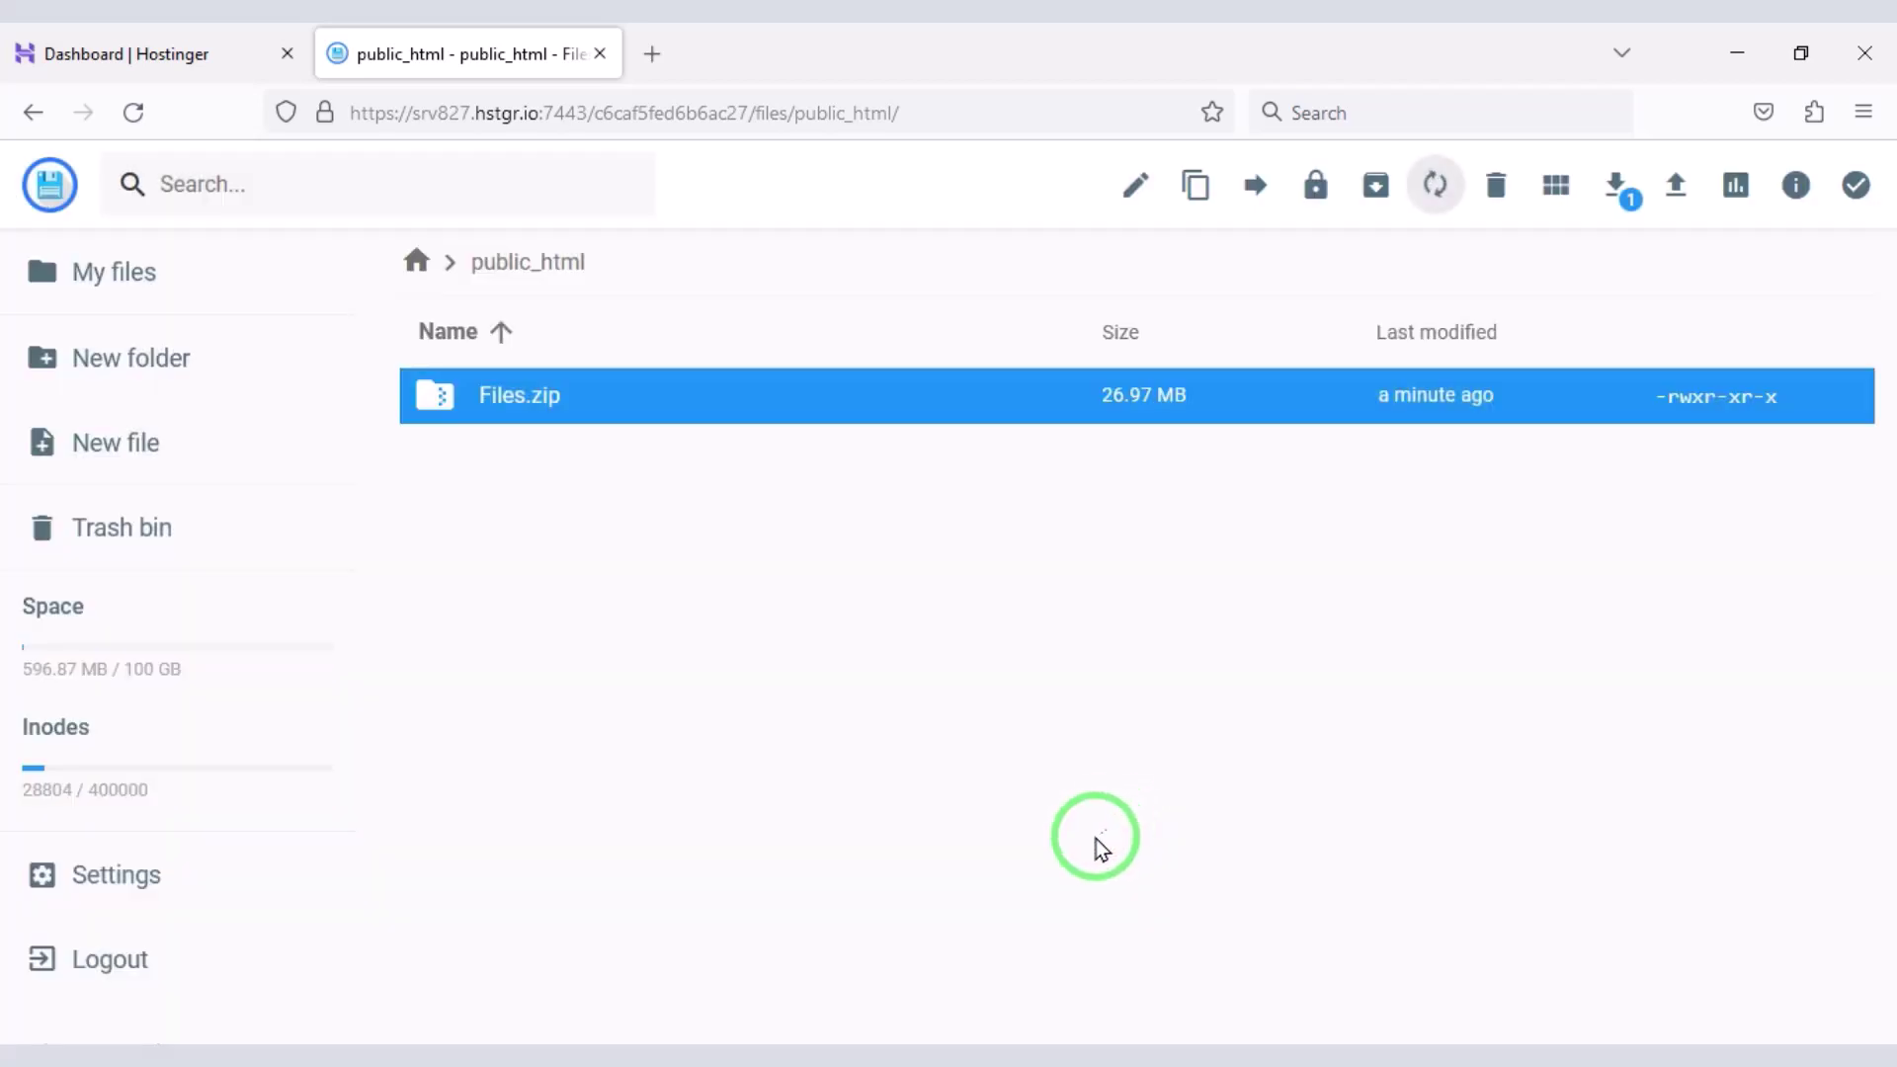
# - Delete Files.zip from public_html
pyautogui.click(723, 724)
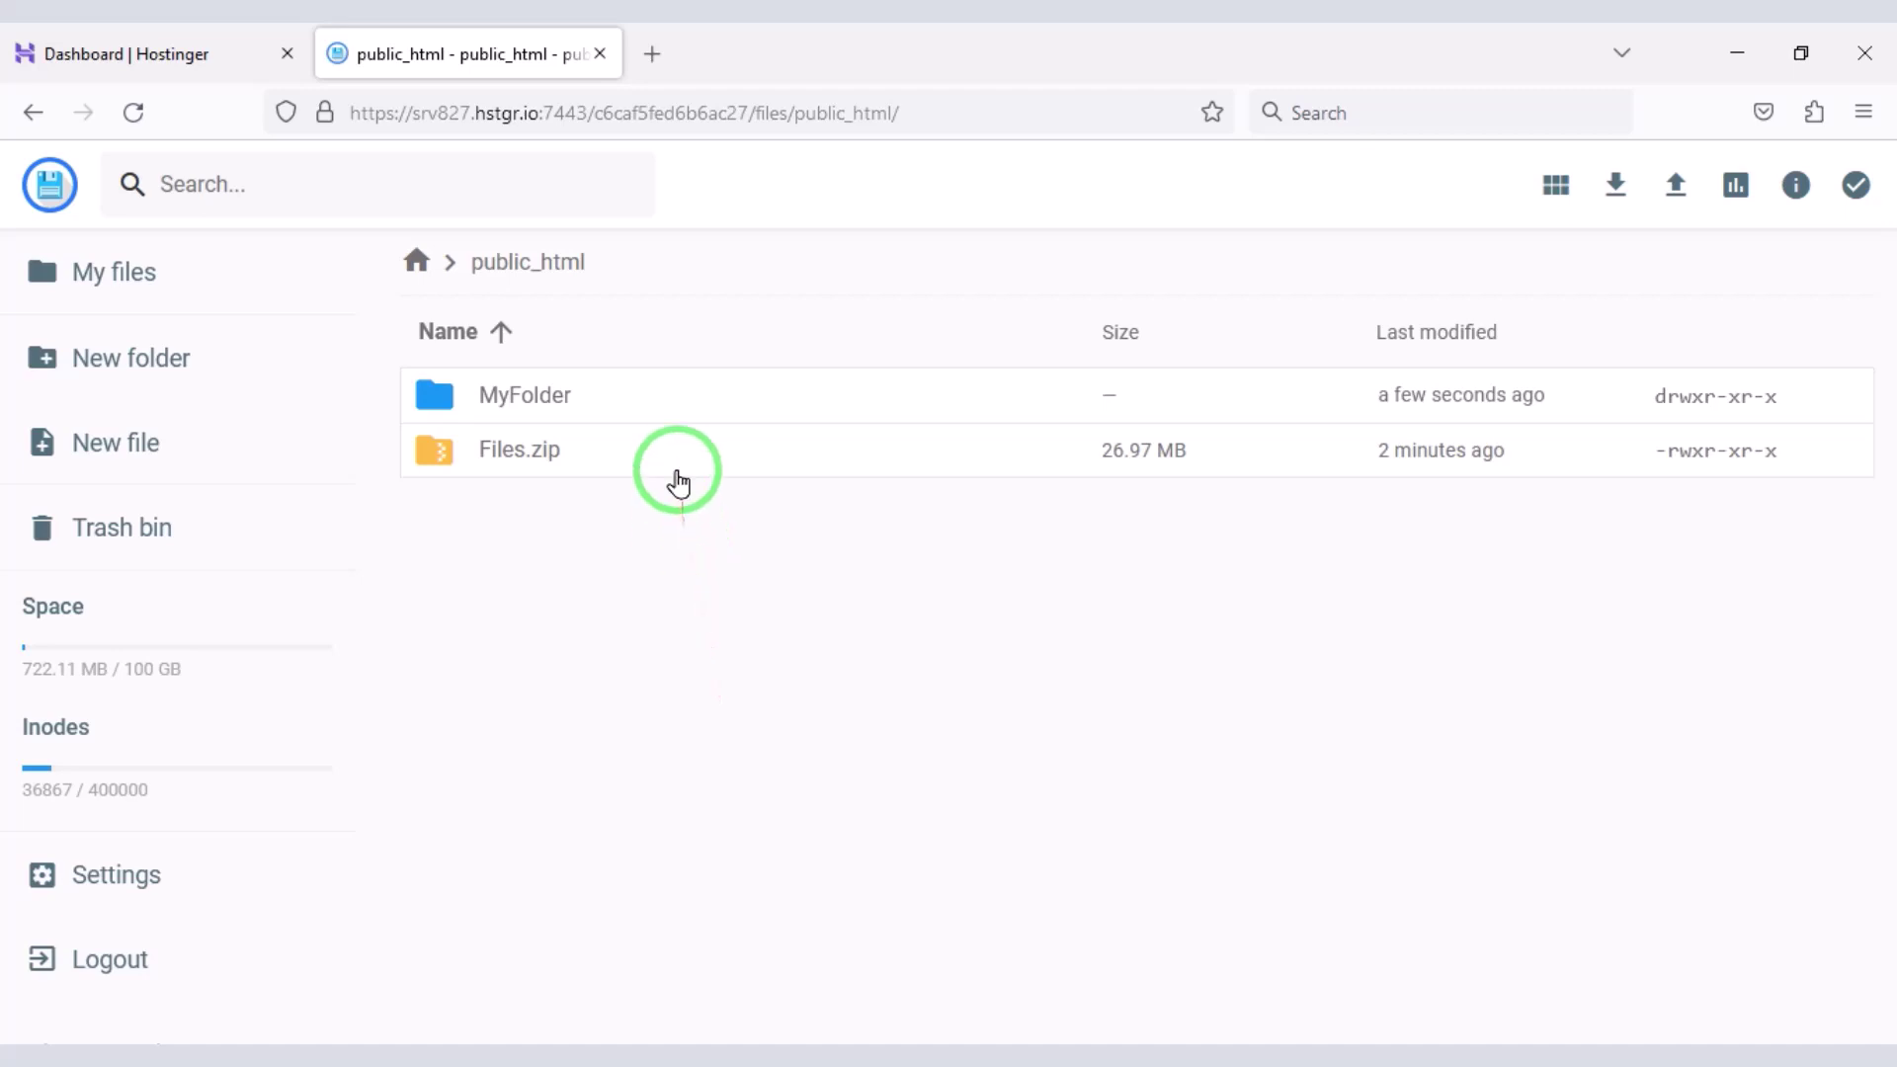
pyautogui.click(673, 470)
pyautogui.click(1496, 184)
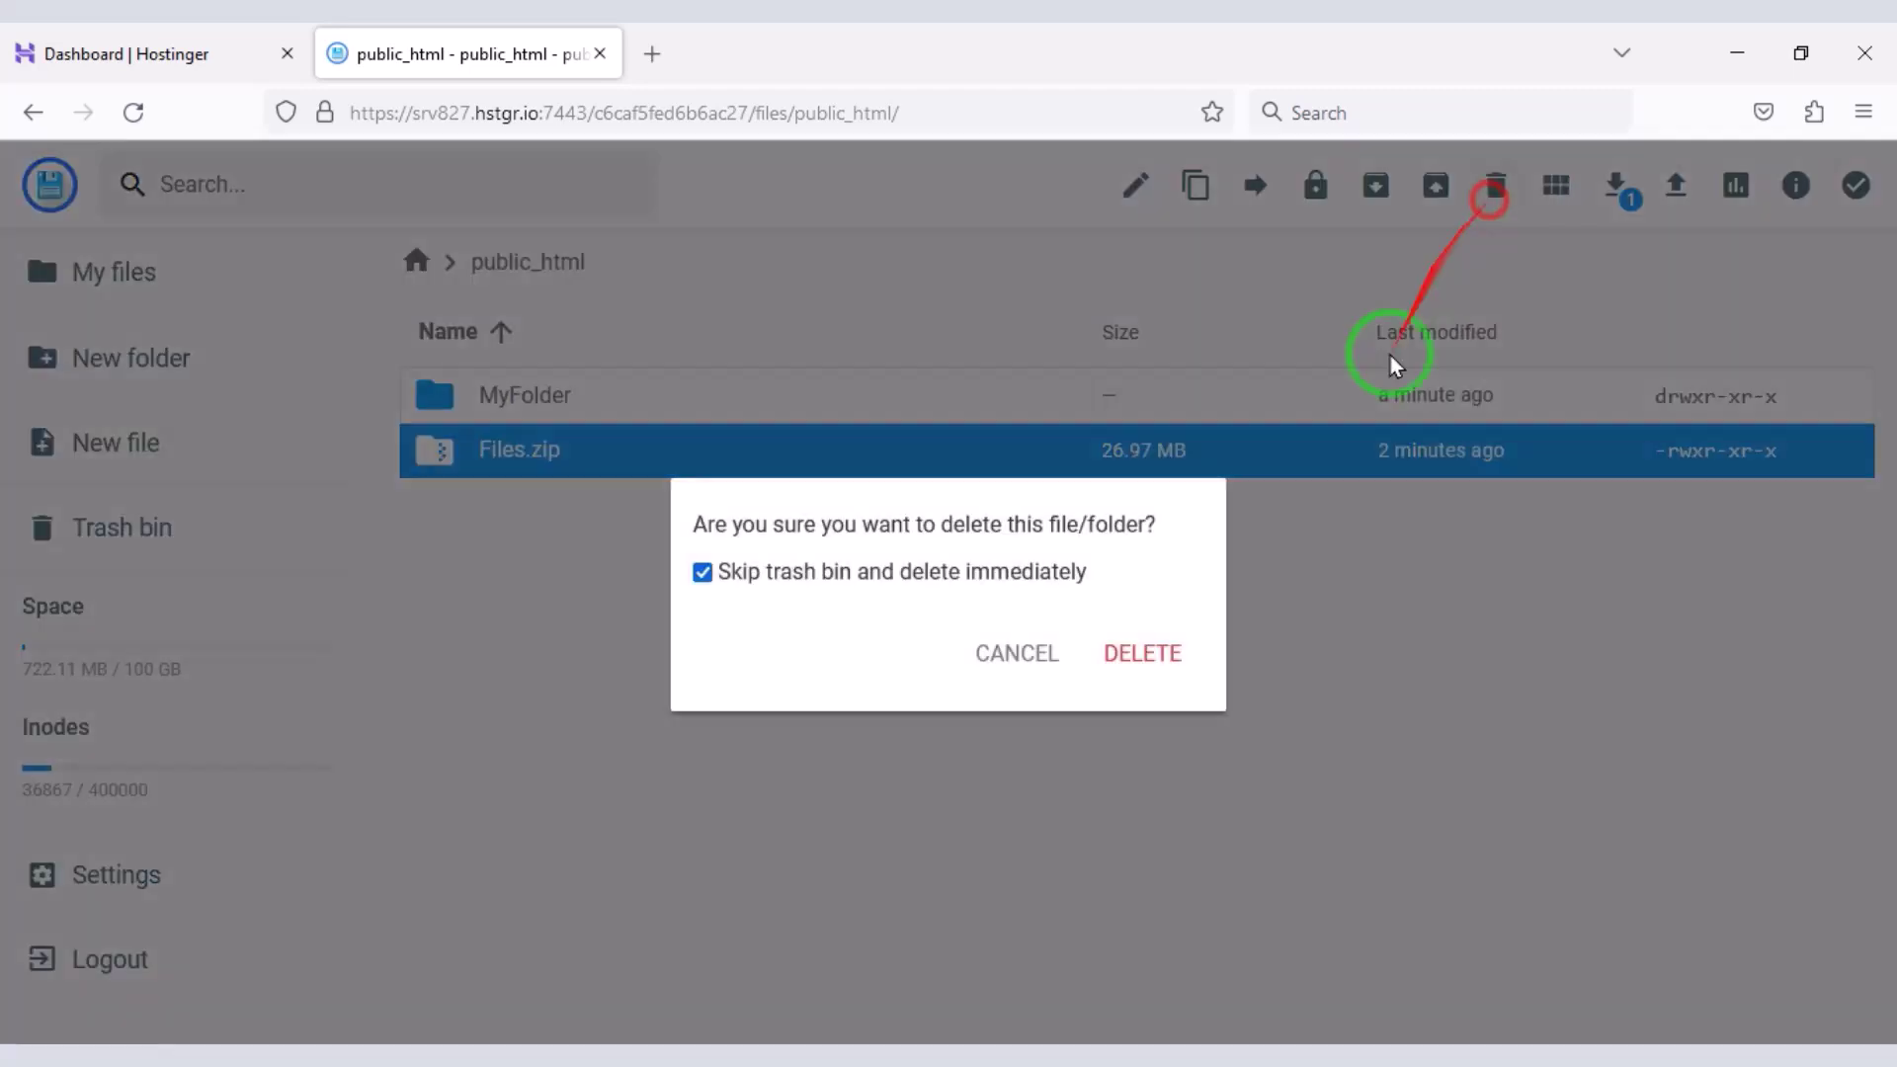
pyautogui.click(1146, 654)
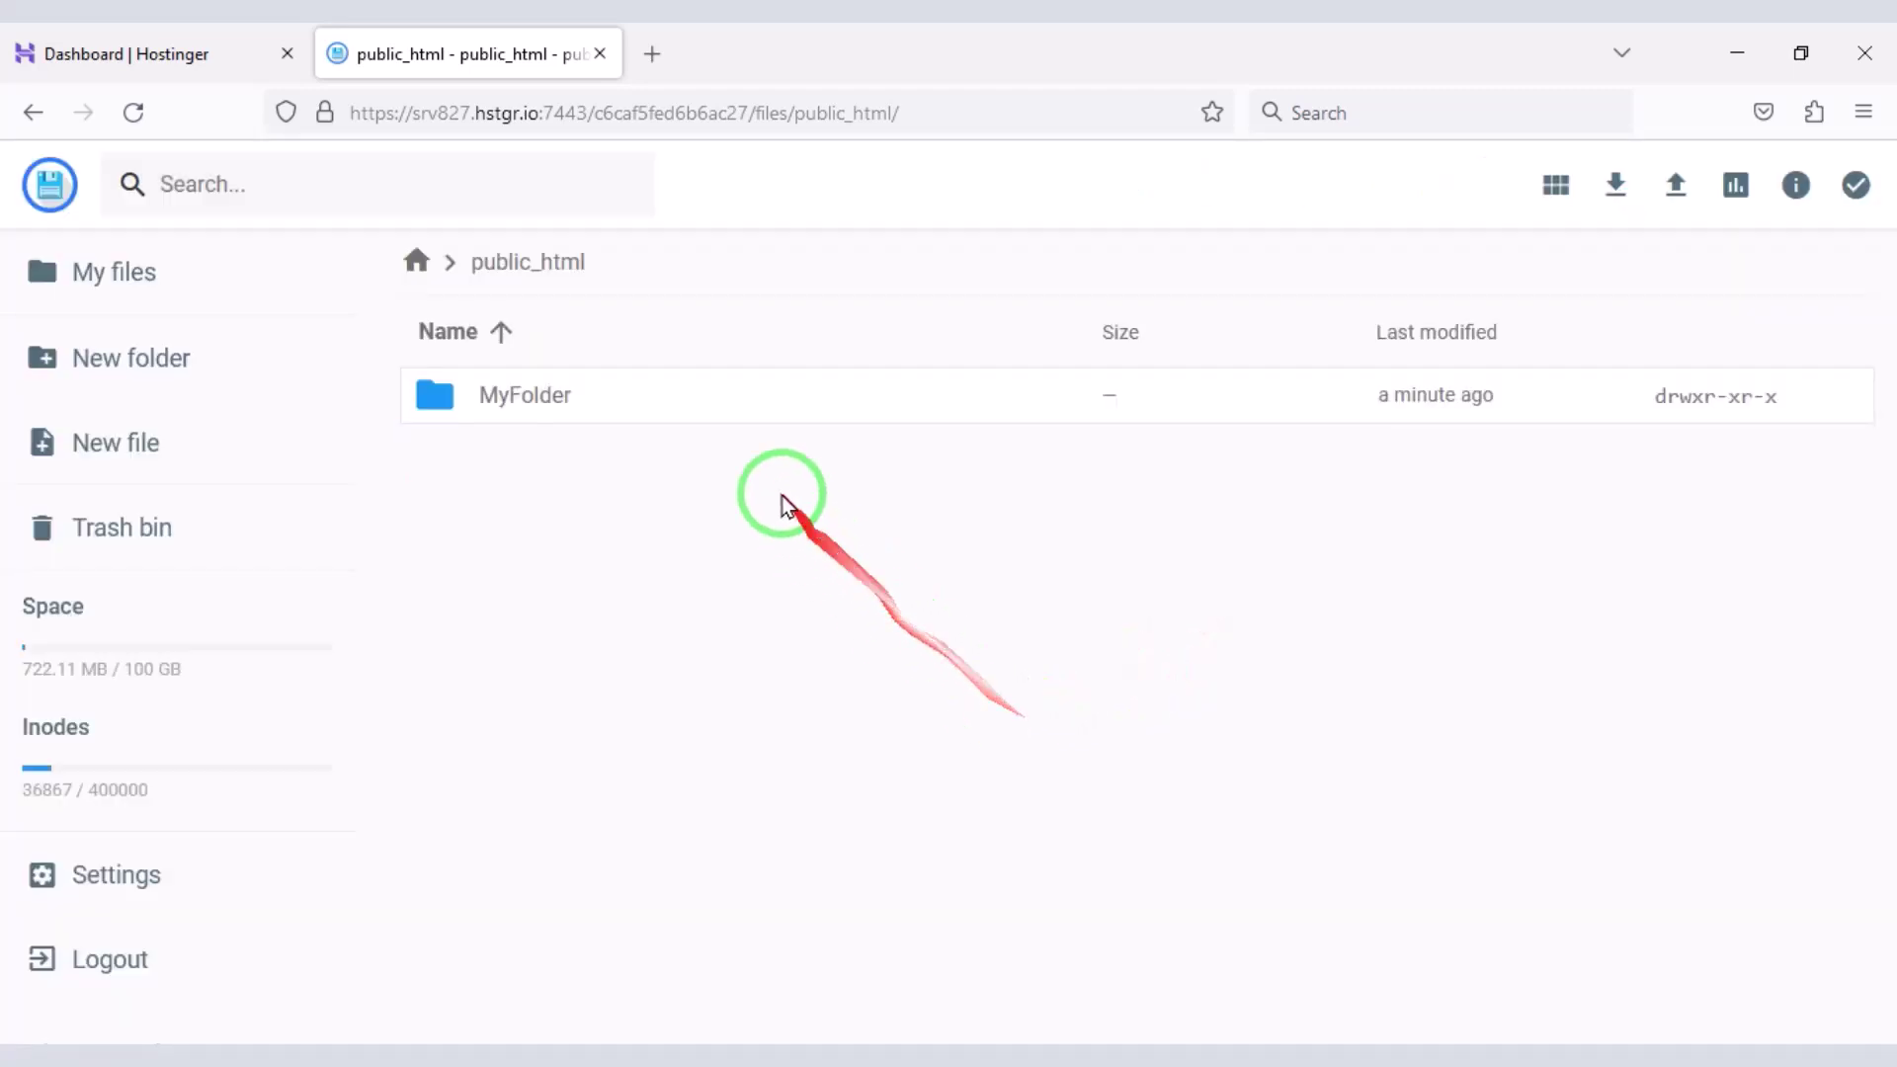
# - Move all five extracted items from MyFolder/Files up into public_html
pyautogui.doubleClick(733, 428)
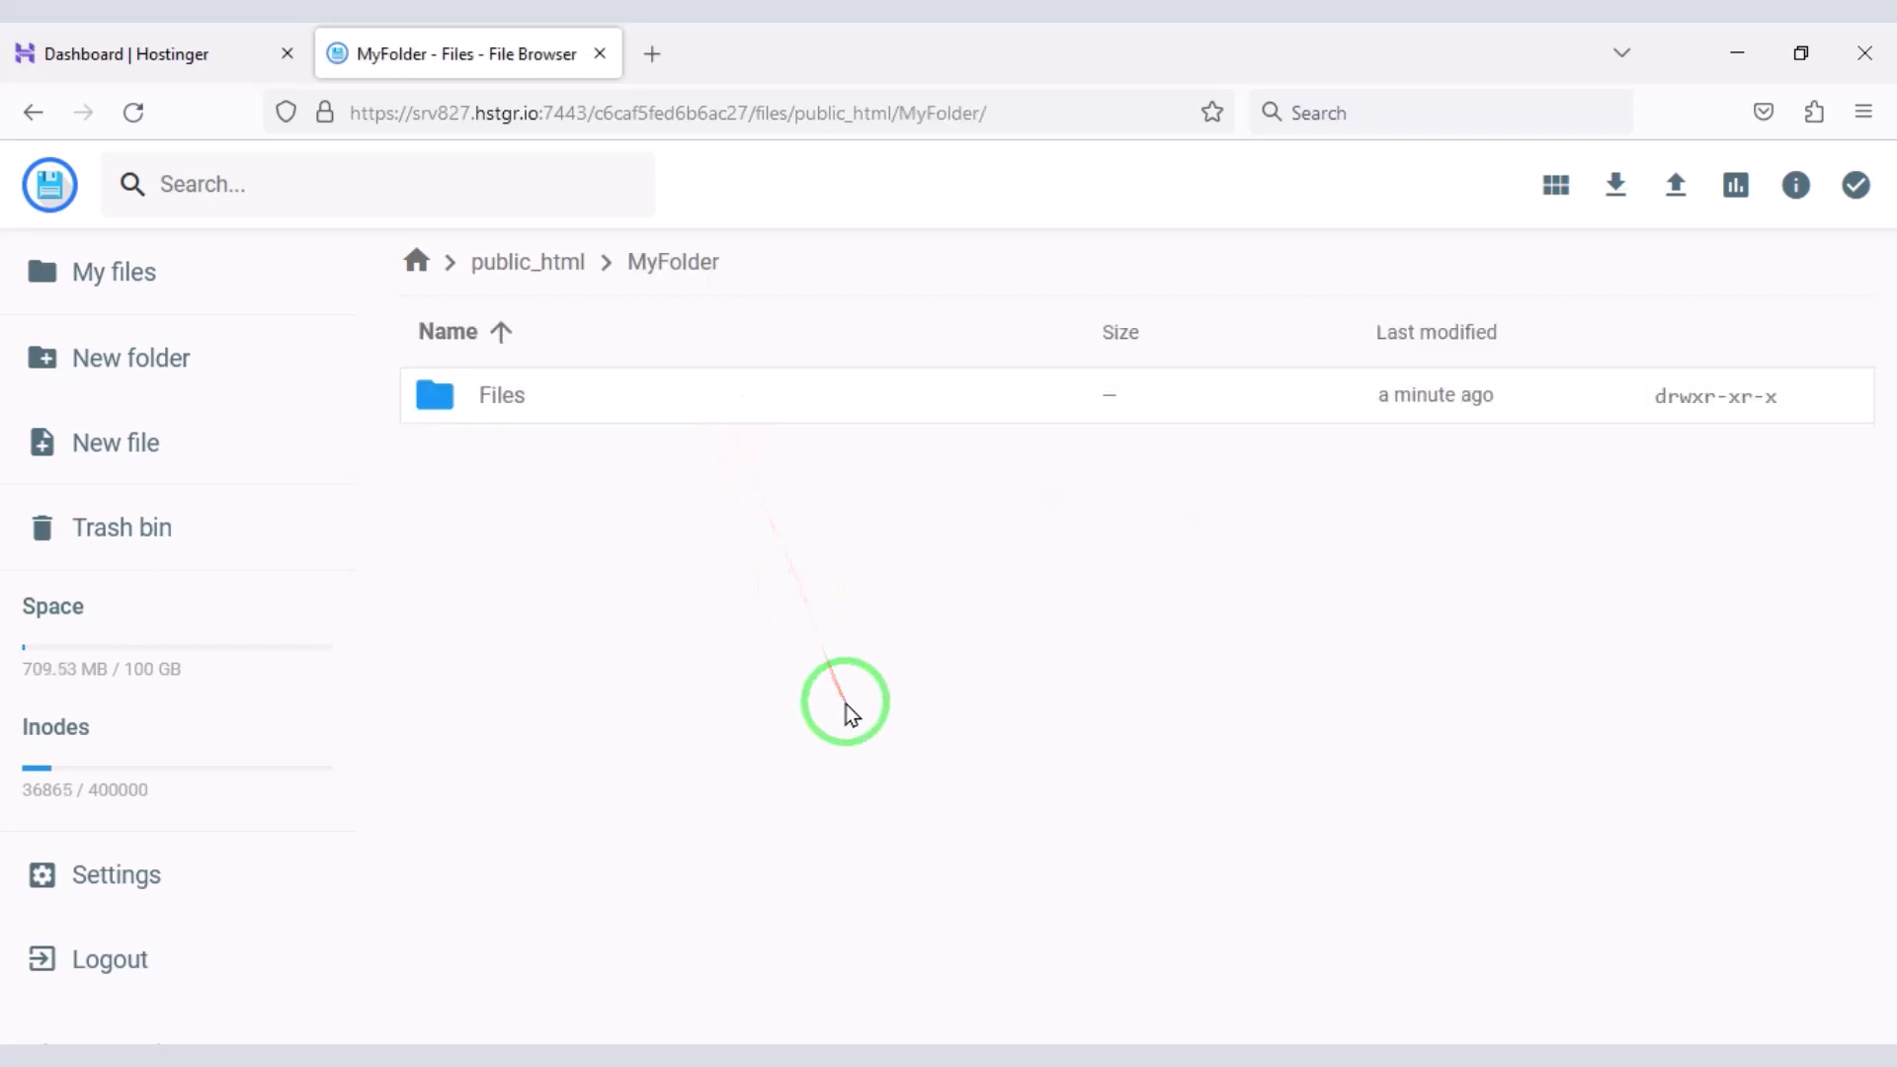
pyautogui.doubleClick(770, 401)
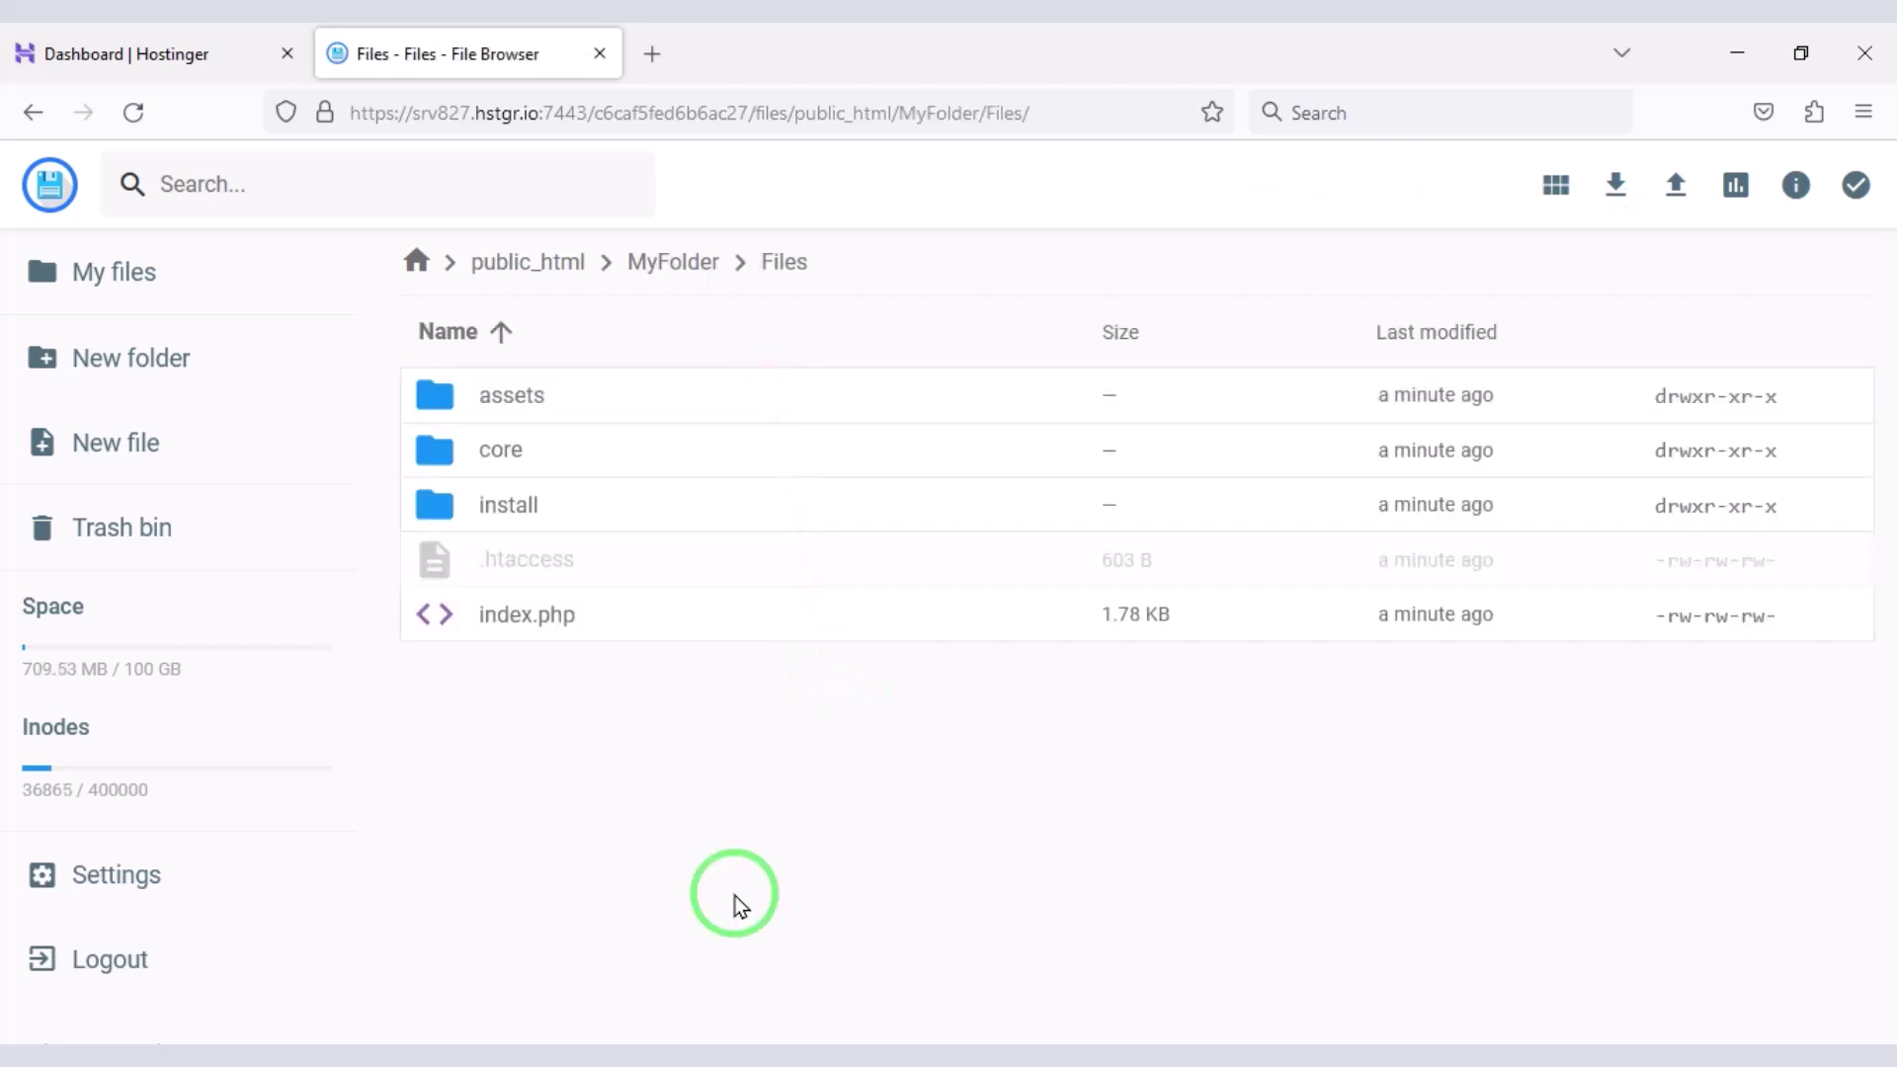
pyautogui.hotkey('ctrl', 'a')
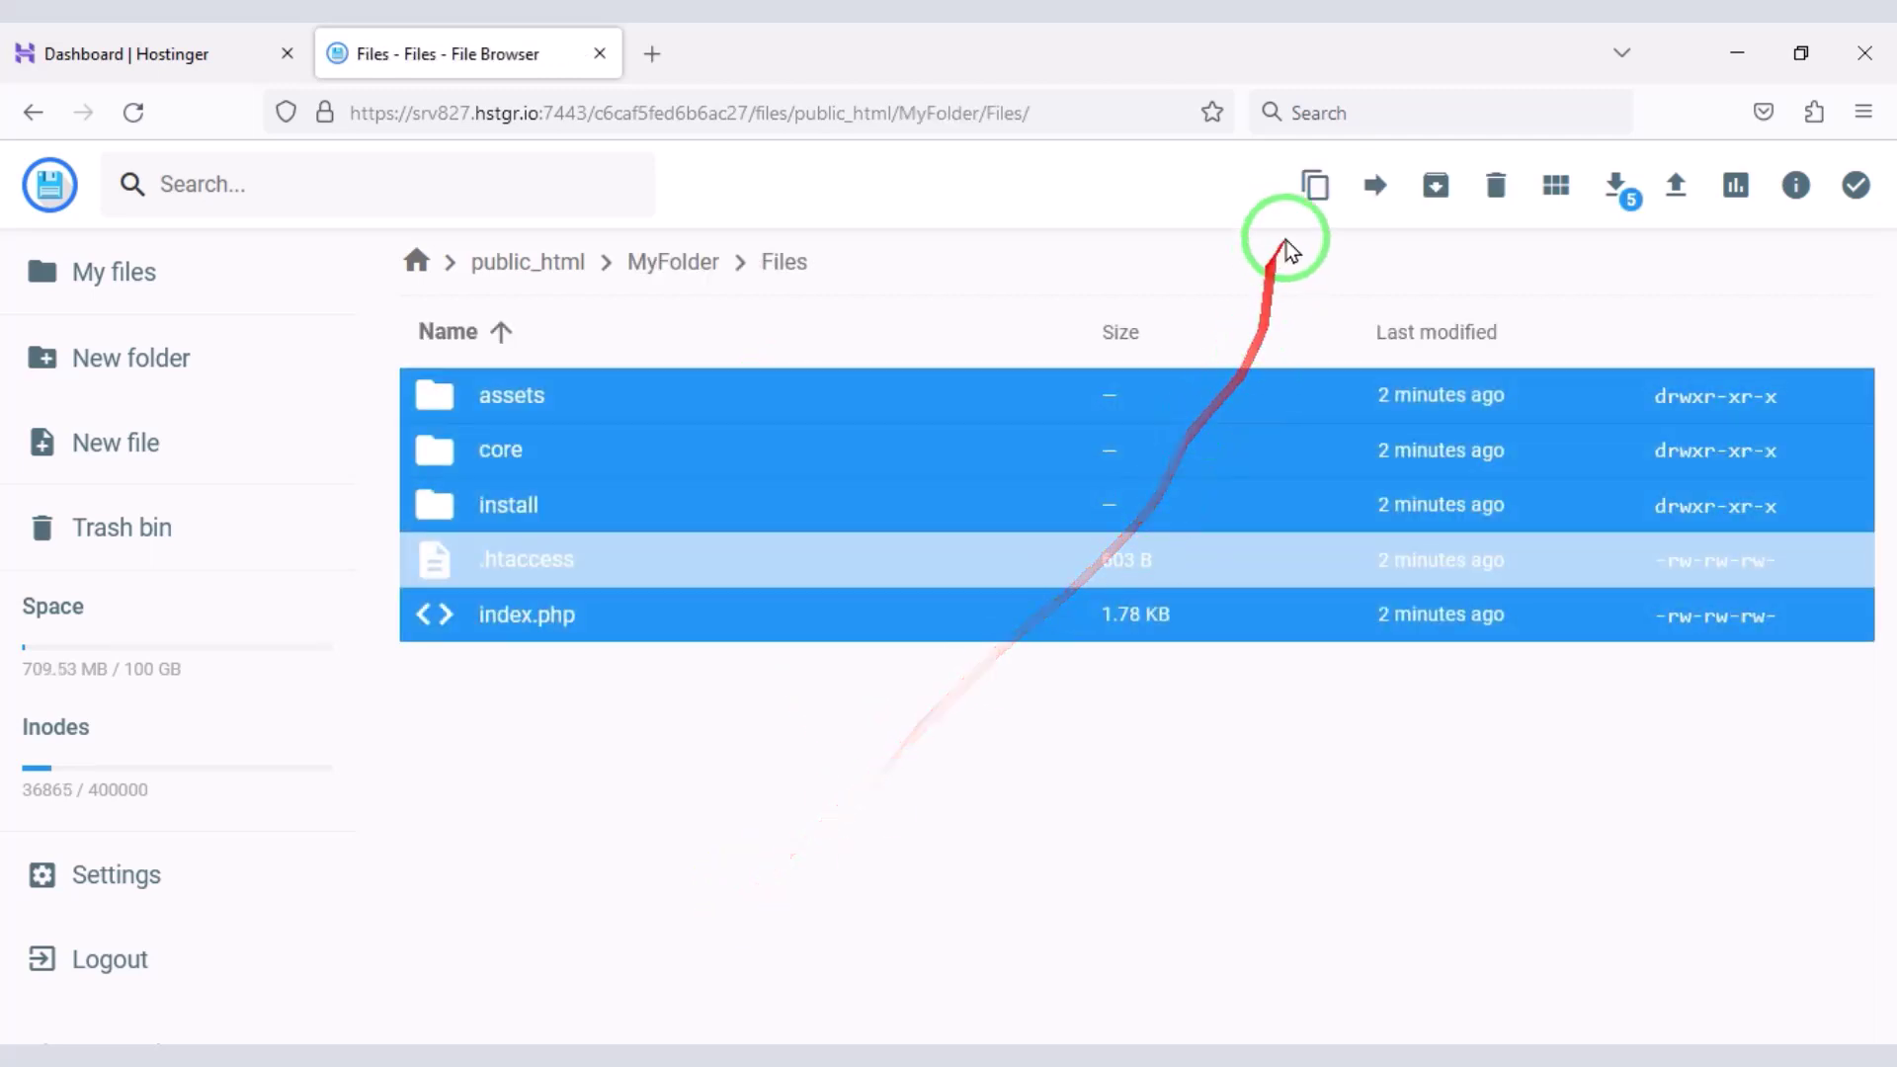
pyautogui.click(1372, 186)
pyautogui.doubleClick(935, 454)
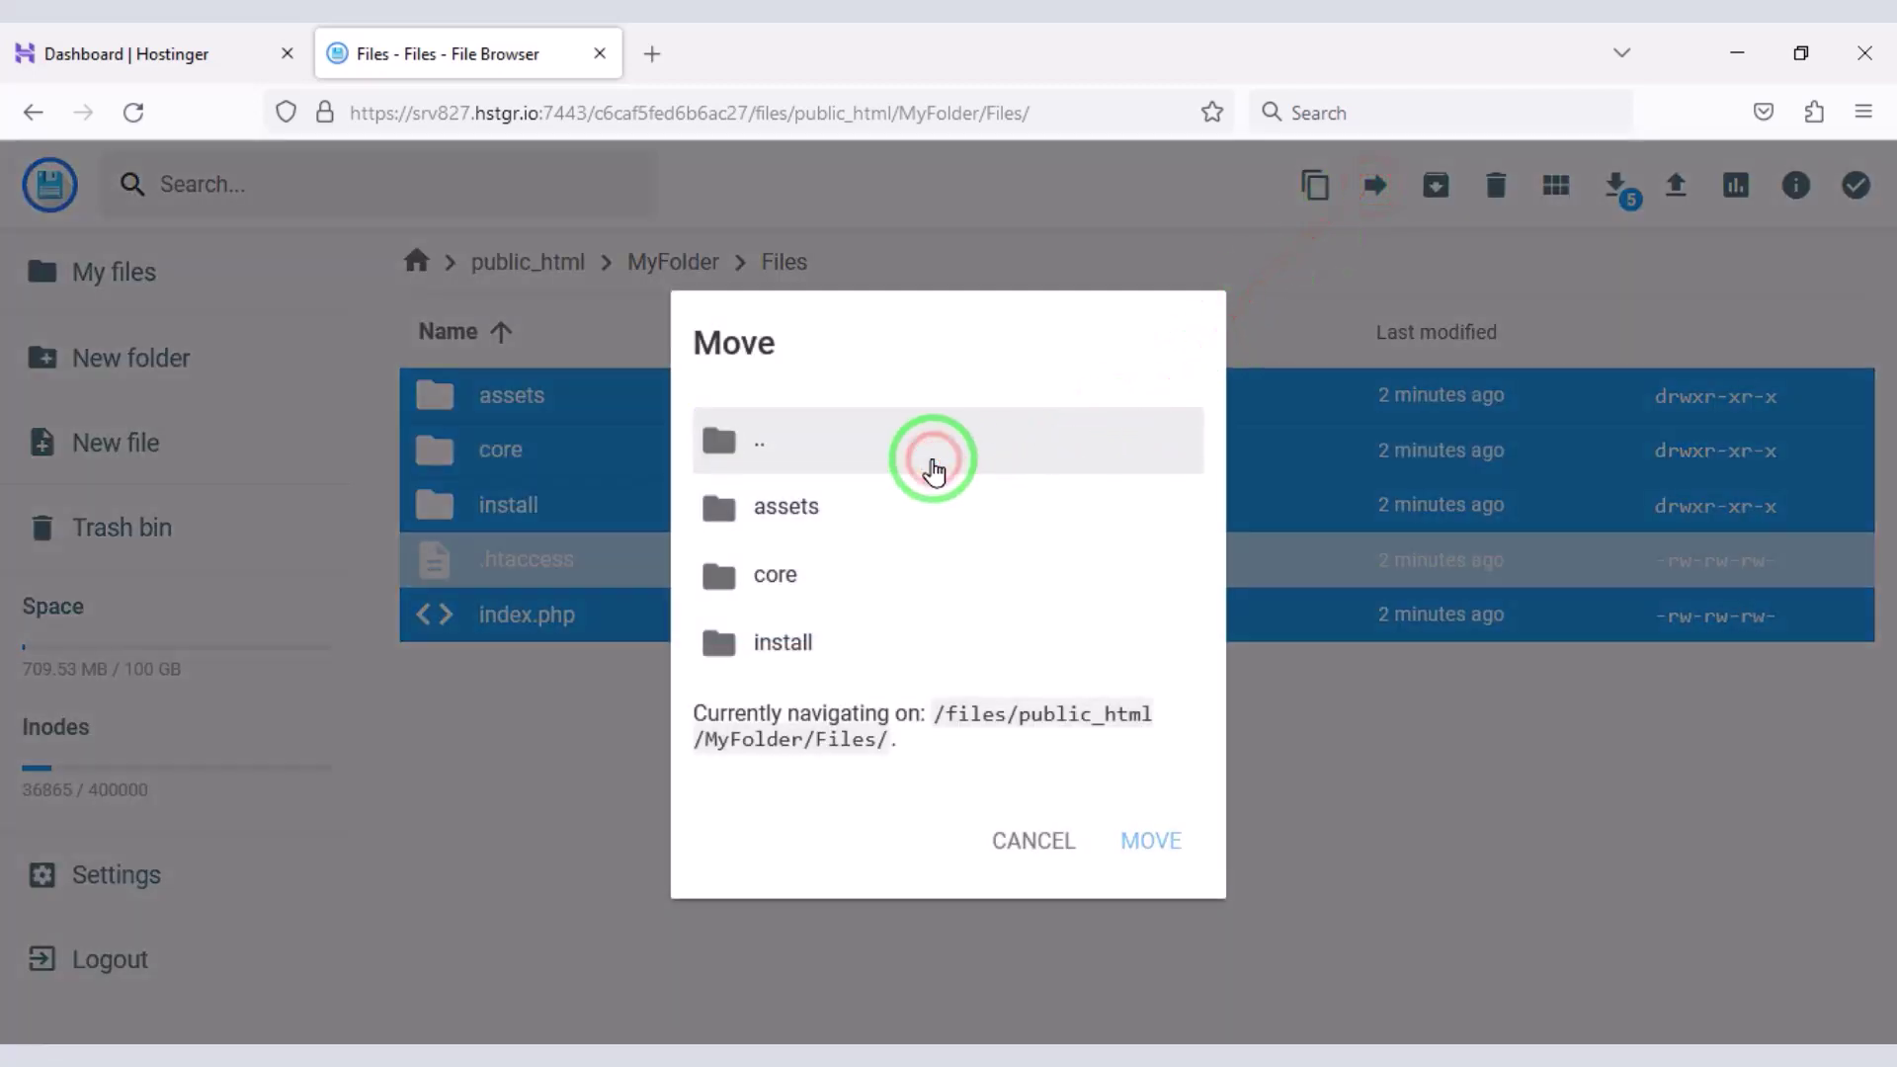
pyautogui.doubleClick(911, 508)
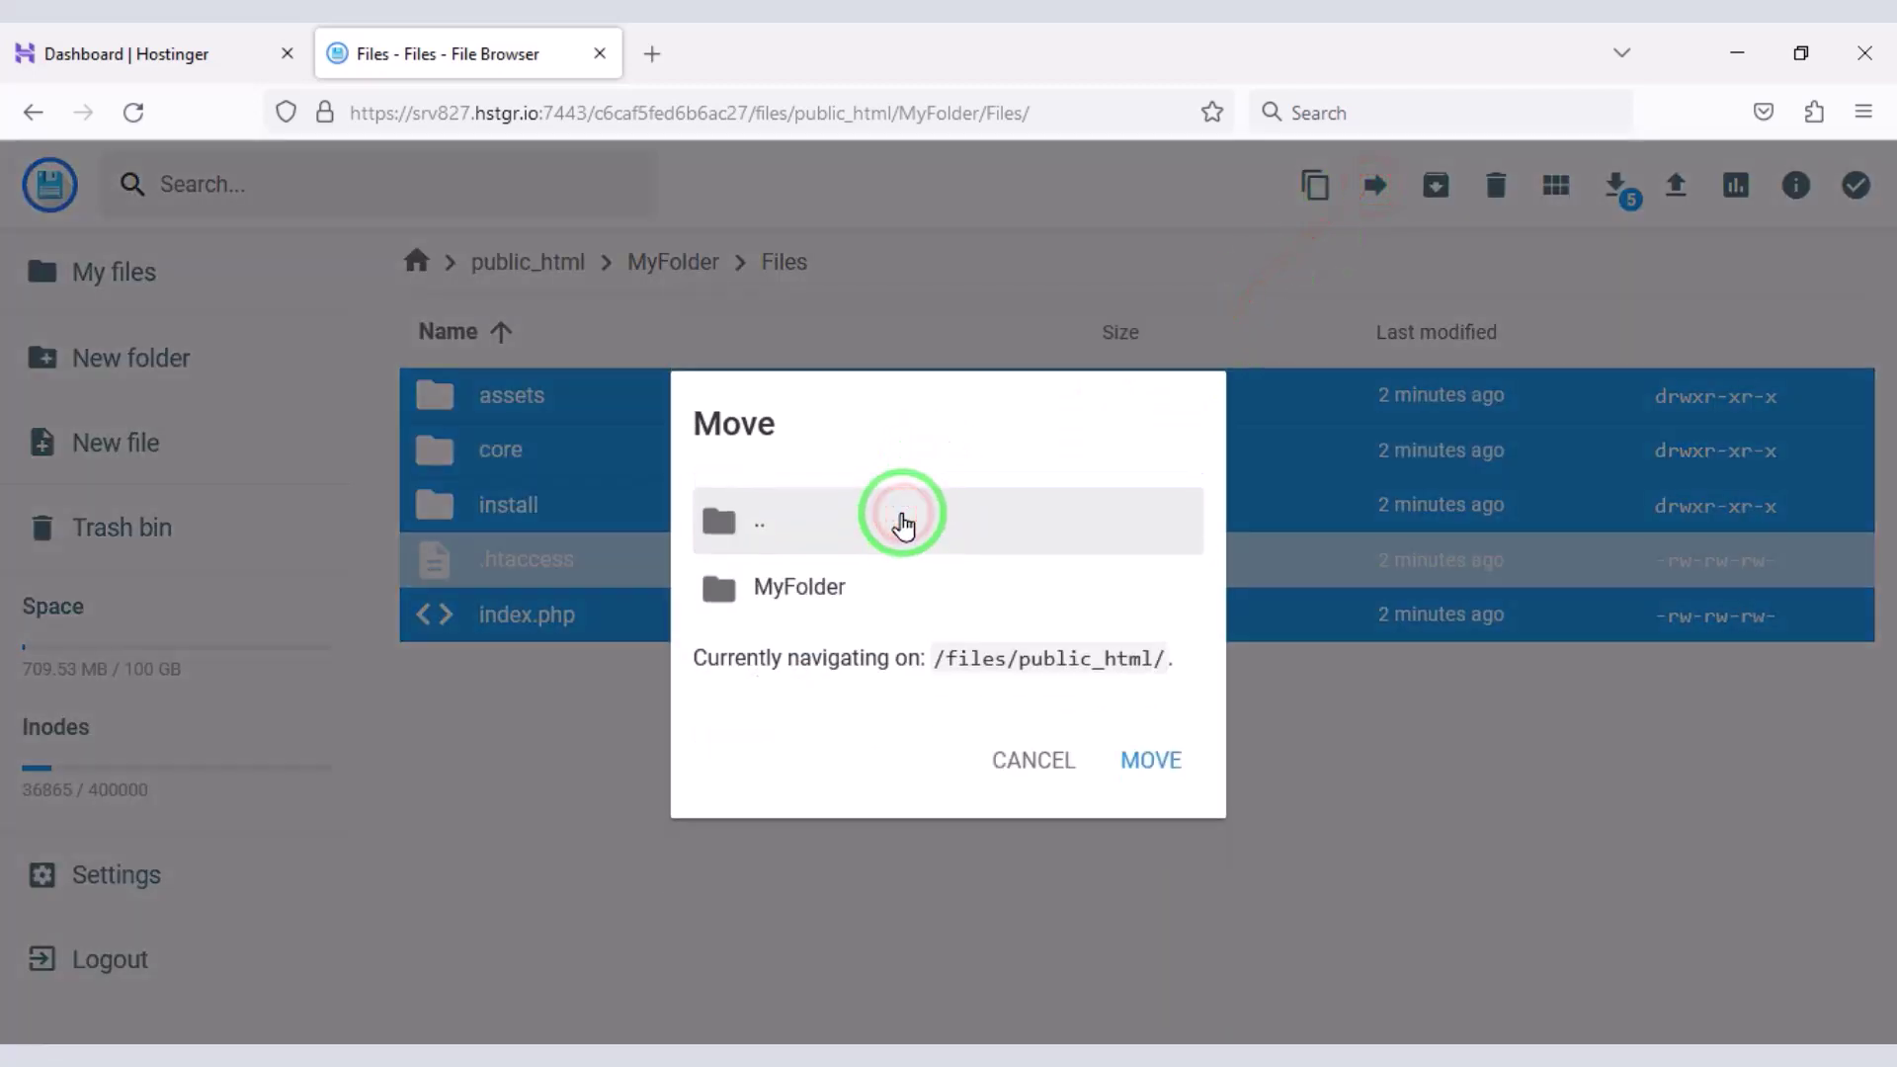
pyautogui.click(903, 521)
pyautogui.click(903, 521)
pyautogui.click(882, 610)
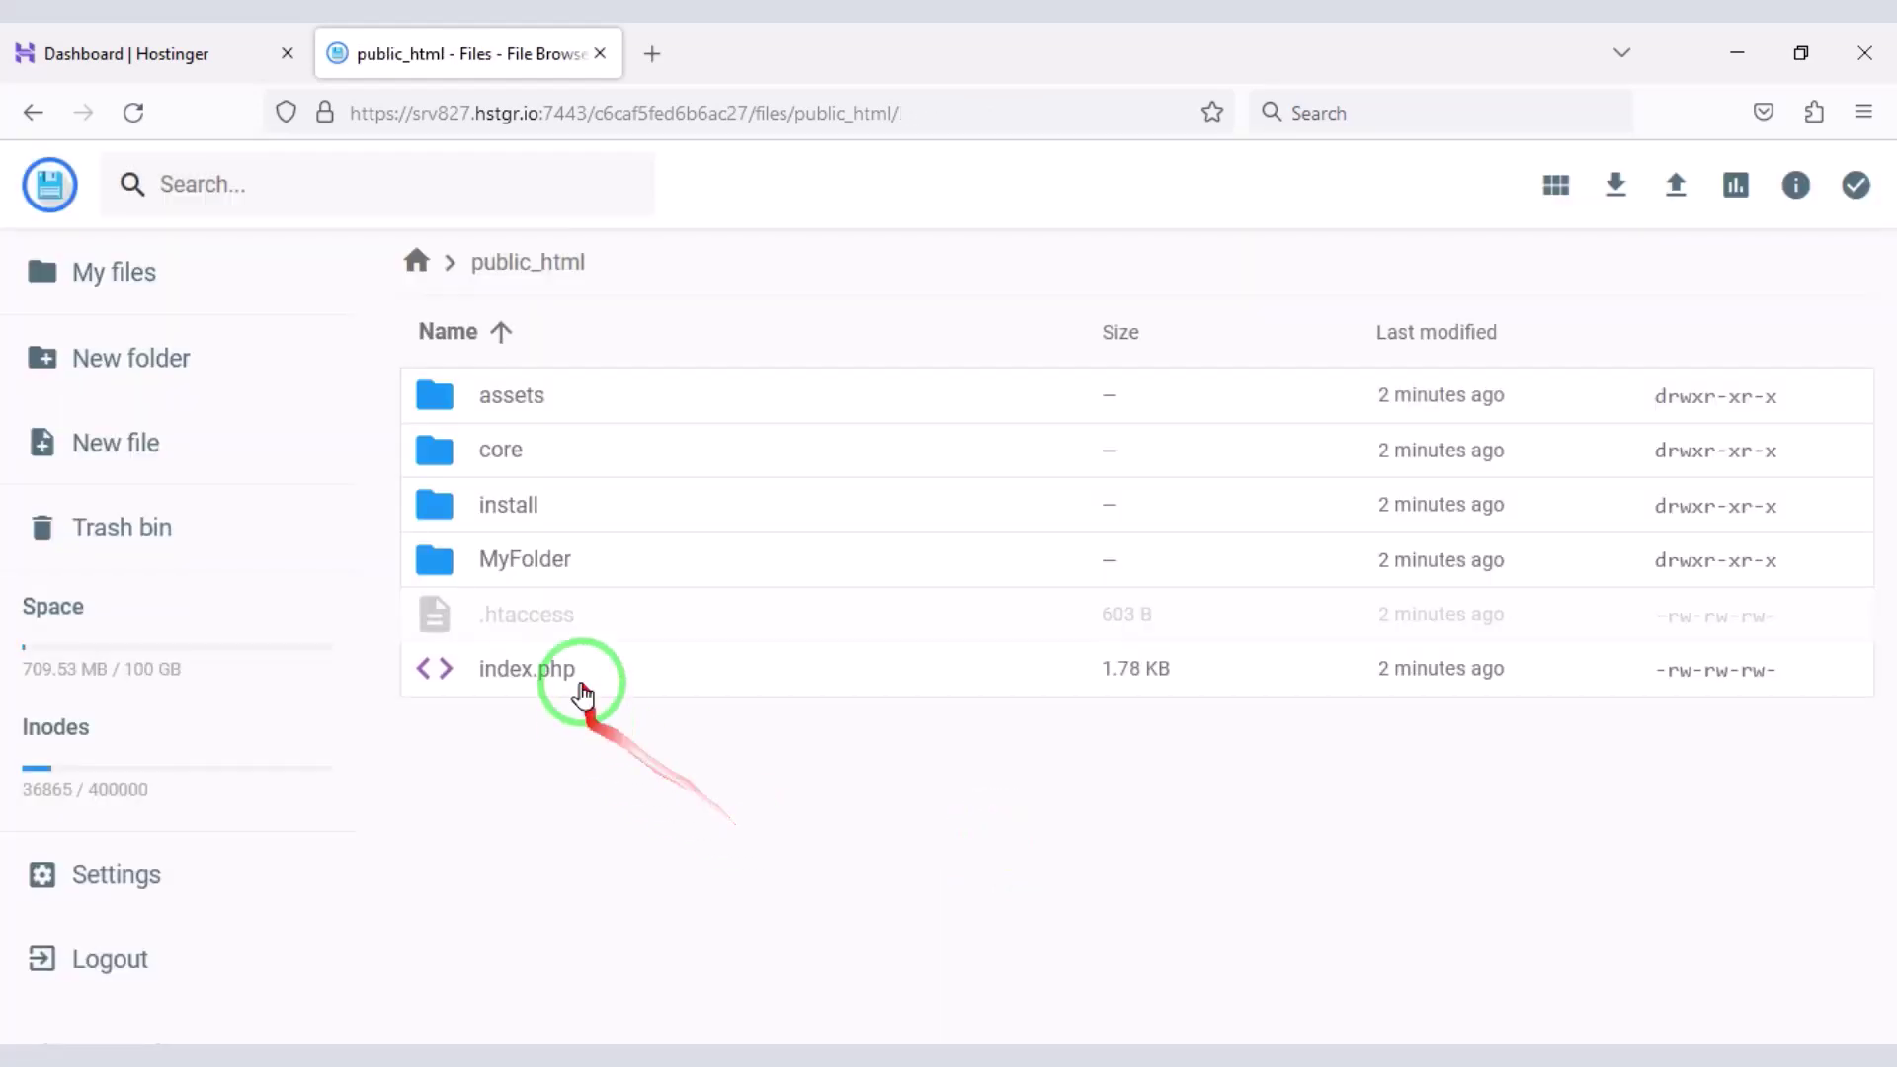
# - Delete the now-empty MyFolder
pyautogui.click(585, 585)
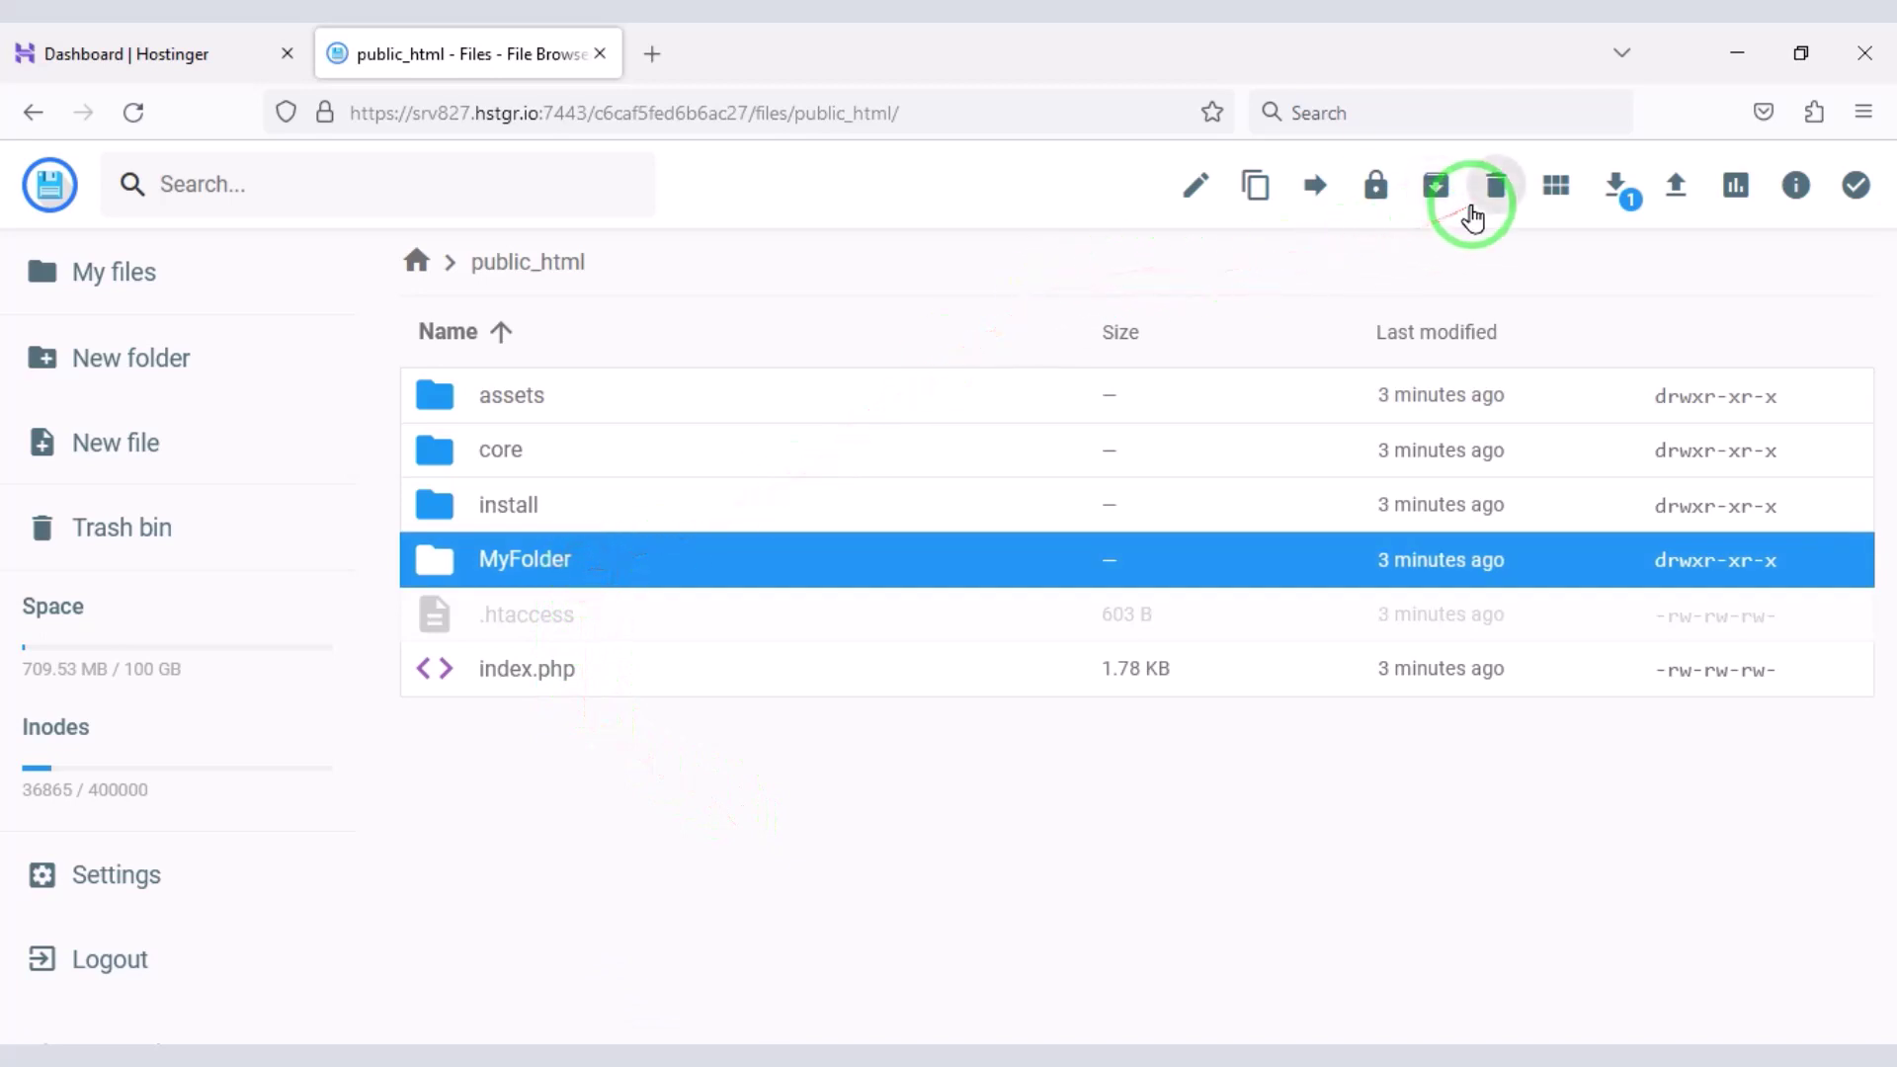
pyautogui.click(1476, 202)
pyautogui.click(1164, 647)
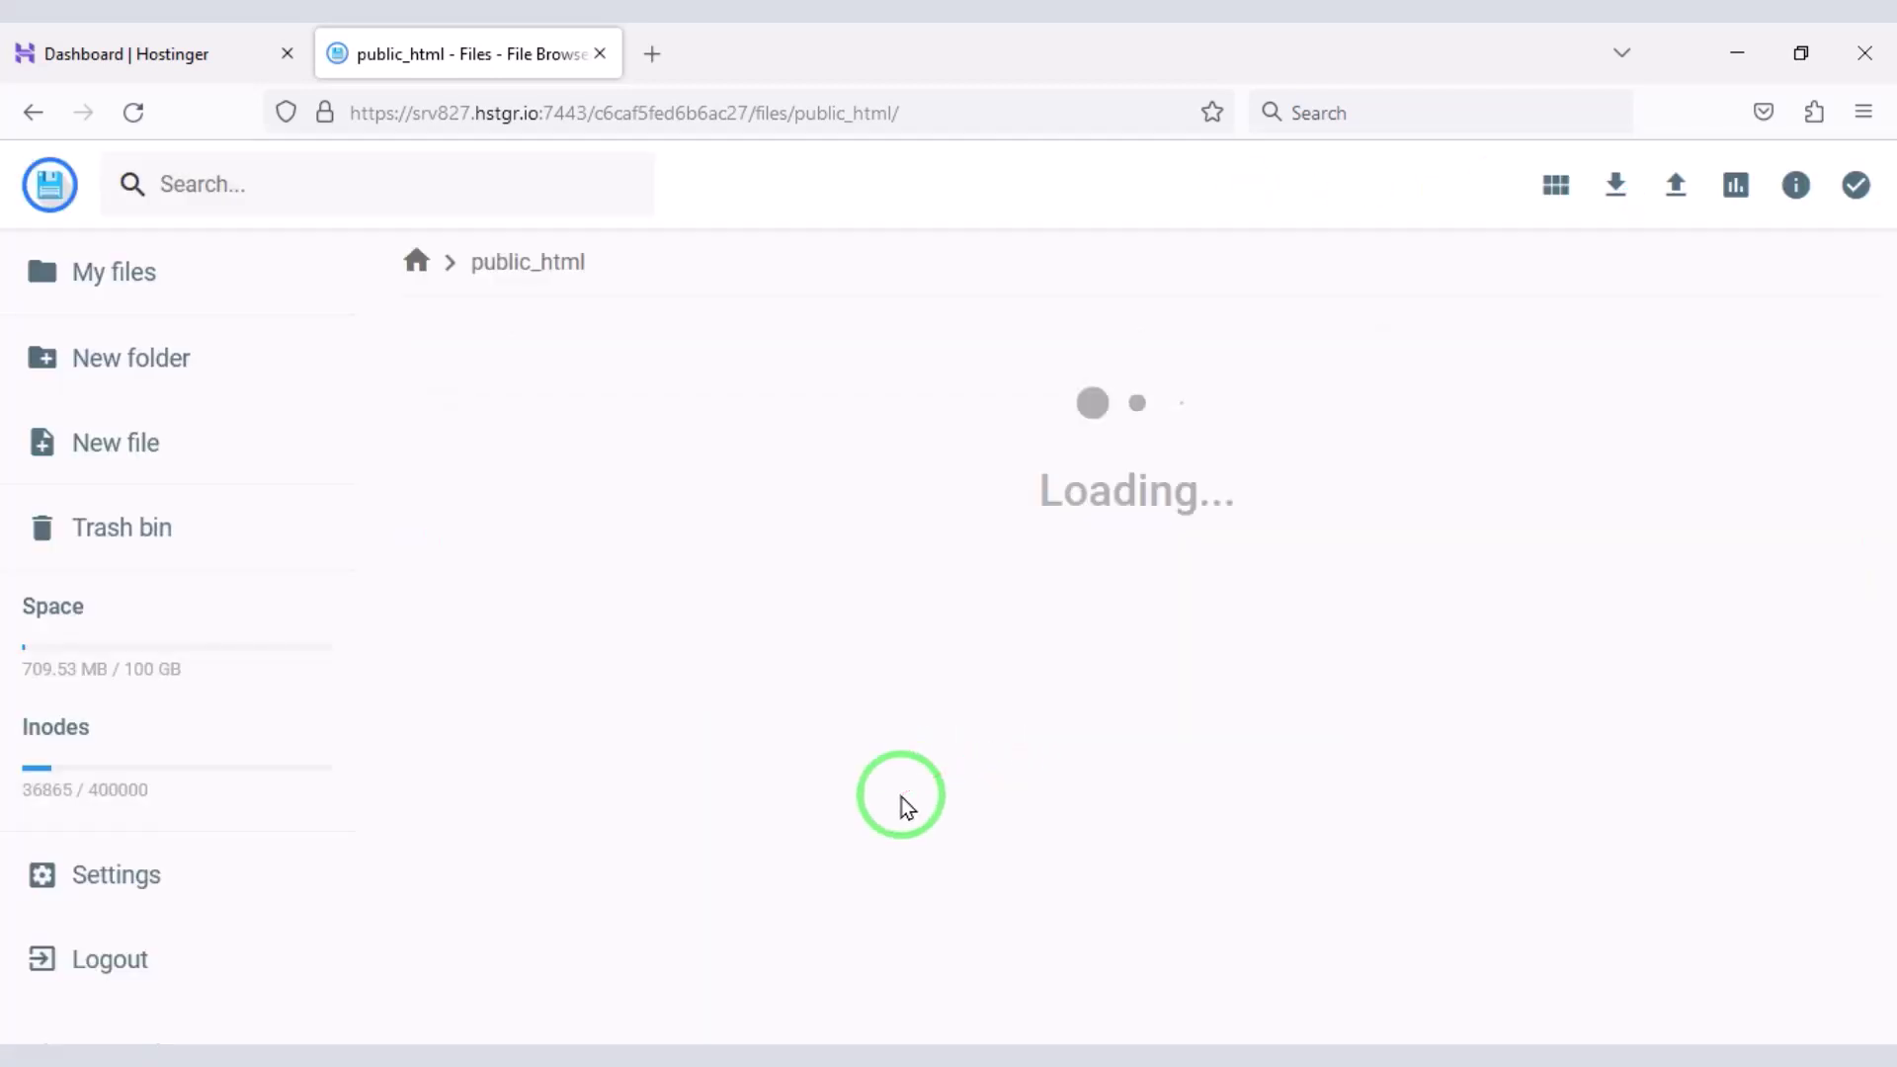
# - Load codetai.xyz/install in a new browser tab
pyautogui.click(651, 54)
pyautogui.write('cod')
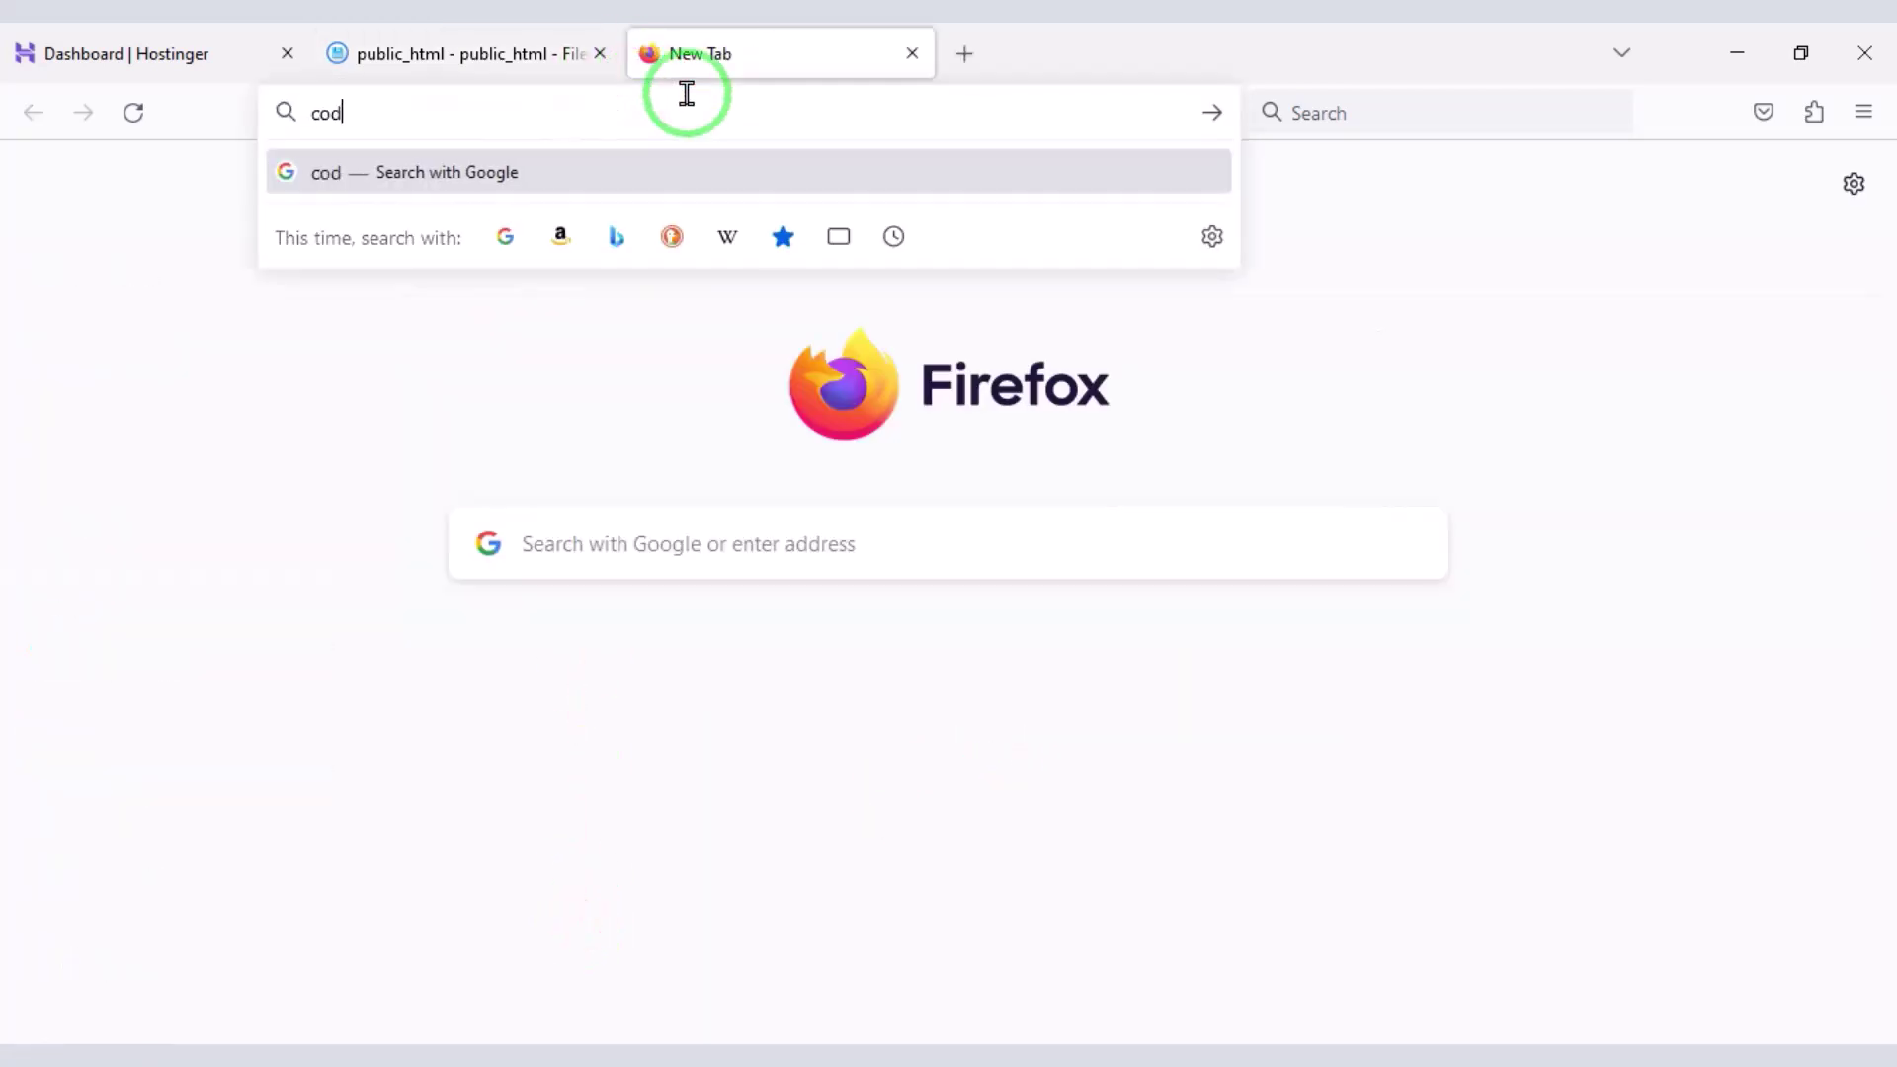
pyautogui.write('etai.x')
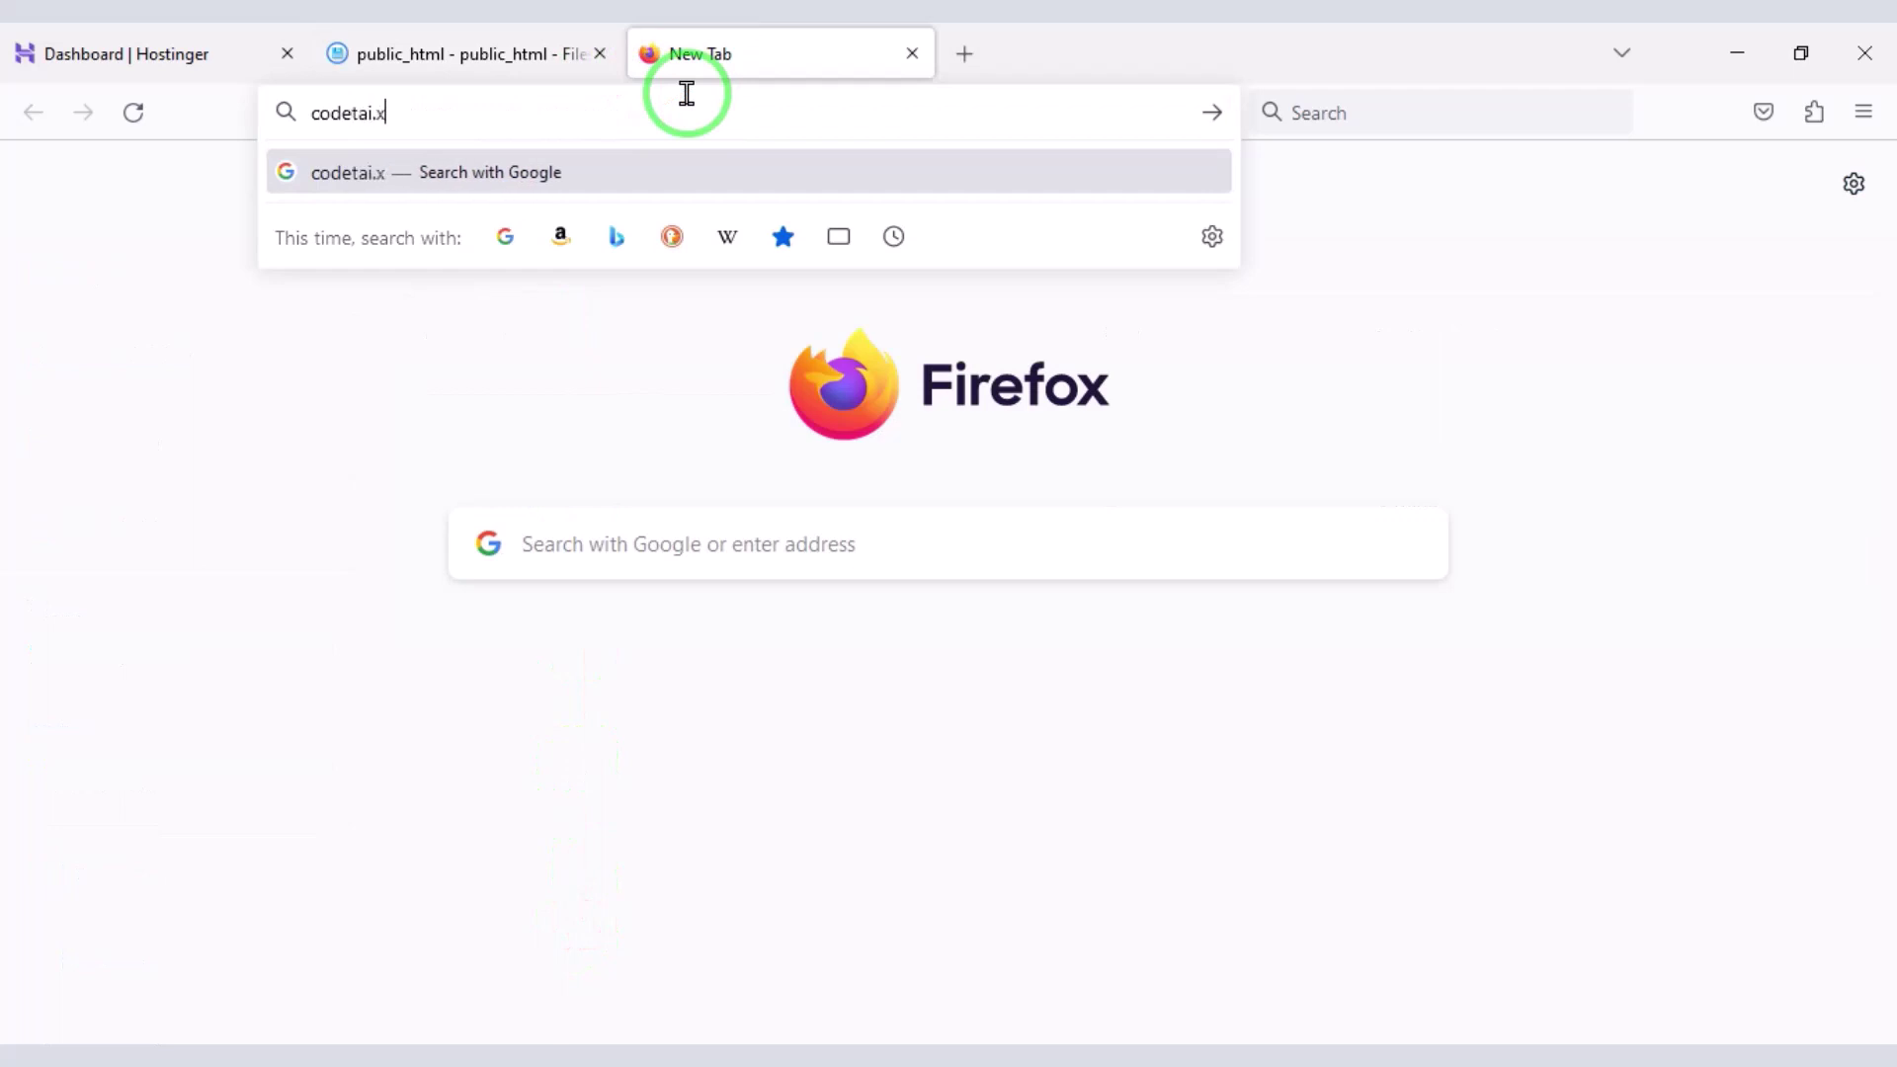
pyautogui.write('yz')
pyautogui.press('Return')
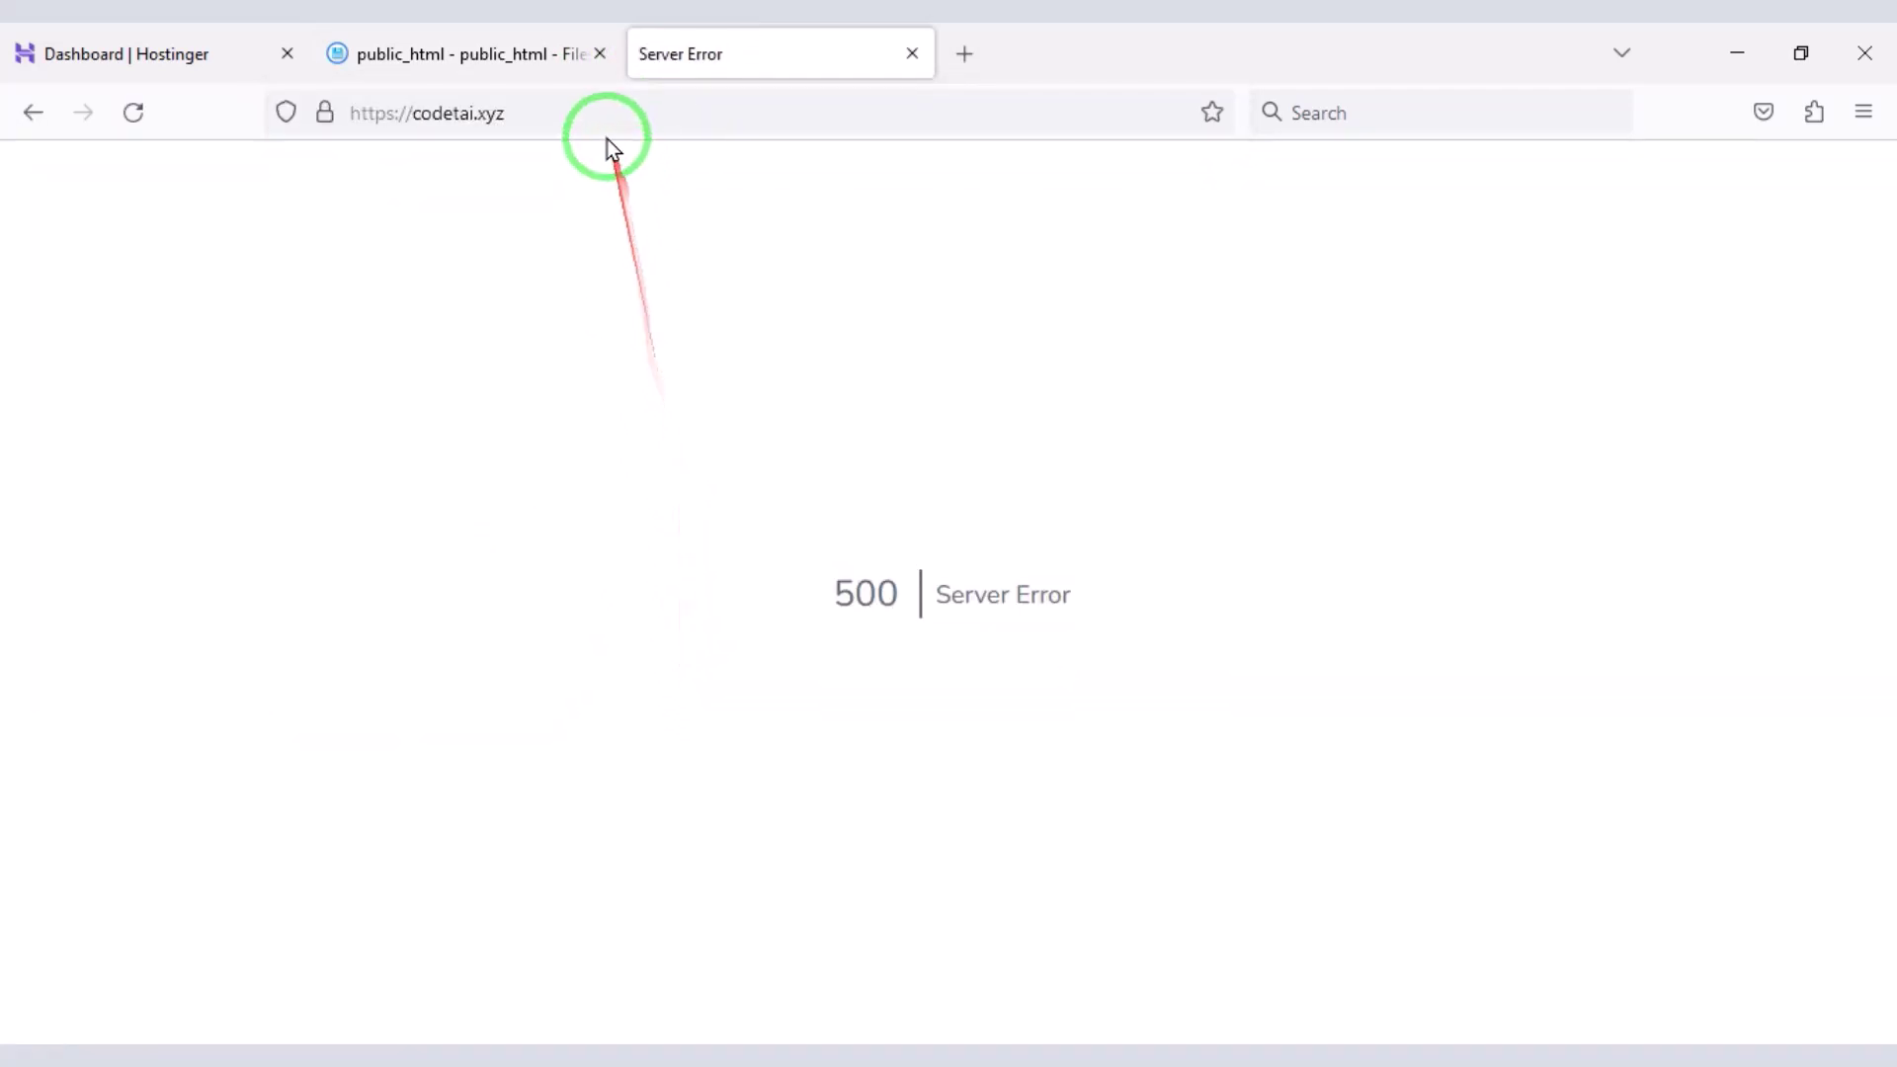
pyautogui.click(656, 114)
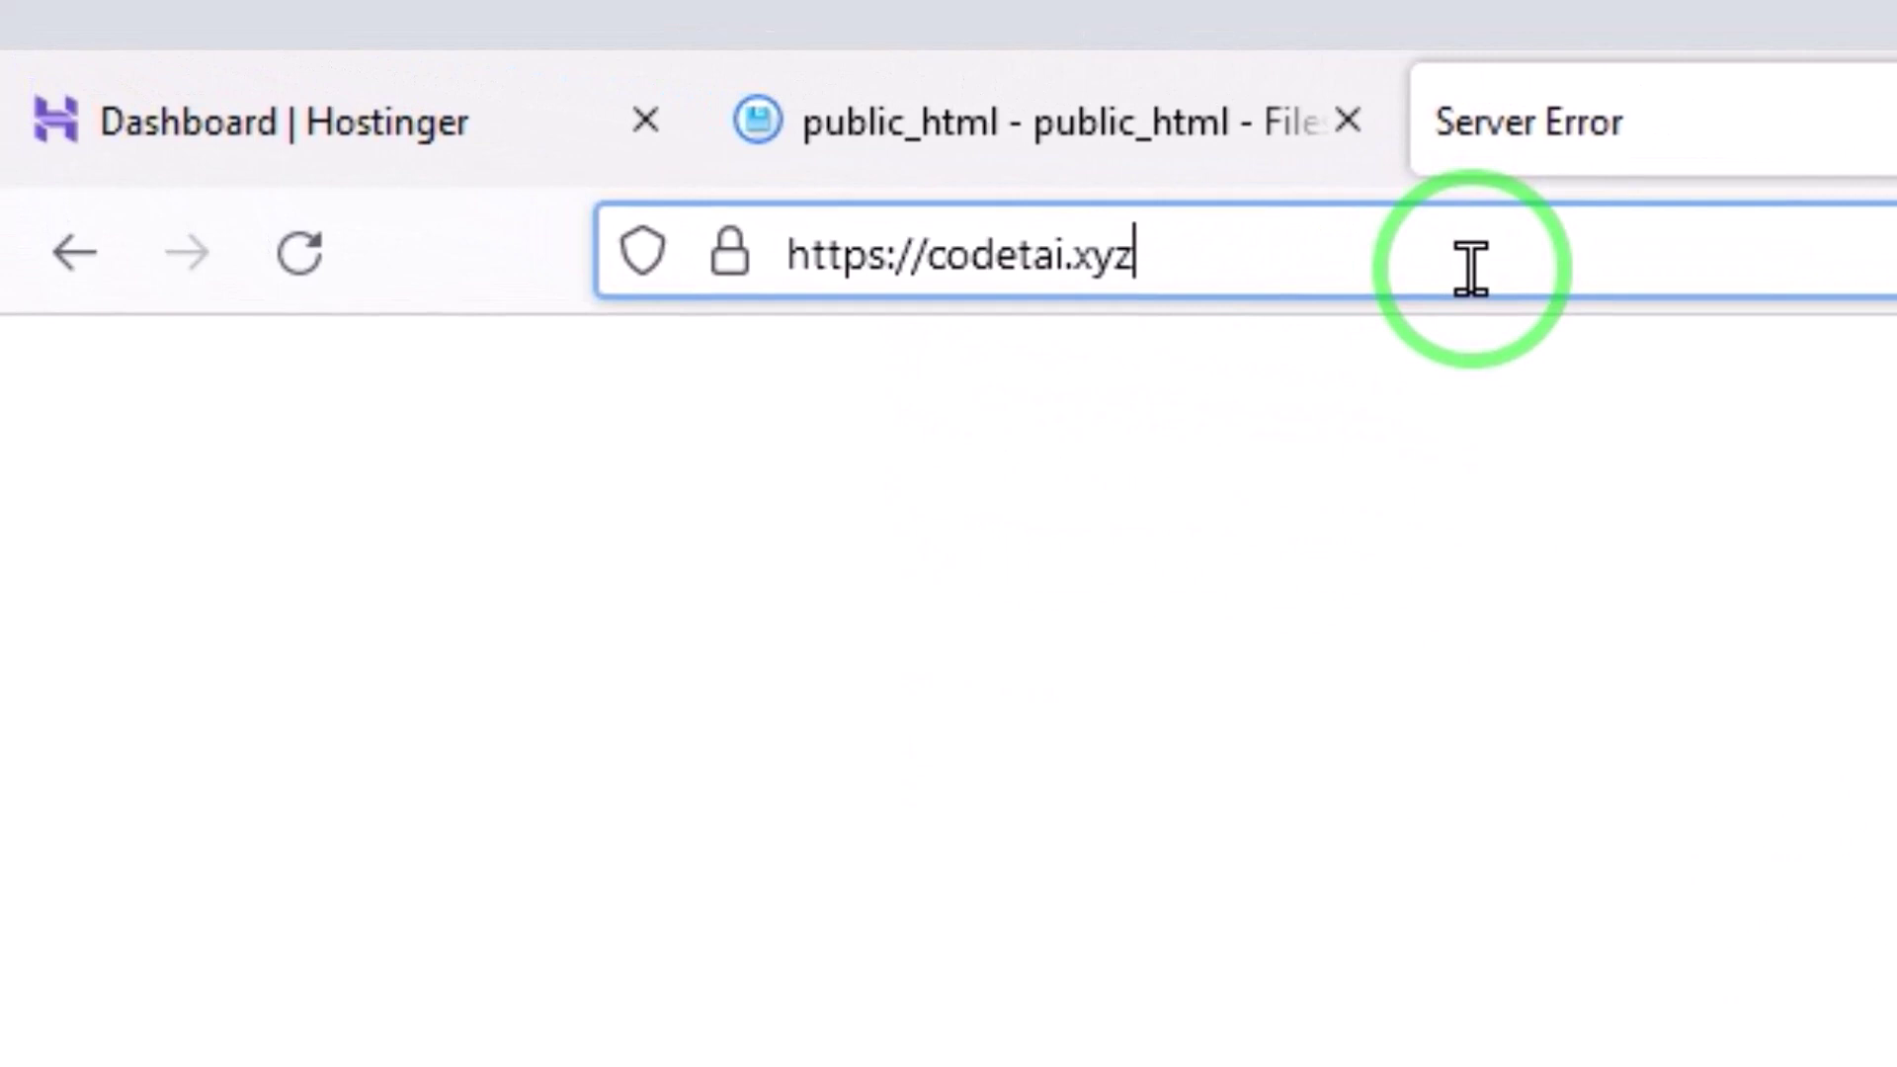
pyautogui.click(1470, 269)
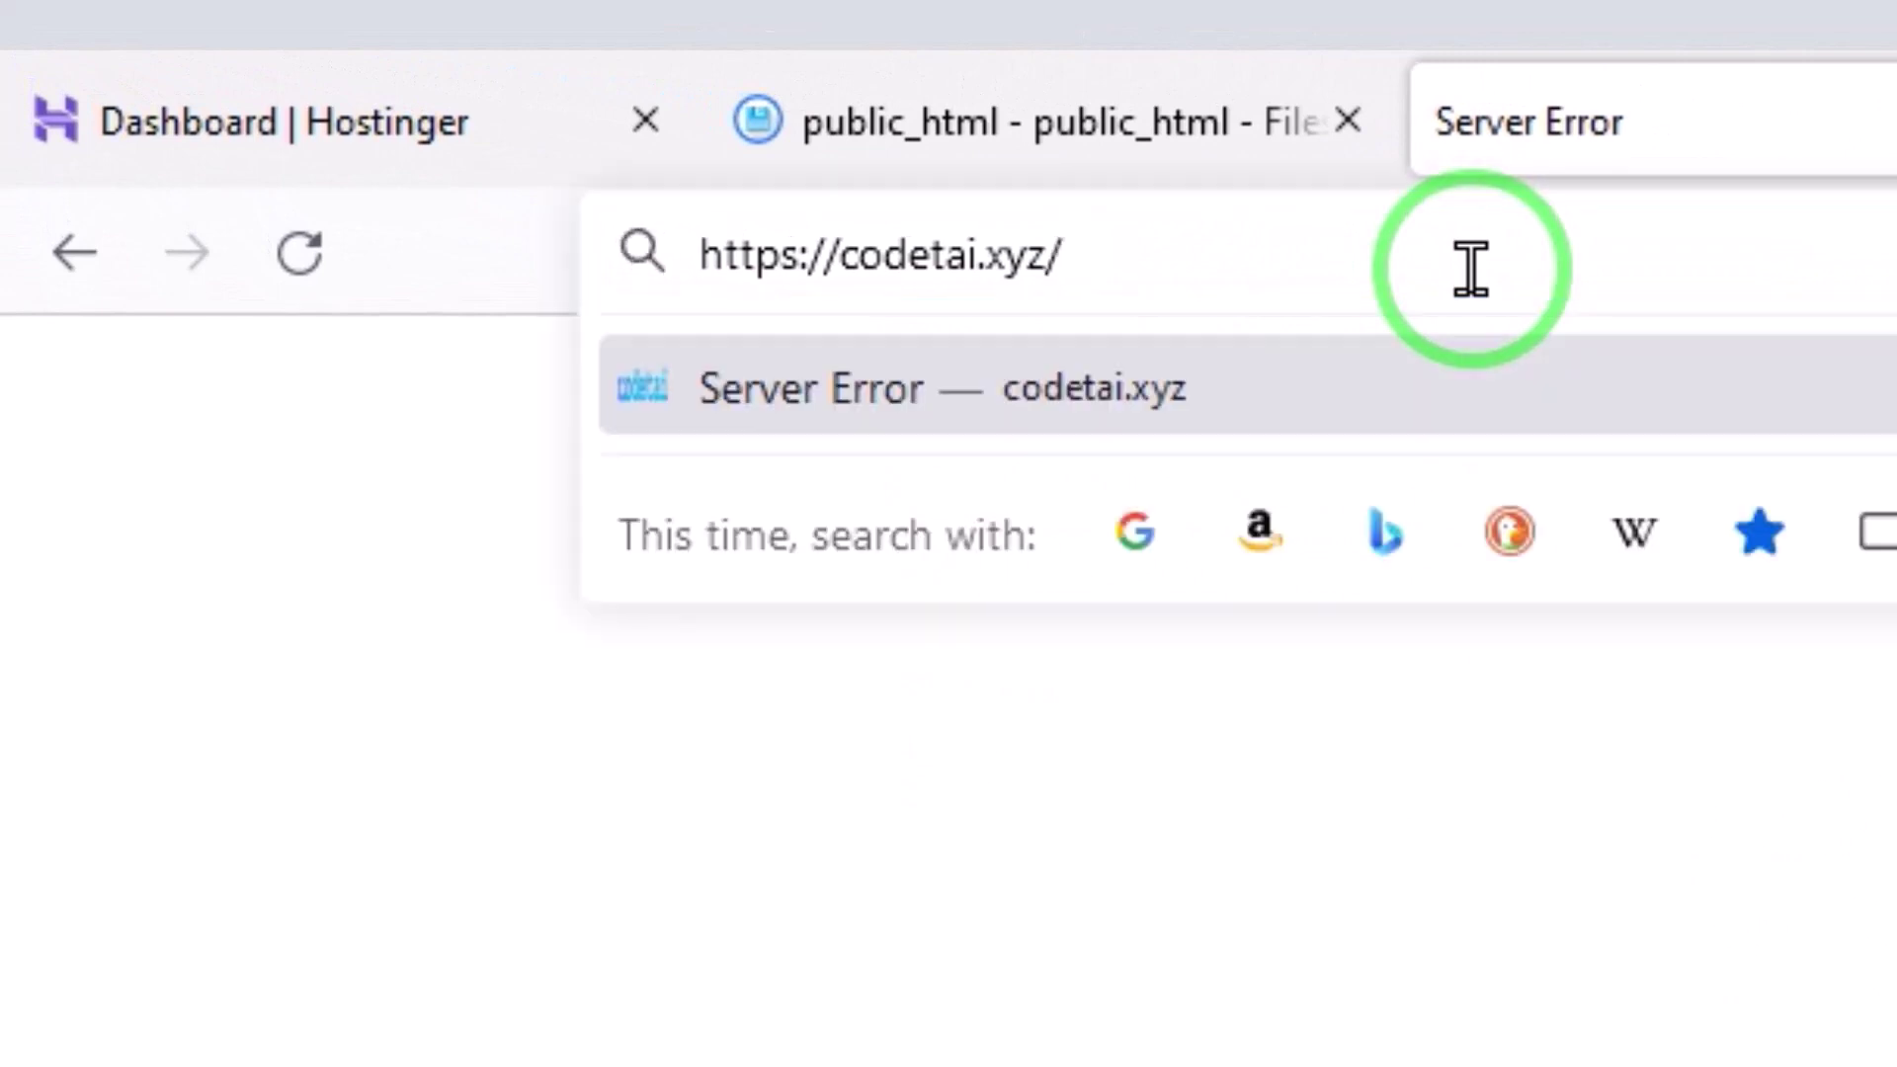
pyautogui.write('inst')
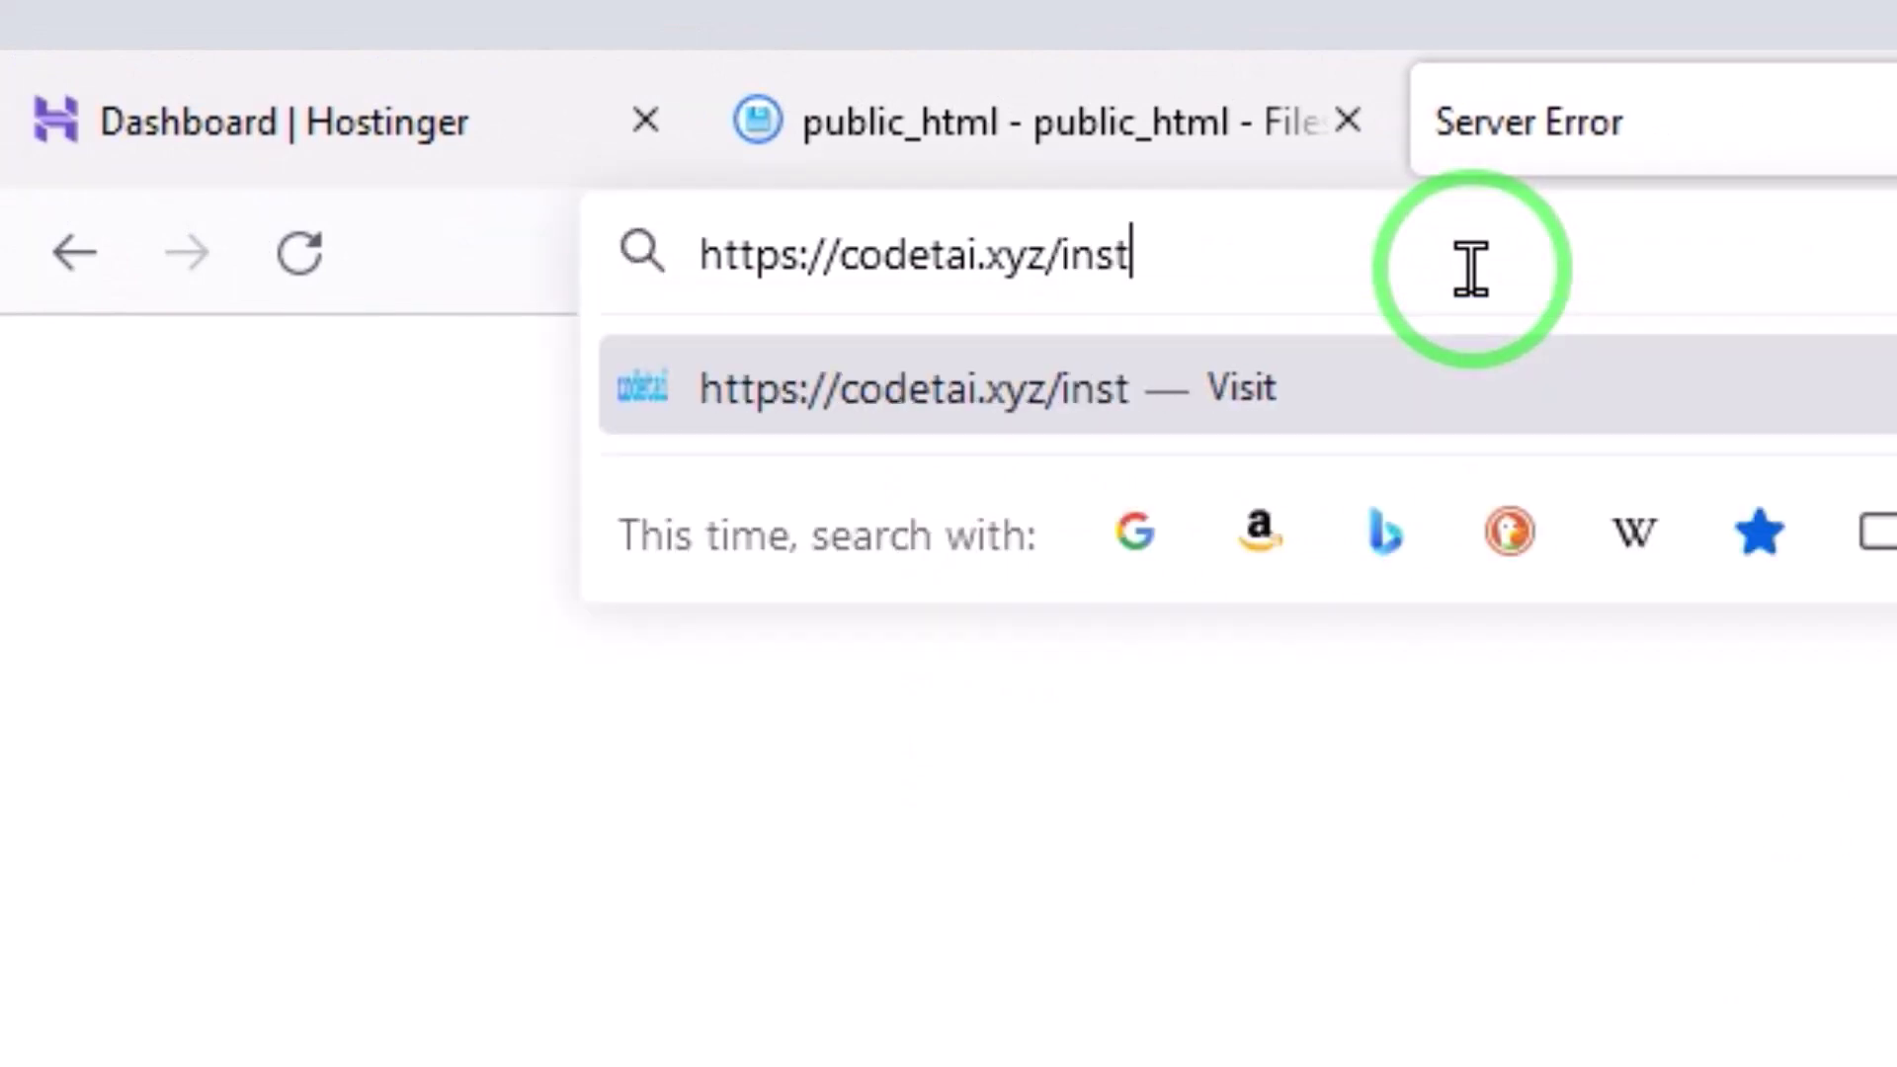
pyautogui.write('all')
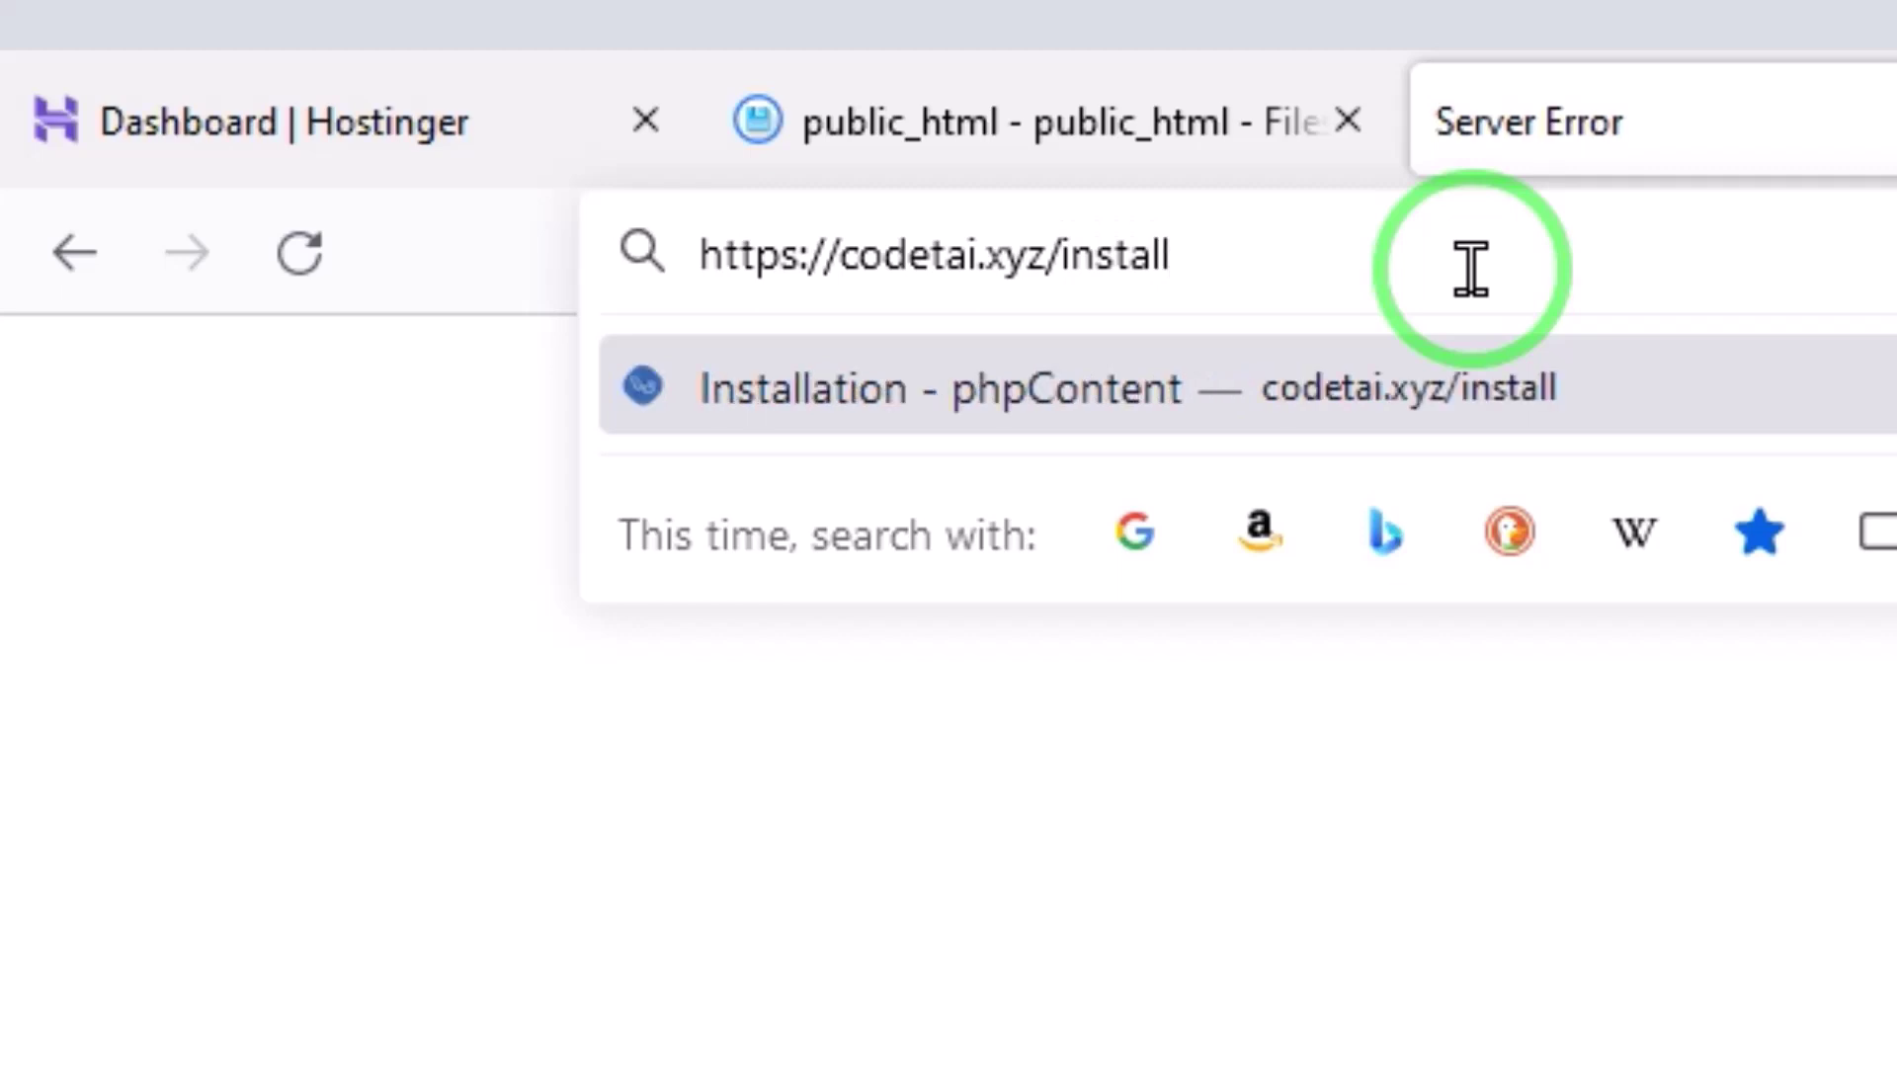
pyautogui.press('Return')
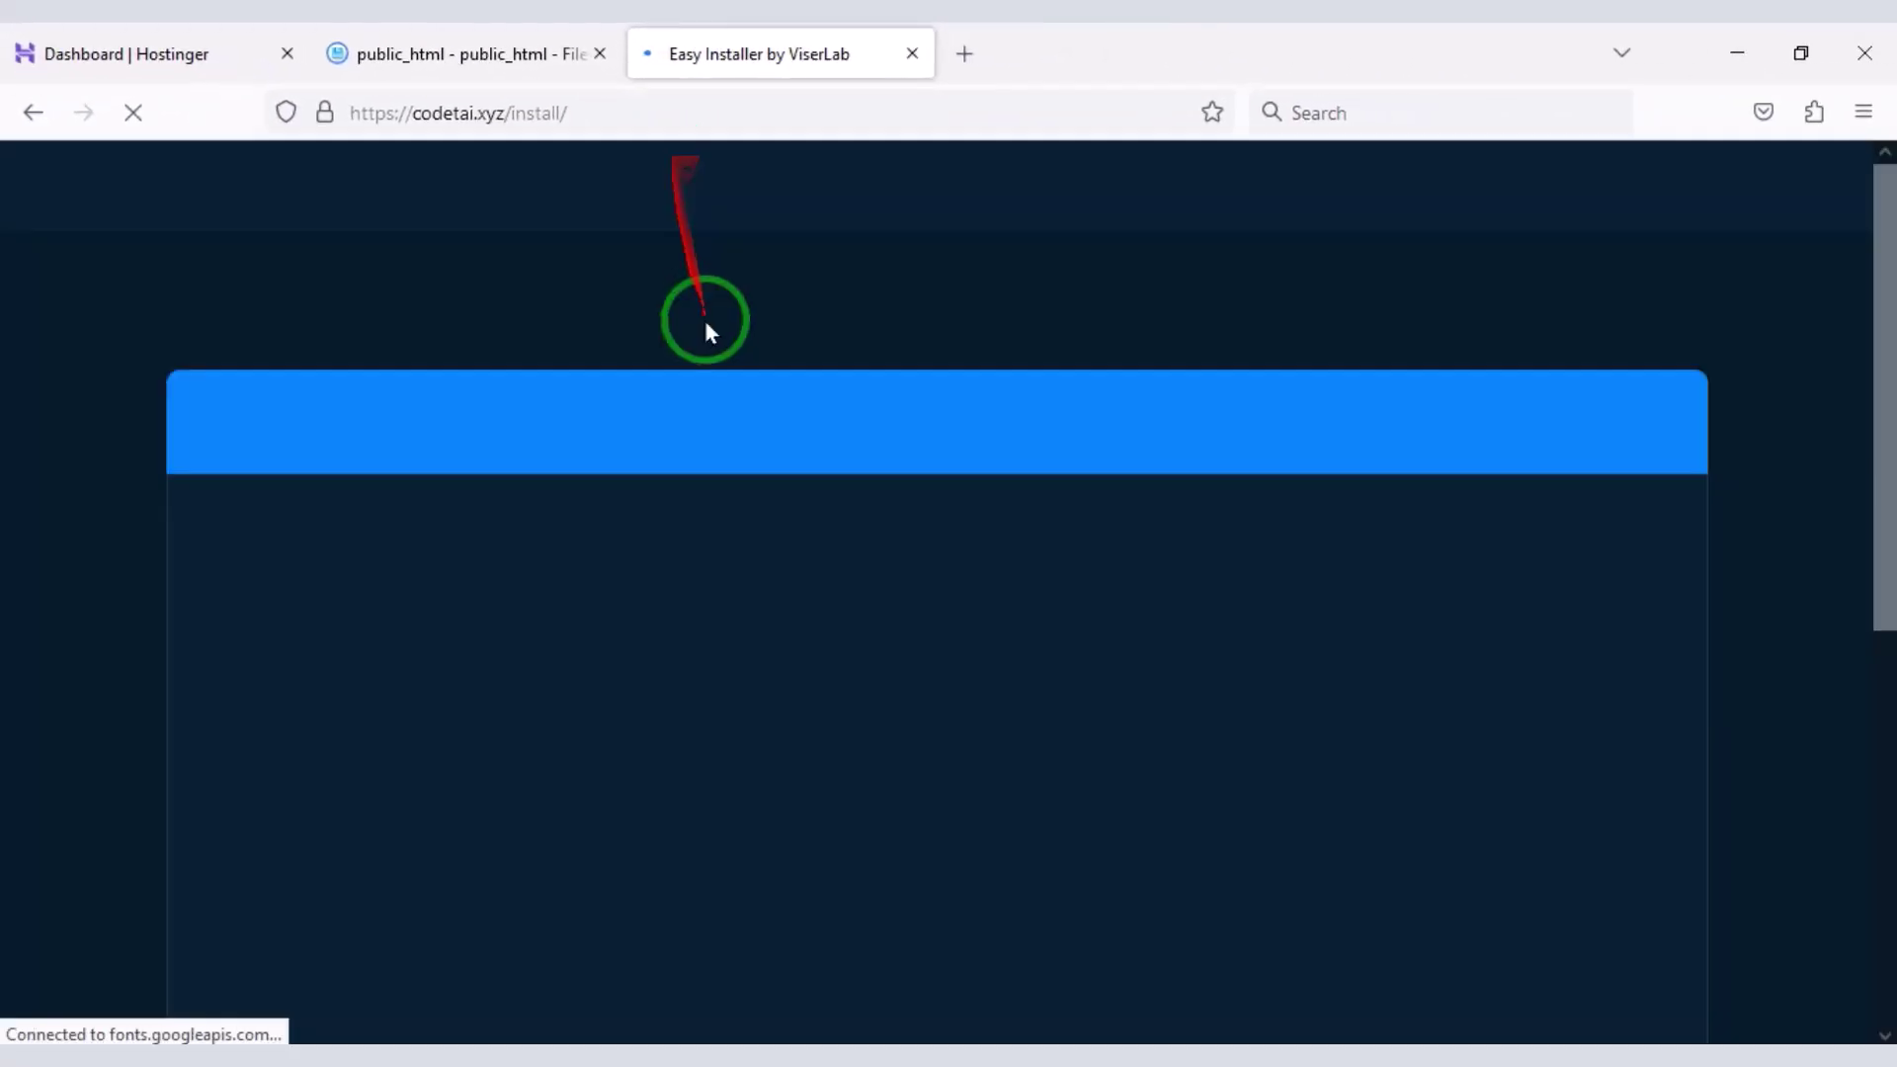
# - Accept the license and continue past Server Requirements to the File Permissions step
pyautogui.scroll(-5, 749, 445)
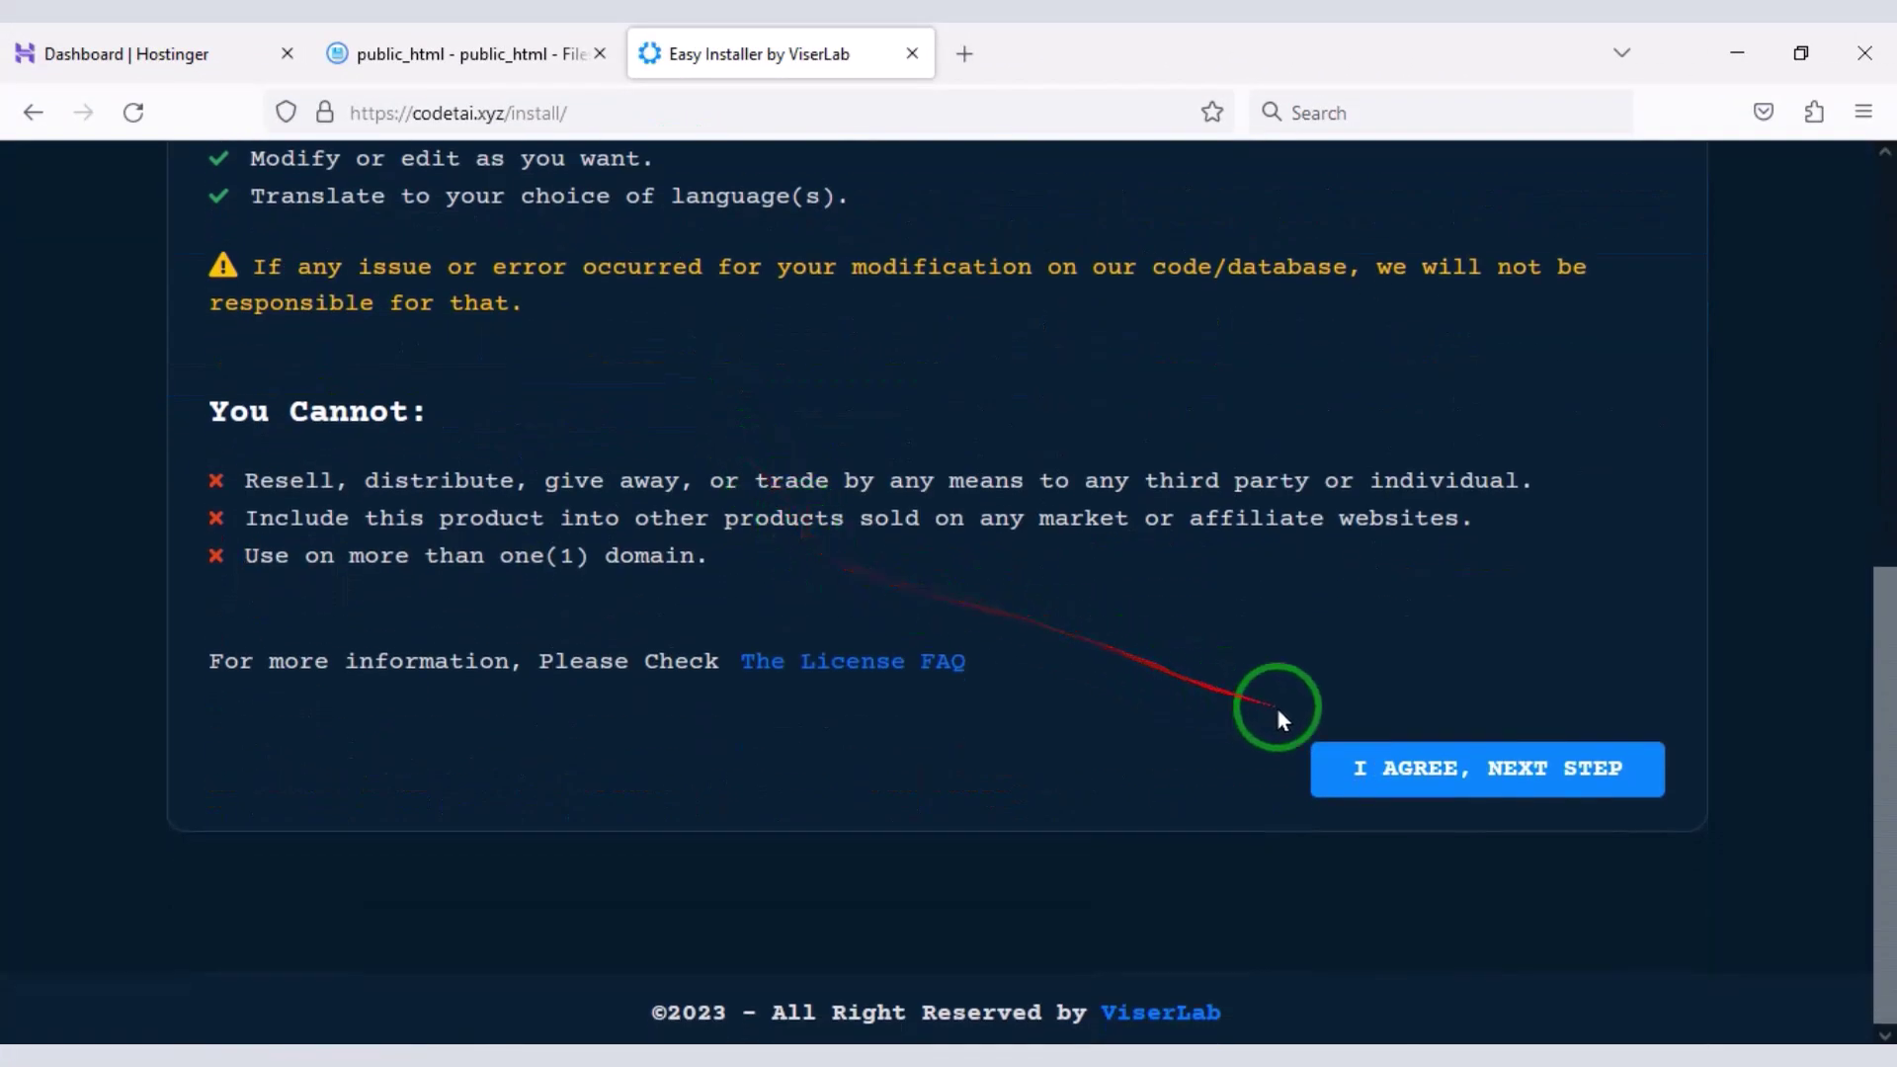
pyautogui.click(1399, 769)
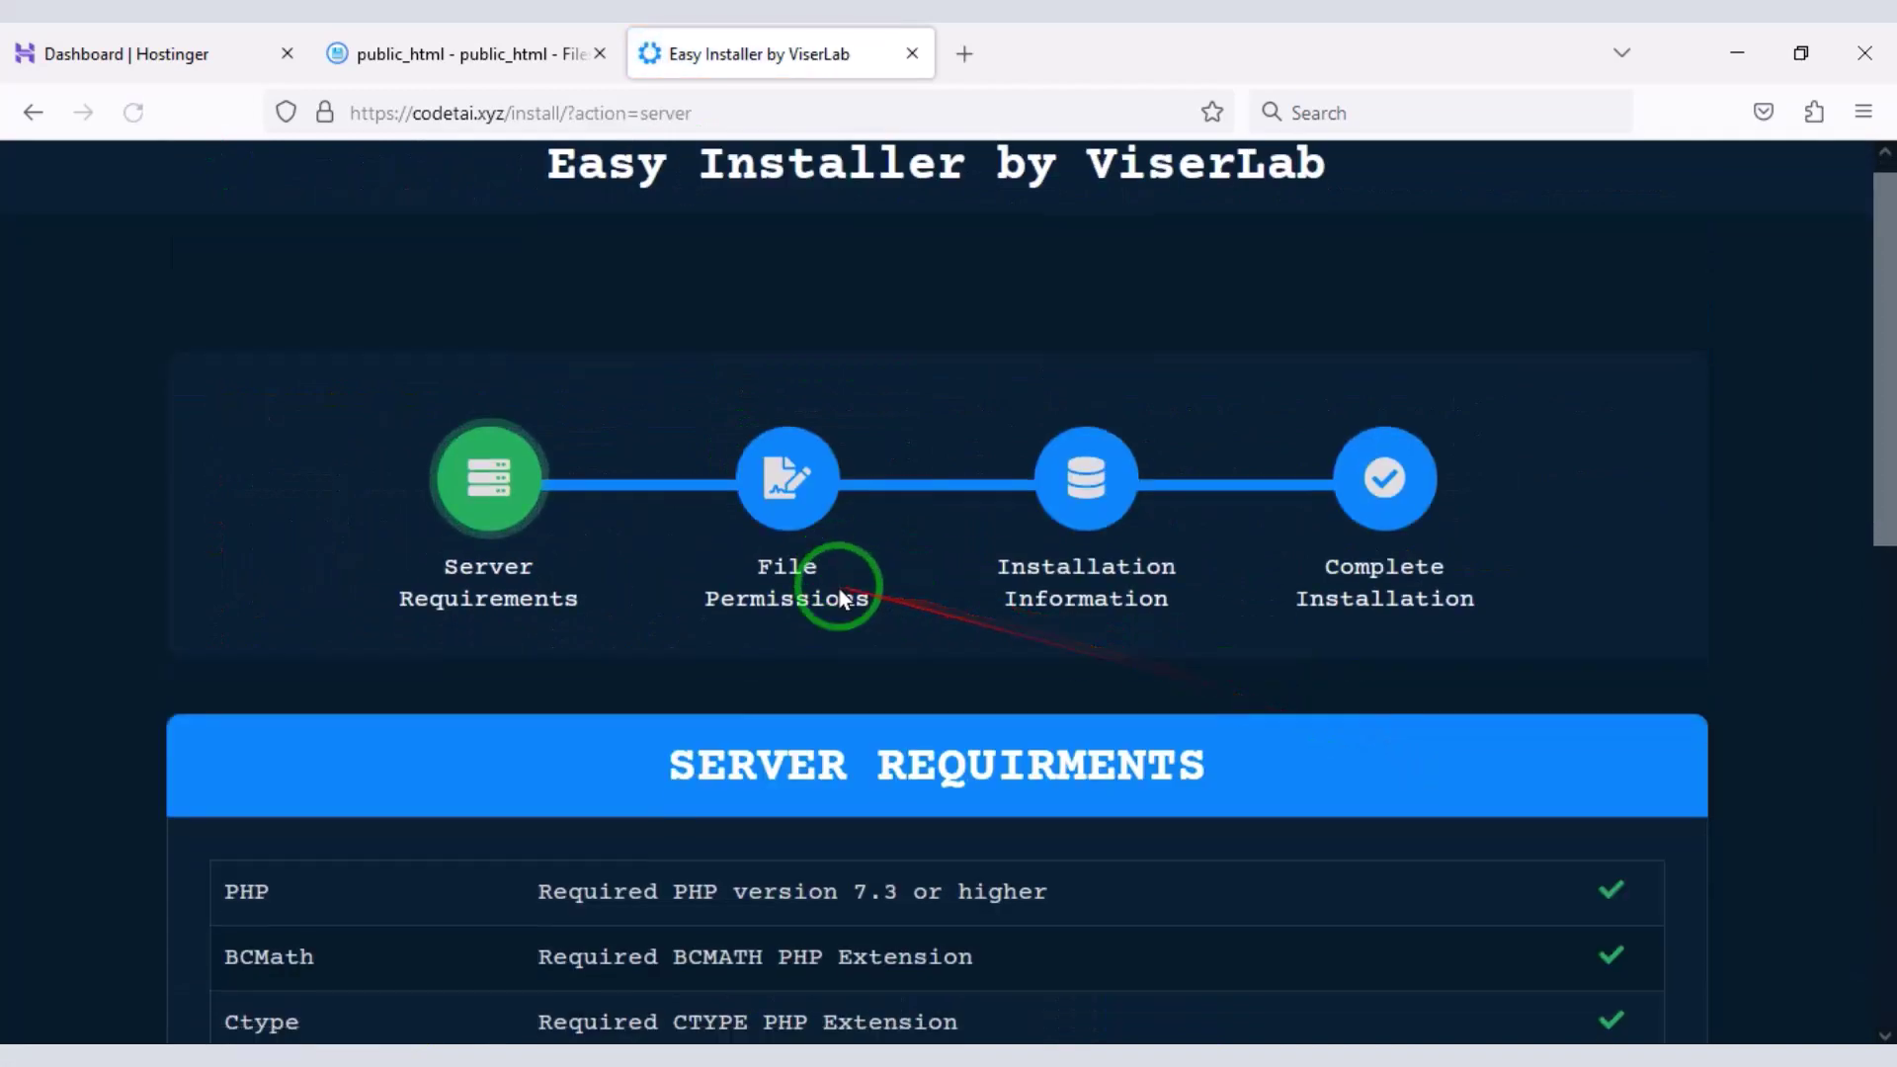
pyautogui.scroll(-10, 847, 593)
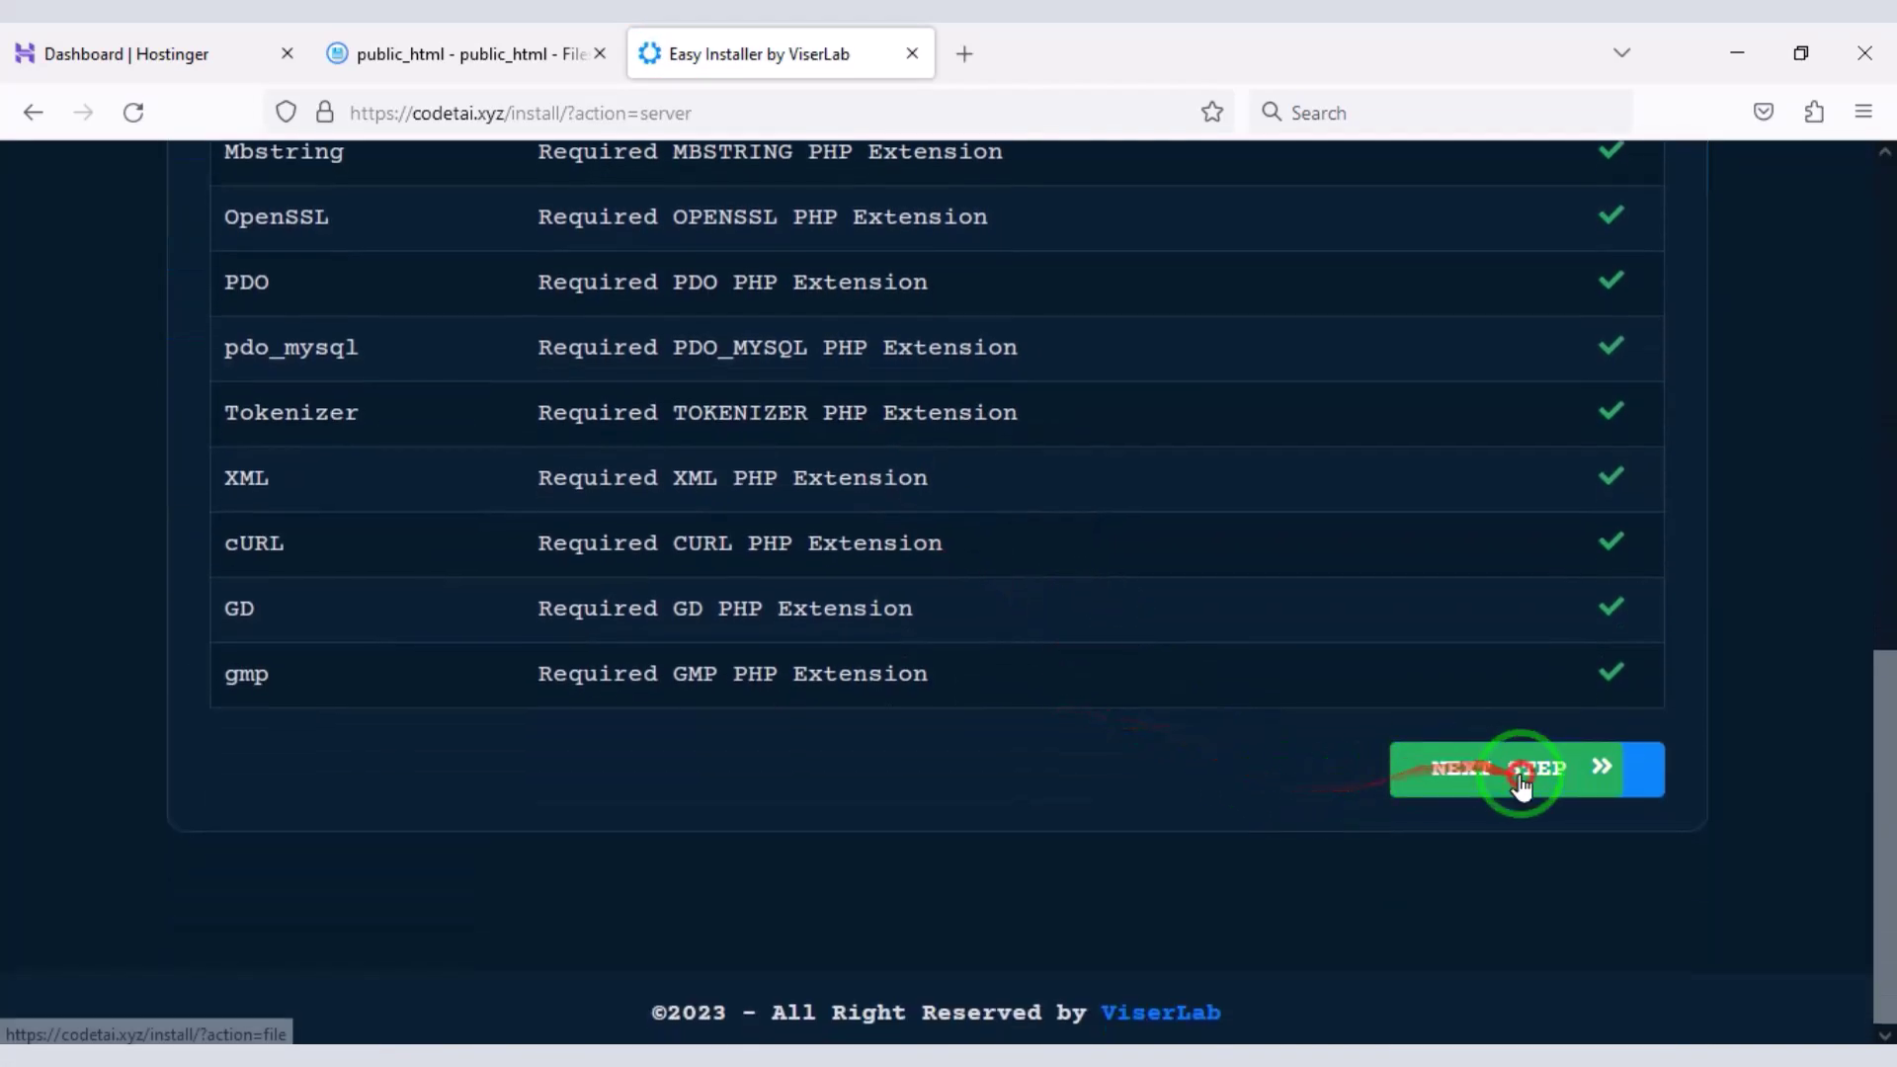
pyautogui.click(1521, 786)
pyautogui.scroll(-4, 957, 627)
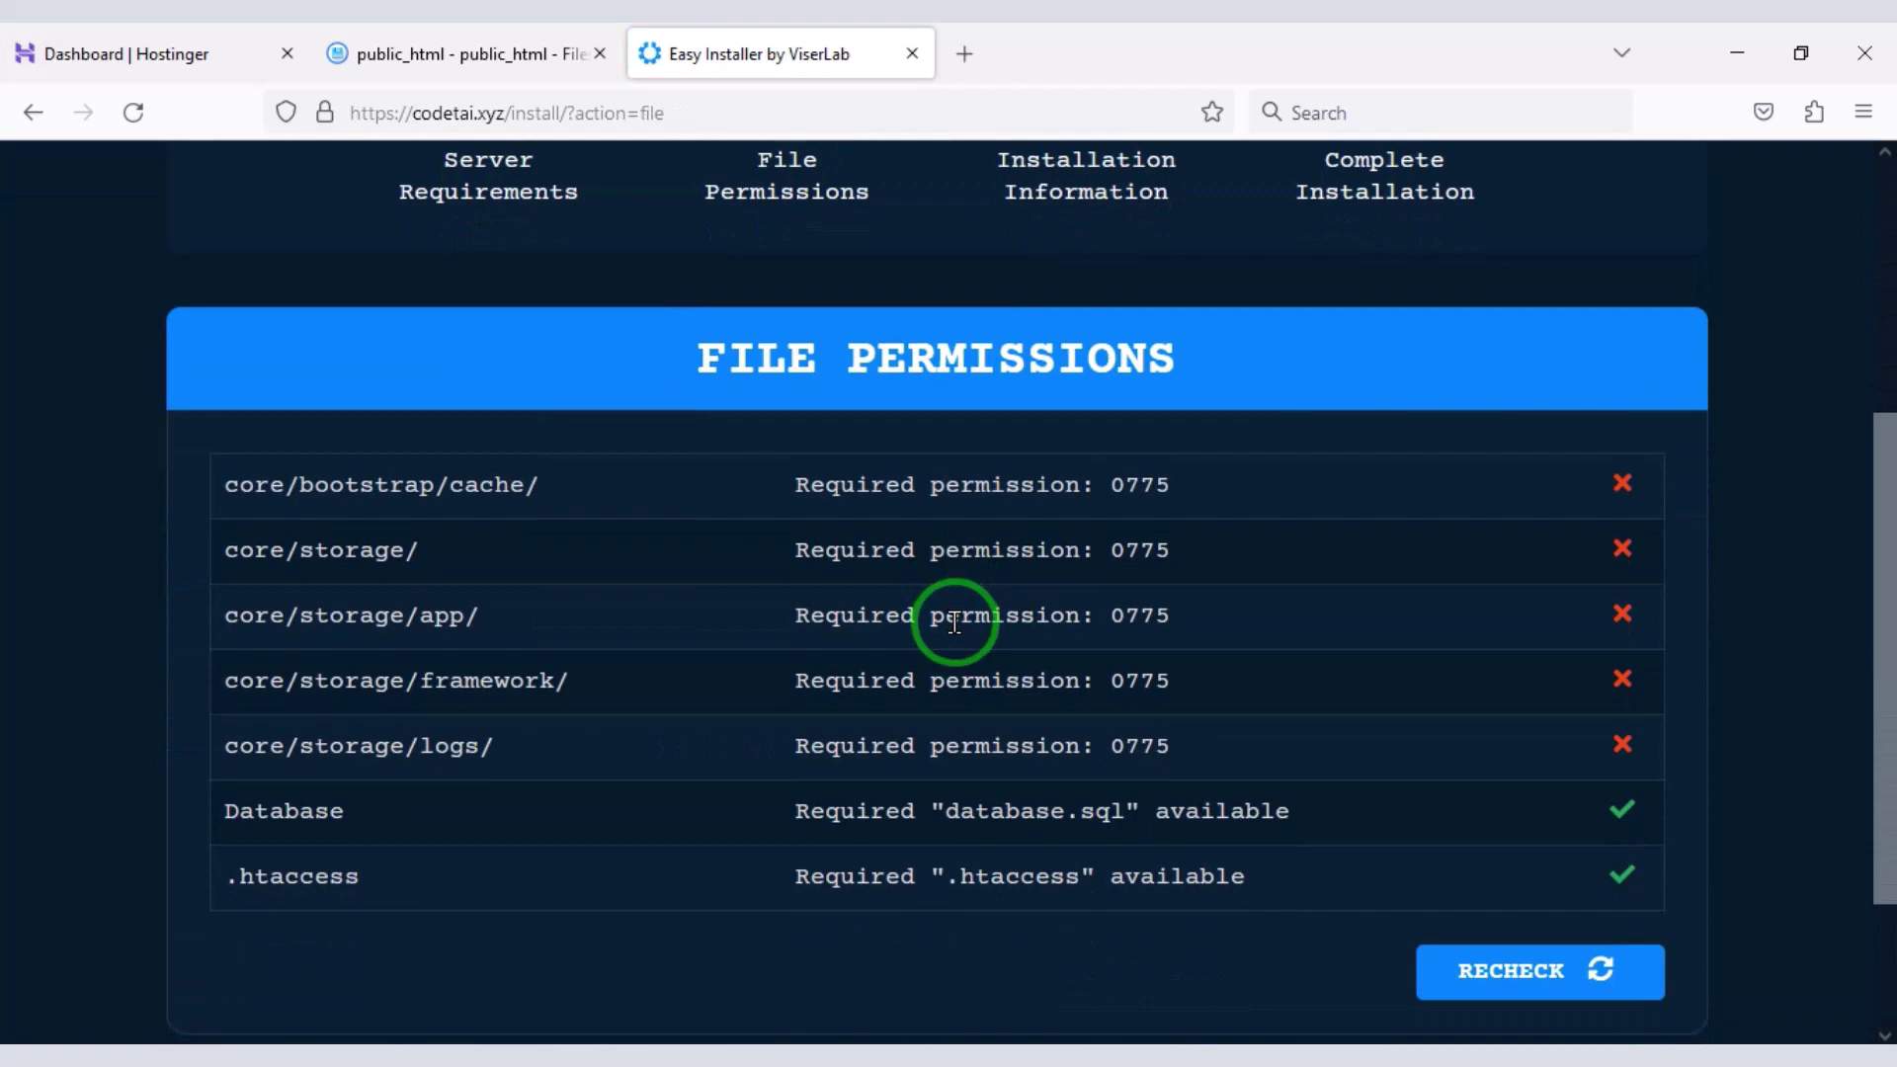
pyautogui.moveTo(198, 447)
pyautogui.mouseDown()
pyautogui.moveTo(974, 774)
pyautogui.moveTo(1599, 802)
pyautogui.moveTo(1669, 787)
pyautogui.mouseUp()
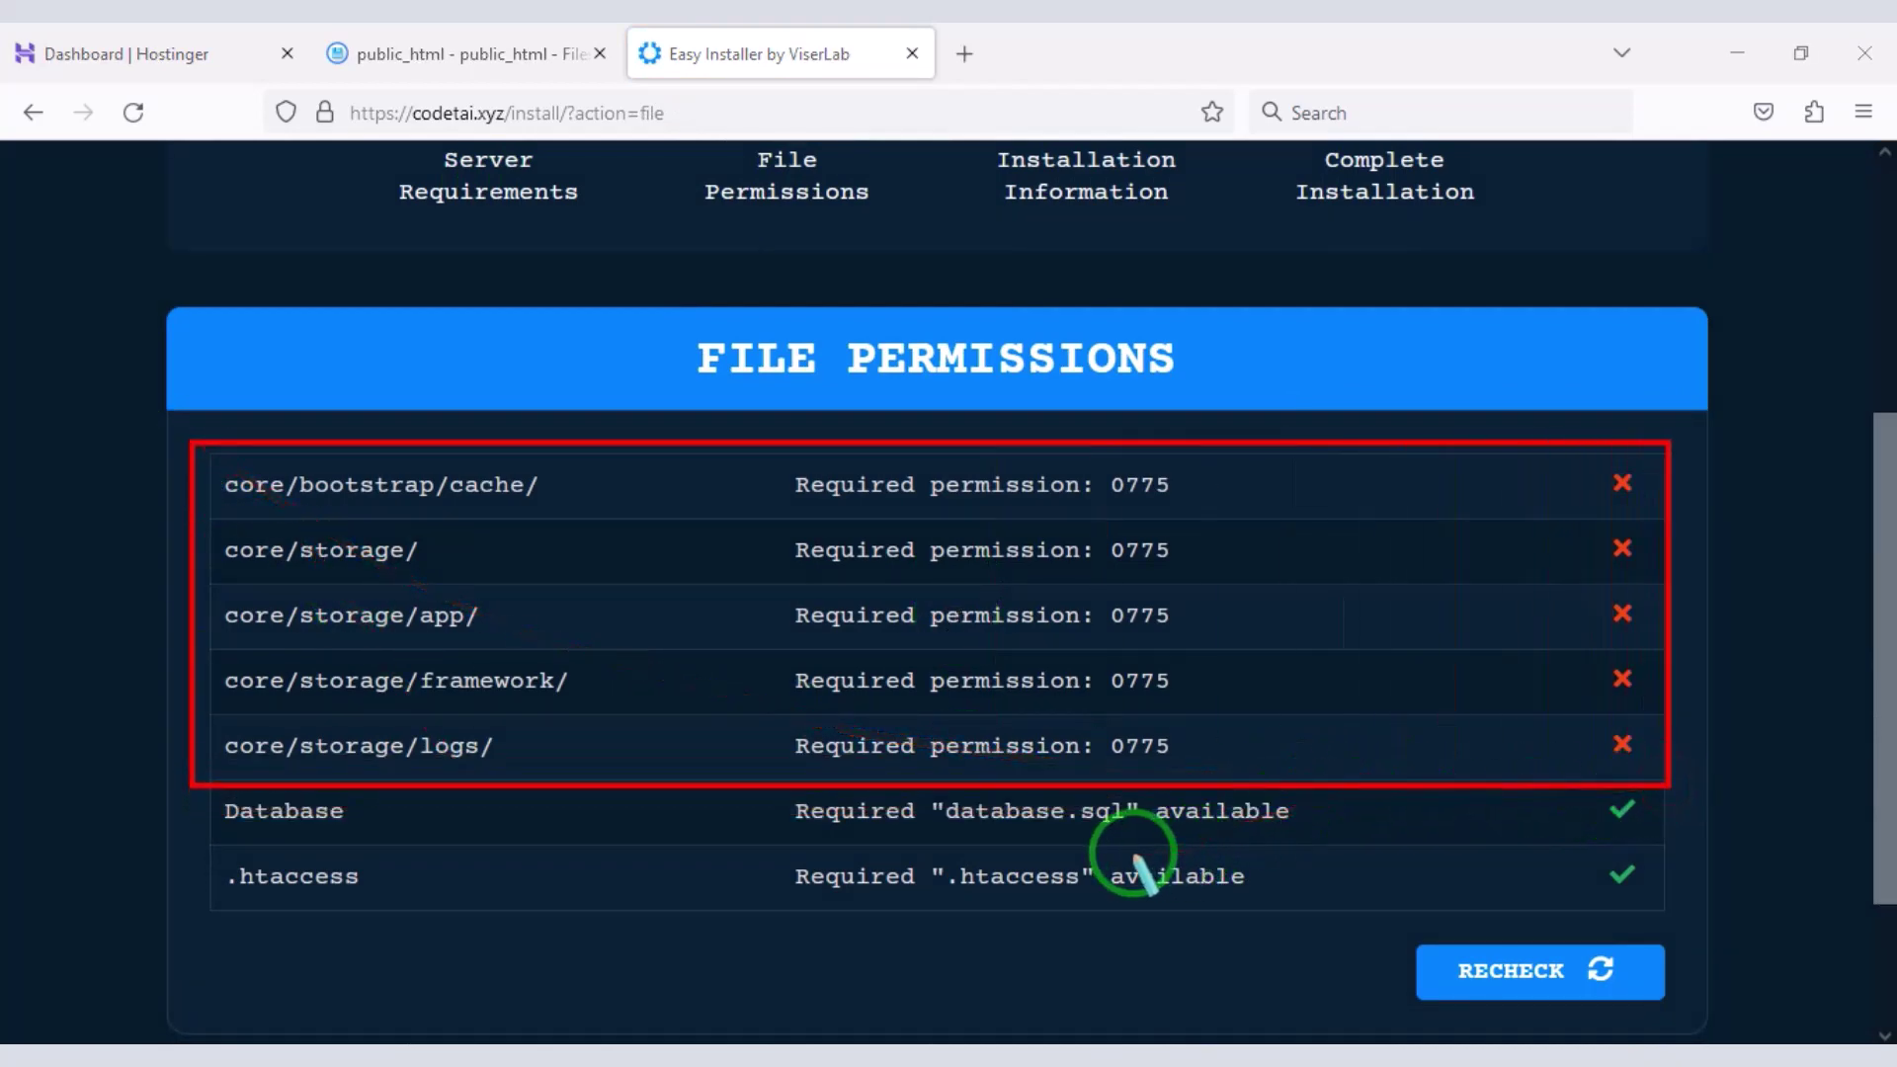
# - Grant group and others write access on the core/bootstrap/cache folder
pyautogui.click(425, 53)
pyautogui.doubleClick(565, 454)
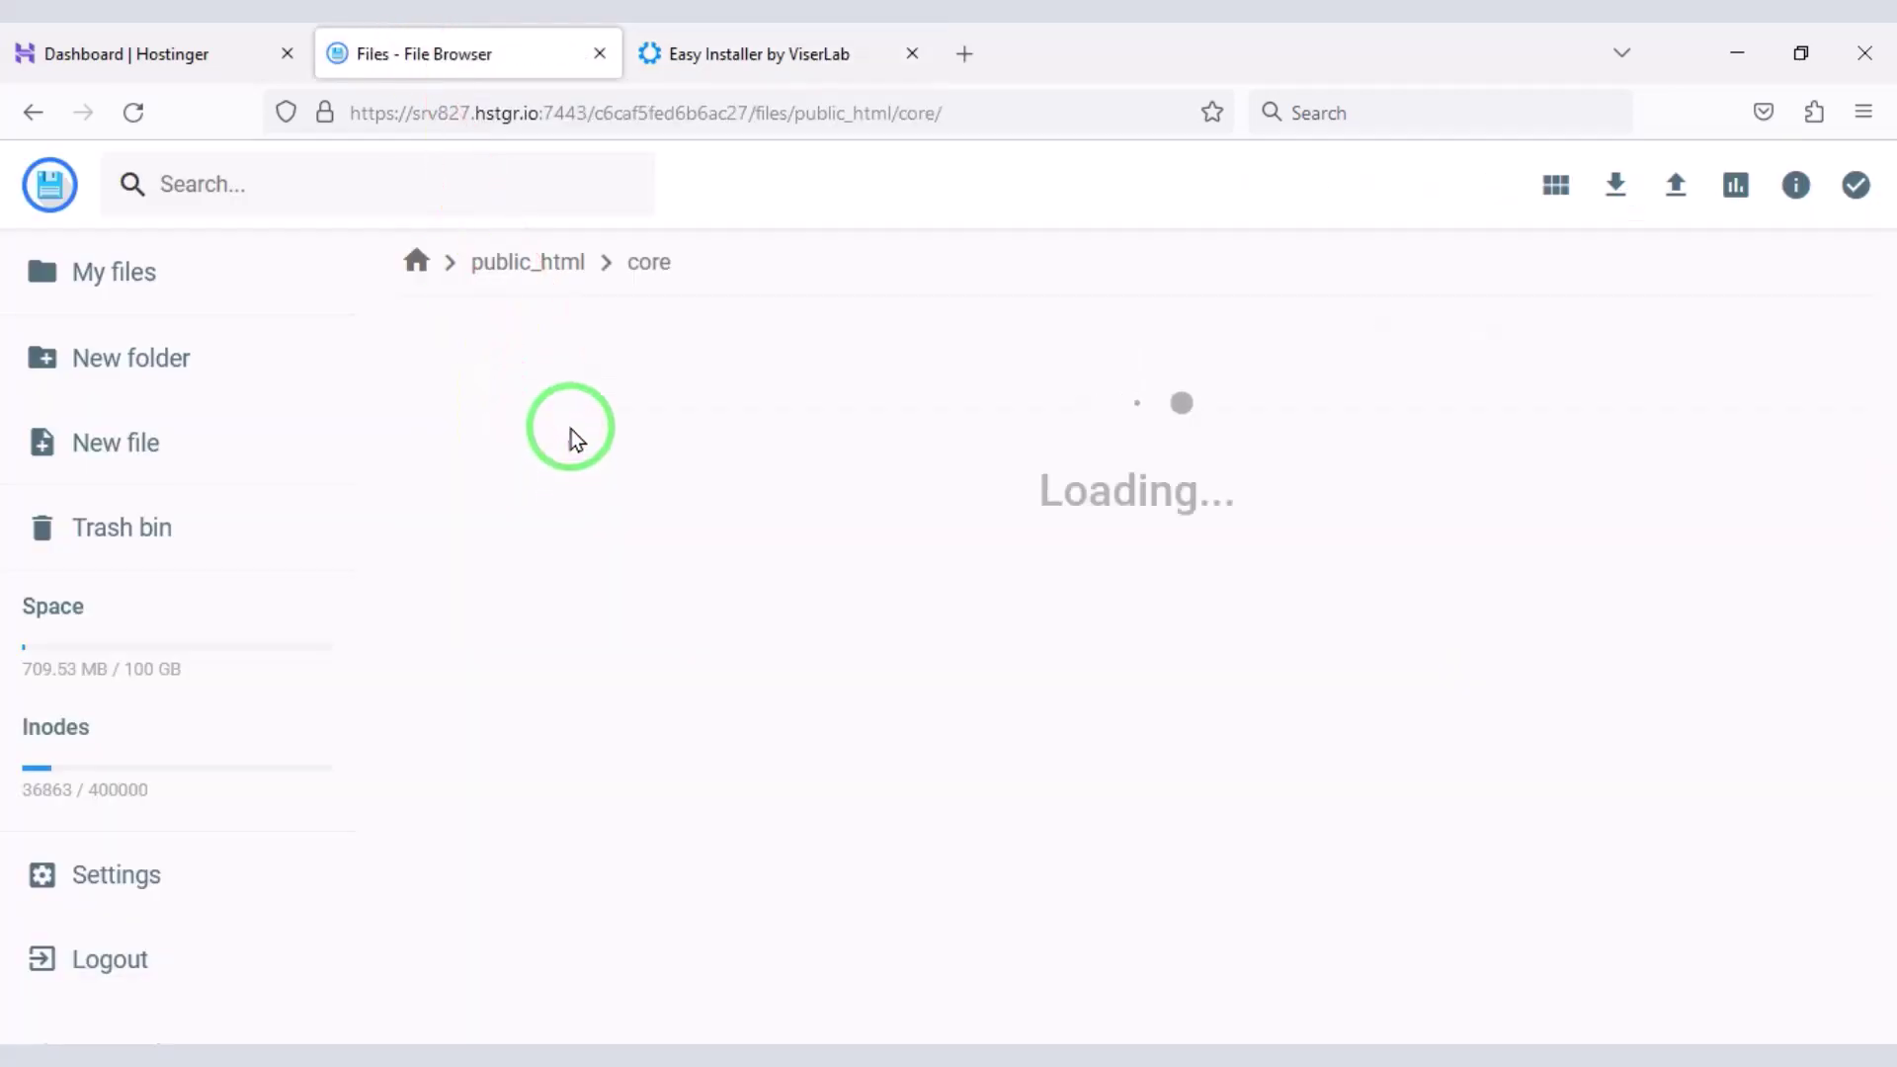
pyautogui.doubleClick(583, 458)
pyautogui.click(568, 399)
pyautogui.click(1375, 184)
pyautogui.click(943, 483)
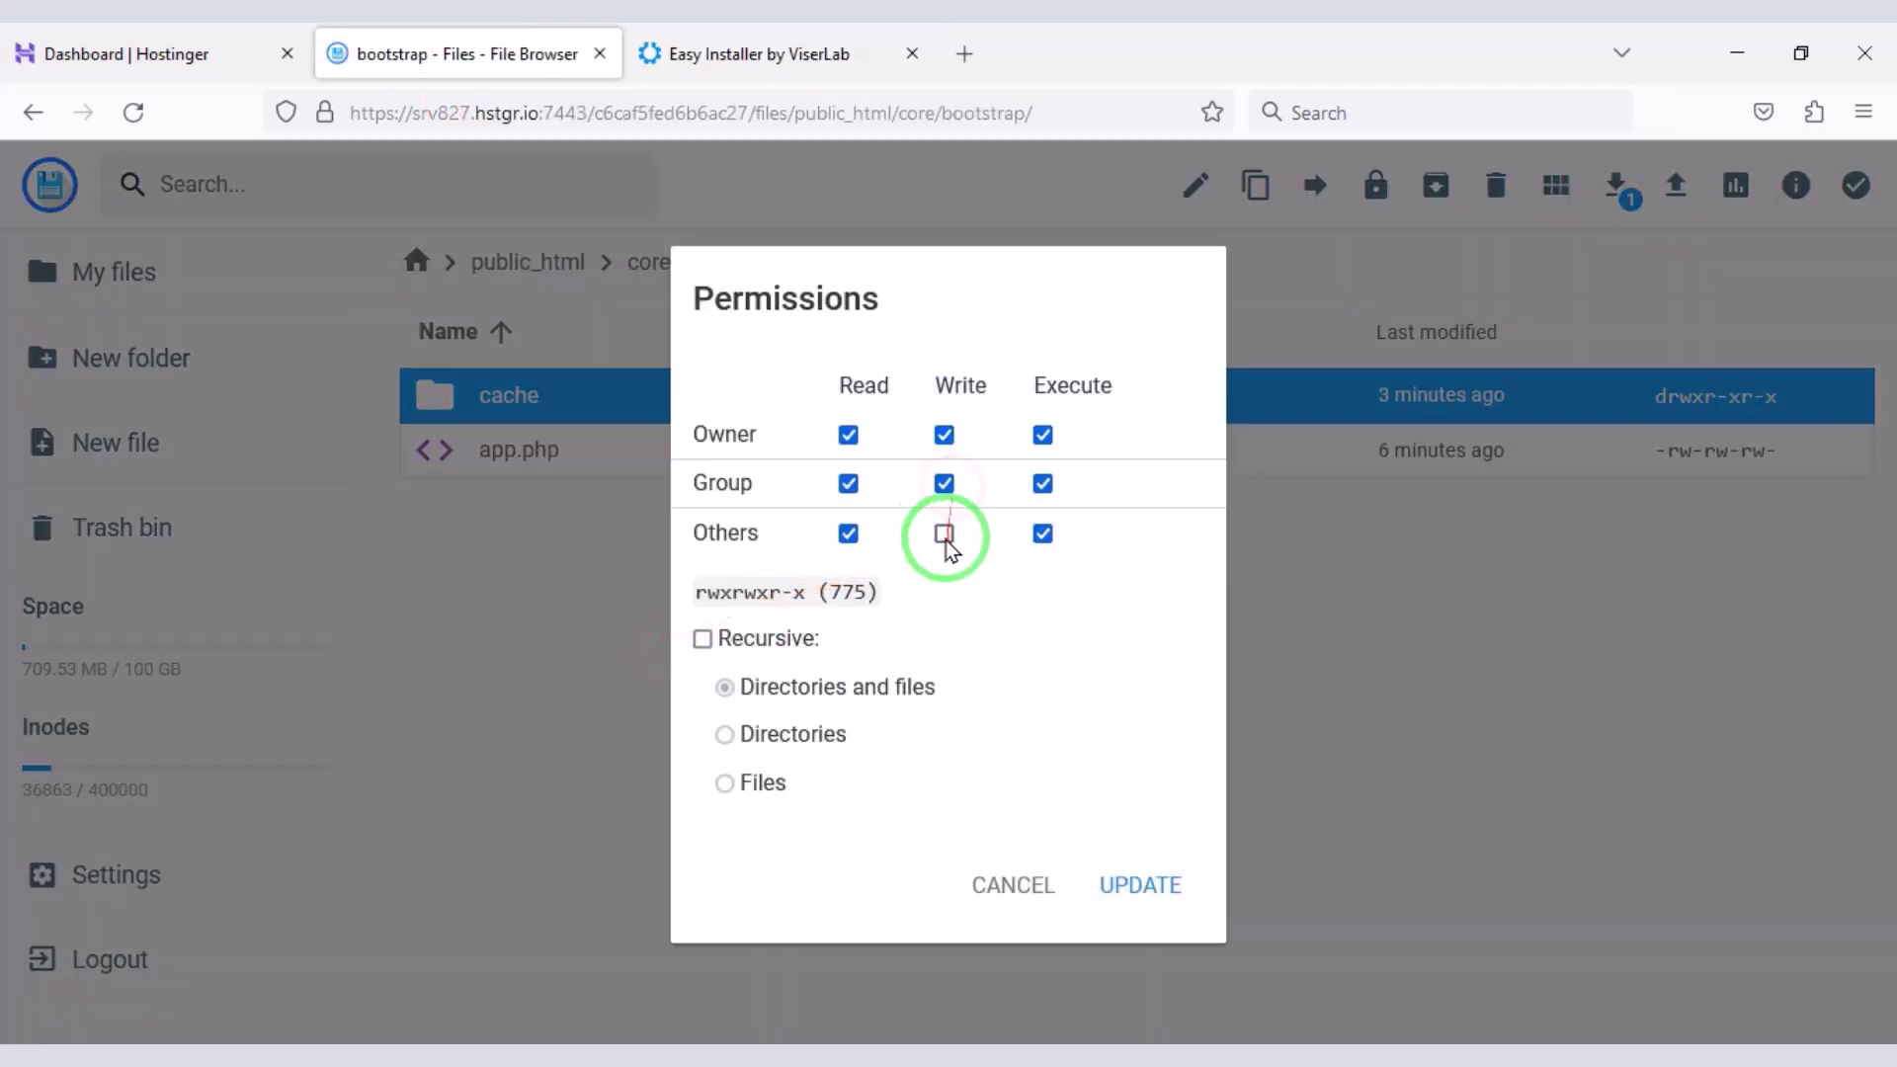
pyautogui.click(944, 534)
pyautogui.click(649, 45)
# - Grant group and others write access on the core/storage folder
pyautogui.click(485, 54)
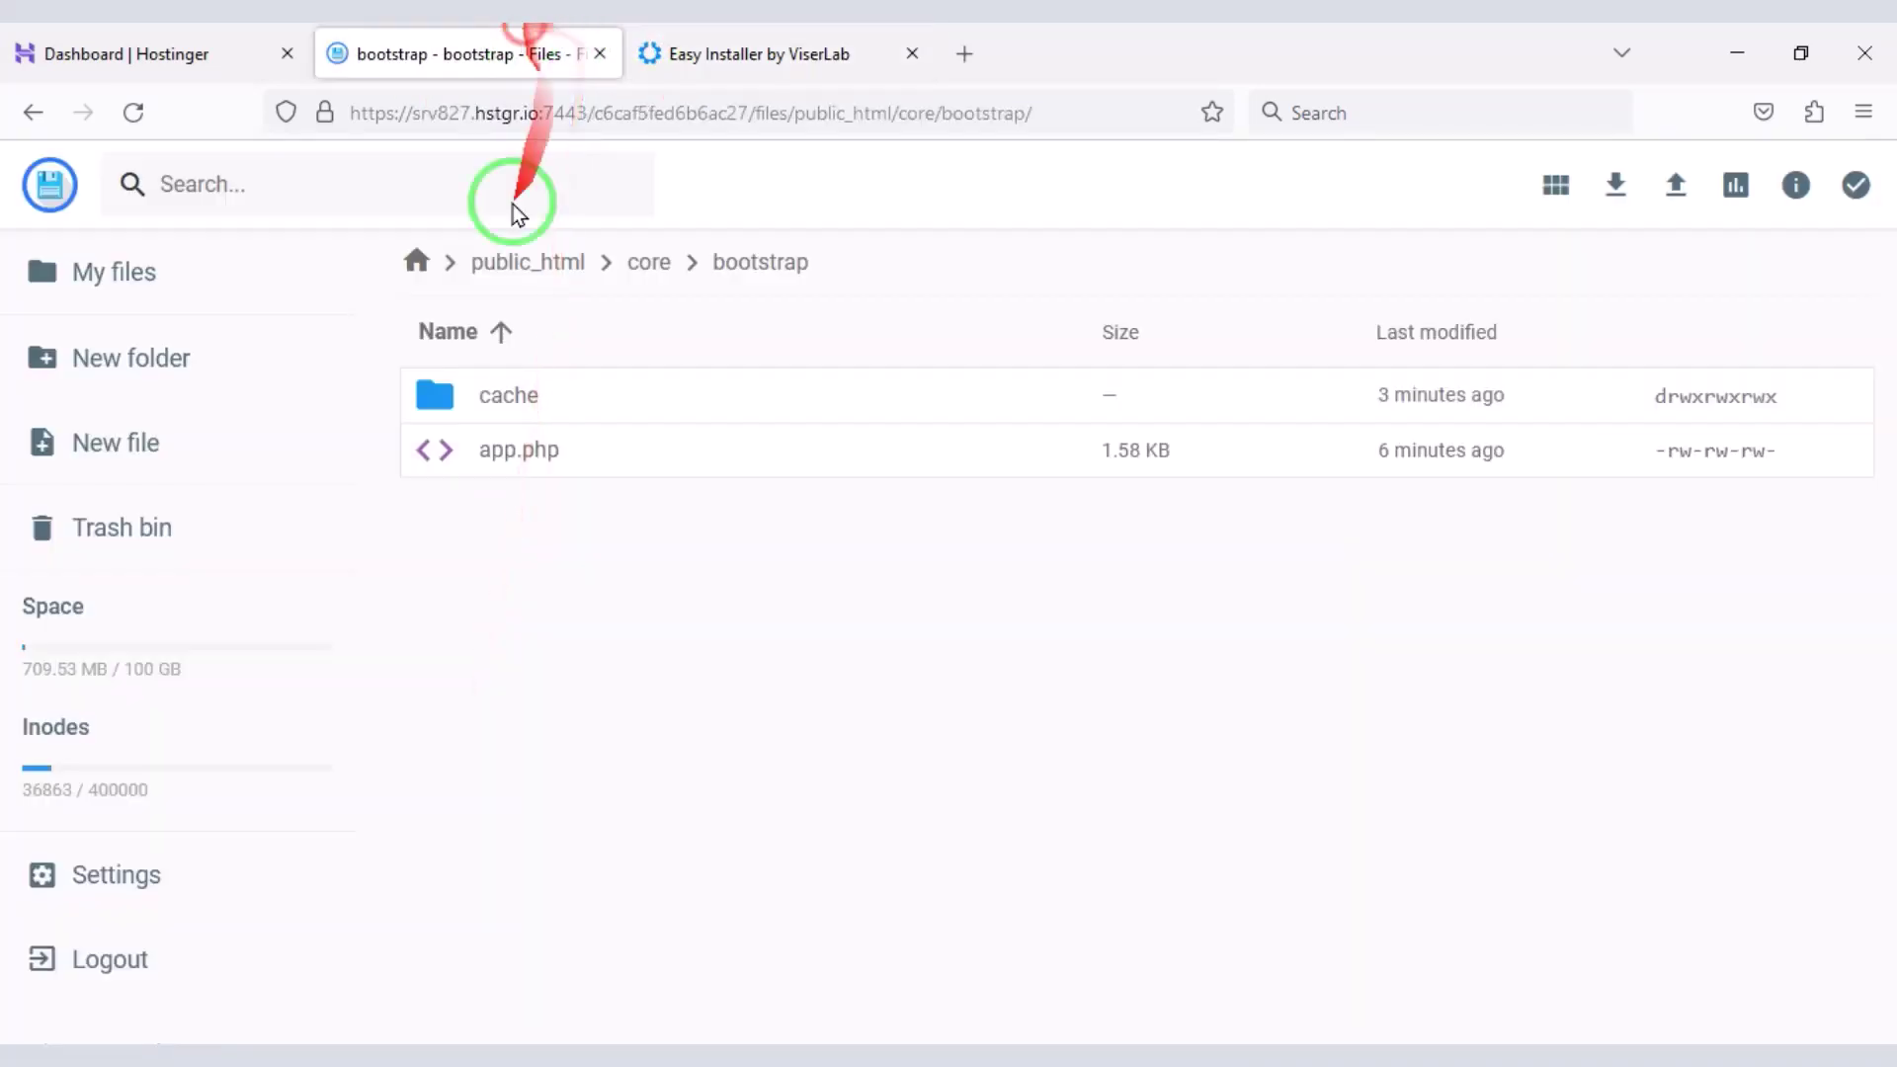
pyautogui.click(583, 267)
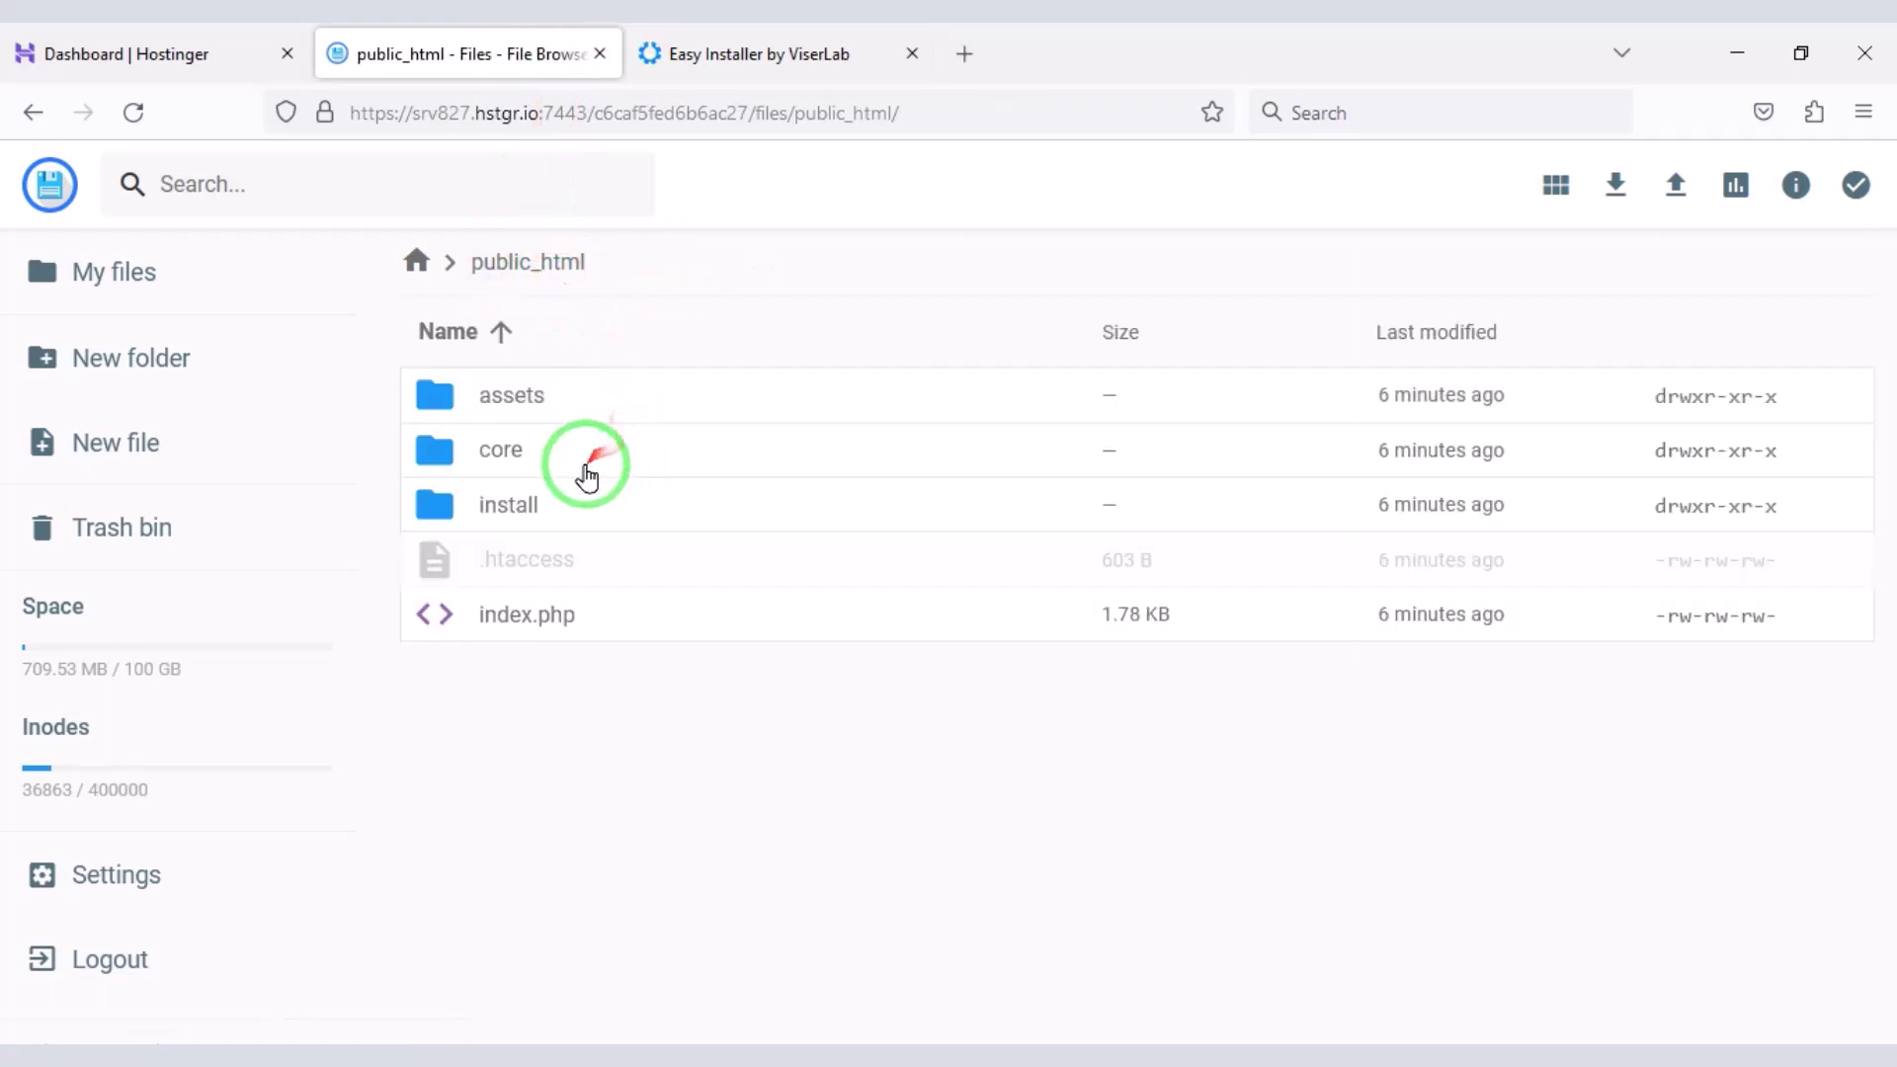
pyautogui.doubleClick(593, 454)
pyautogui.rightClick(593, 748)
pyautogui.click(803, 840)
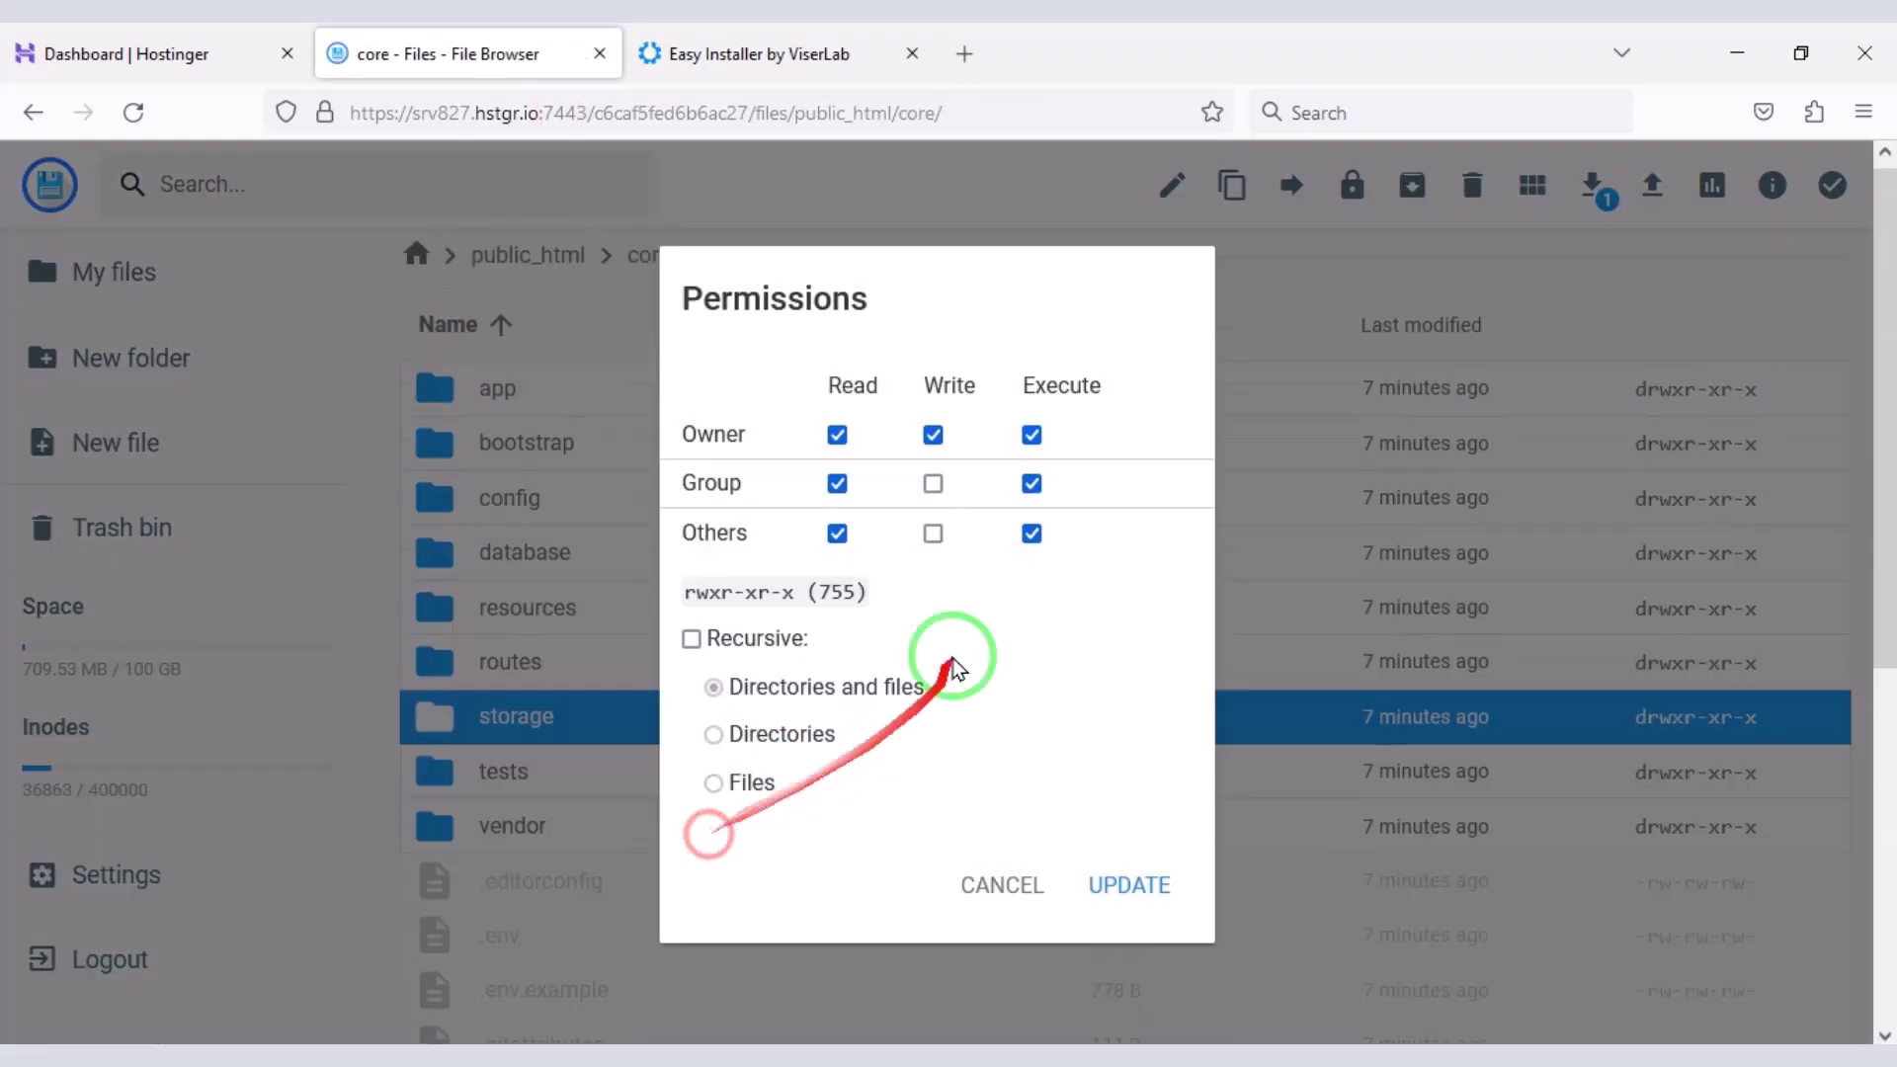
pyautogui.click(932, 533)
pyautogui.click(933, 484)
pyautogui.click(1128, 885)
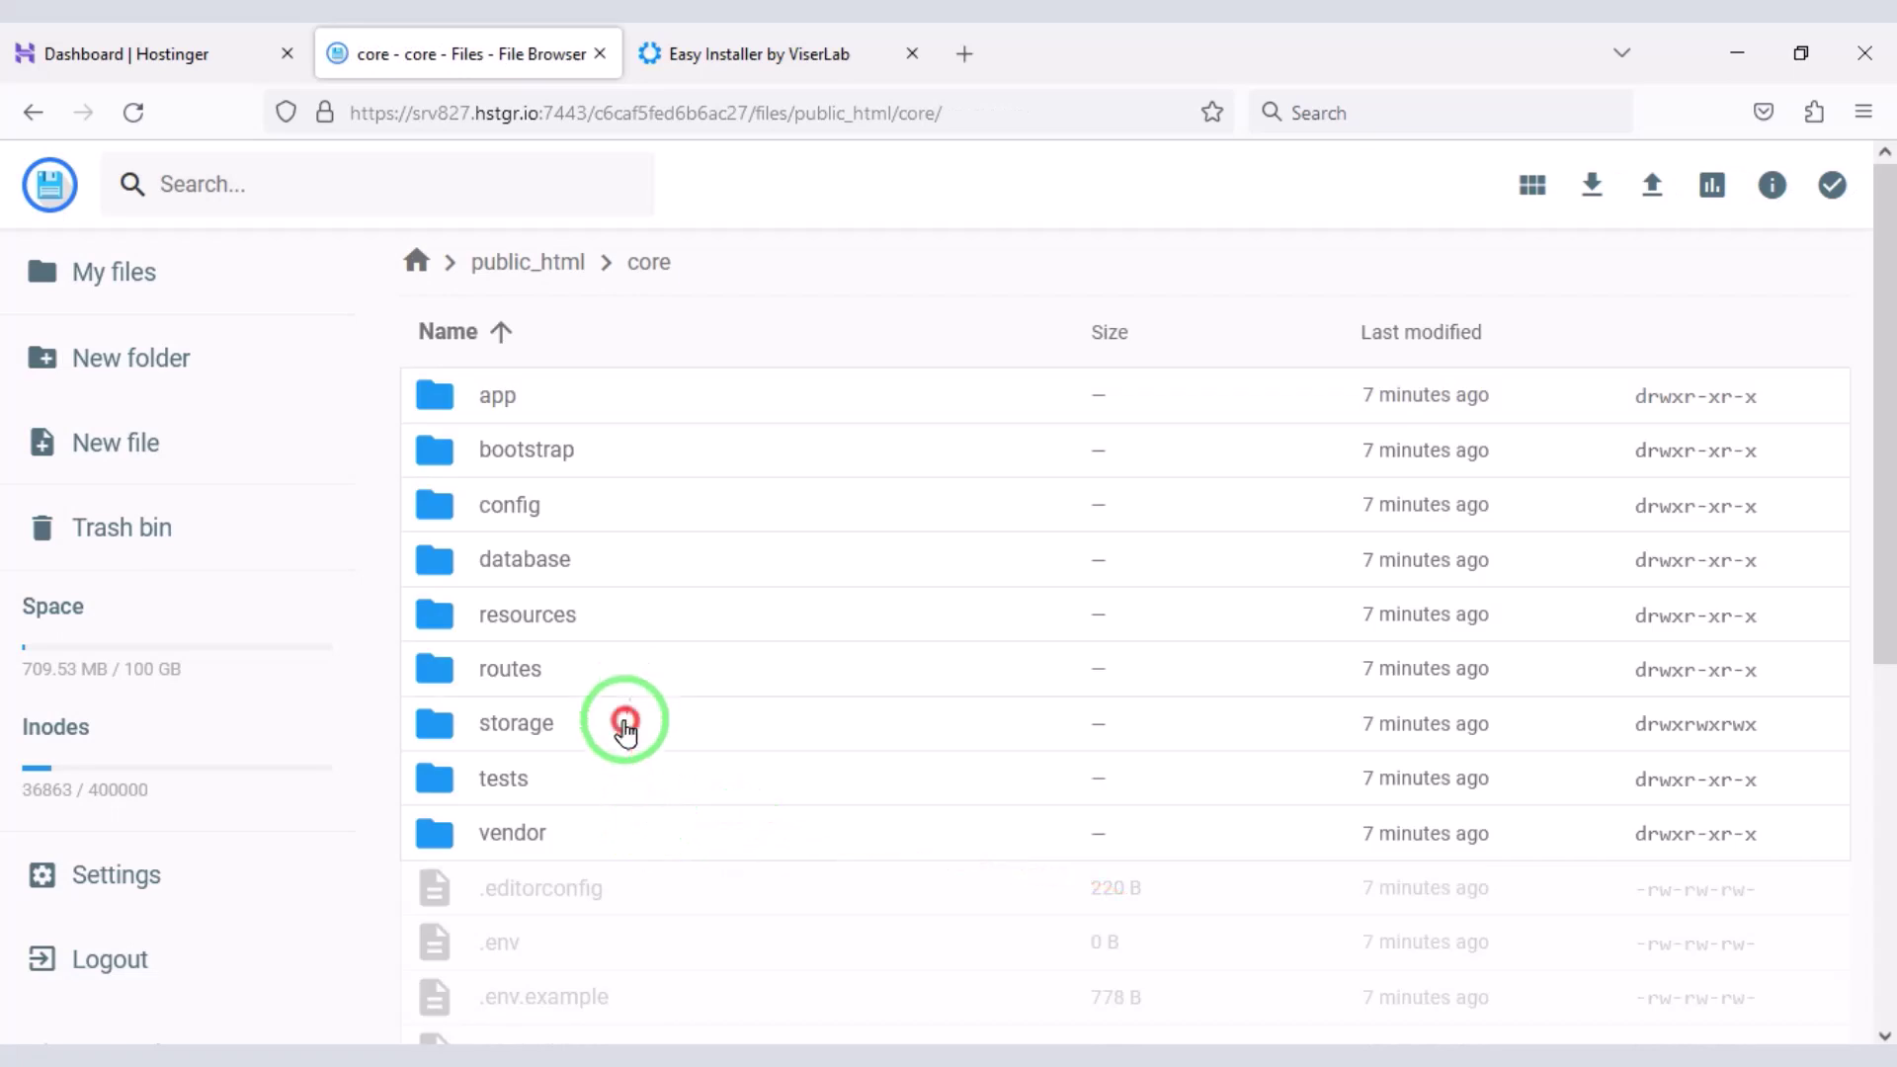
# - Set full write permissions on the storage app and framework folders
pyautogui.doubleClick(626, 723)
pyautogui.rightClick(559, 390)
pyautogui.click(664, 648)
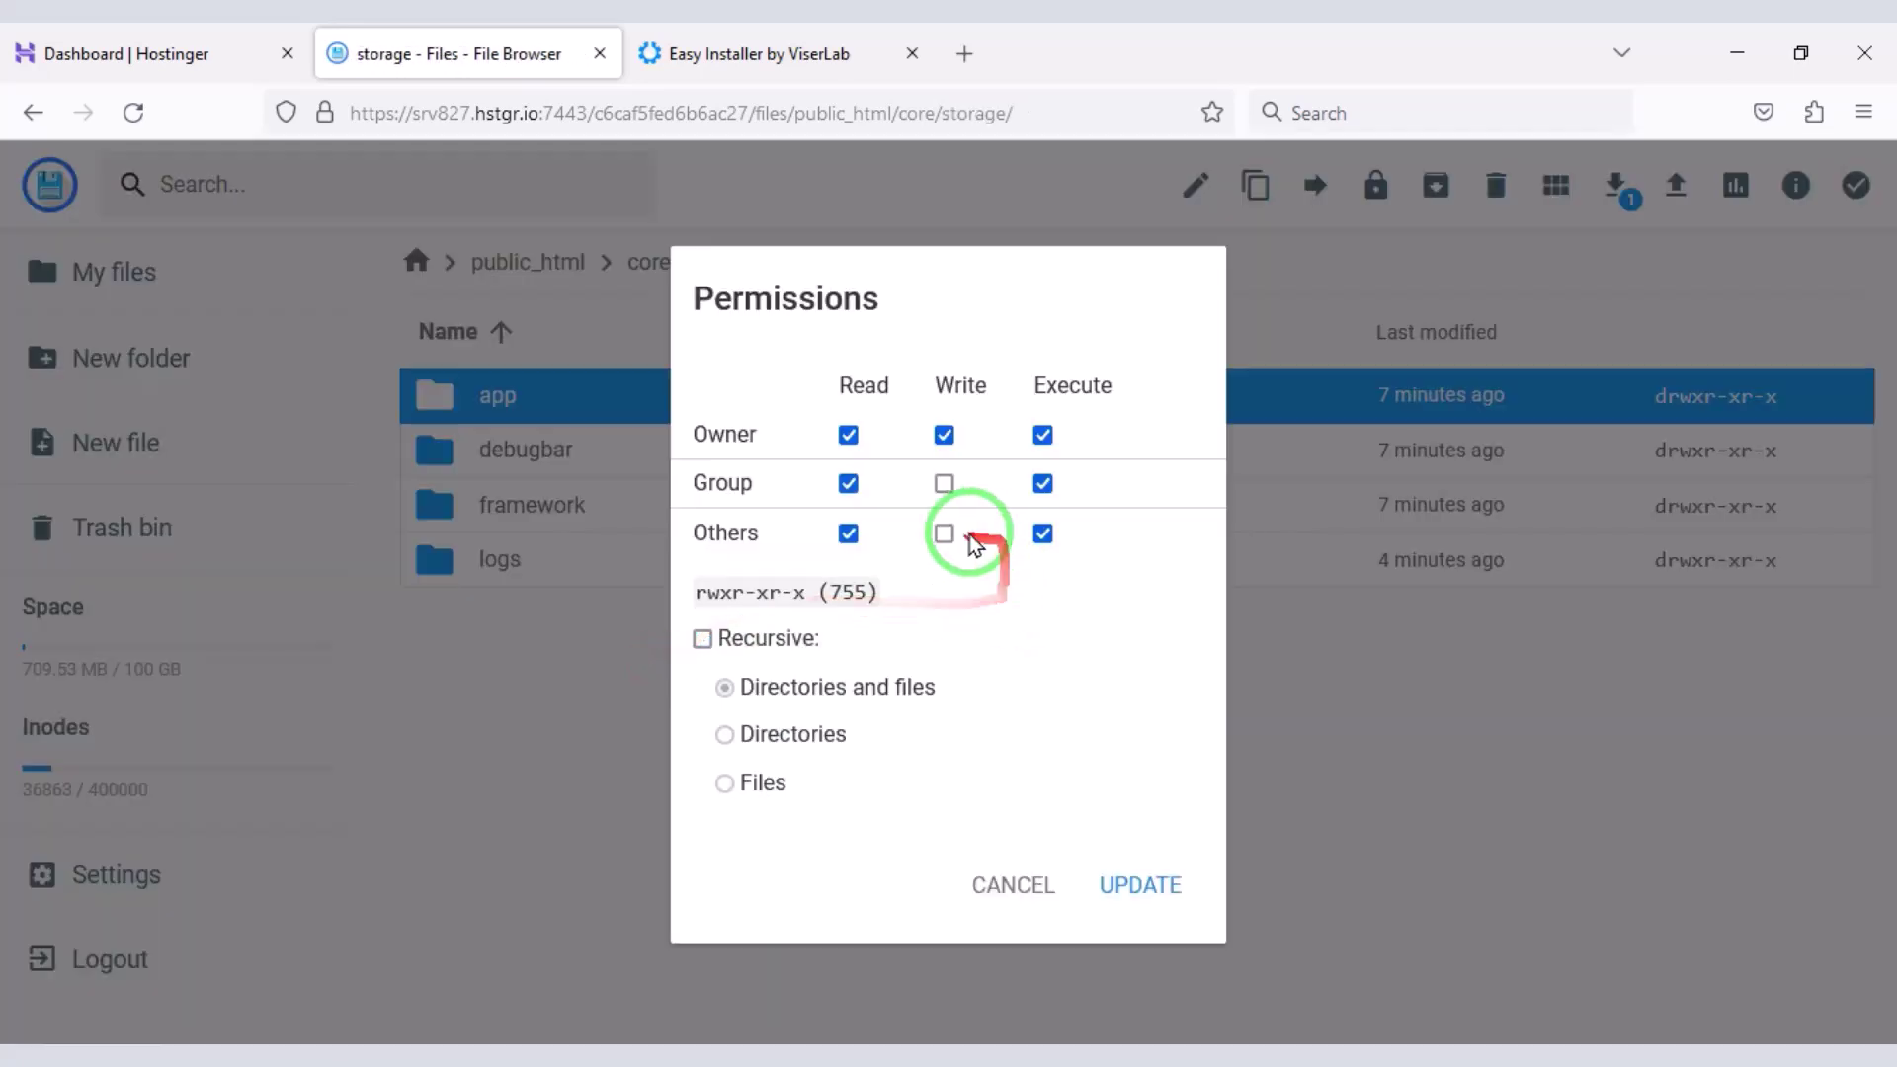
pyautogui.click(613, 521)
pyautogui.rightClick(619, 523)
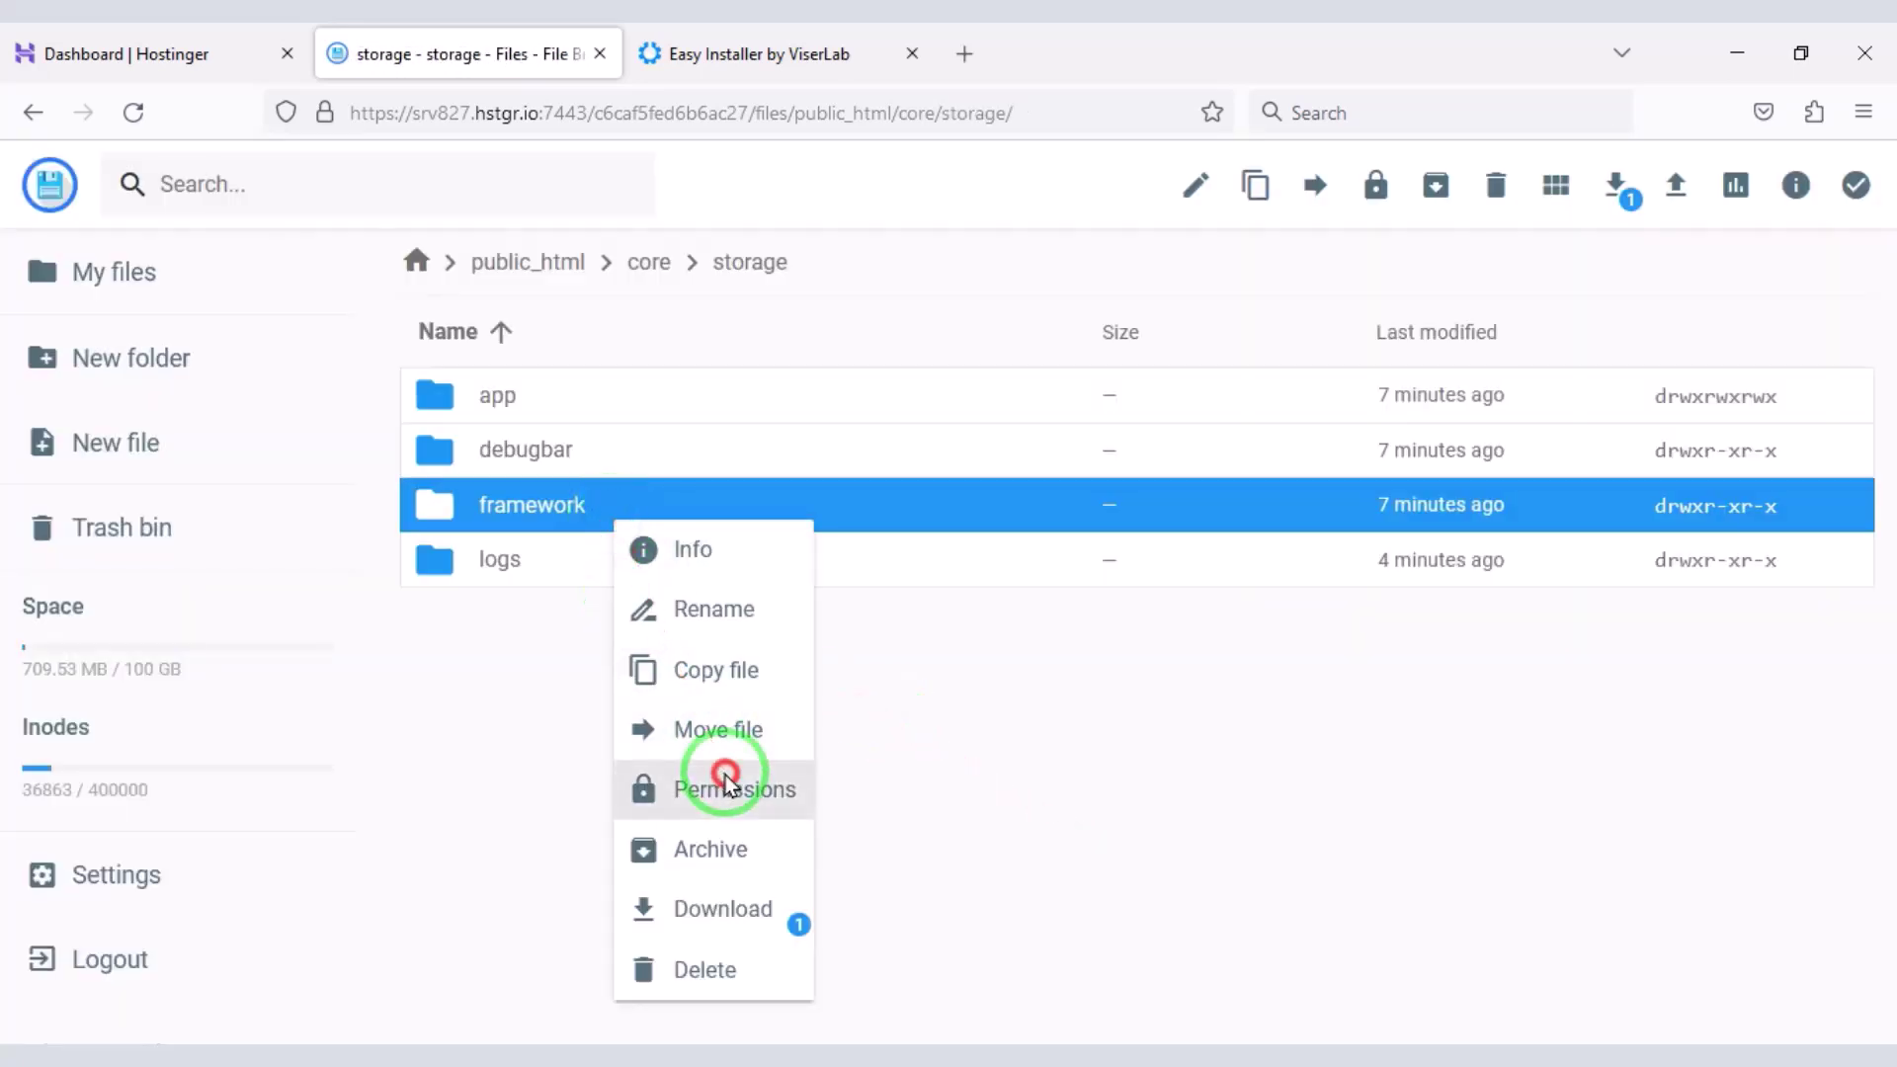
pyautogui.click(720, 777)
pyautogui.click(944, 533)
pyautogui.click(944, 483)
pyautogui.click(1099, 870)
# - Grant group and others write access on the logs folder
pyautogui.rightClick(643, 565)
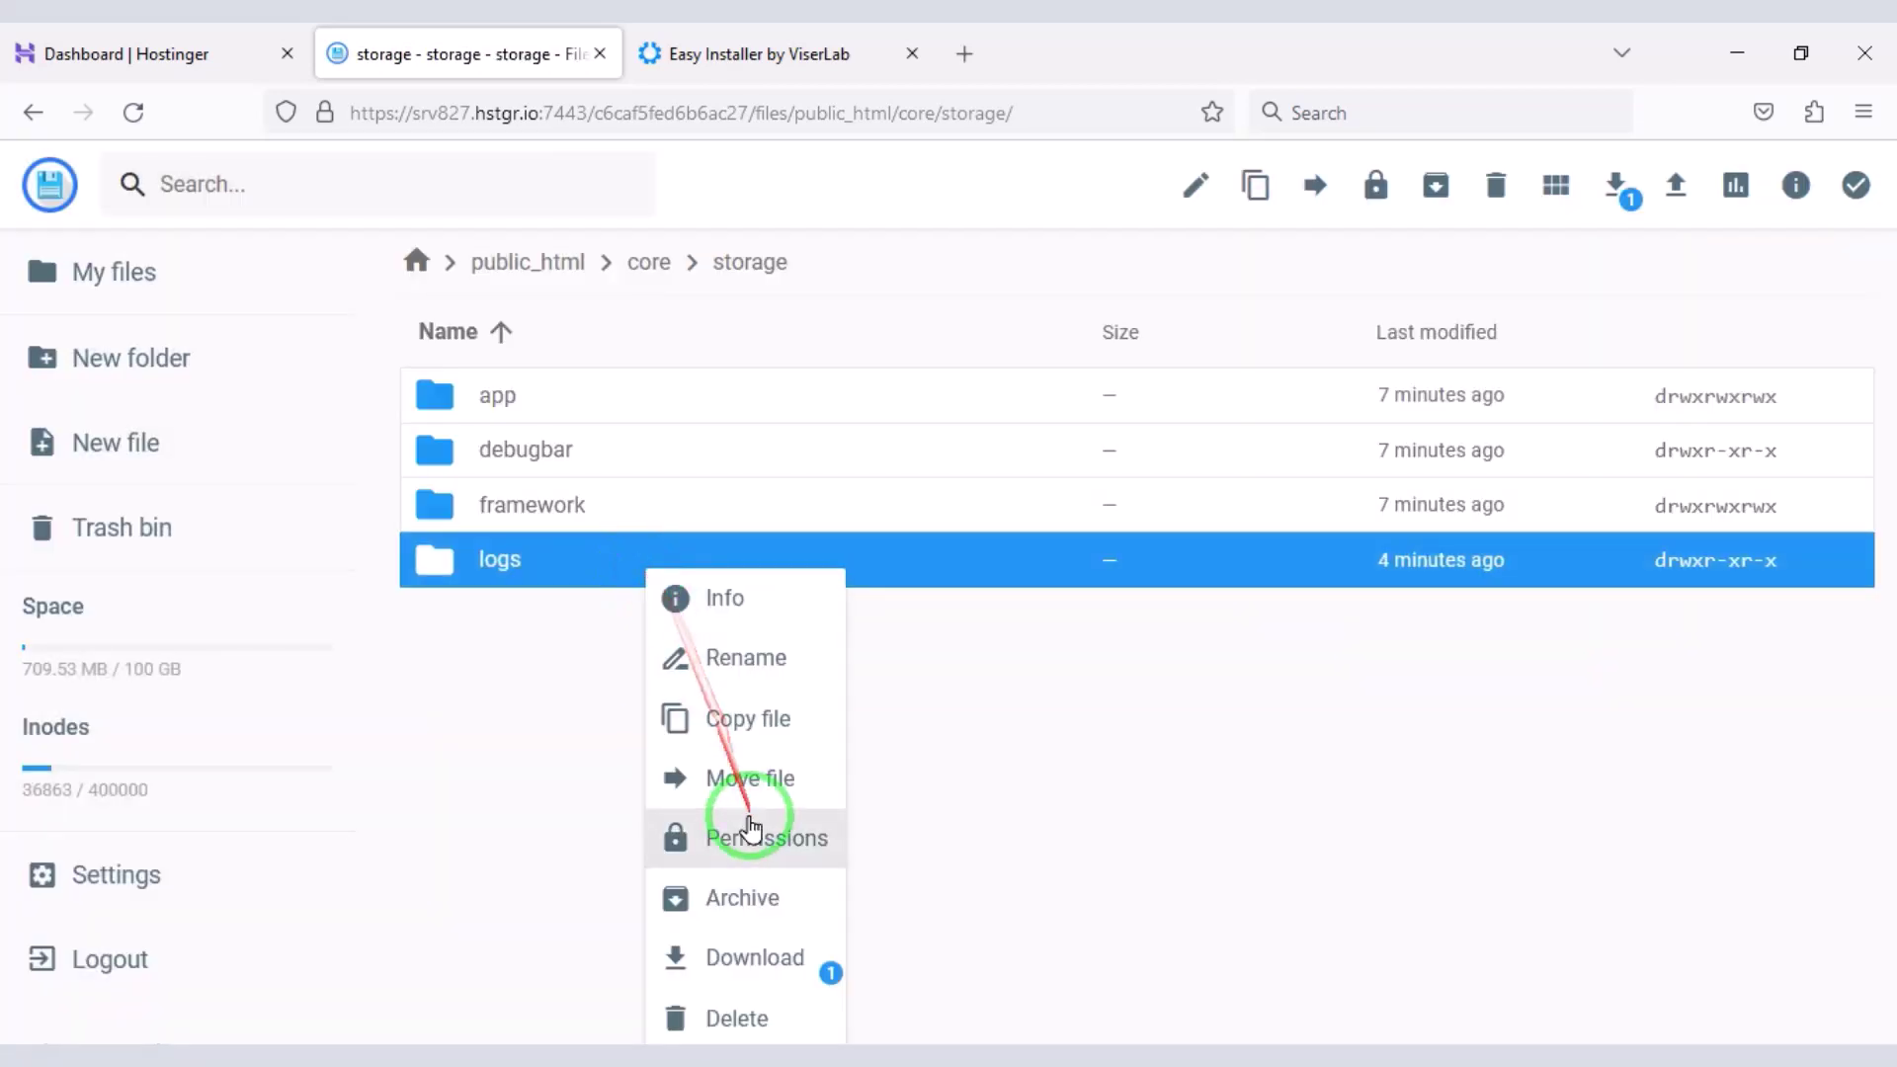
pyautogui.click(754, 832)
pyautogui.click(944, 534)
pyautogui.click(944, 483)
pyautogui.click(1137, 877)
pyautogui.click(834, 39)
# - Recheck the folder permissions until all pass, then advance to Installation Information
pyautogui.click(1504, 834)
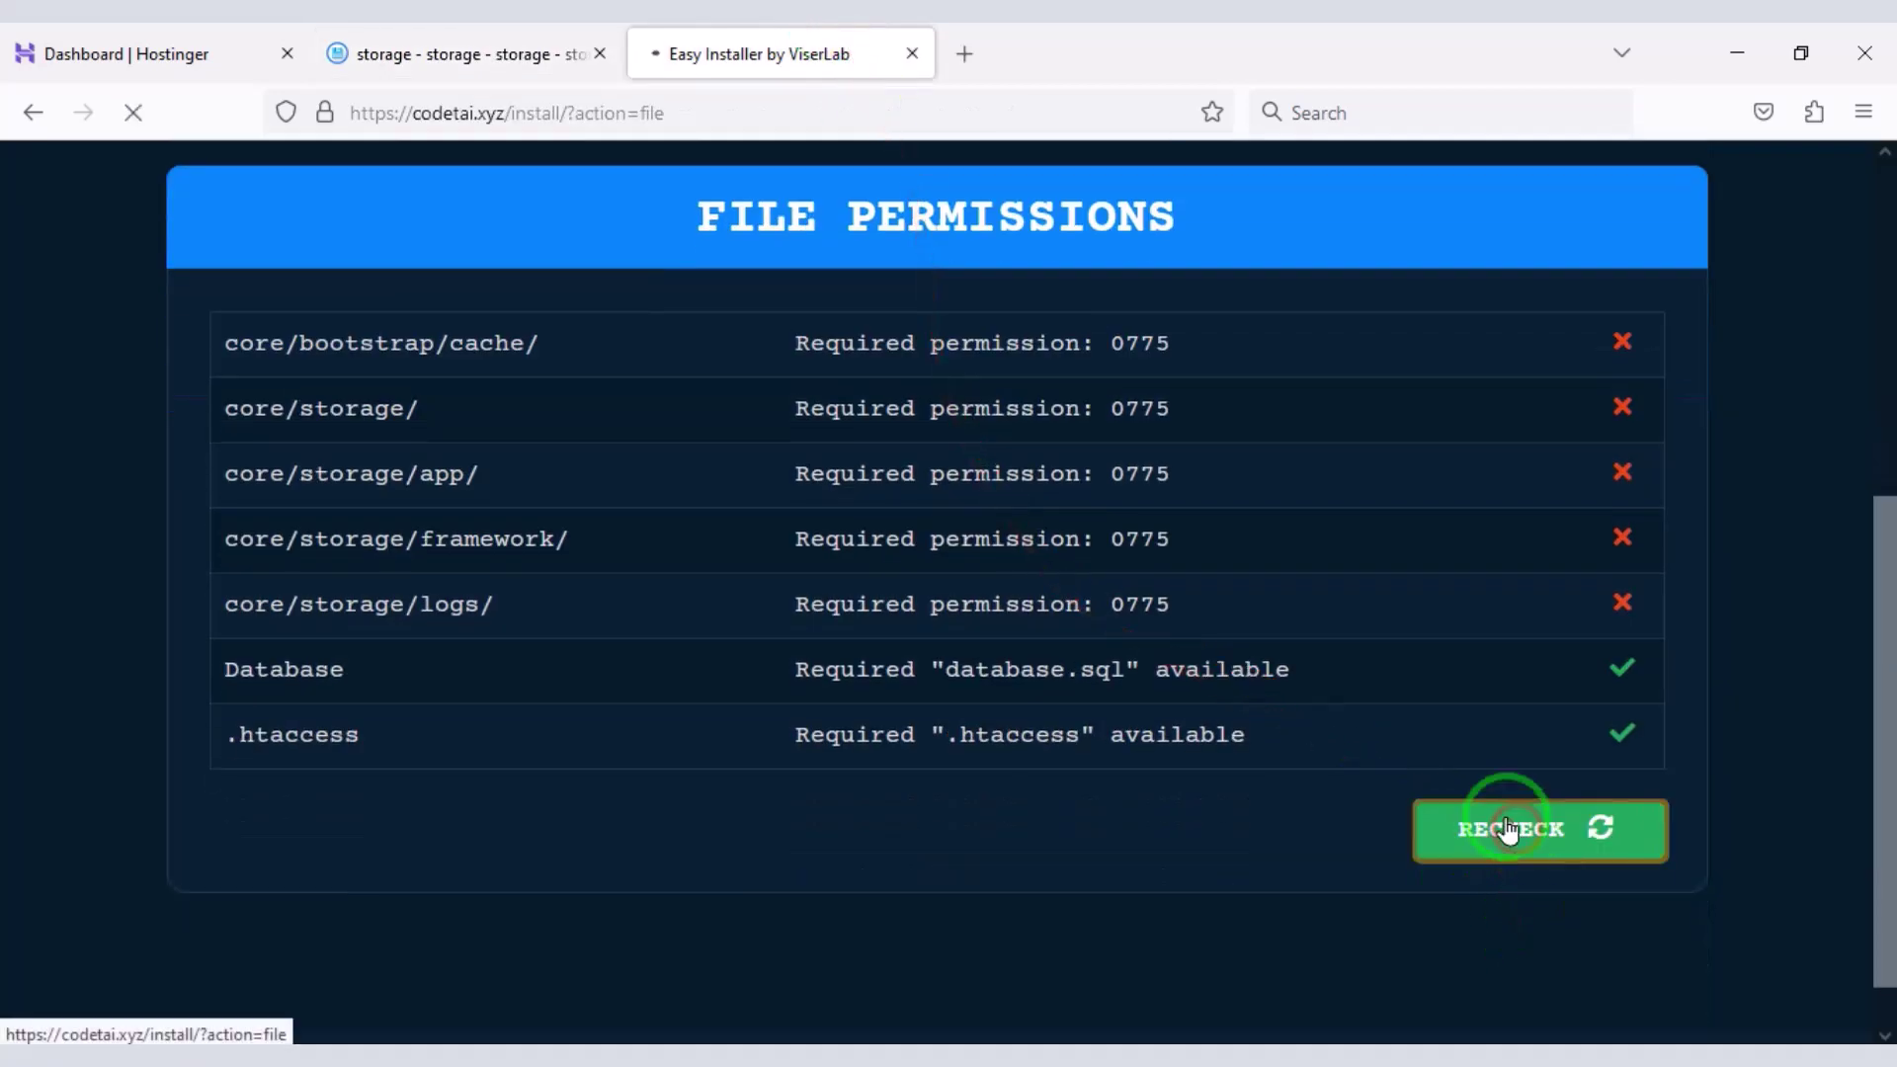
pyautogui.scroll(-2, 1385, 664)
pyautogui.scroll(-3, 1390, 672)
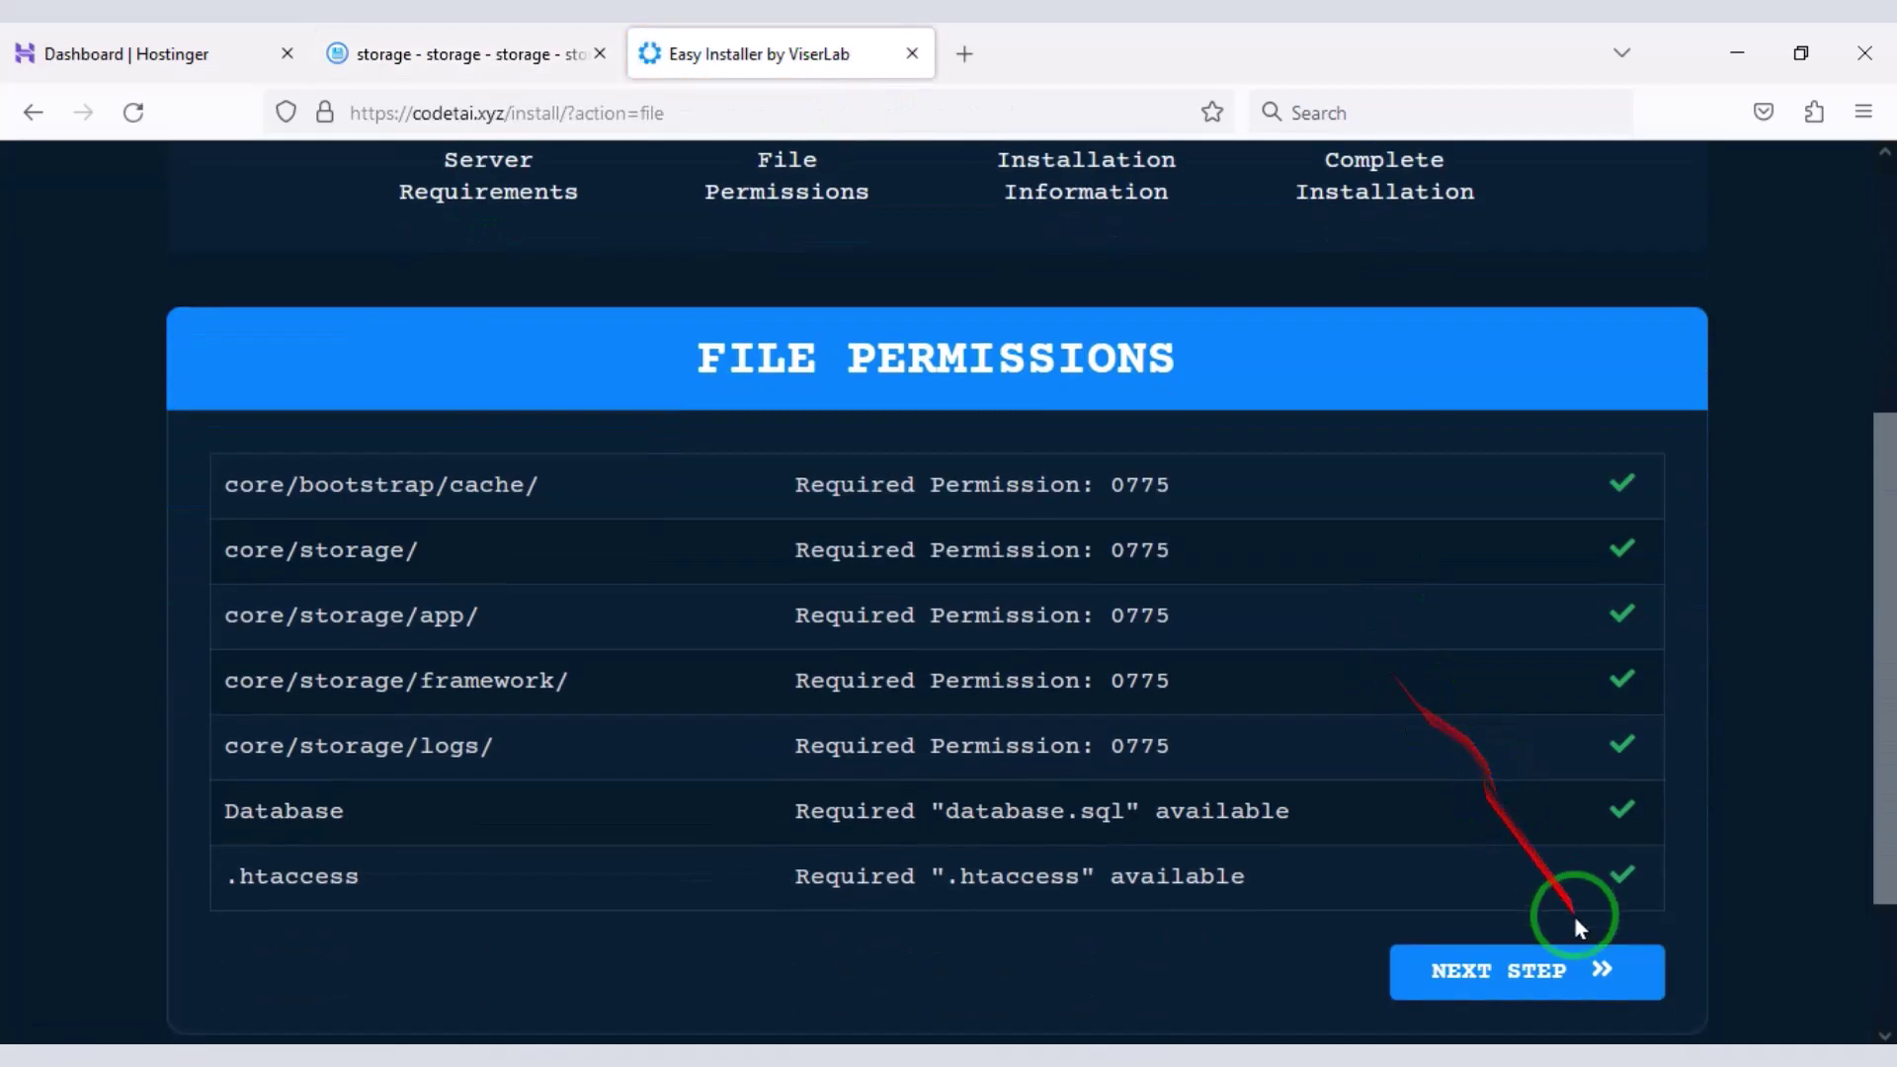
pyautogui.click(1536, 976)
pyautogui.scroll(-2, 1206, 667)
pyautogui.scroll(-5, 1176, 667)
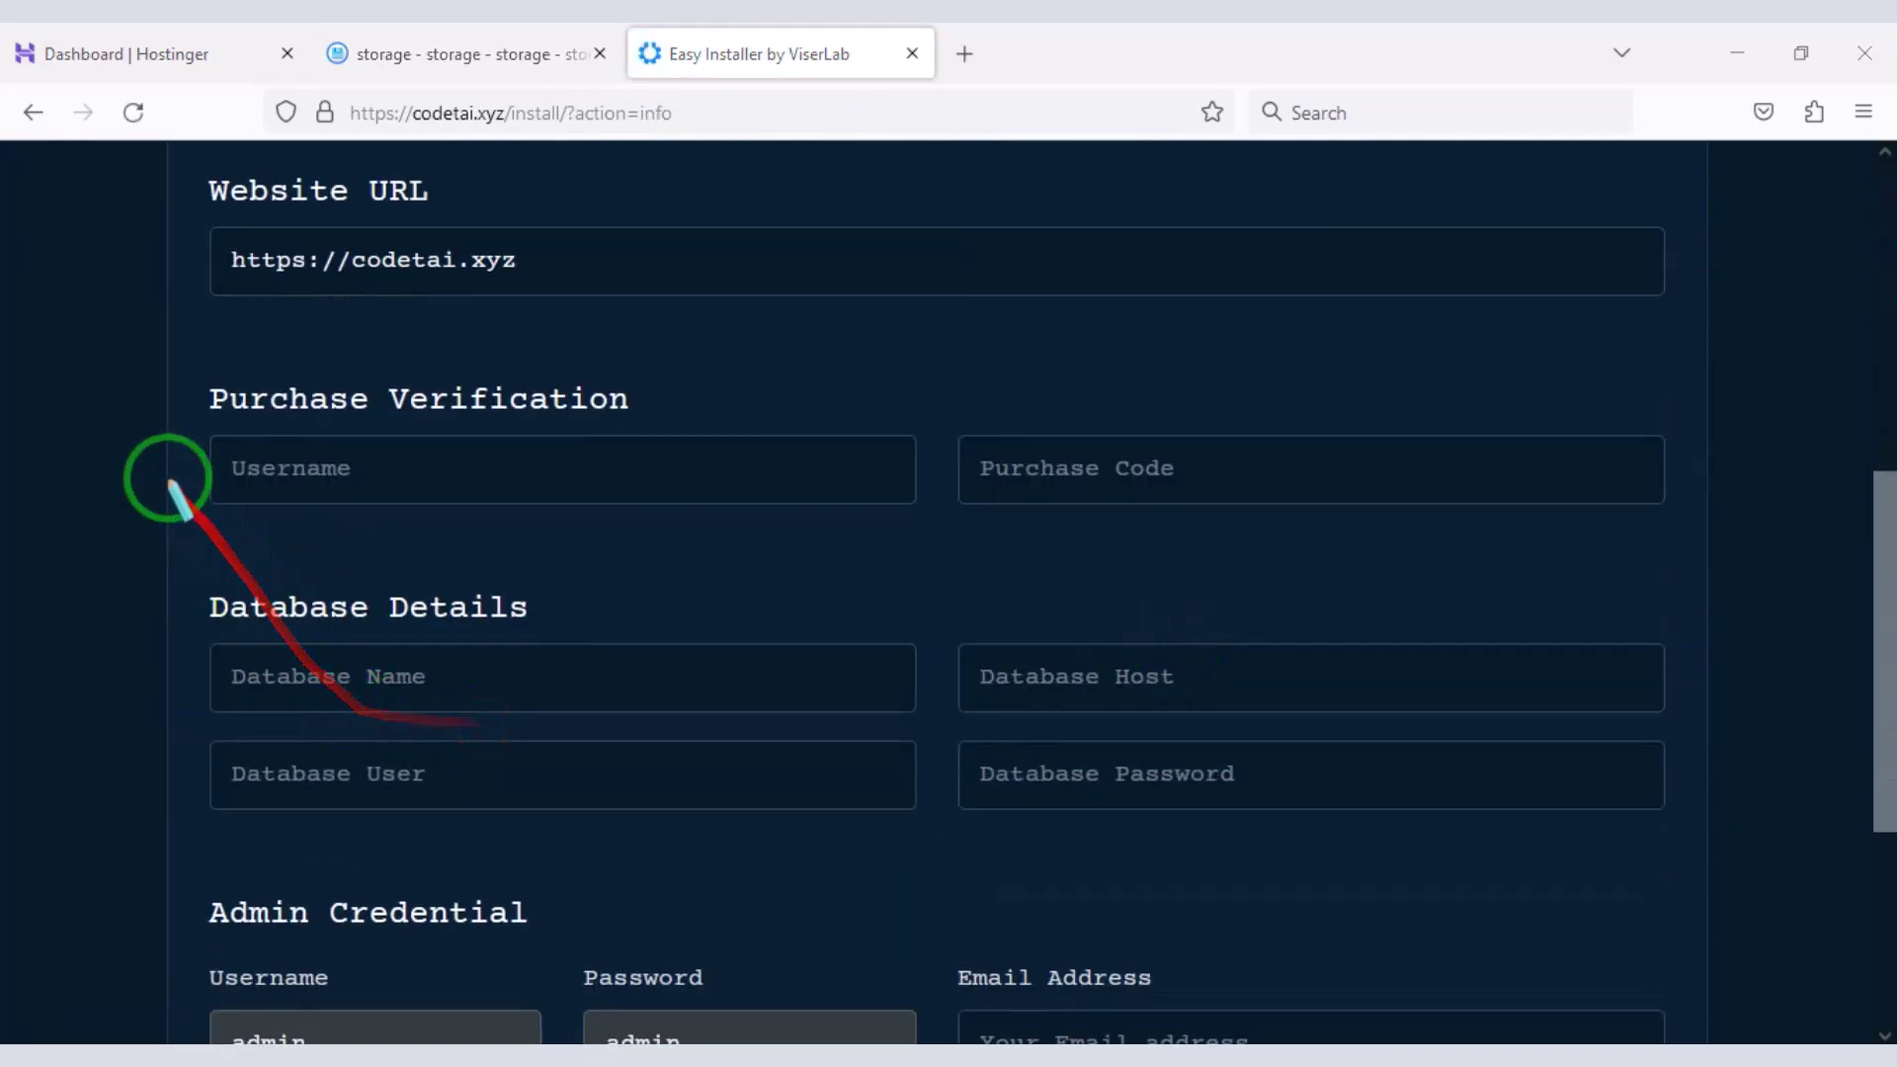
pyautogui.moveTo(183, 374); pyautogui.dragTo(1719, 529)
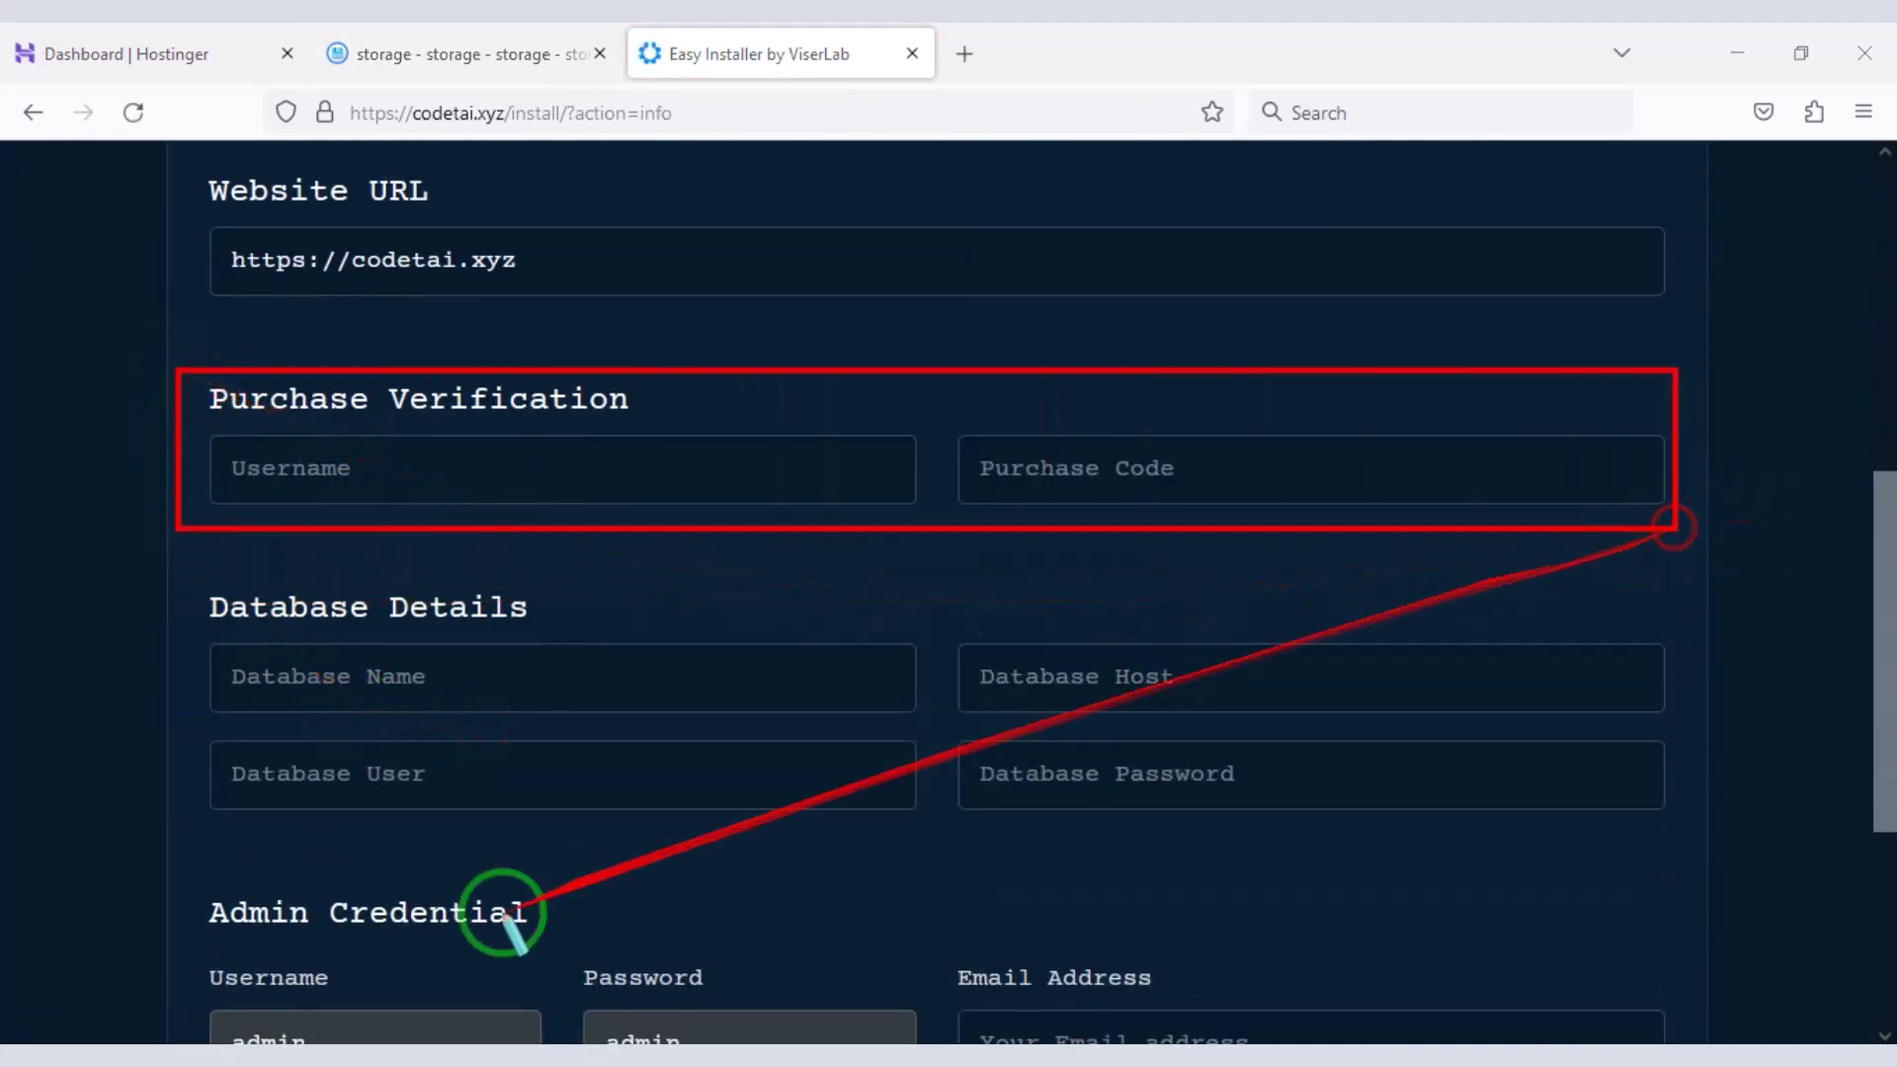
pyautogui.press('Escape')
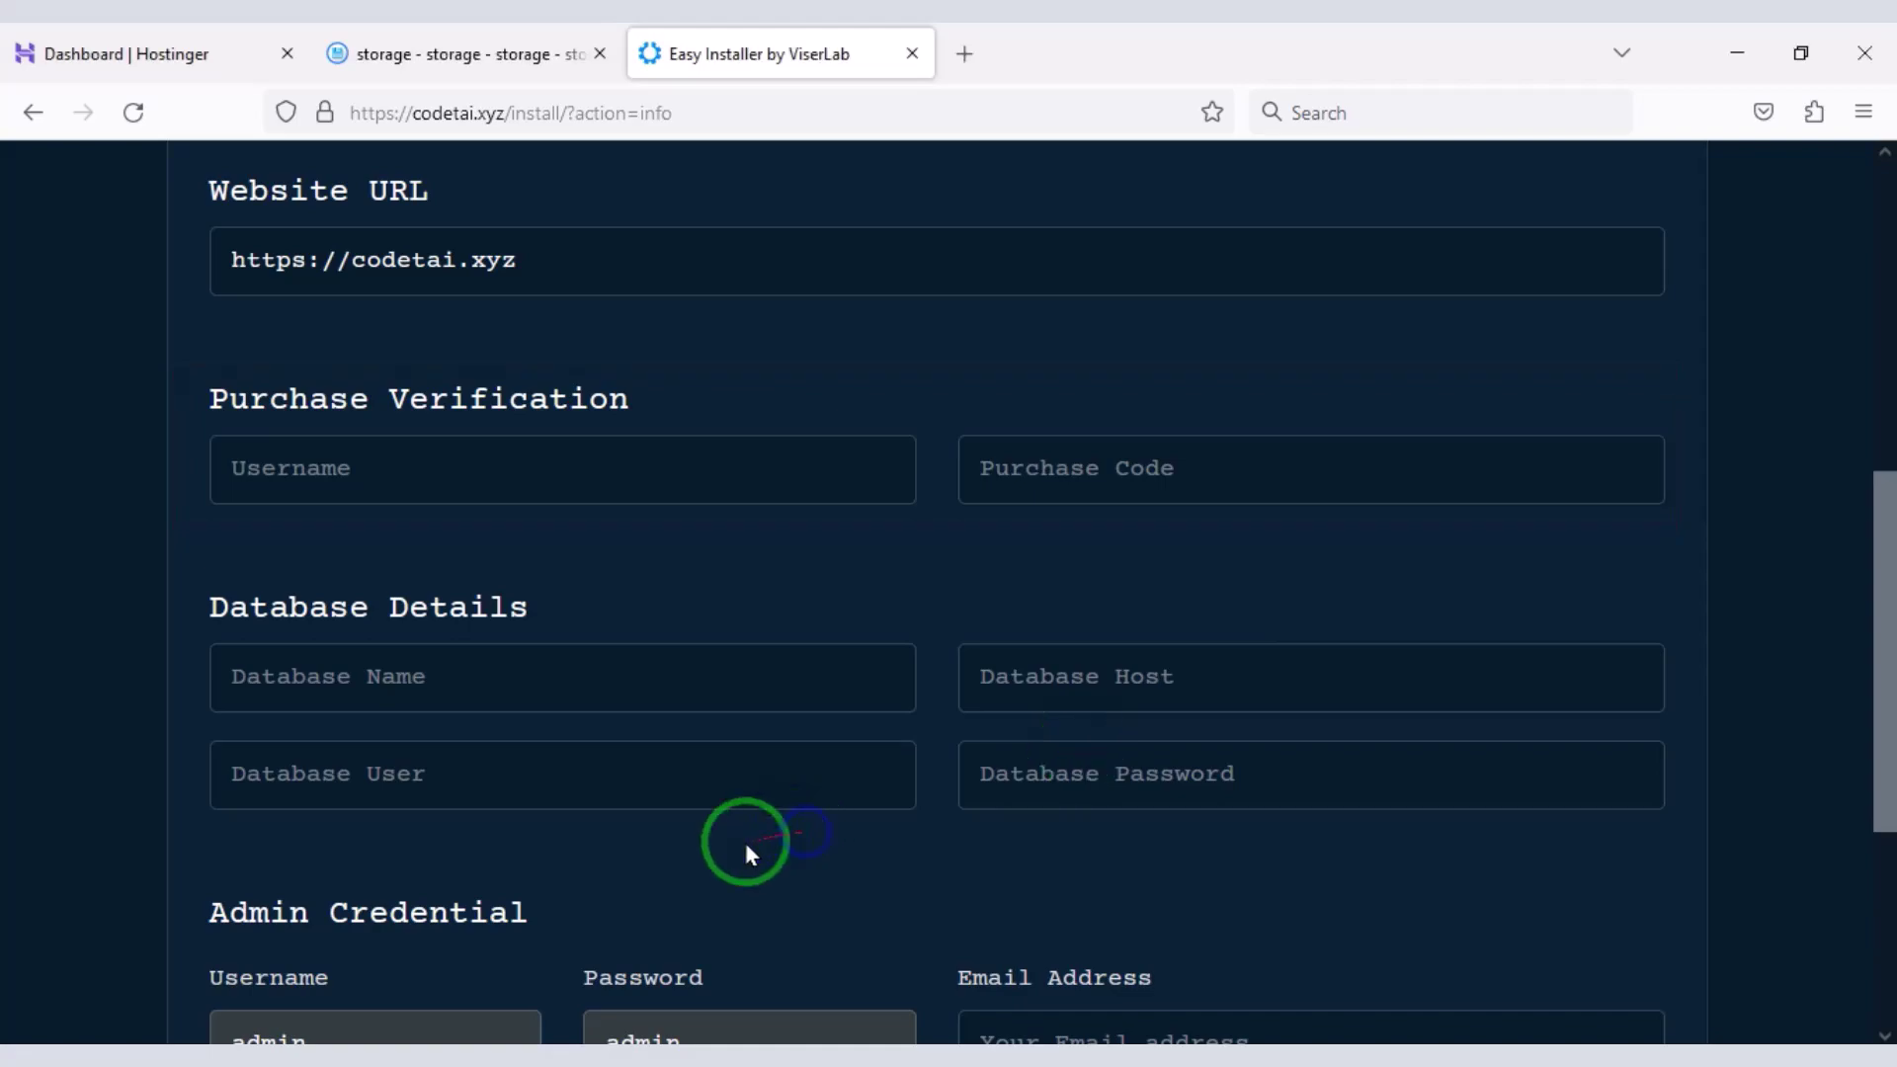
# - Open the Envato License Certificate PDF from the Source Code folder to copy the licensee name
pyautogui.click(197, 1044)
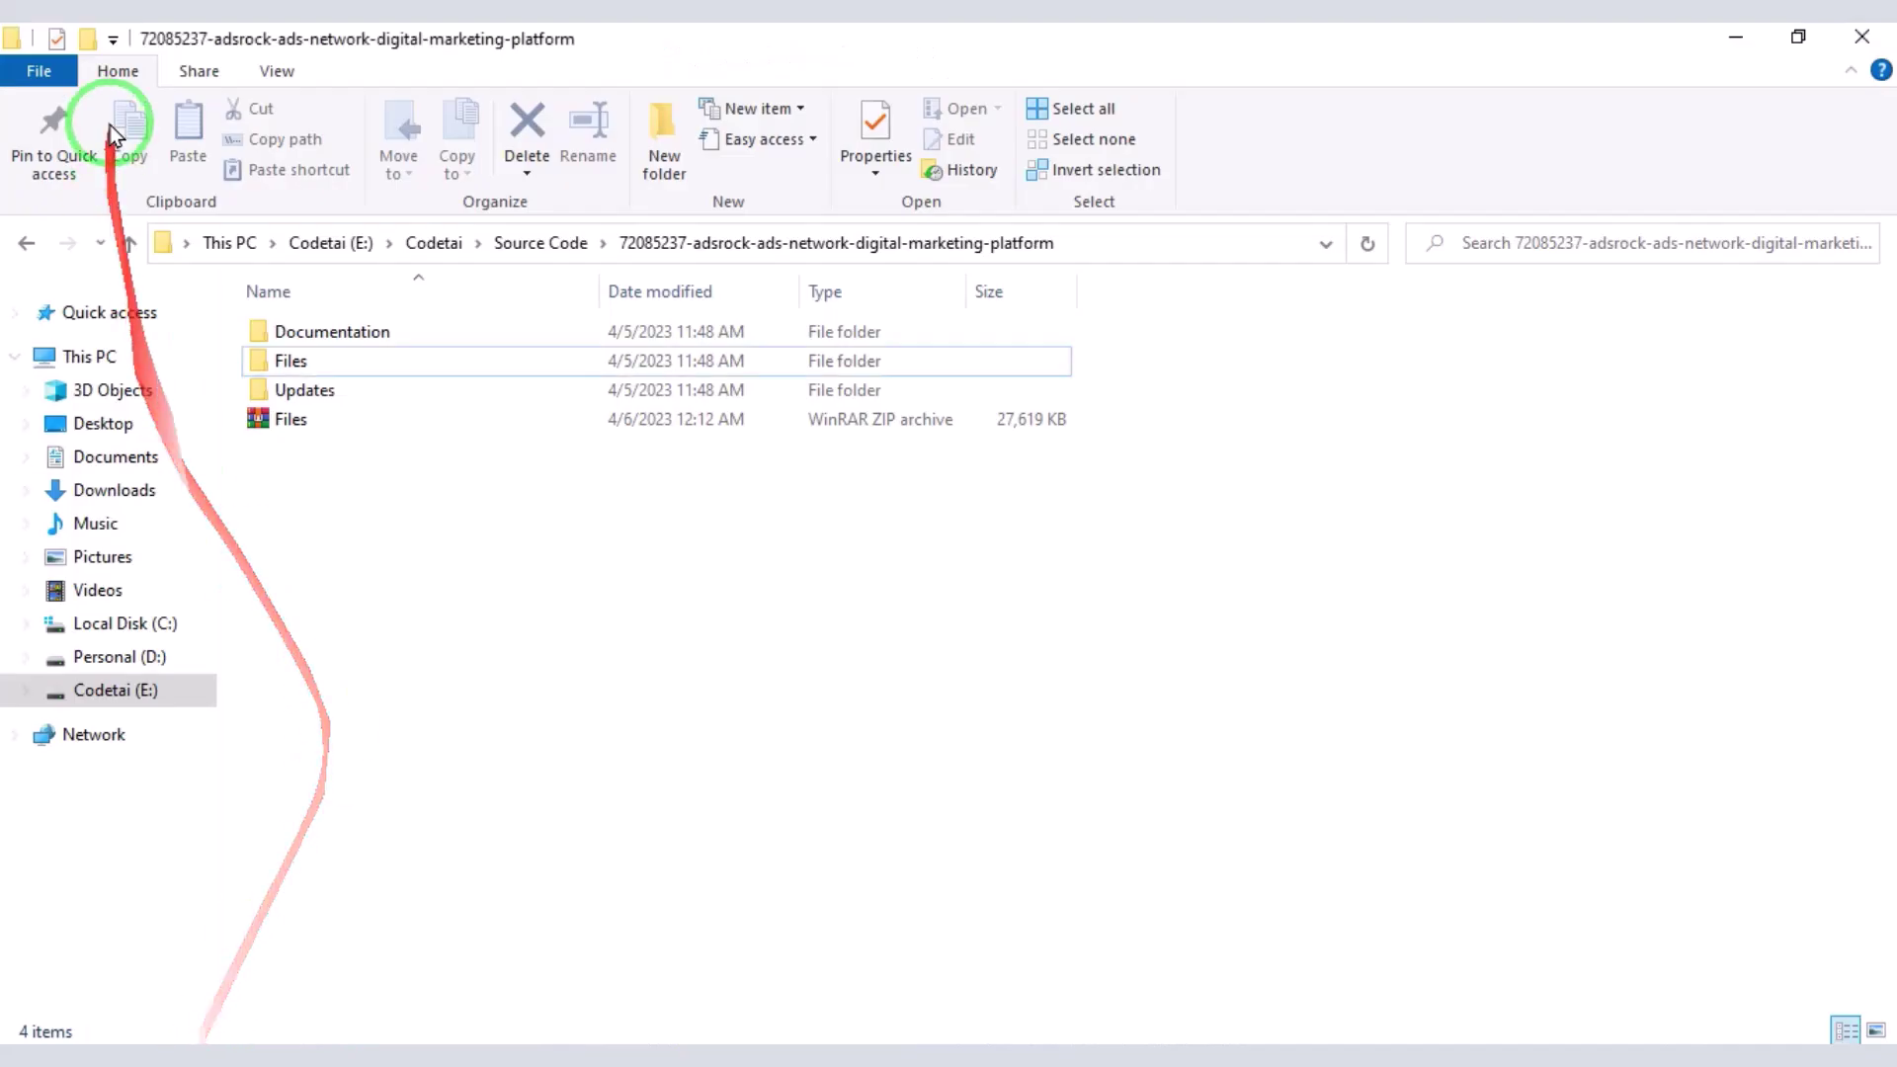
pyautogui.click(133, 242)
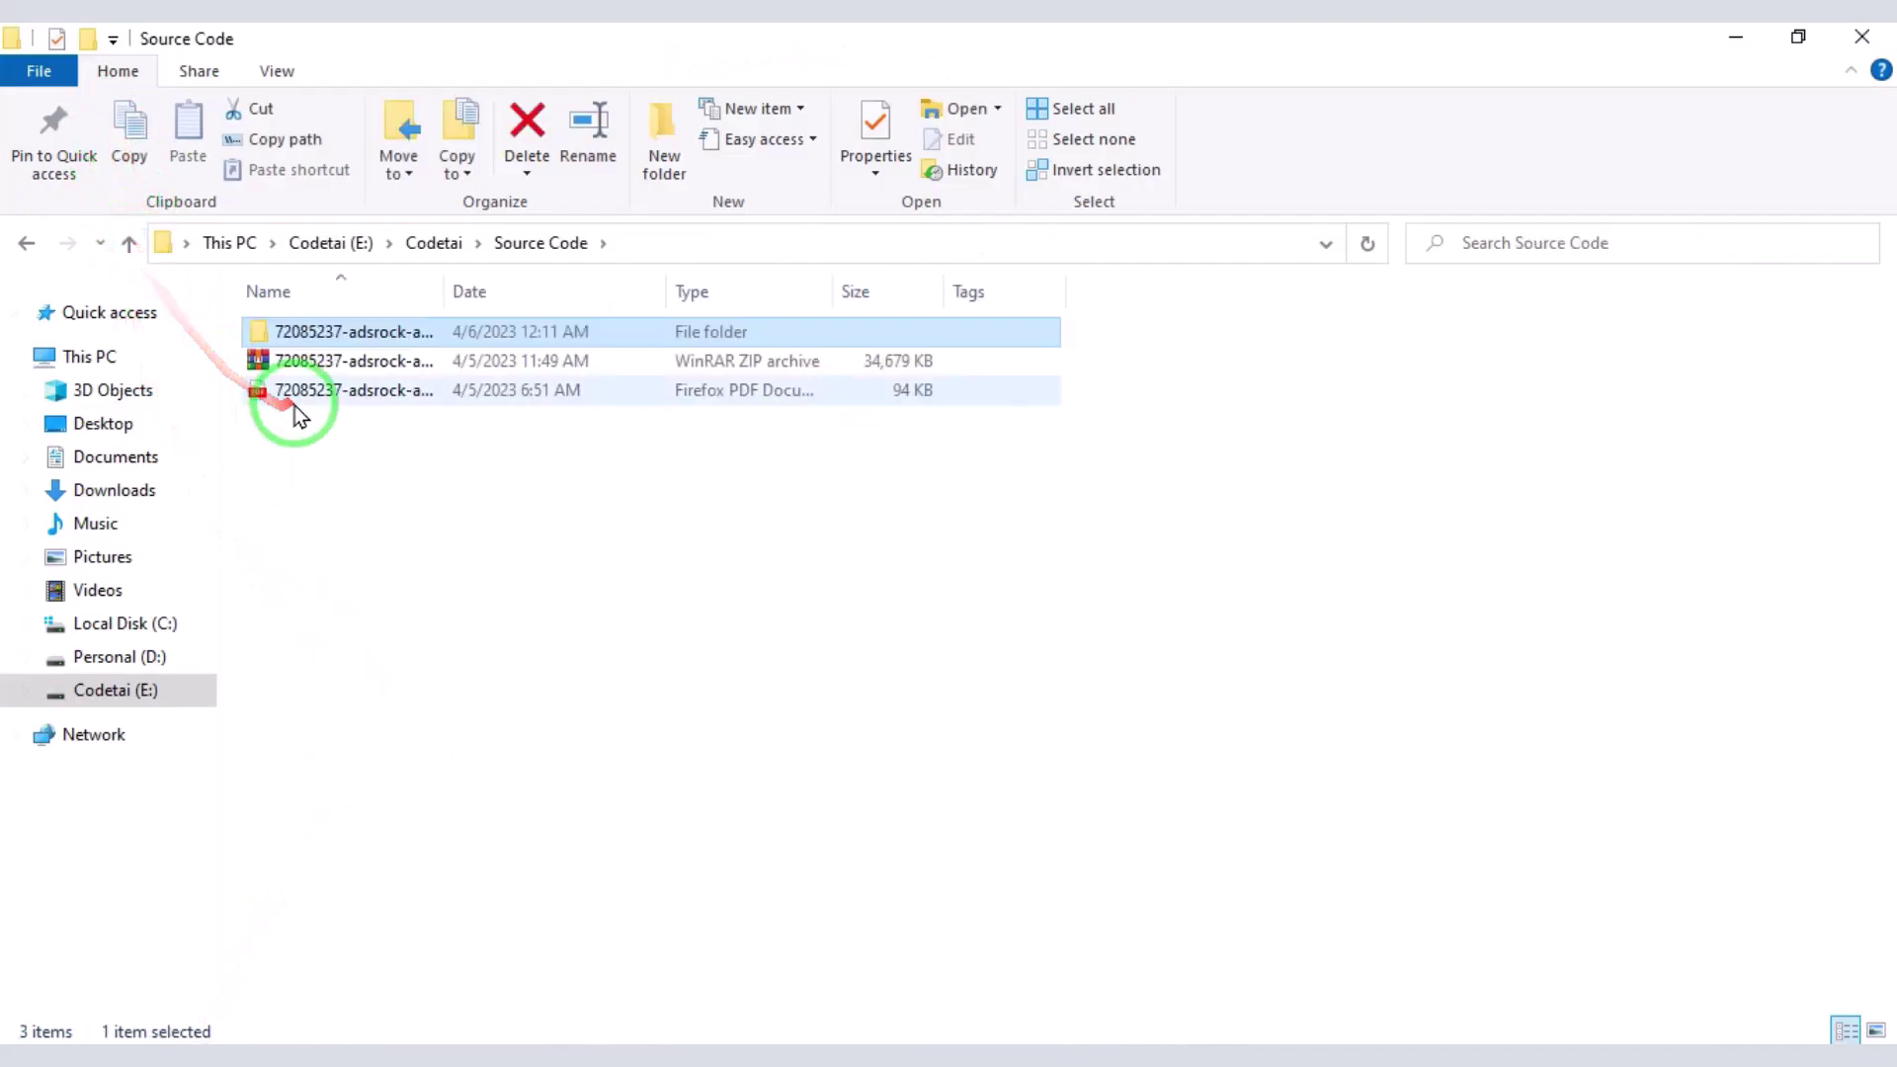
pyautogui.click(295, 400)
pyautogui.doubleClick(295, 402)
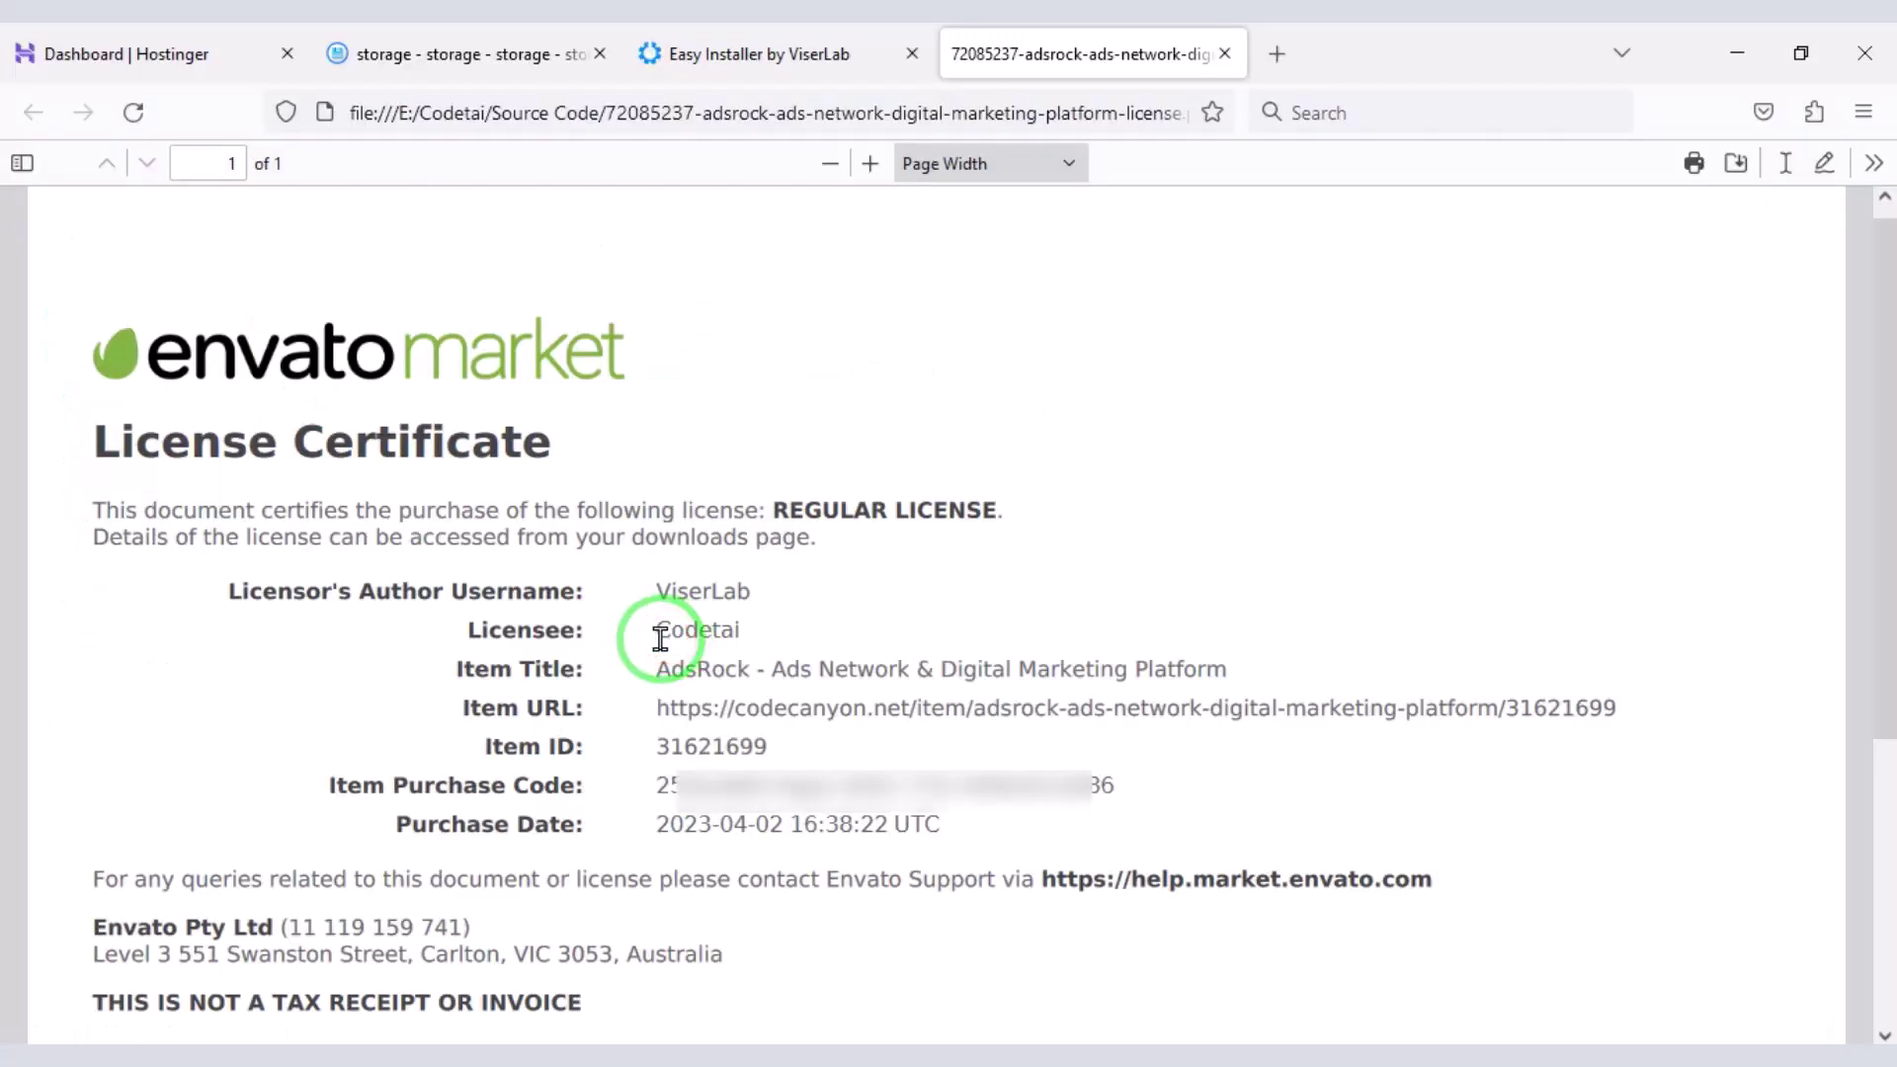
pyautogui.rightClick(730, 648)
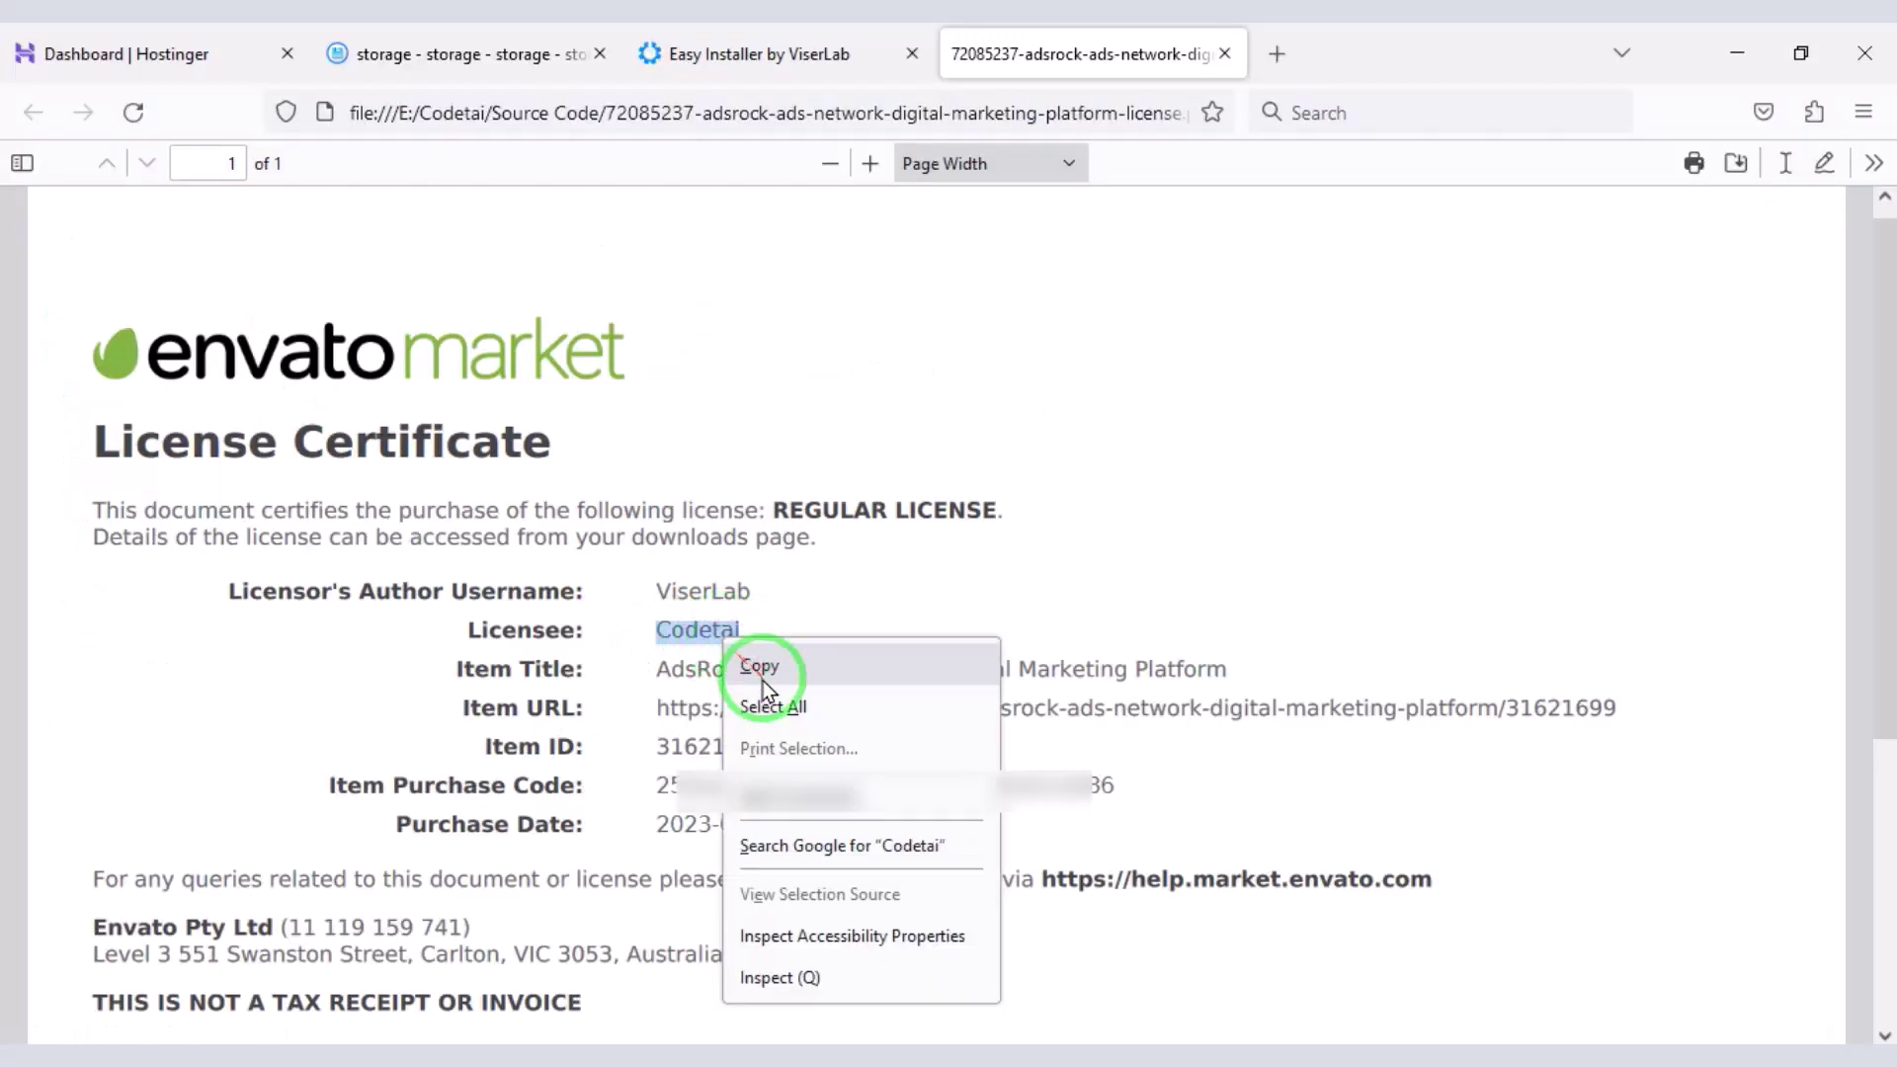
# - Copy the licensee name from the certificate into the installer's Username field
pyautogui.click(761, 668)
pyautogui.click(781, 53)
pyautogui.click(581, 466)
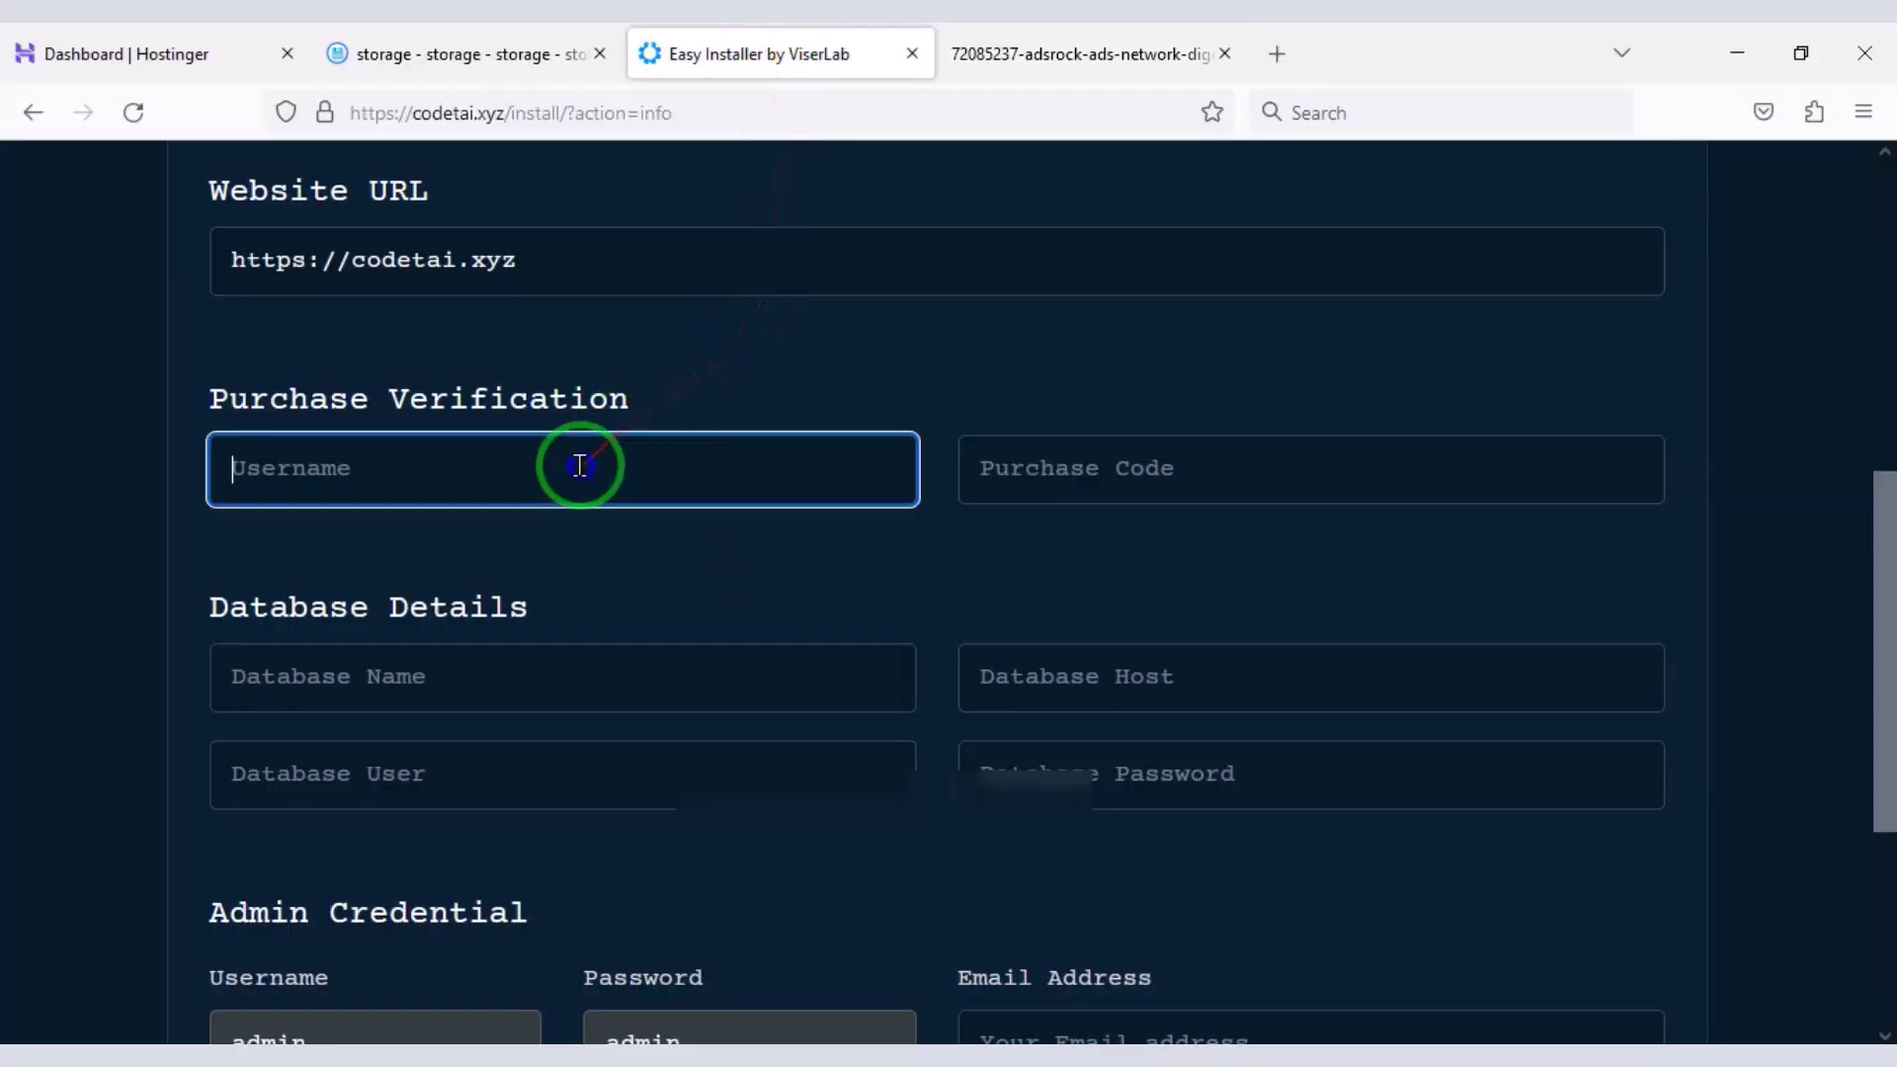
pyautogui.rightClick(580, 466)
pyautogui.click(669, 665)
# - Copy the item purchase code from the certificate and paste it into the Purchase Code field
pyautogui.click(976, 45)
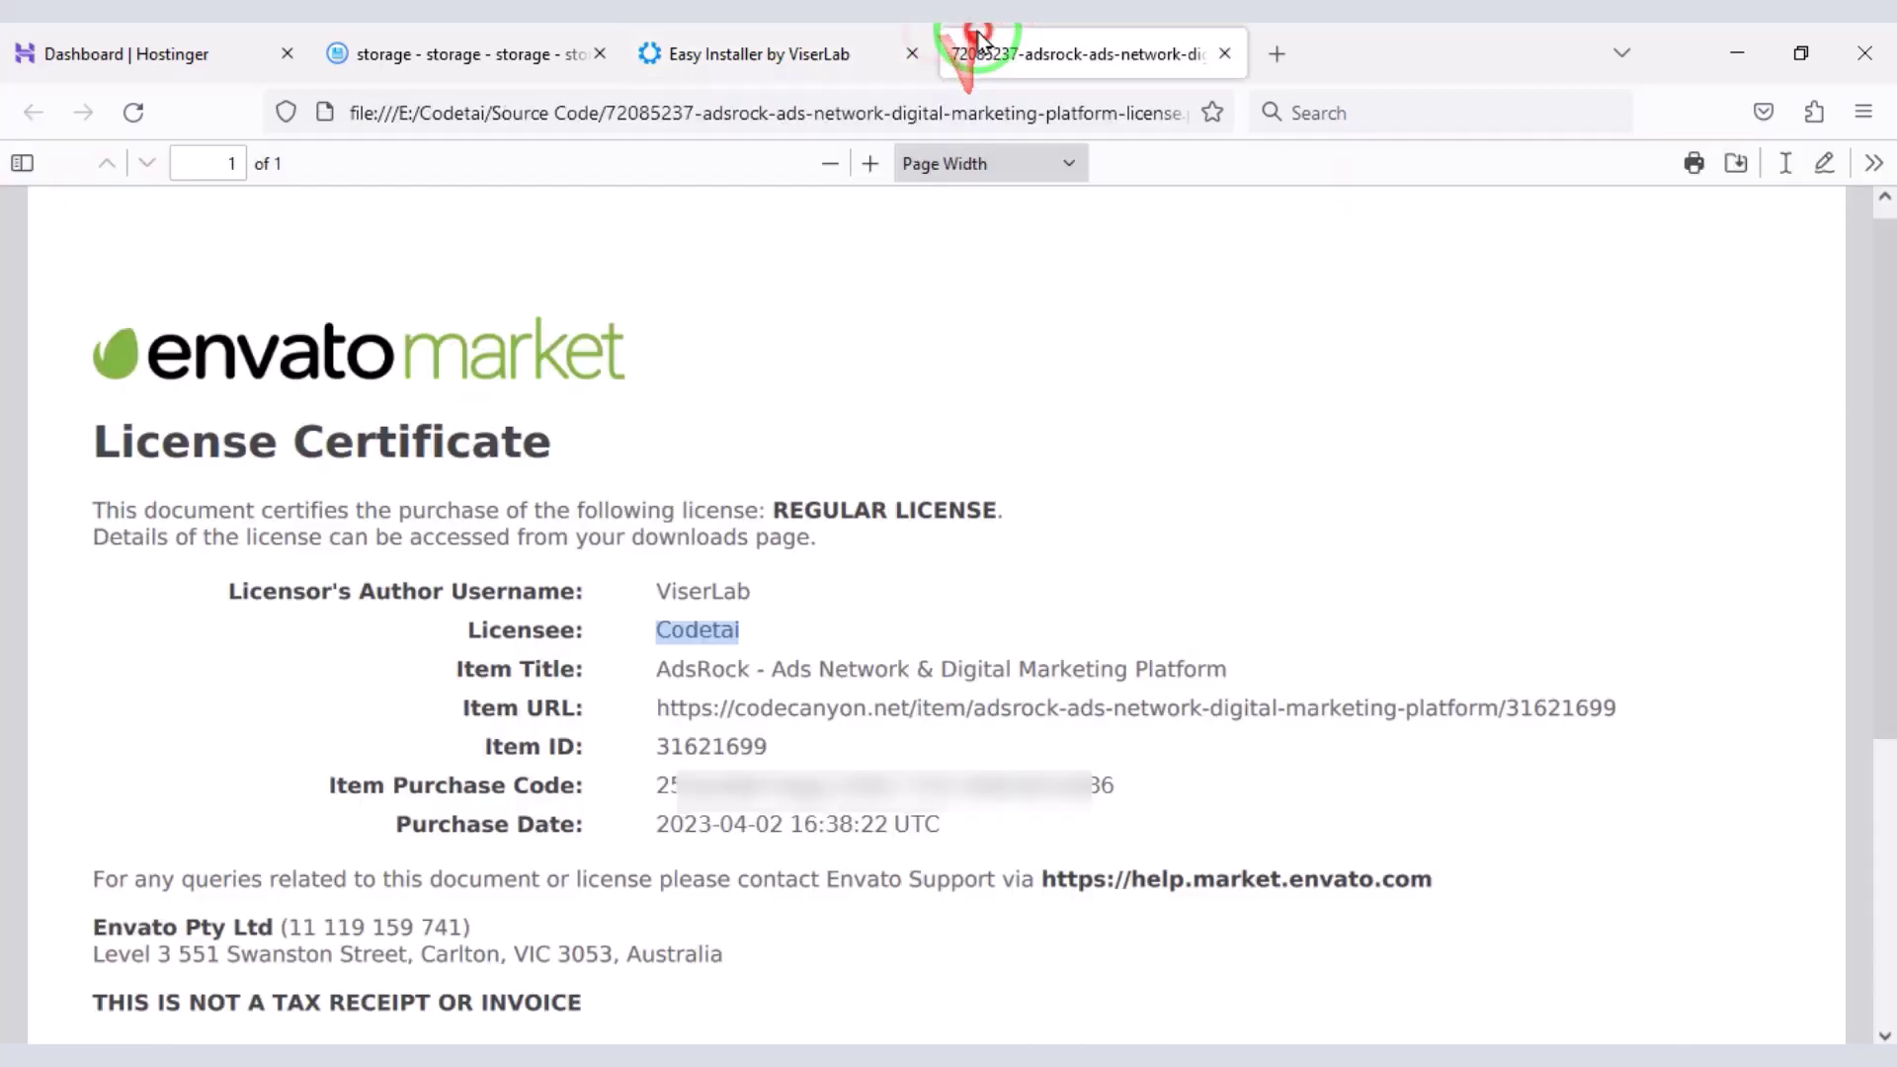
pyautogui.scroll(-3, 699, 583)
pyautogui.tripleClick(696, 647)
pyautogui.rightClick(696, 647)
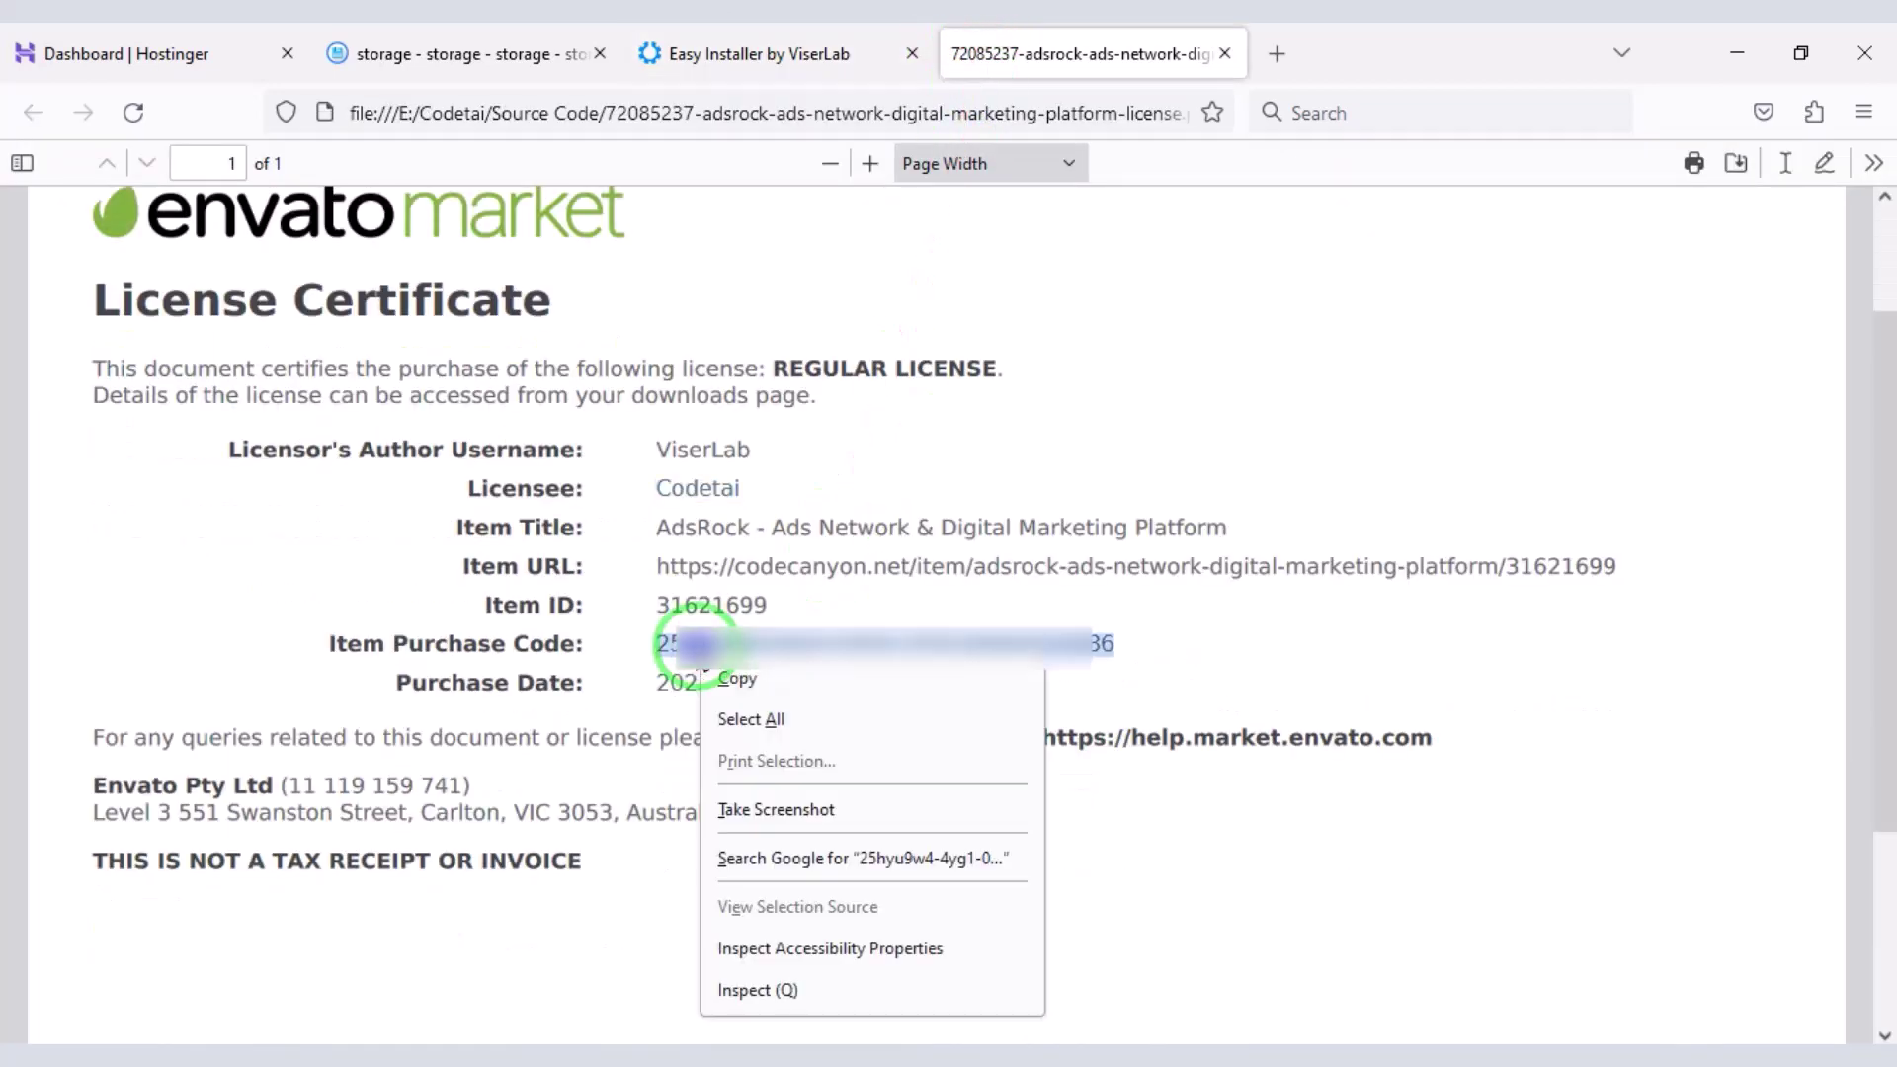
pyautogui.click(746, 677)
pyautogui.click(734, 39)
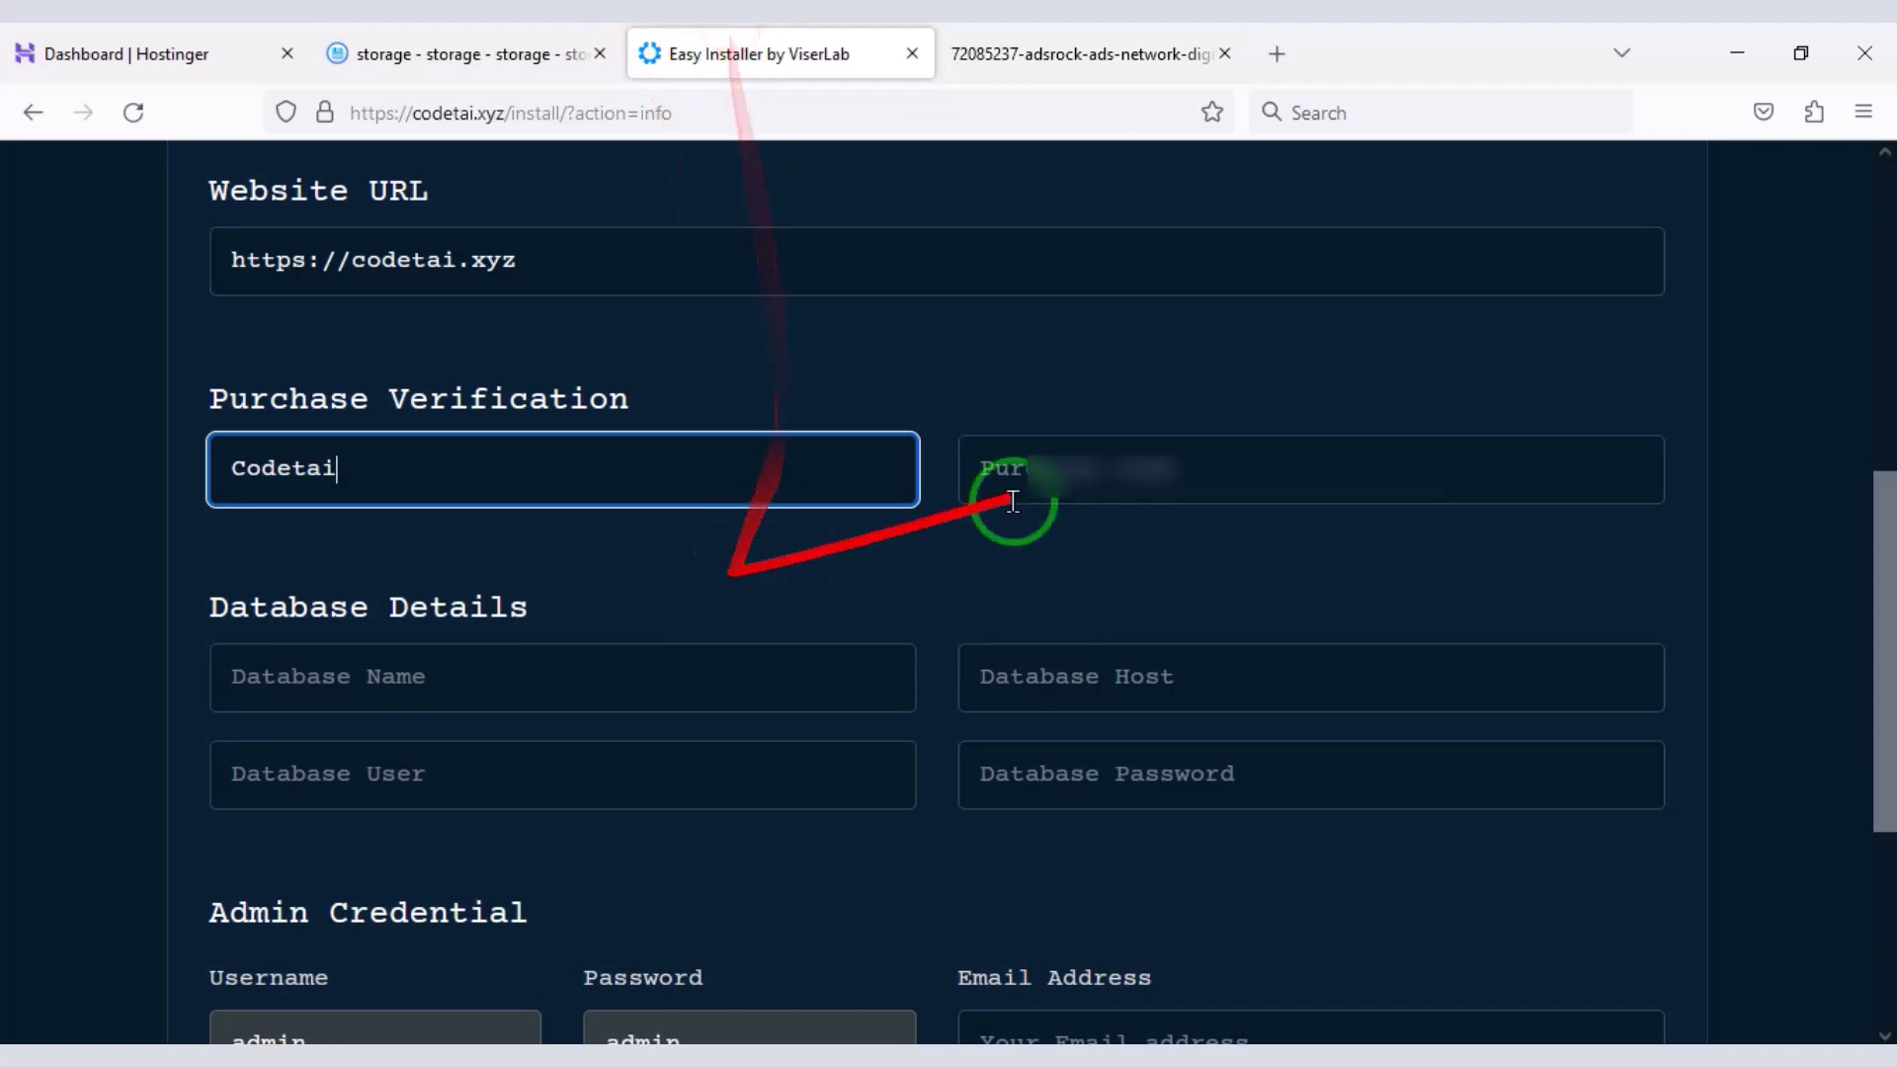
pyautogui.click(1084, 468)
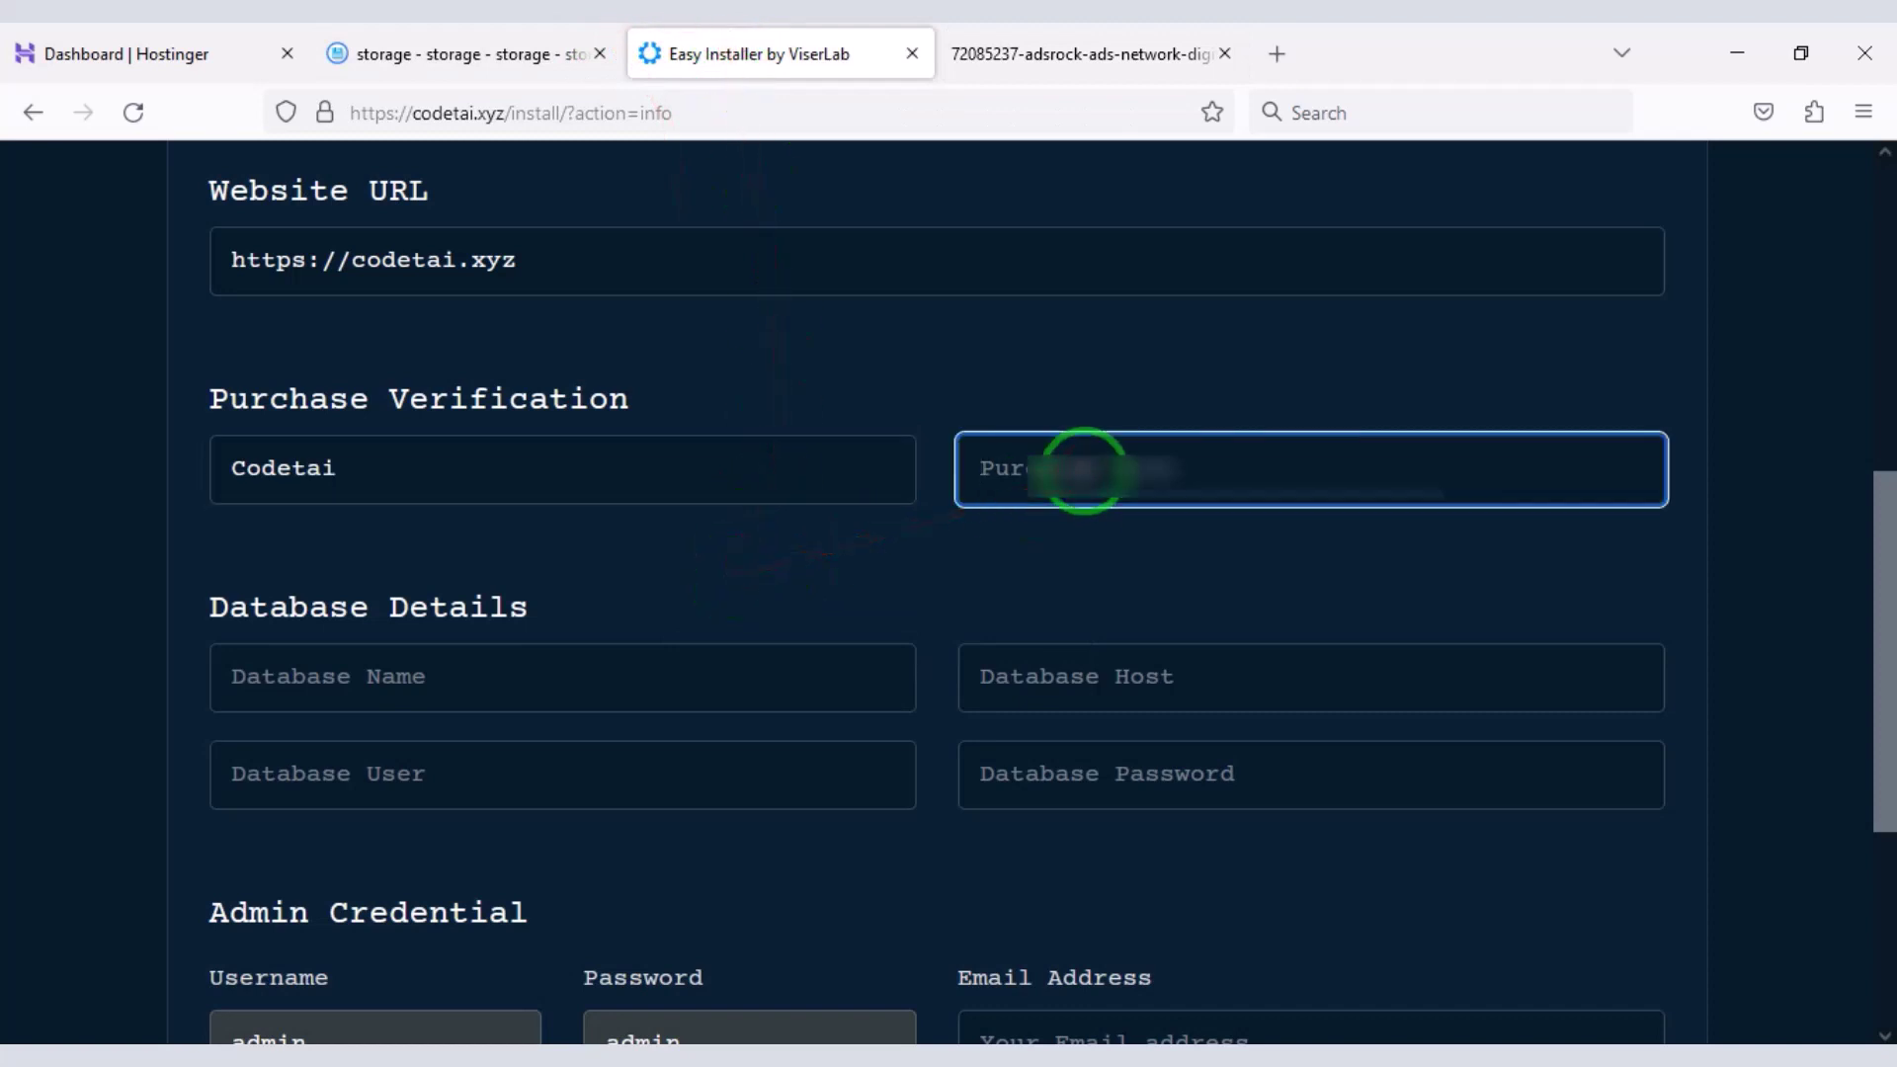
pyautogui.hotkey('ctrl', 'v')
pyautogui.scroll(-4, 203, 317)
pyautogui.moveTo(186, 198)
pyautogui.mouseDown()
pyautogui.moveTo(1414, 432)
pyautogui.moveTo(1673, 454)
pyautogui.mouseUp()
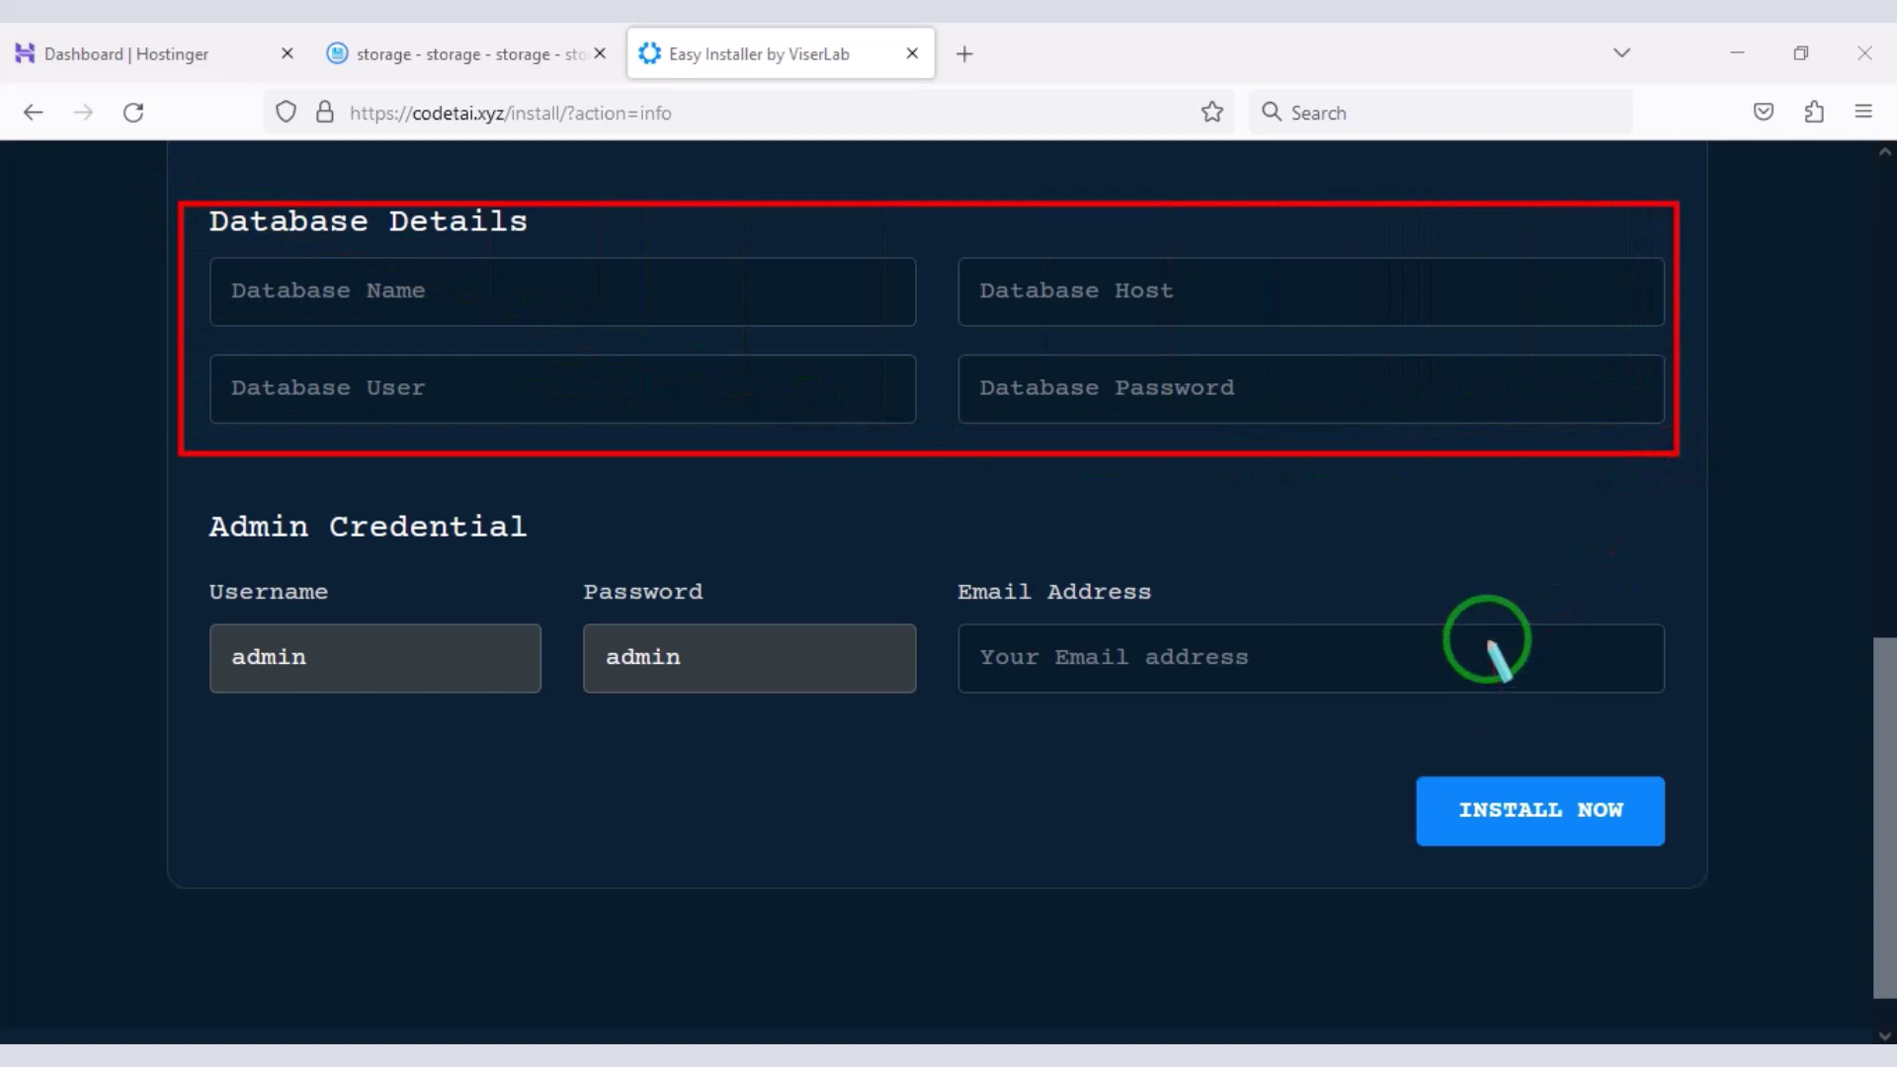
# - Go to Databases > Management in the Hostinger hPanel
pyautogui.click(132, 49)
pyautogui.scroll(-3, 169, 592)
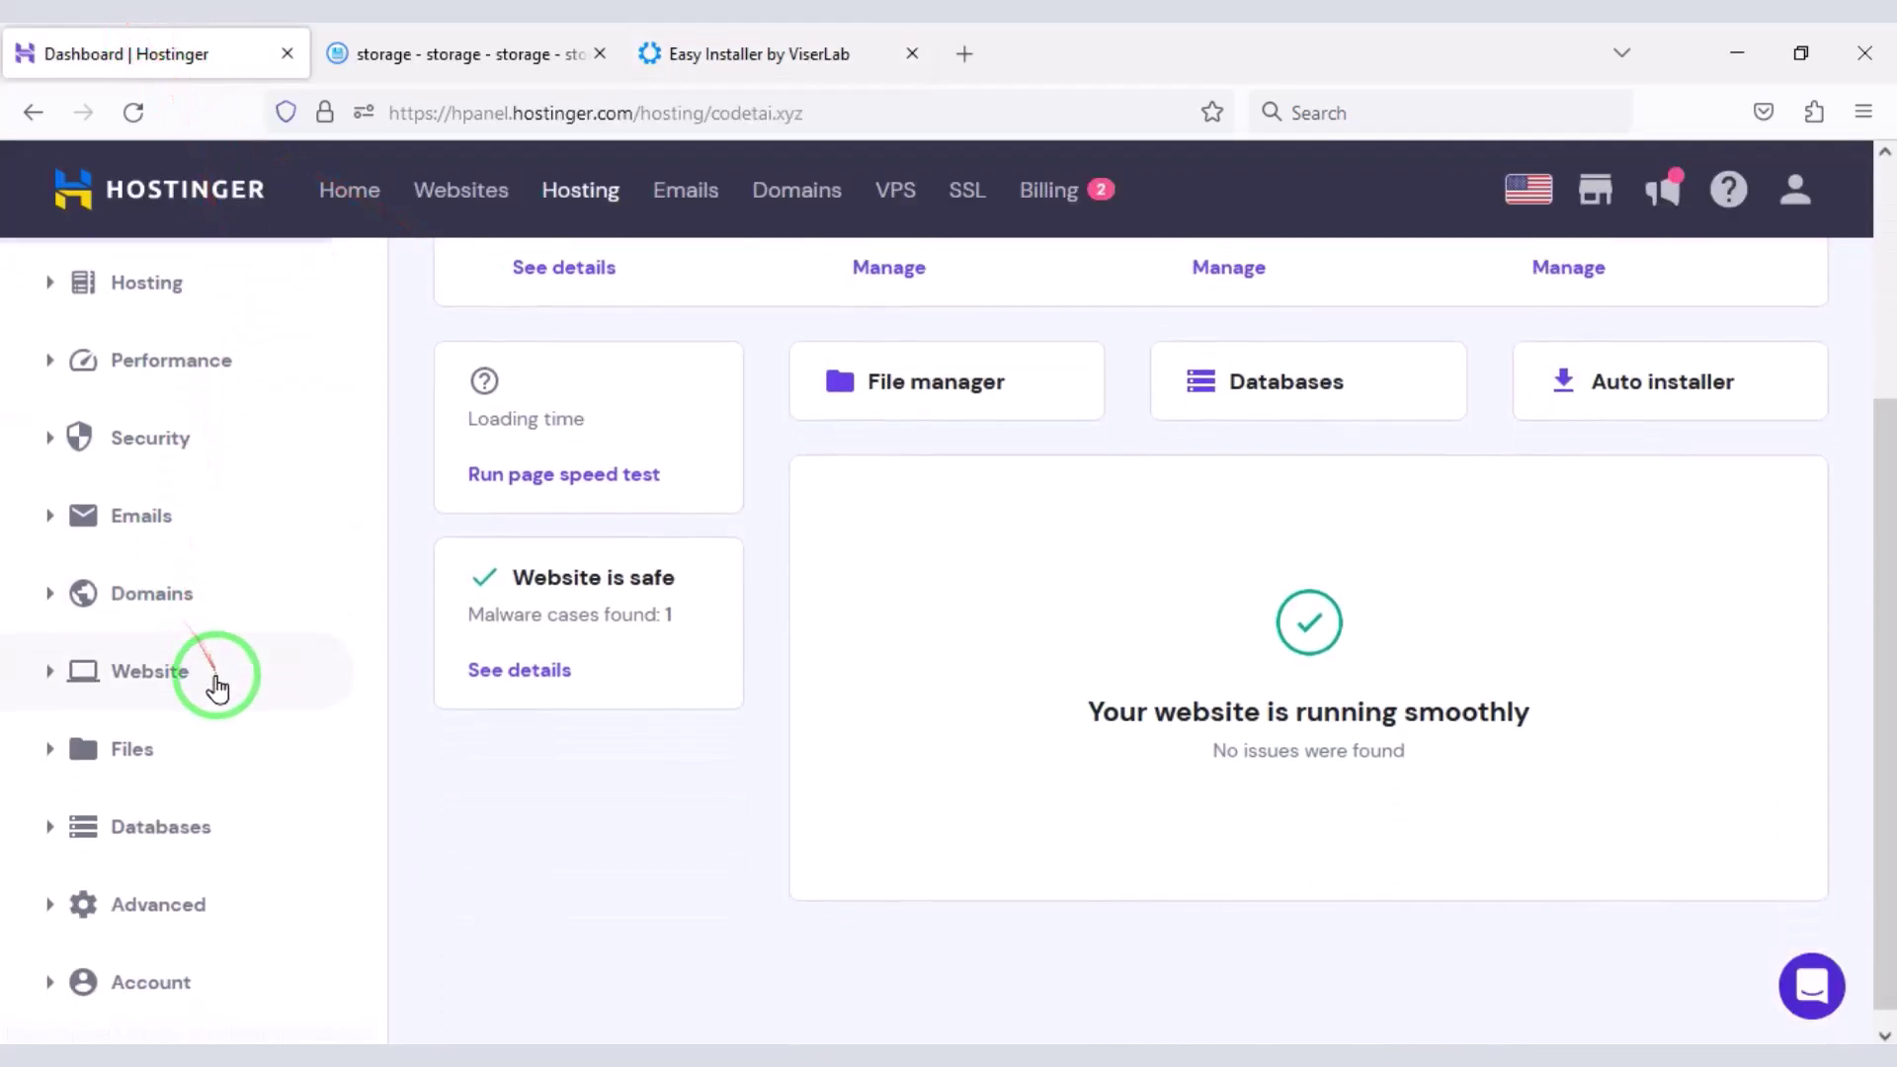
pyautogui.click(183, 826)
pyautogui.scroll(-2, 158, 806)
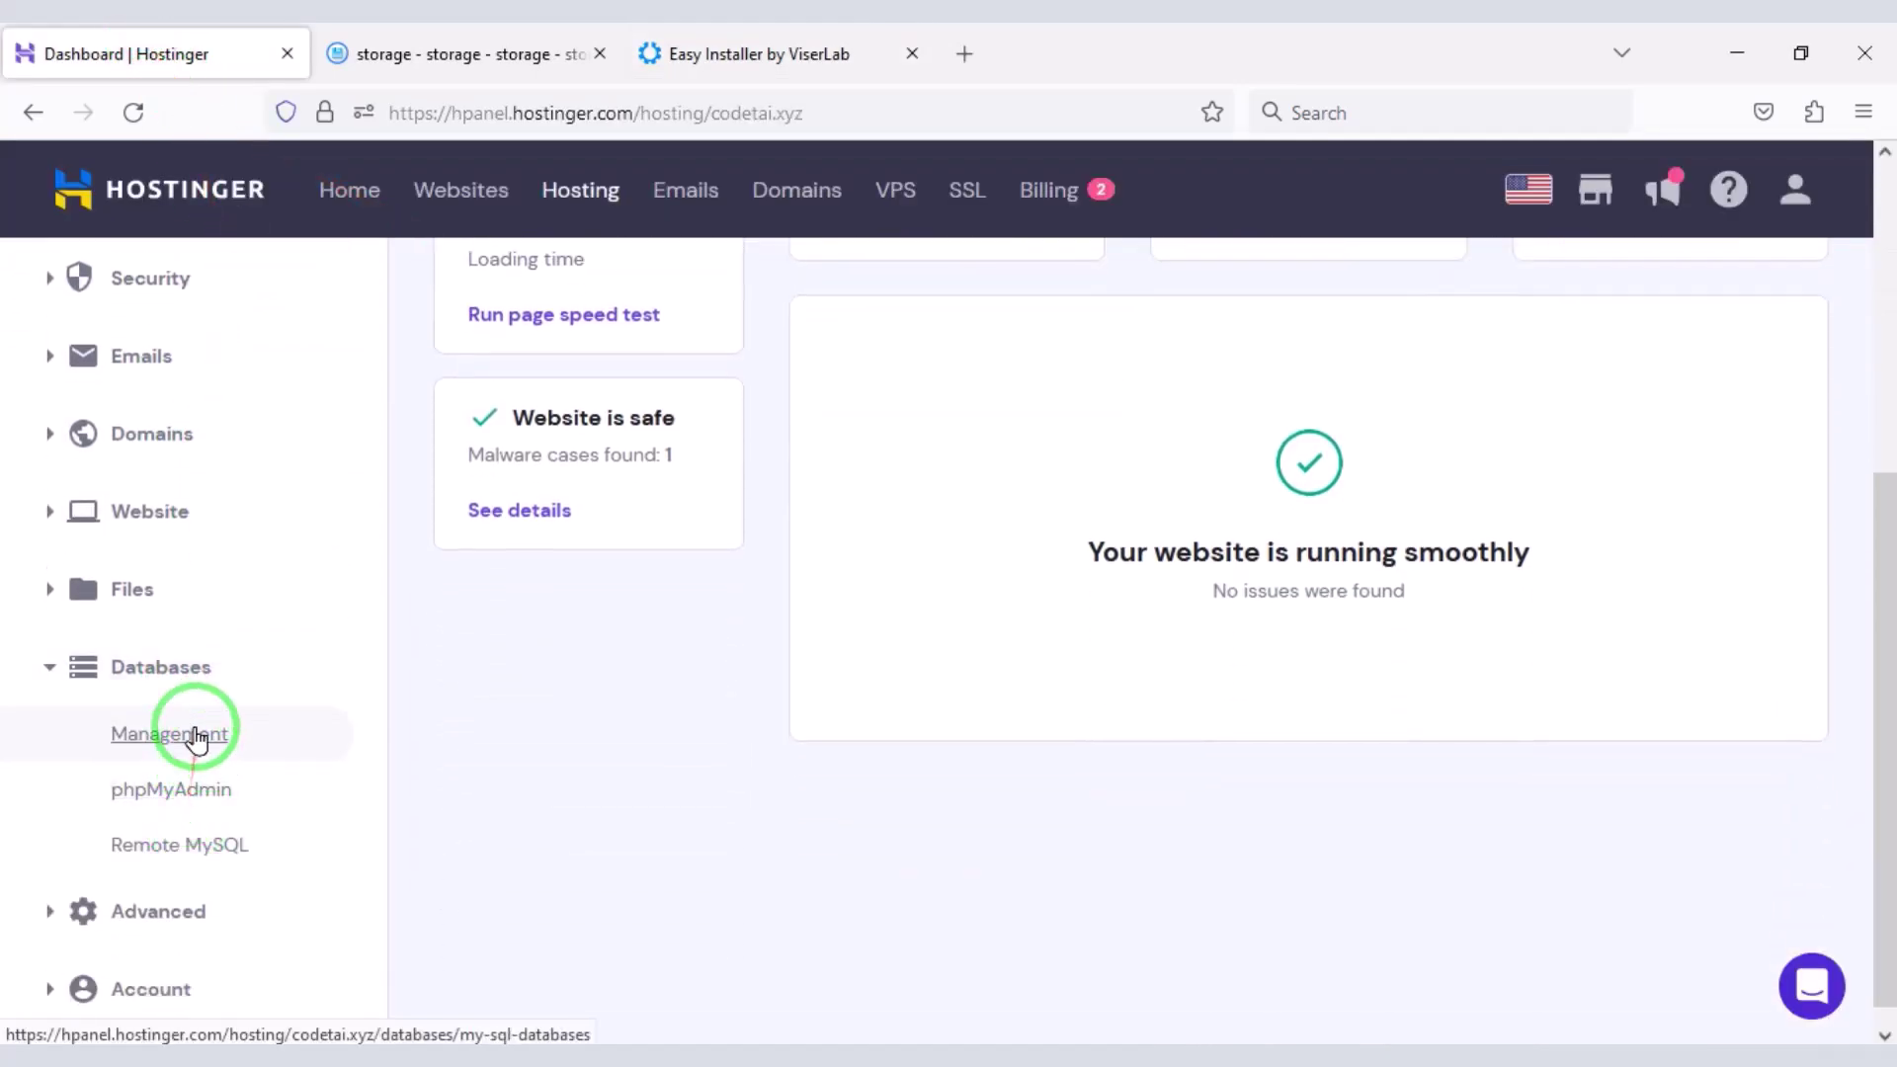
pyautogui.click(197, 737)
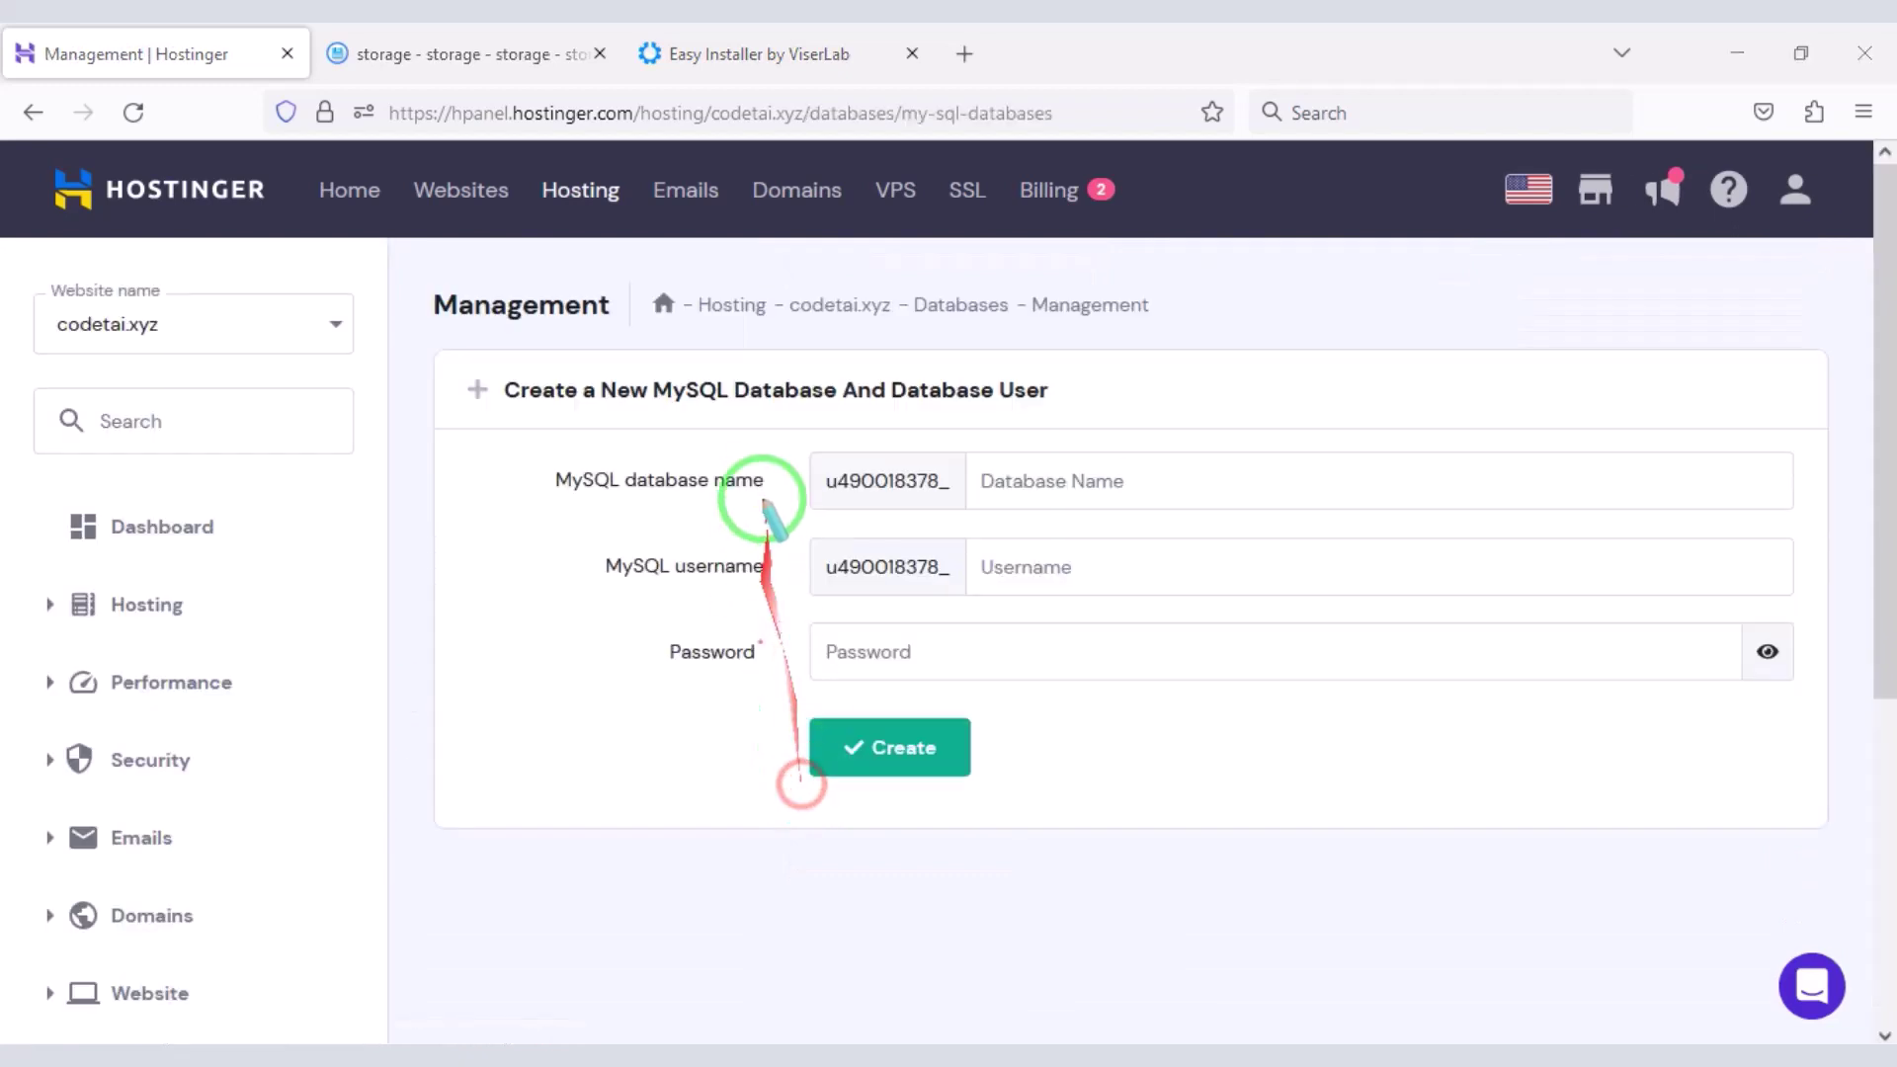
pyautogui.moveTo(787, 446); pyautogui.dragTo(1813, 703)
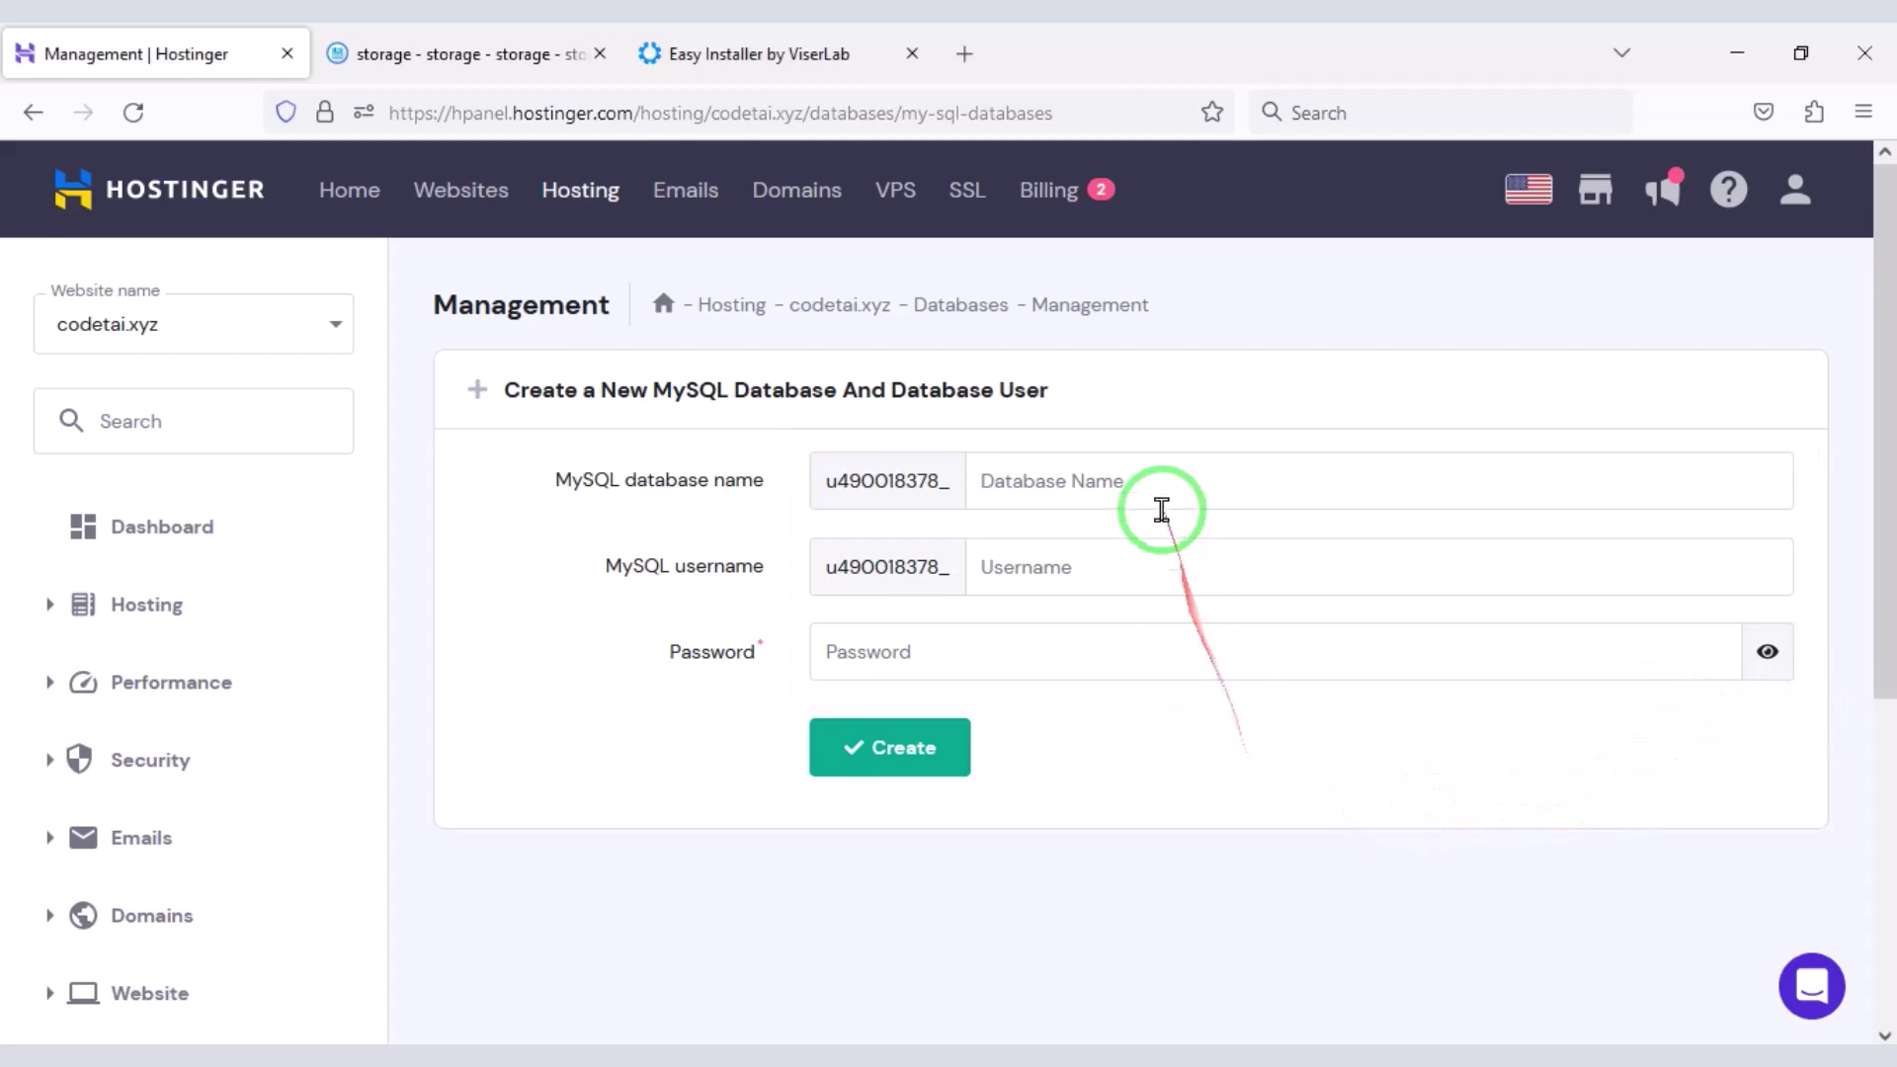
# - Enter MySQL user codetaiuser, then generate a random database password and copy it
pyautogui.click(1201, 583)
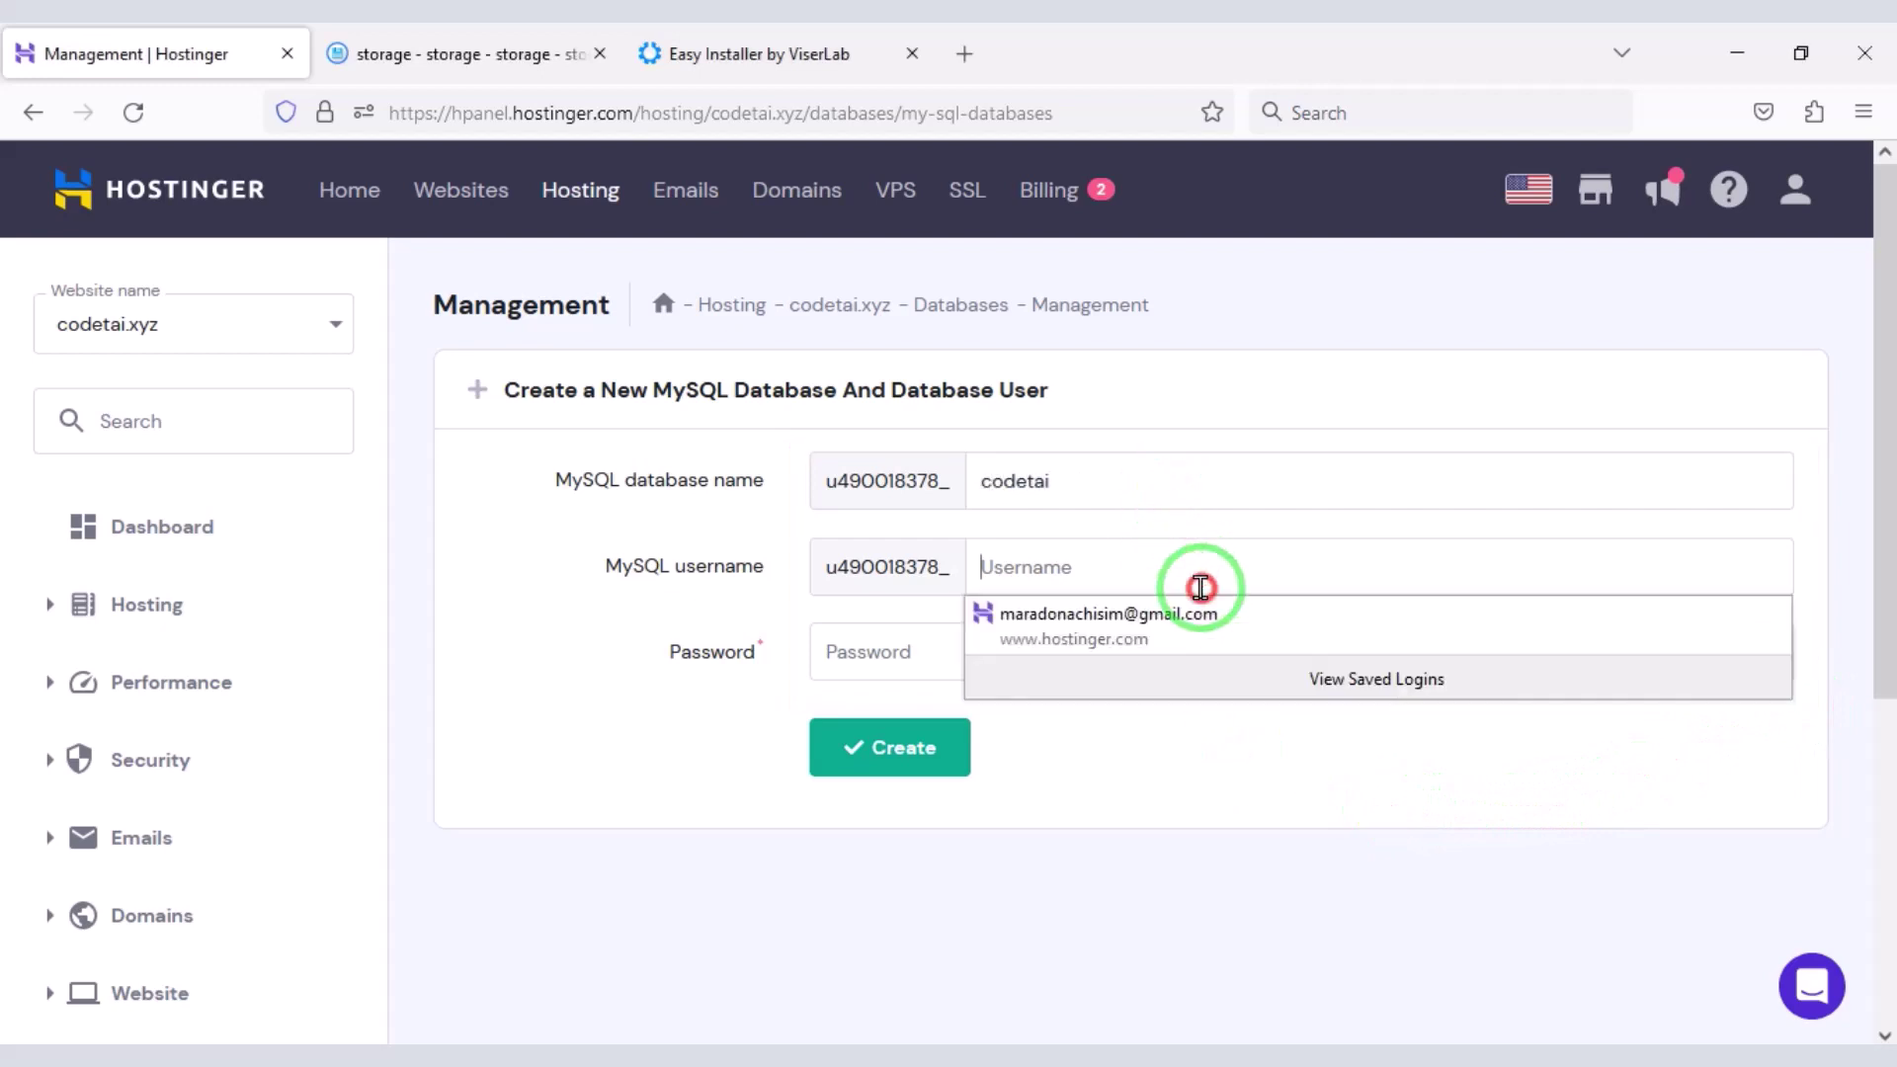
pyautogui.write('codet')
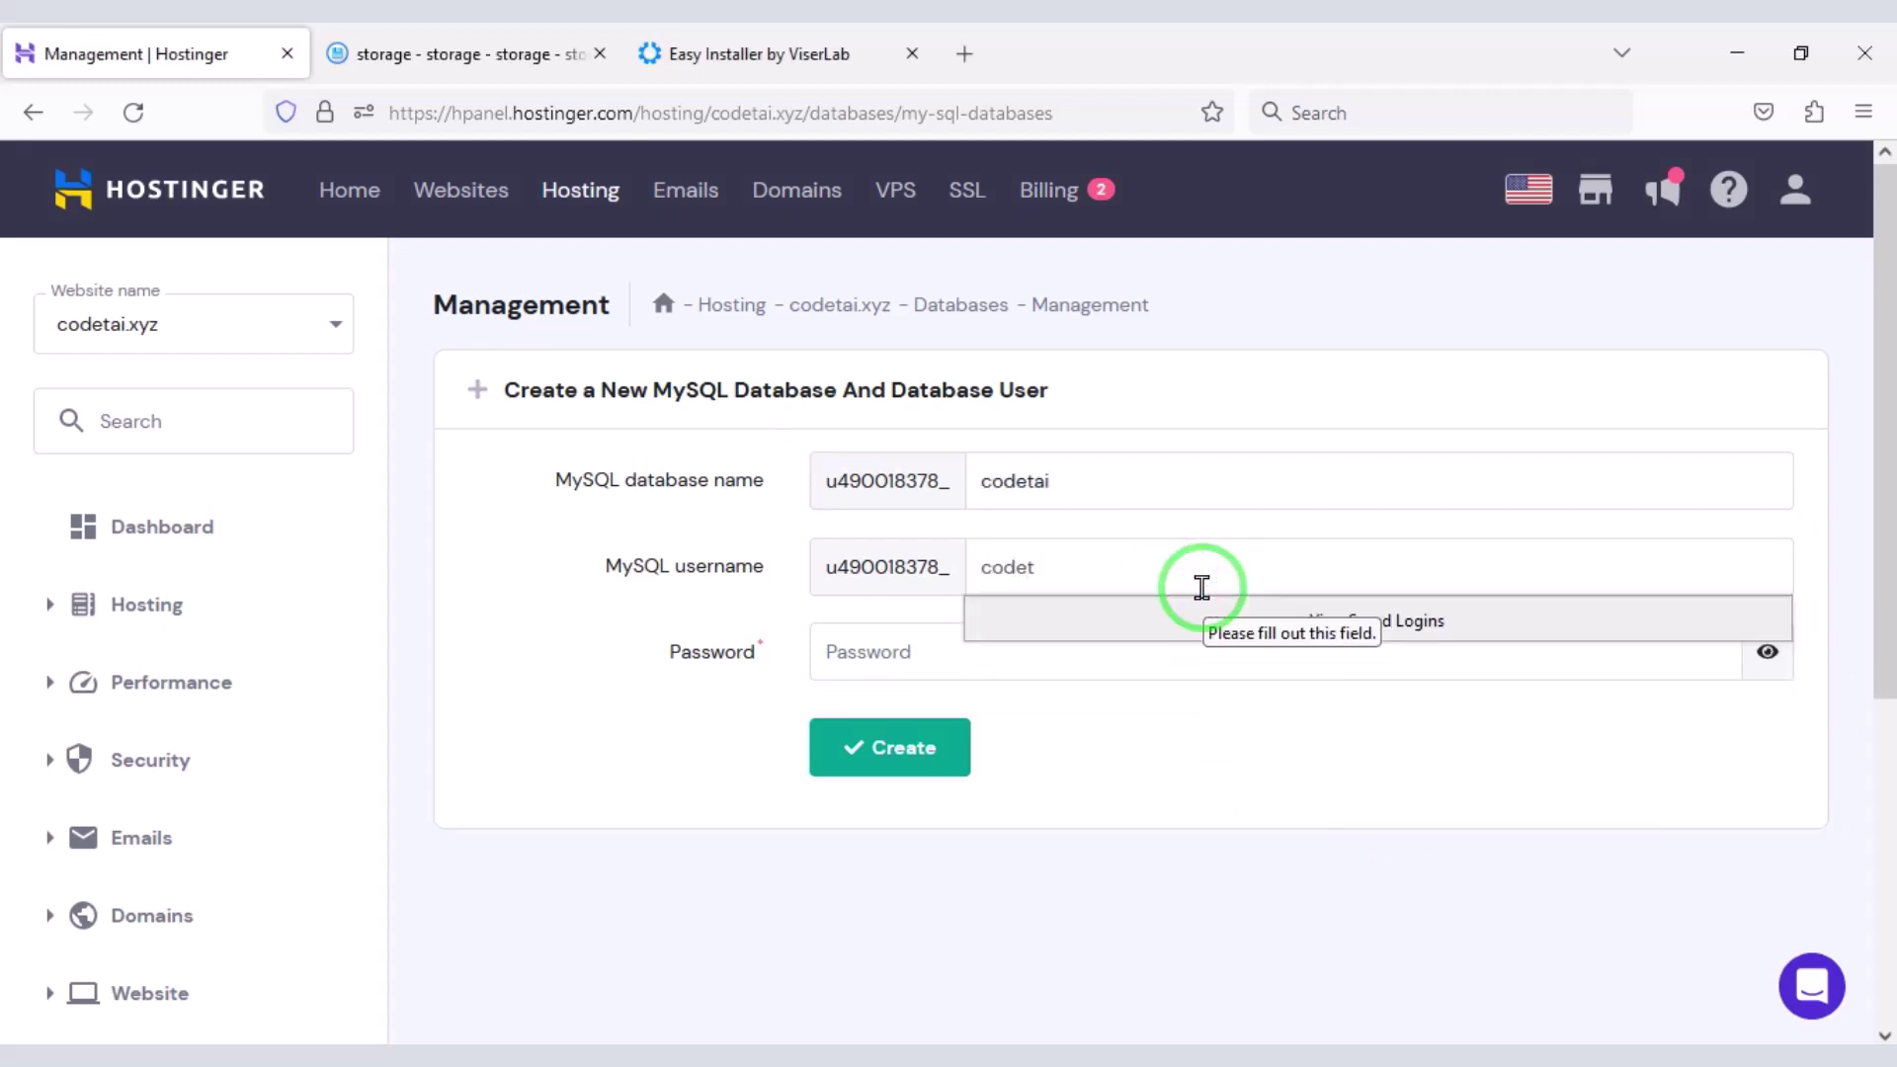
pyautogui.write('aiuser')
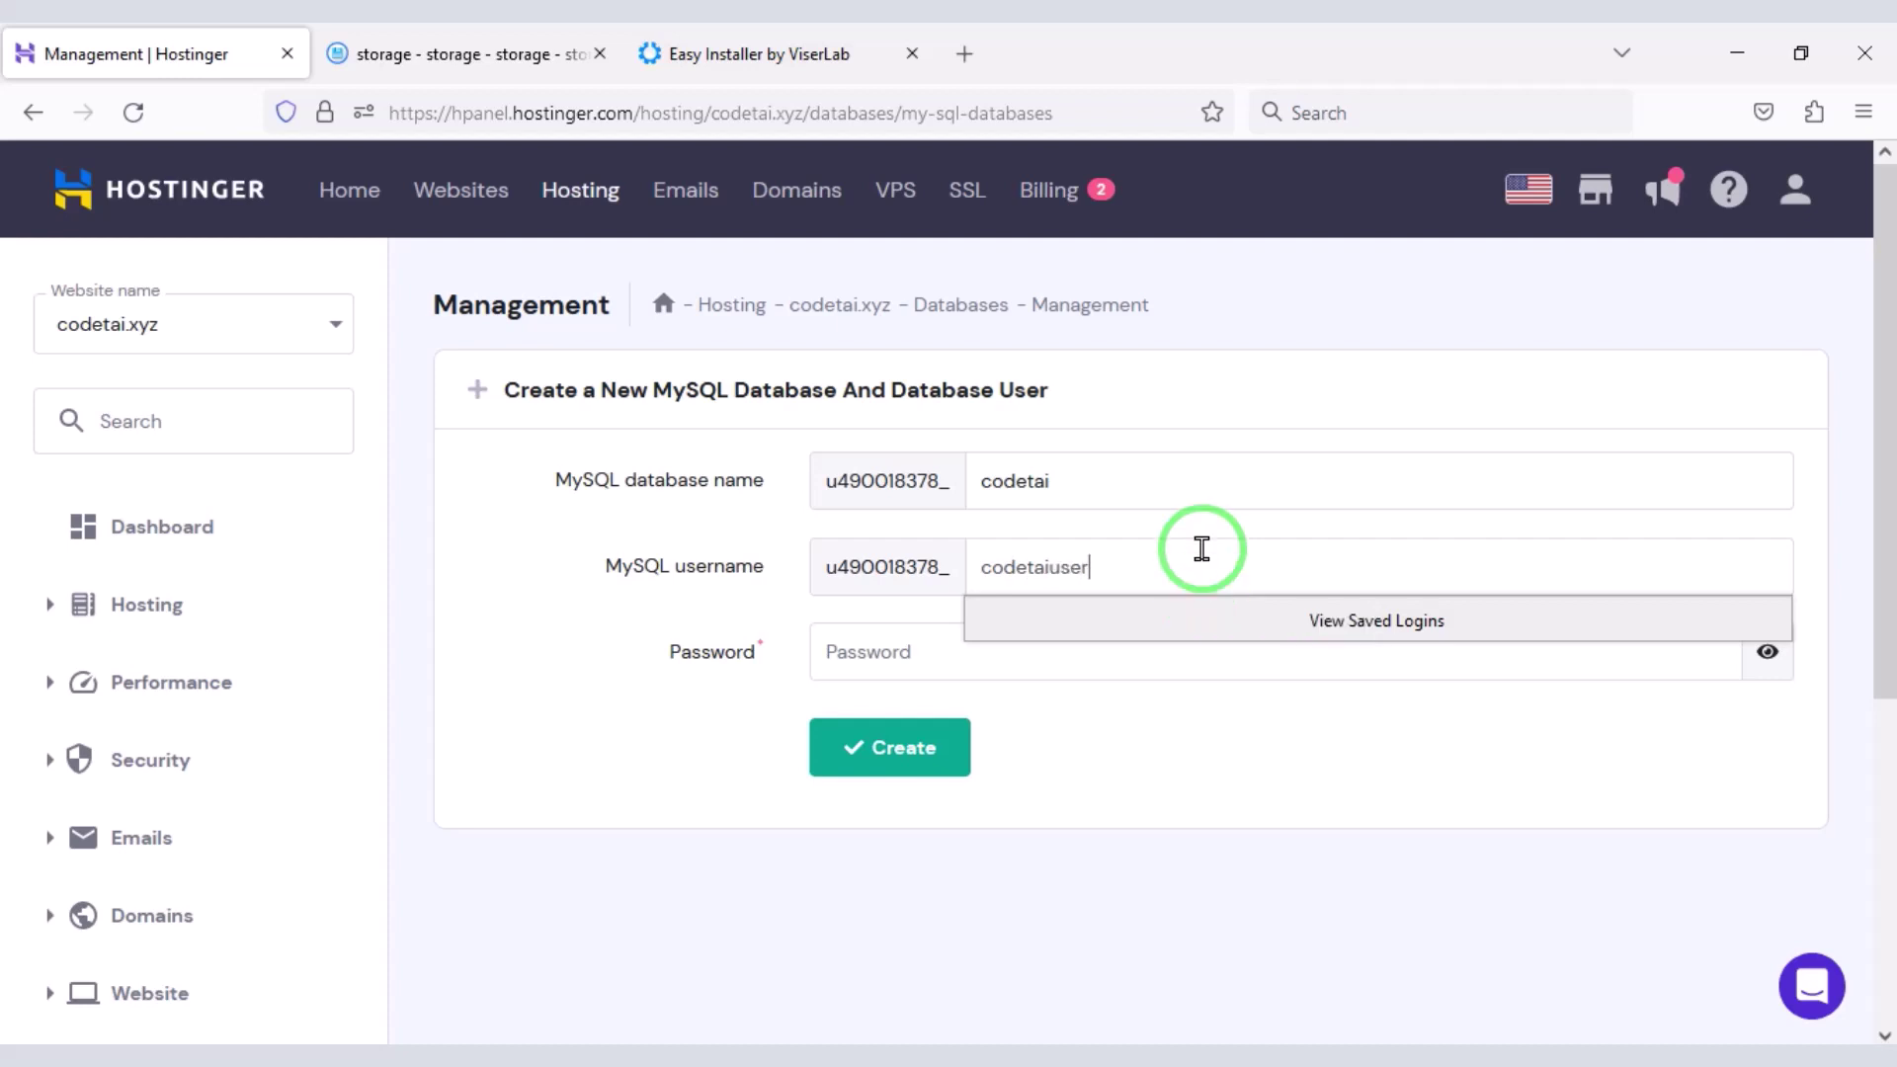
pyautogui.click(1643, 664)
pyautogui.click(1703, 652)
pyautogui.tripleClick(880, 651)
pyautogui.rightClick(855, 650)
pyautogui.click(920, 259)
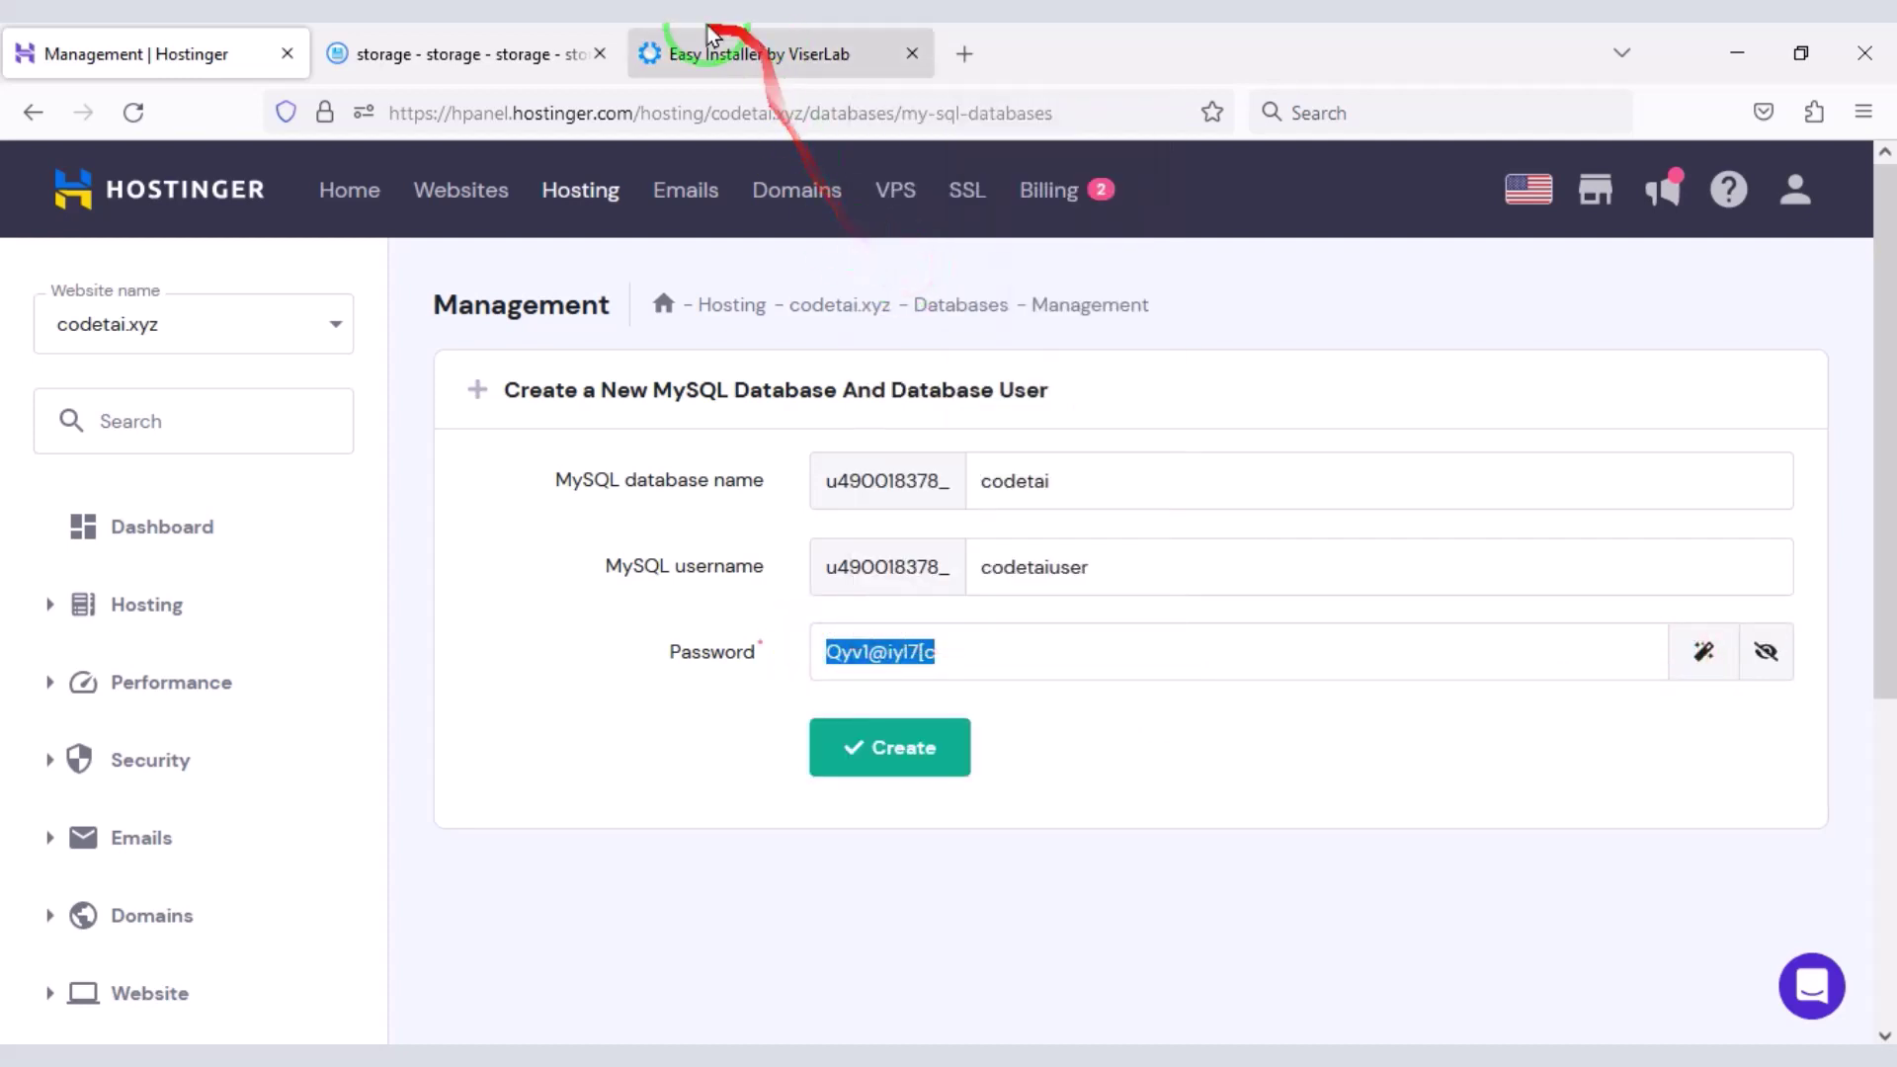
# - Paste the generated password into the installer, then create the codetai database and user
pyautogui.click(704, 58)
pyautogui.click(1063, 386)
pyautogui.hotkey('ctrl', 'v')
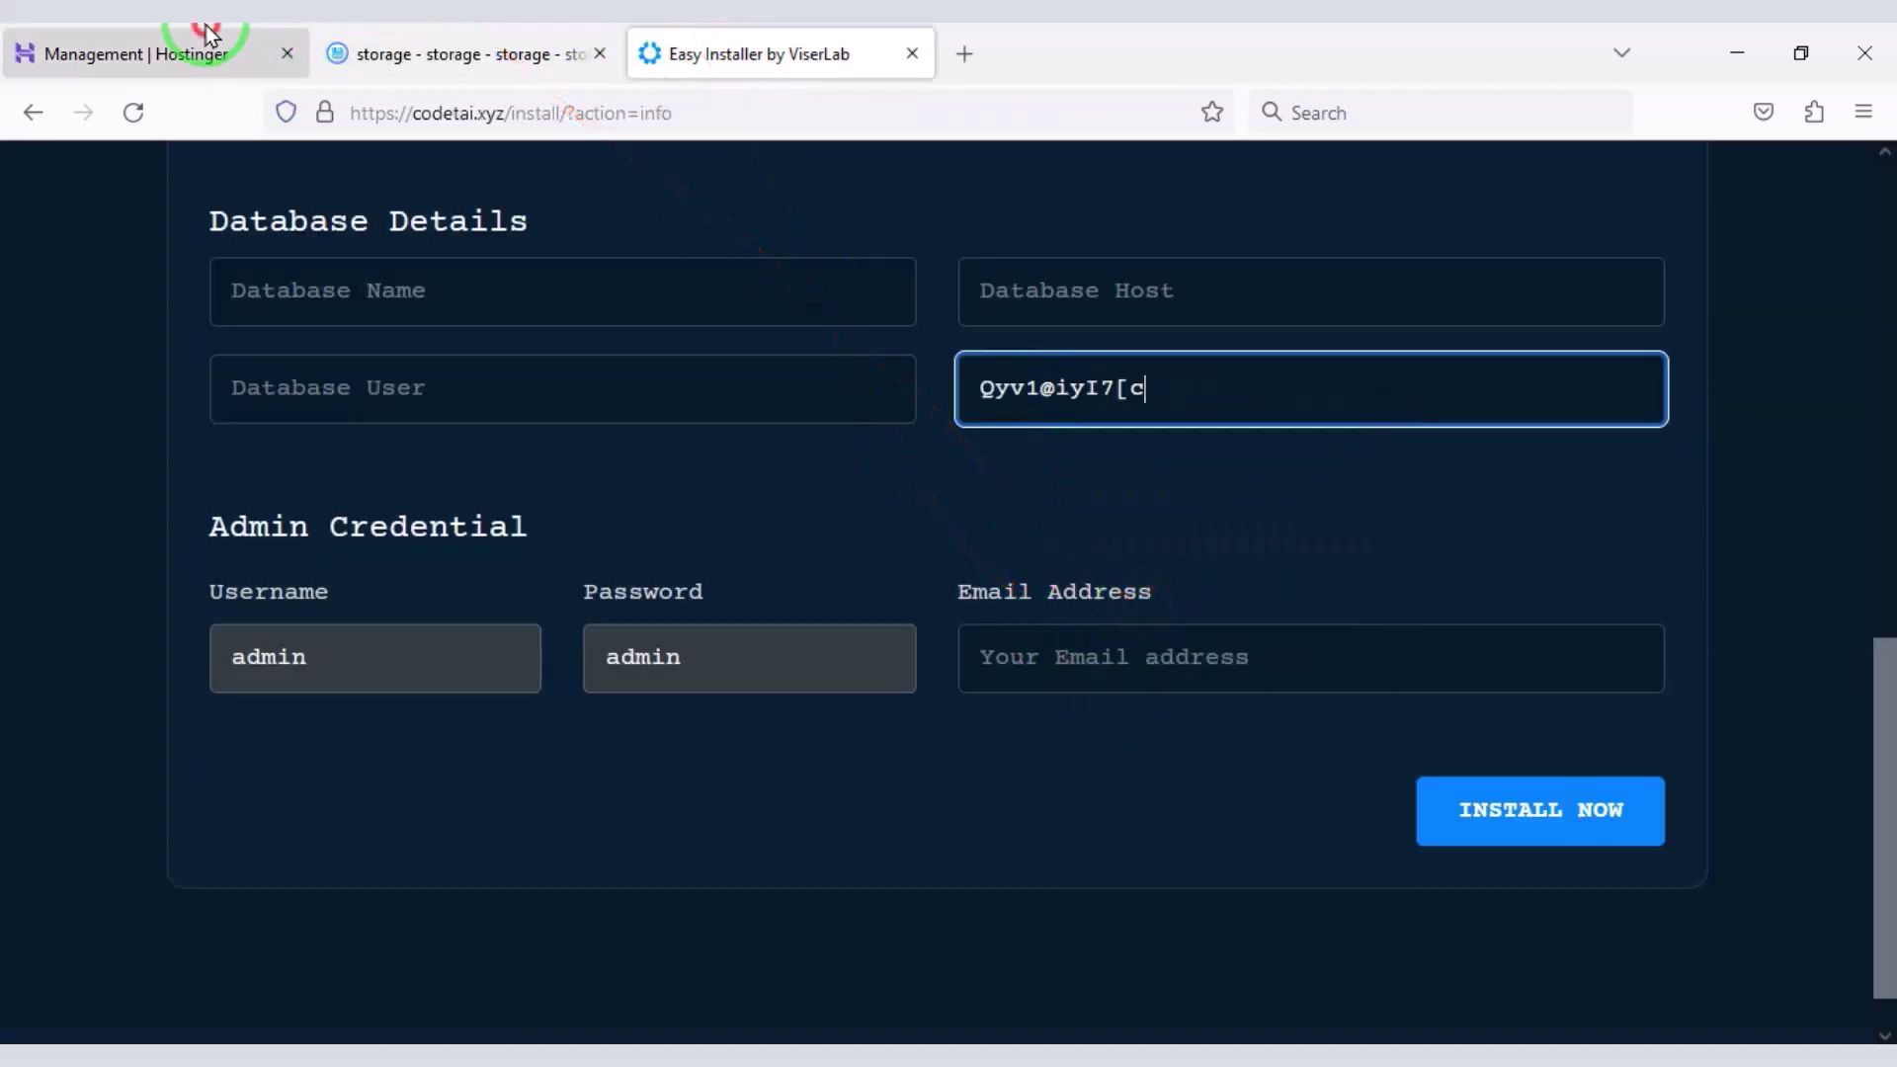
pyautogui.click(198, 50)
pyautogui.click(900, 748)
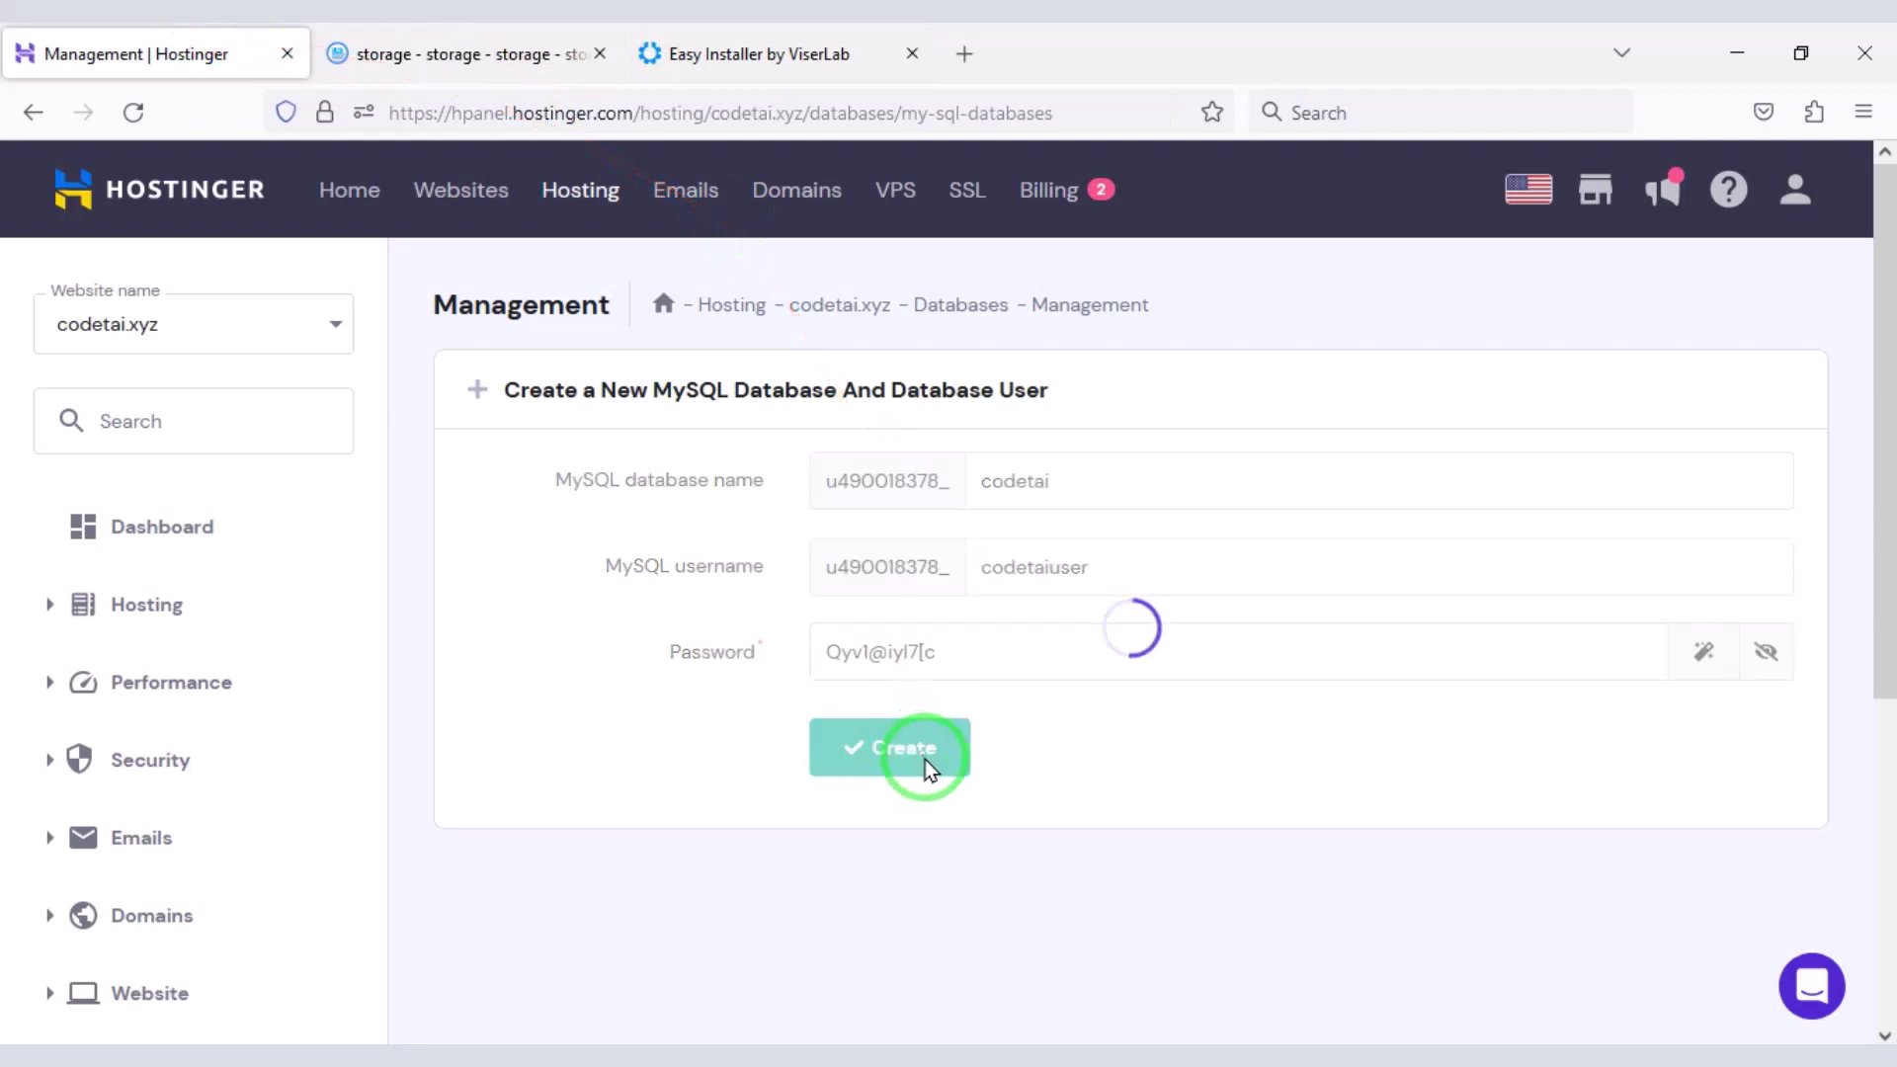
pyautogui.scroll(-2, 924, 756)
pyautogui.scroll(-4, 928, 761)
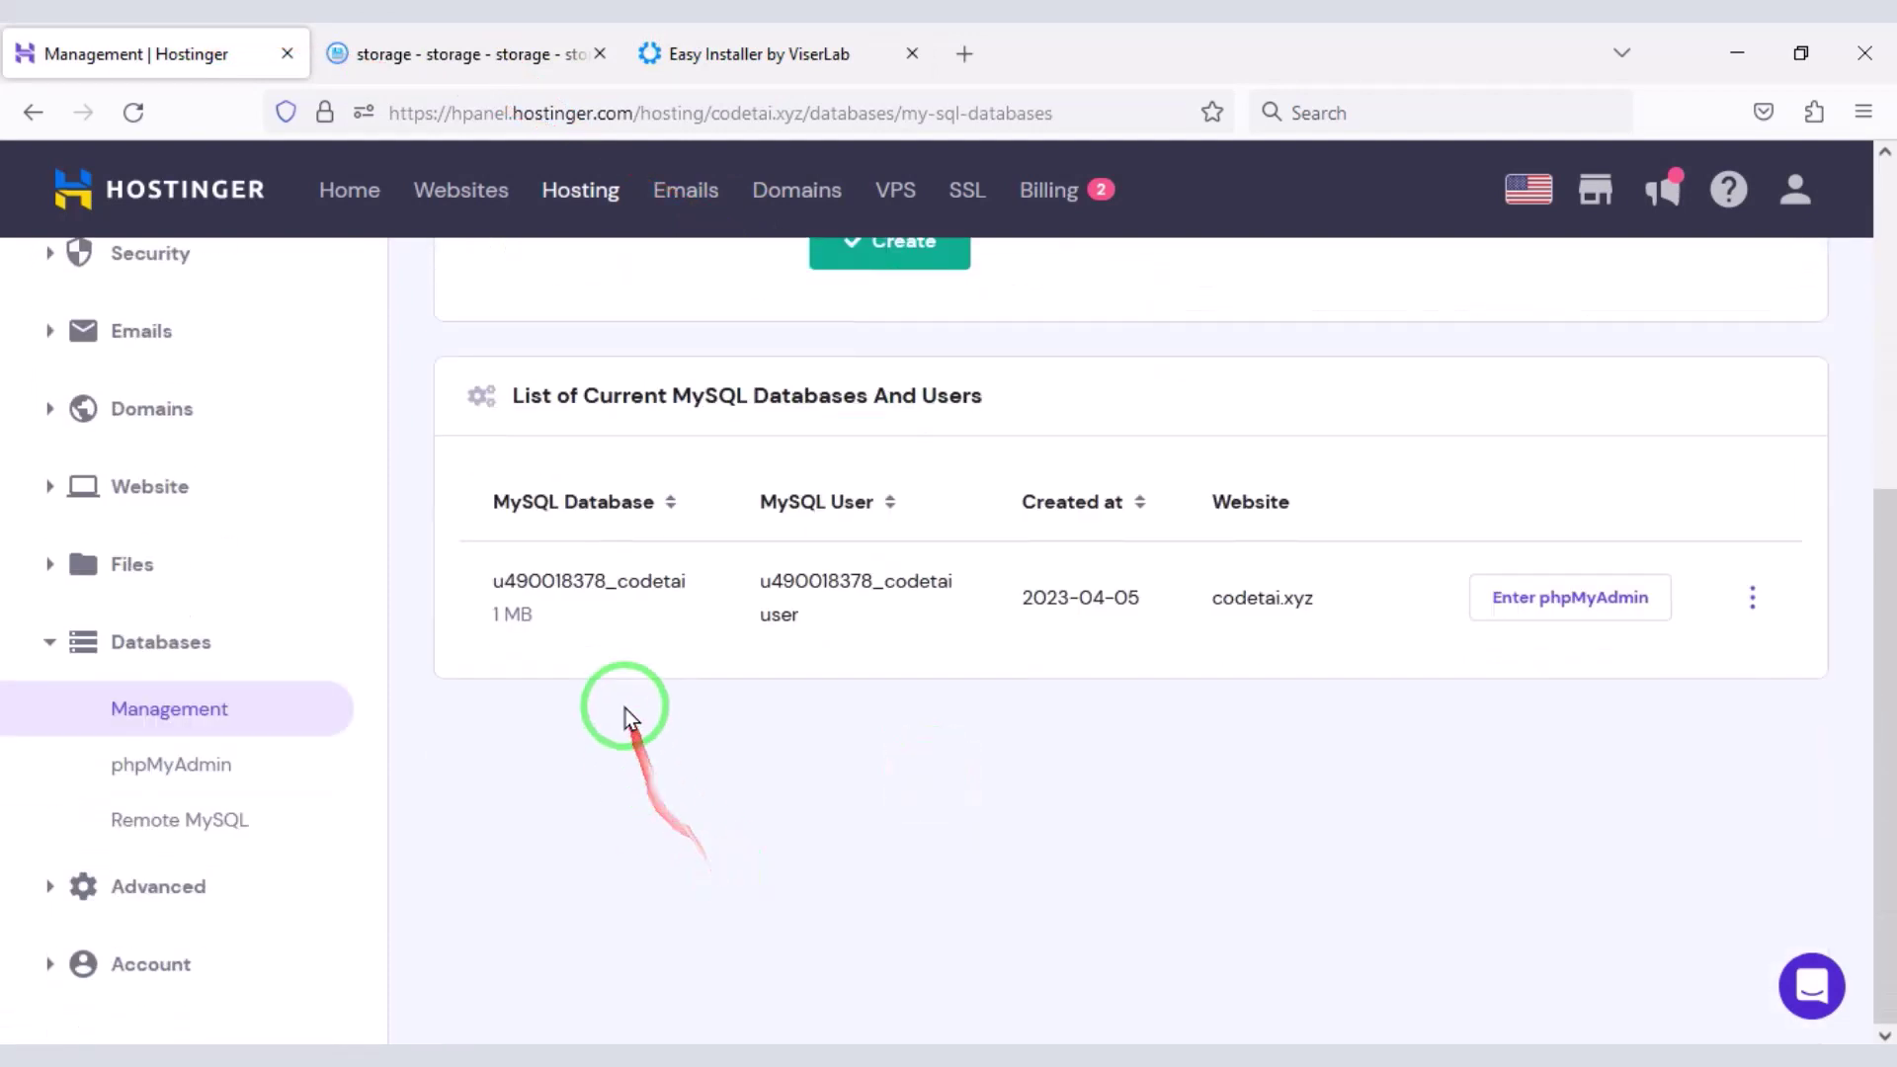
pyautogui.doubleClick(489, 582)
# - Copy the new database name and MySQL user from hPanel into the installer's database fields
pyautogui.hotkey('ctrl', 'c')
pyautogui.click(751, 54)
pyautogui.click(549, 296)
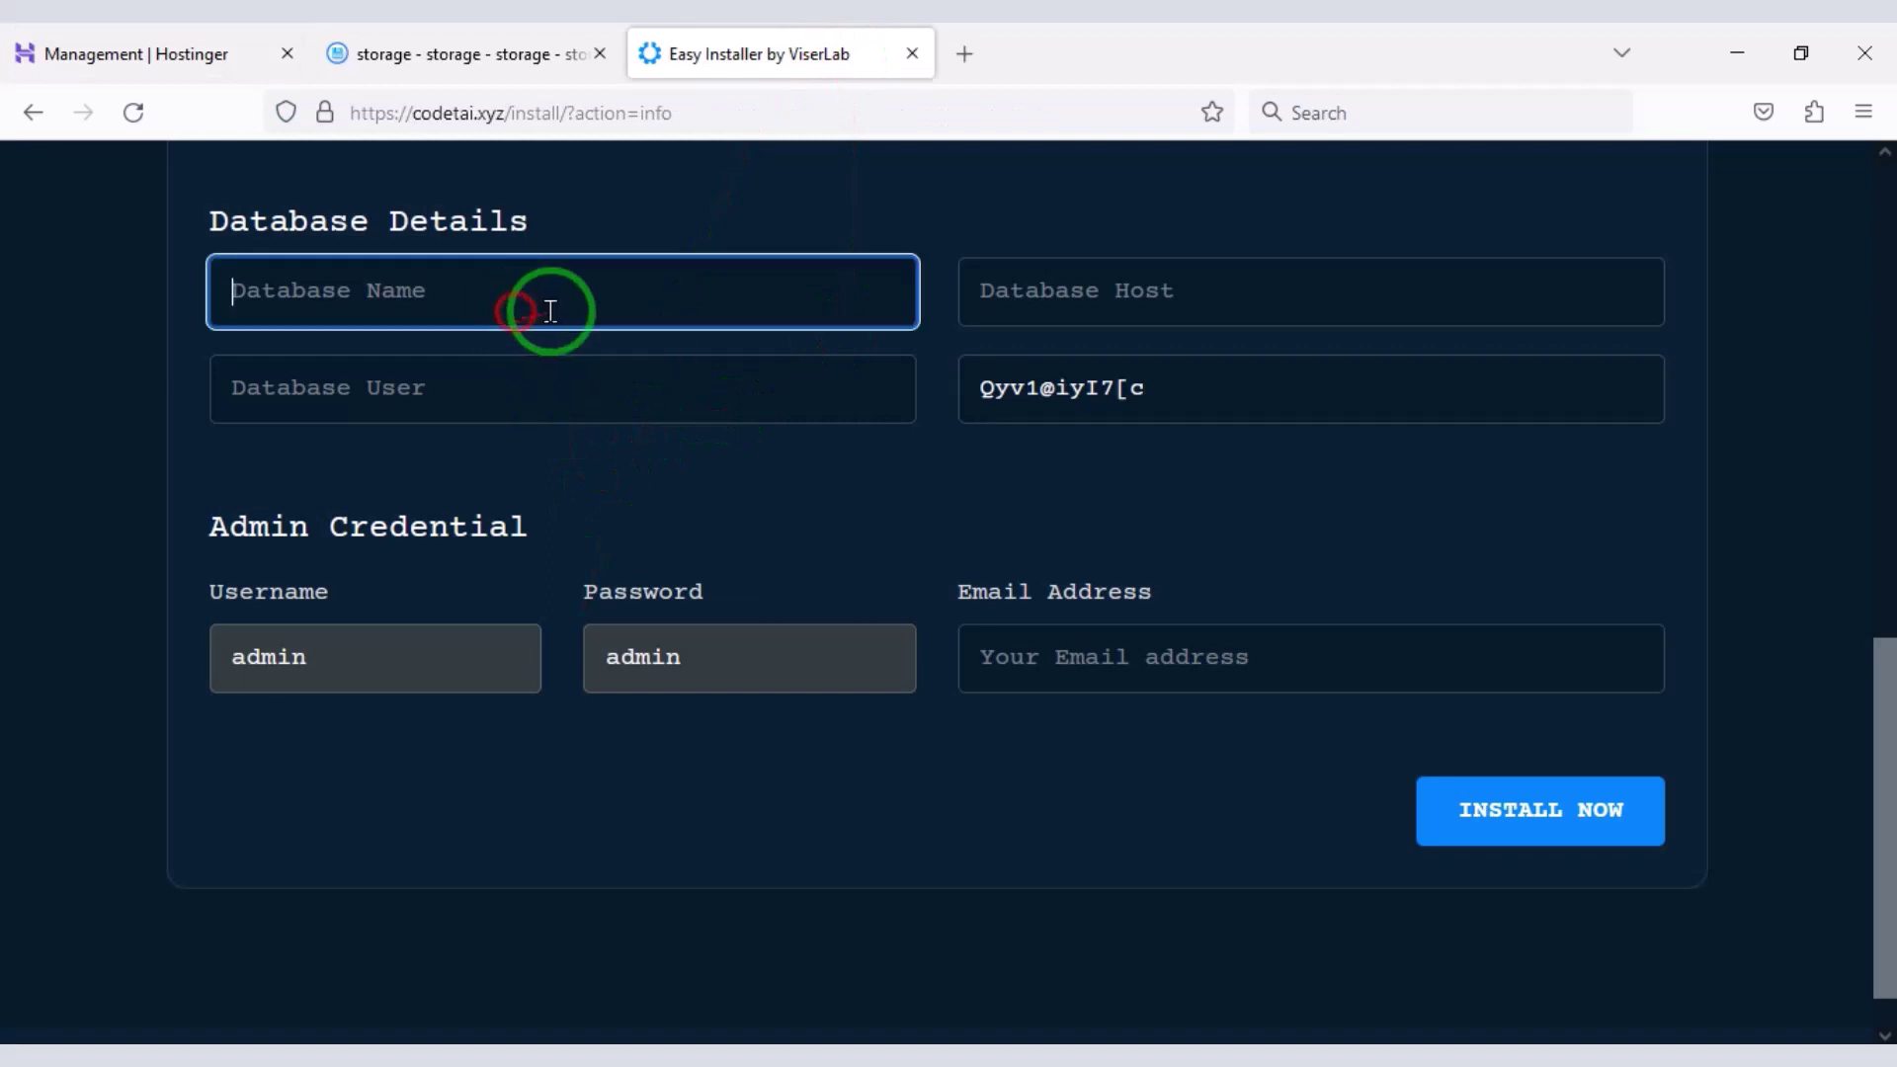
pyautogui.hotkey('ctrl', 'v')
pyautogui.click(329, 40)
pyautogui.doubleClick(830, 623)
pyautogui.rightClick(781, 605)
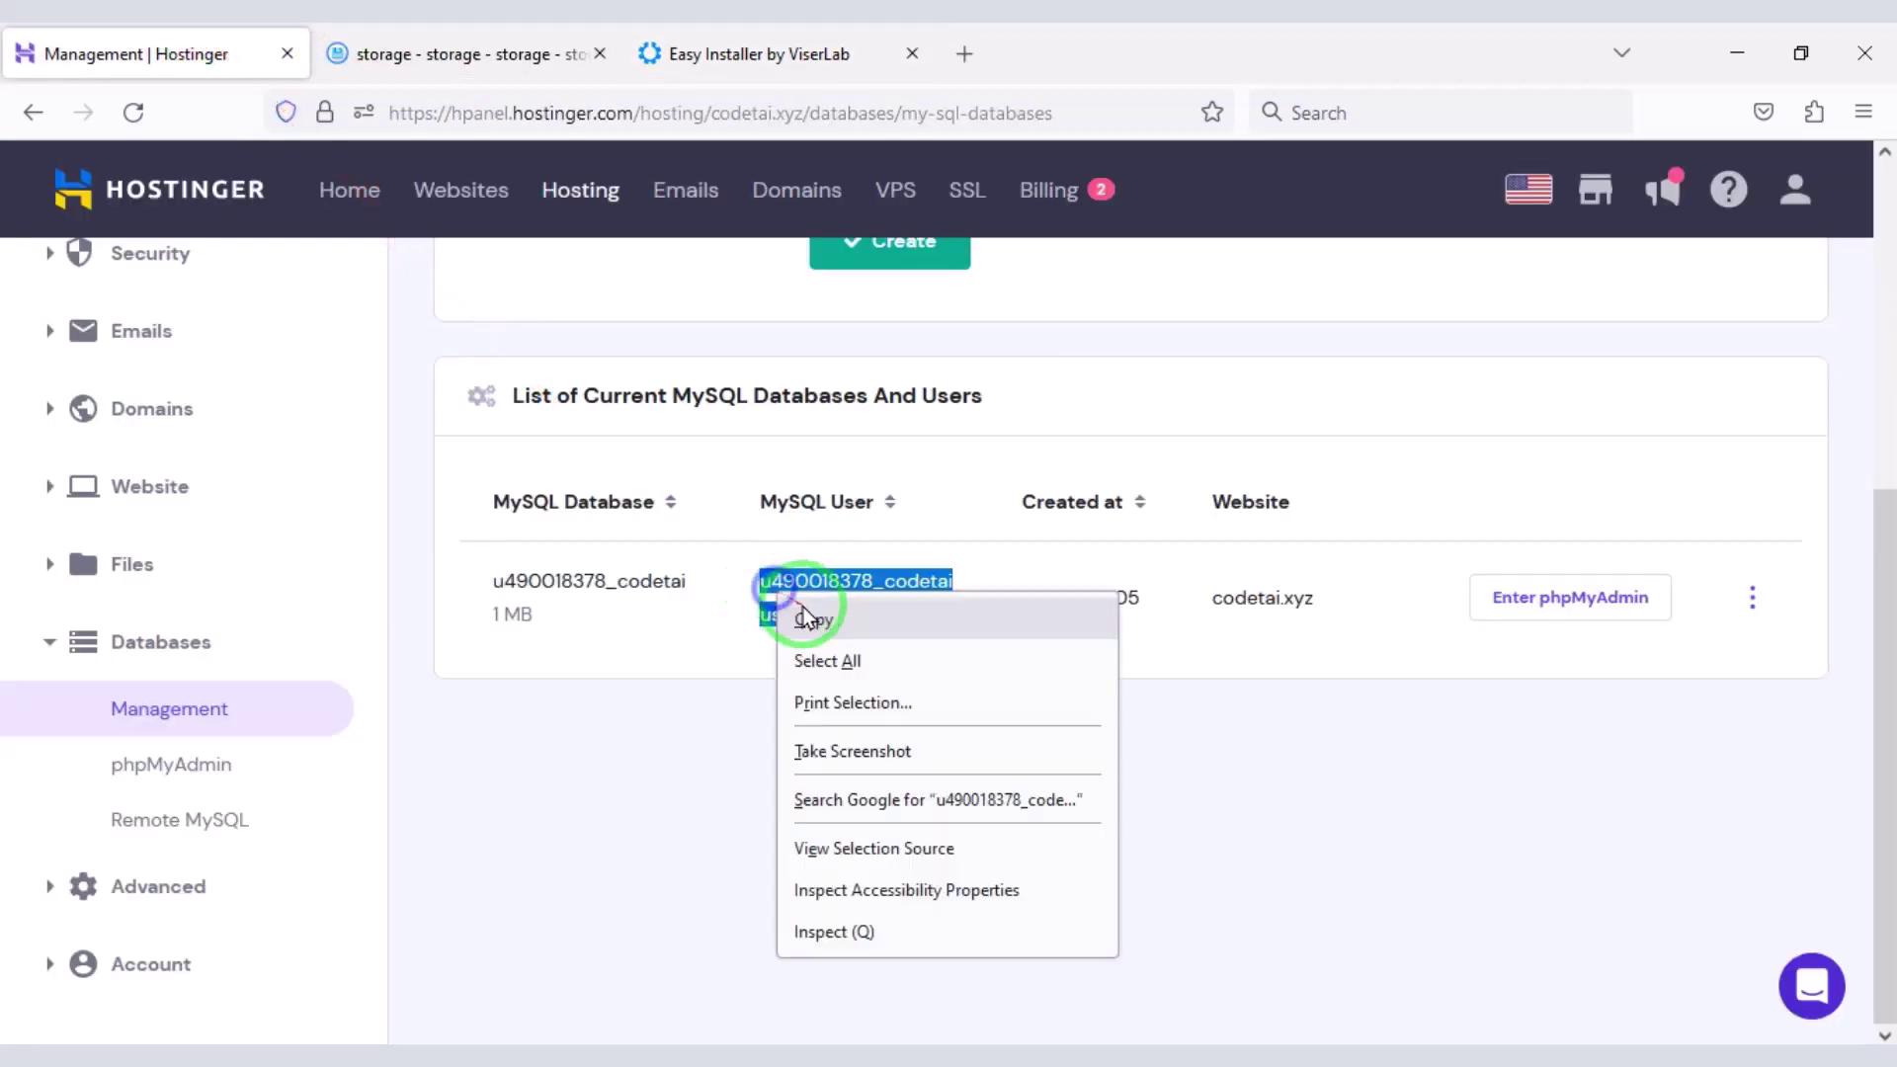
pyautogui.click(796, 619)
pyautogui.click(644, 51)
pyautogui.click(753, 369)
pyautogui.hotkey('ctrl', 'v')
# - Set the database host to localhost, fill in the admin's e-mail, and start the installation
pyautogui.click(1064, 276)
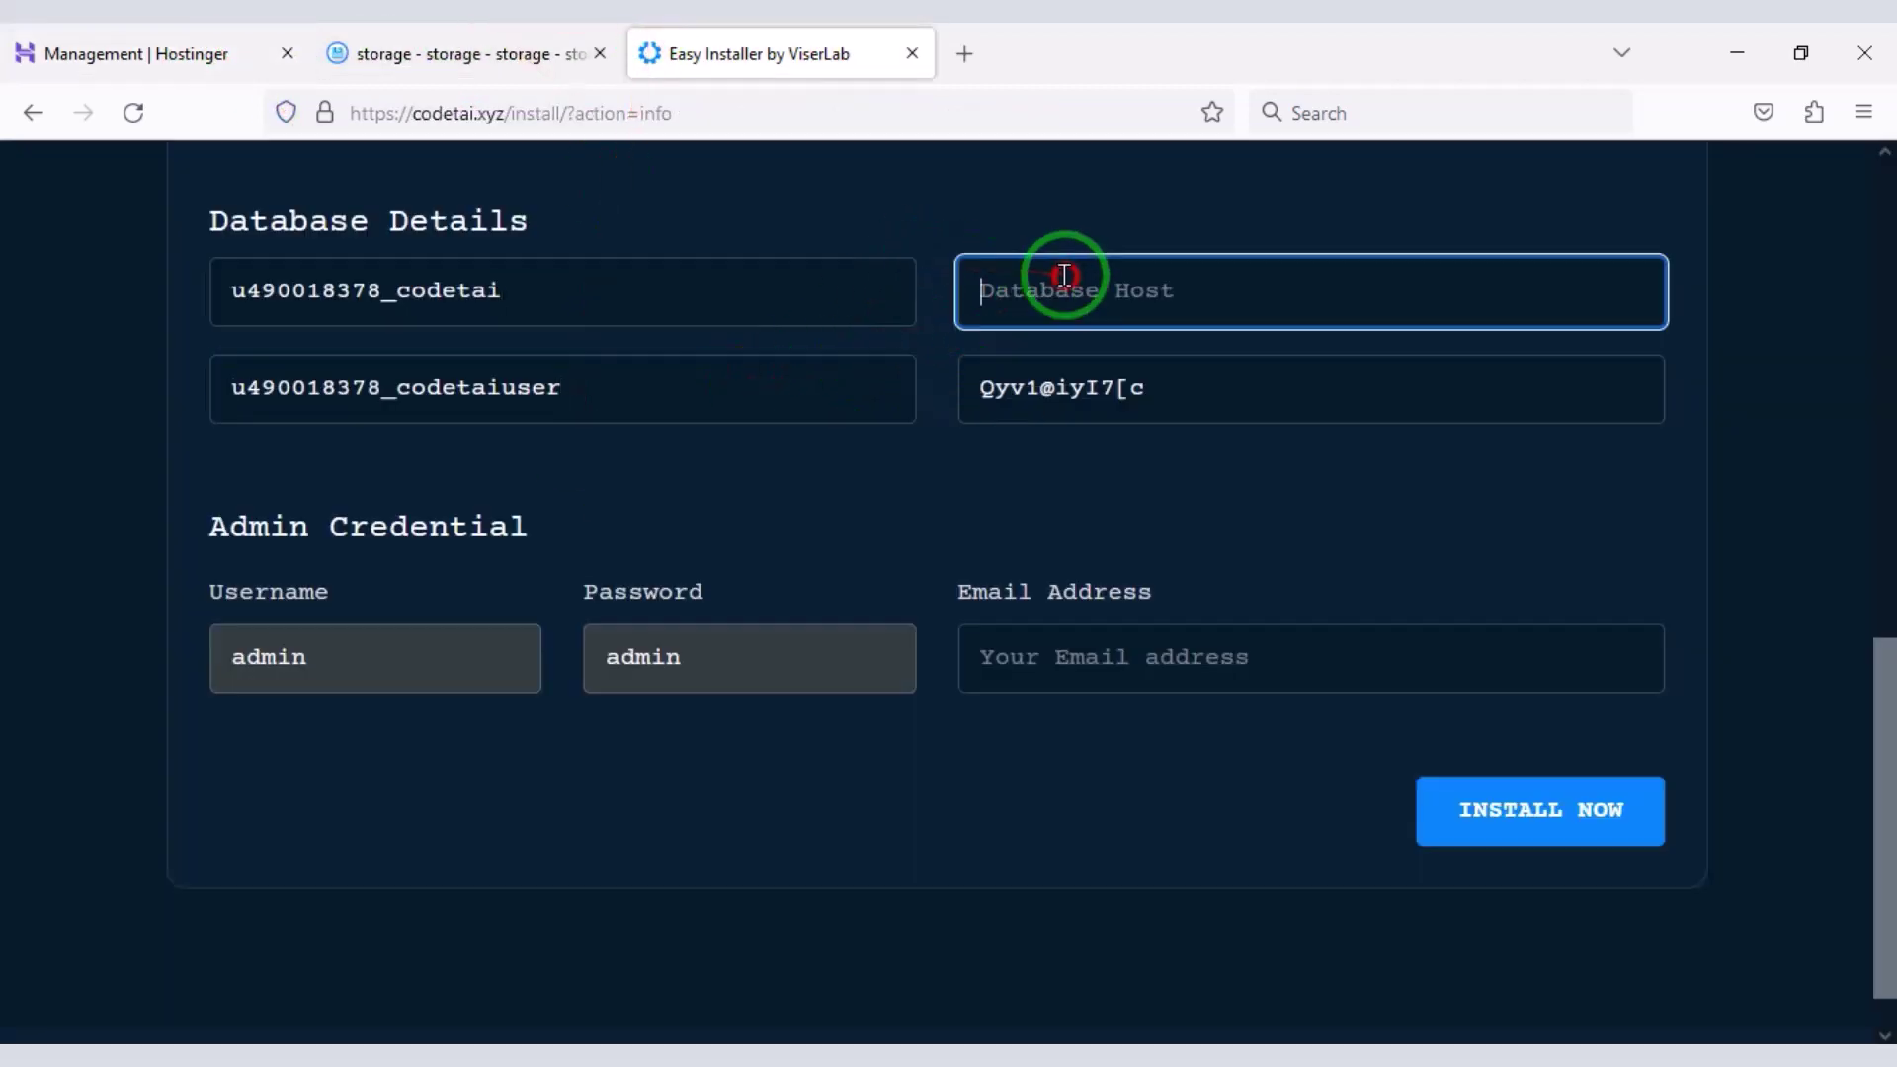
pyautogui.write('loc')
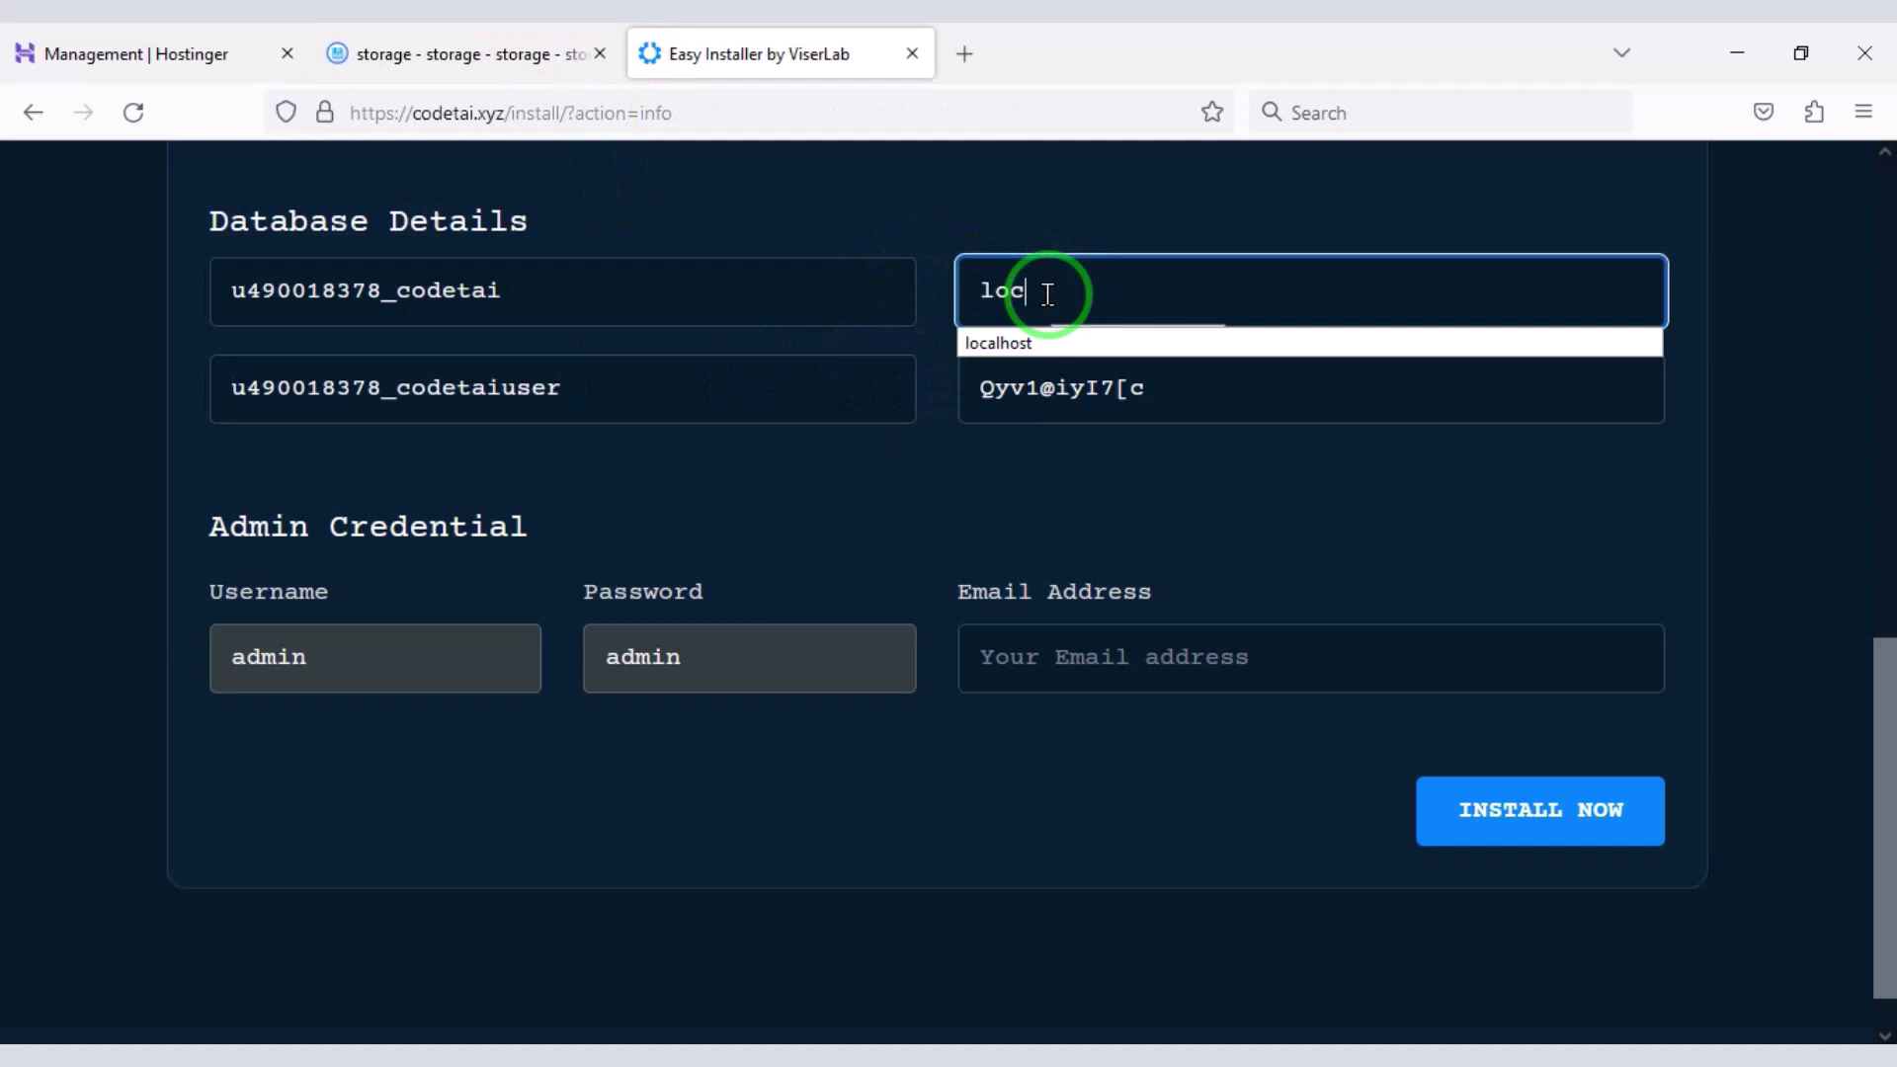
pyautogui.write('alhost')
pyautogui.click(1087, 662)
pyautogui.write('the')
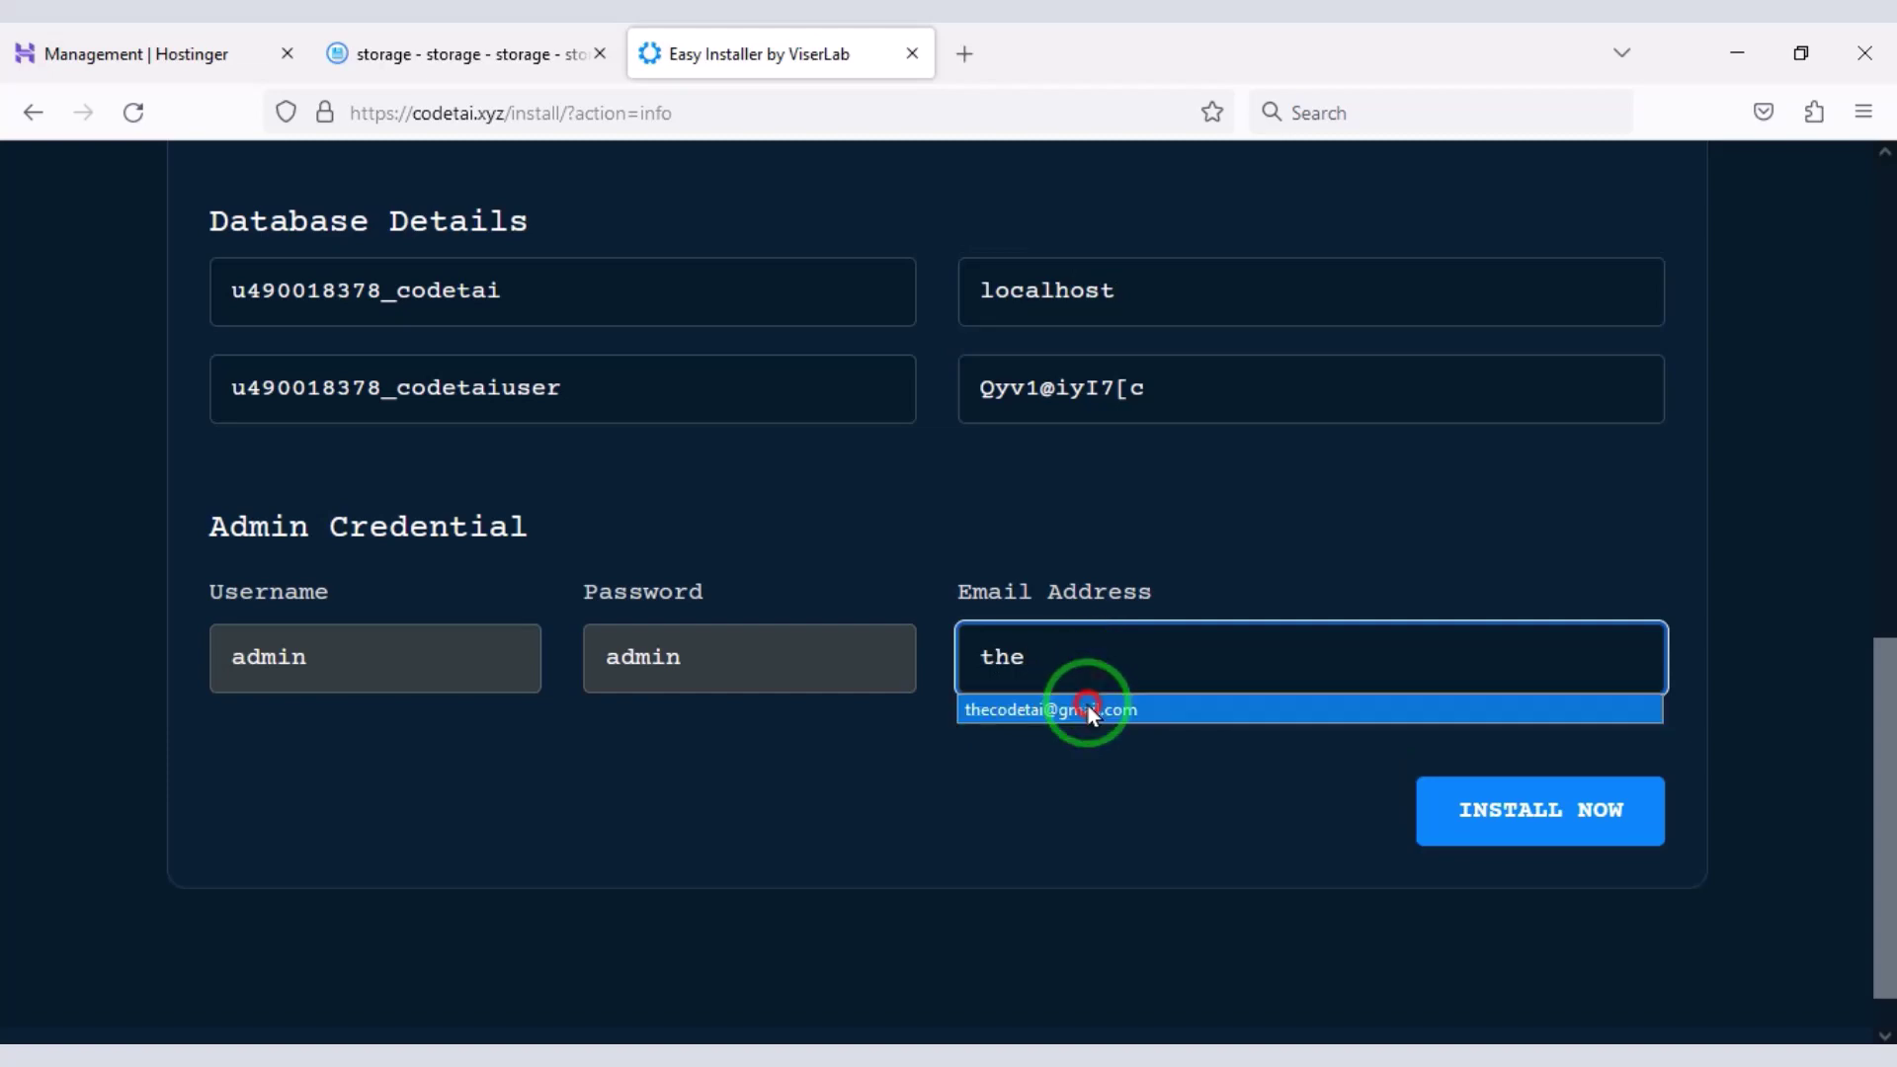
pyautogui.click(1088, 709)
pyautogui.click(1535, 833)
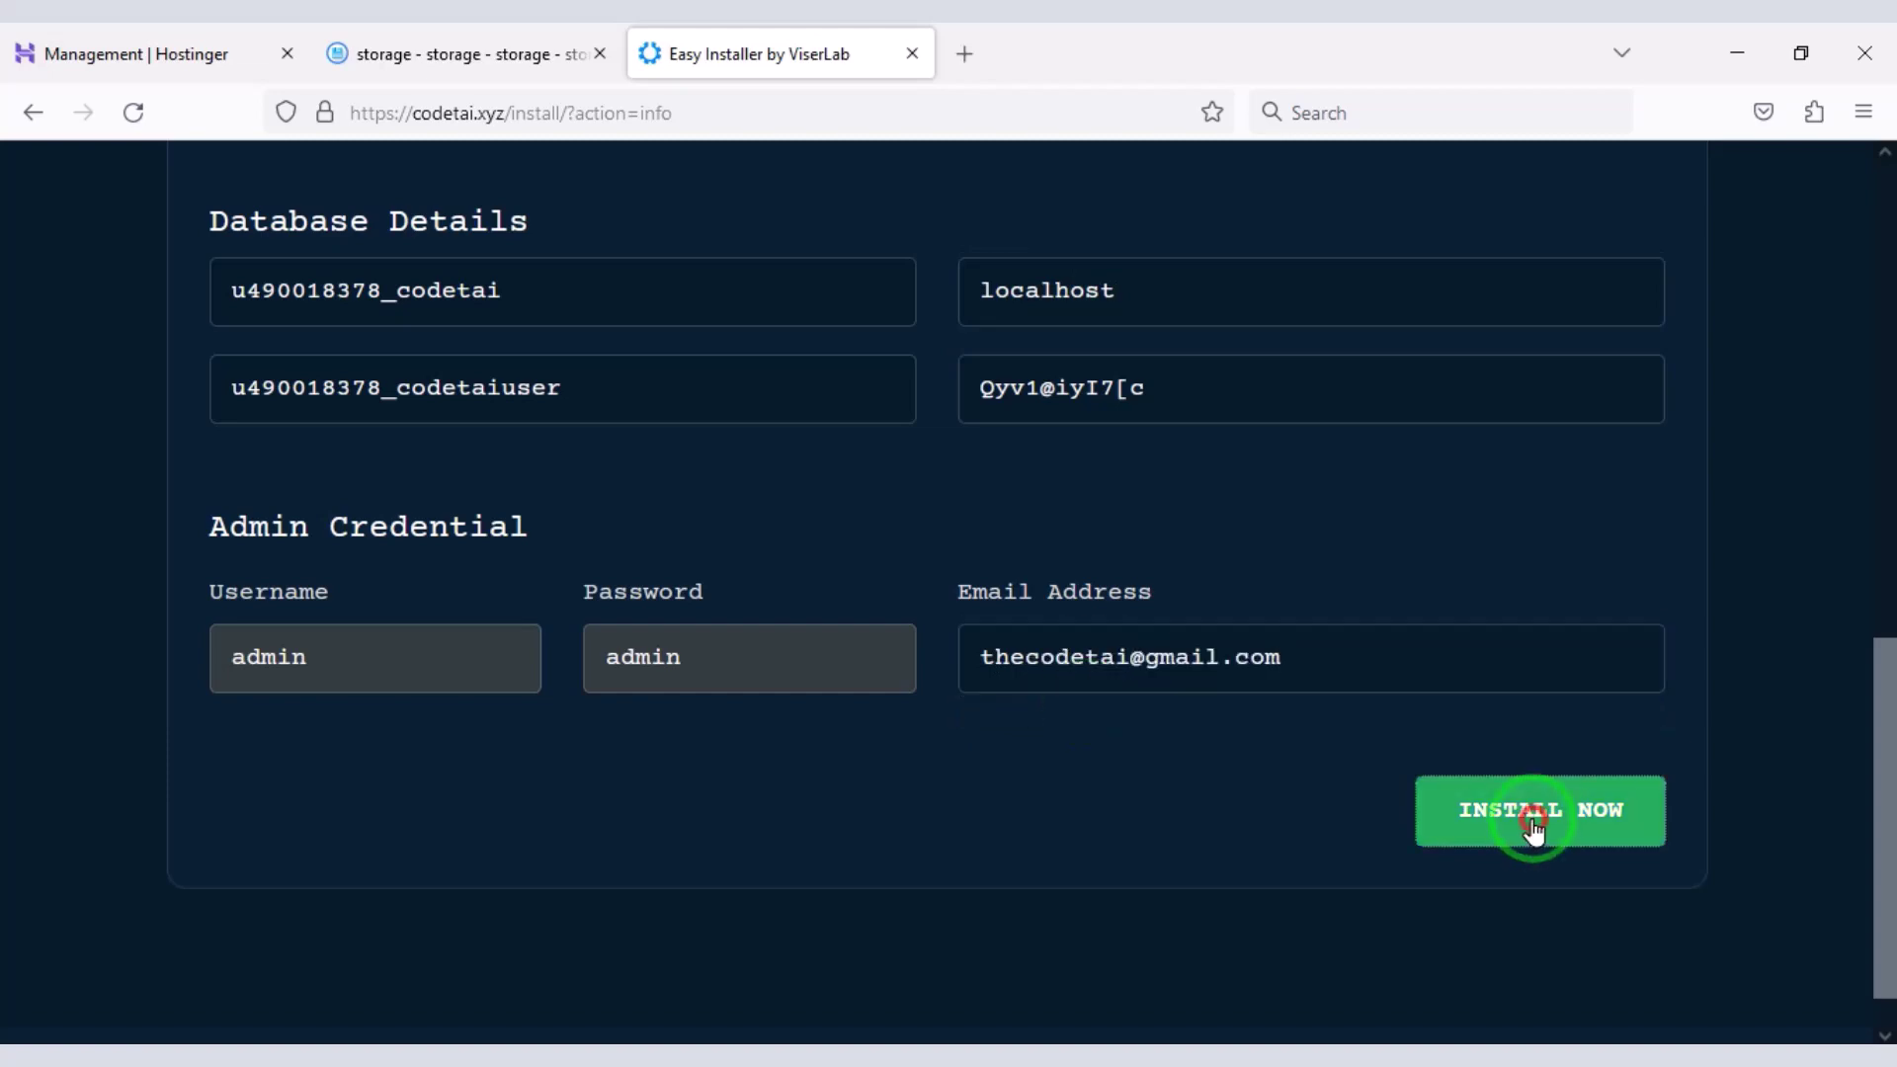
pyautogui.scroll(-4, 1201, 879)
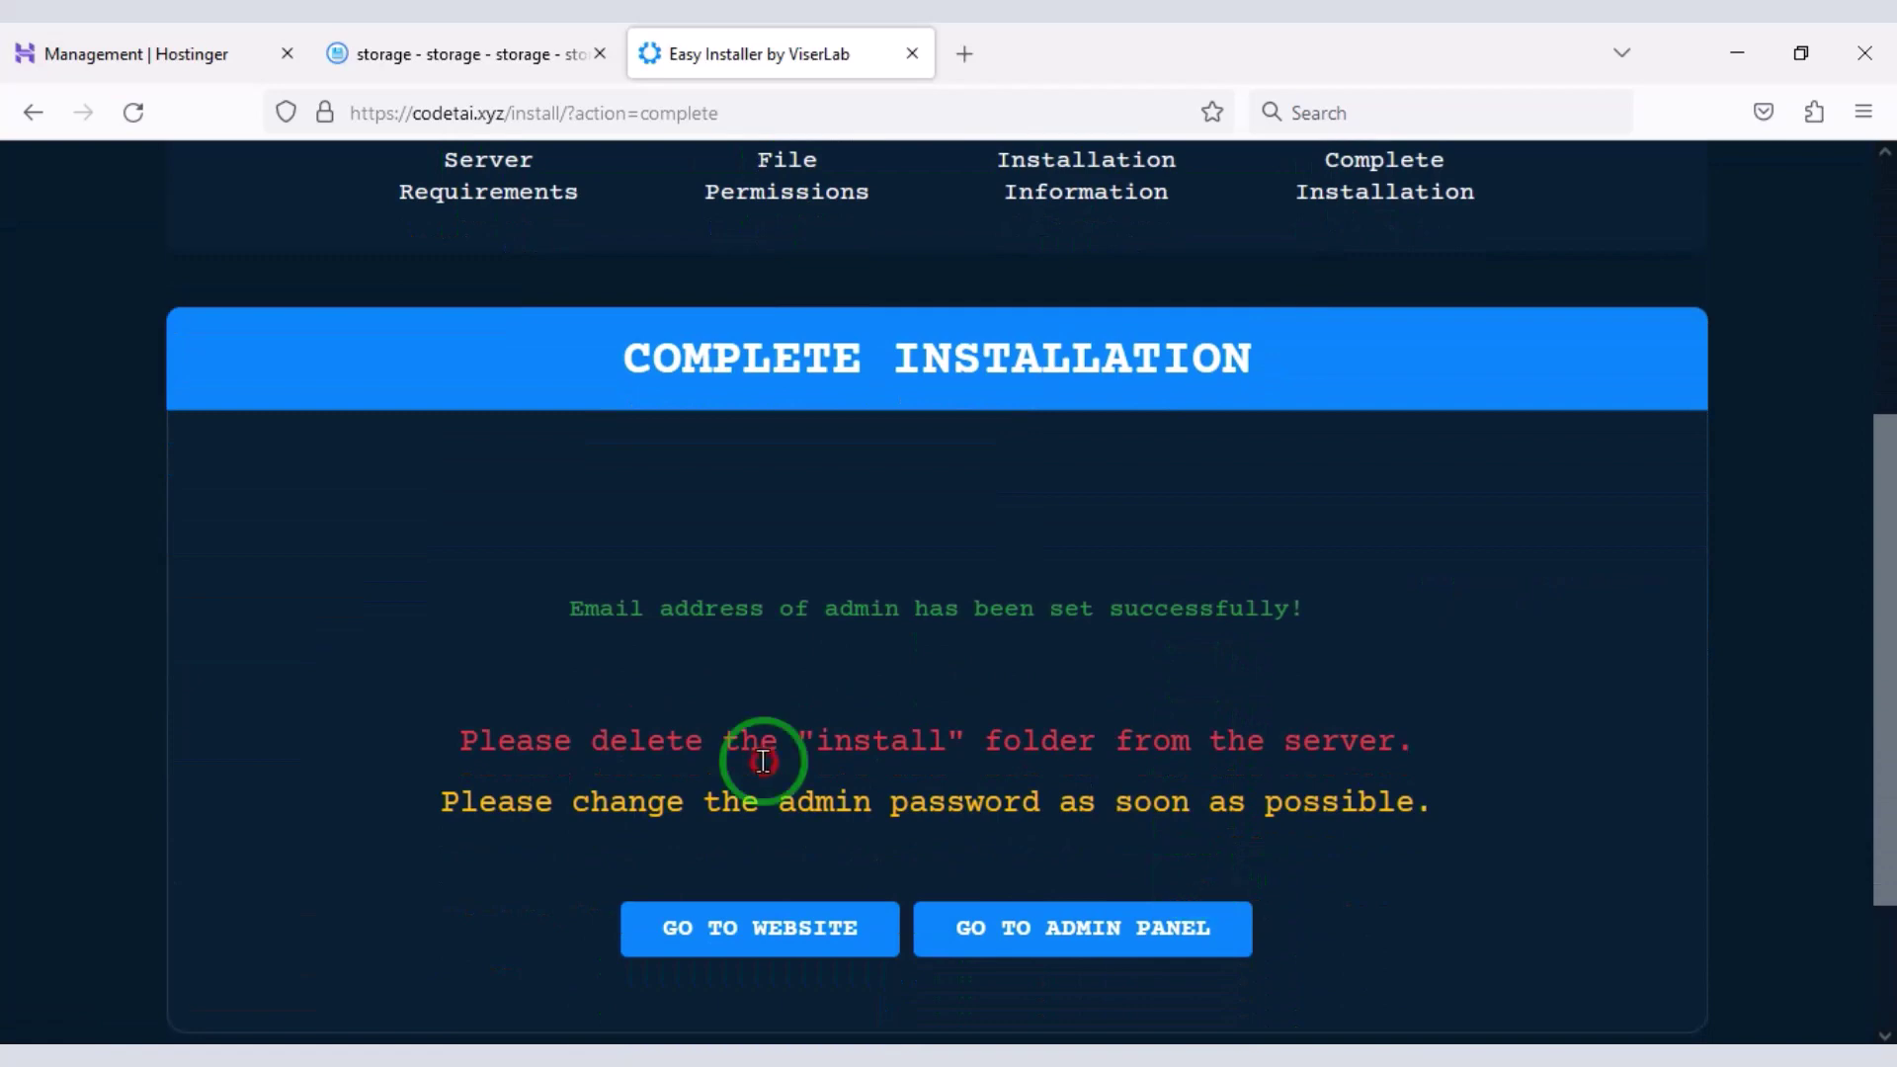
# - Delete the install folder from public_html and open the newly installed AdsROCK website
pyautogui.click(502, 54)
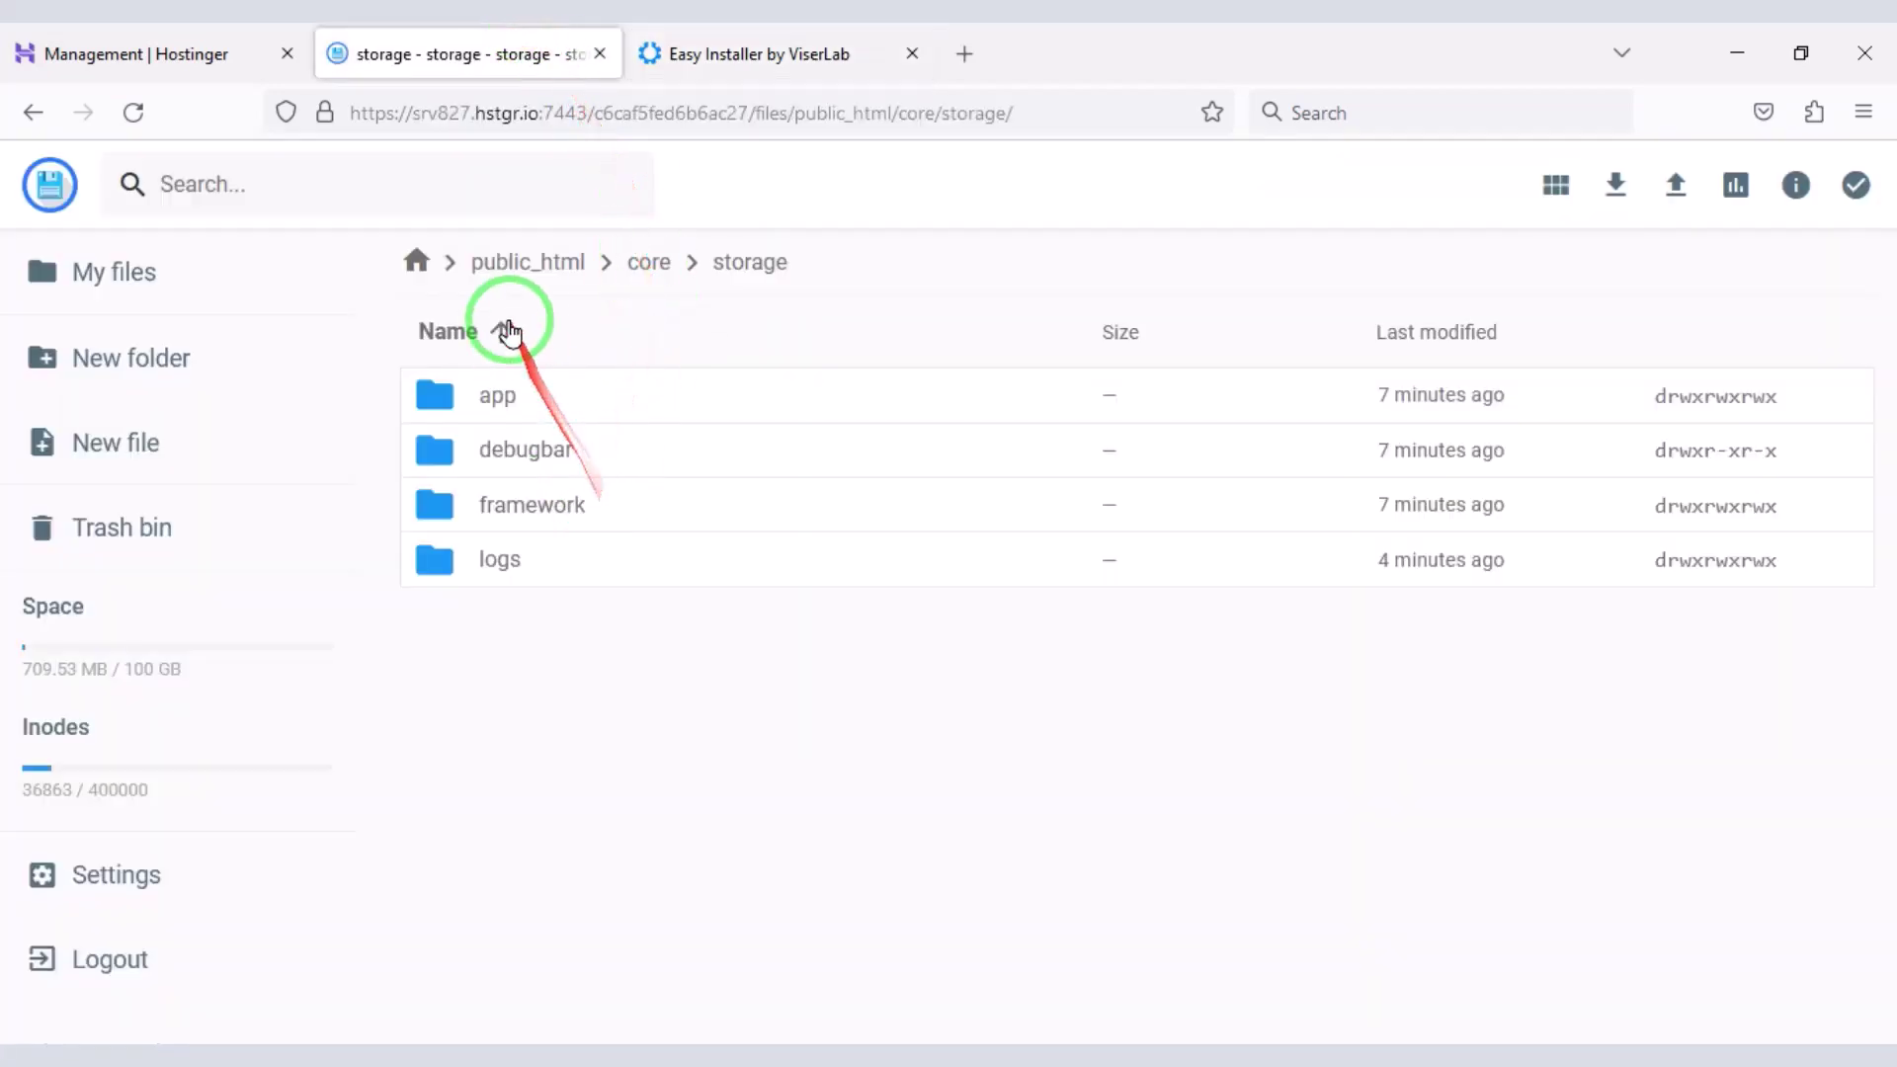
pyautogui.click(523, 260)
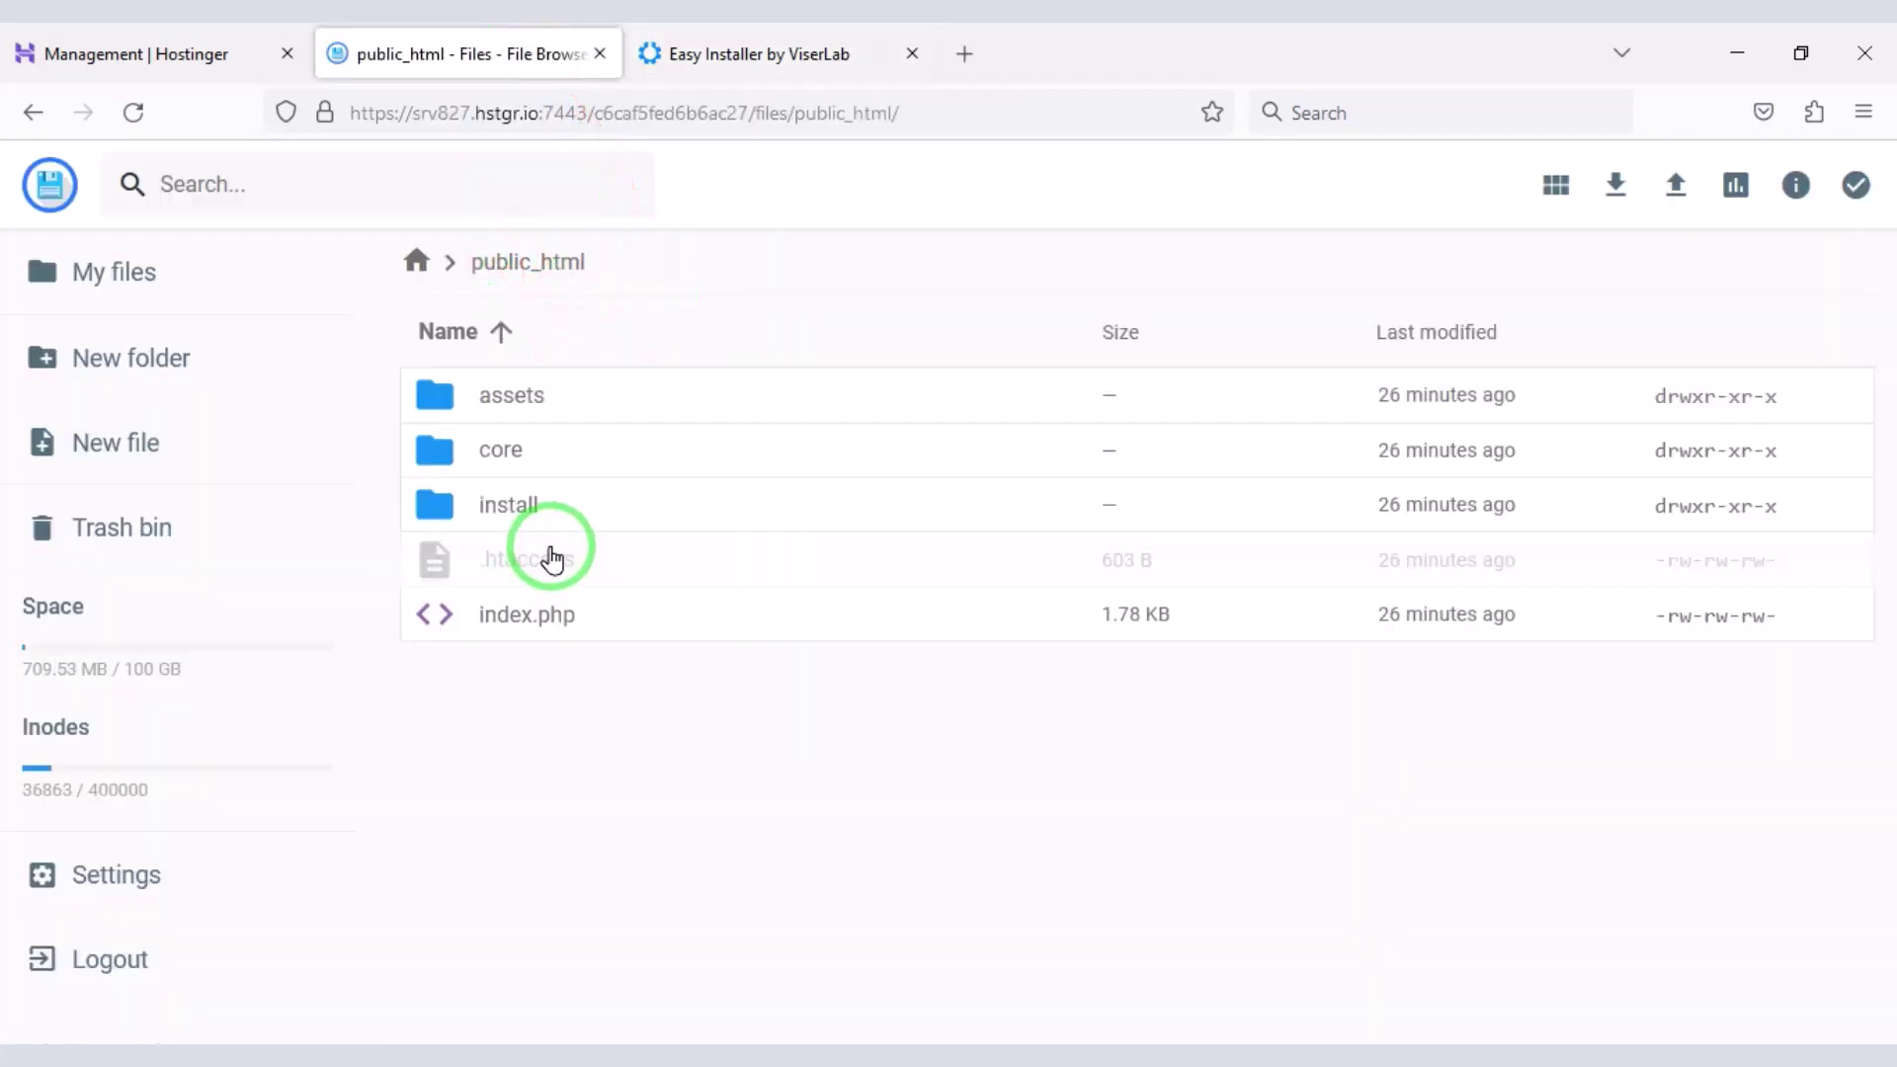
pyautogui.click(564, 530)
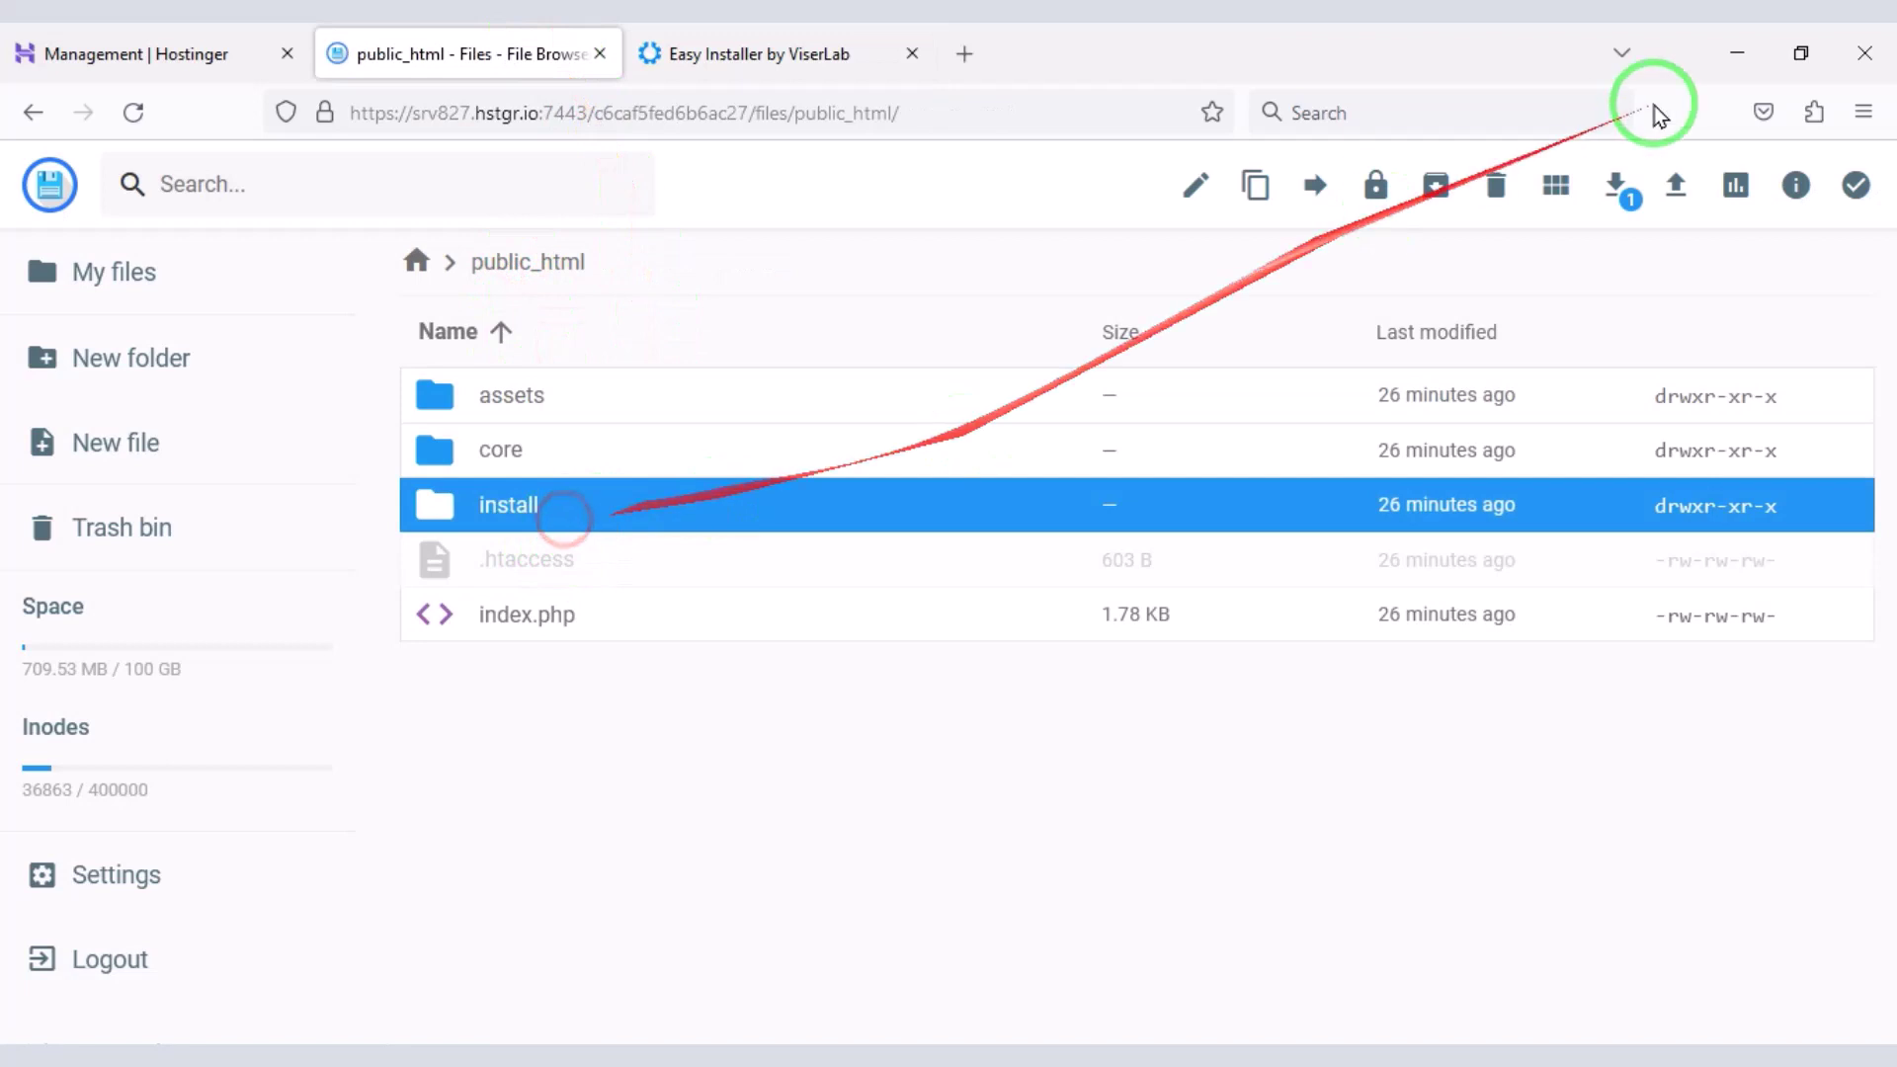
pyautogui.click(1498, 190)
pyautogui.click(1146, 652)
pyautogui.click(848, 53)
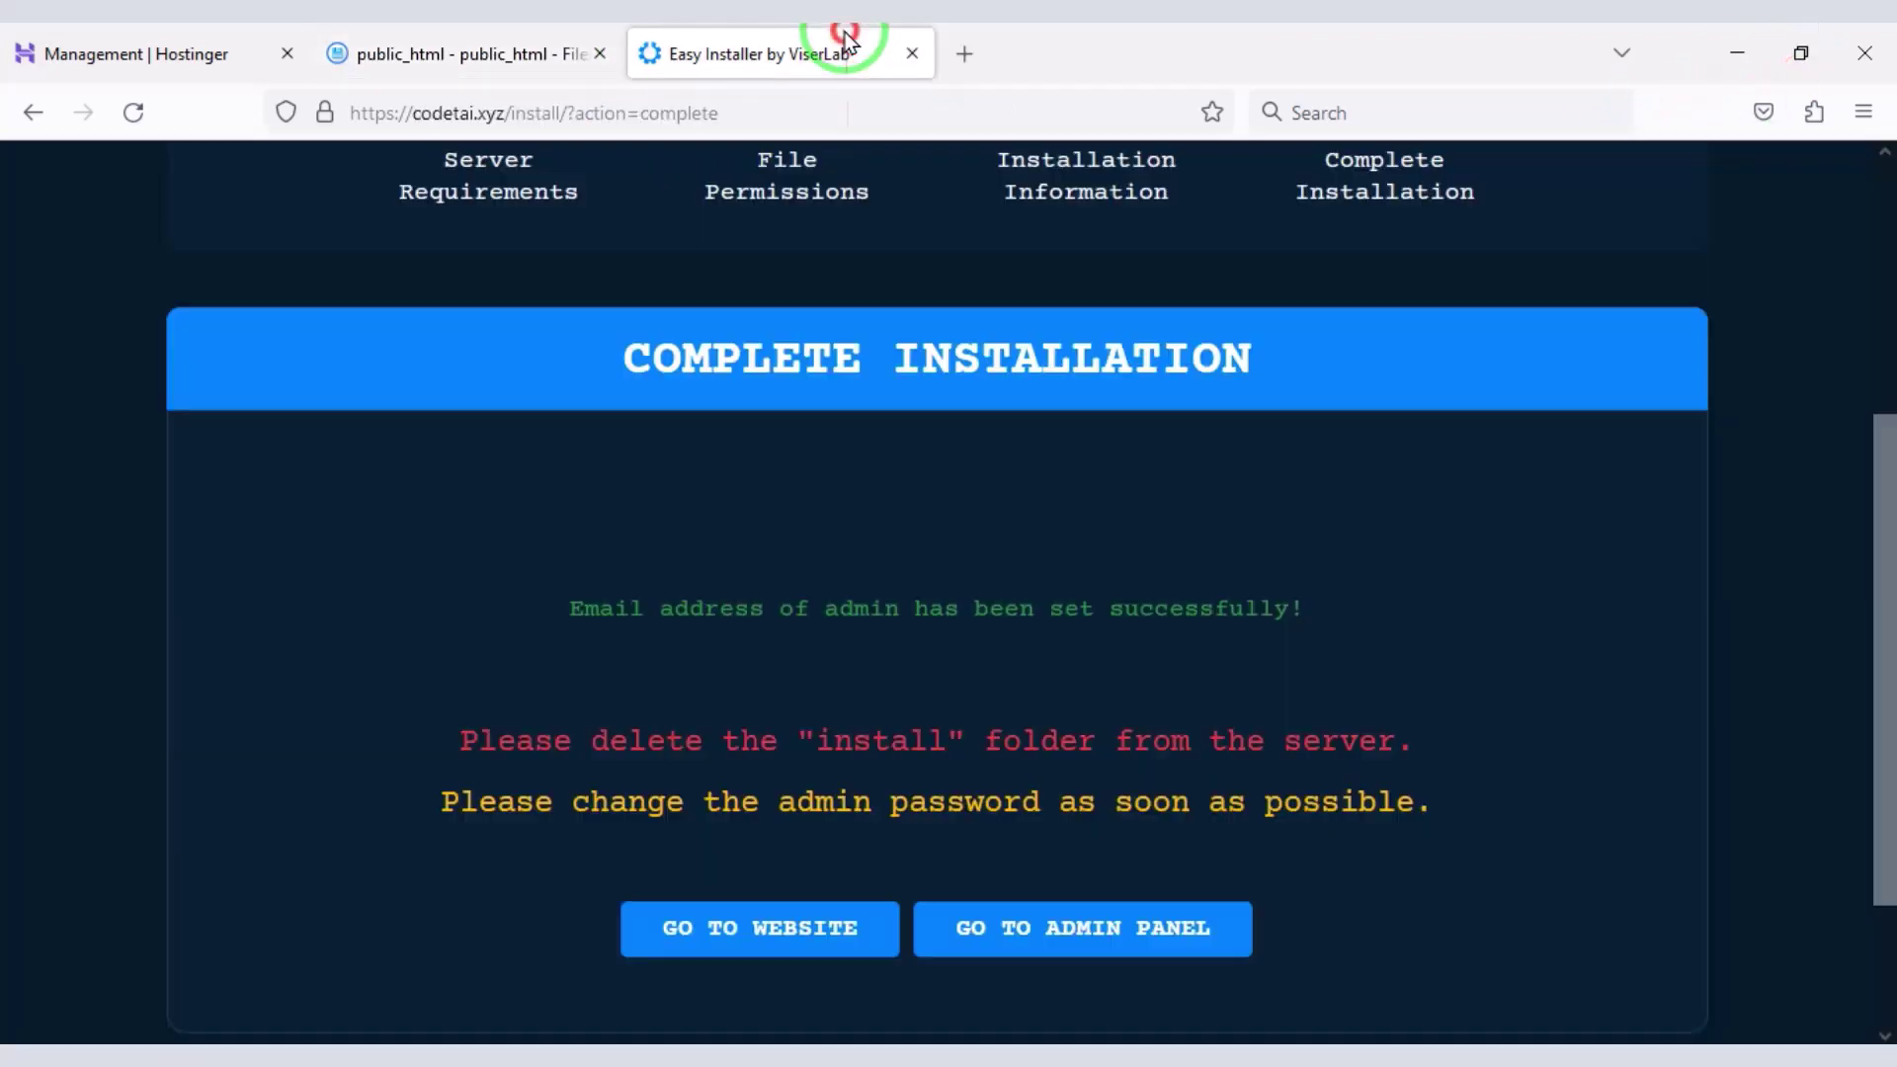
pyautogui.click(860, 937)
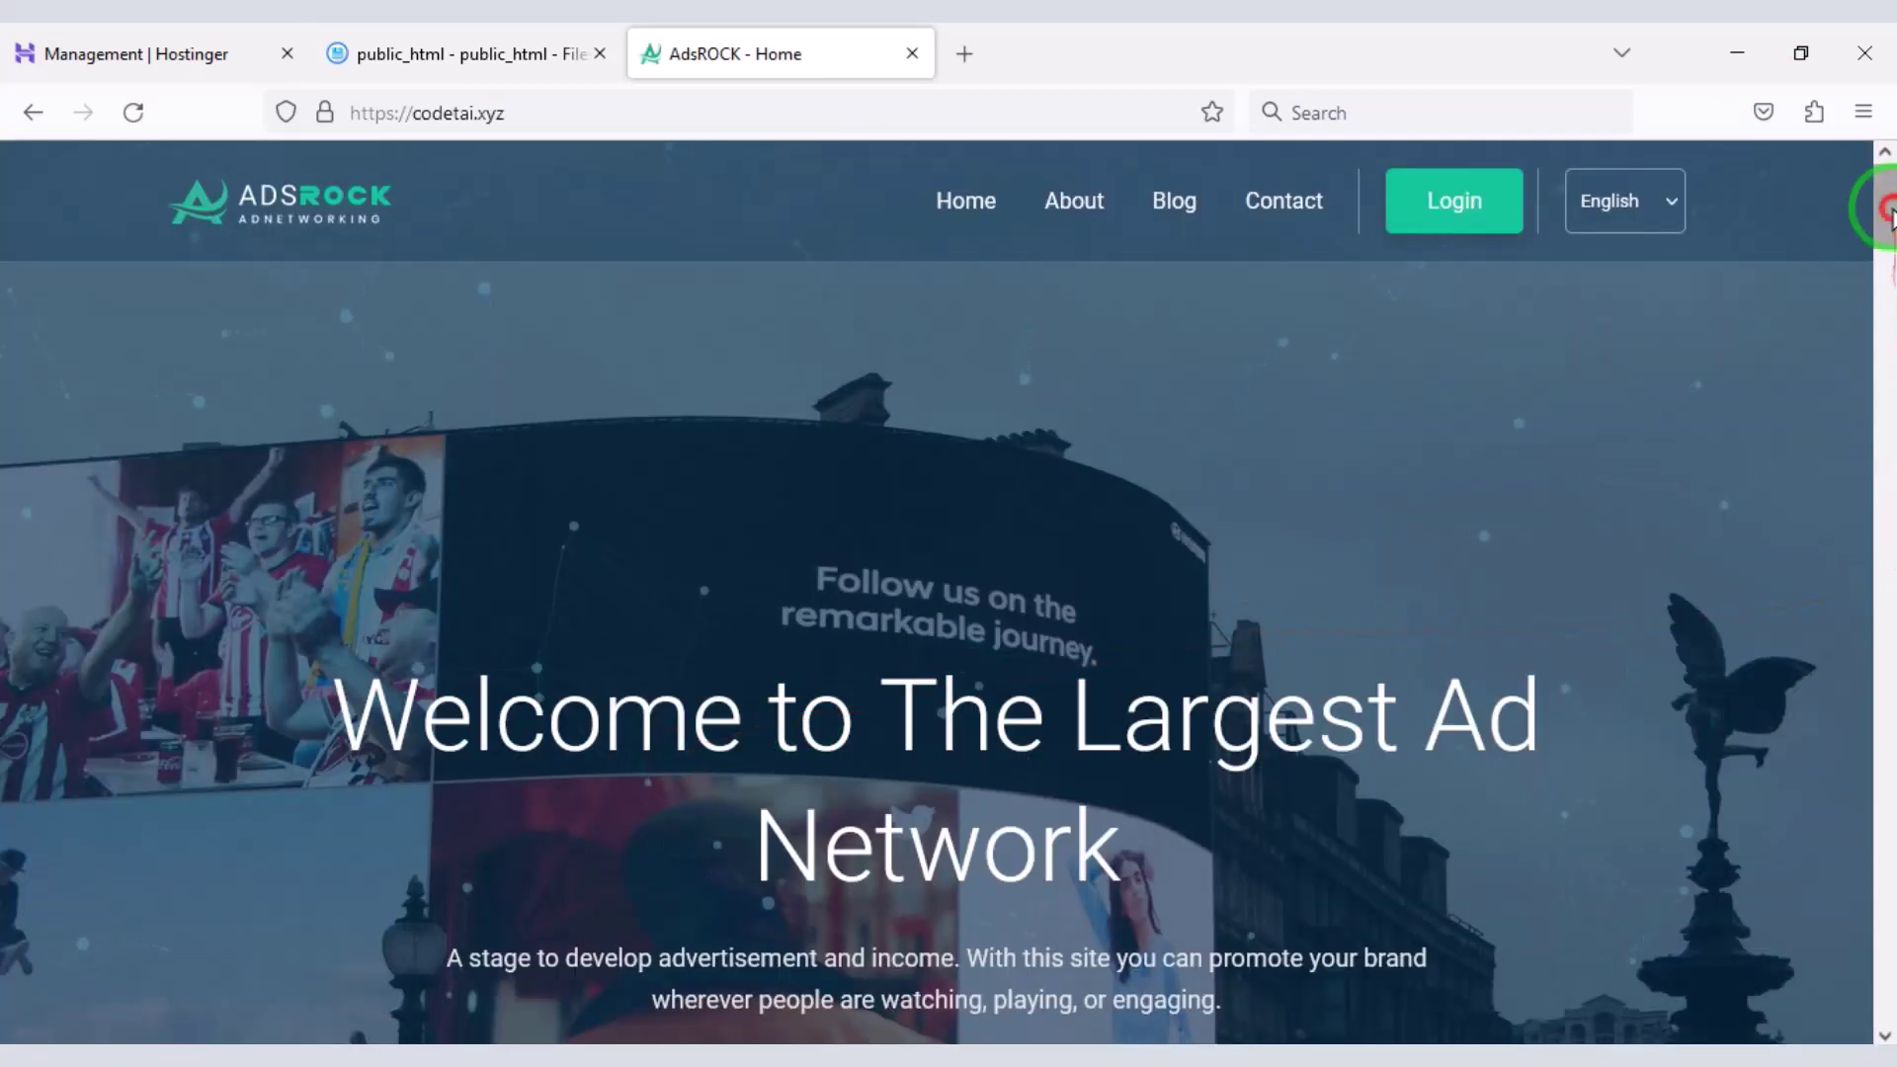
# - Load codetai.xyz/admin and log in with the admin username and password
pyautogui.moveTo(1887, 198)
pyautogui.mouseDown()
pyautogui.moveTo(1884, 944)
pyautogui.moveTo(1885, 169)
pyautogui.mouseUp()
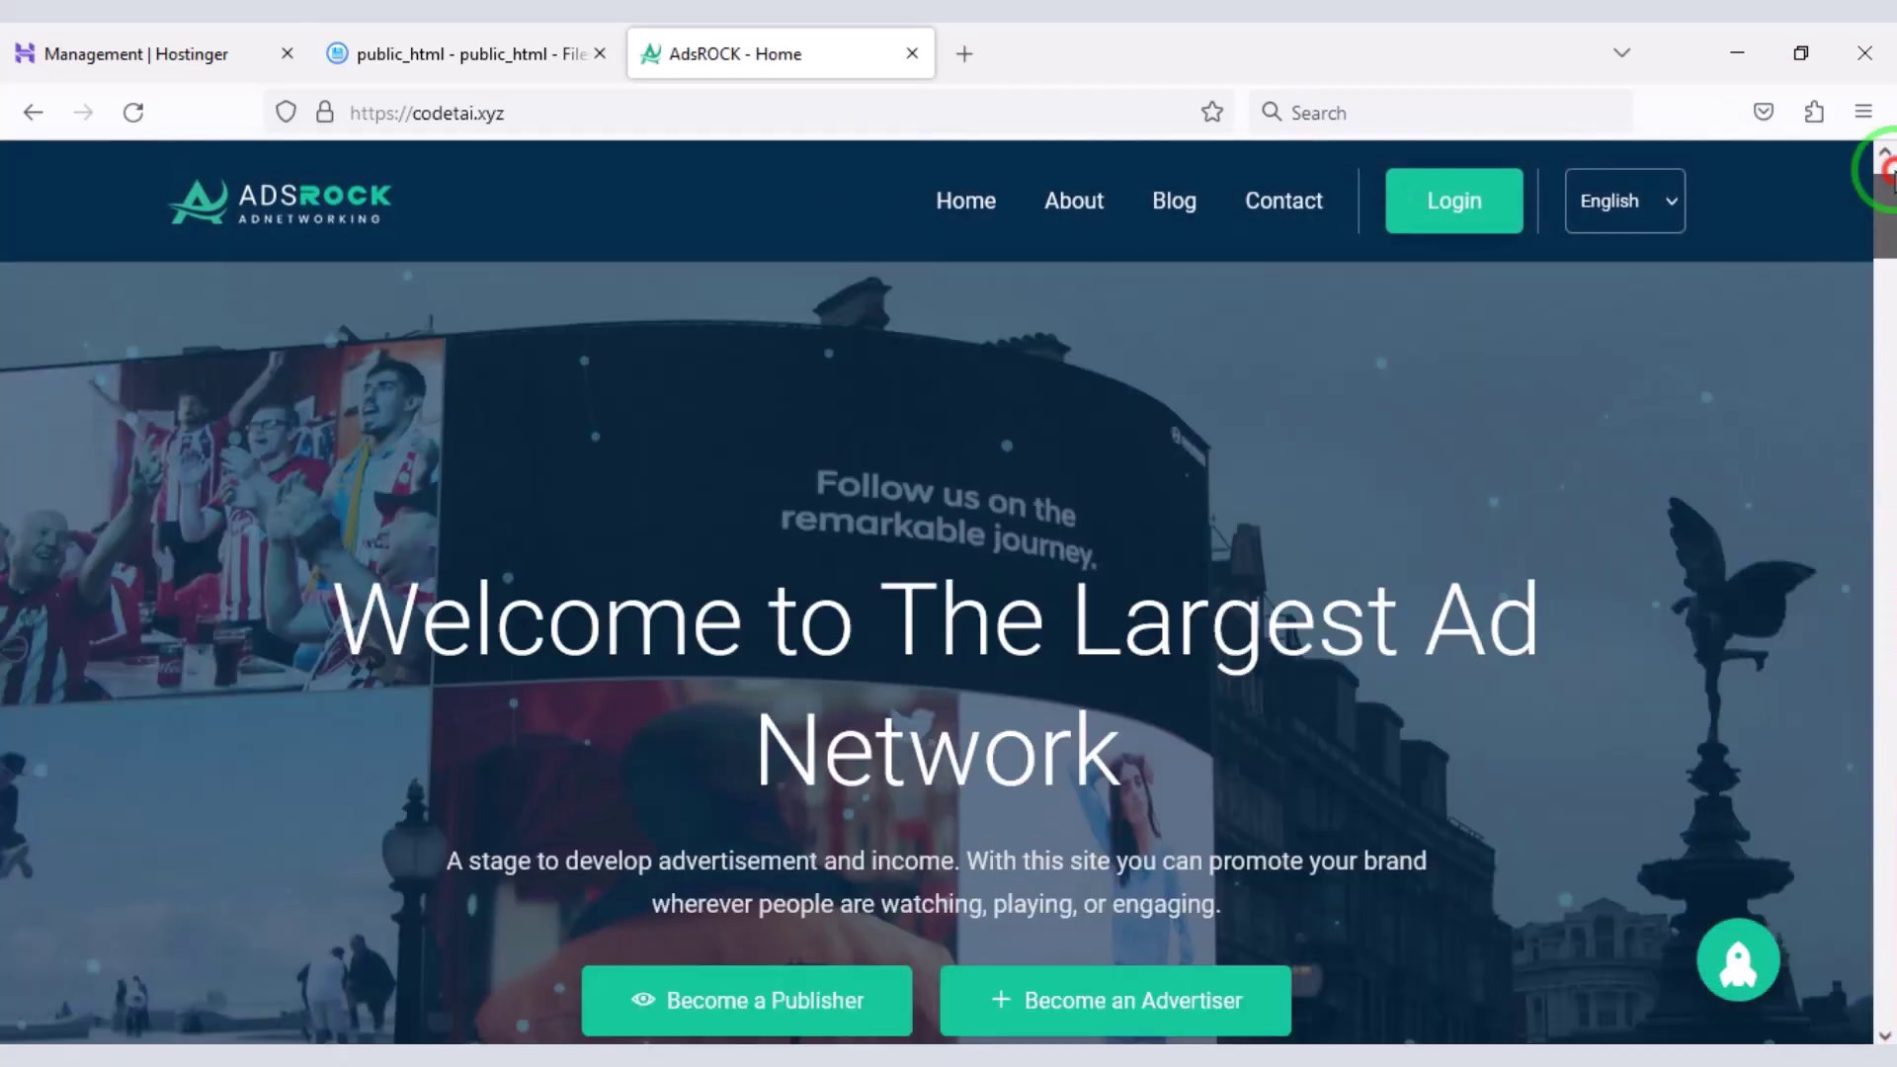
pyautogui.hotkey('ctrl', 'l')
pyautogui.press('End')
pyautogui.write('ad')
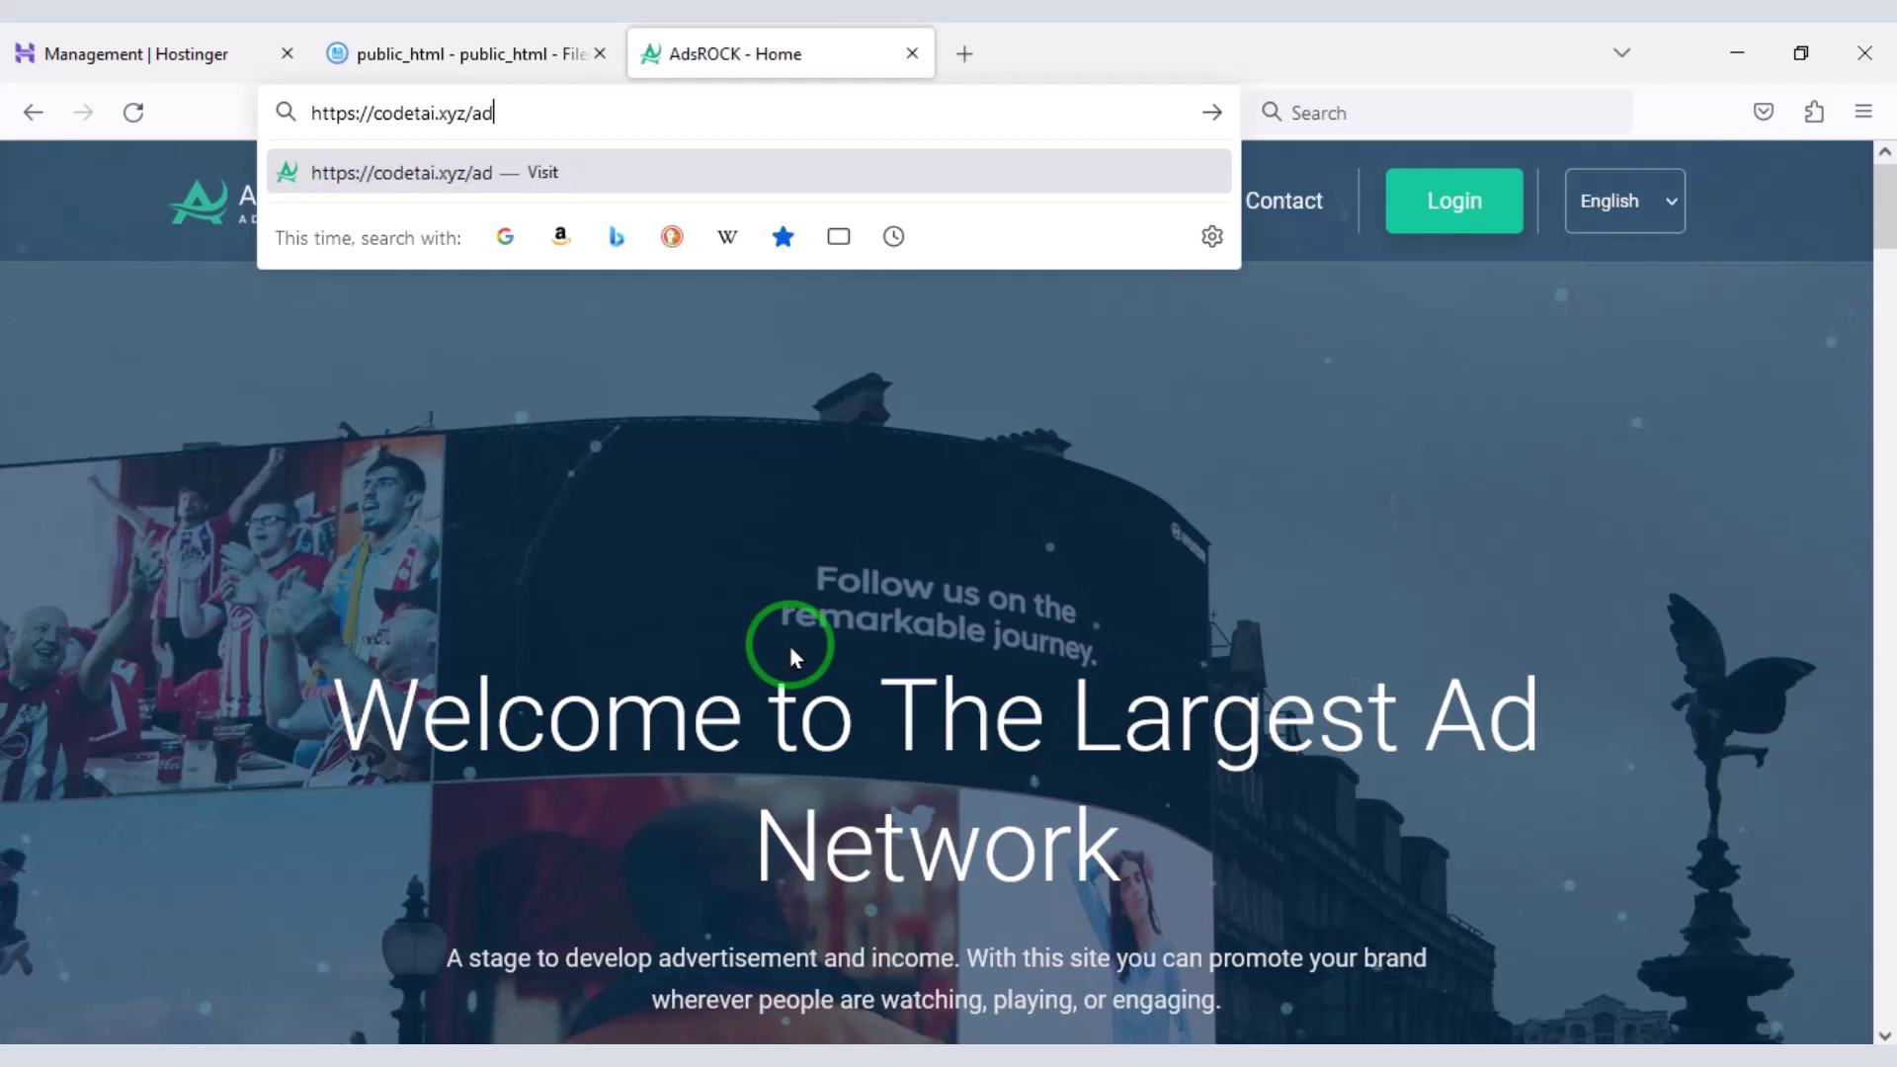
pyautogui.write('min')
pyautogui.press('Return')
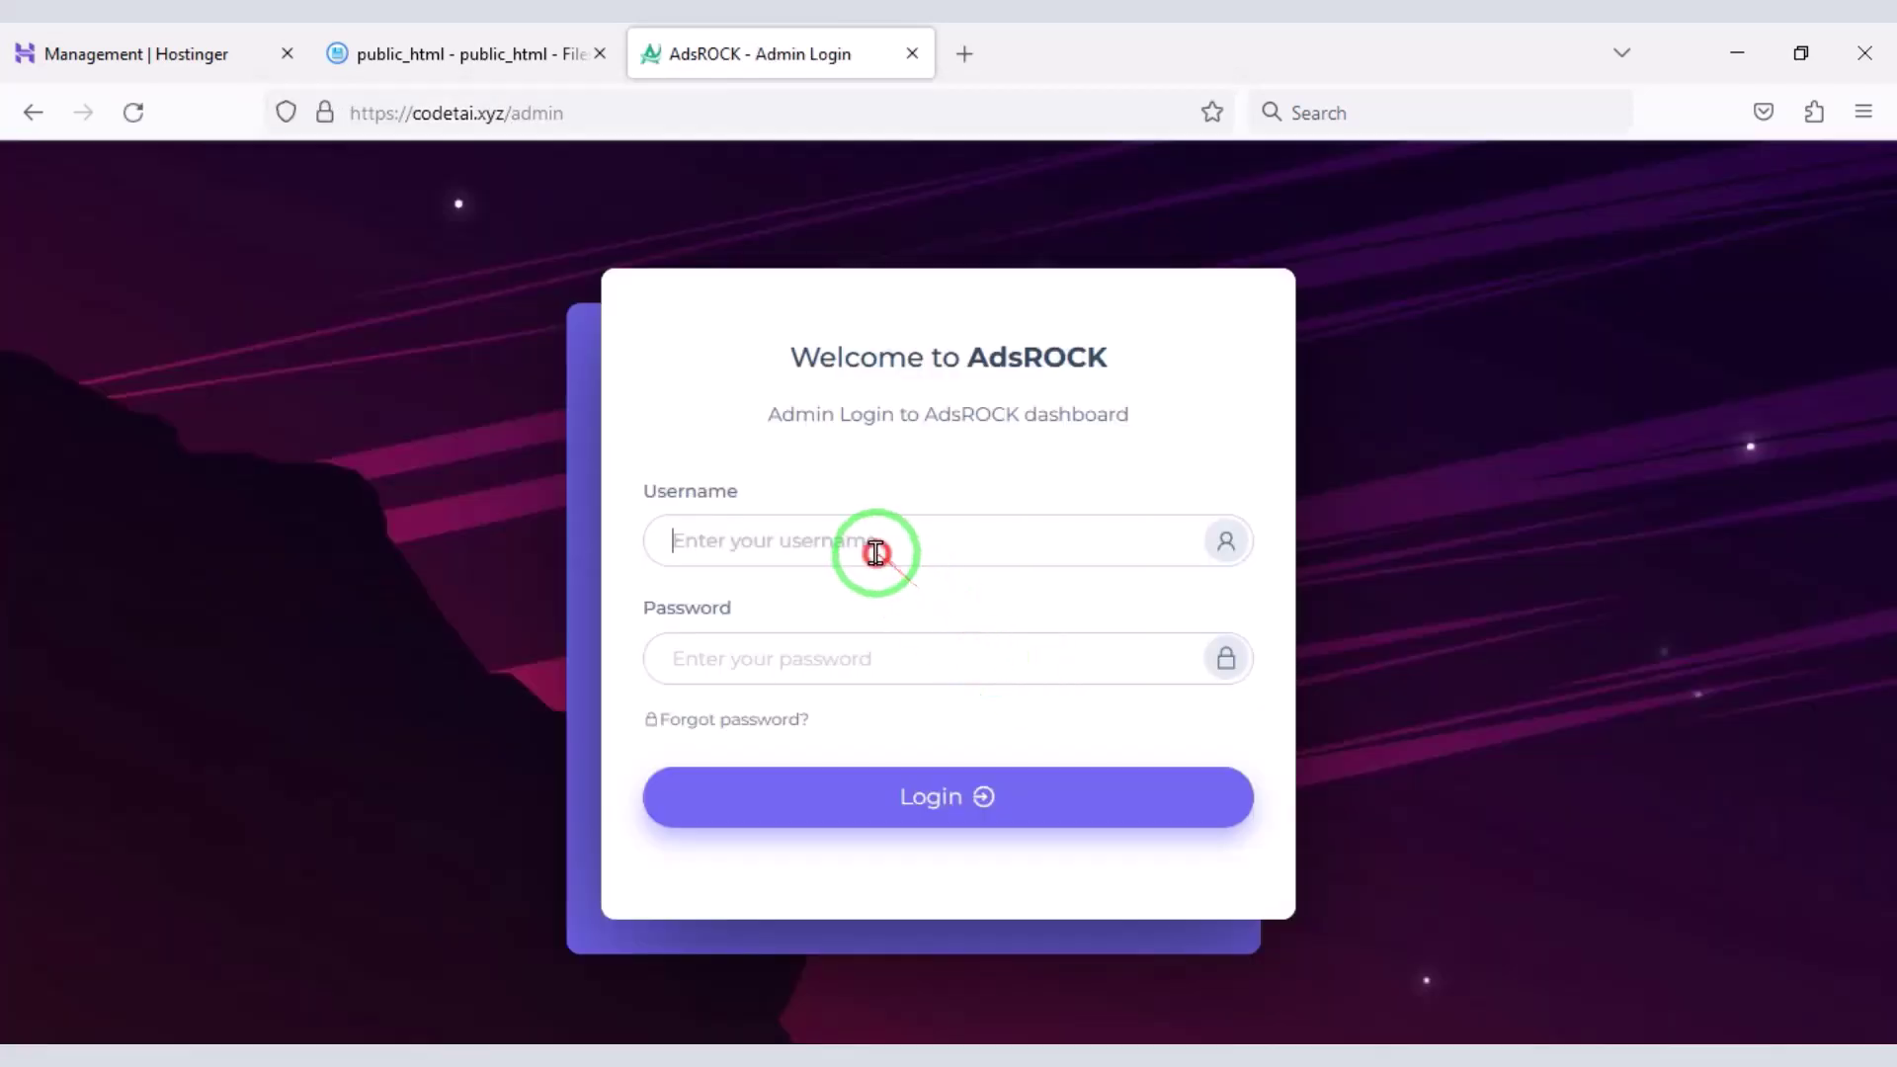
pyautogui.click(878, 549)
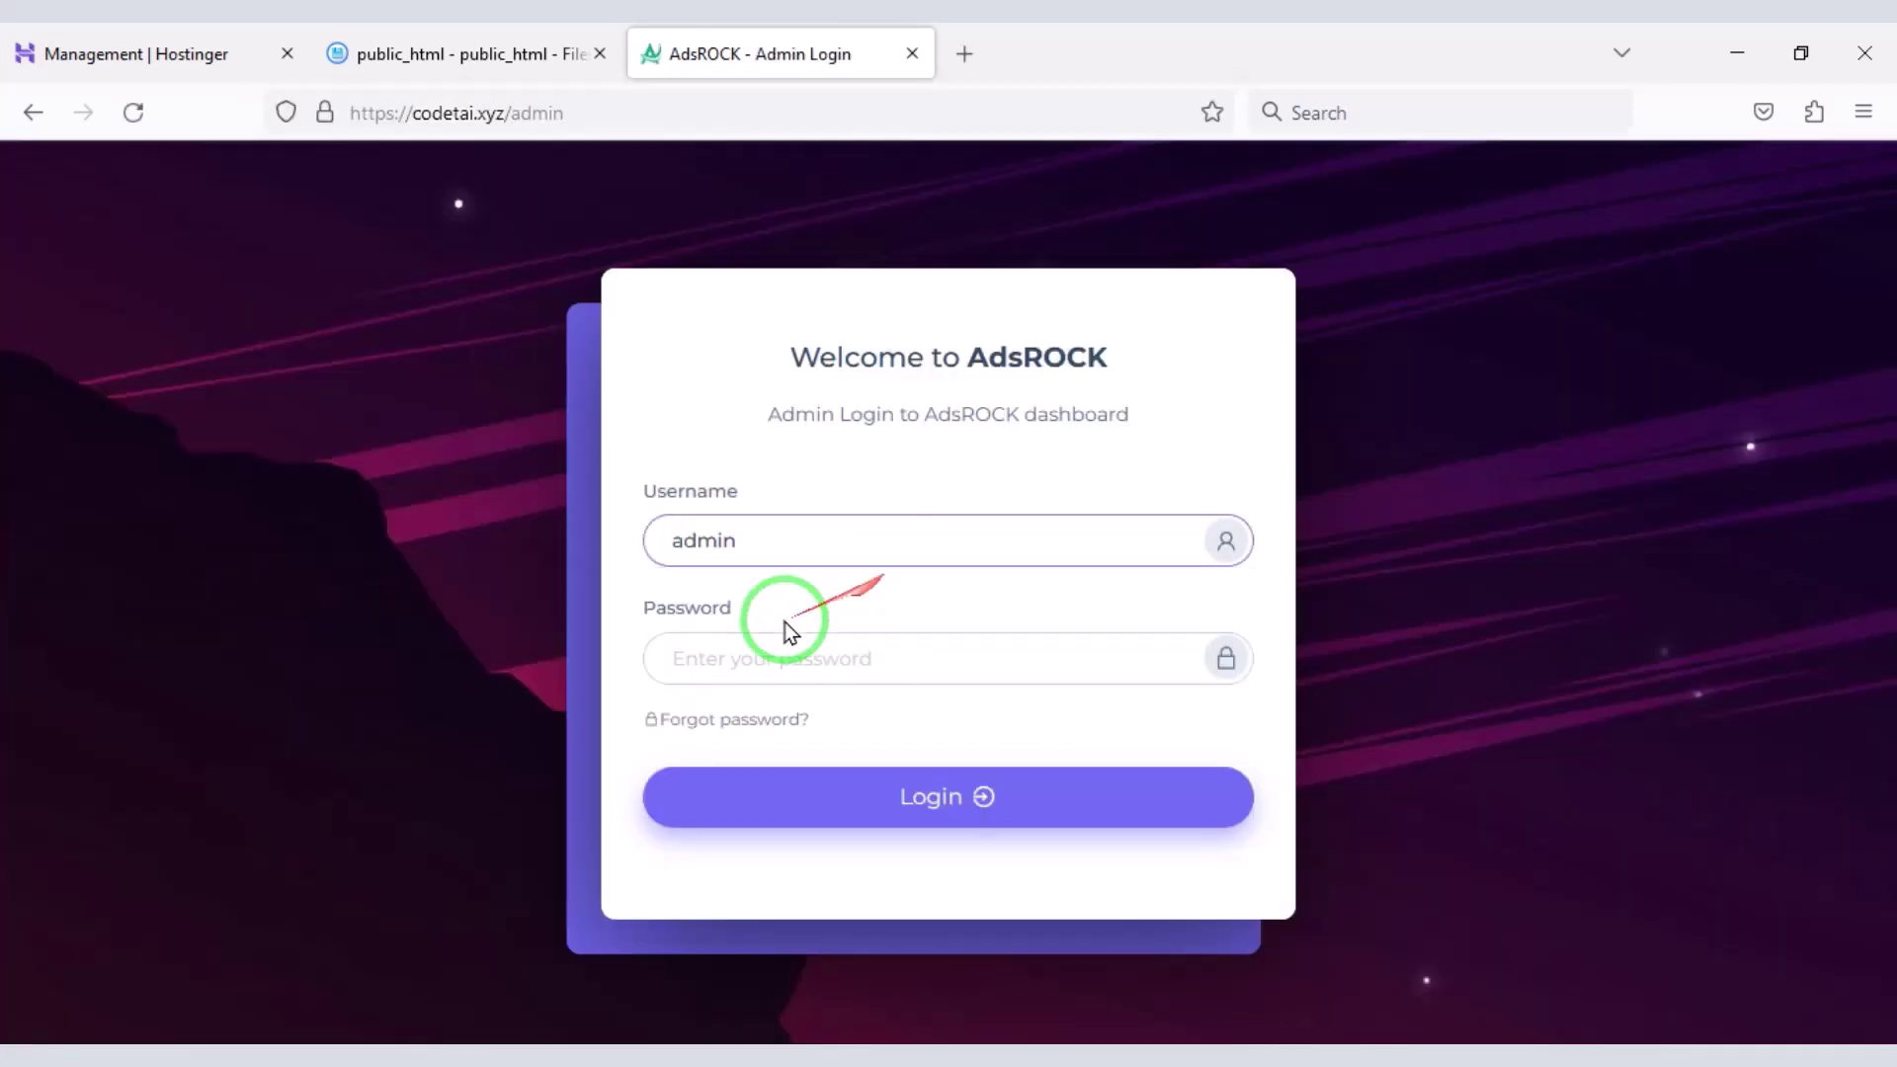
pyautogui.click(739, 650)
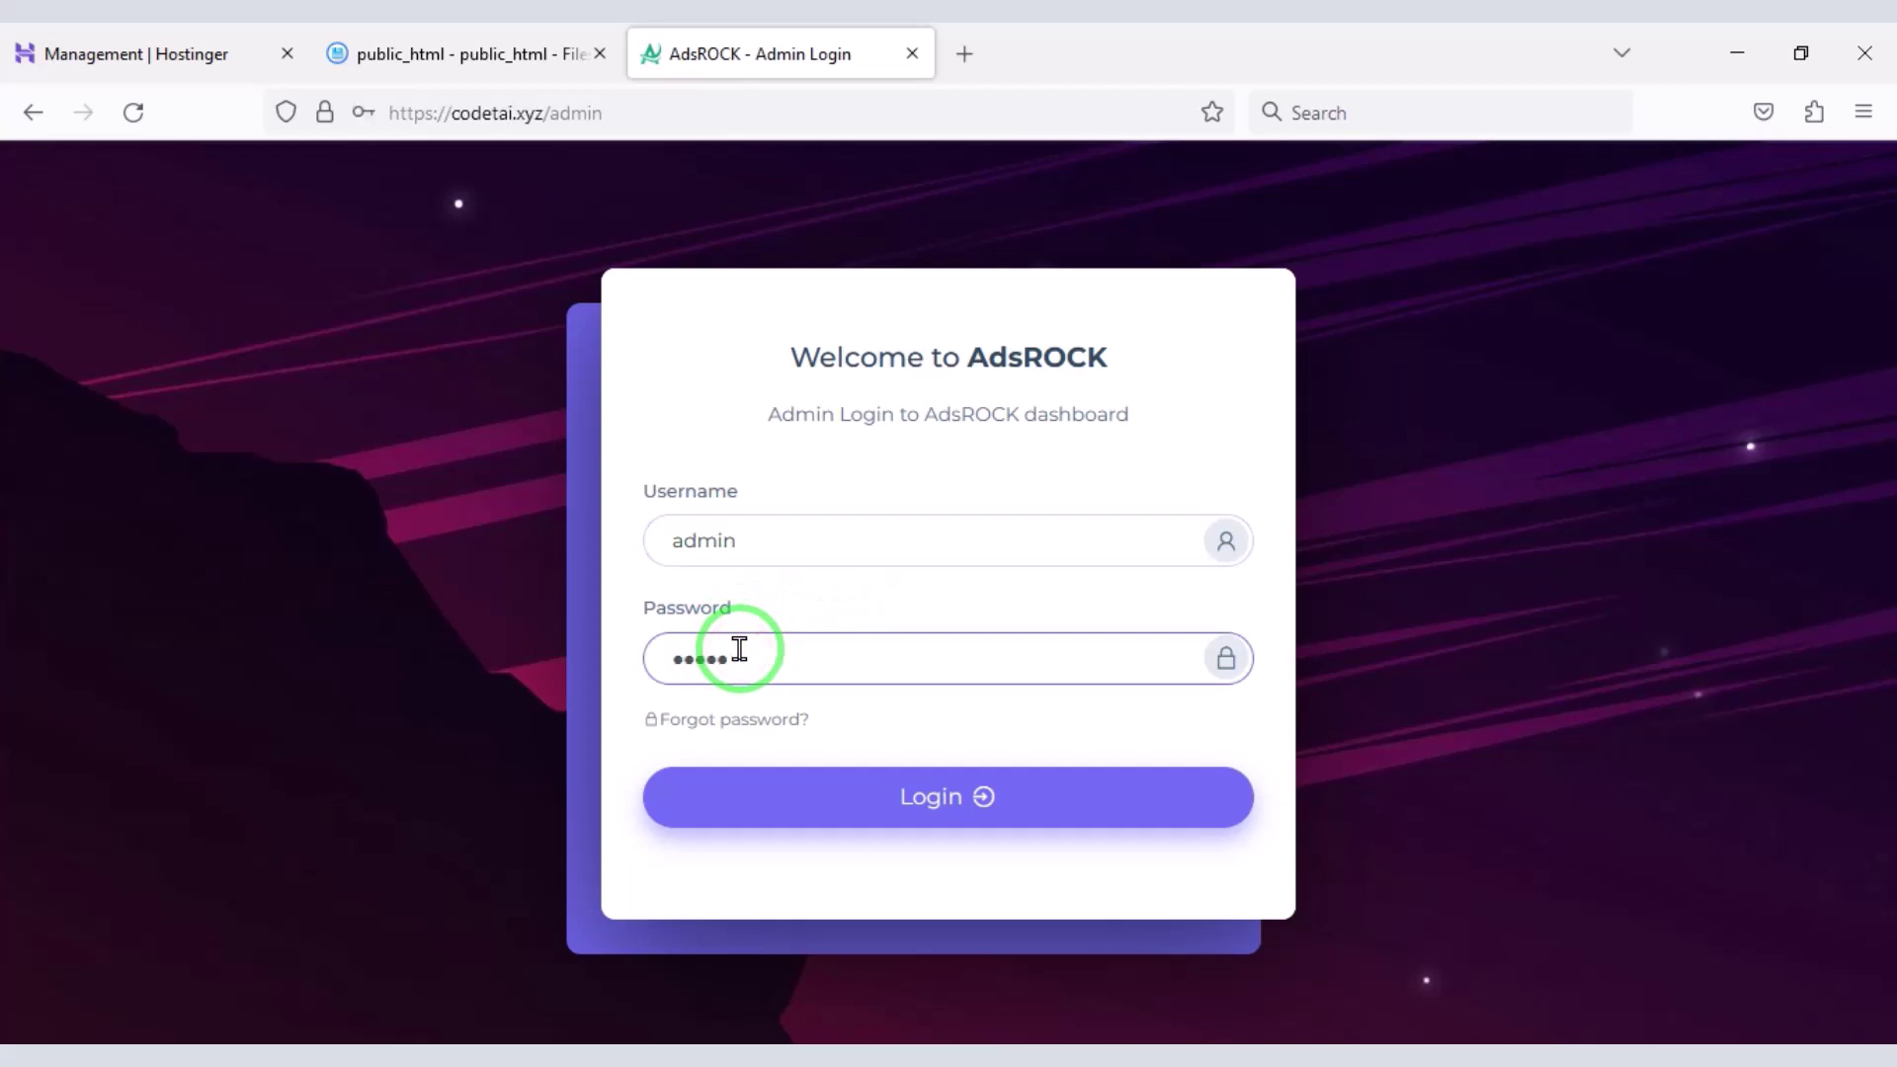
pyautogui.press('Return')
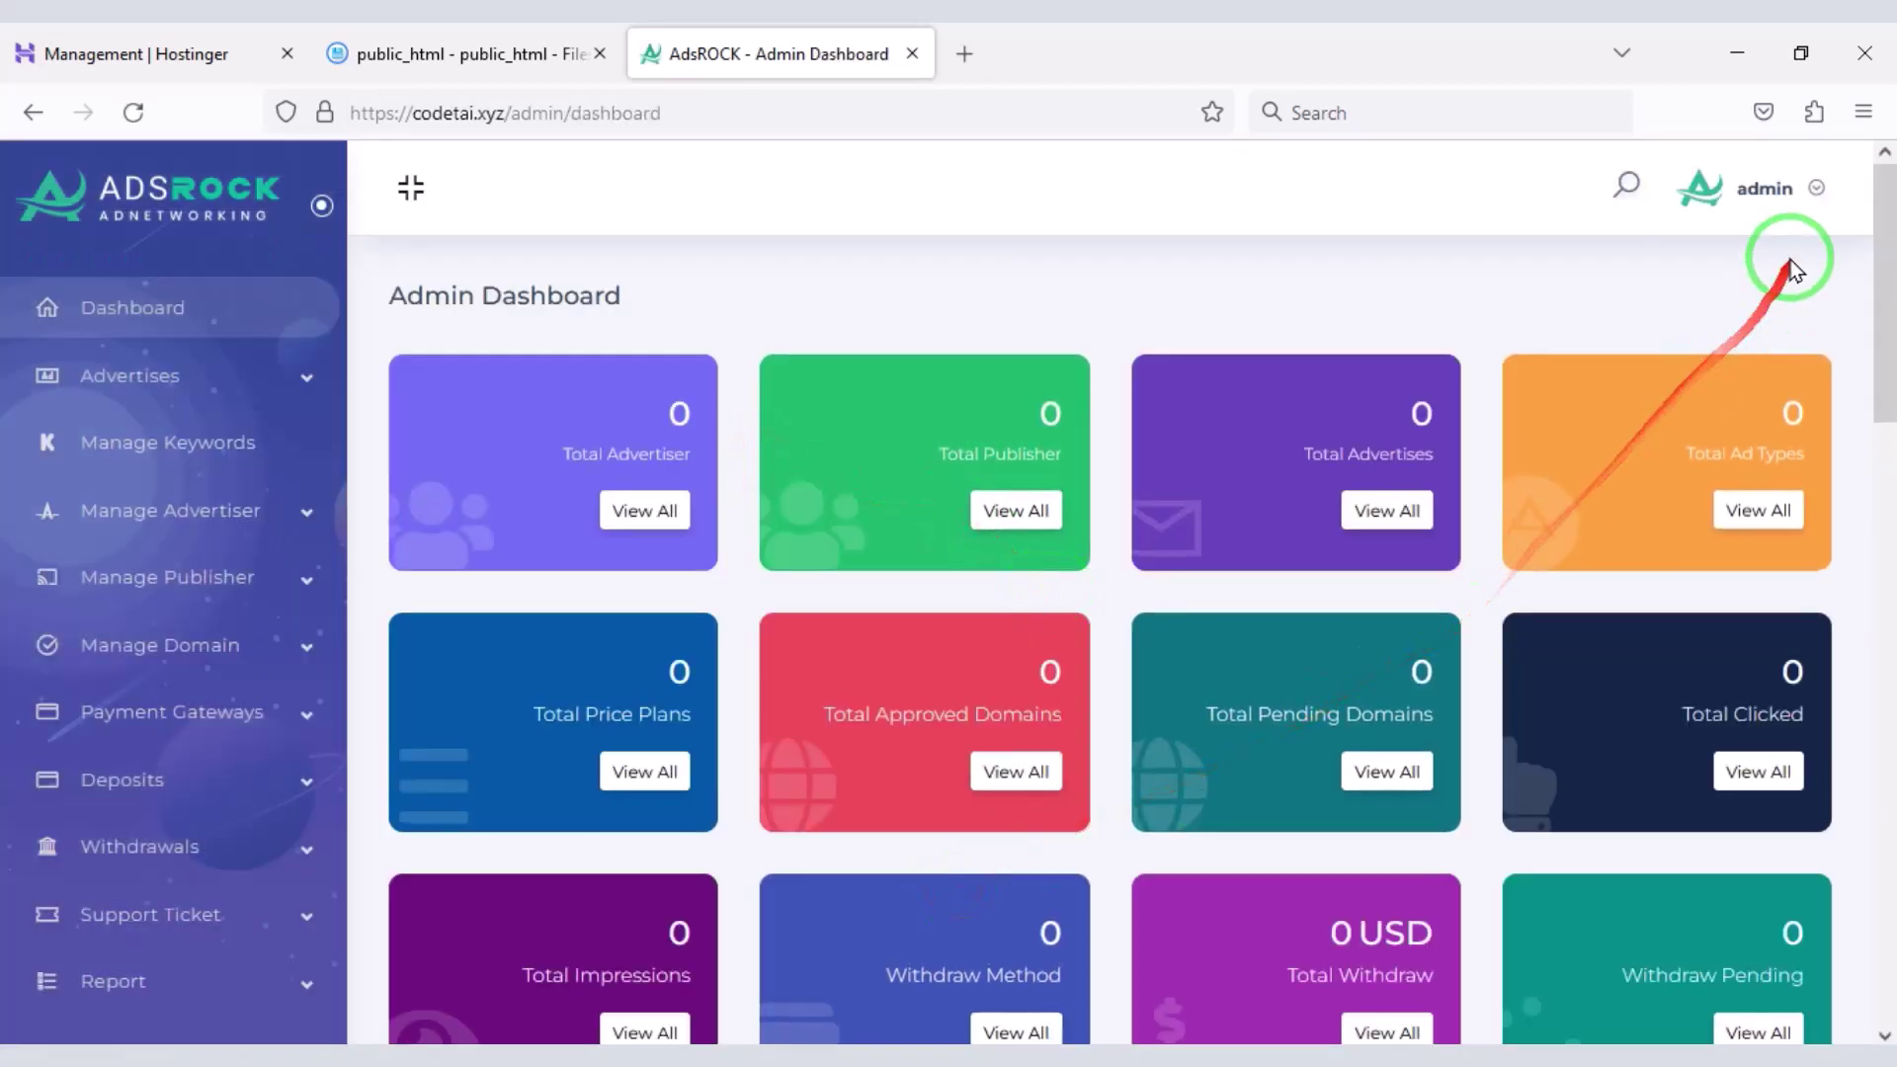
# - Enter the current and new admin passwords under admin > Password, save, and return to Dashboard
pyautogui.click(1767, 190)
pyautogui.click(1736, 294)
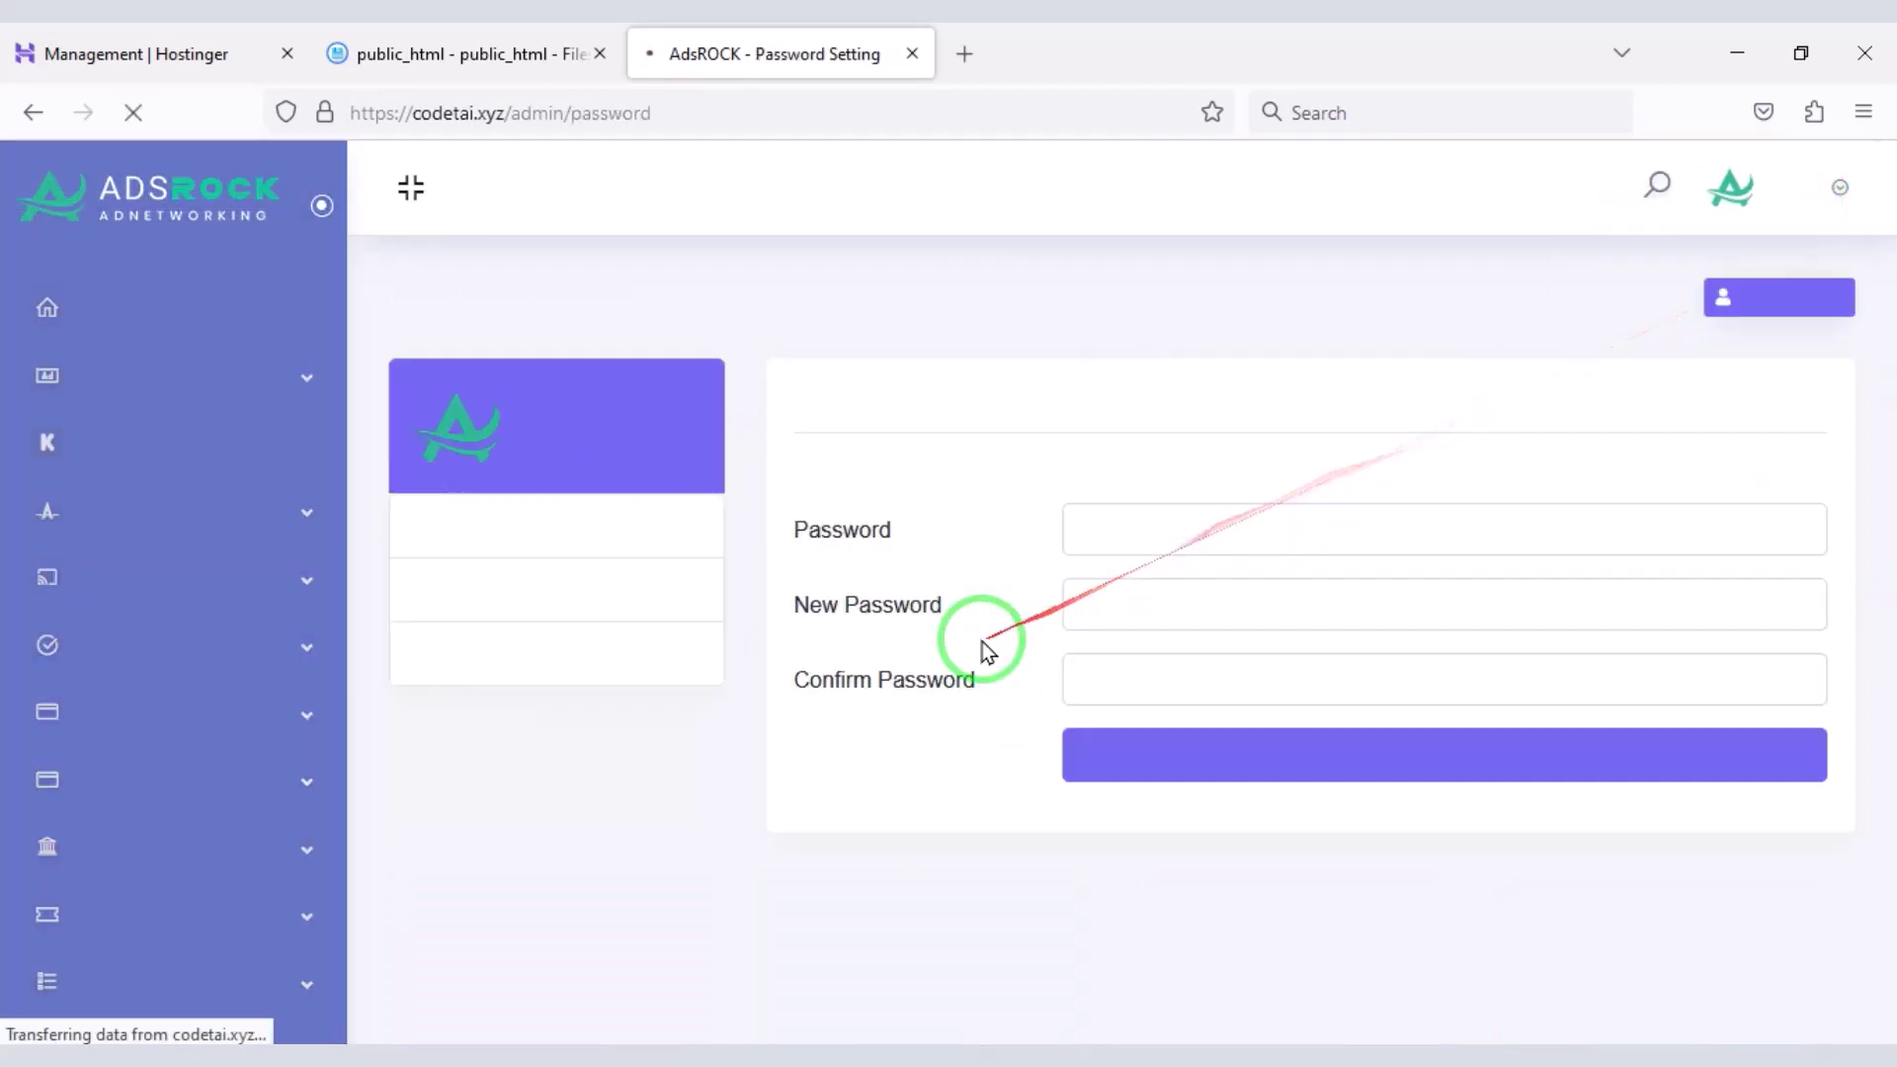
pyautogui.click(1183, 548)
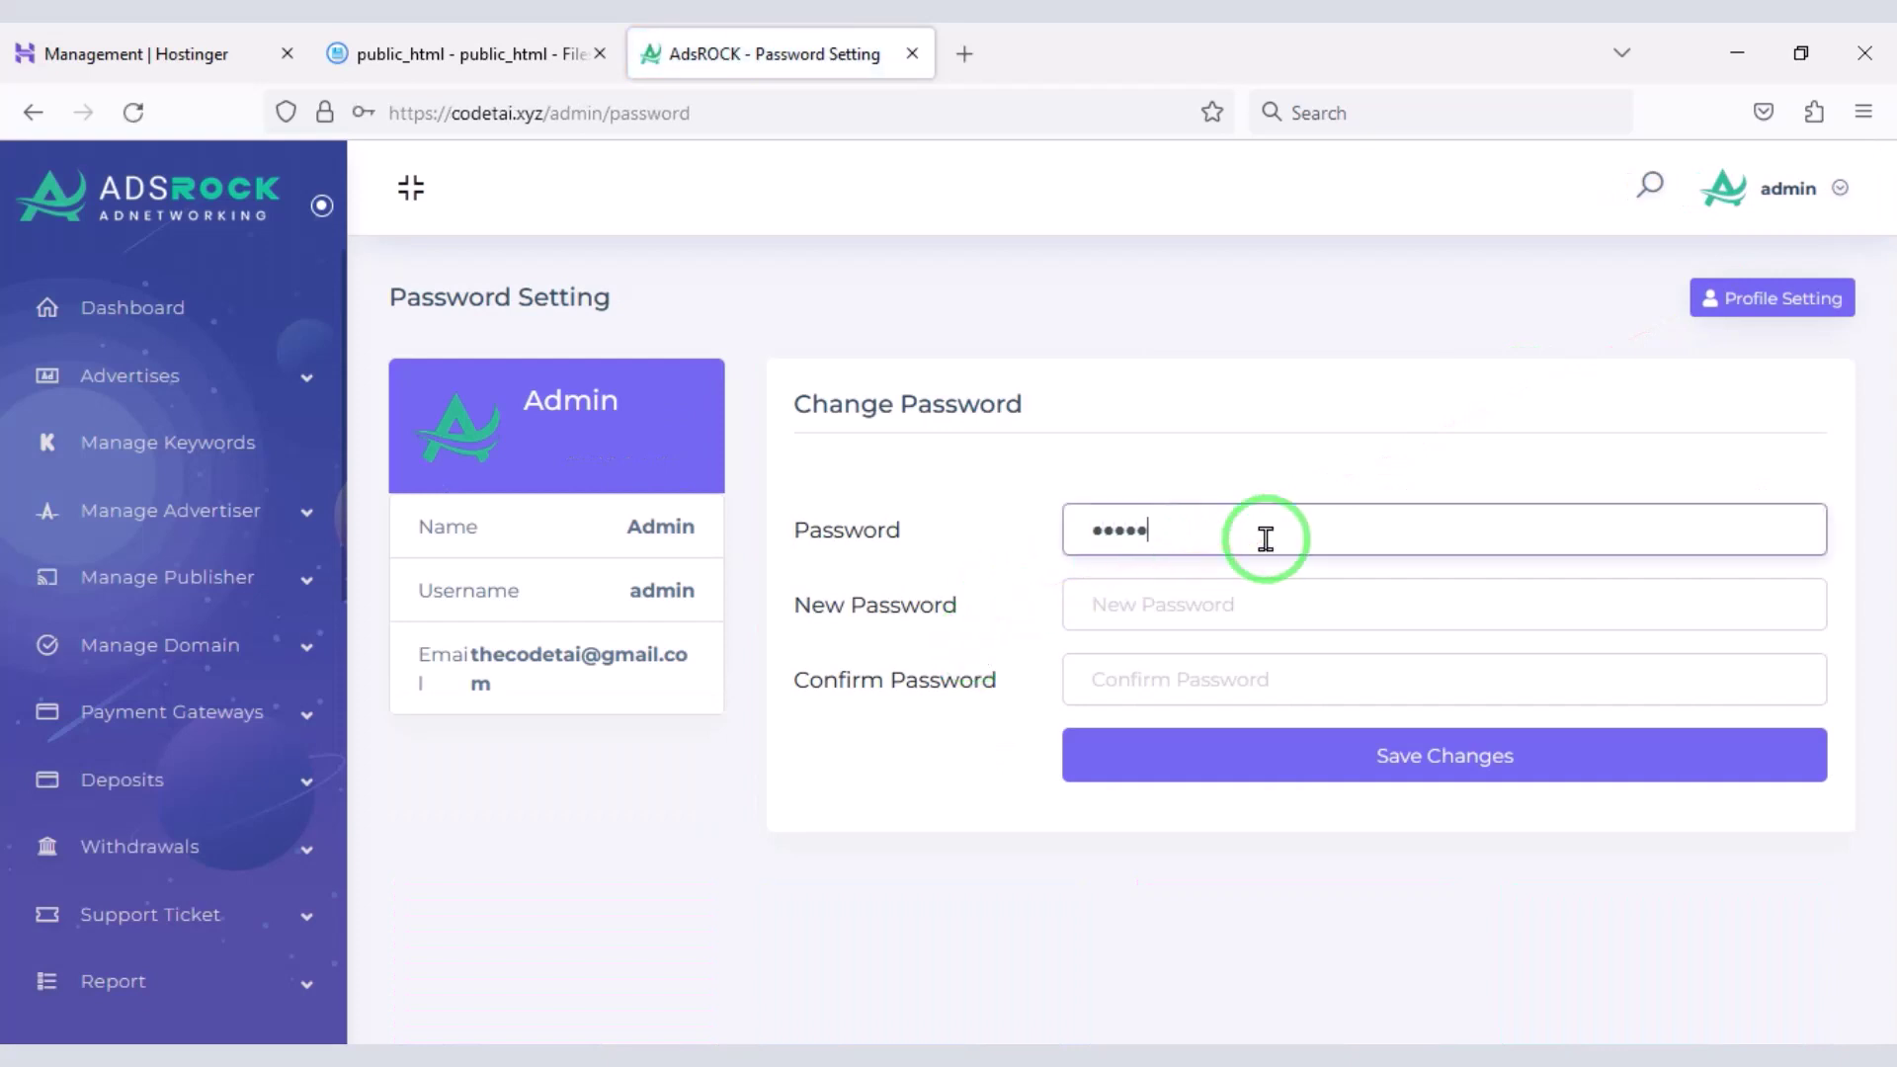
pyautogui.click(1131, 628)
pyautogui.write('1')
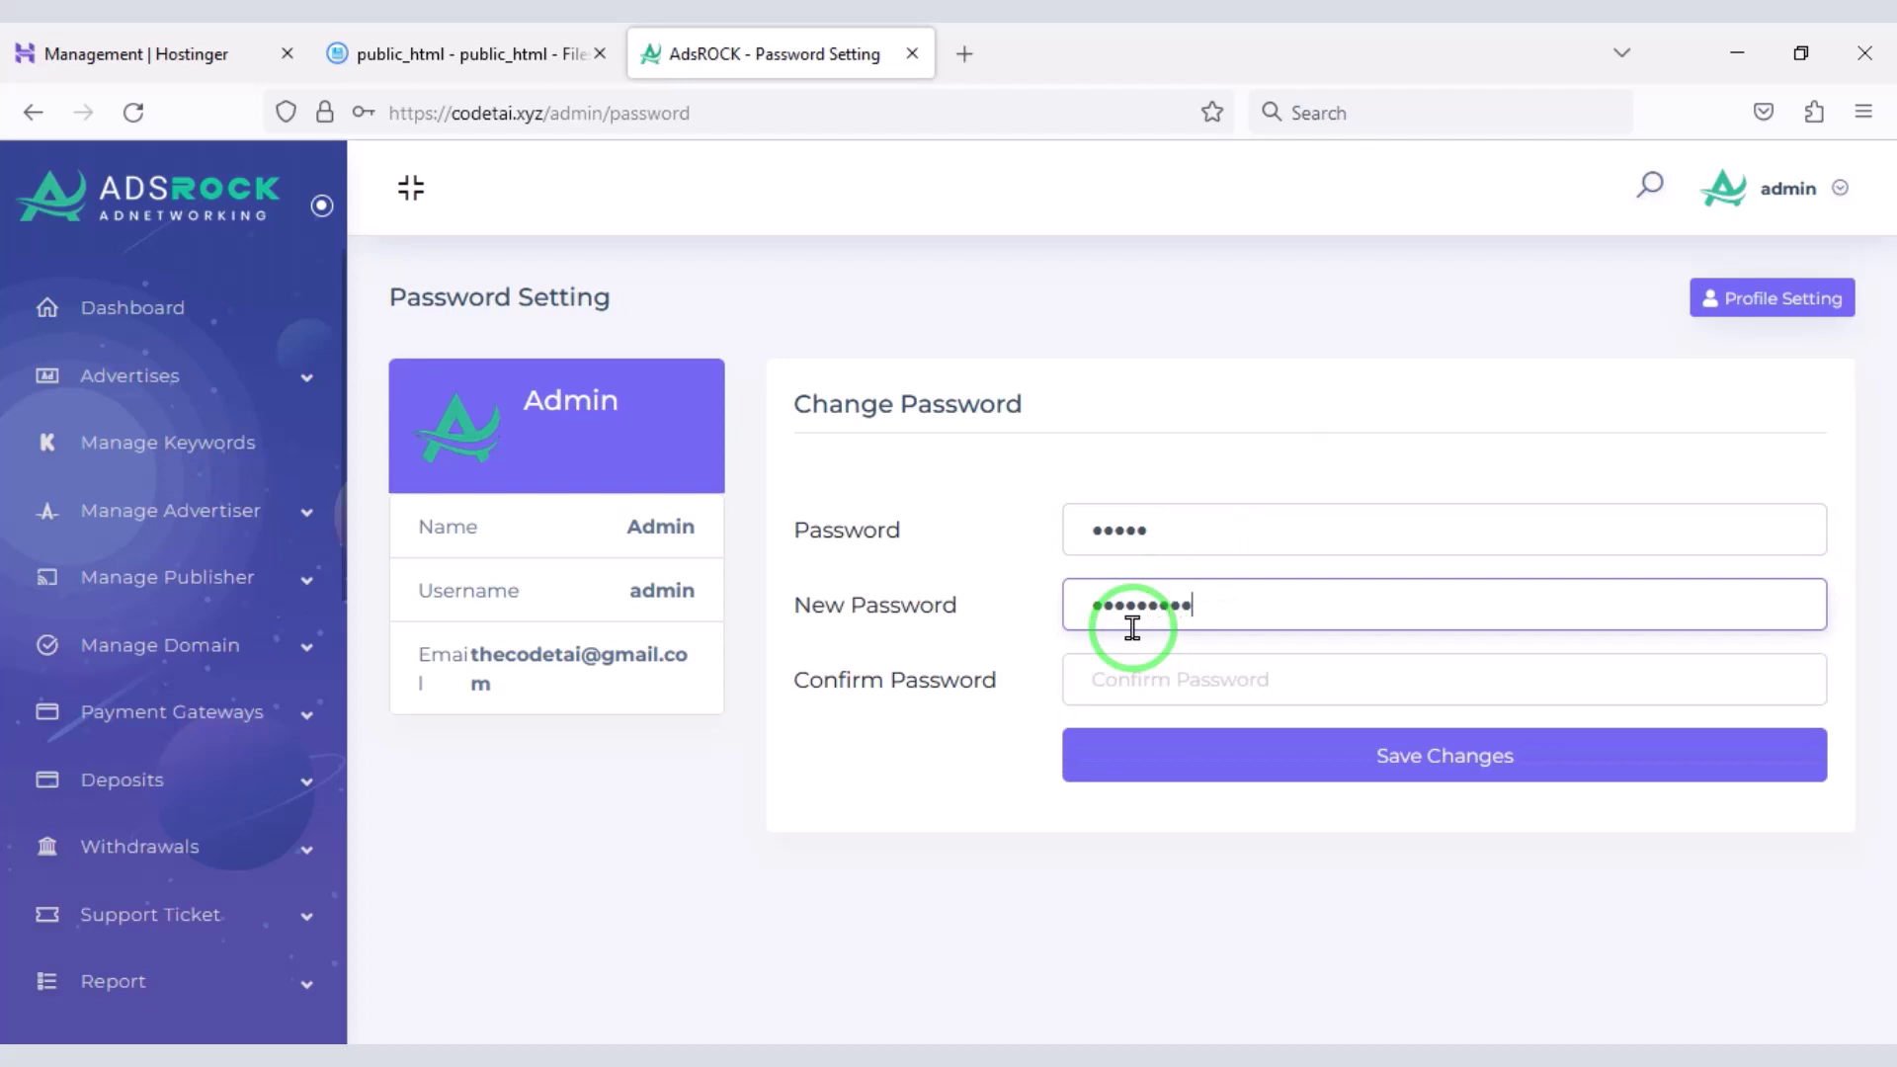
pyautogui.click(1204, 689)
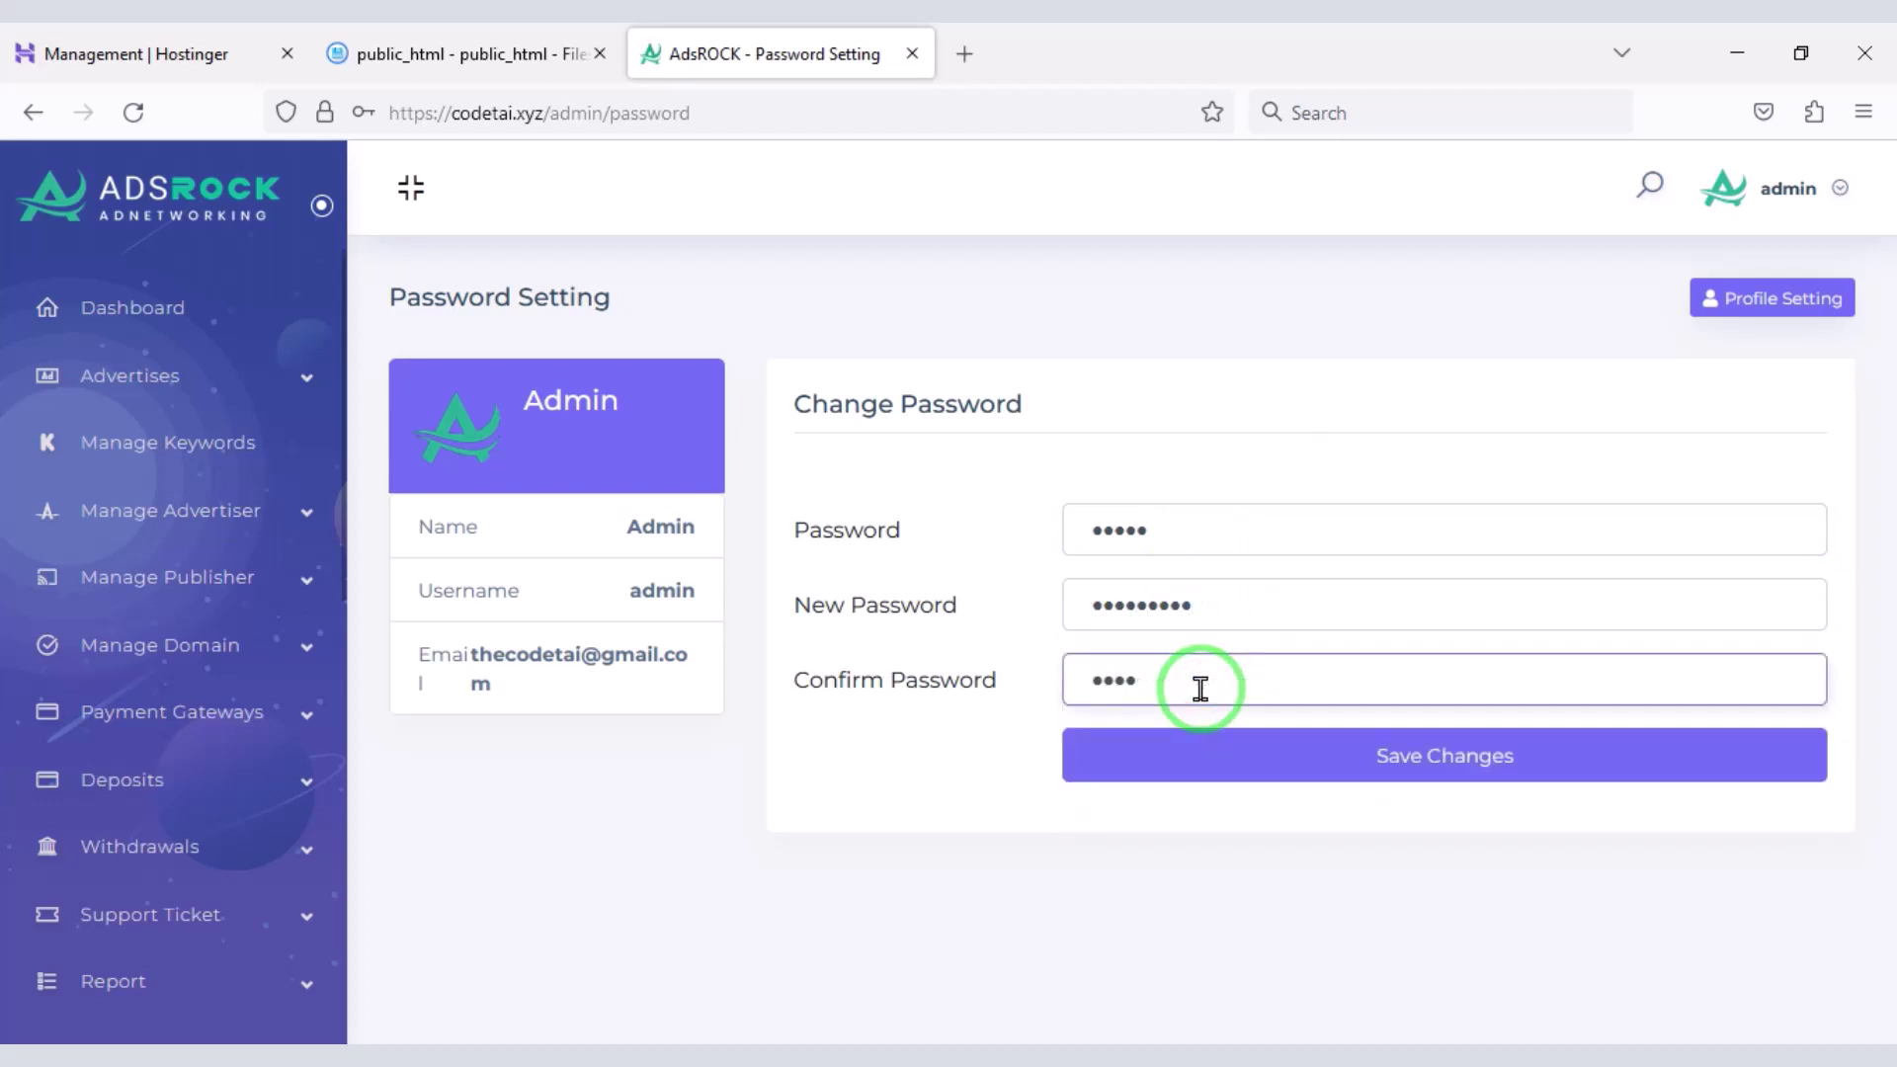
pyautogui.click(1258, 762)
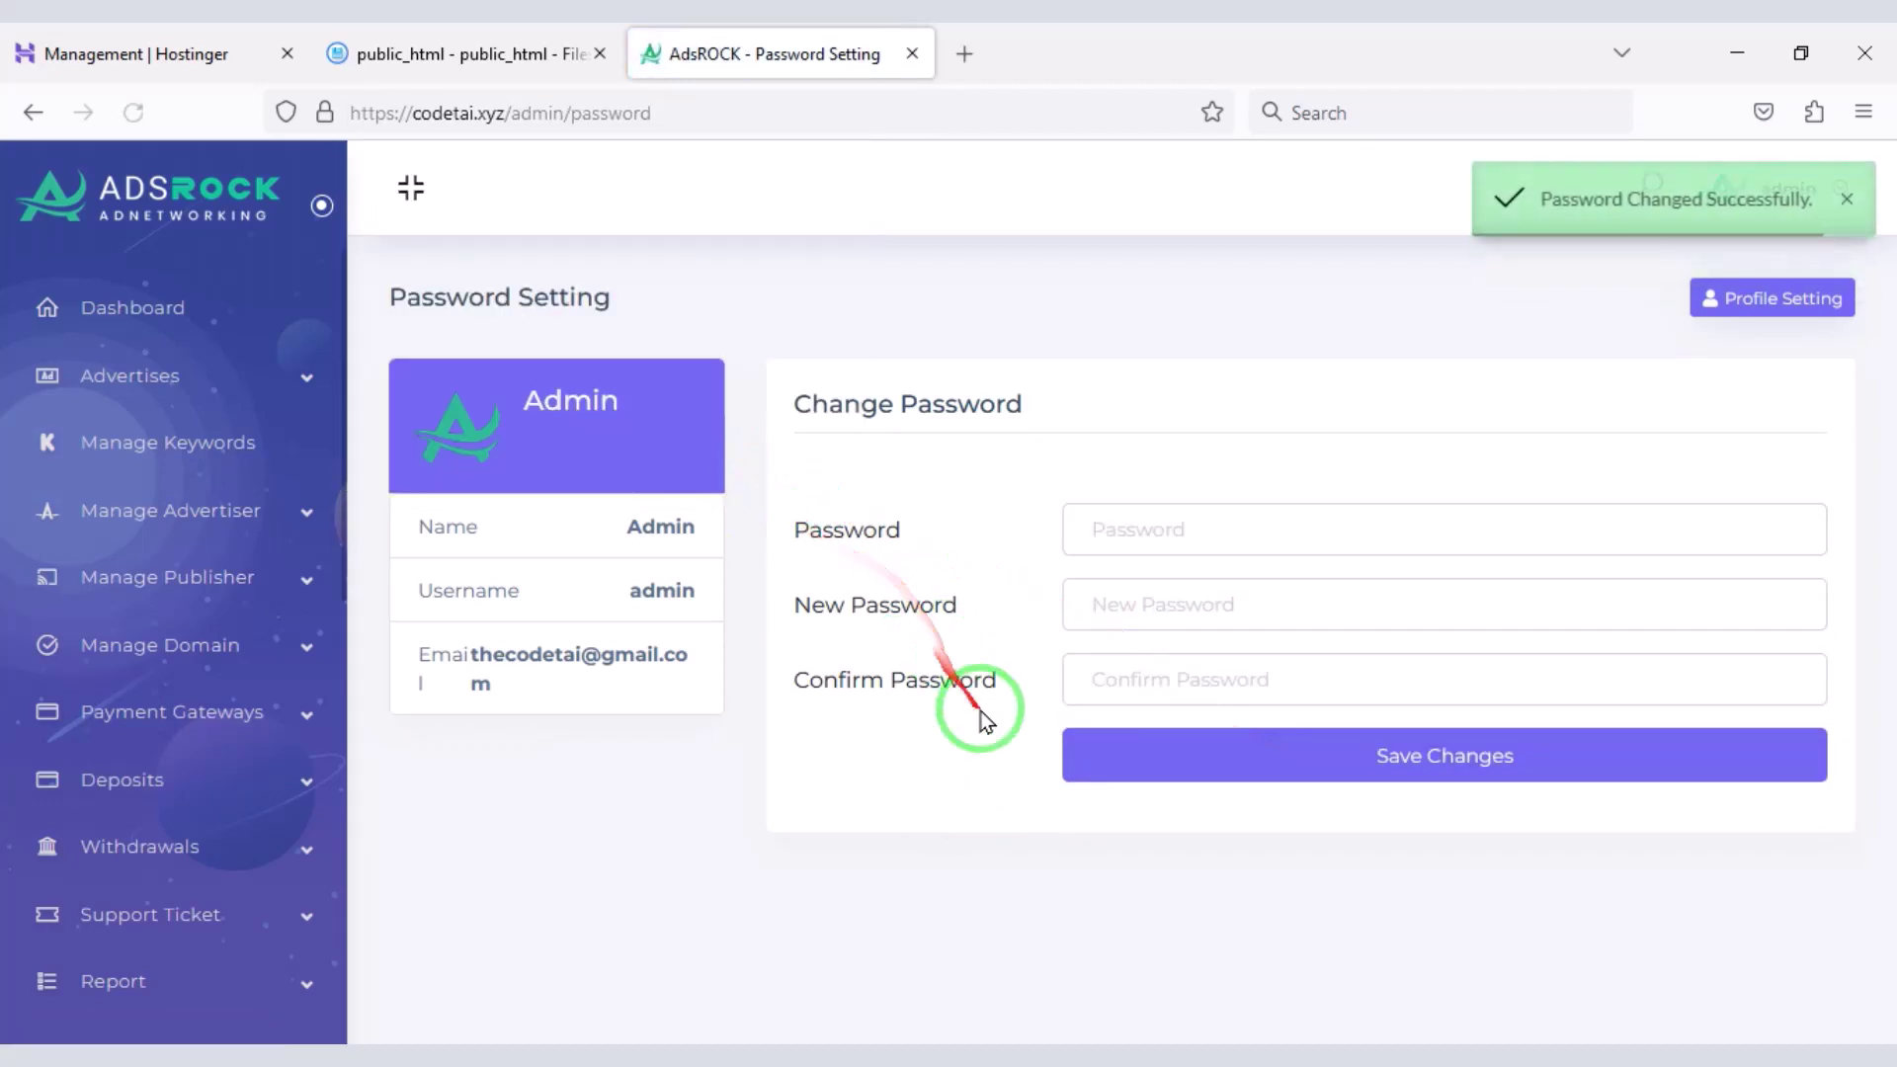
pyautogui.click(163, 306)
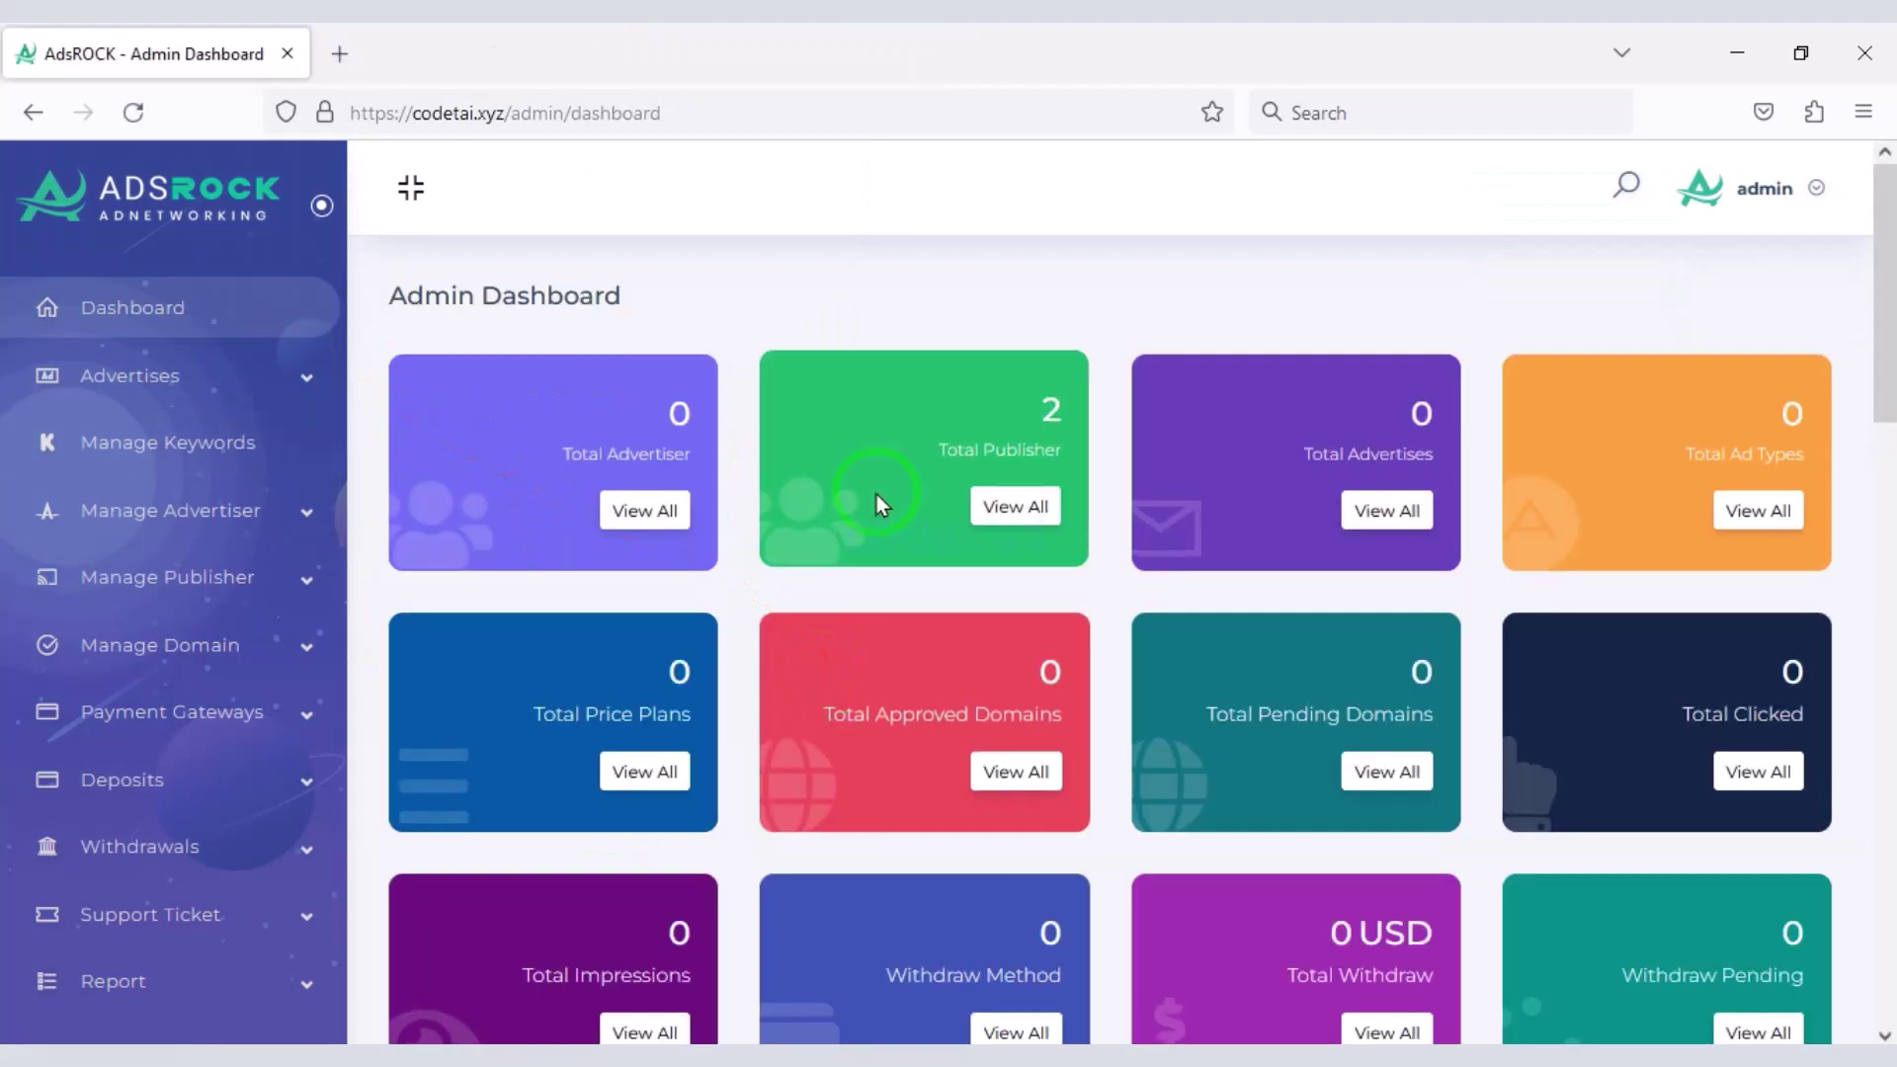
# - On the Price Plan page, add an active Super plan: 300 USD, Click type, 5000 credit
pyautogui.click(268, 385)
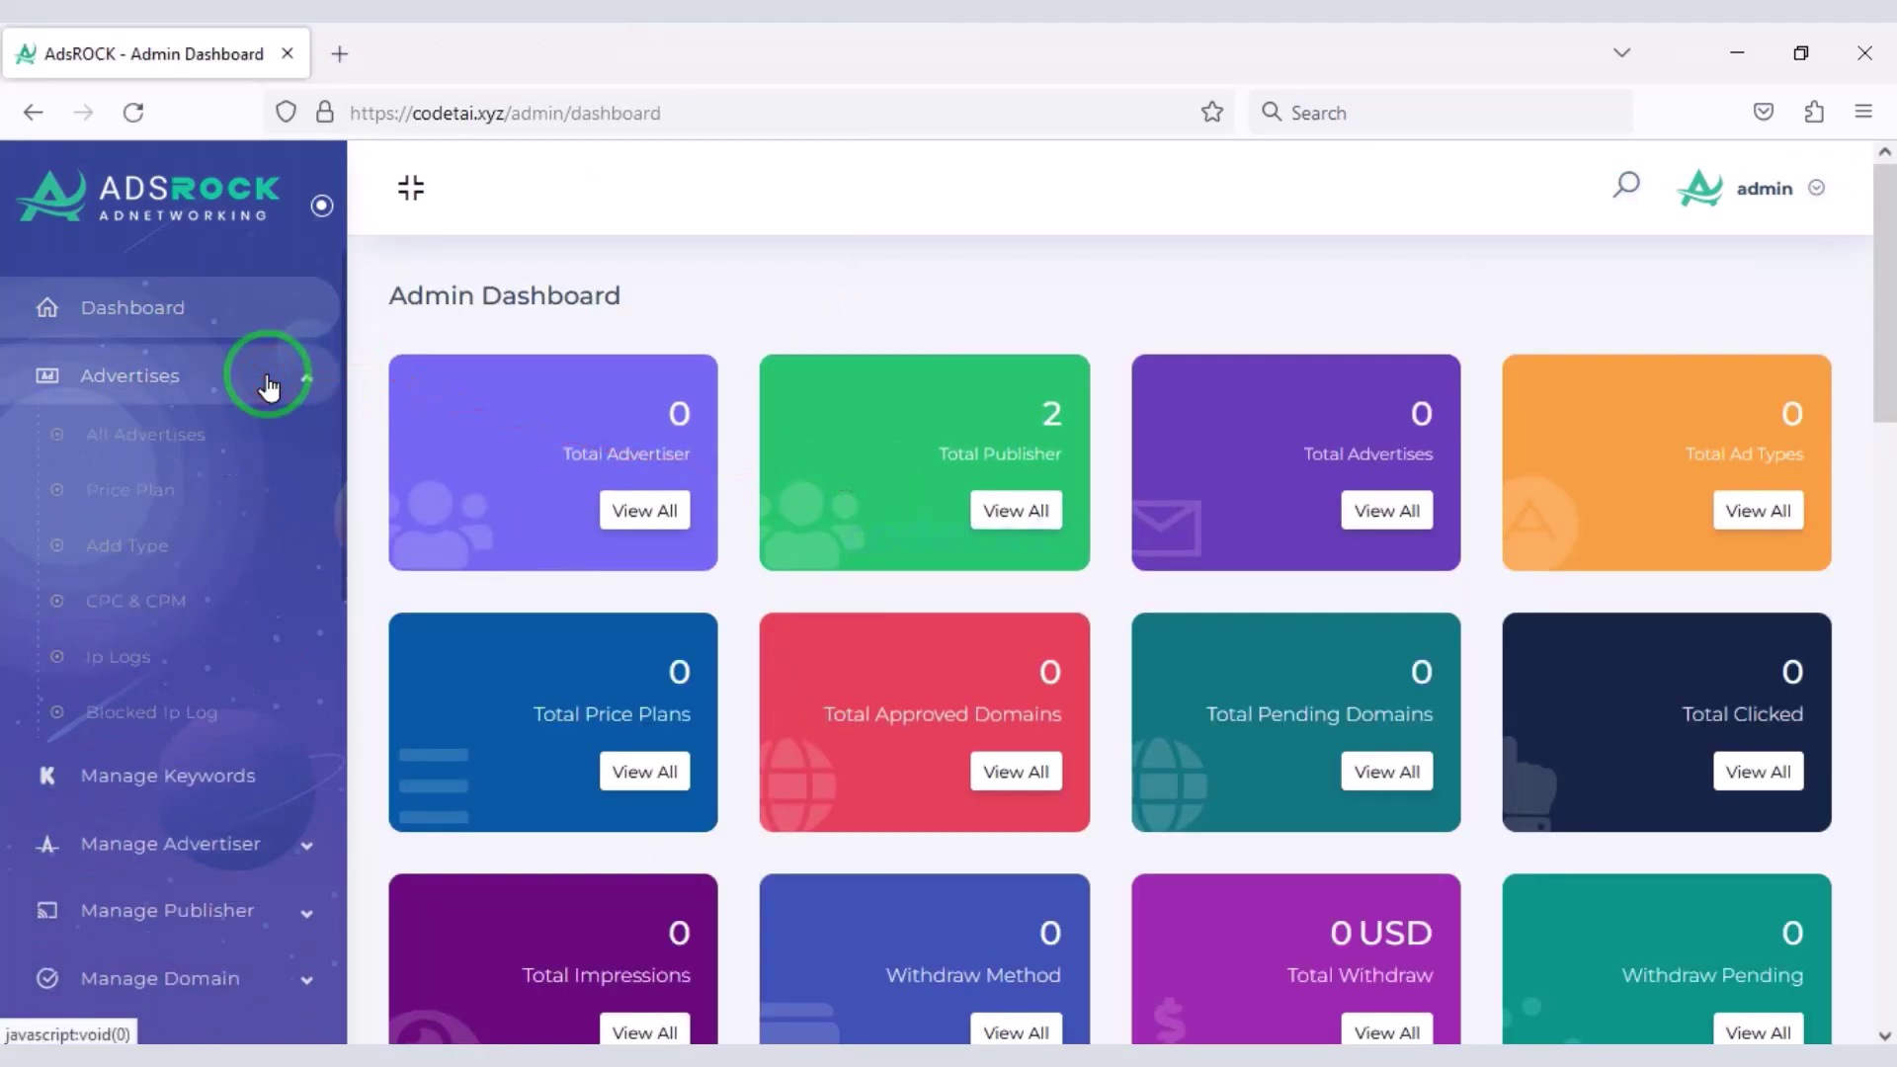
pyautogui.click(196, 445)
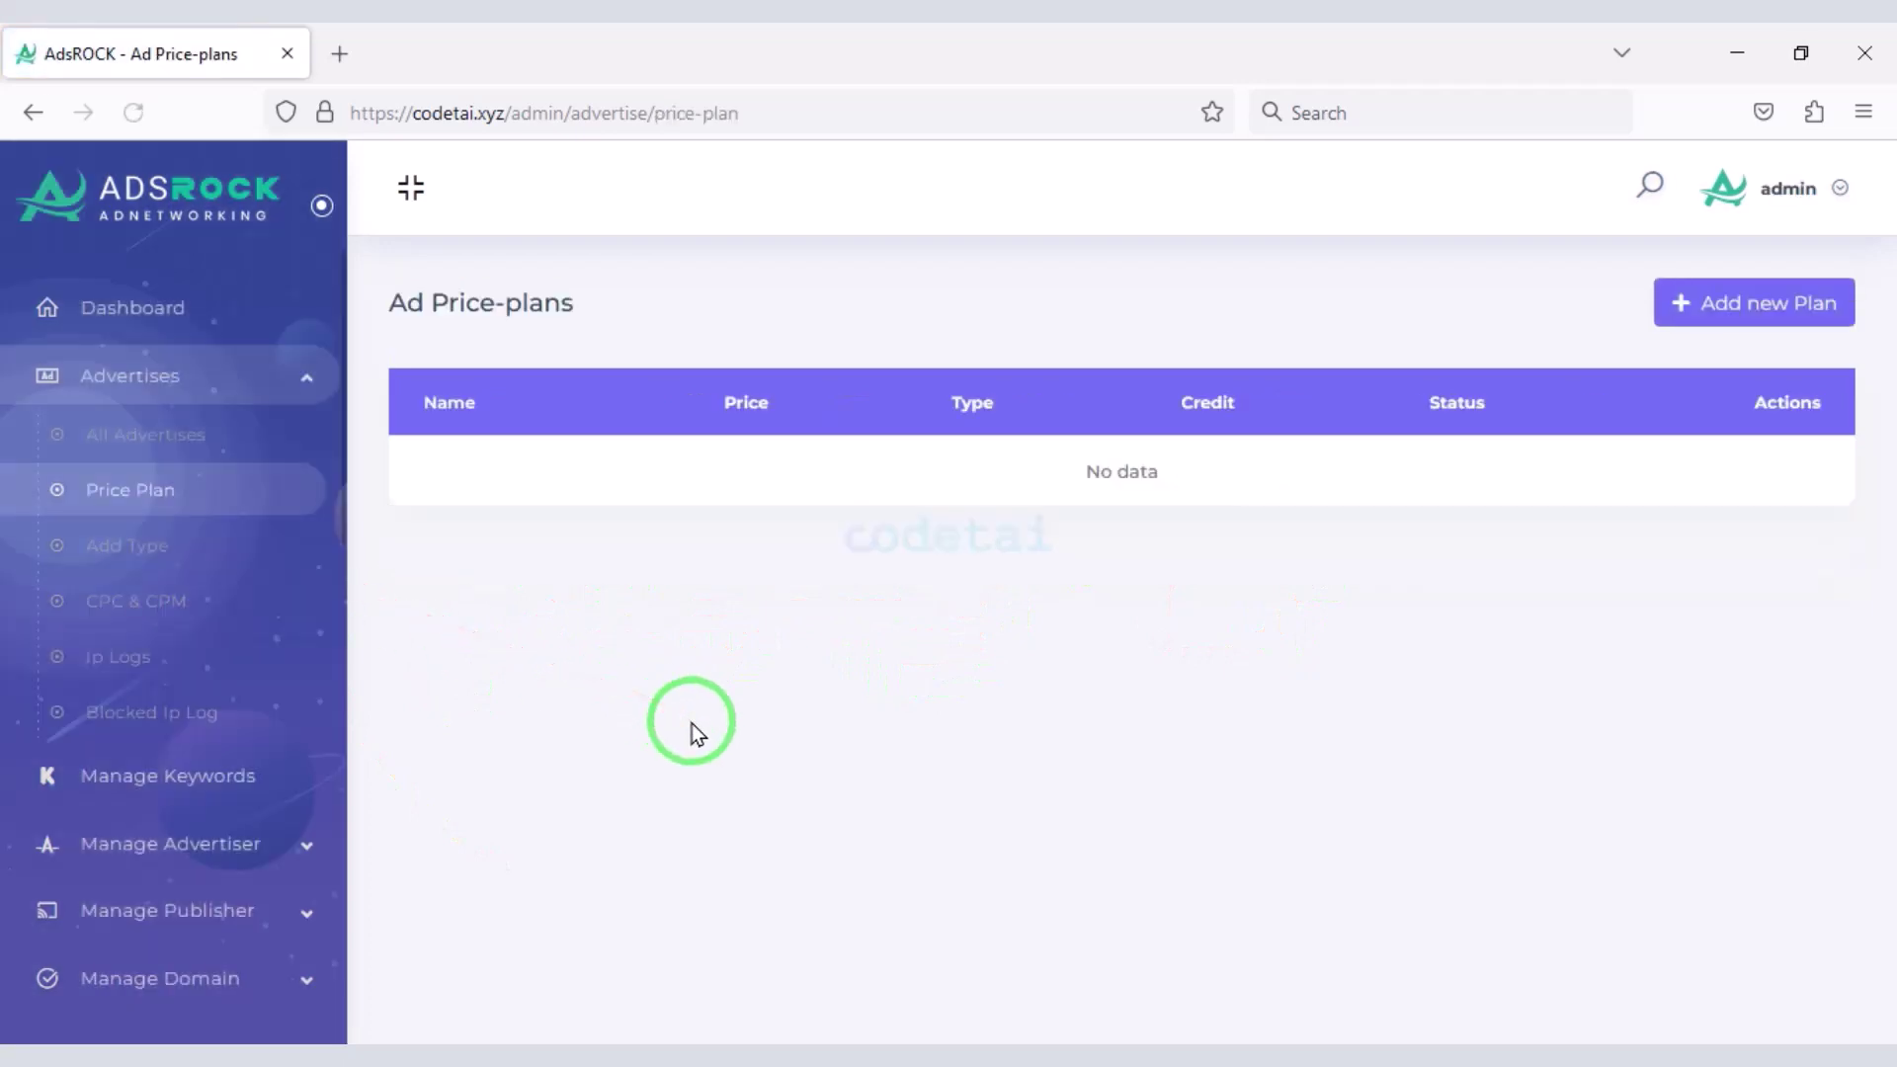
pyautogui.click(1758, 299)
pyautogui.click(721, 354)
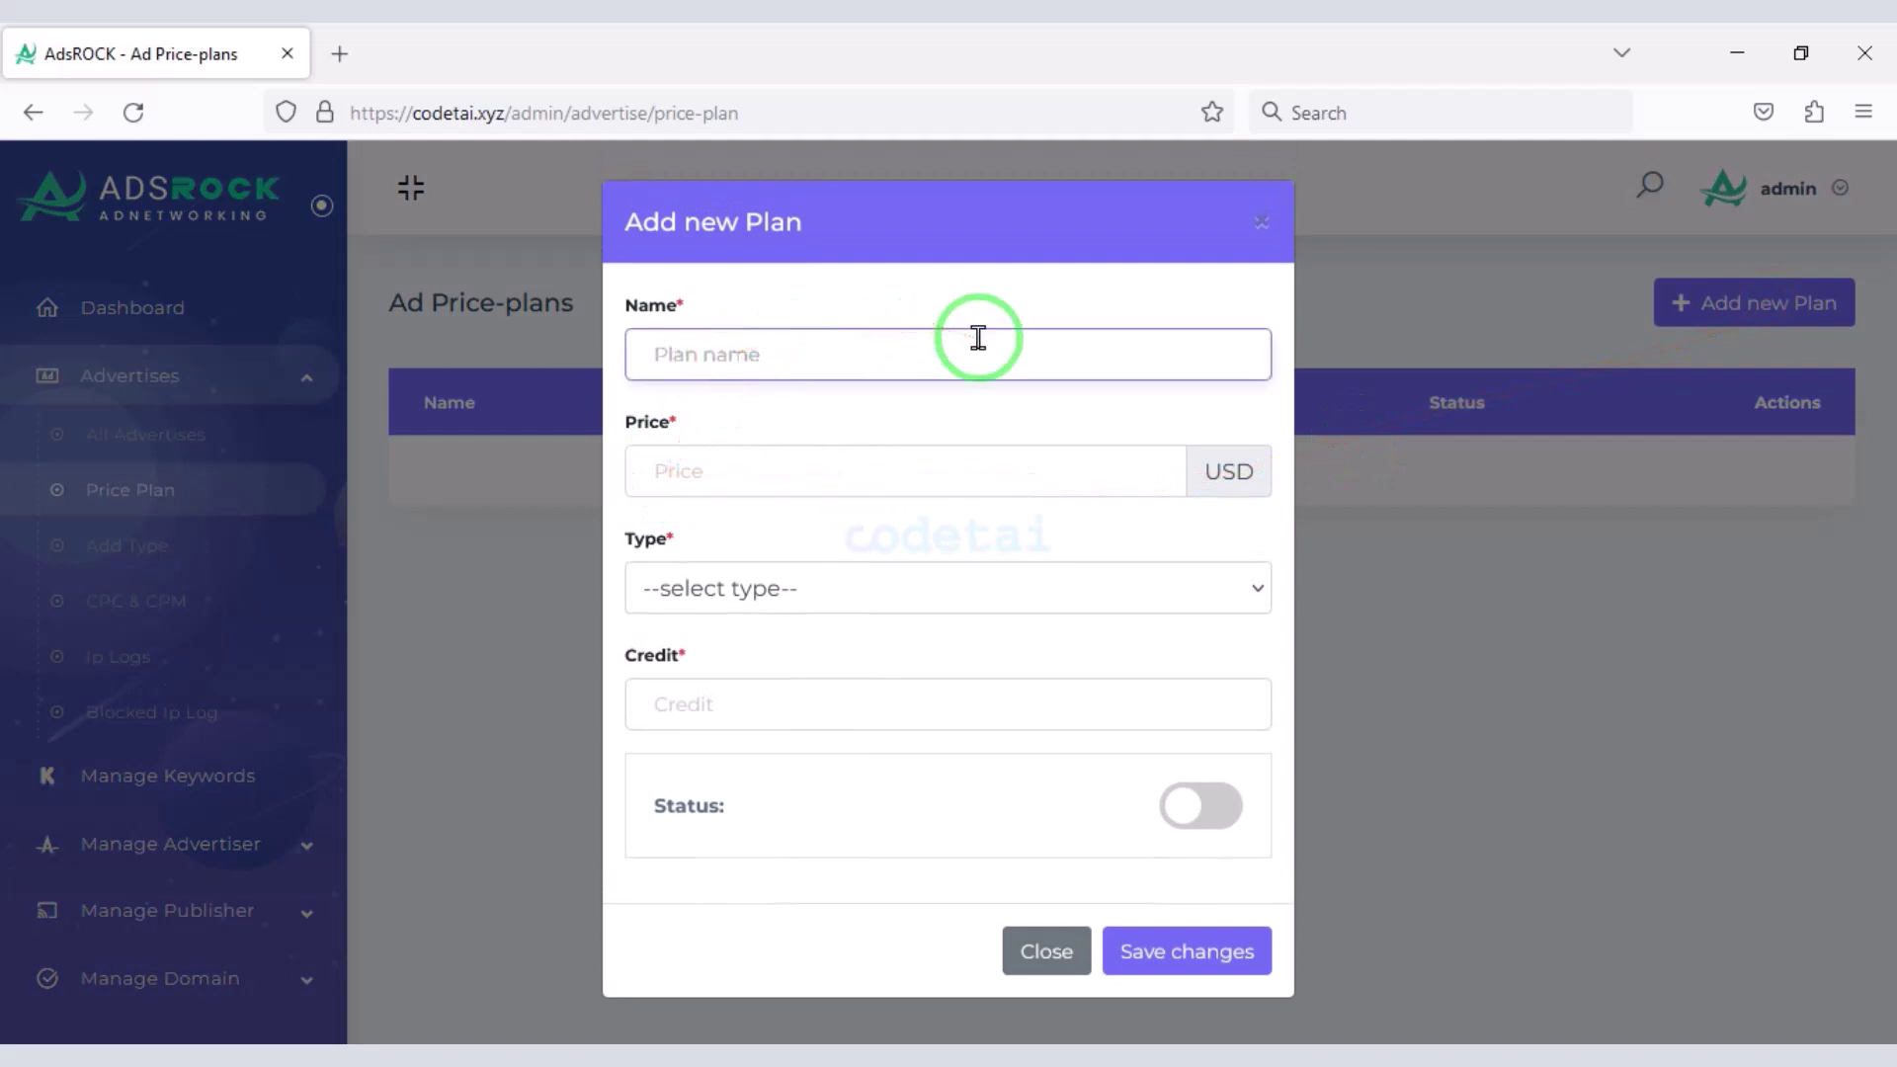
pyautogui.write('Super')
pyautogui.click(797, 454)
pyautogui.write('300')
pyautogui.click(768, 597)
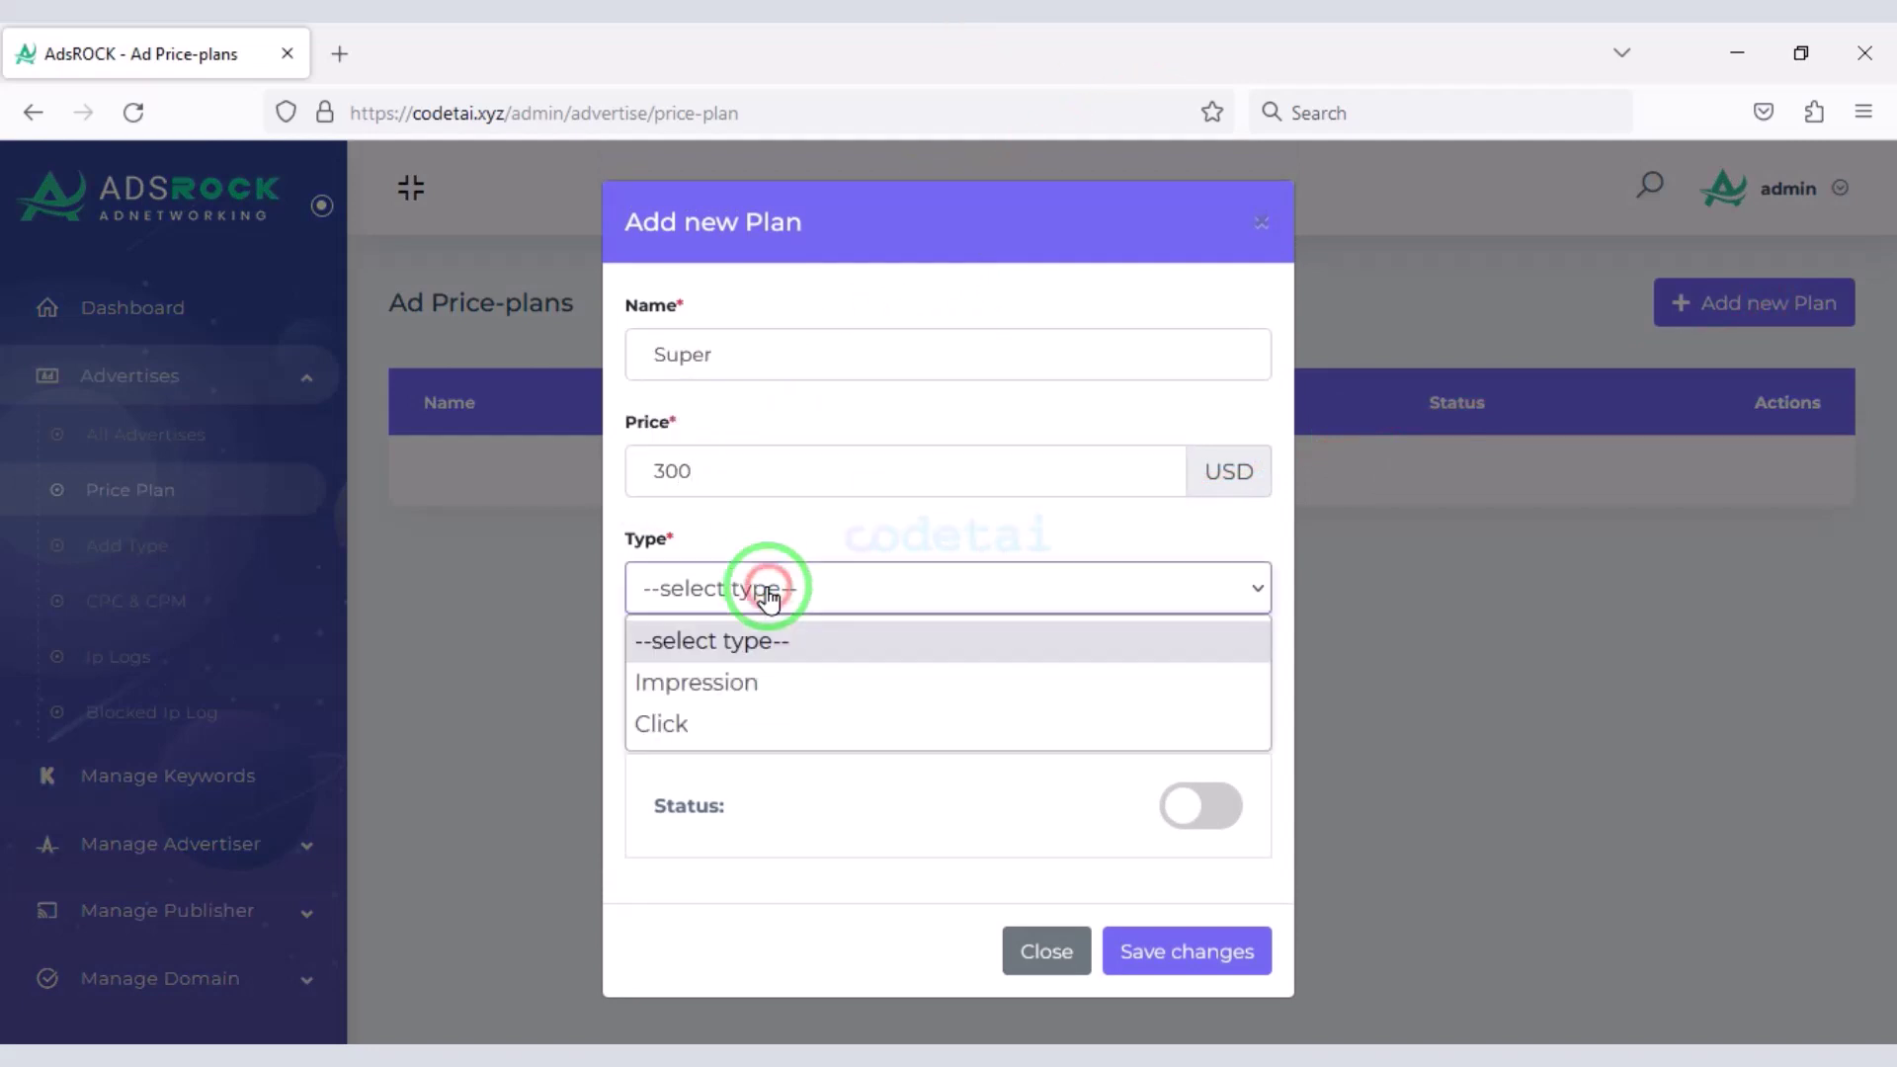
pyautogui.click(786, 723)
pyautogui.click(787, 718)
pyautogui.write('5000')
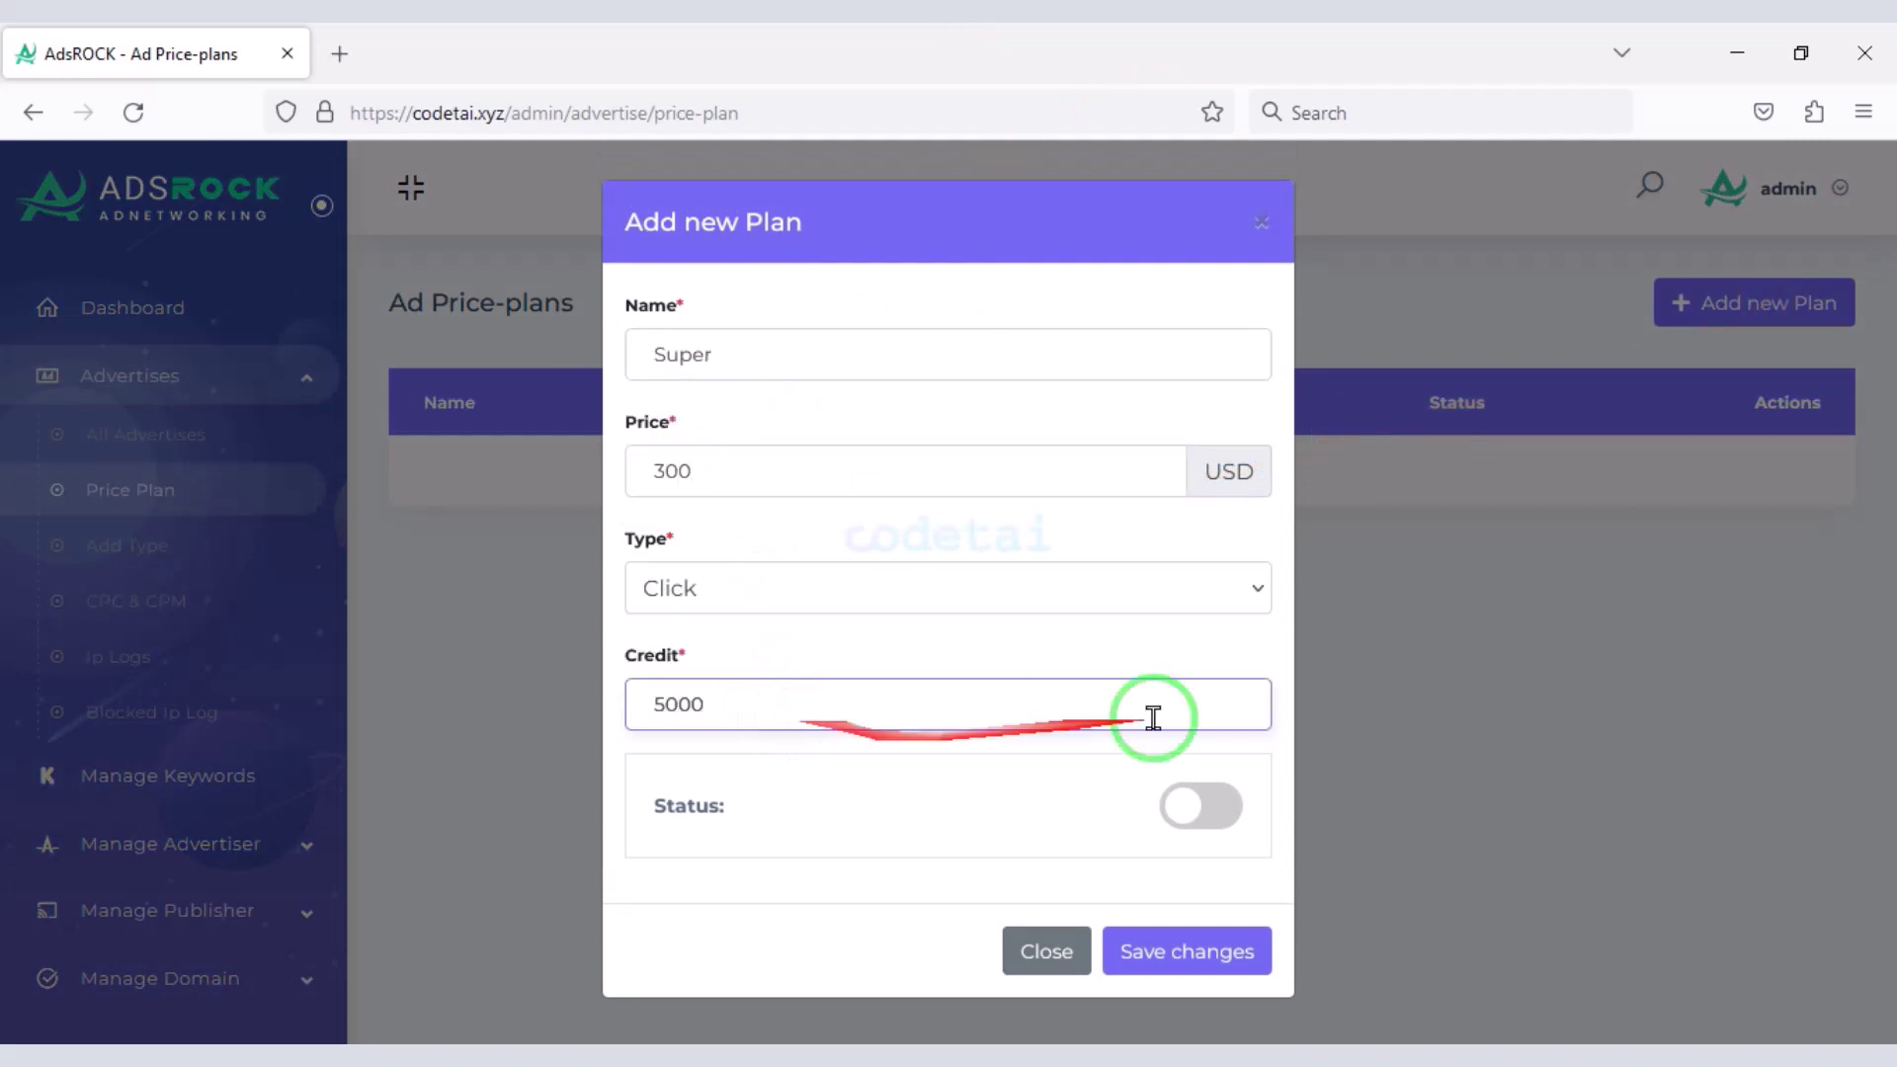
pyautogui.click(1204, 805)
pyautogui.click(1186, 951)
# - Add an active Silver plan: 200 USD, Impression type, 500 credit
pyautogui.click(1728, 302)
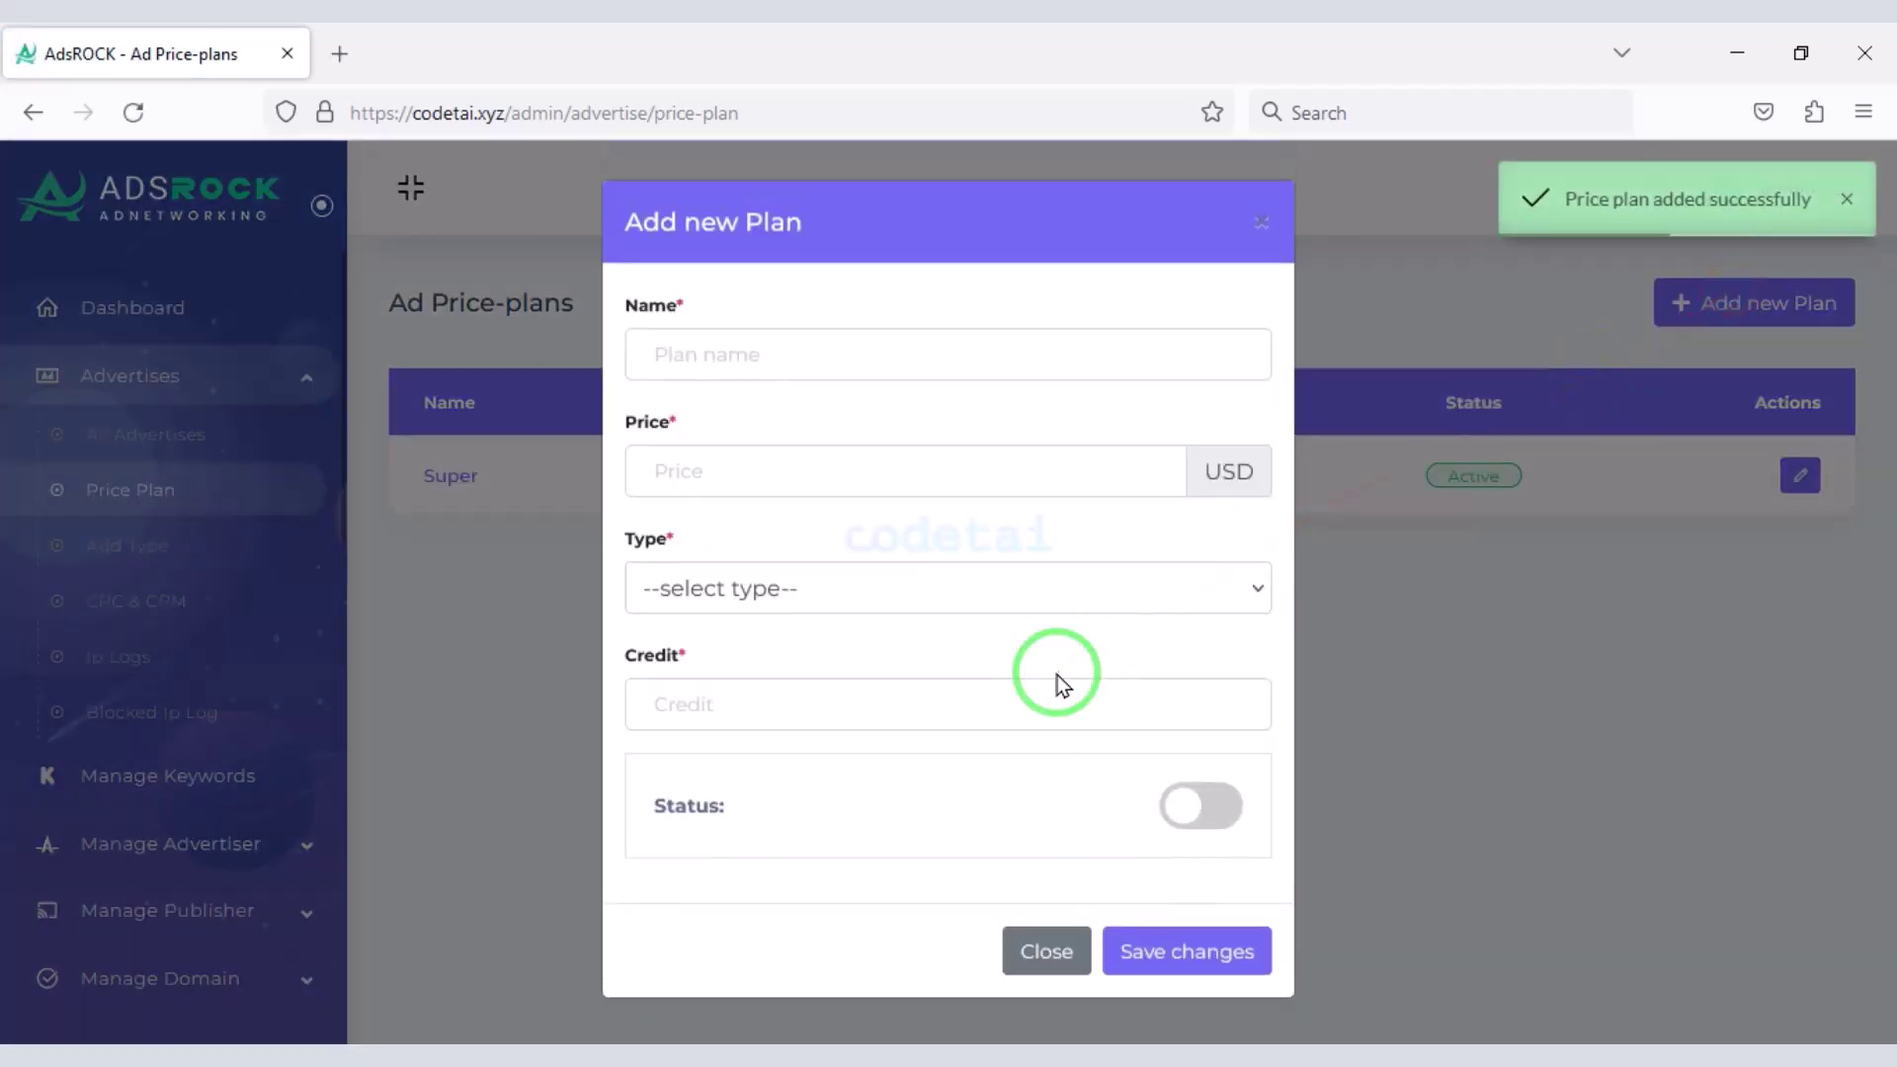
pyautogui.click(985, 300)
pyautogui.write('Silver')
pyautogui.click(838, 451)
pyautogui.write('200')
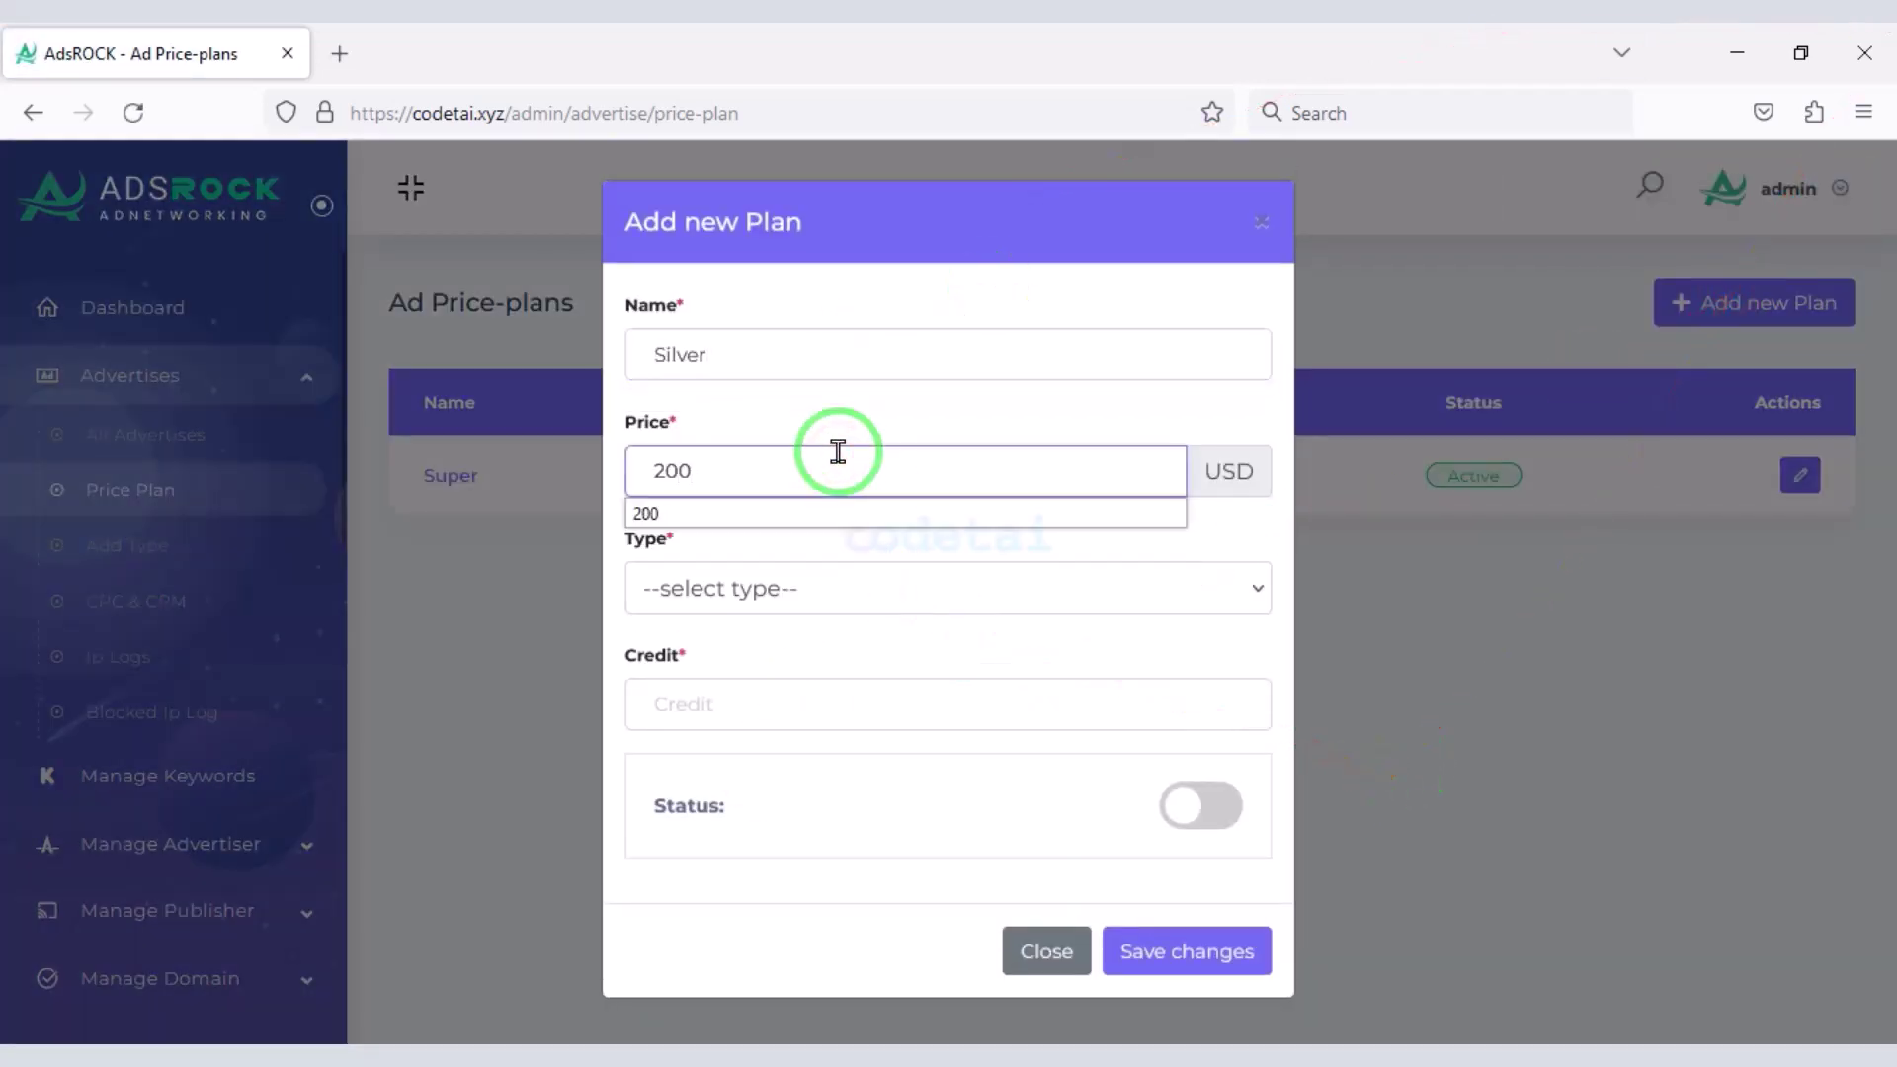
pyautogui.click(799, 613)
pyautogui.click(766, 737)
pyautogui.click(762, 711)
pyautogui.write('500')
pyautogui.click(1201, 805)
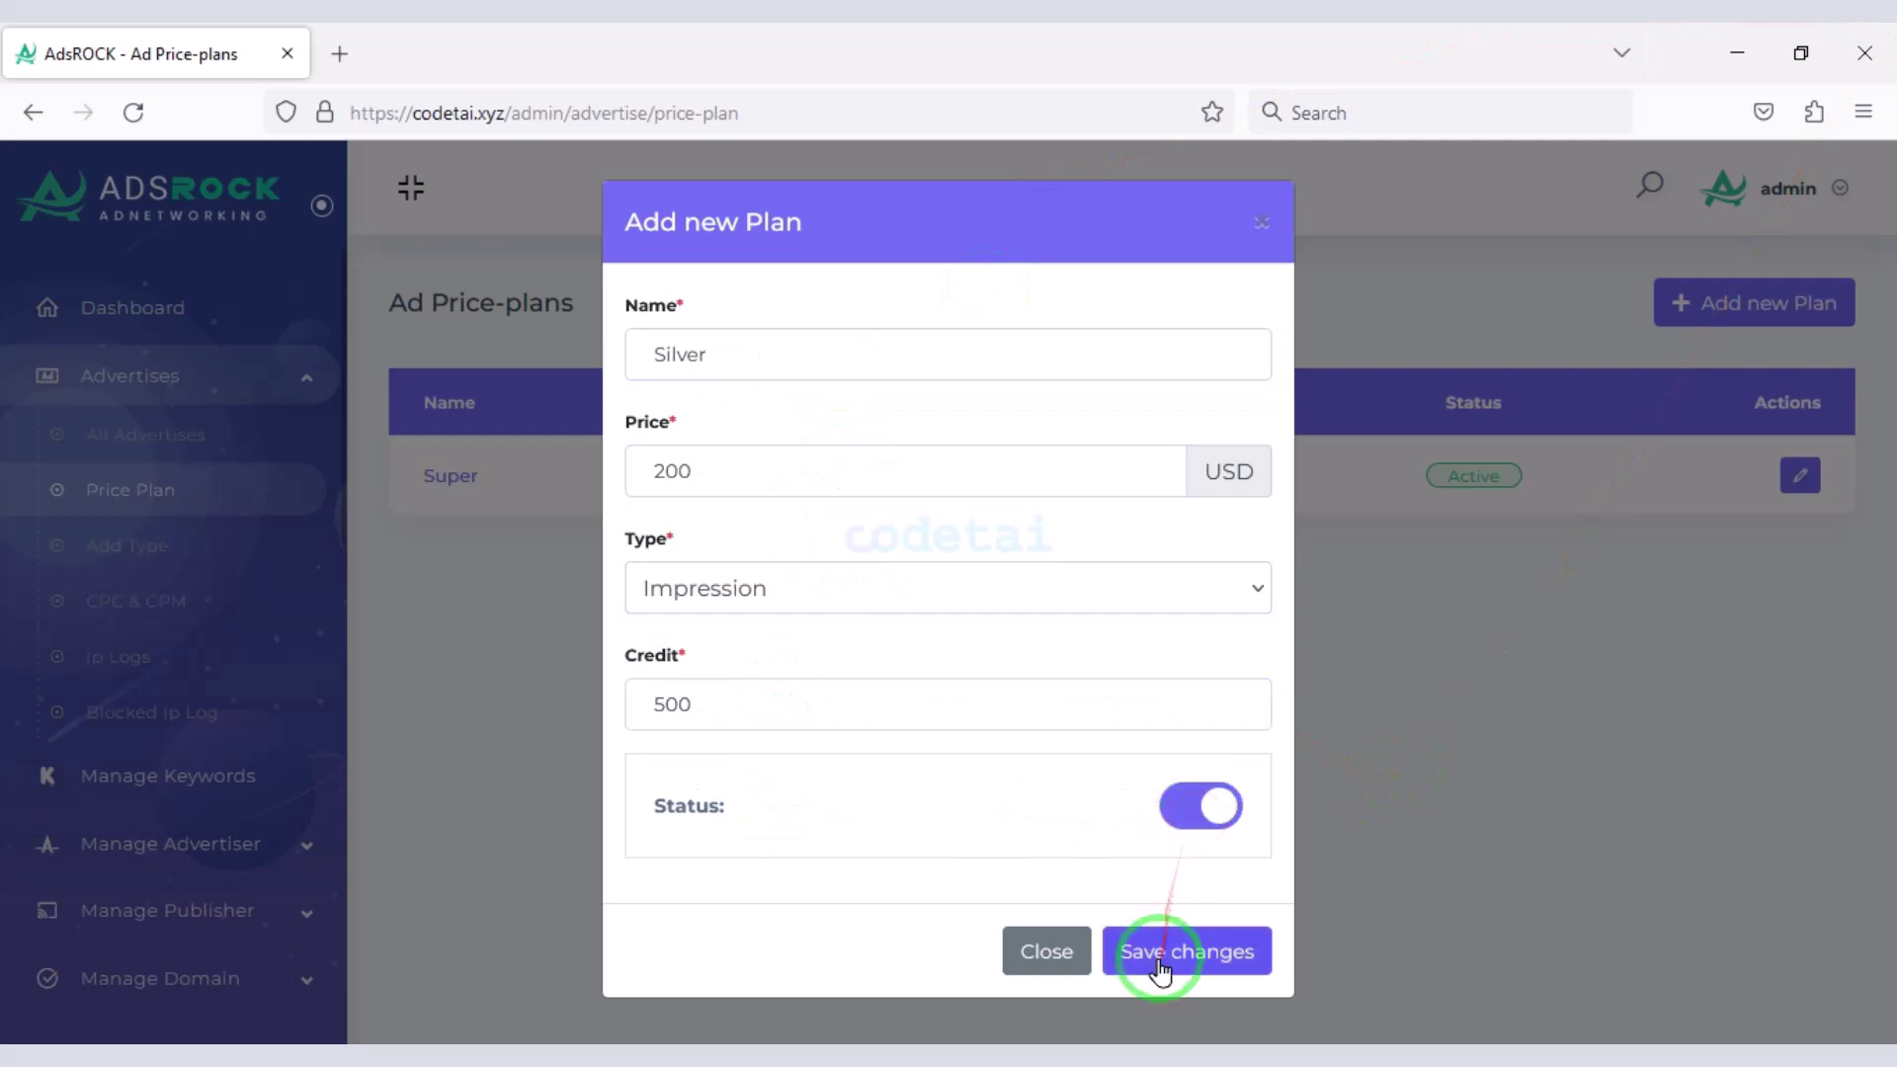
pyautogui.click(1152, 950)
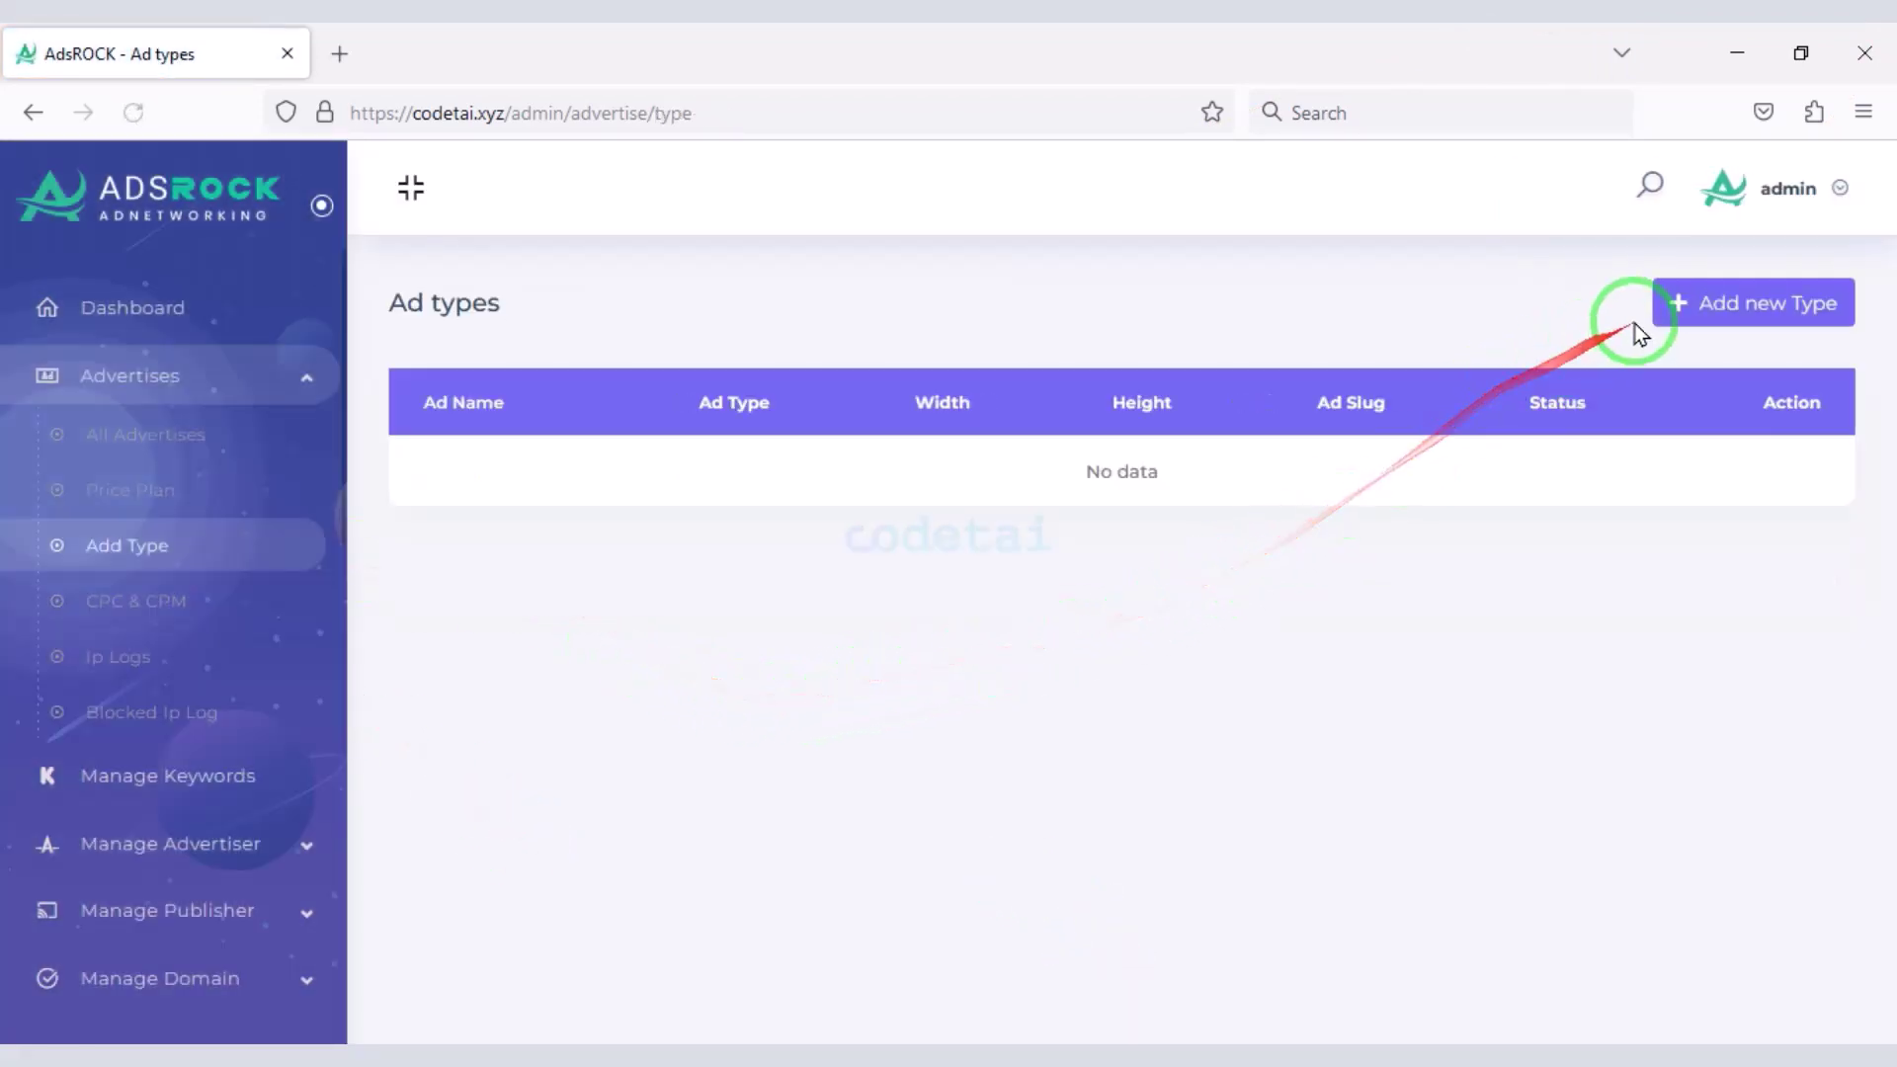
# - Create an active ad type named Banner Ad sized 720x250
pyautogui.click(1708, 314)
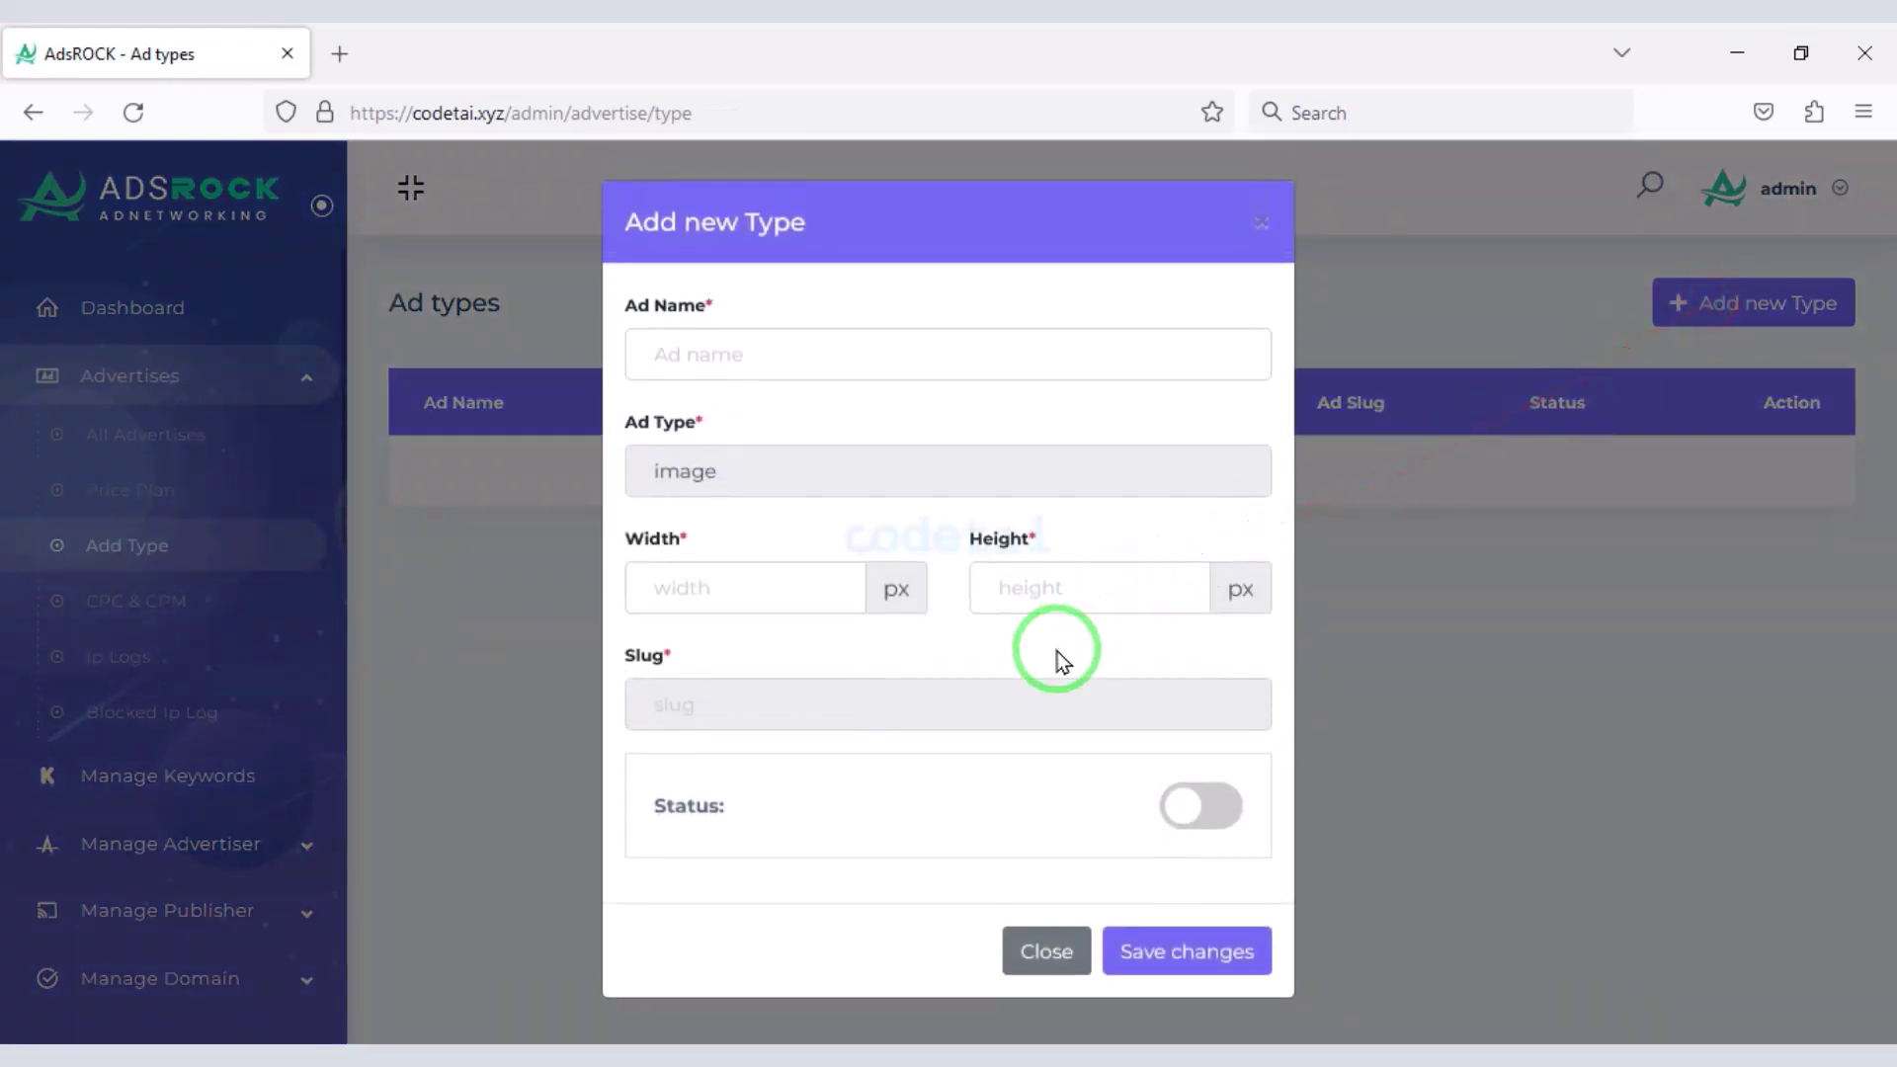
pyautogui.write('Banner Ad')
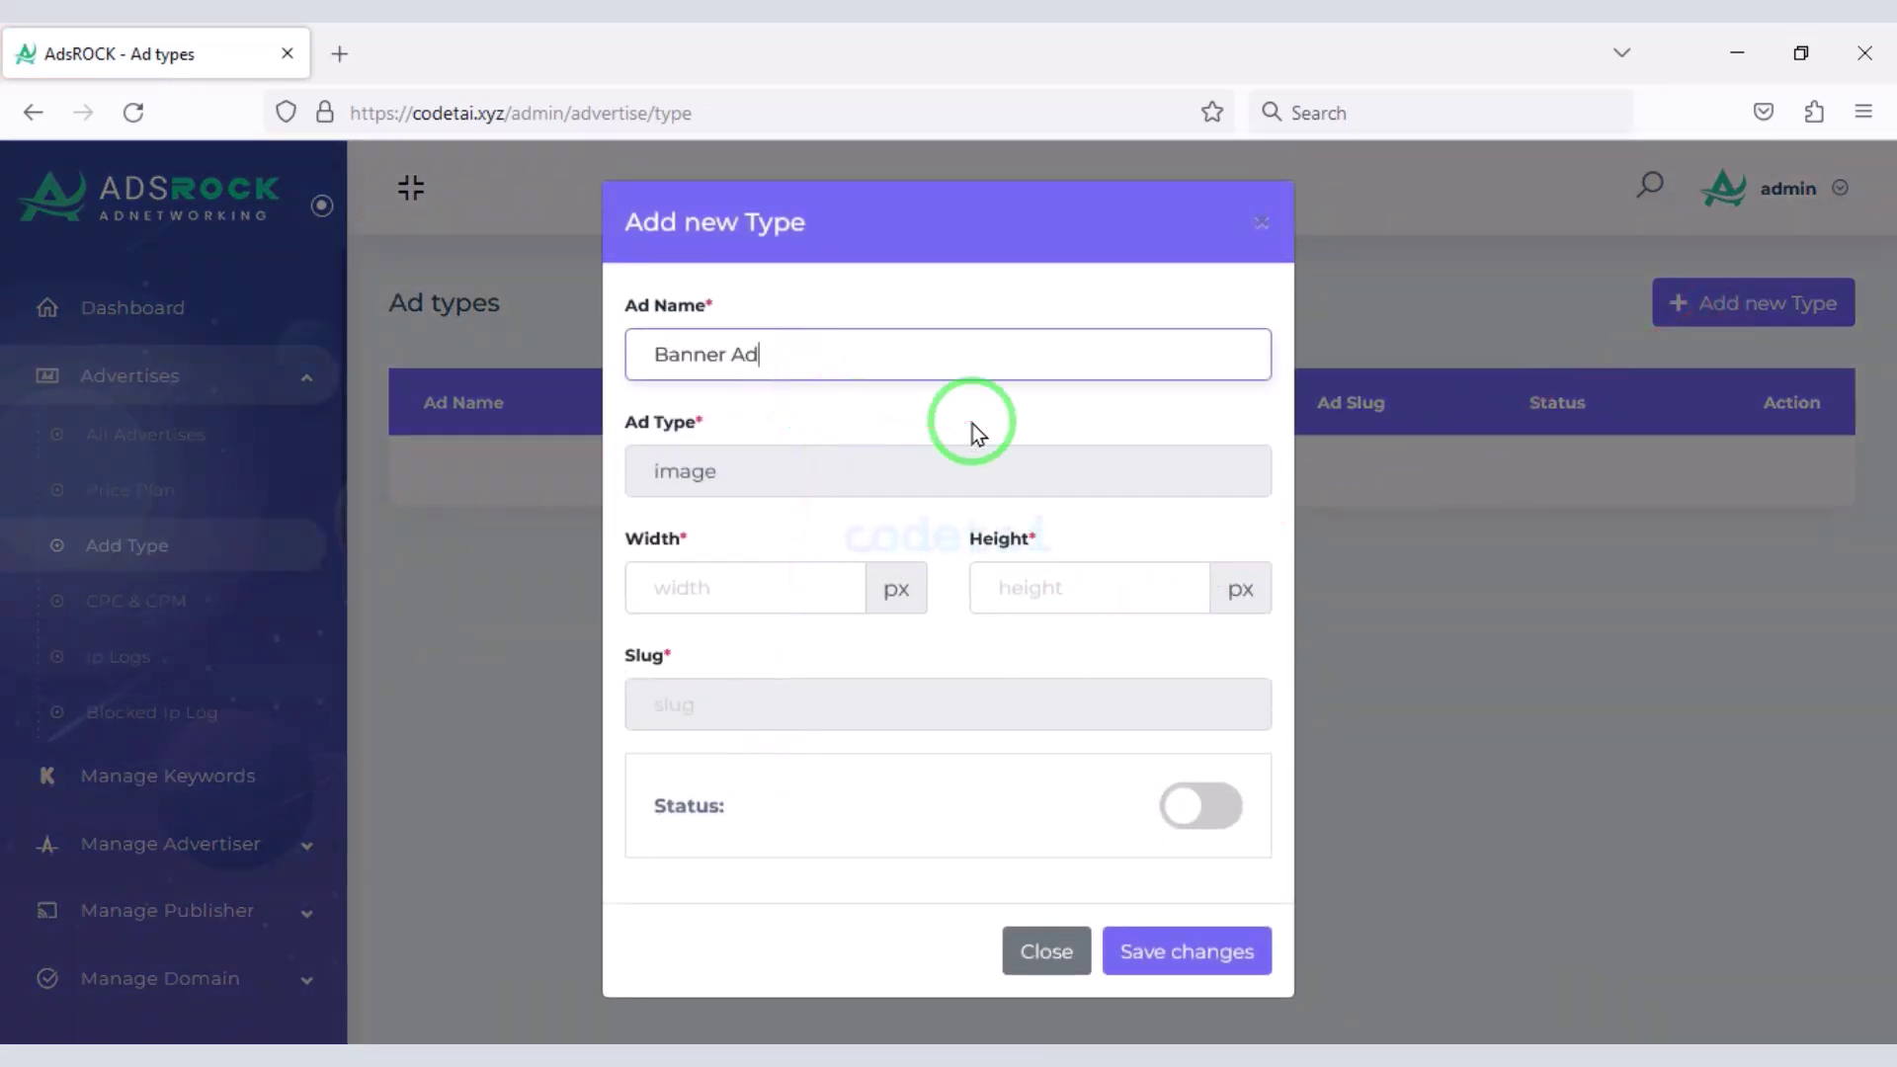
pyautogui.click(776, 587)
pyautogui.write('7')
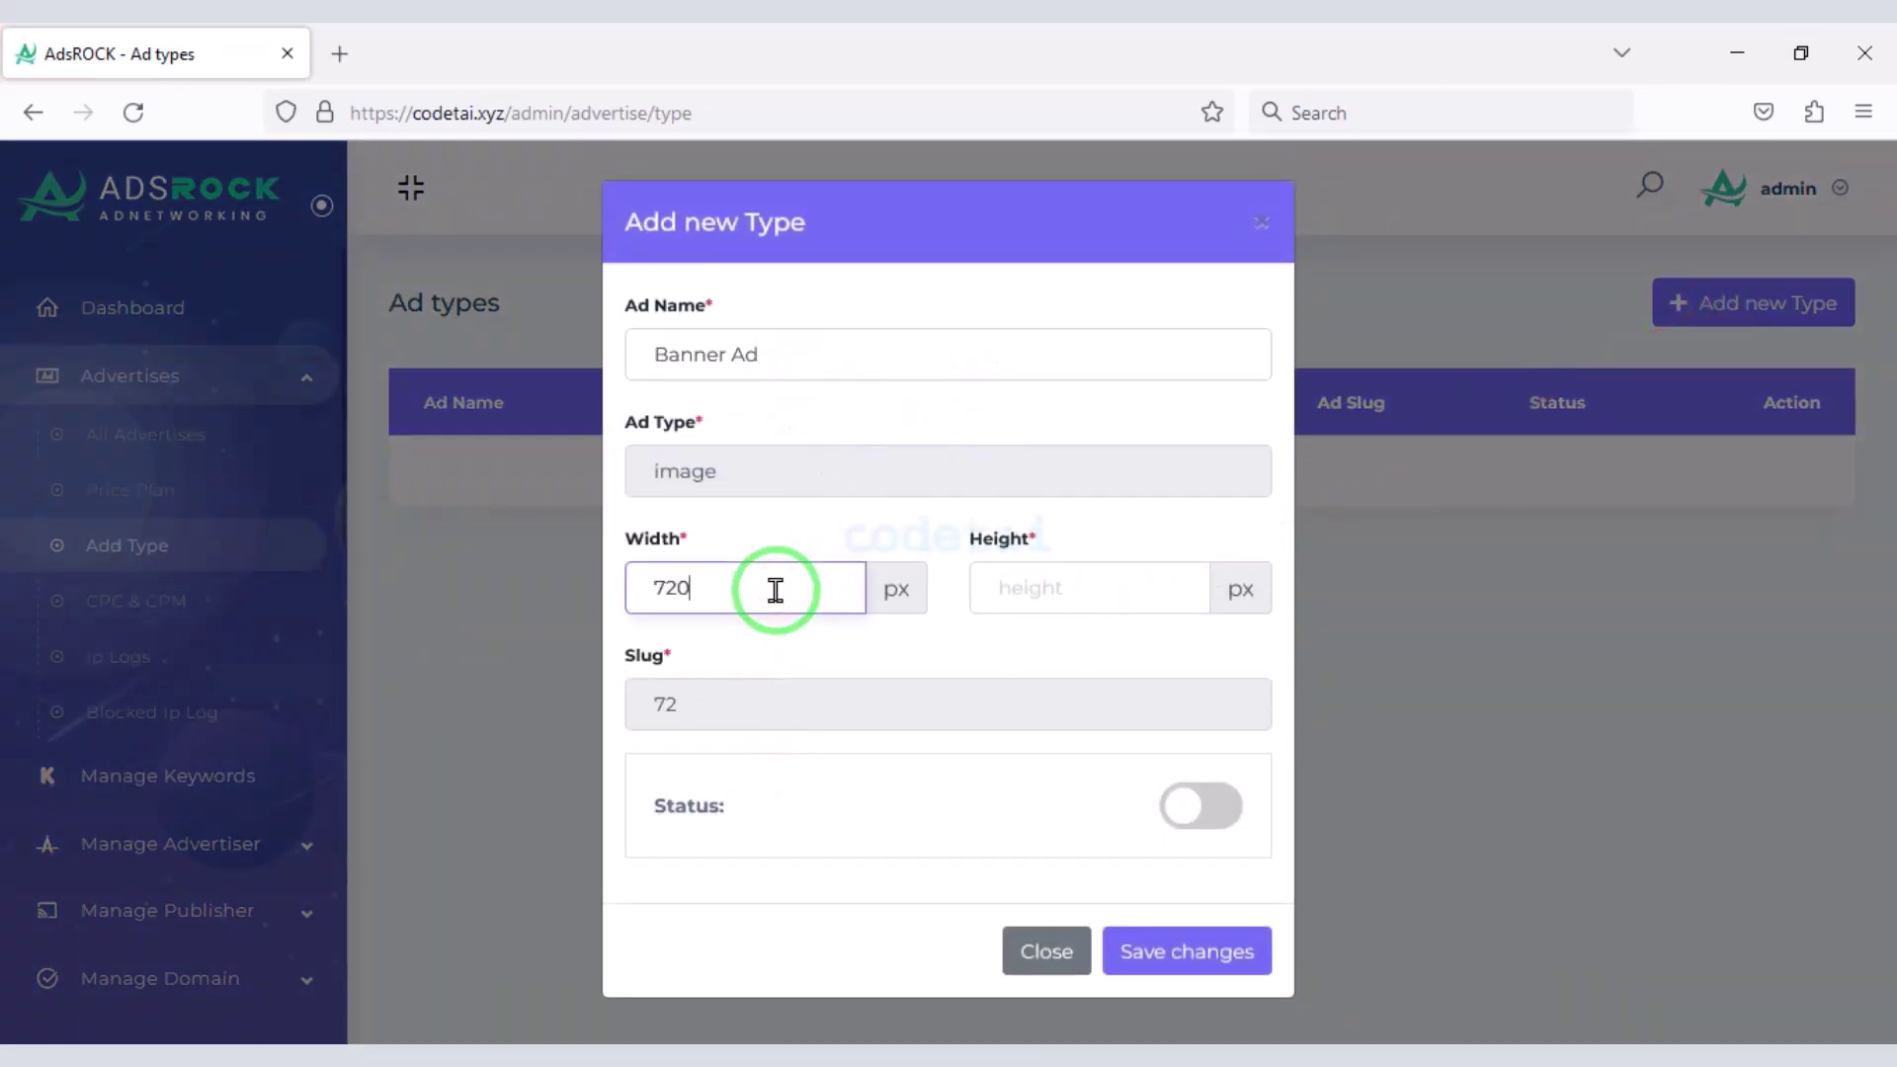
pyautogui.write('20')
pyautogui.click(1068, 597)
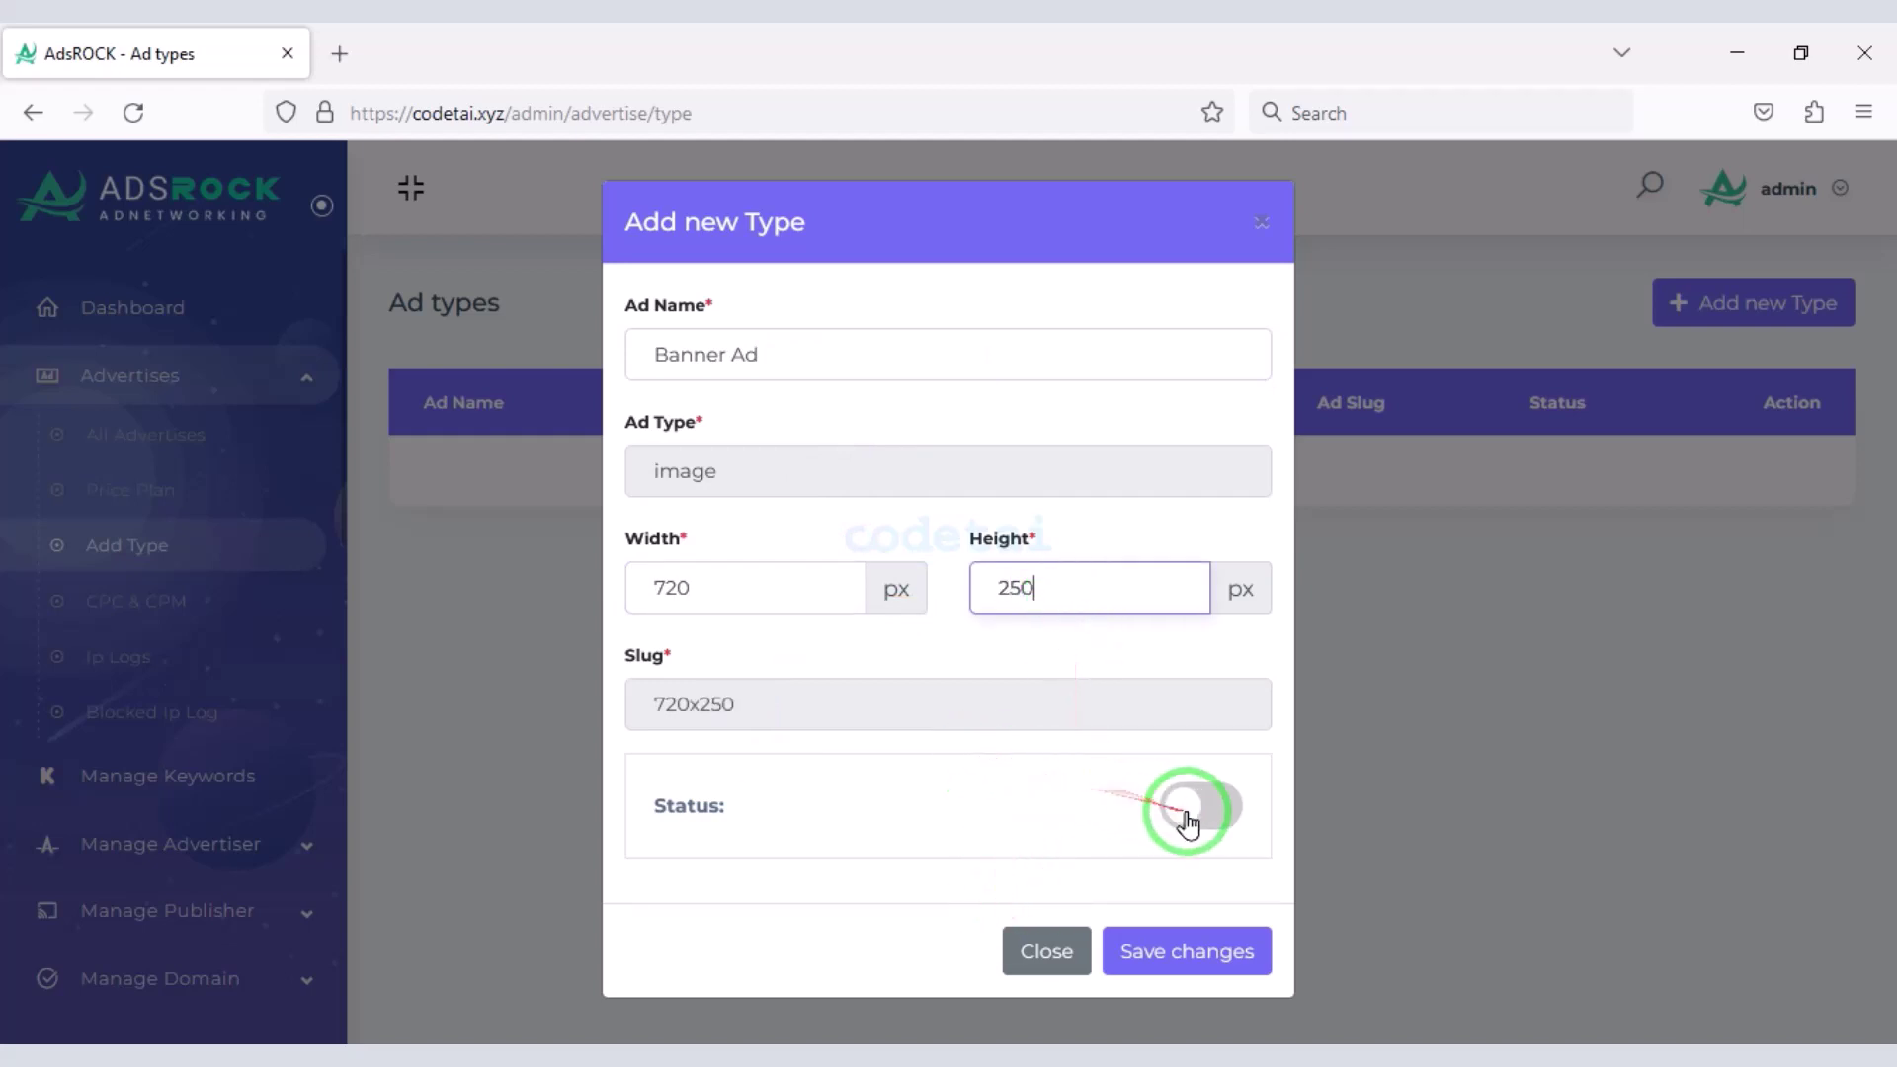
pyautogui.click(1201, 805)
pyautogui.click(1184, 951)
# - Add an active Inner Ad type sized 300x600
pyautogui.click(1751, 302)
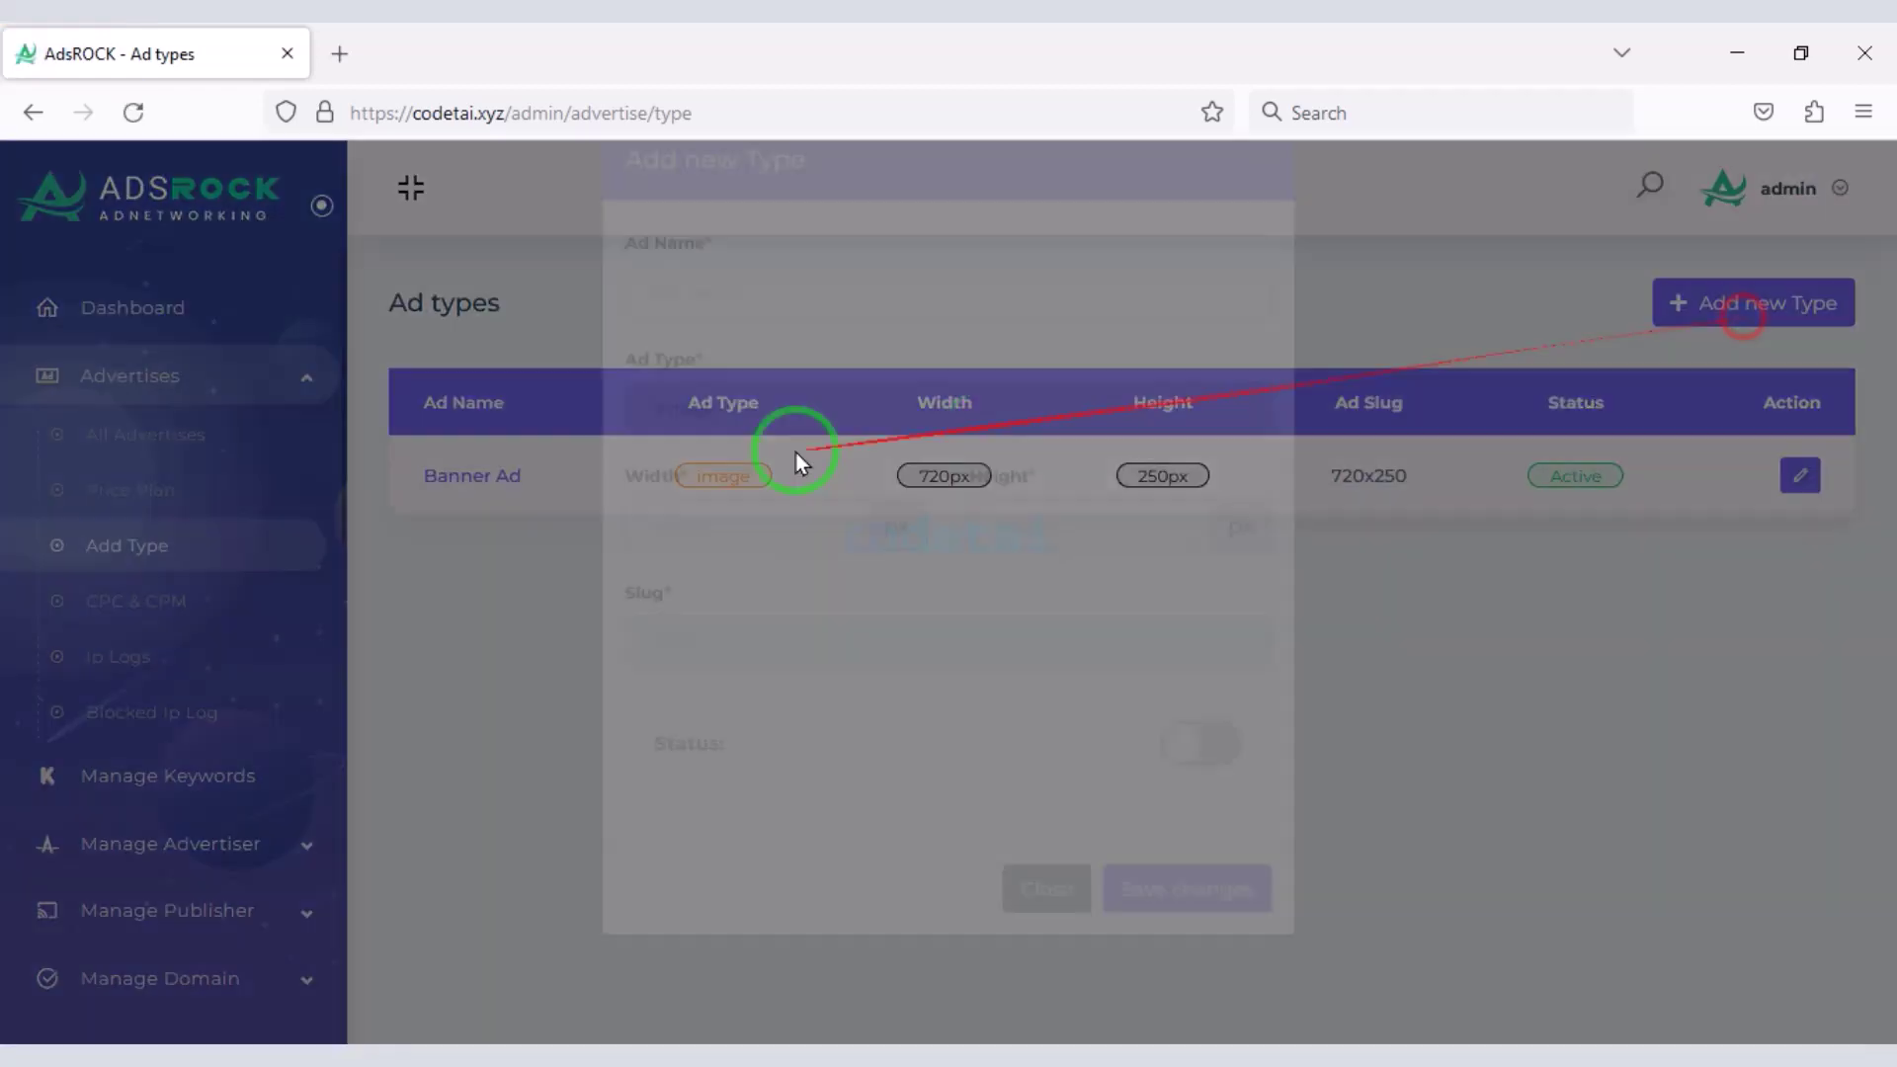
pyautogui.click(799, 571)
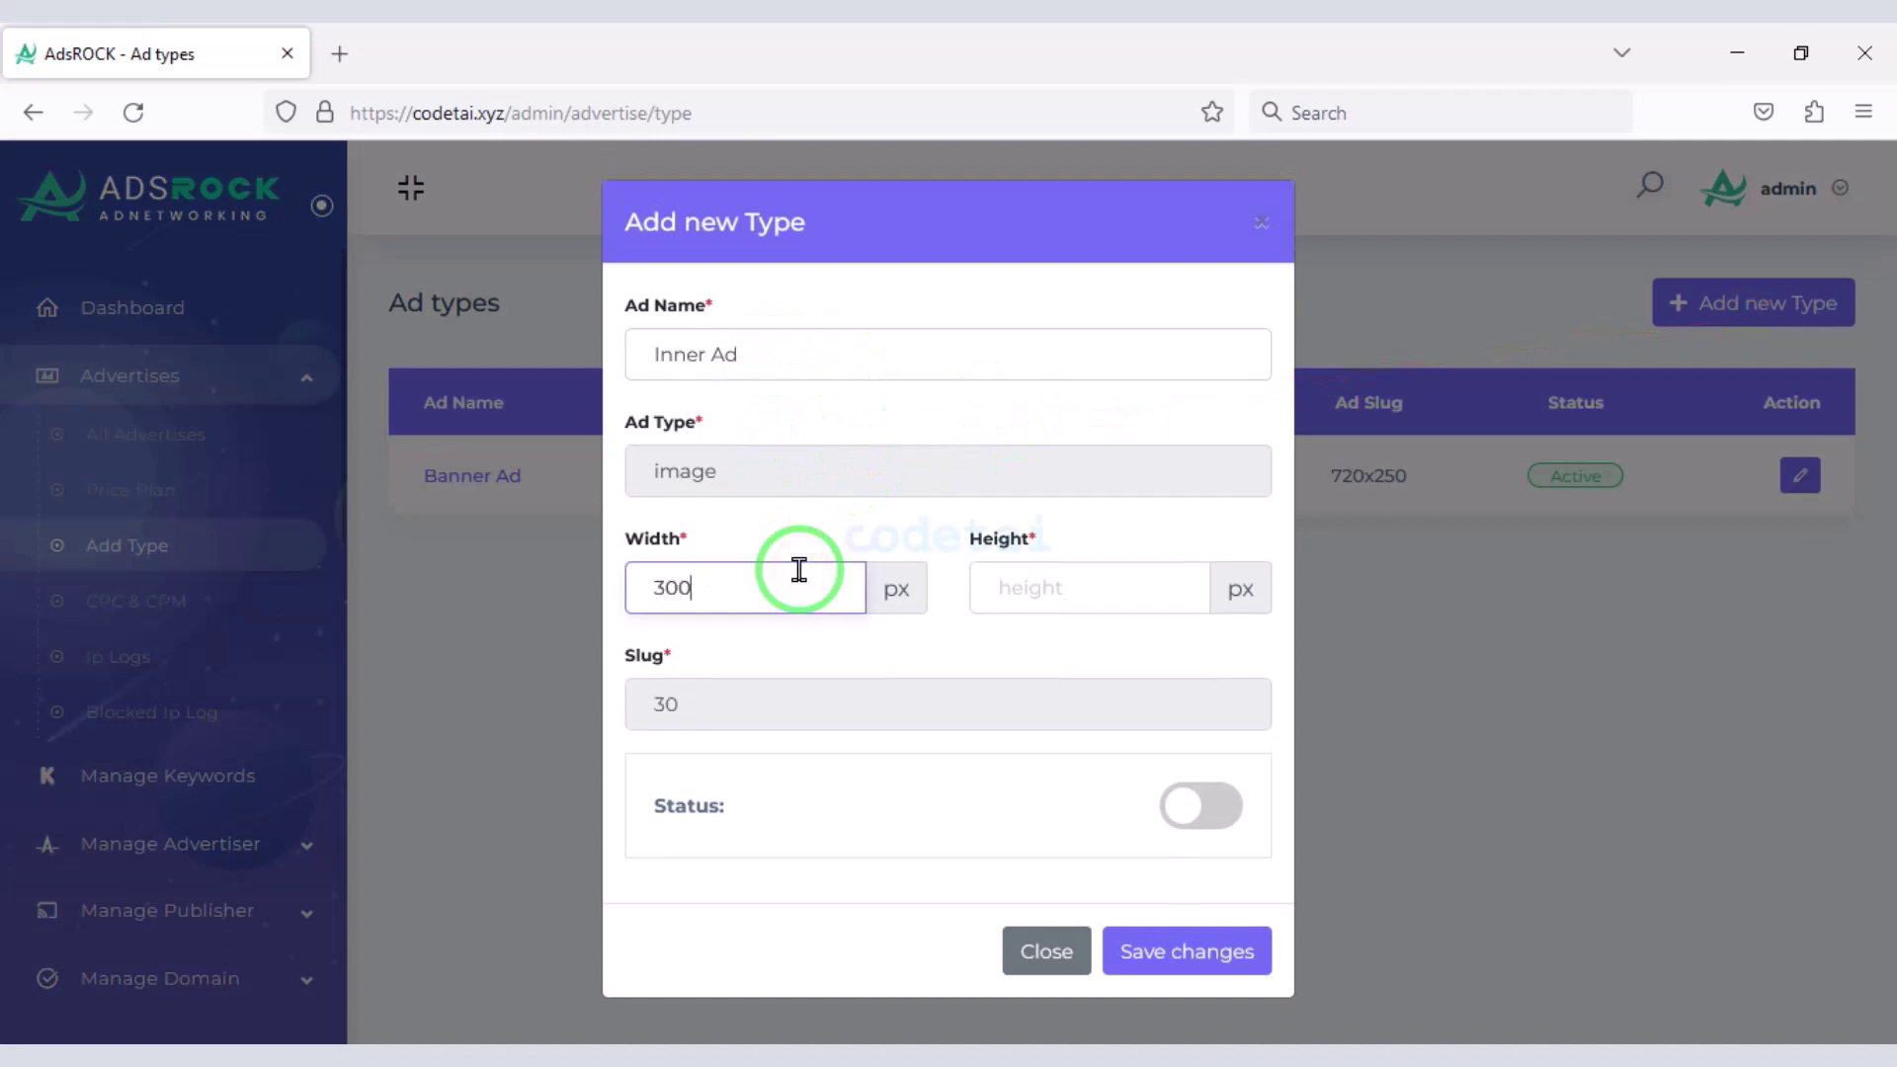
pyautogui.click(1108, 588)
pyautogui.click(1159, 789)
pyautogui.click(1191, 951)
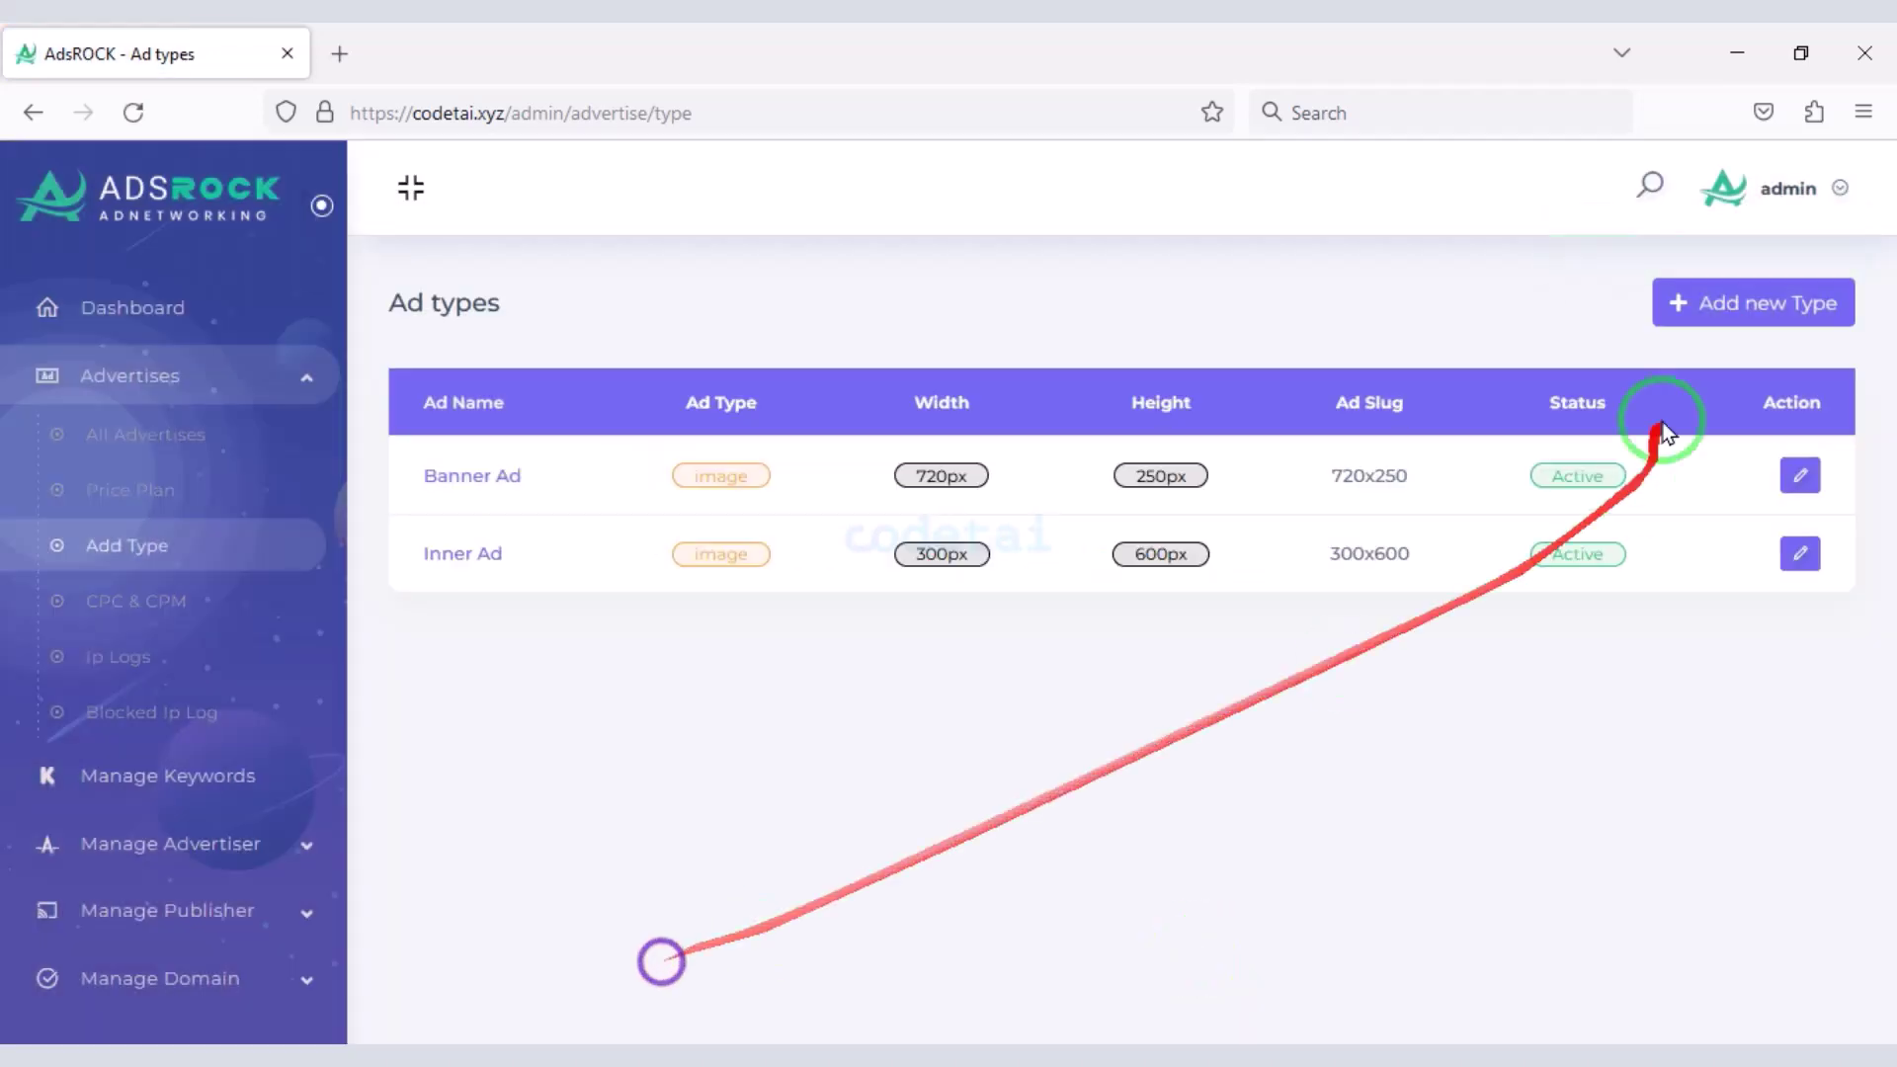
# - Add an active Sidebar Ad type sized 728x90
pyautogui.click(1744, 303)
pyautogui.click(932, 342)
pyautogui.write('Sidebar Ad')
pyautogui.click(747, 594)
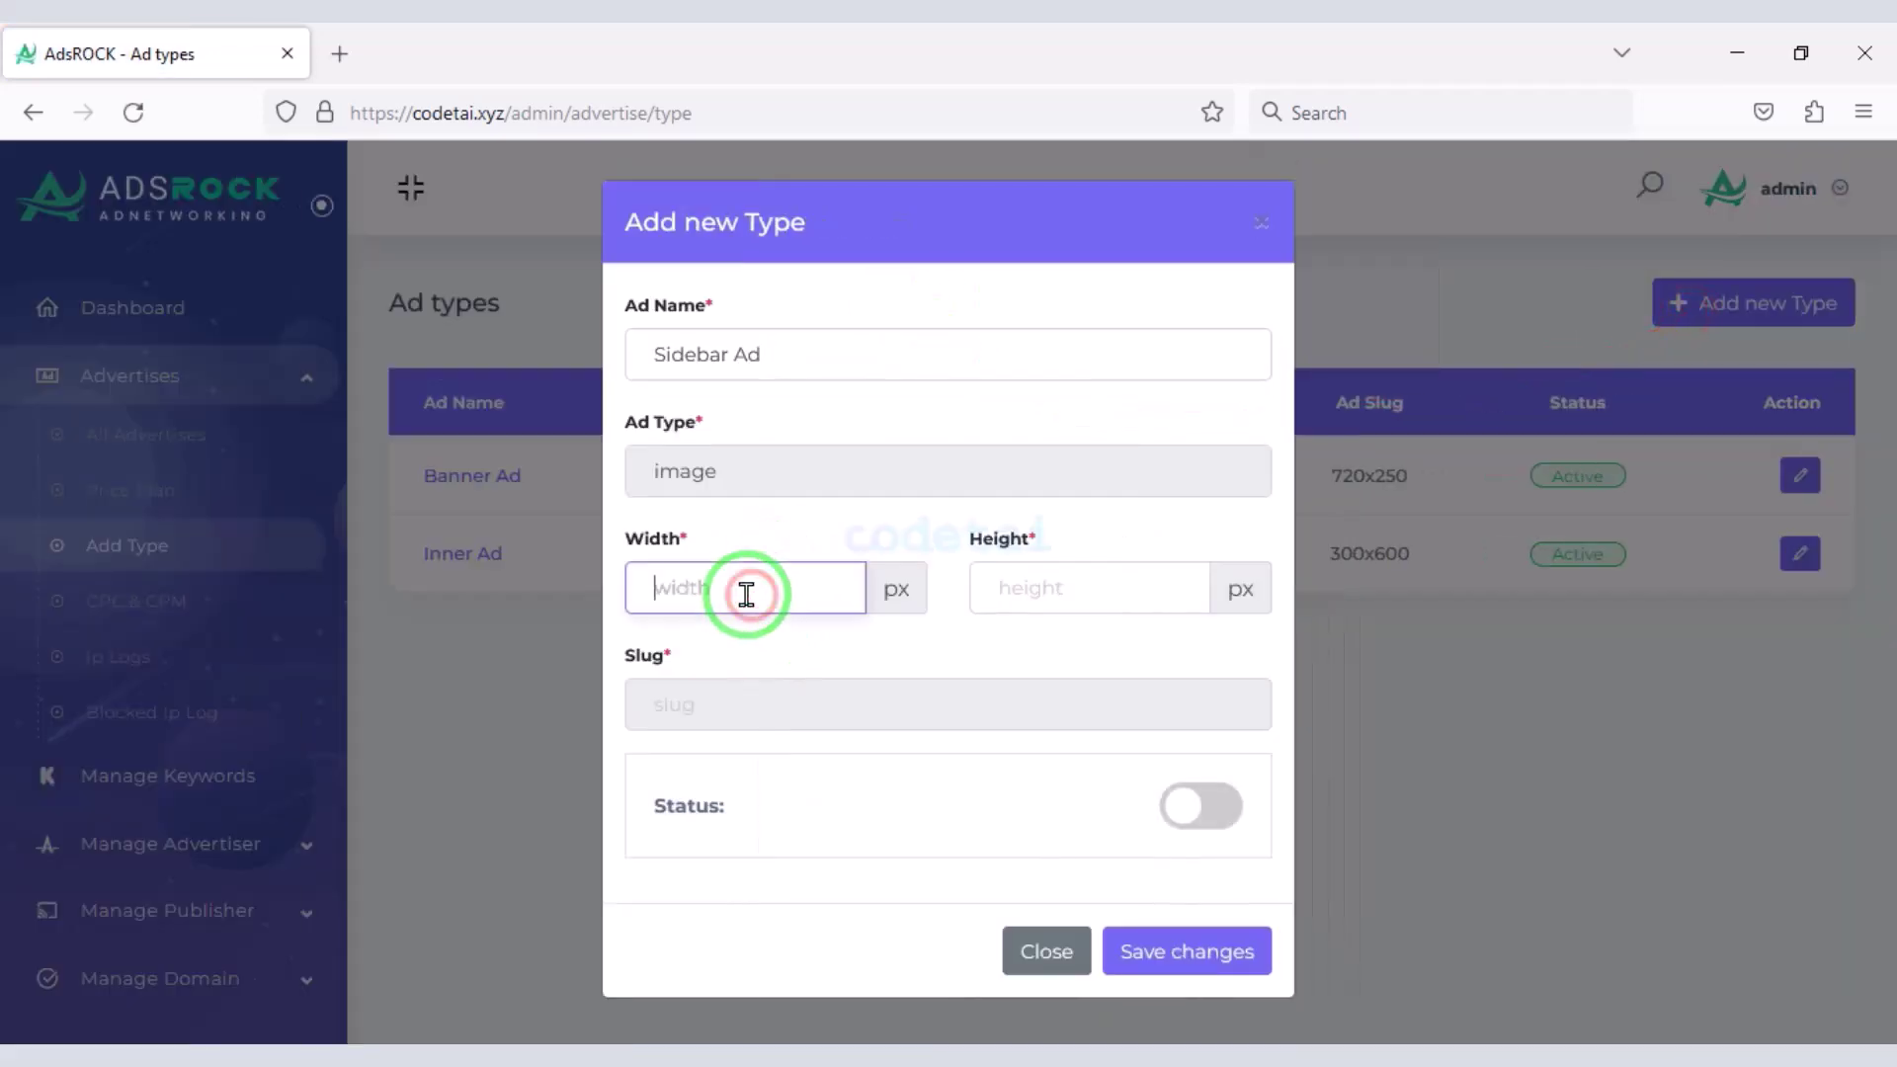
pyautogui.write('728')
pyautogui.click(1024, 586)
pyautogui.write('9')
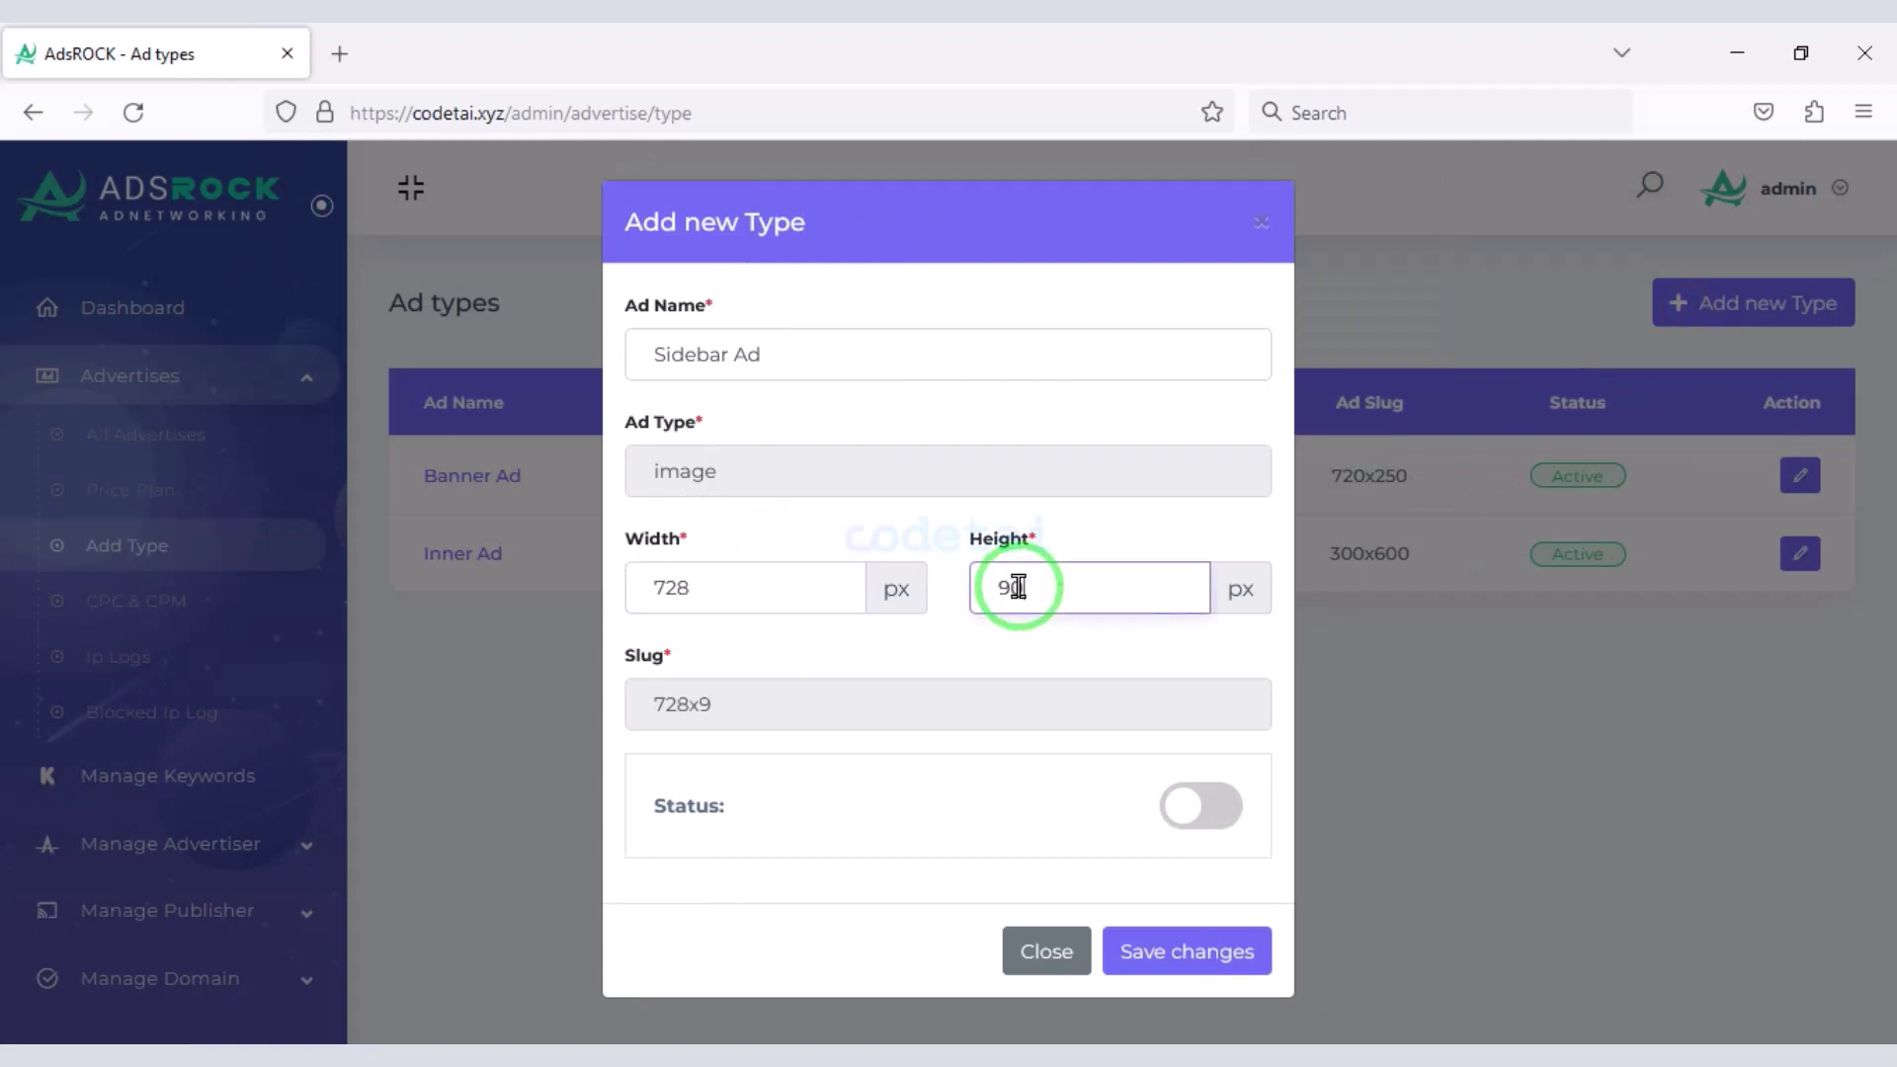
pyautogui.write('0')
pyautogui.click(1200, 806)
pyautogui.click(1186, 951)
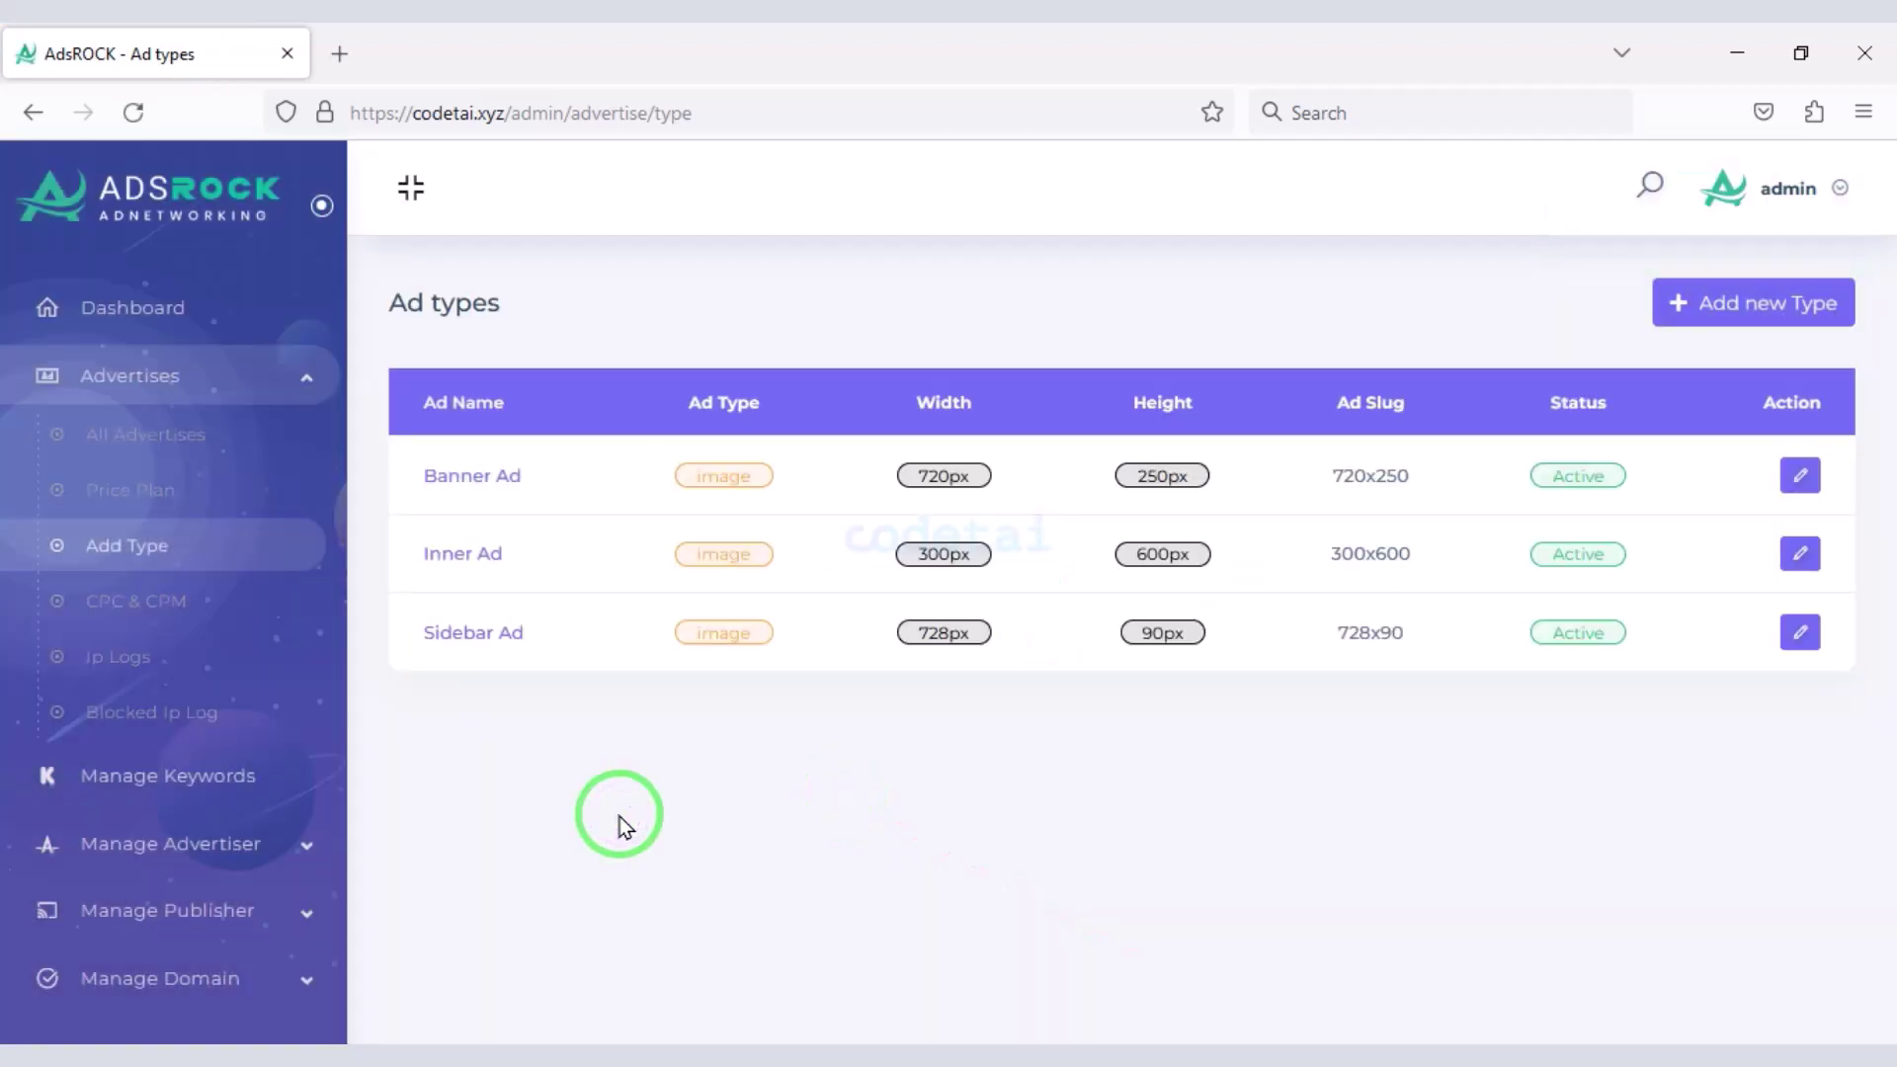
pyautogui.click(227, 611)
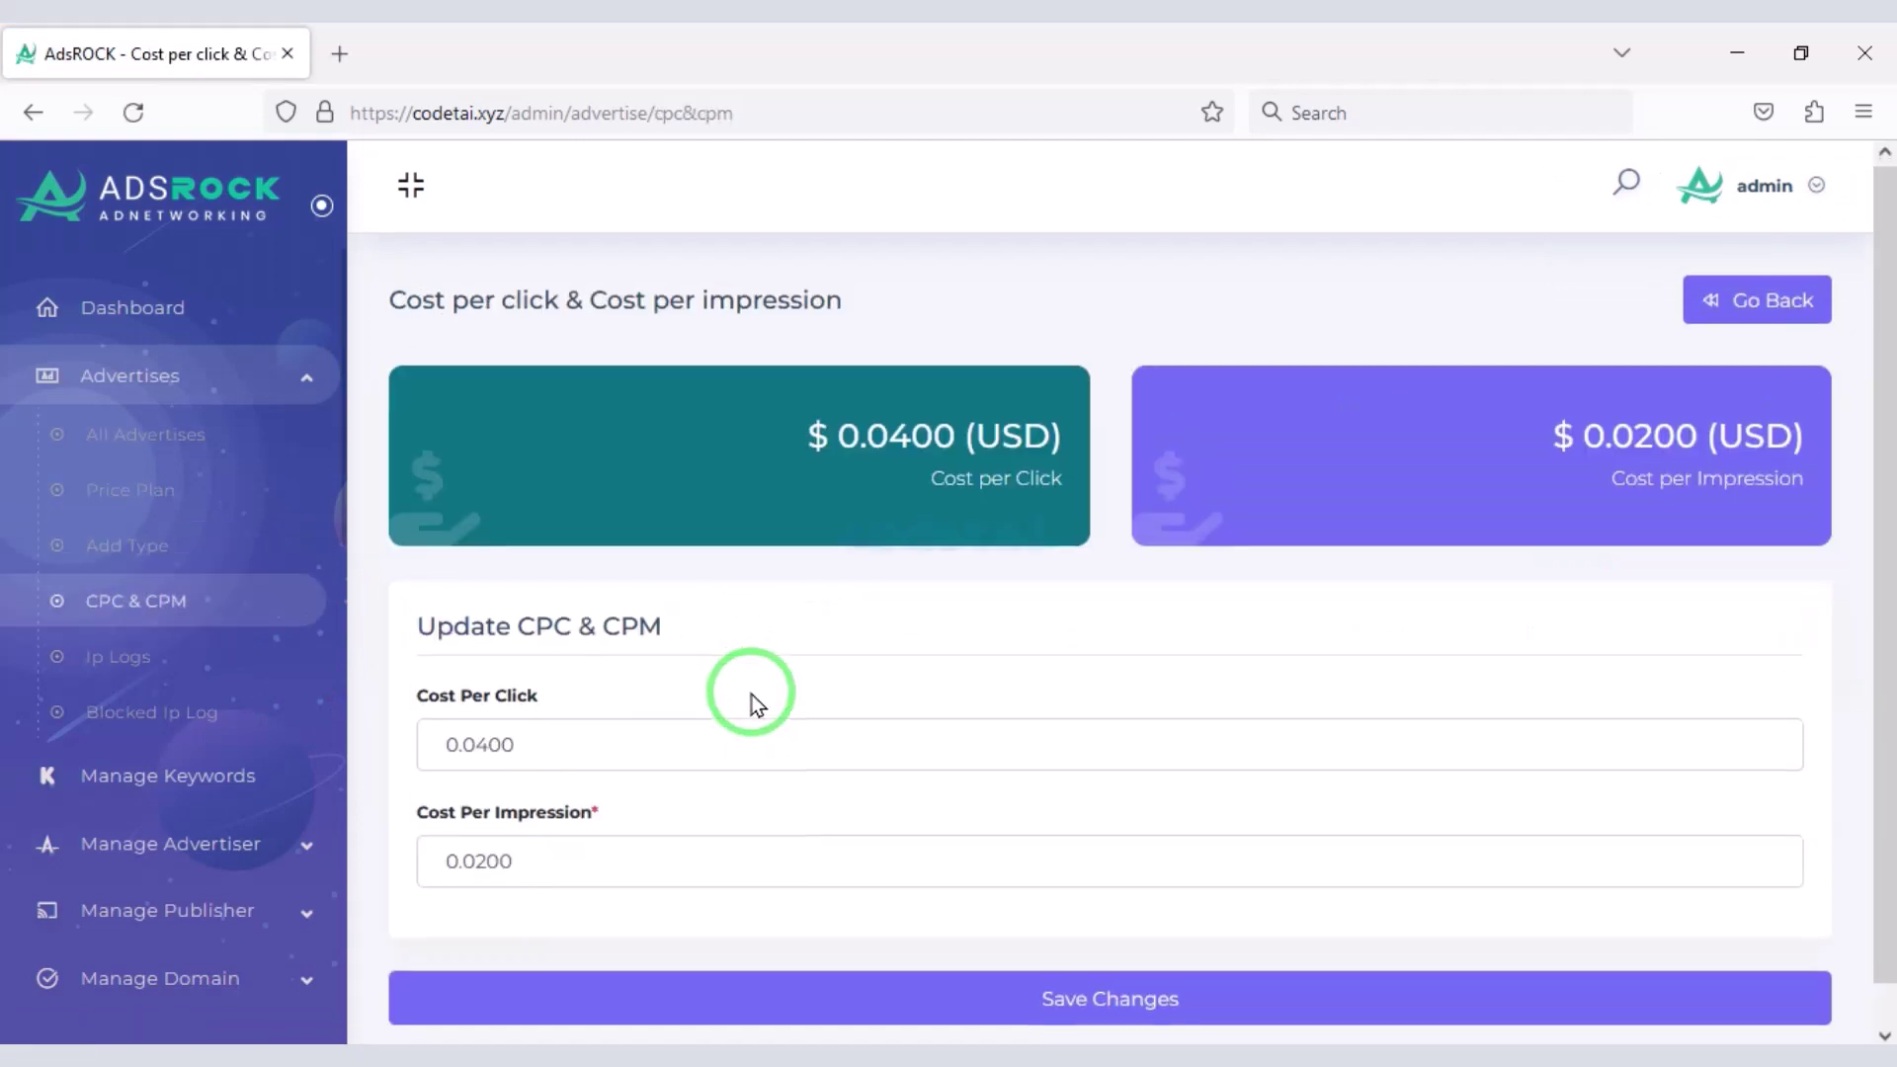
# - Review the CPC & CPM rates, checking the current cost per impression value
pyautogui.scroll(-1, 751, 696)
pyautogui.moveTo(613, 682); pyautogui.dragTo(405, 675)
pyautogui.moveTo(441, 808); pyautogui.dragTo(939, 947)
pyautogui.scroll(-2, 246, 805)
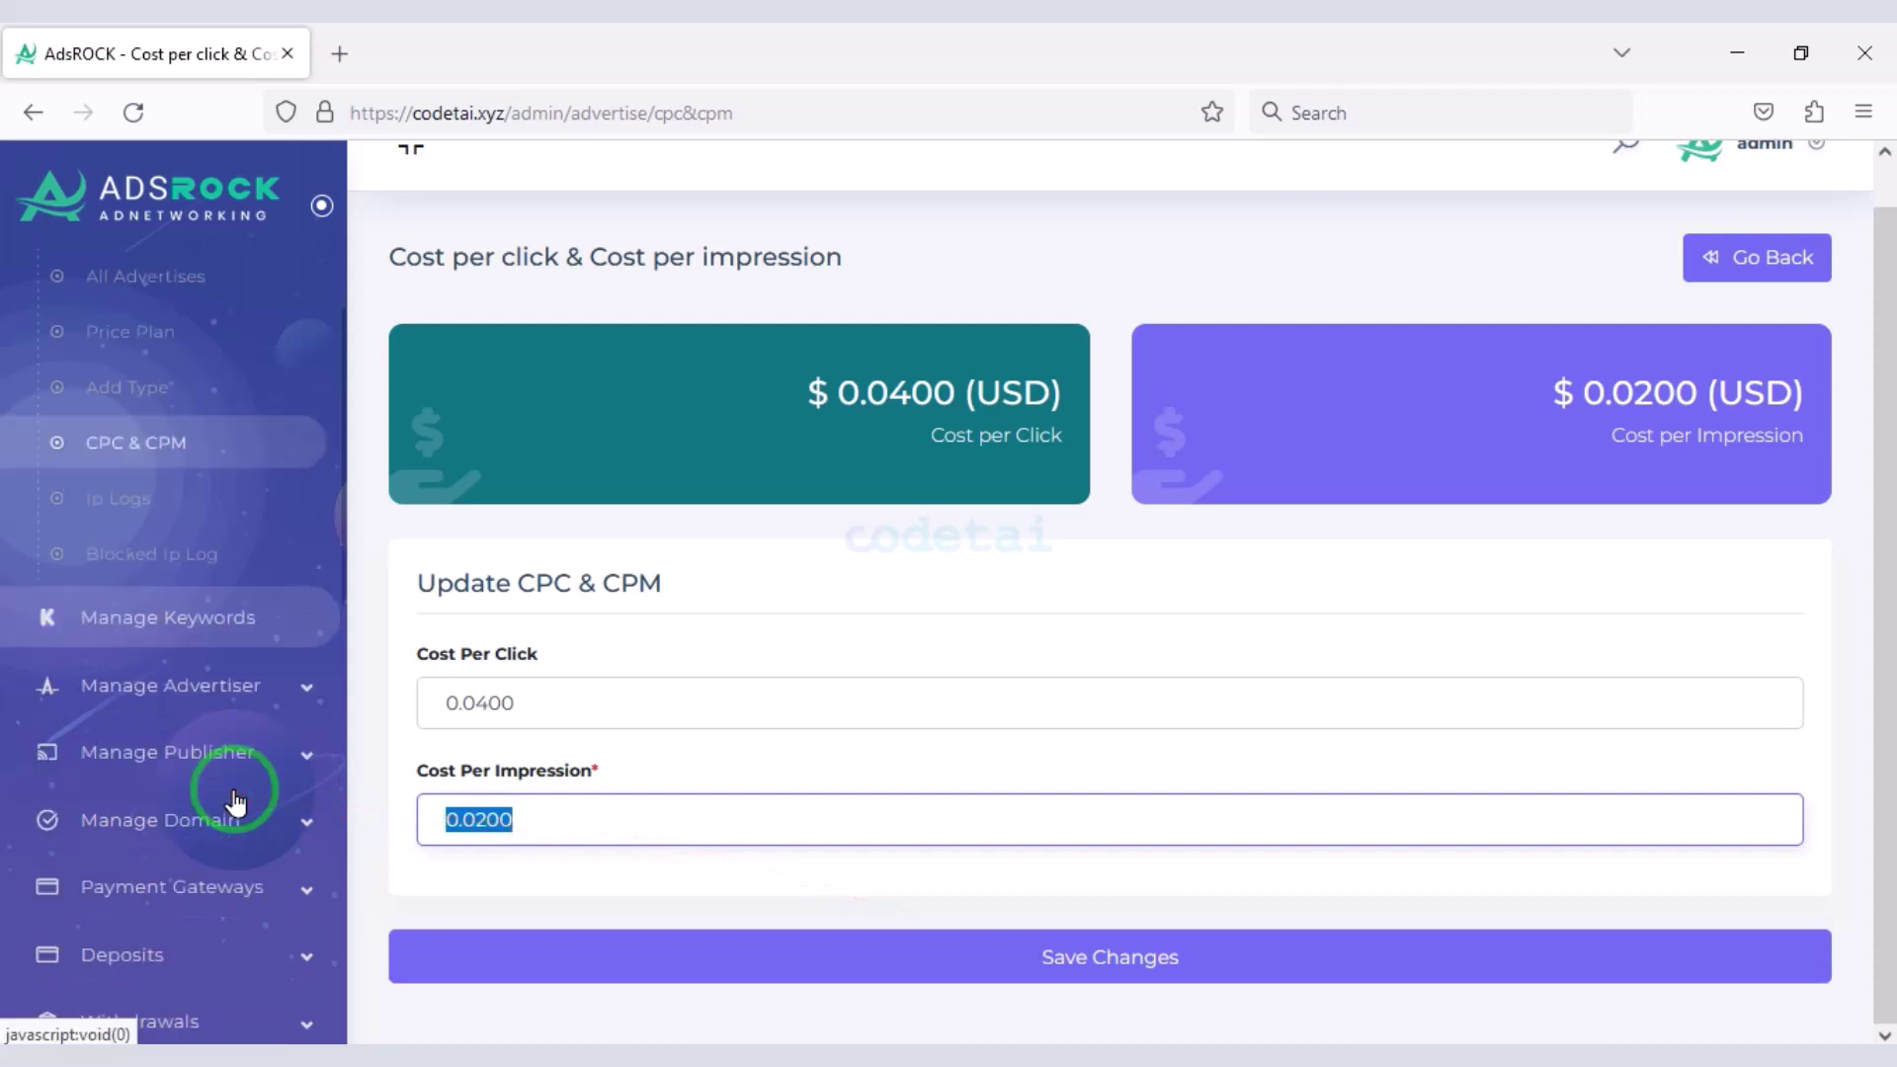
pyautogui.click(529, 840)
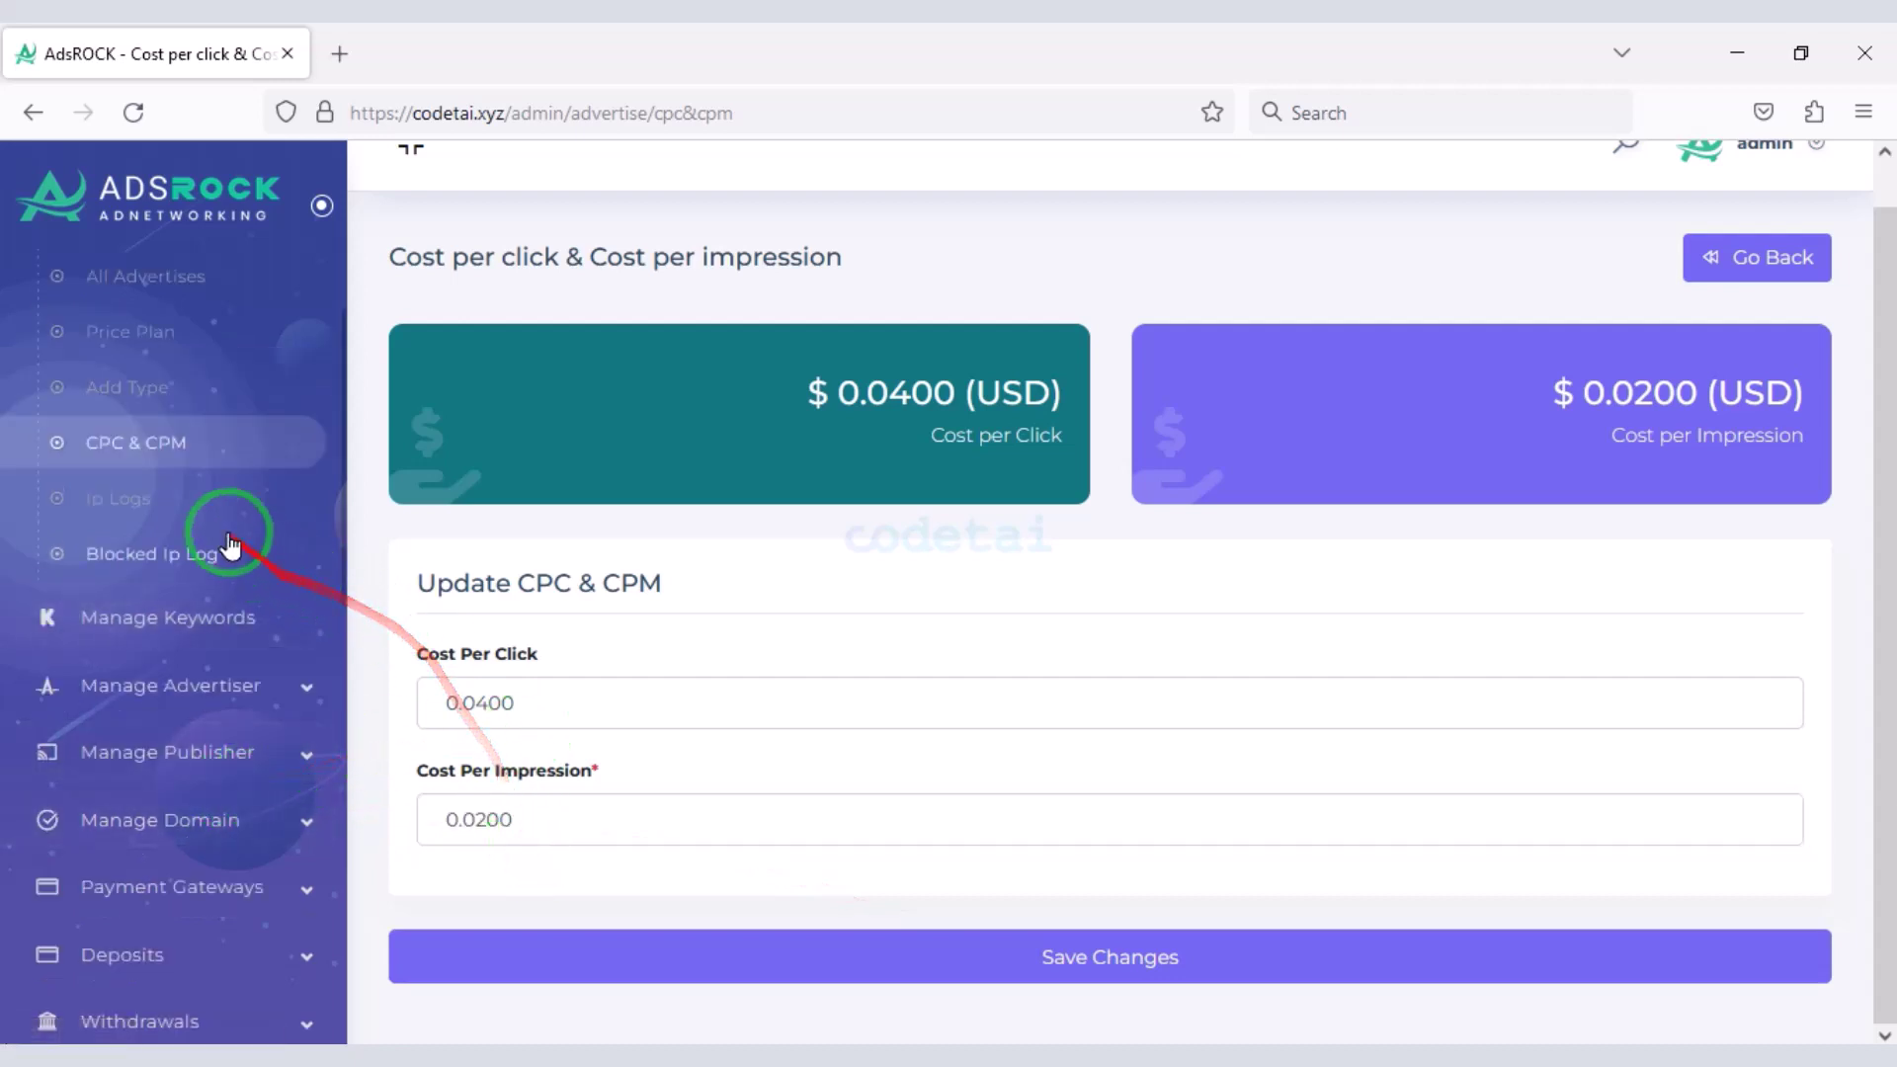
# - Check the empty Blocked IP Log, then go to the Manage Keywords page
pyautogui.click(208, 499)
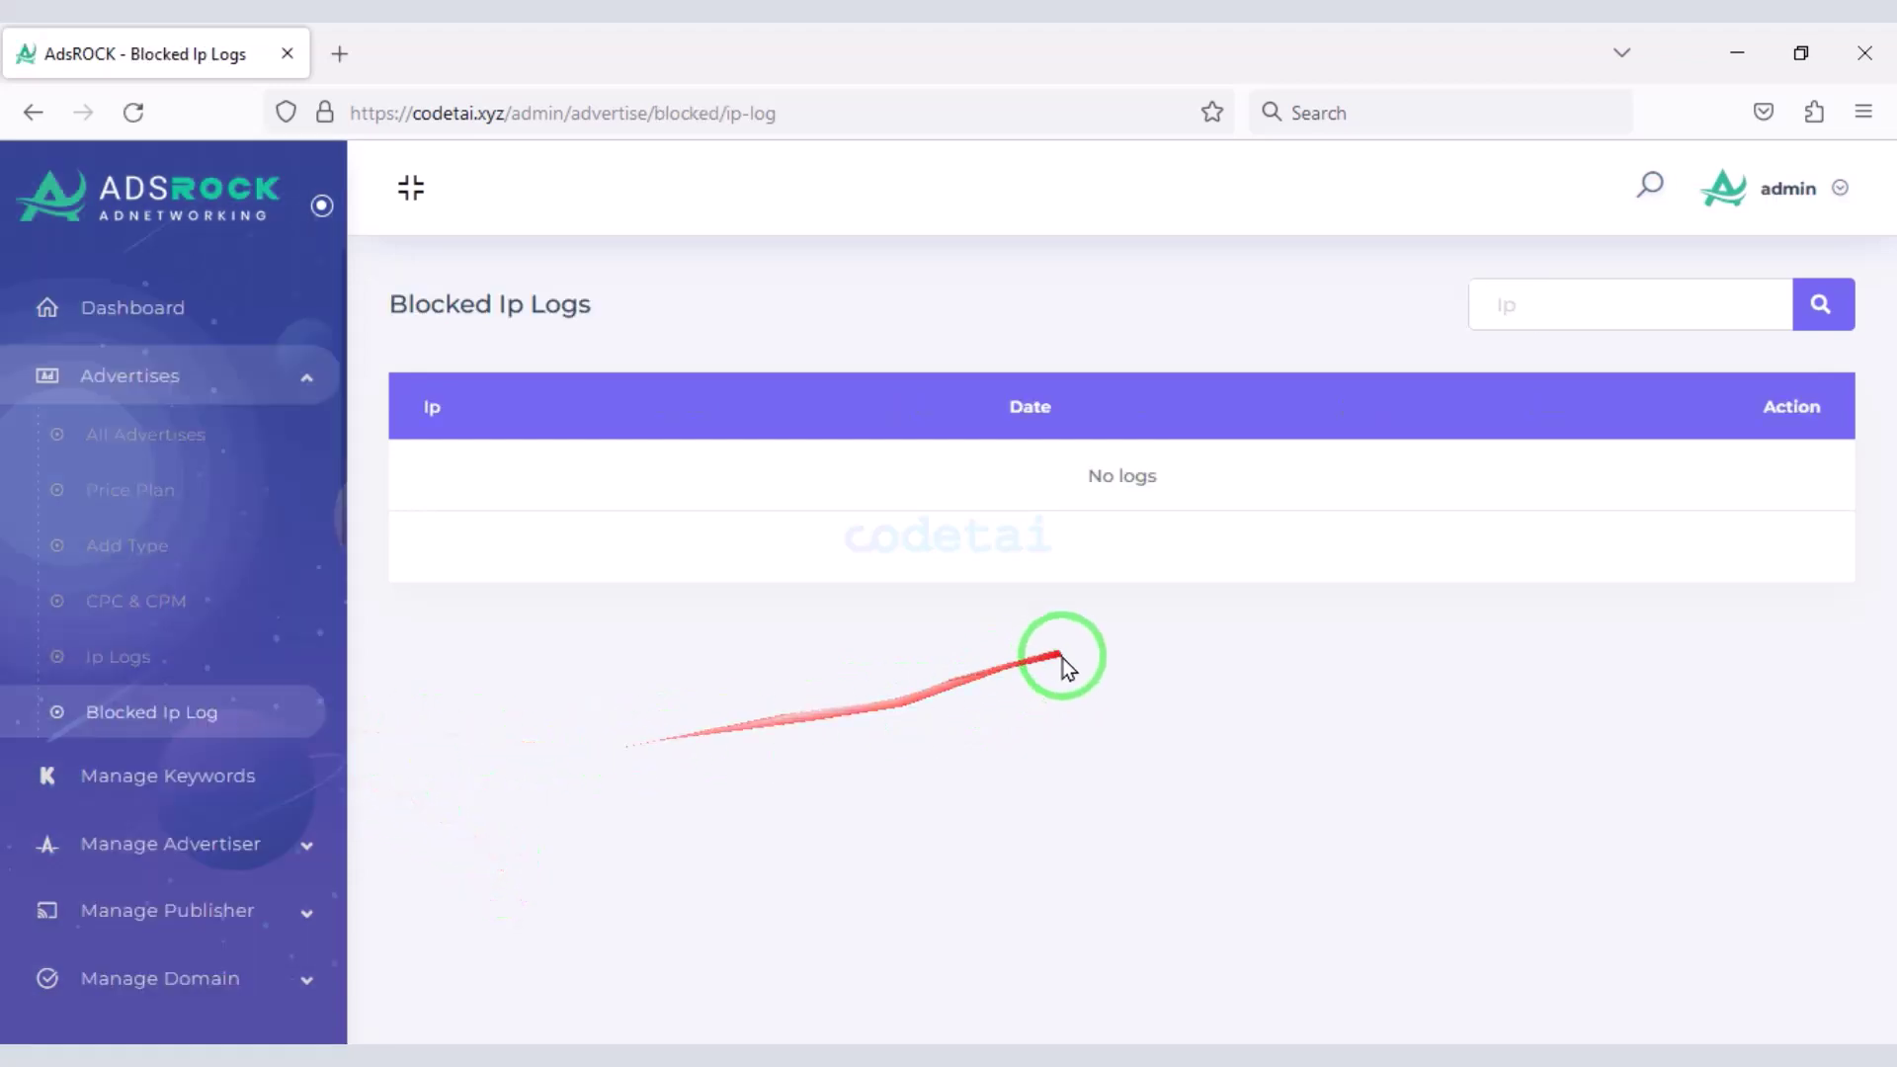
pyautogui.scroll(-3, 305, 538)
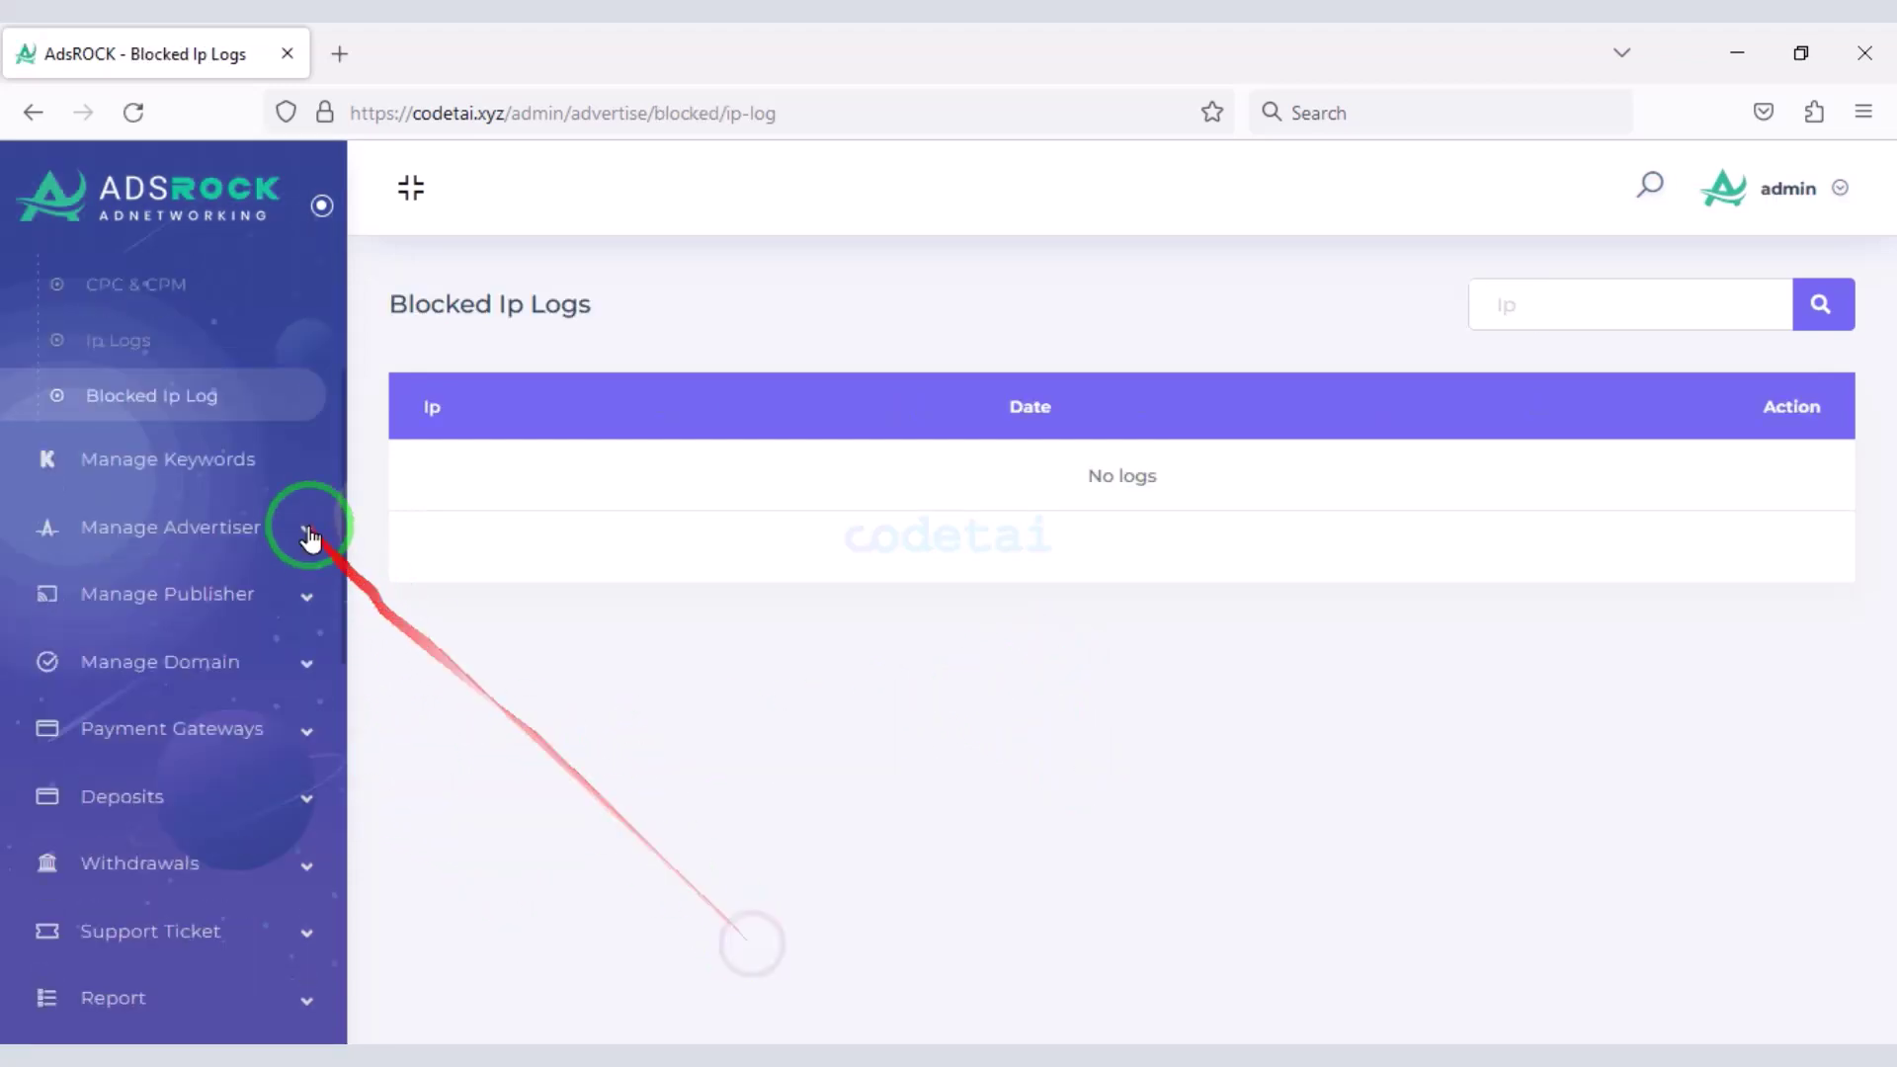
pyautogui.click(268, 474)
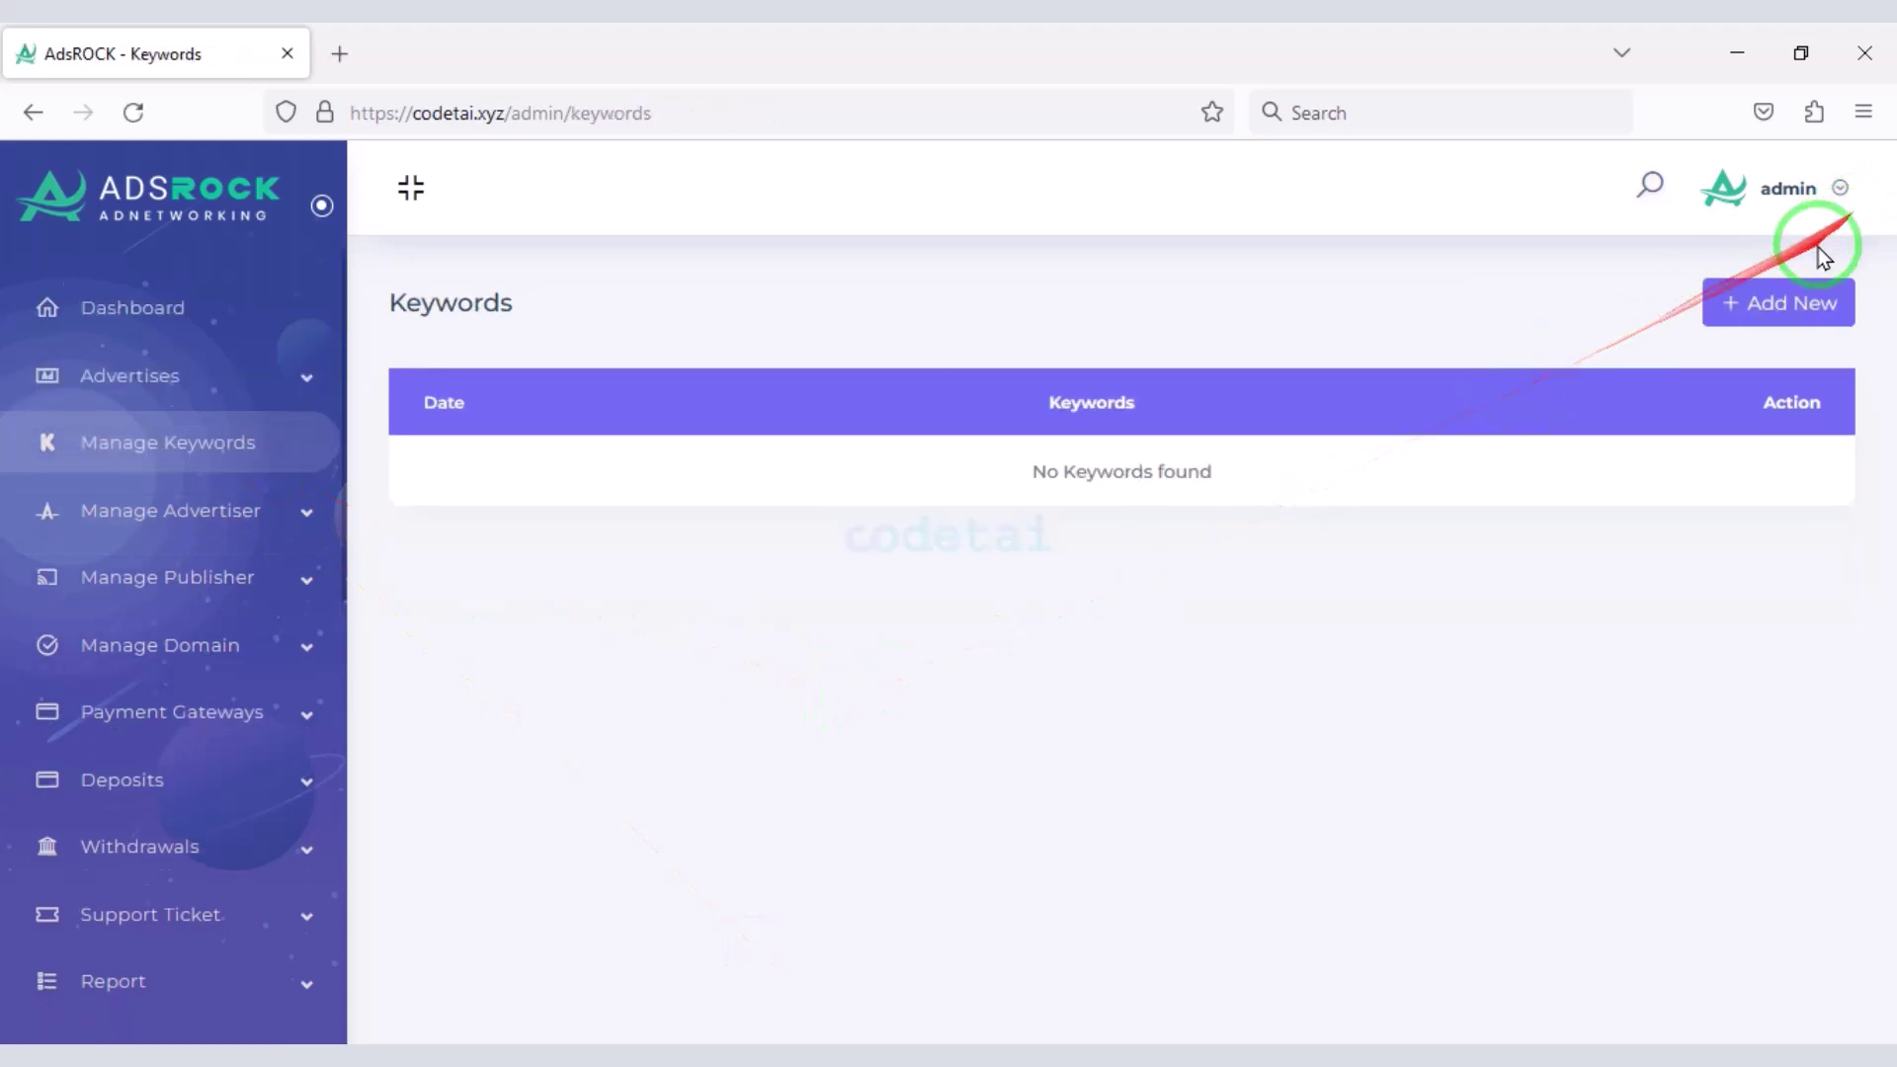
# - Add the keywords software, webdevelopement, science and Webpage via the Add Keywords dialog
pyautogui.click(1790, 300)
pyautogui.click(1137, 385)
pyautogui.write('software')
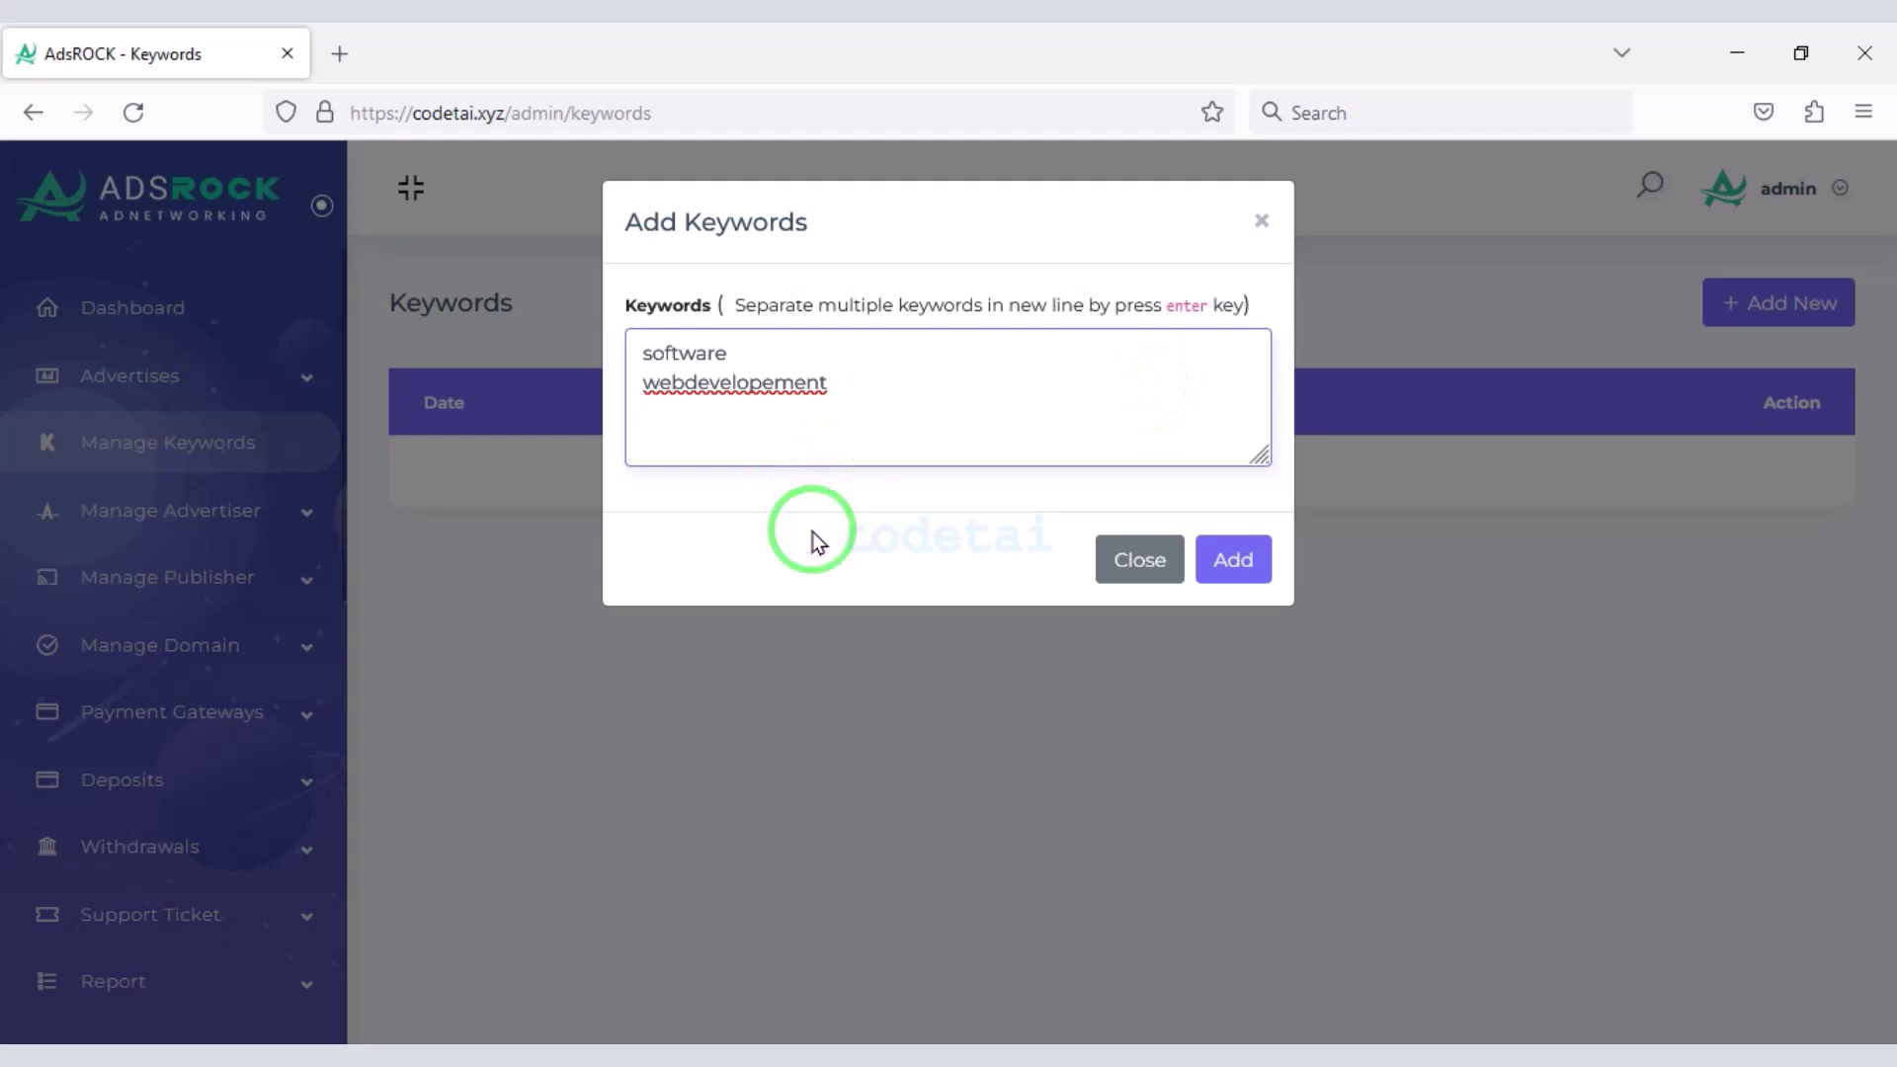
pyautogui.click(1204, 561)
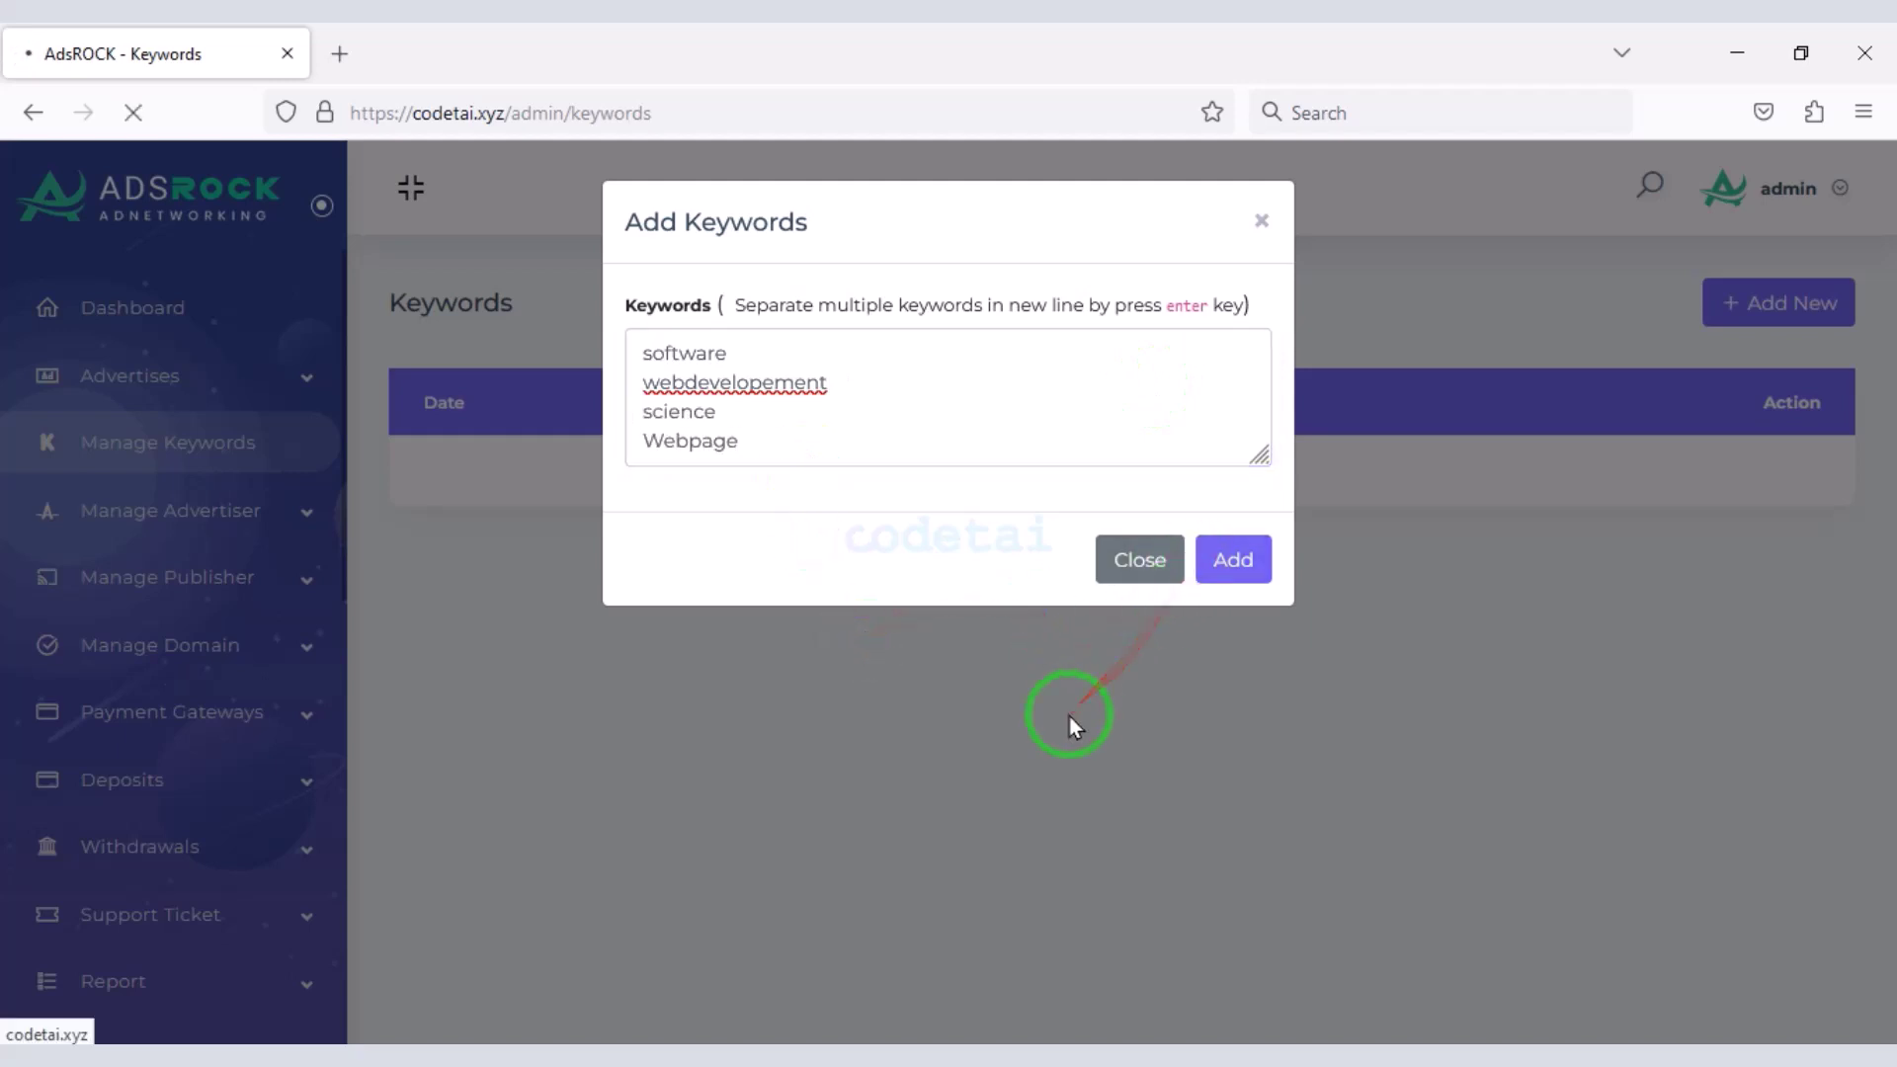
# - Expand the Manage Advertiser, Manage Publisher, Manage Domain and Payment Gateways sidebar sections
pyautogui.click(289, 524)
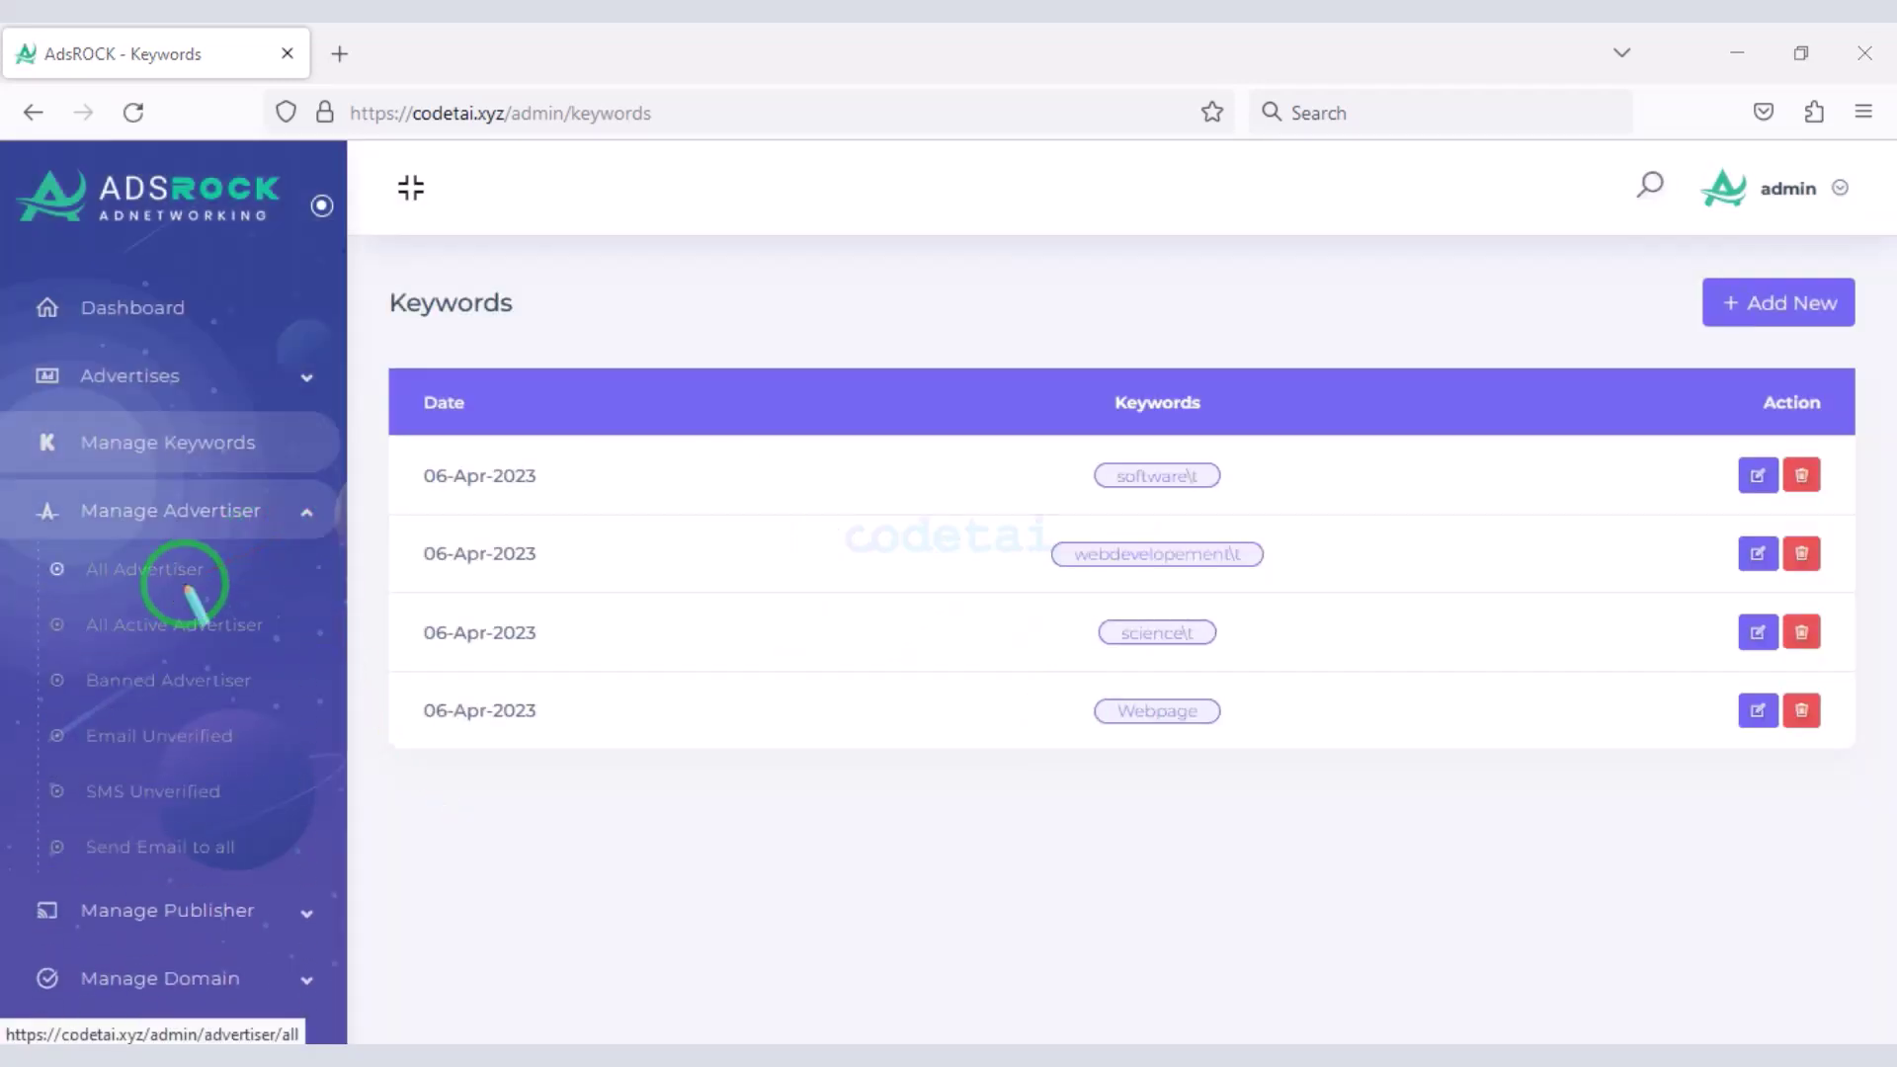
pyautogui.moveTo(37, 551); pyautogui.dragTo(196, 700)
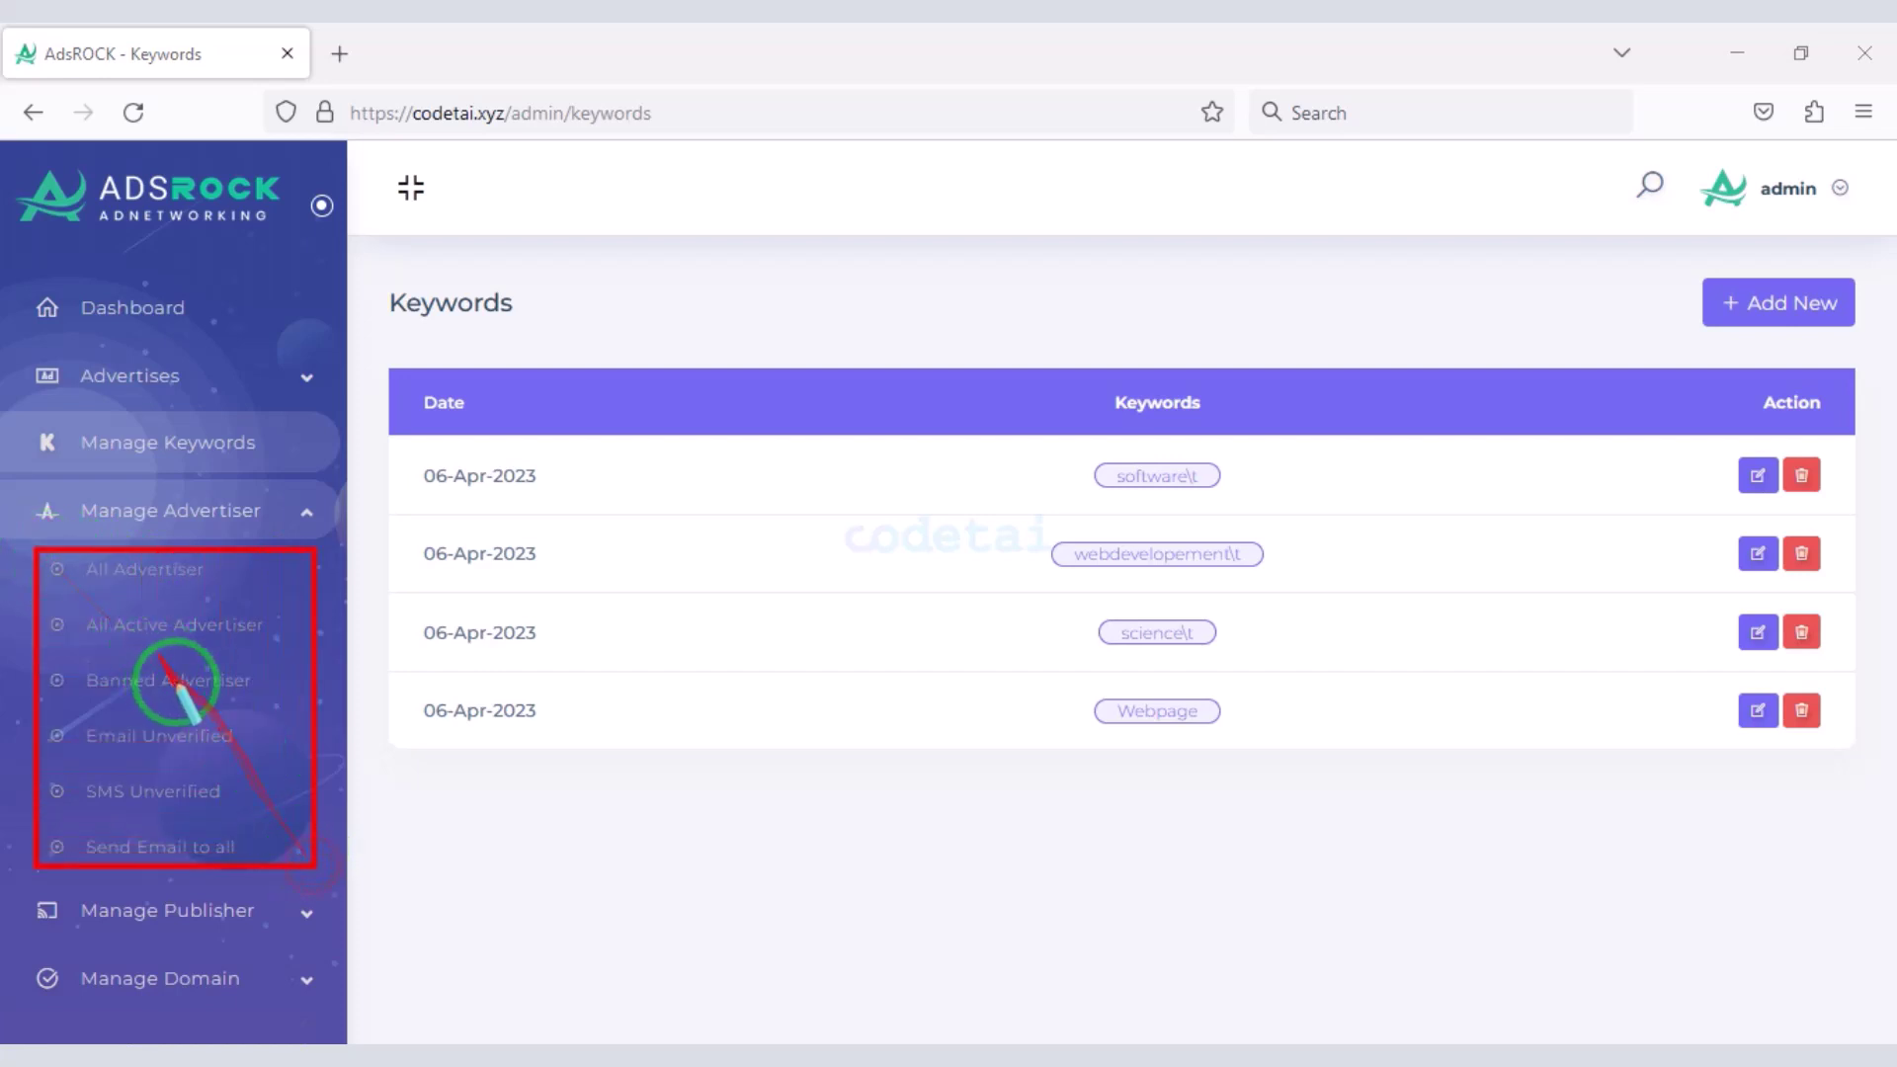
pyautogui.click(288, 581)
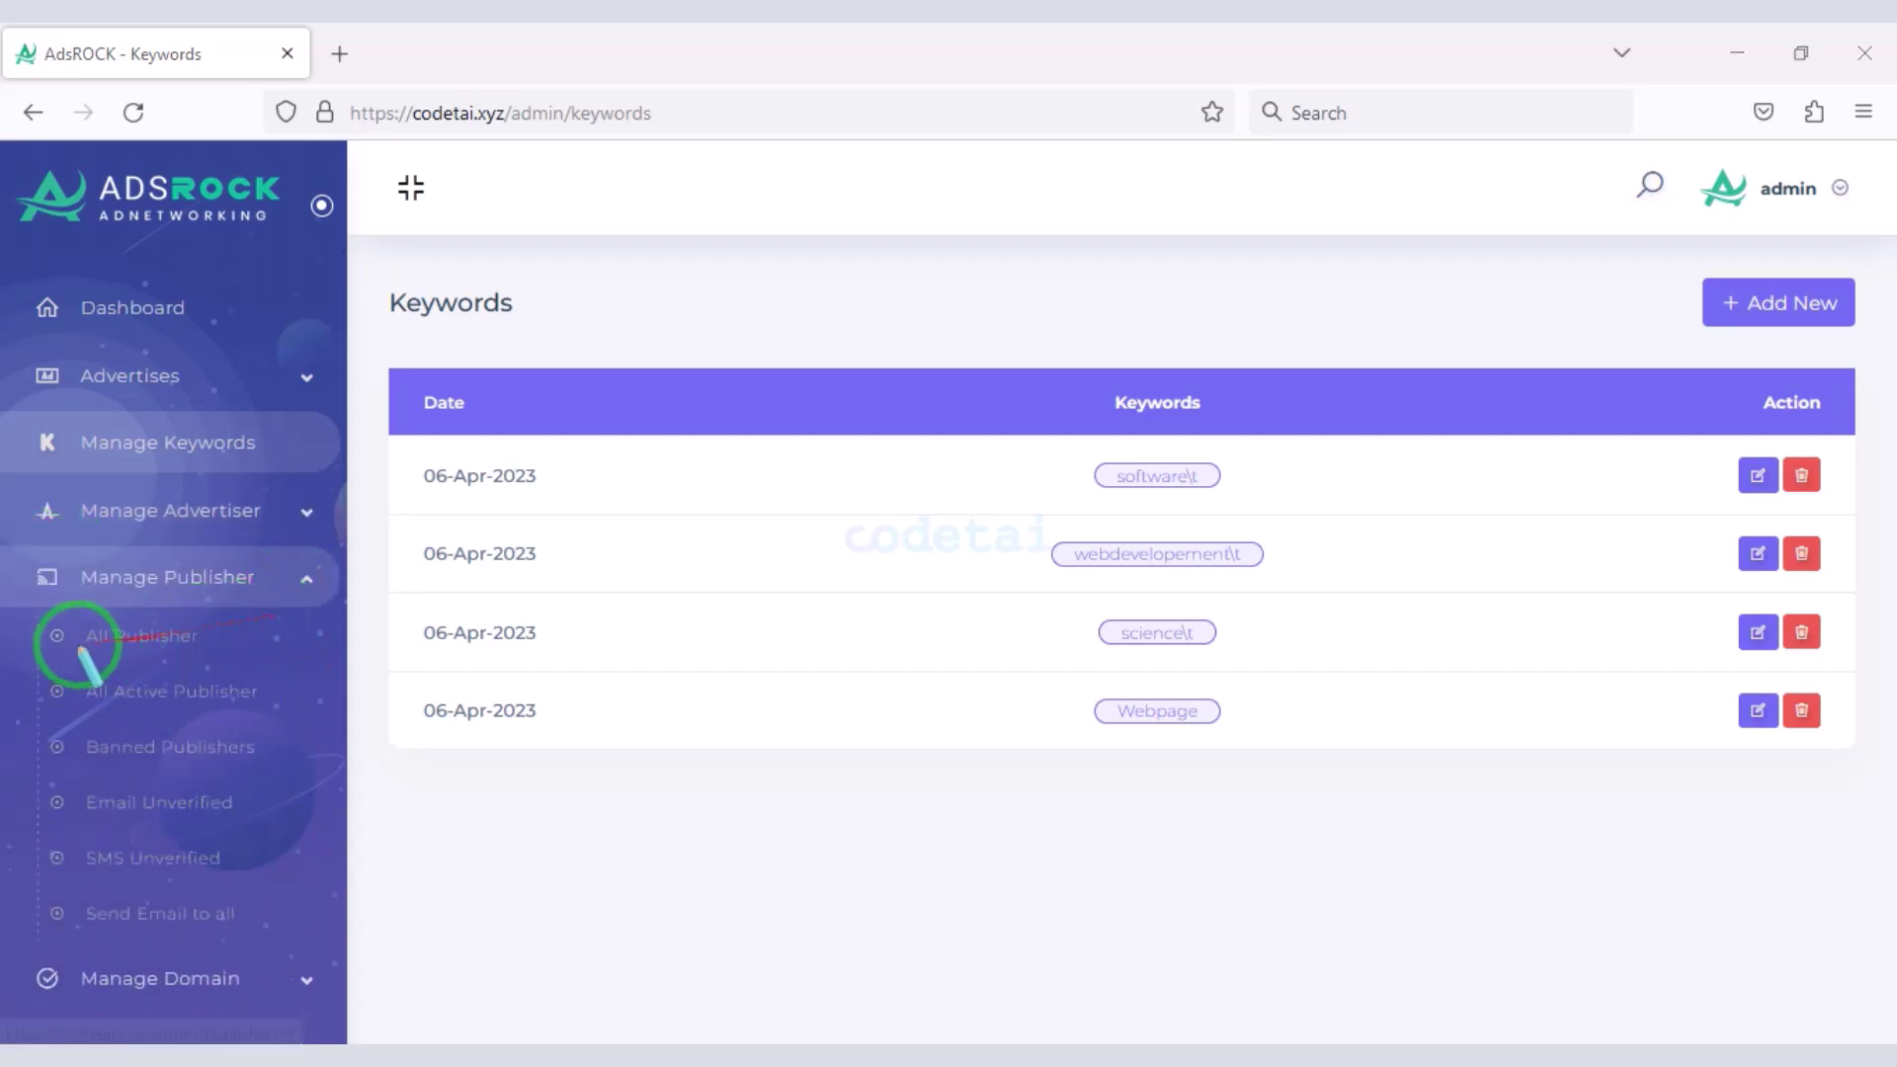
pyautogui.moveTo(33, 626); pyautogui.dragTo(107, 665)
pyautogui.moveTo(269, 840); pyautogui.dragTo(319, 924)
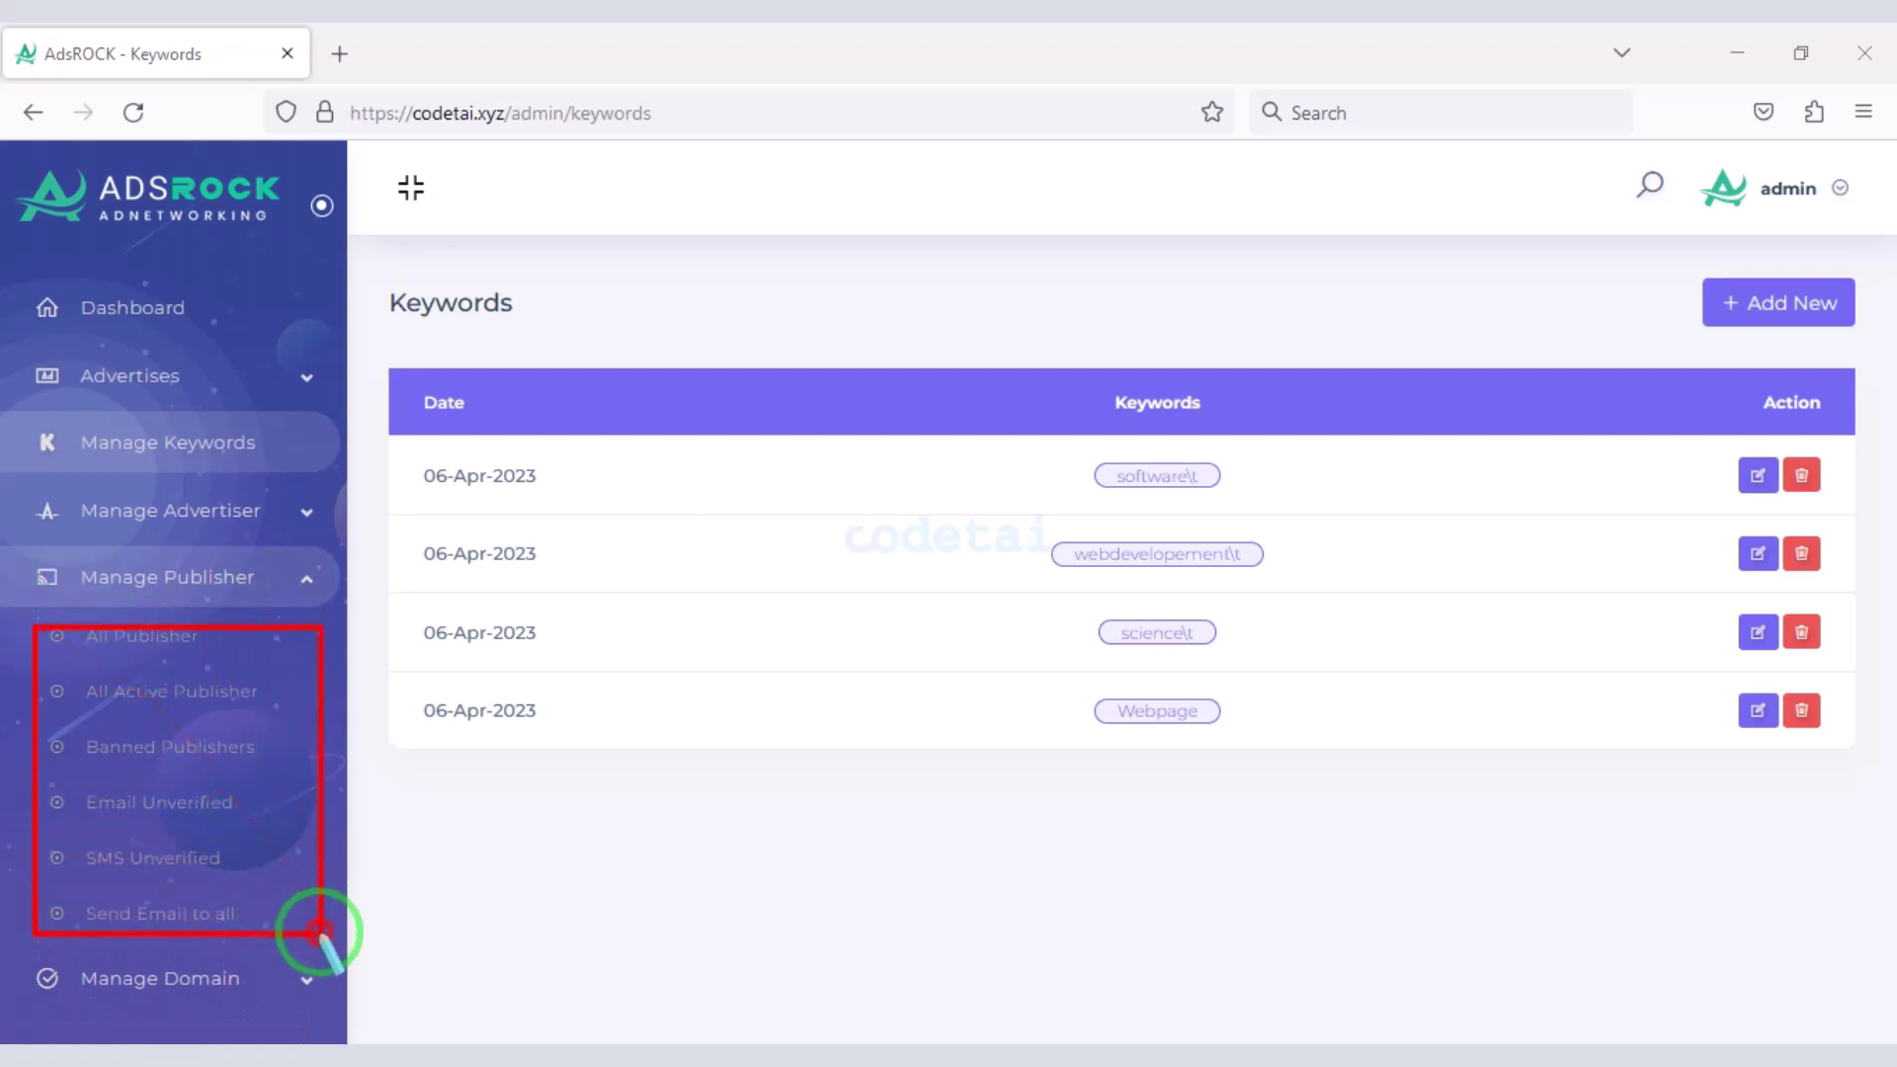
pyautogui.click(278, 661)
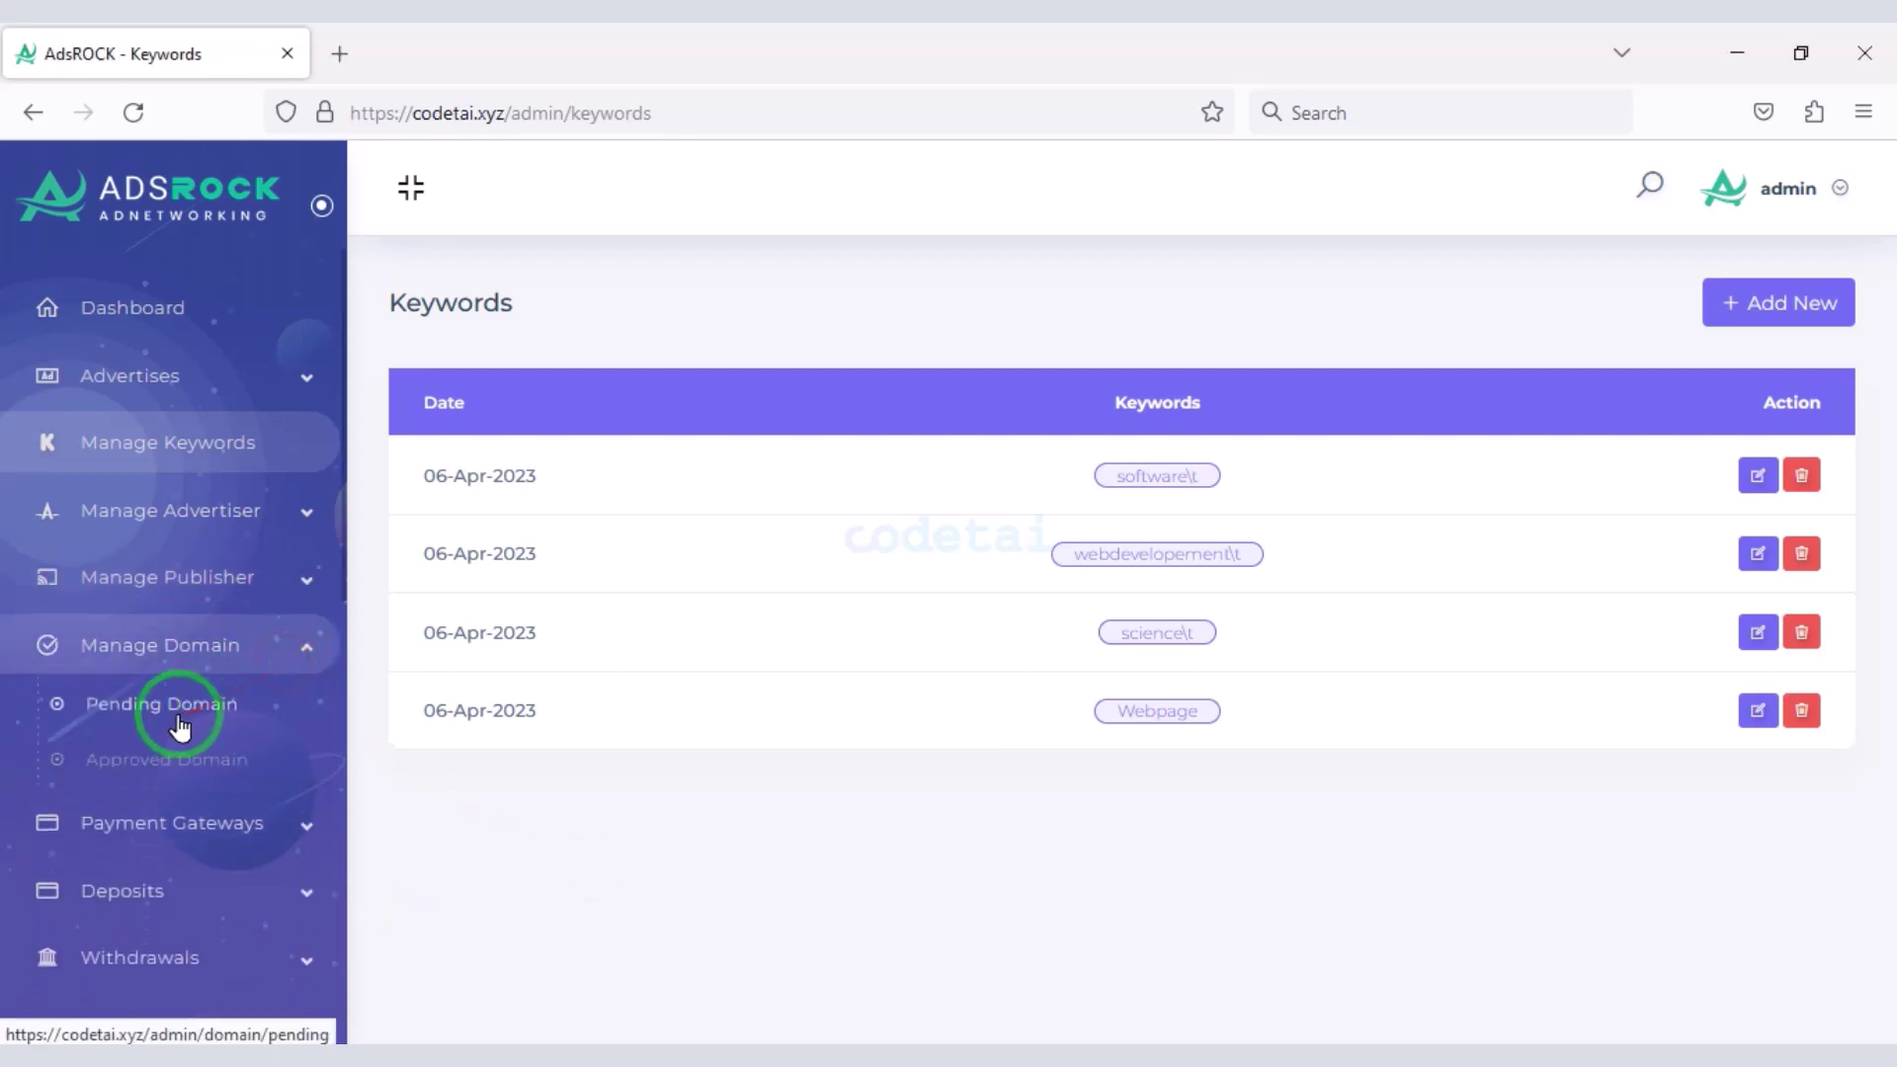
pyautogui.moveTo(166, 720)
pyautogui.mouseDown()
pyautogui.moveTo(29, 654)
pyautogui.moveTo(313, 793)
pyautogui.mouseUp()
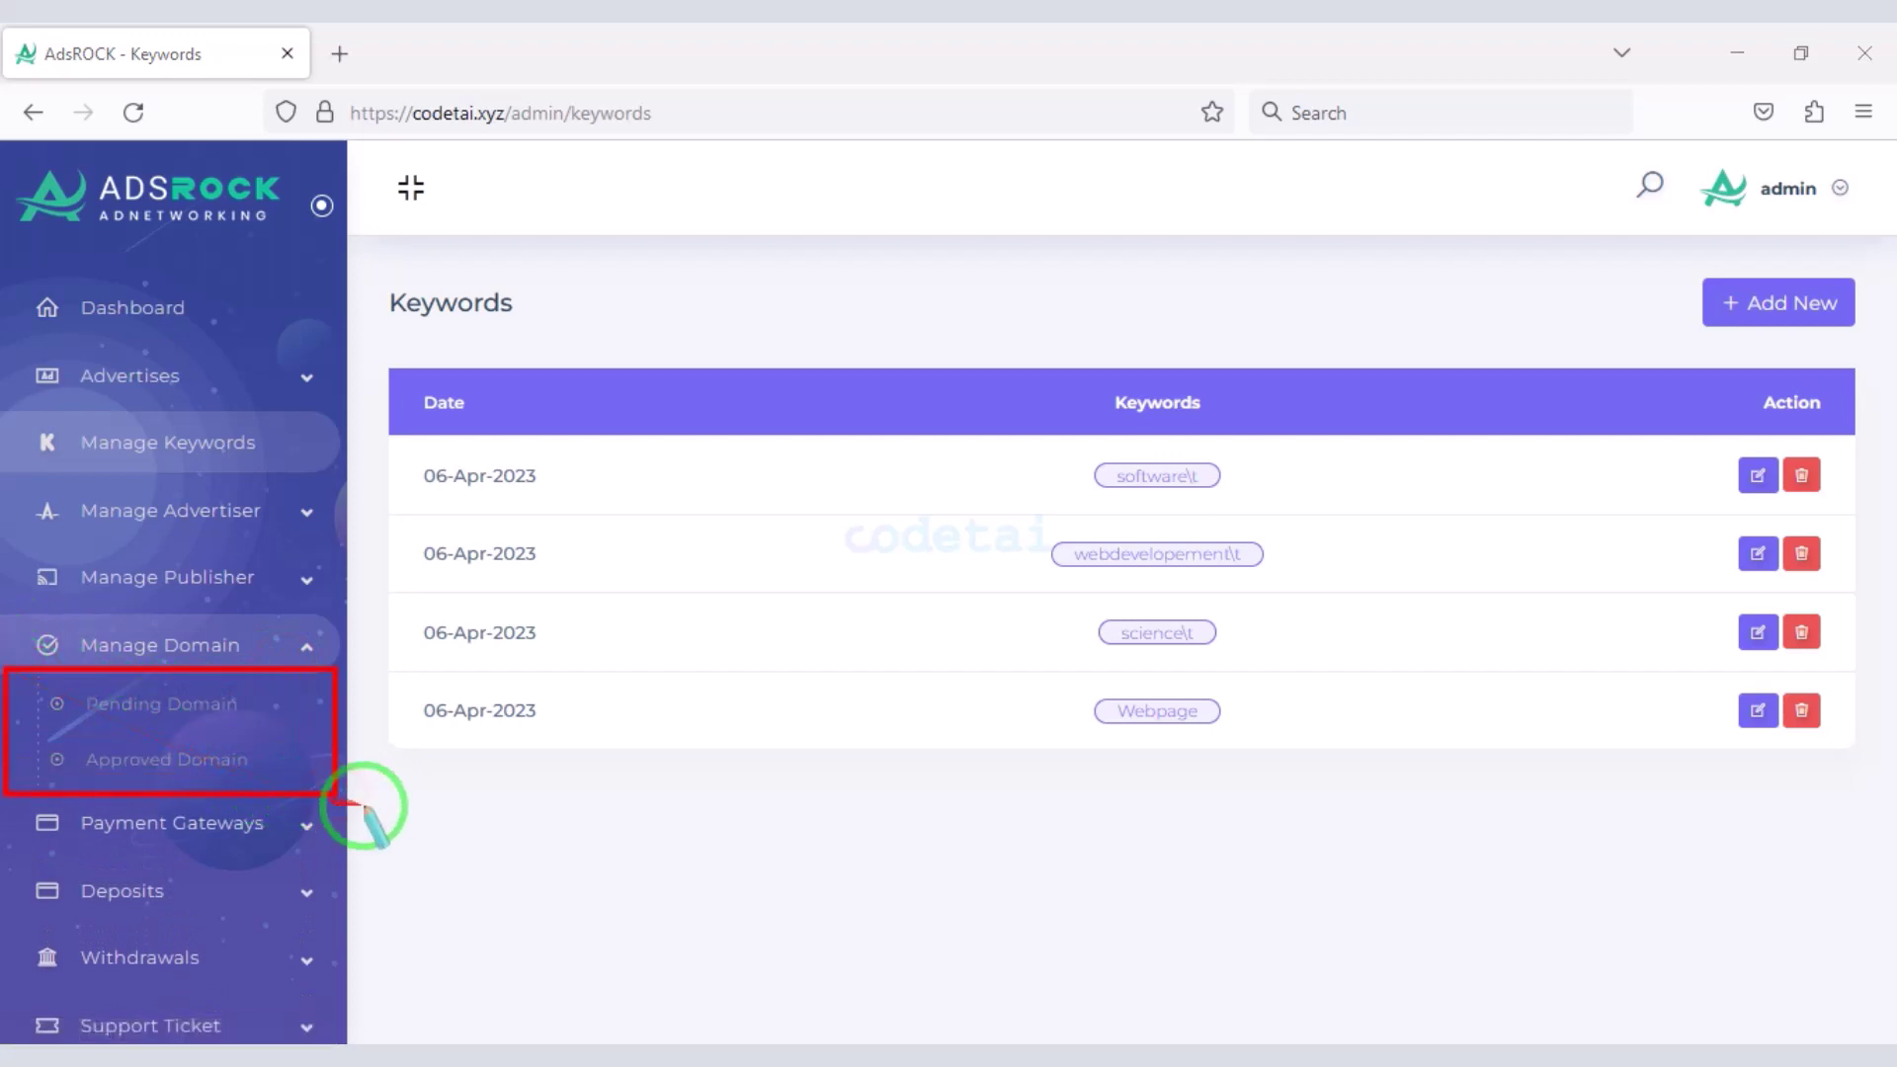
pyautogui.click(326, 823)
pyautogui.click(232, 714)
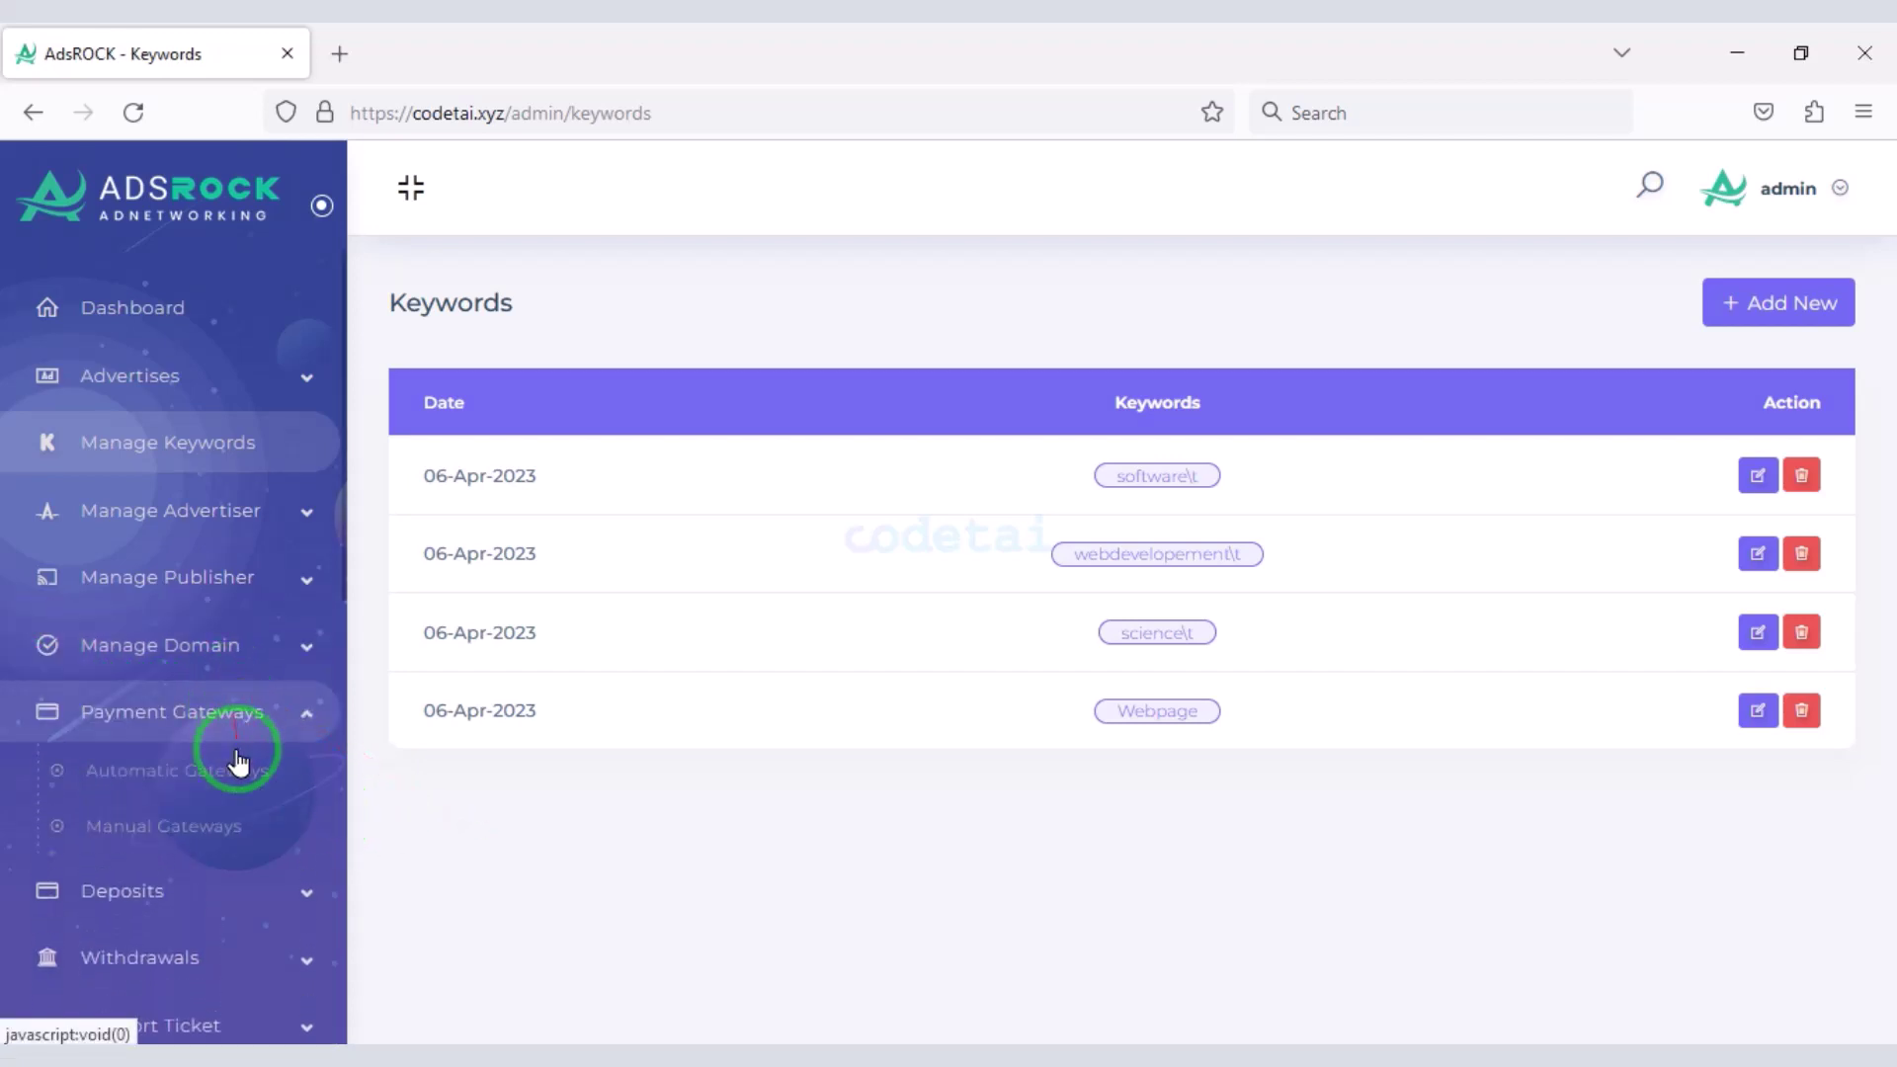
# - Open Automatic Gateways and edit the Coinbase Commerce gateway
pyautogui.click(236, 781)
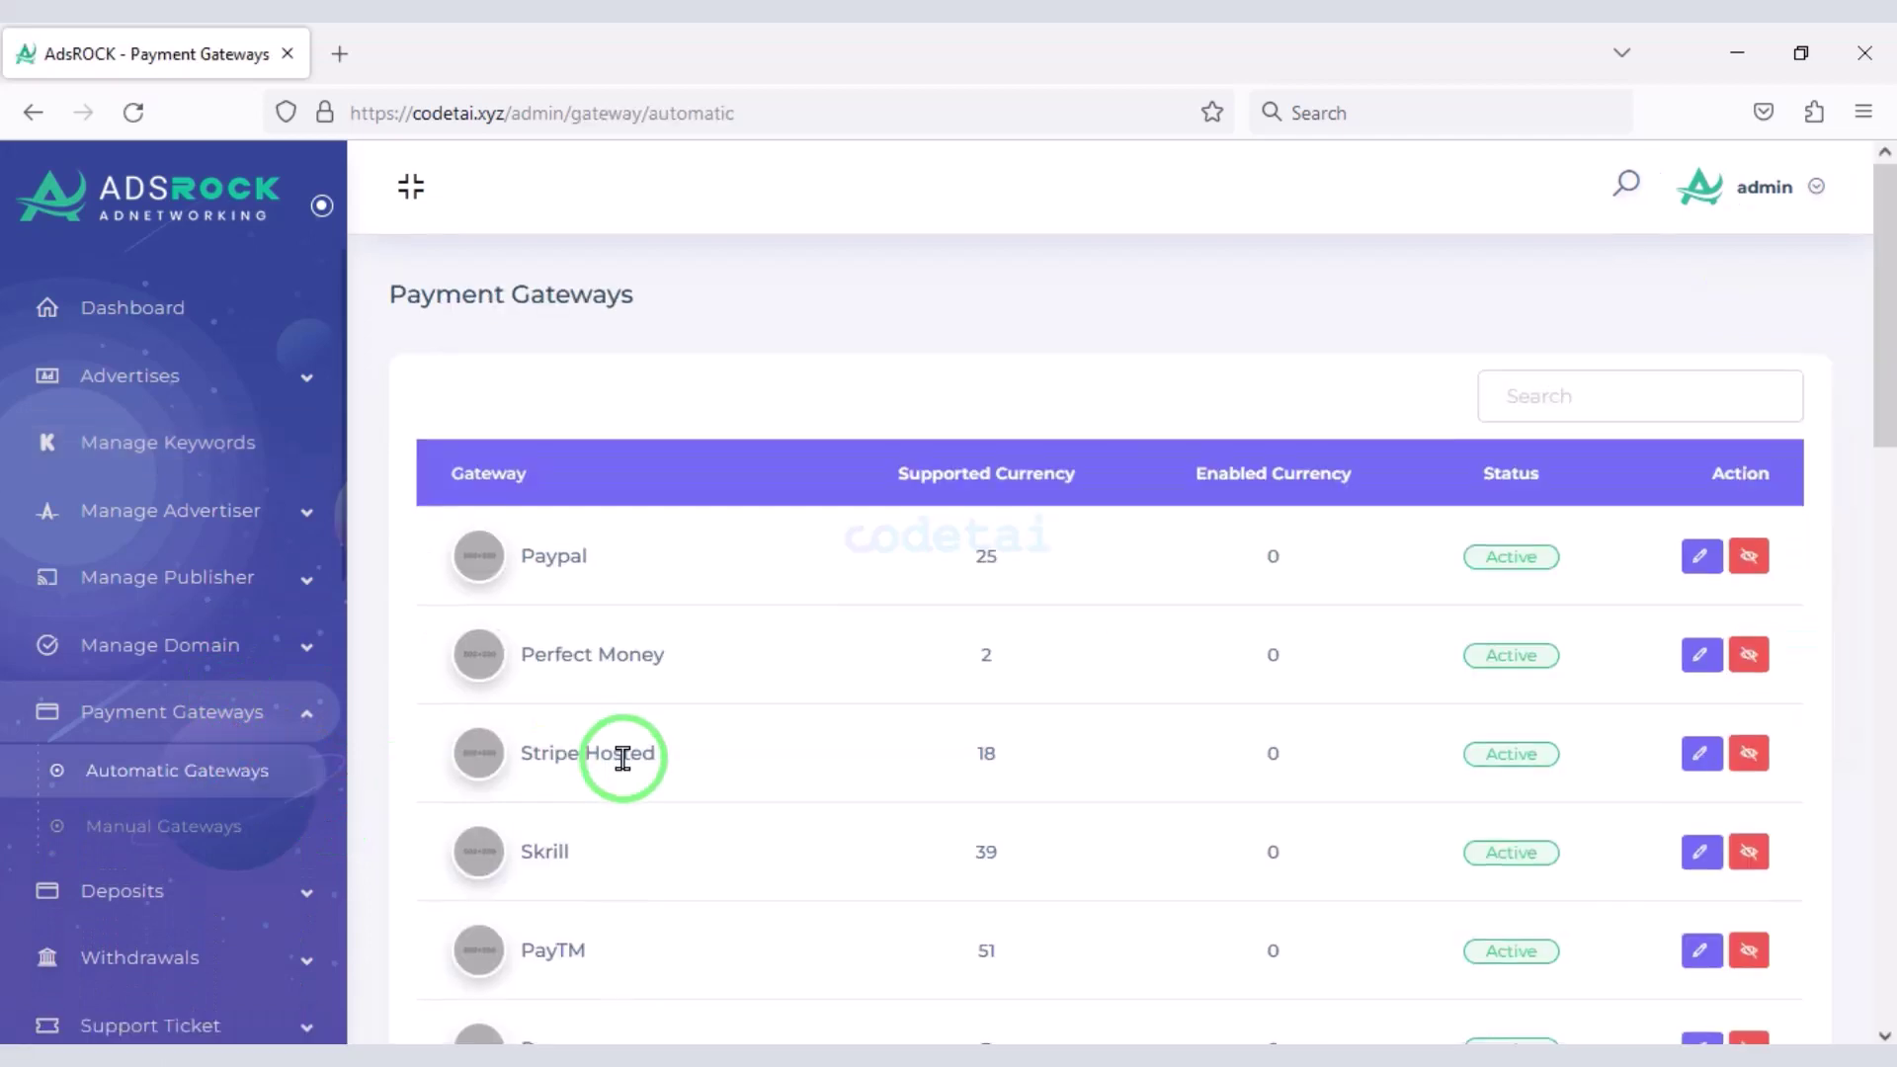
pyautogui.scroll(-5, 624, 757)
pyautogui.scroll(-5, 626, 757)
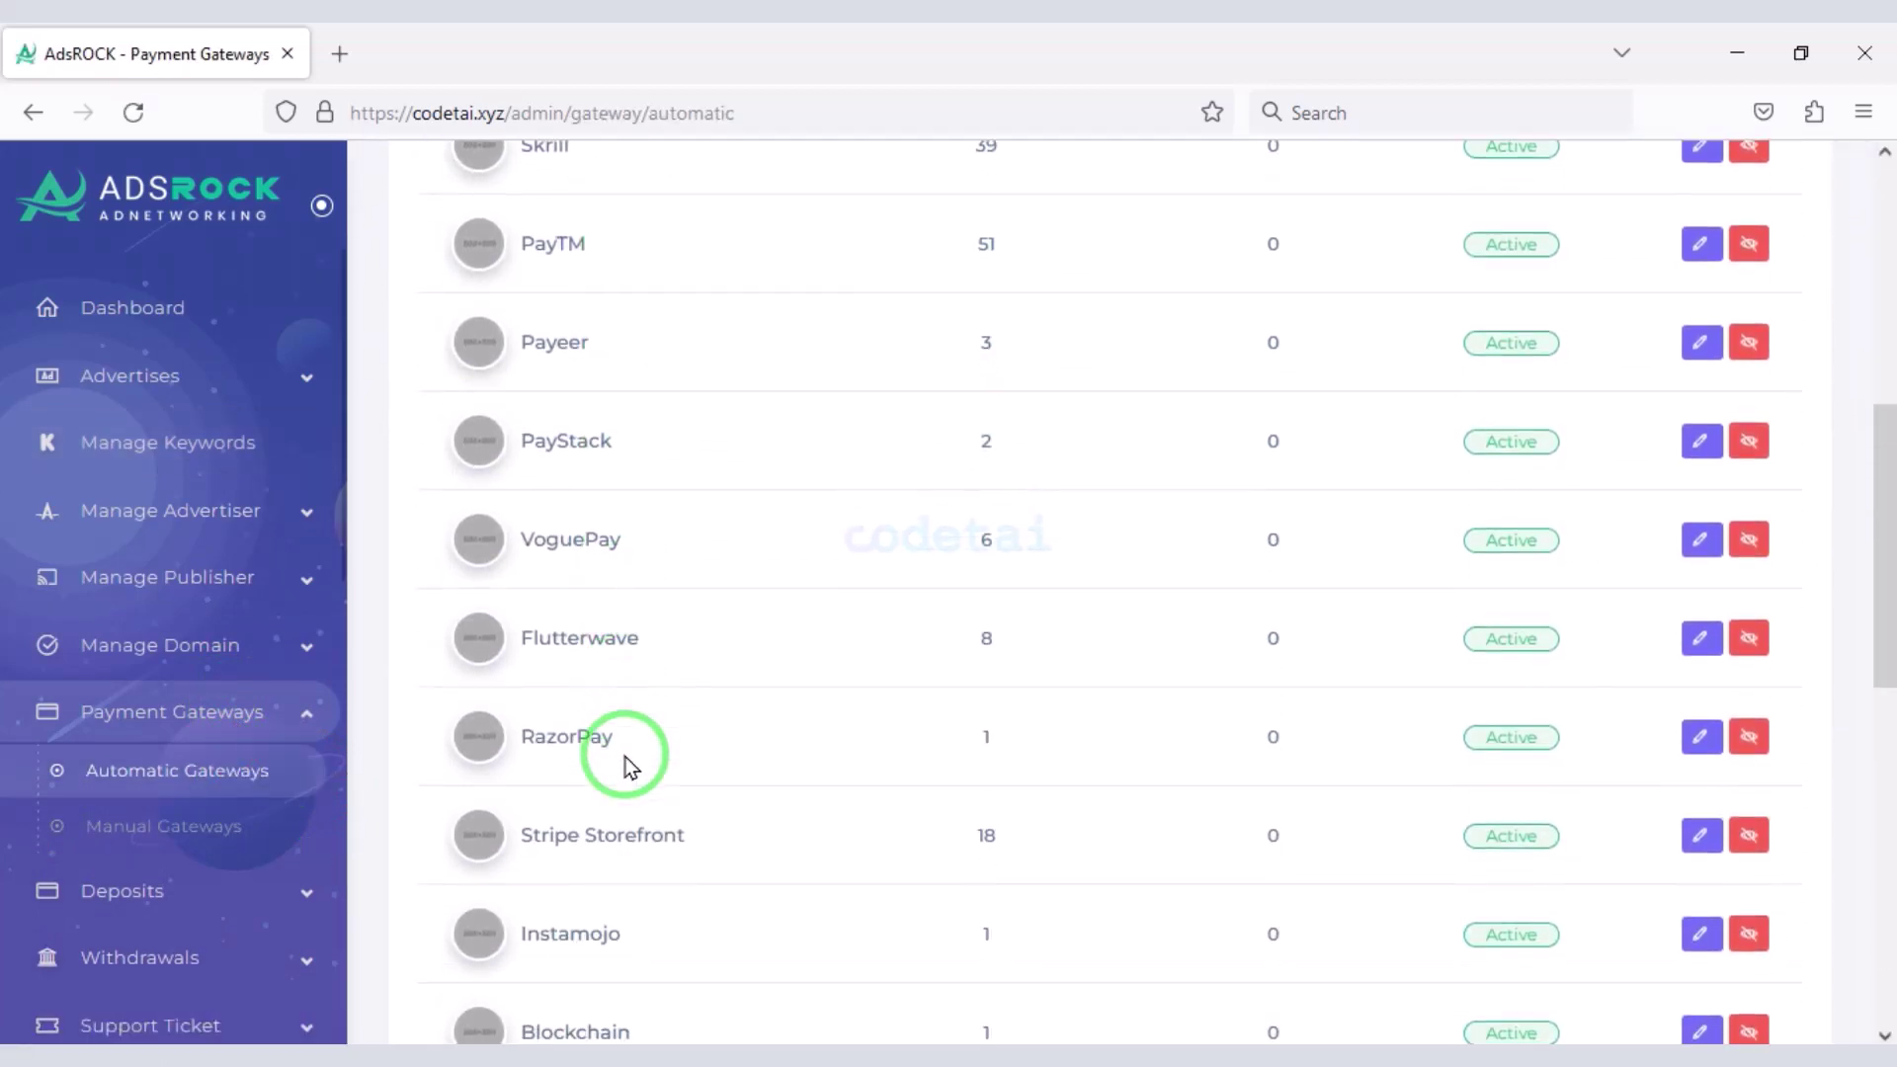
pyautogui.scroll(-7, 939, 852)
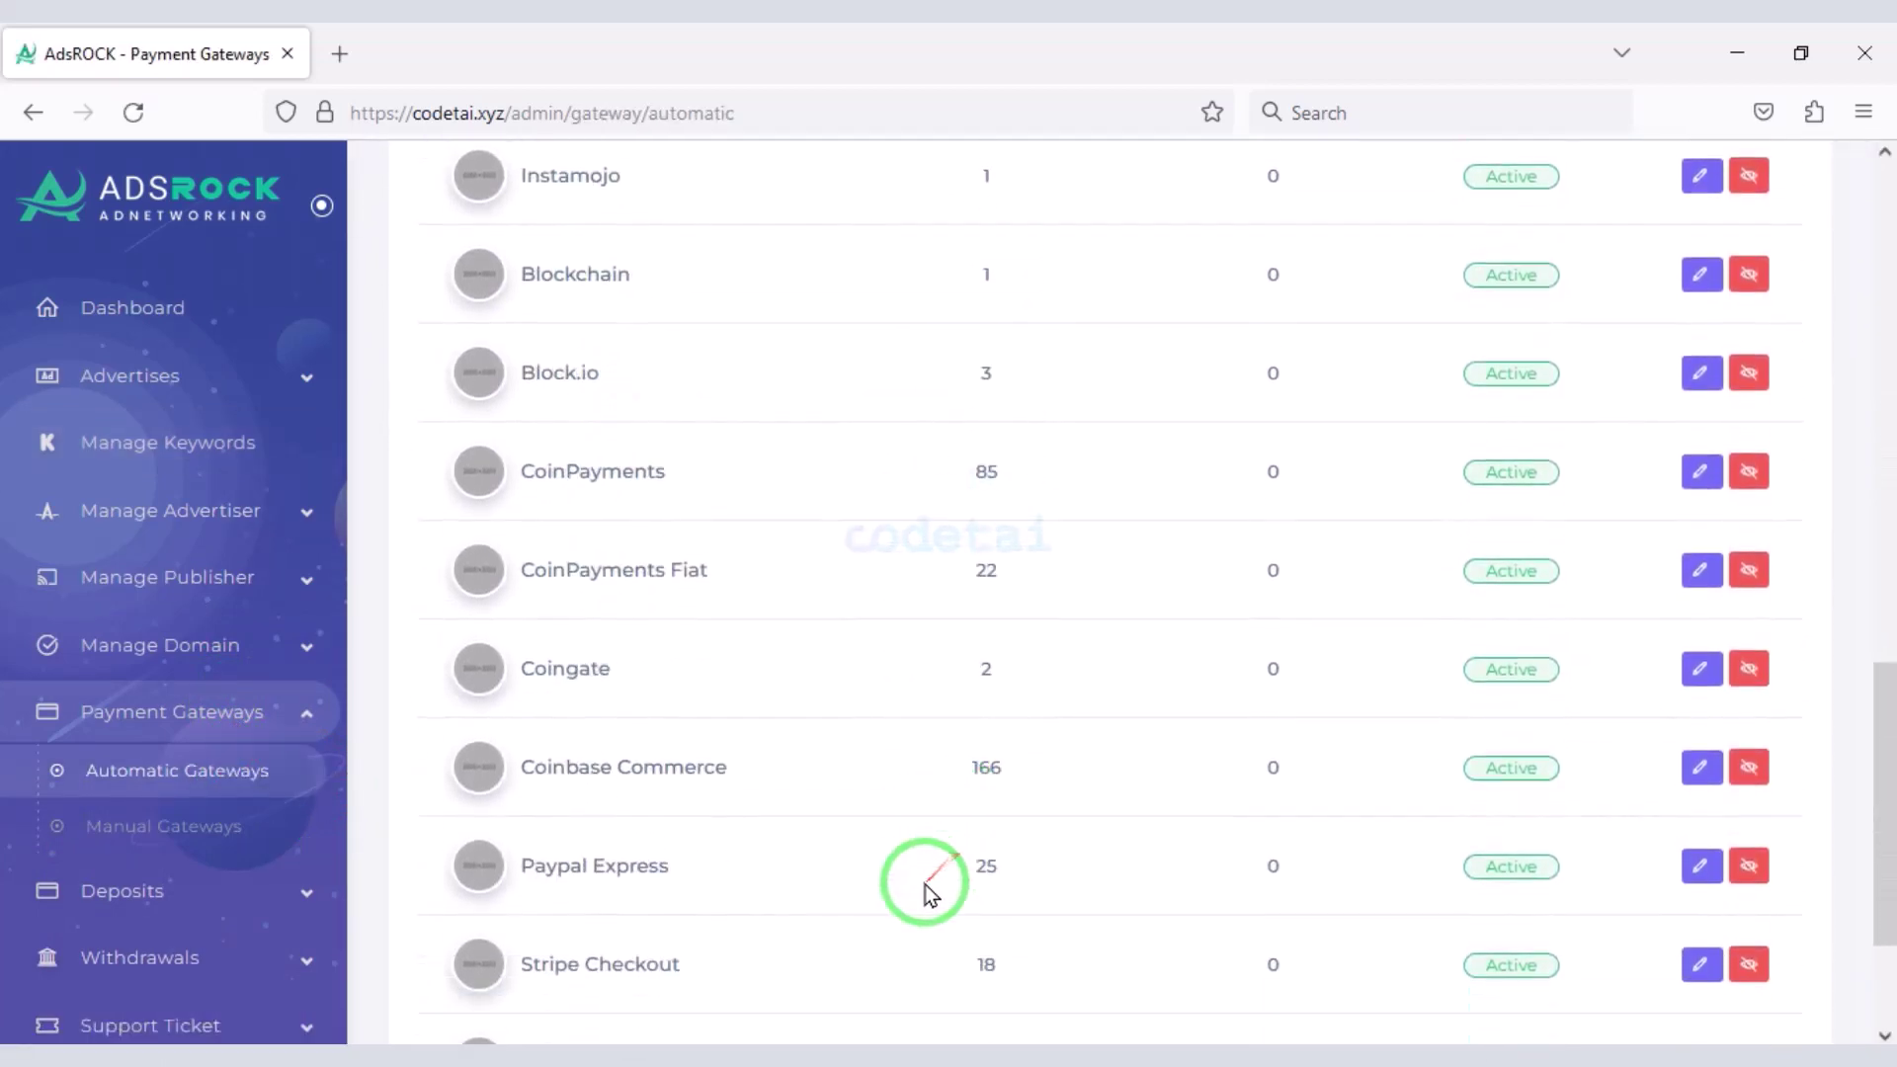
pyautogui.scroll(7, 894, 894)
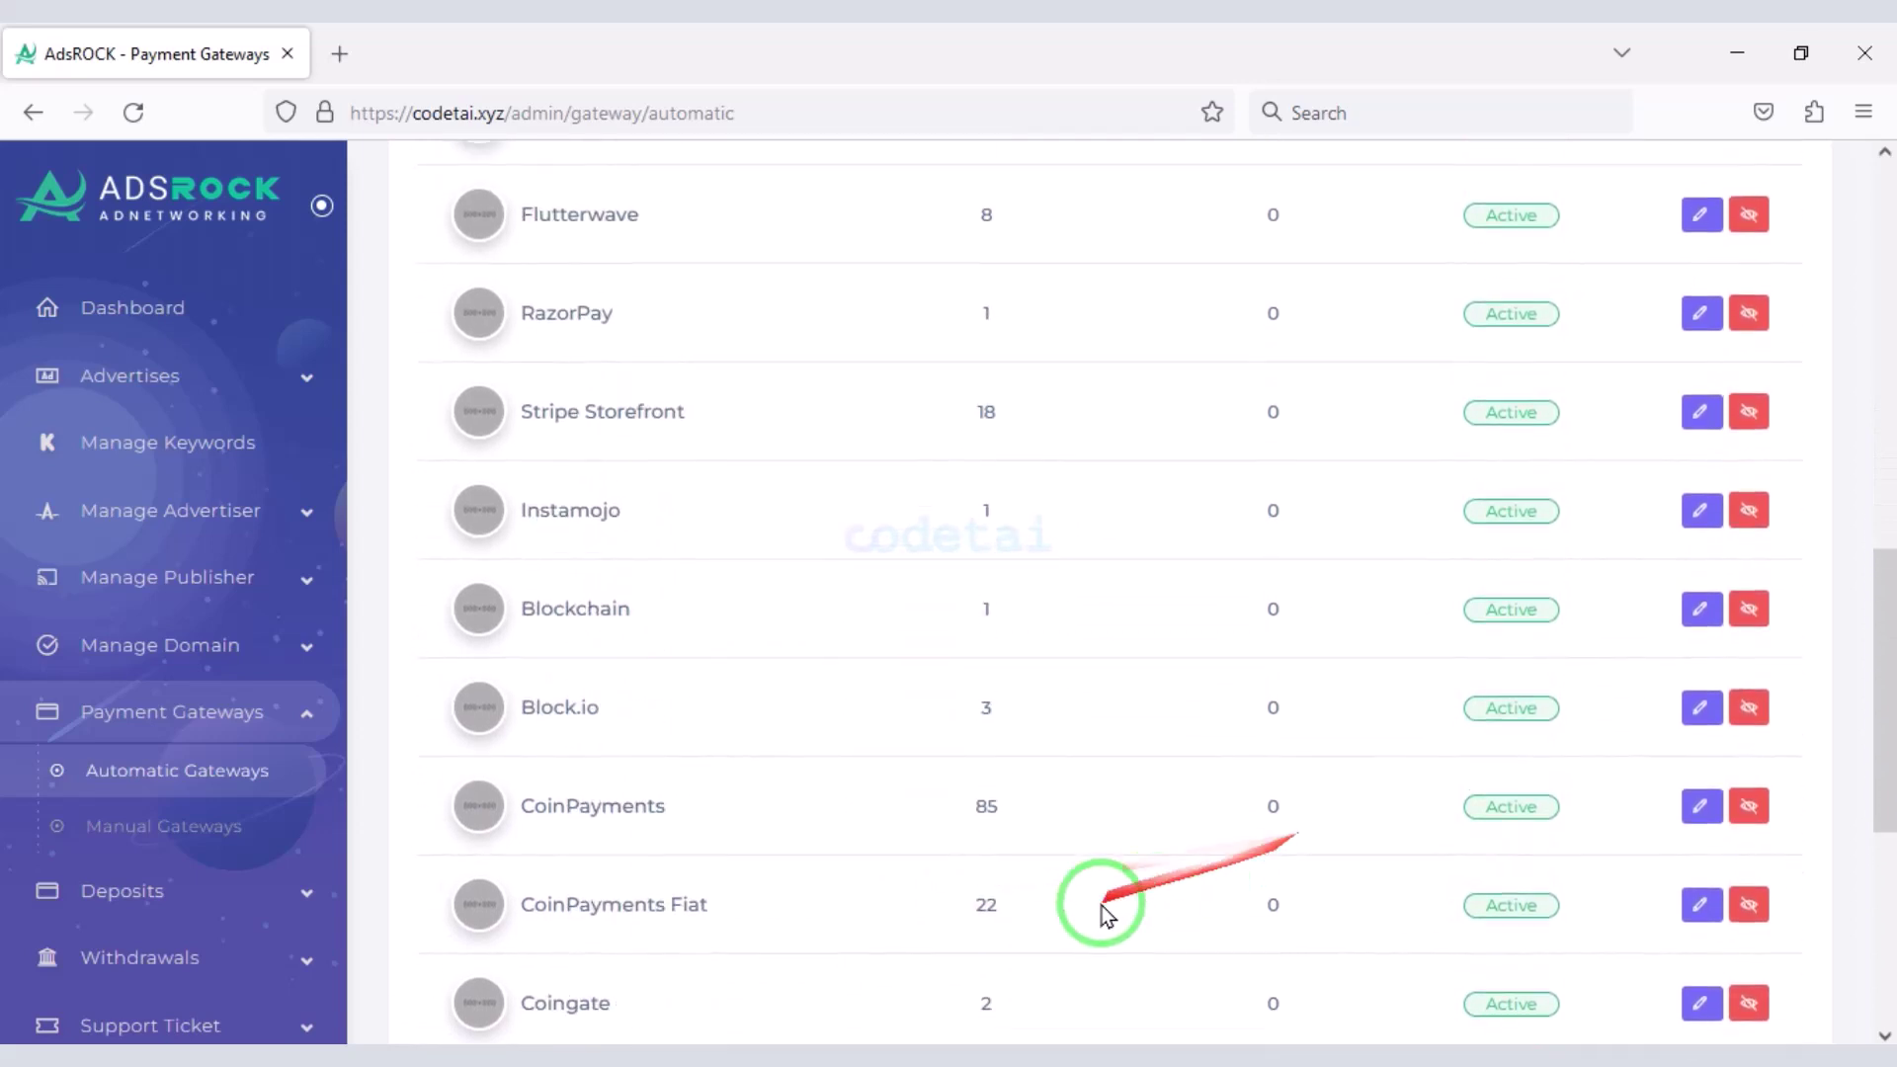
pyautogui.scroll(3, 1364, 847)
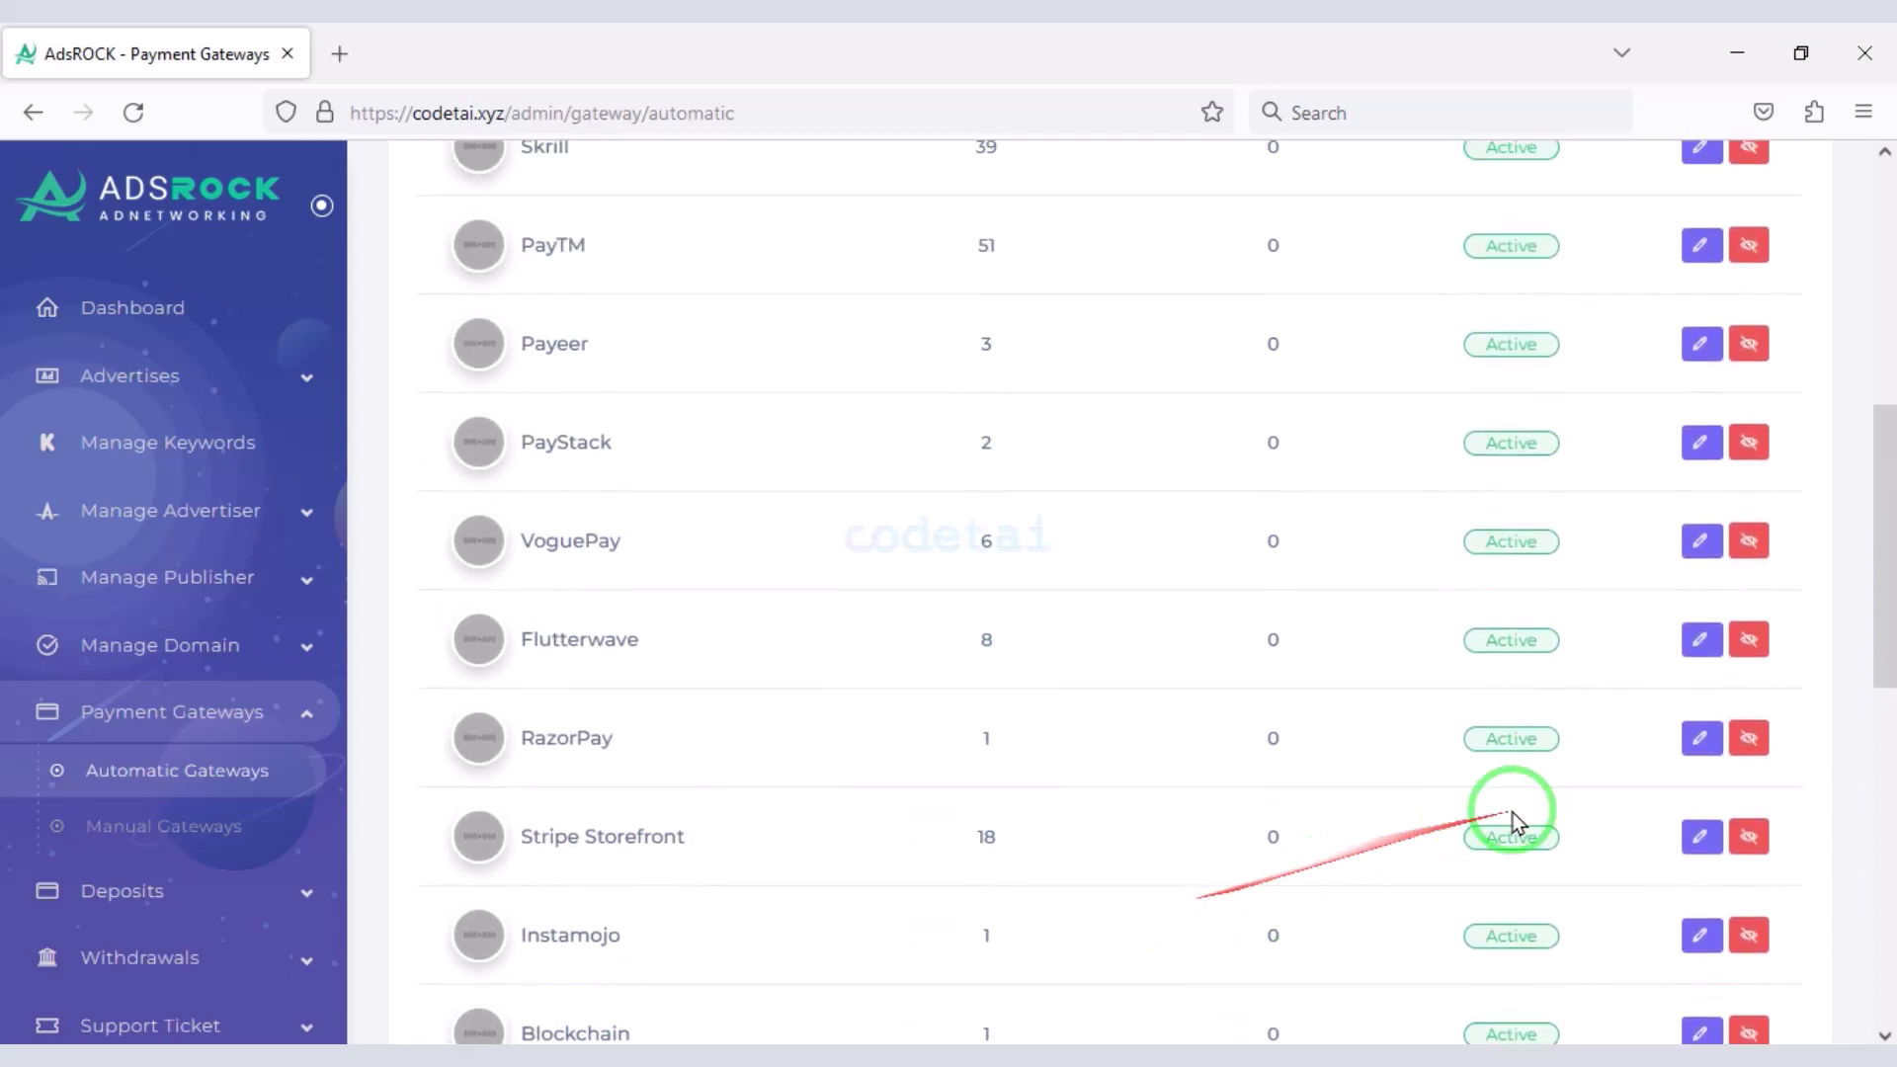
pyautogui.scroll(-10, 801, 901)
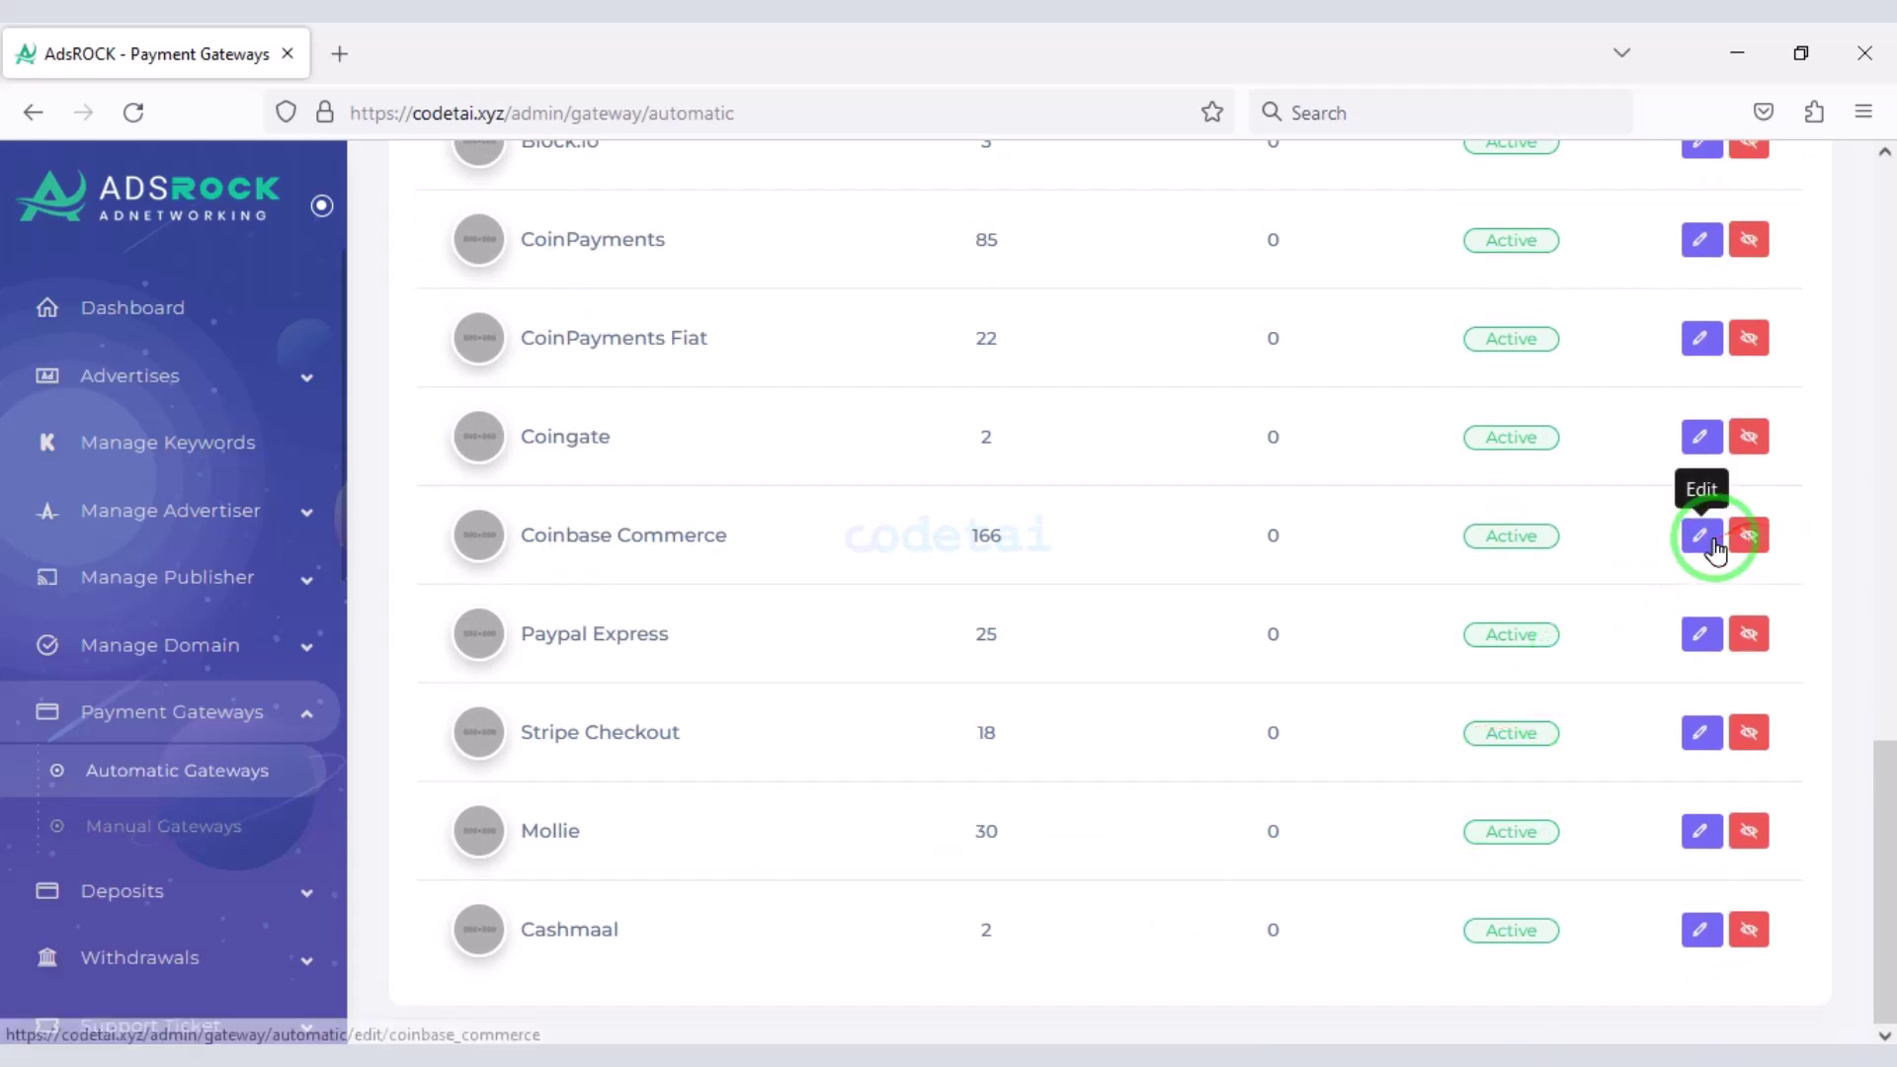
pyautogui.click(1704, 538)
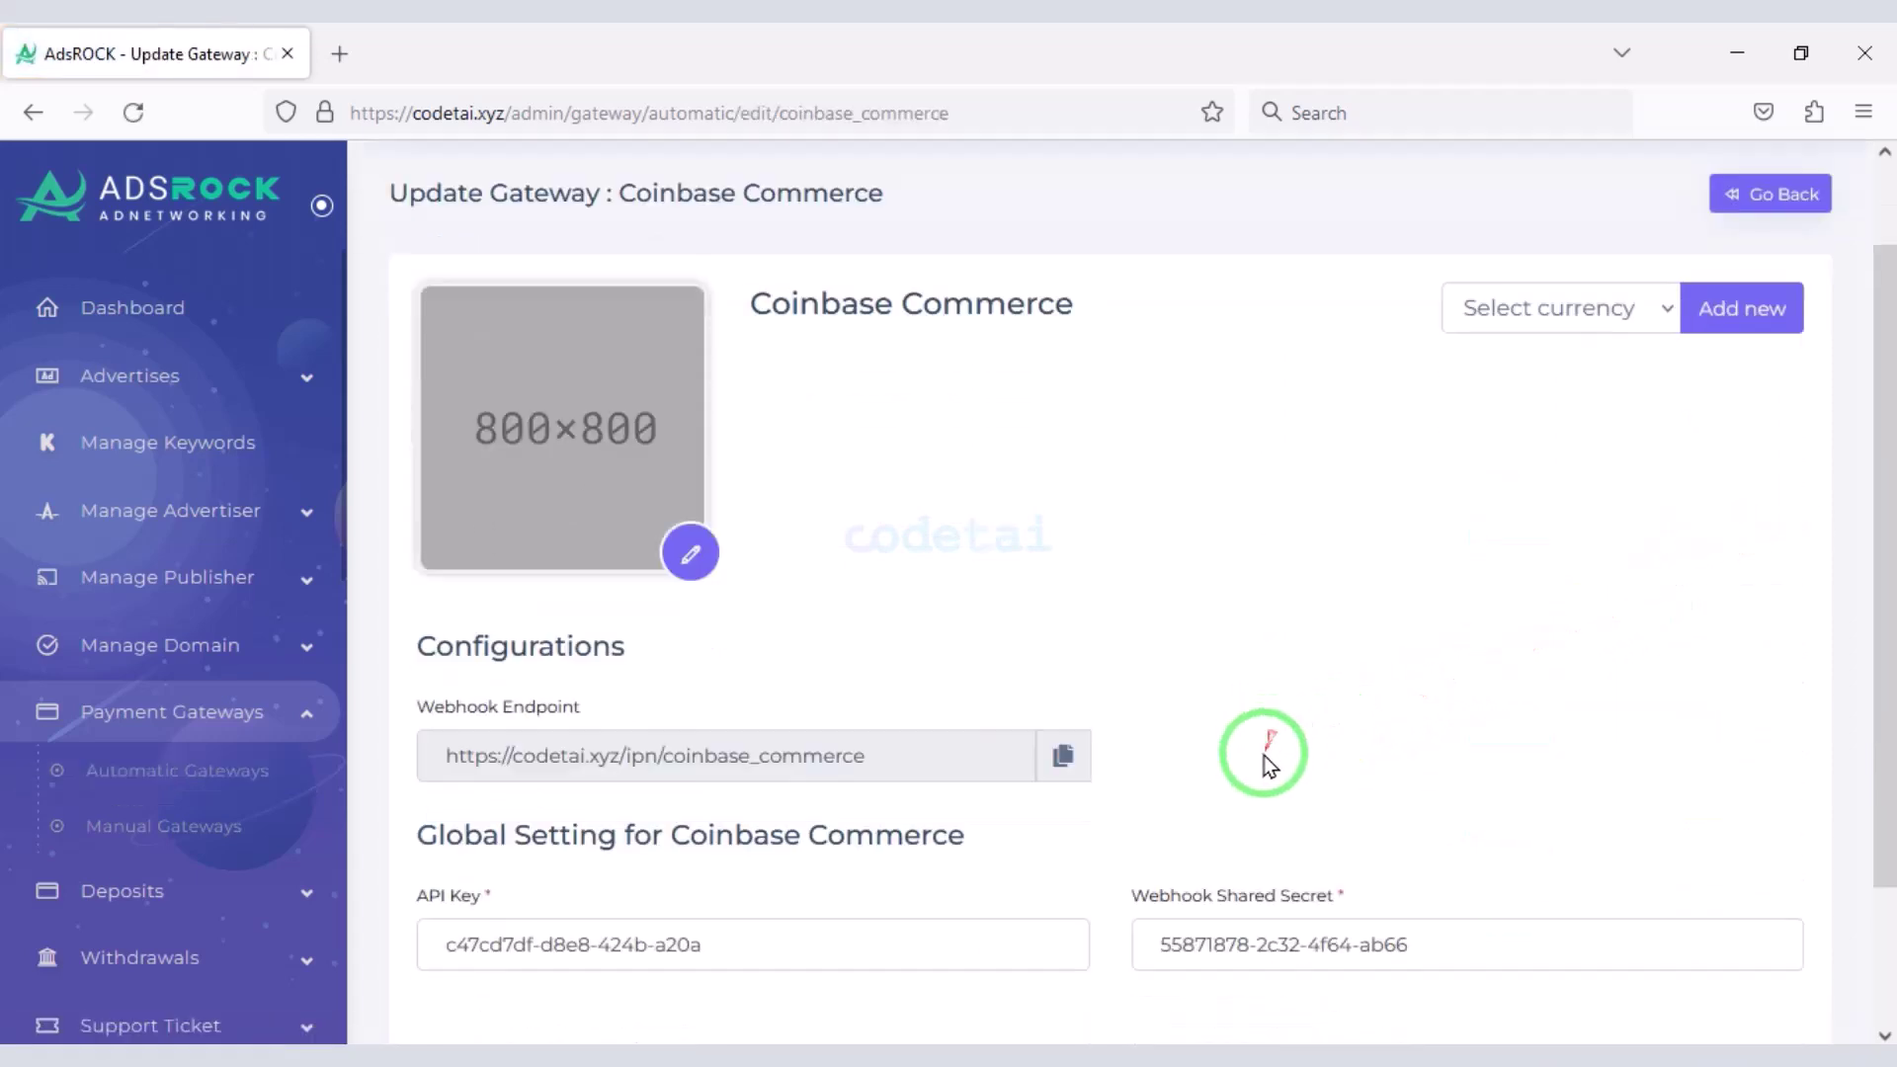
# - Select the 'Coinbase Commerce' name in the Update Gateway page heading
pyautogui.scroll(-2, 1260, 761)
pyautogui.scroll(3, 1256, 779)
pyautogui.moveTo(1077, 410); pyautogui.dragTo(765, 390)
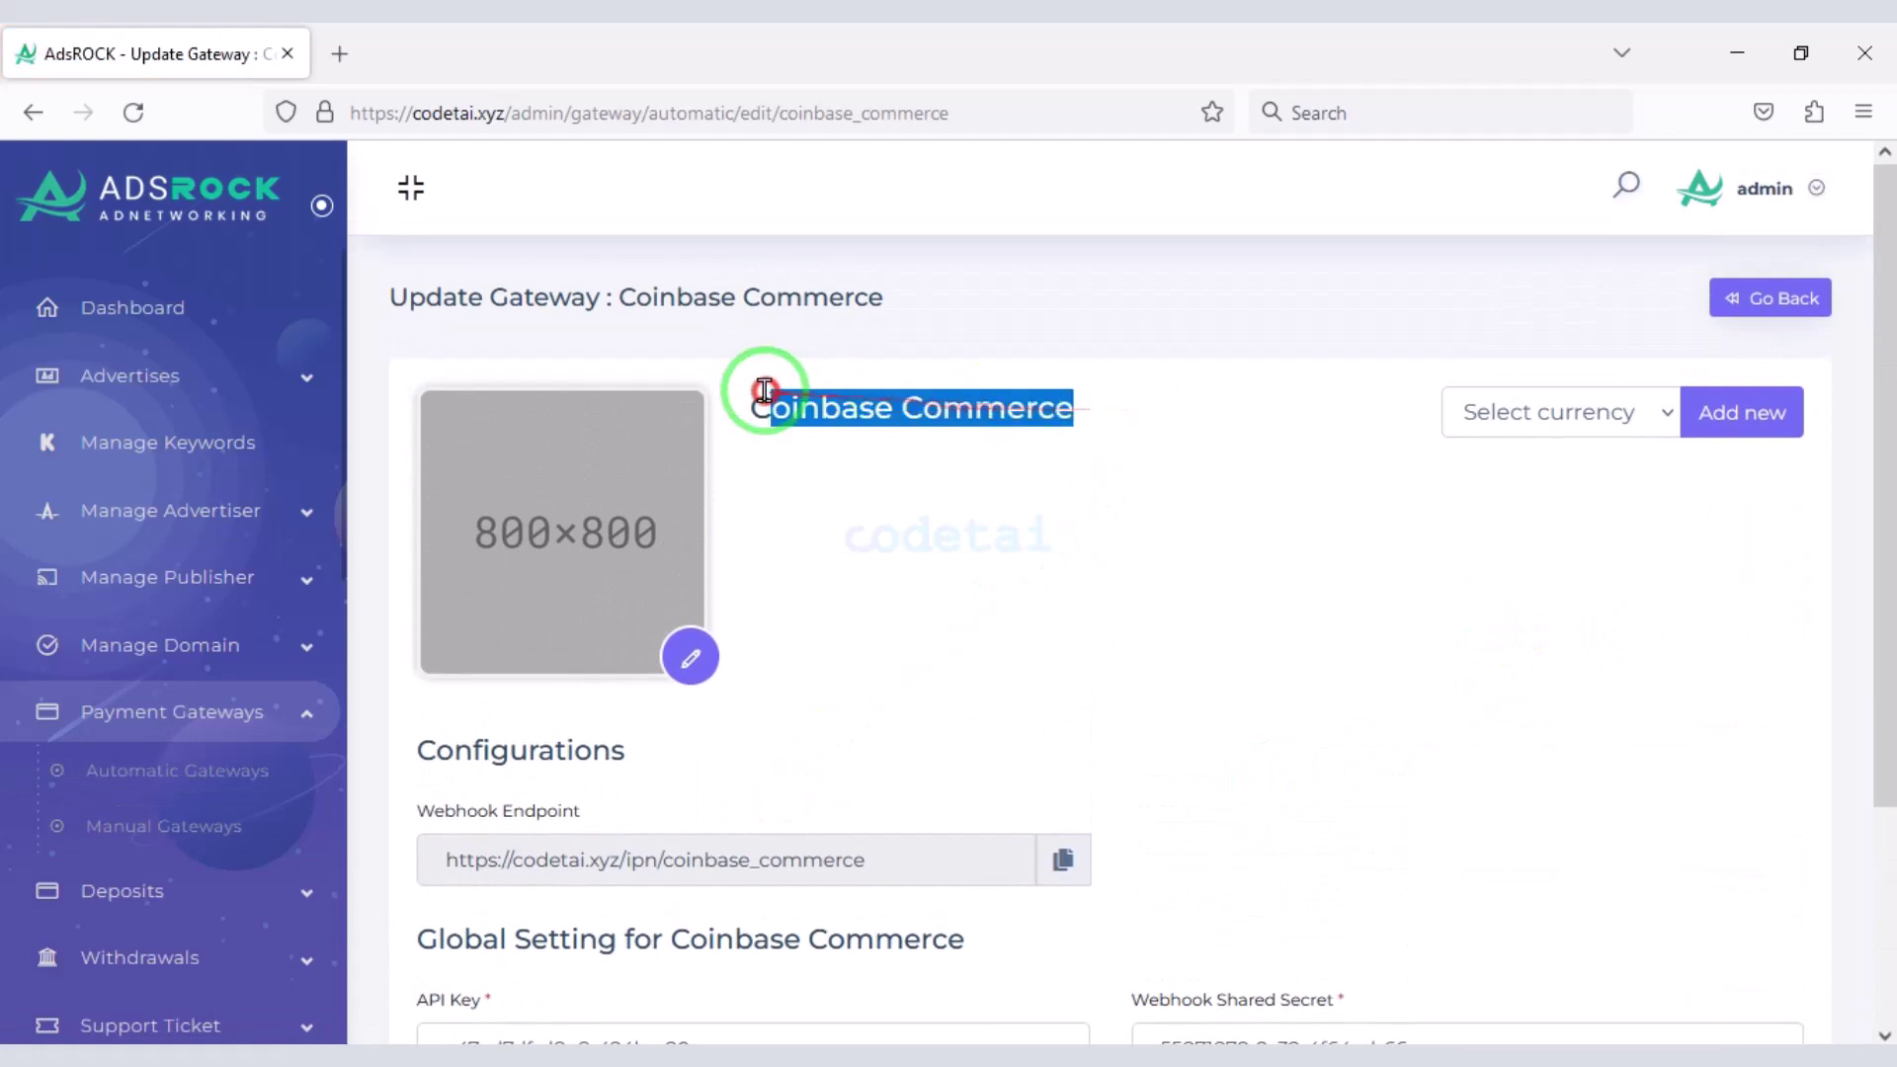
# - Search 'Coinbase Commerce' in a new browser tab and open its product site
pyautogui.hotkey('ctrl', 'c')
pyautogui.click(339, 53)
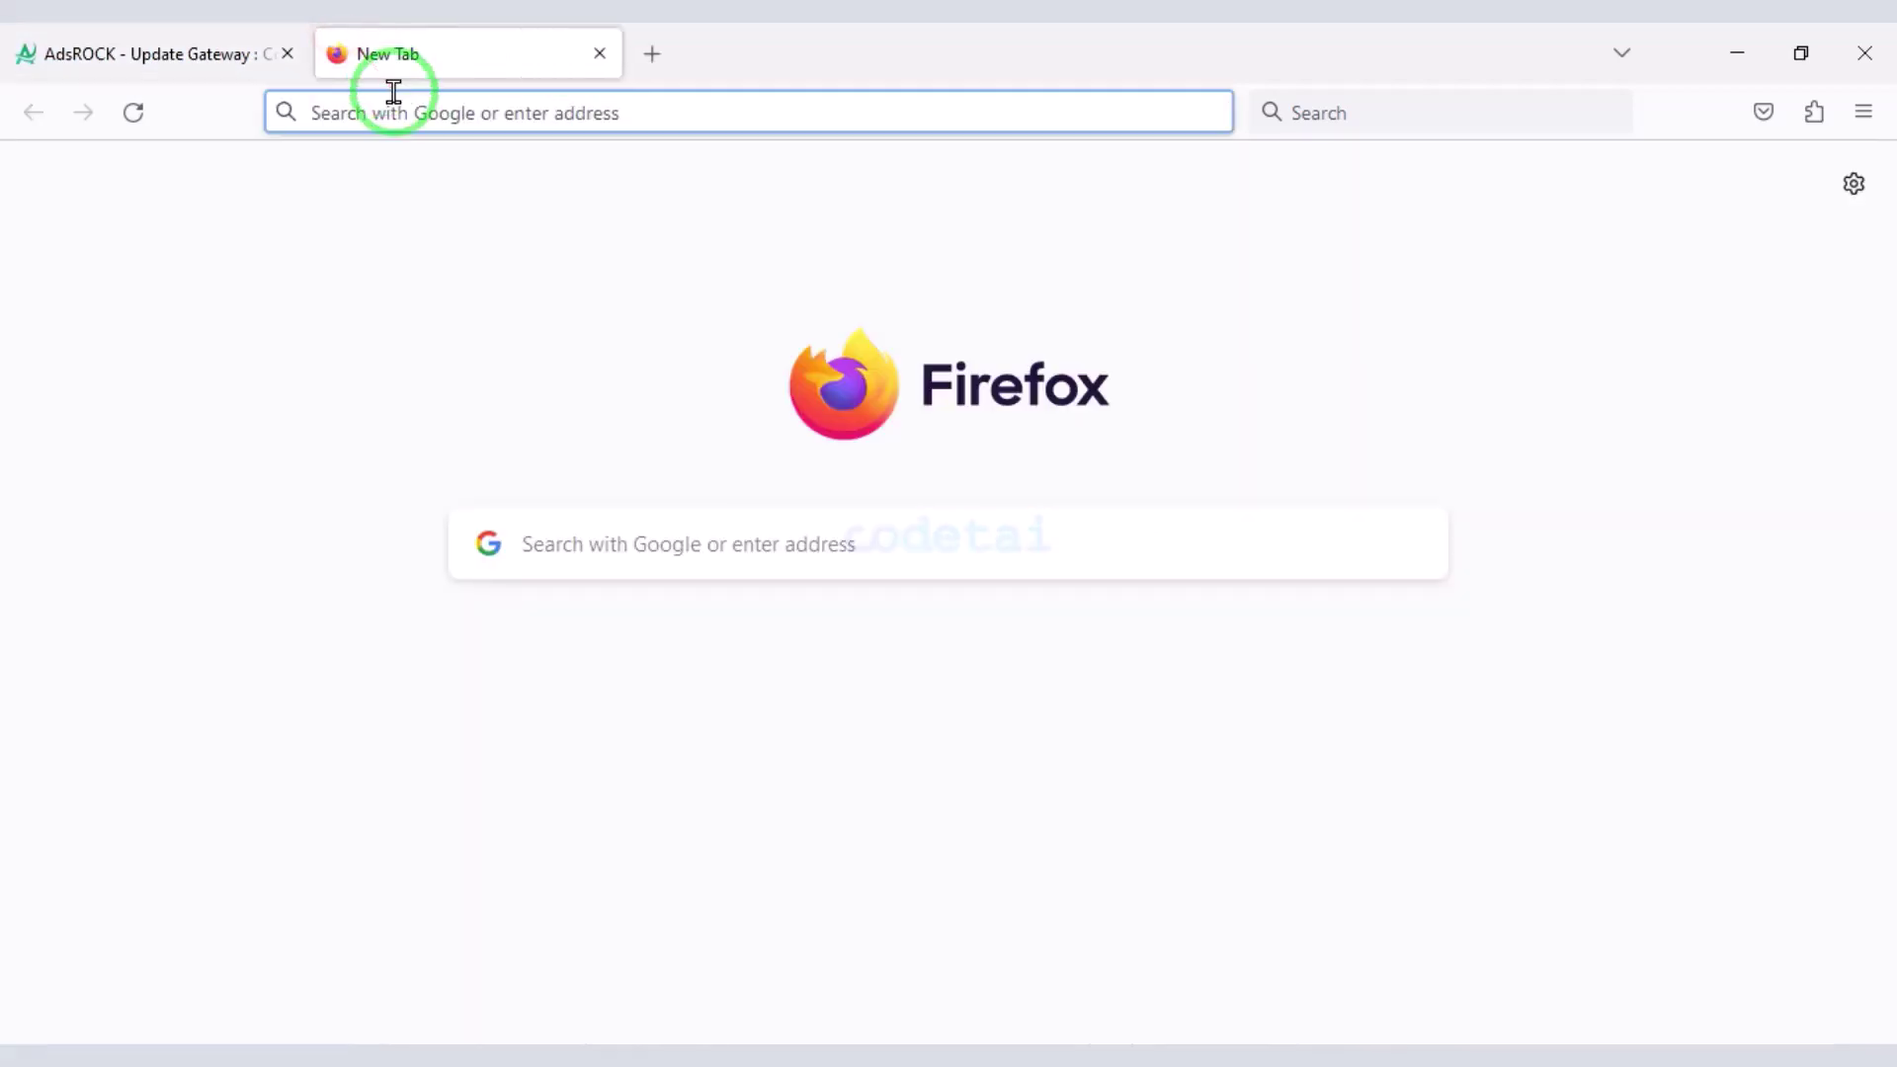
pyautogui.hotkey('ctrl', 'v')
pyautogui.press('Return')
pyautogui.click(678, 465)
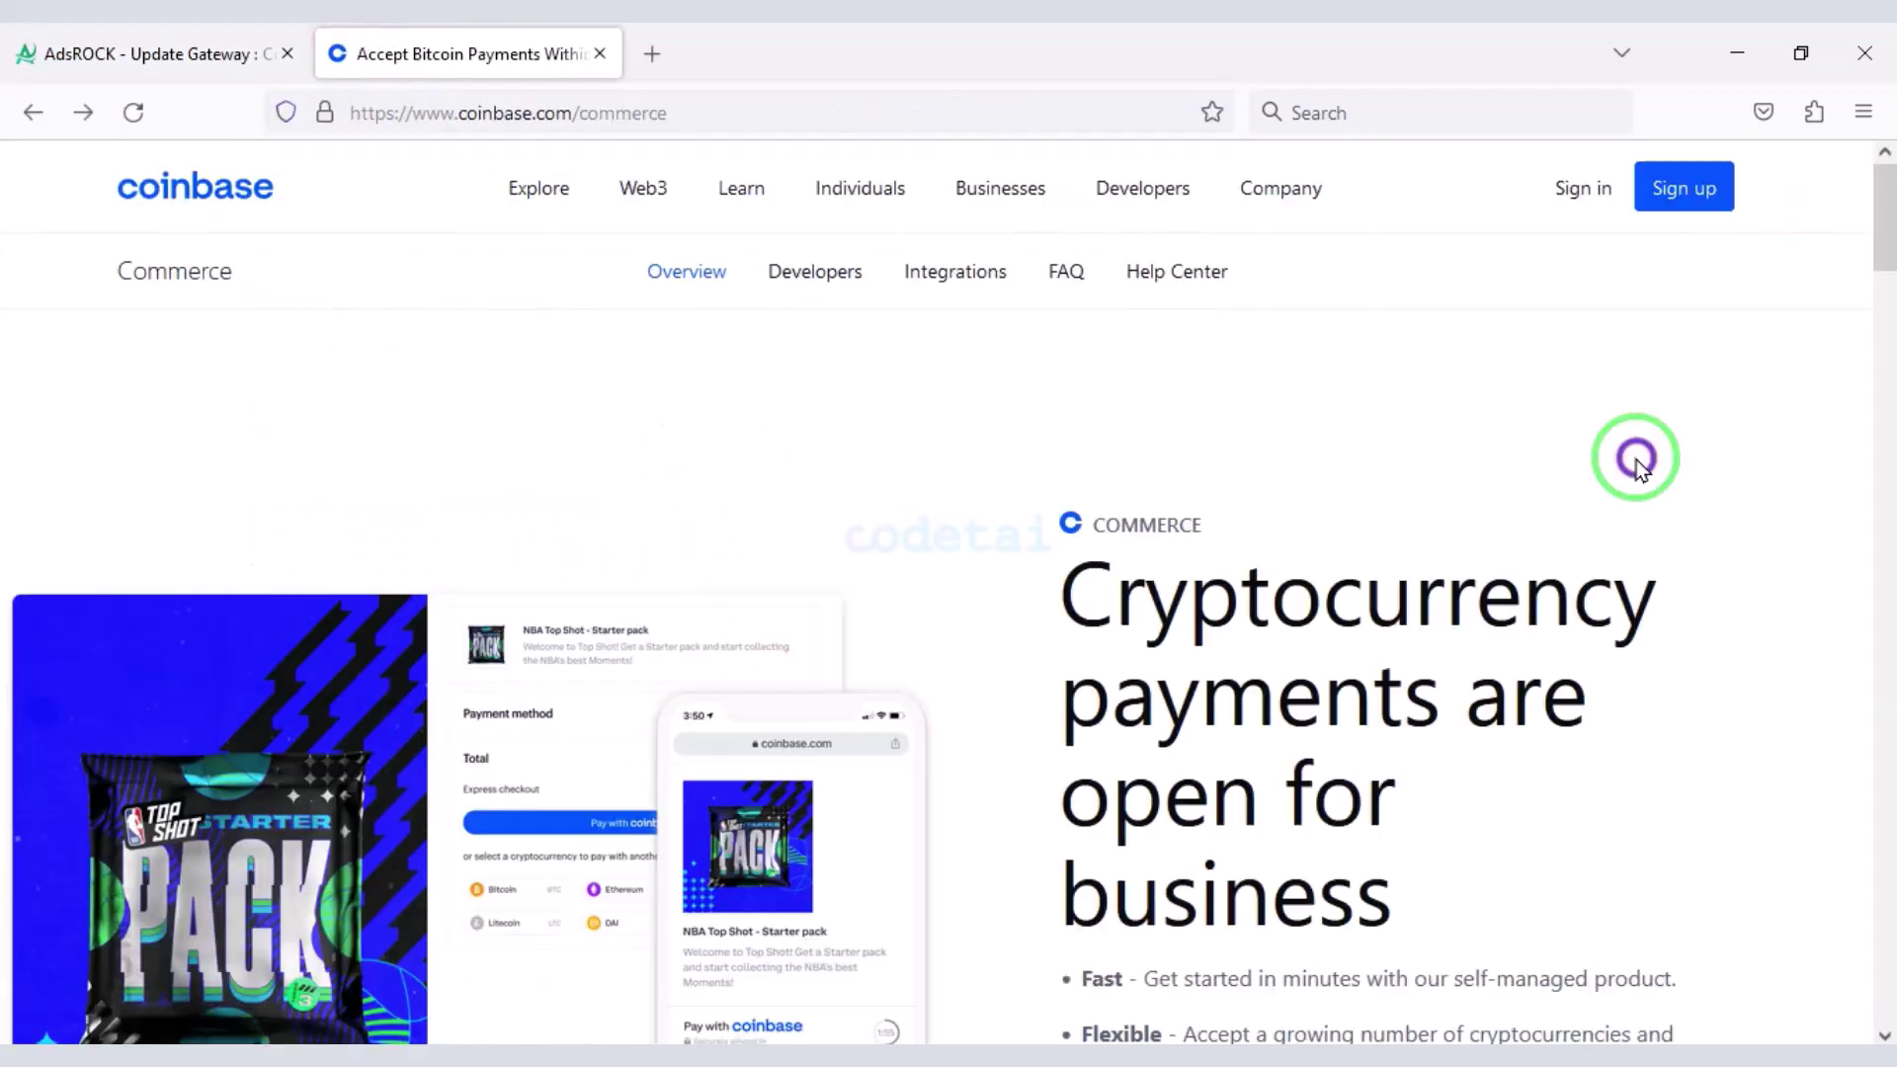
# - Go to the Coinbase Commerce sign-up form and switch to signing in to an existing account
pyautogui.click(1656, 188)
pyautogui.scroll(-5, 1134, 619)
pyautogui.click(940, 669)
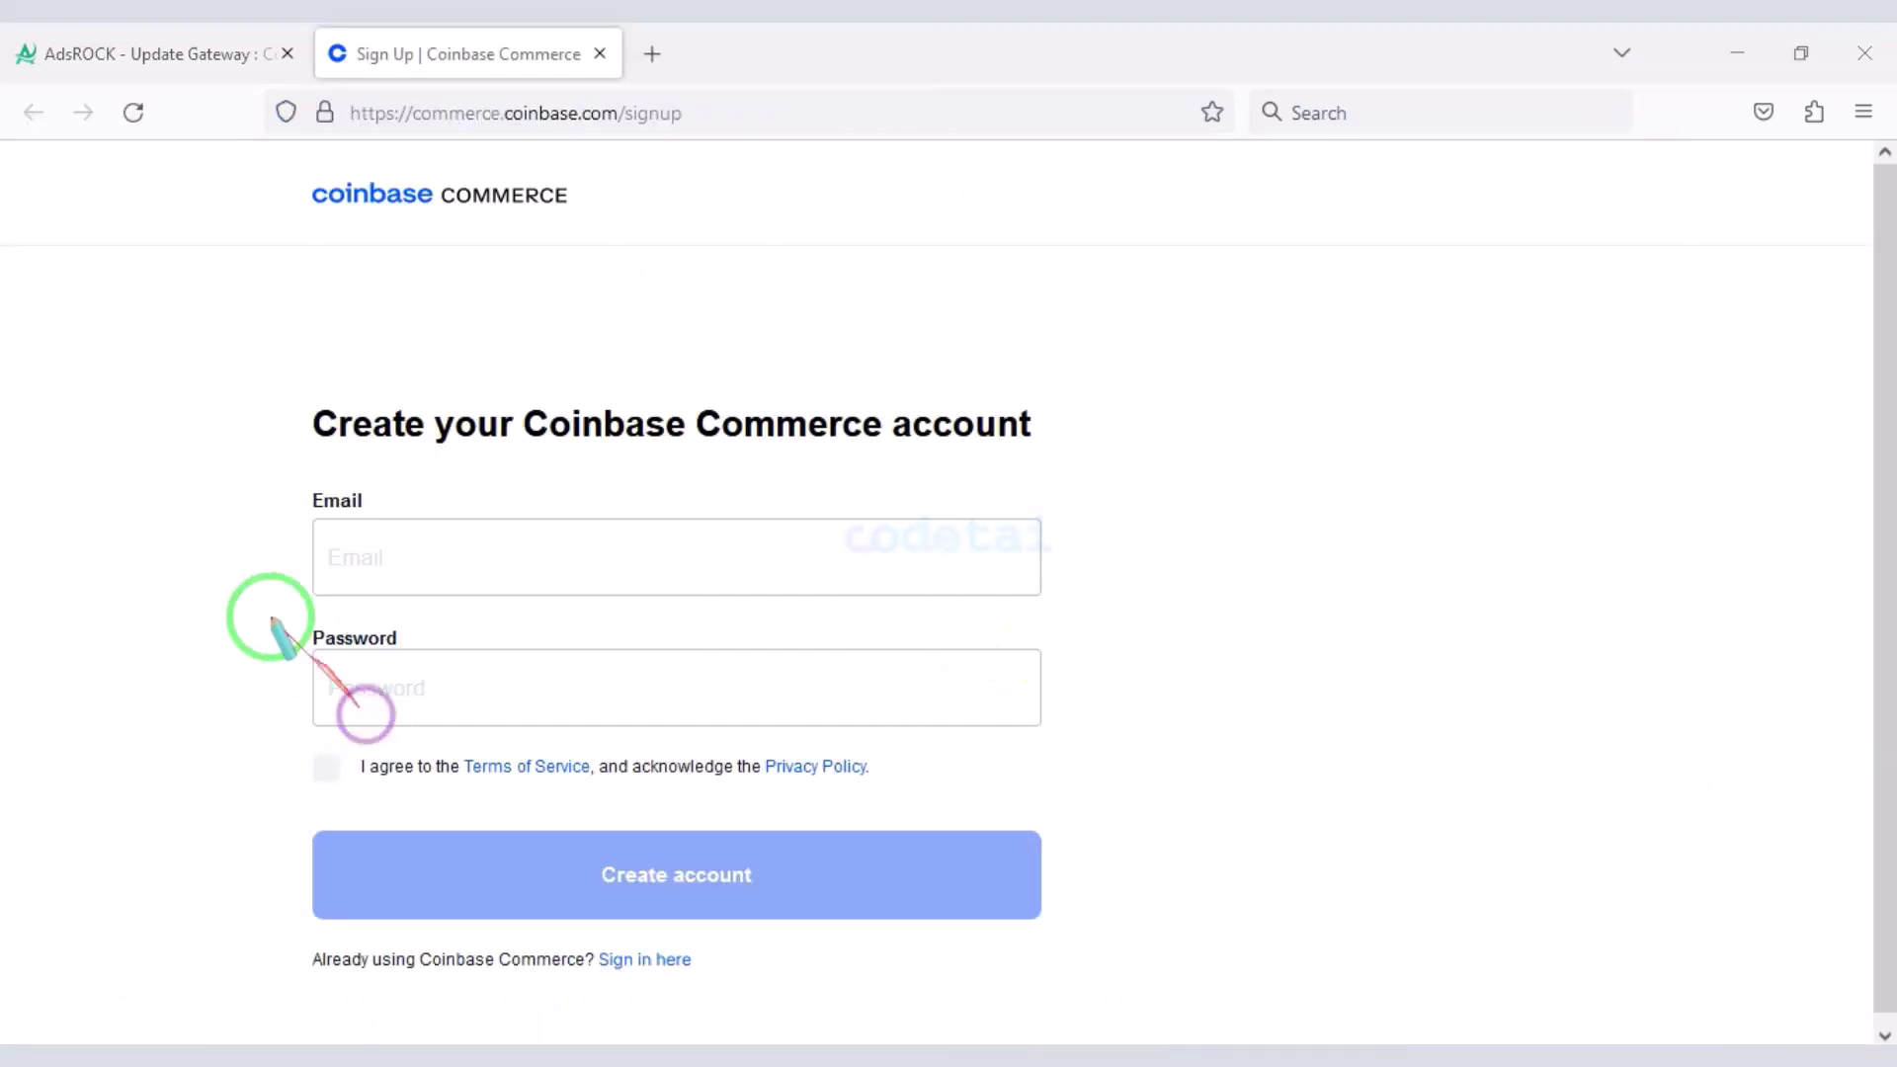
pyautogui.moveTo(240, 478)
pyautogui.mouseDown()
pyautogui.moveTo(982, 720)
pyautogui.moveTo(1068, 754)
pyautogui.moveTo(1082, 791)
pyautogui.mouseUp()
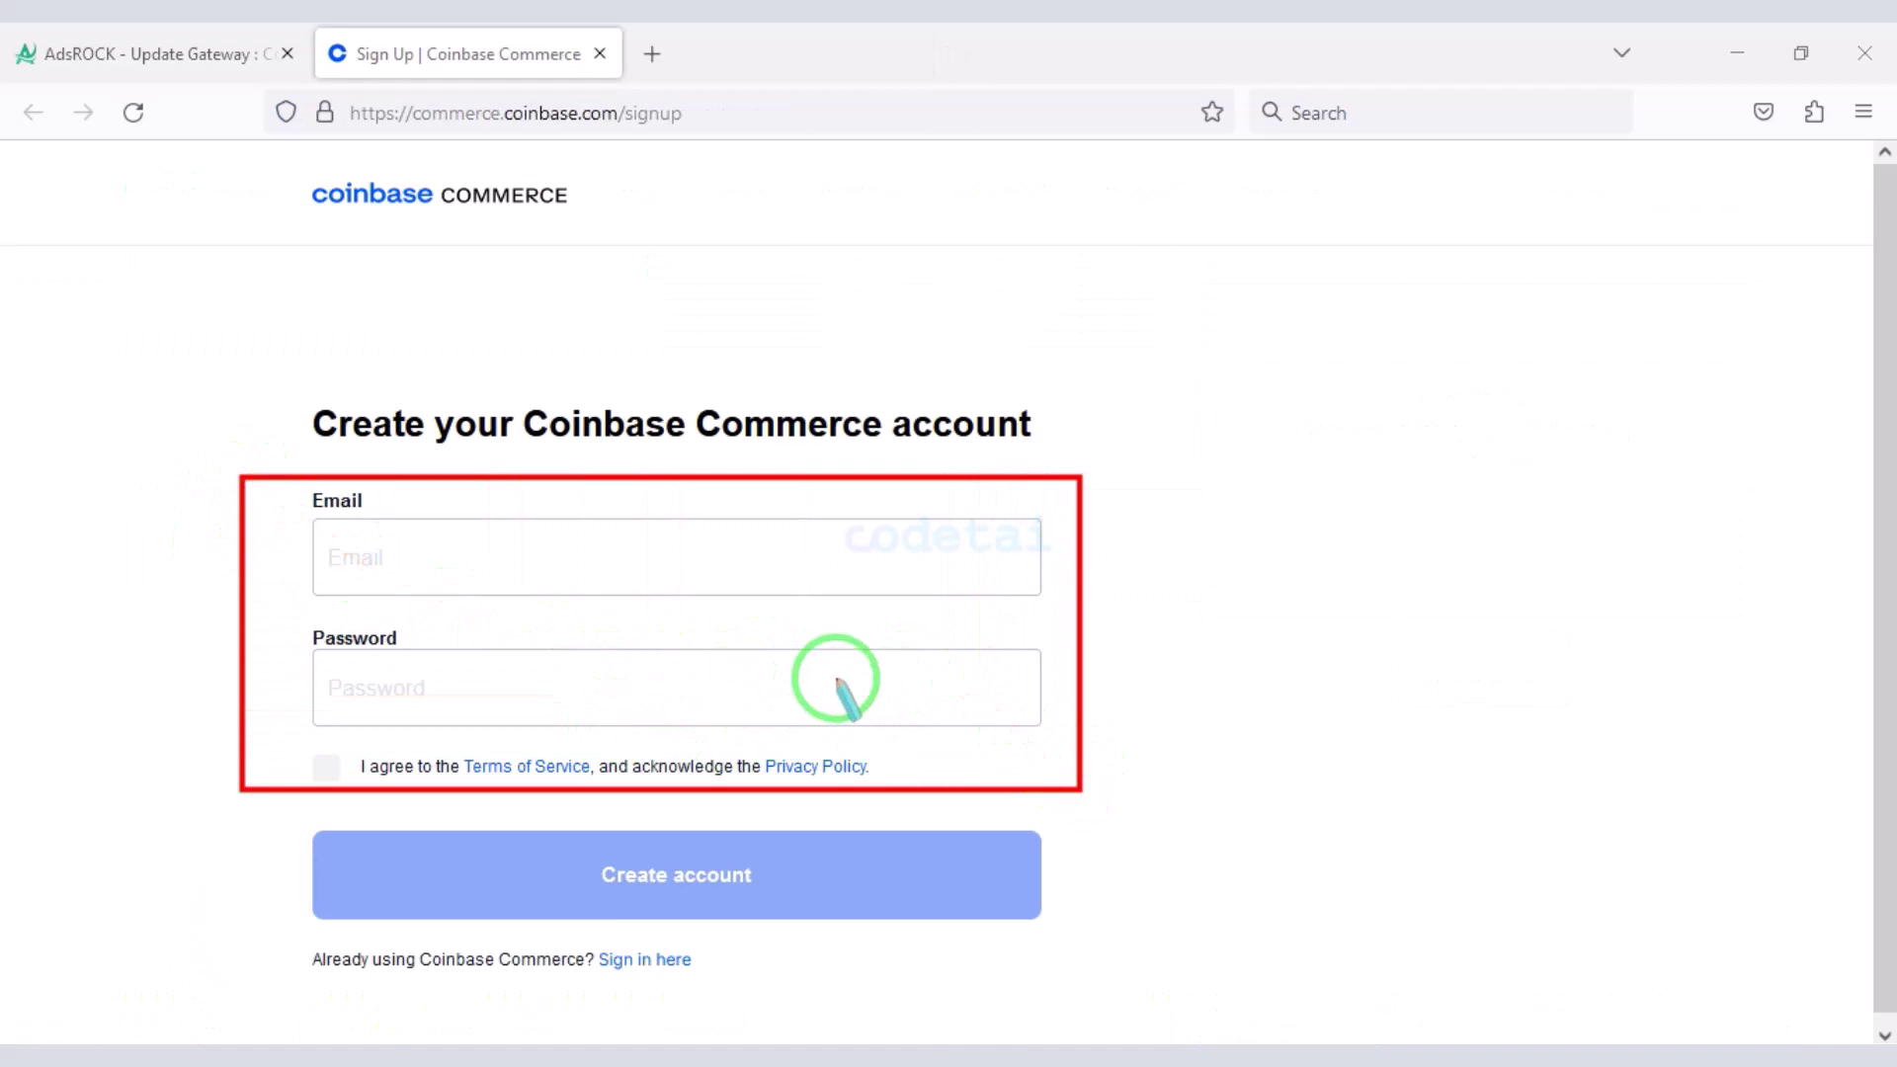
pyautogui.rightClick(998, 698)
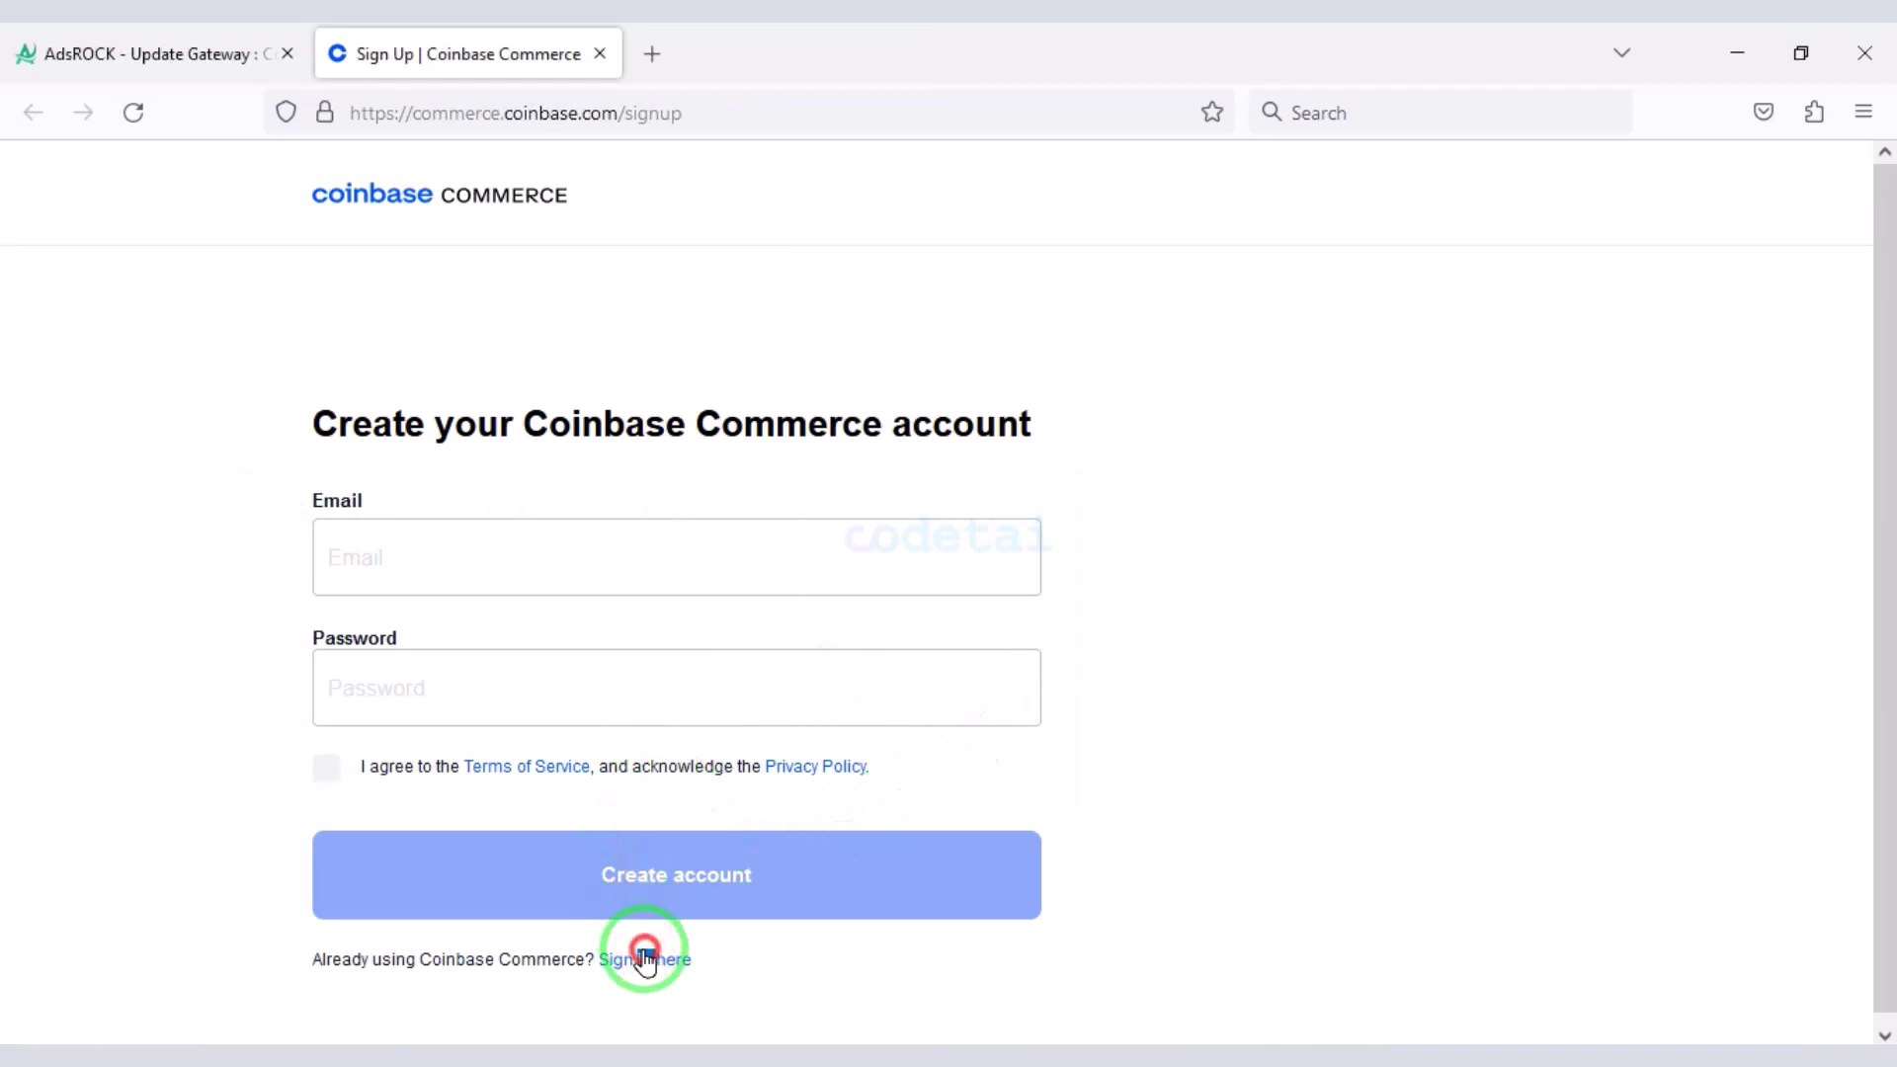
pyautogui.click(644, 958)
# - Sign in with the saved account e-mail and password, then open the account menu
pyautogui.click(805, 598)
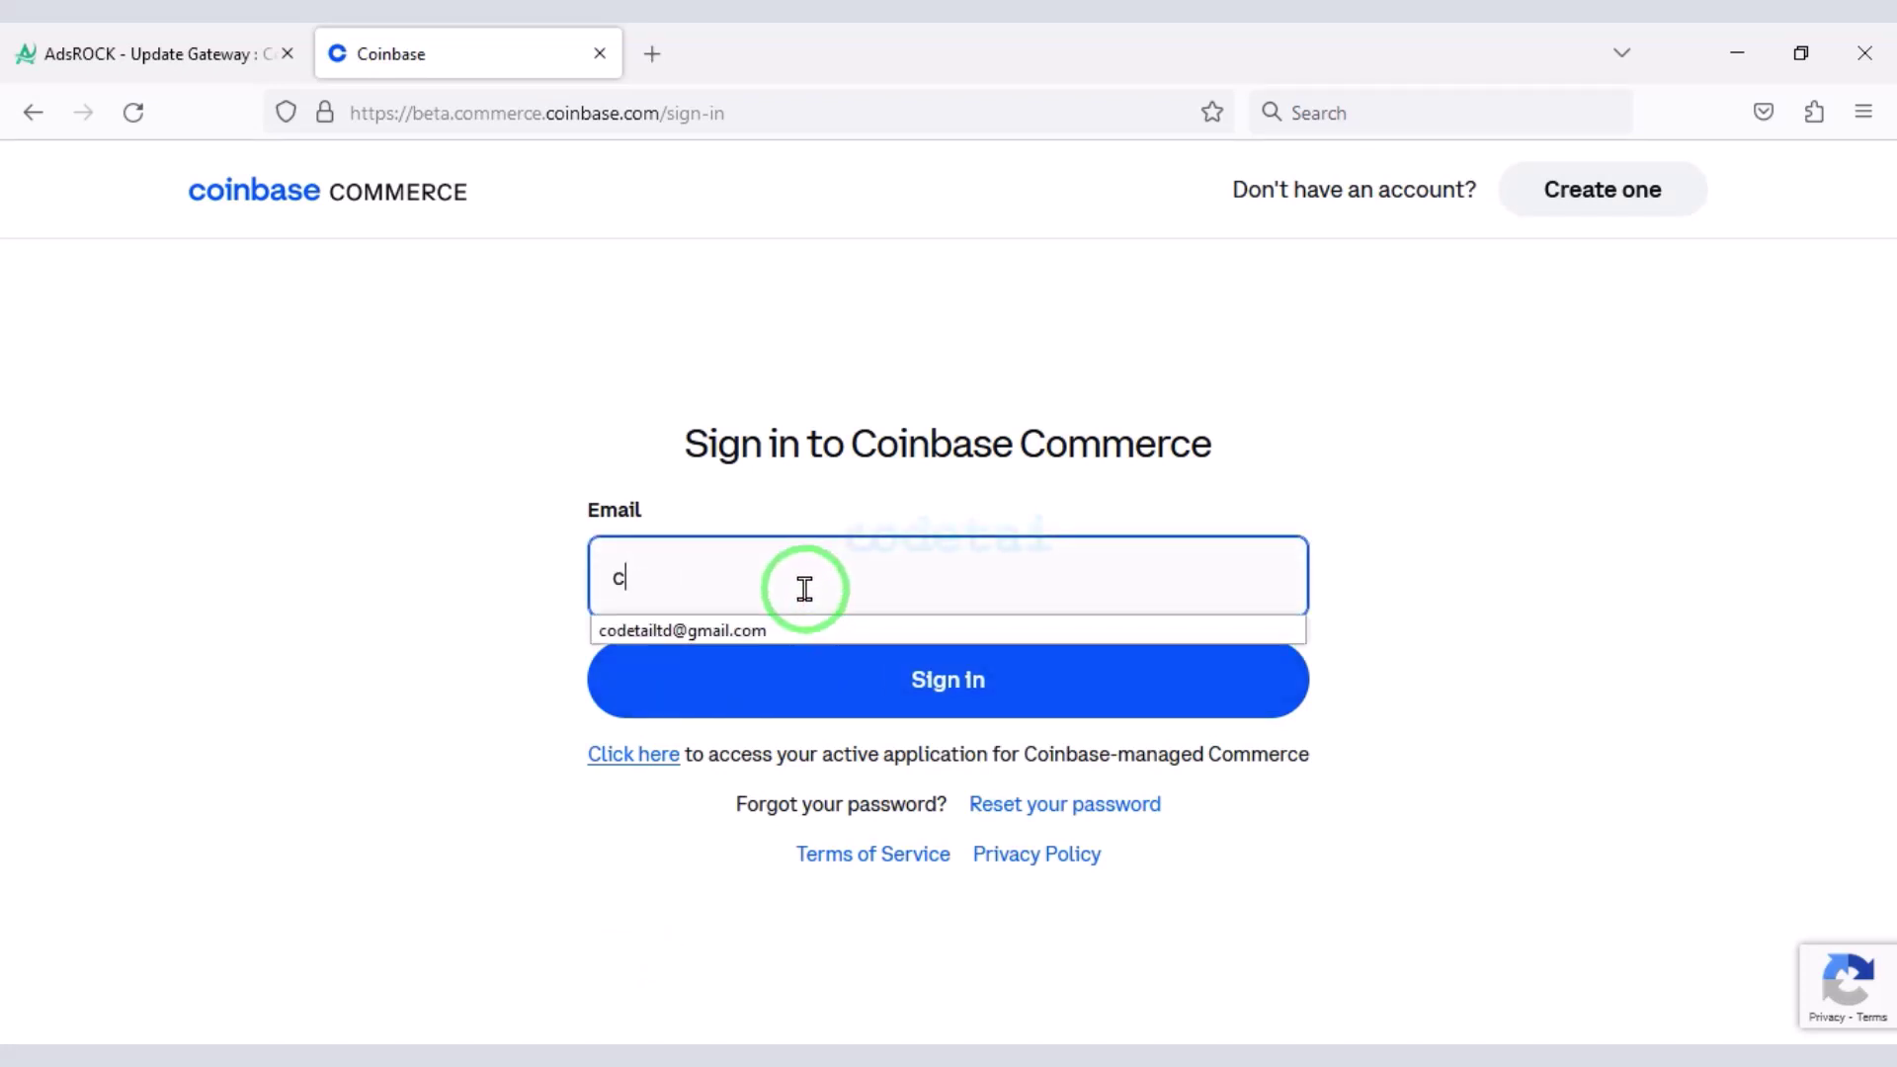
pyautogui.write('c')
pyautogui.click(770, 632)
pyautogui.click(836, 678)
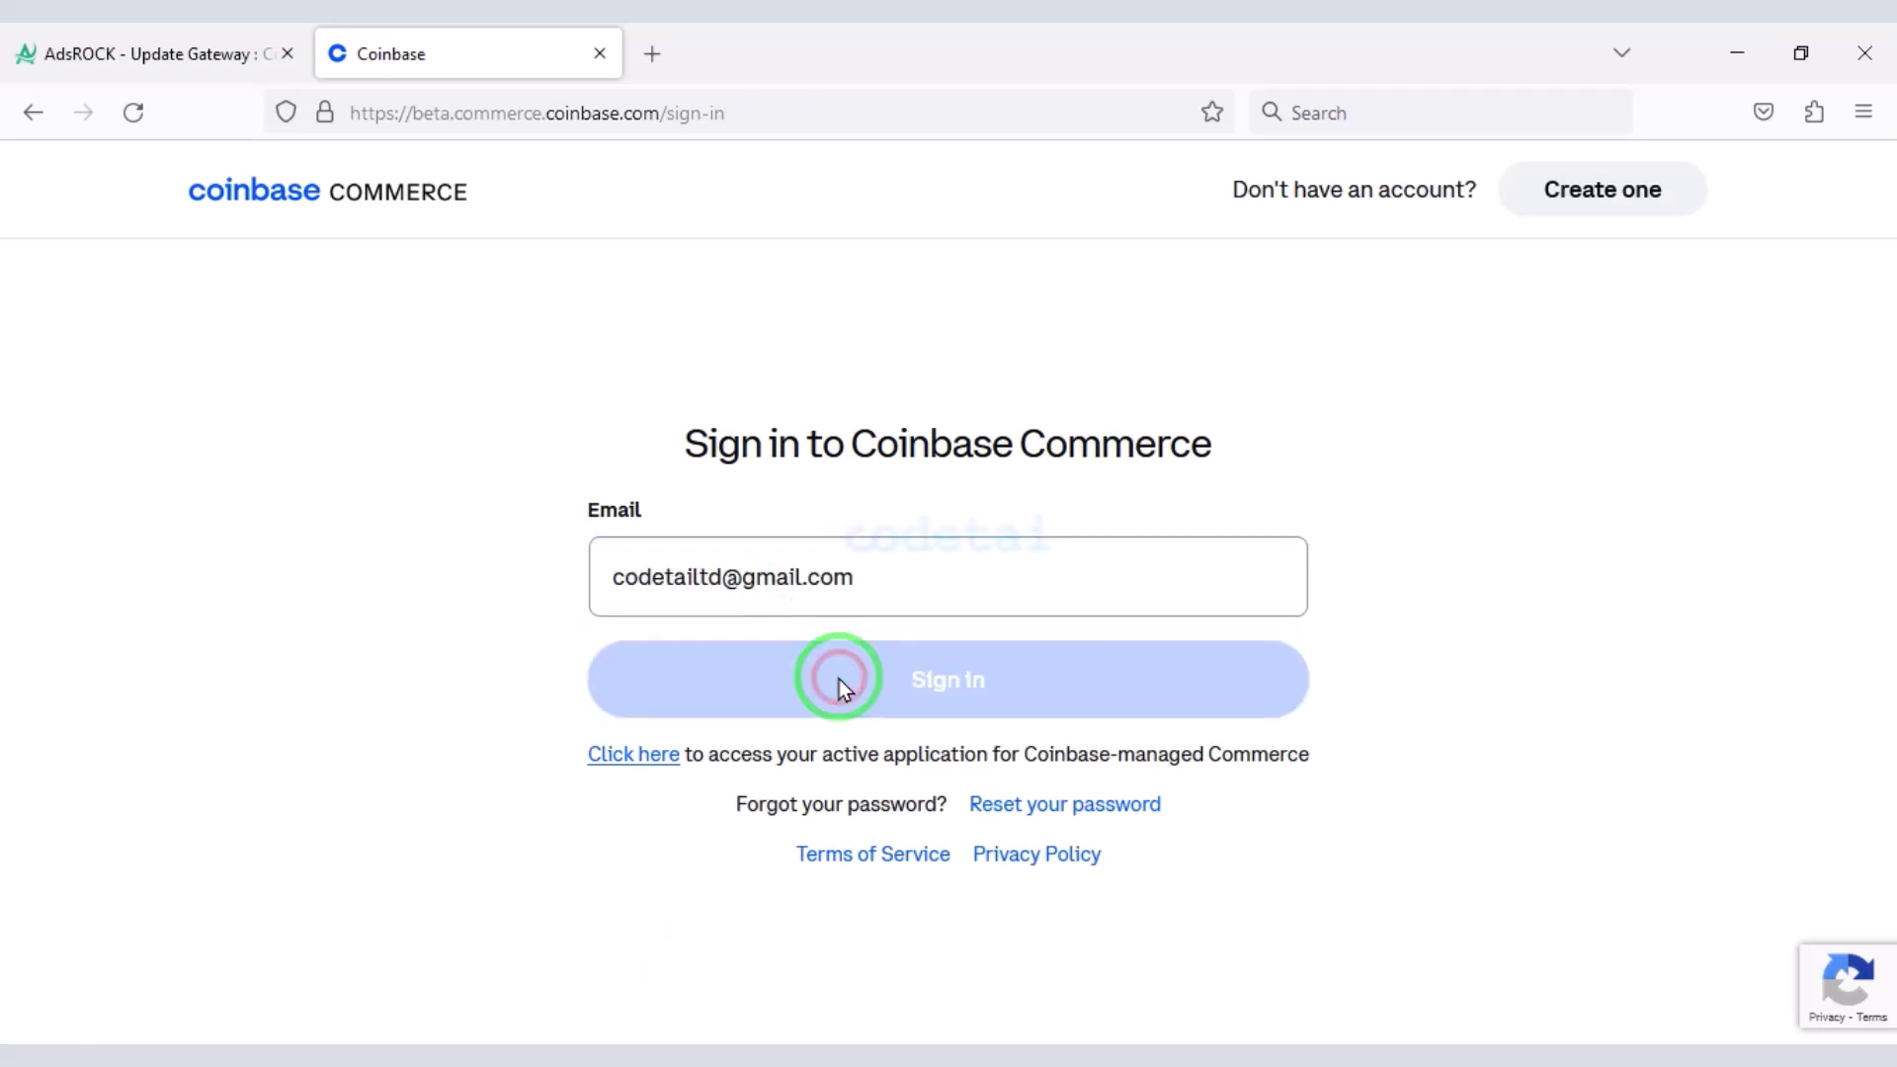
pyautogui.click(1013, 757)
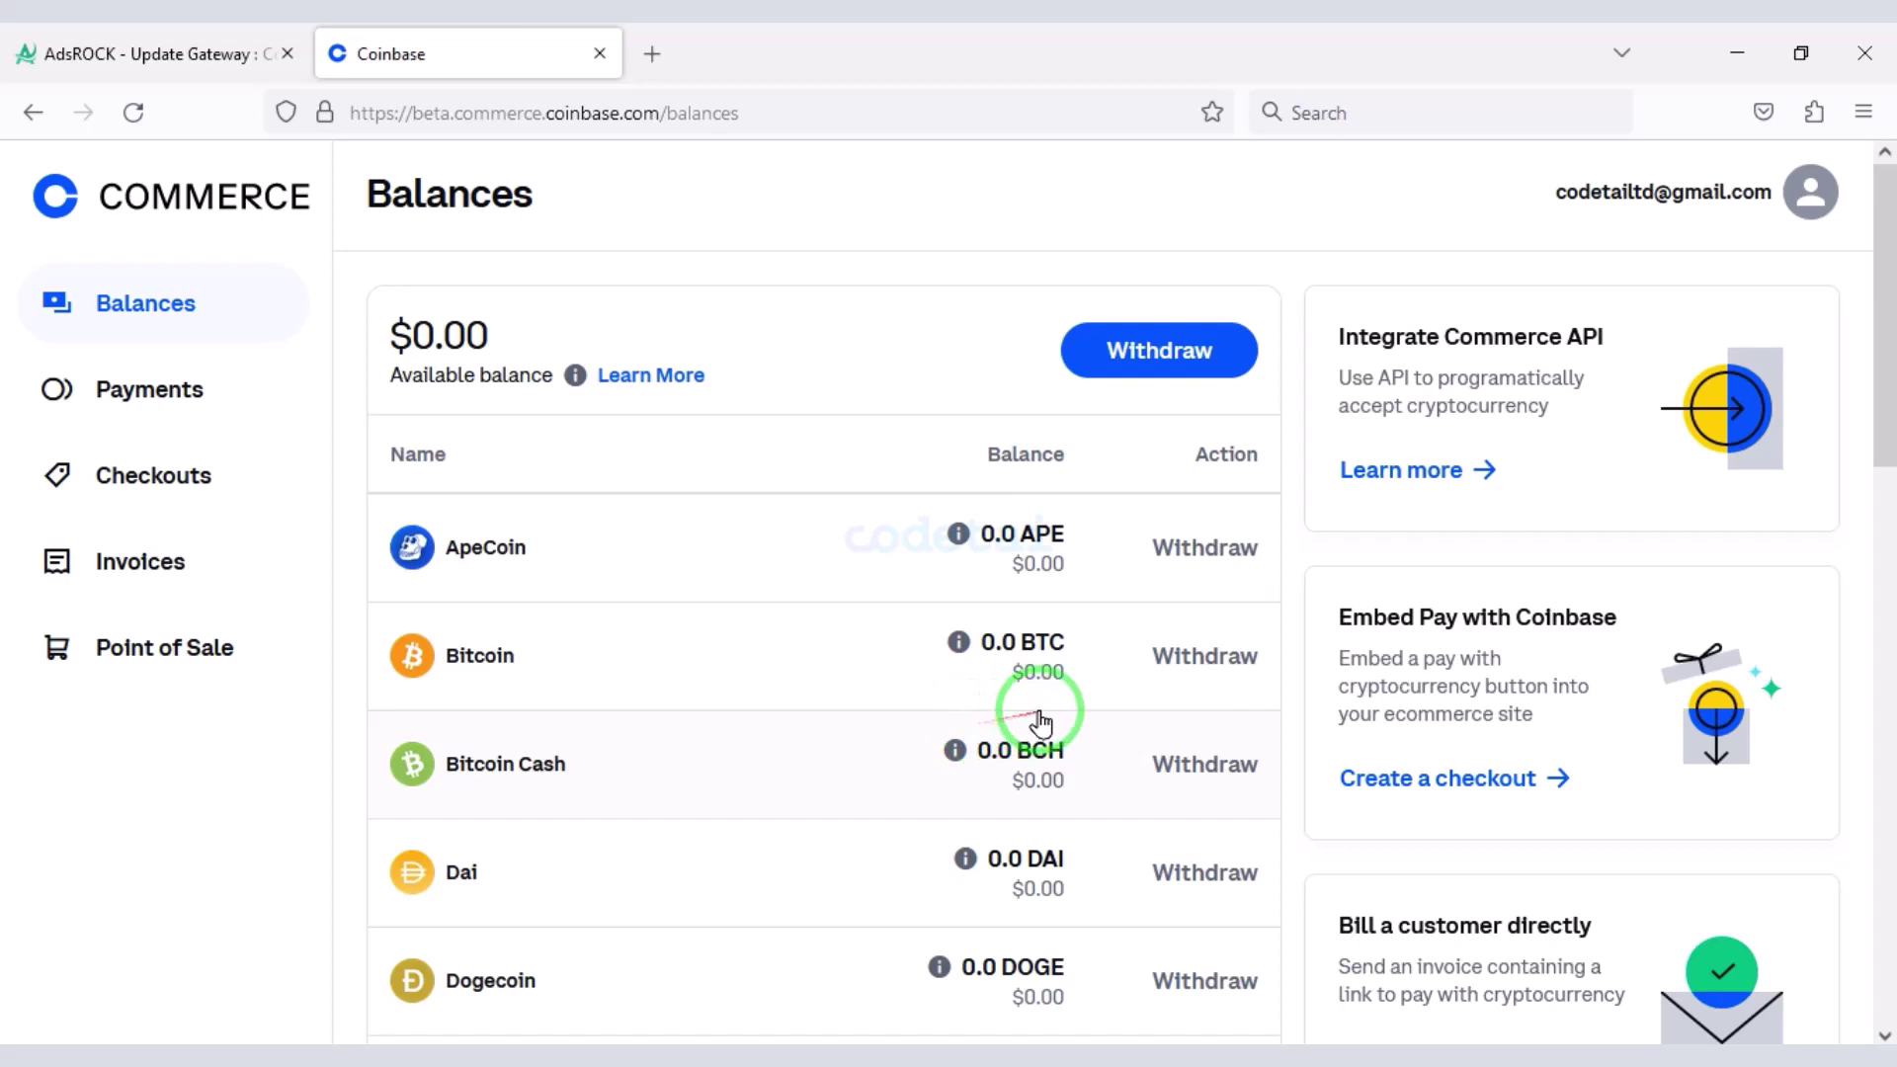
pyautogui.click(1811, 191)
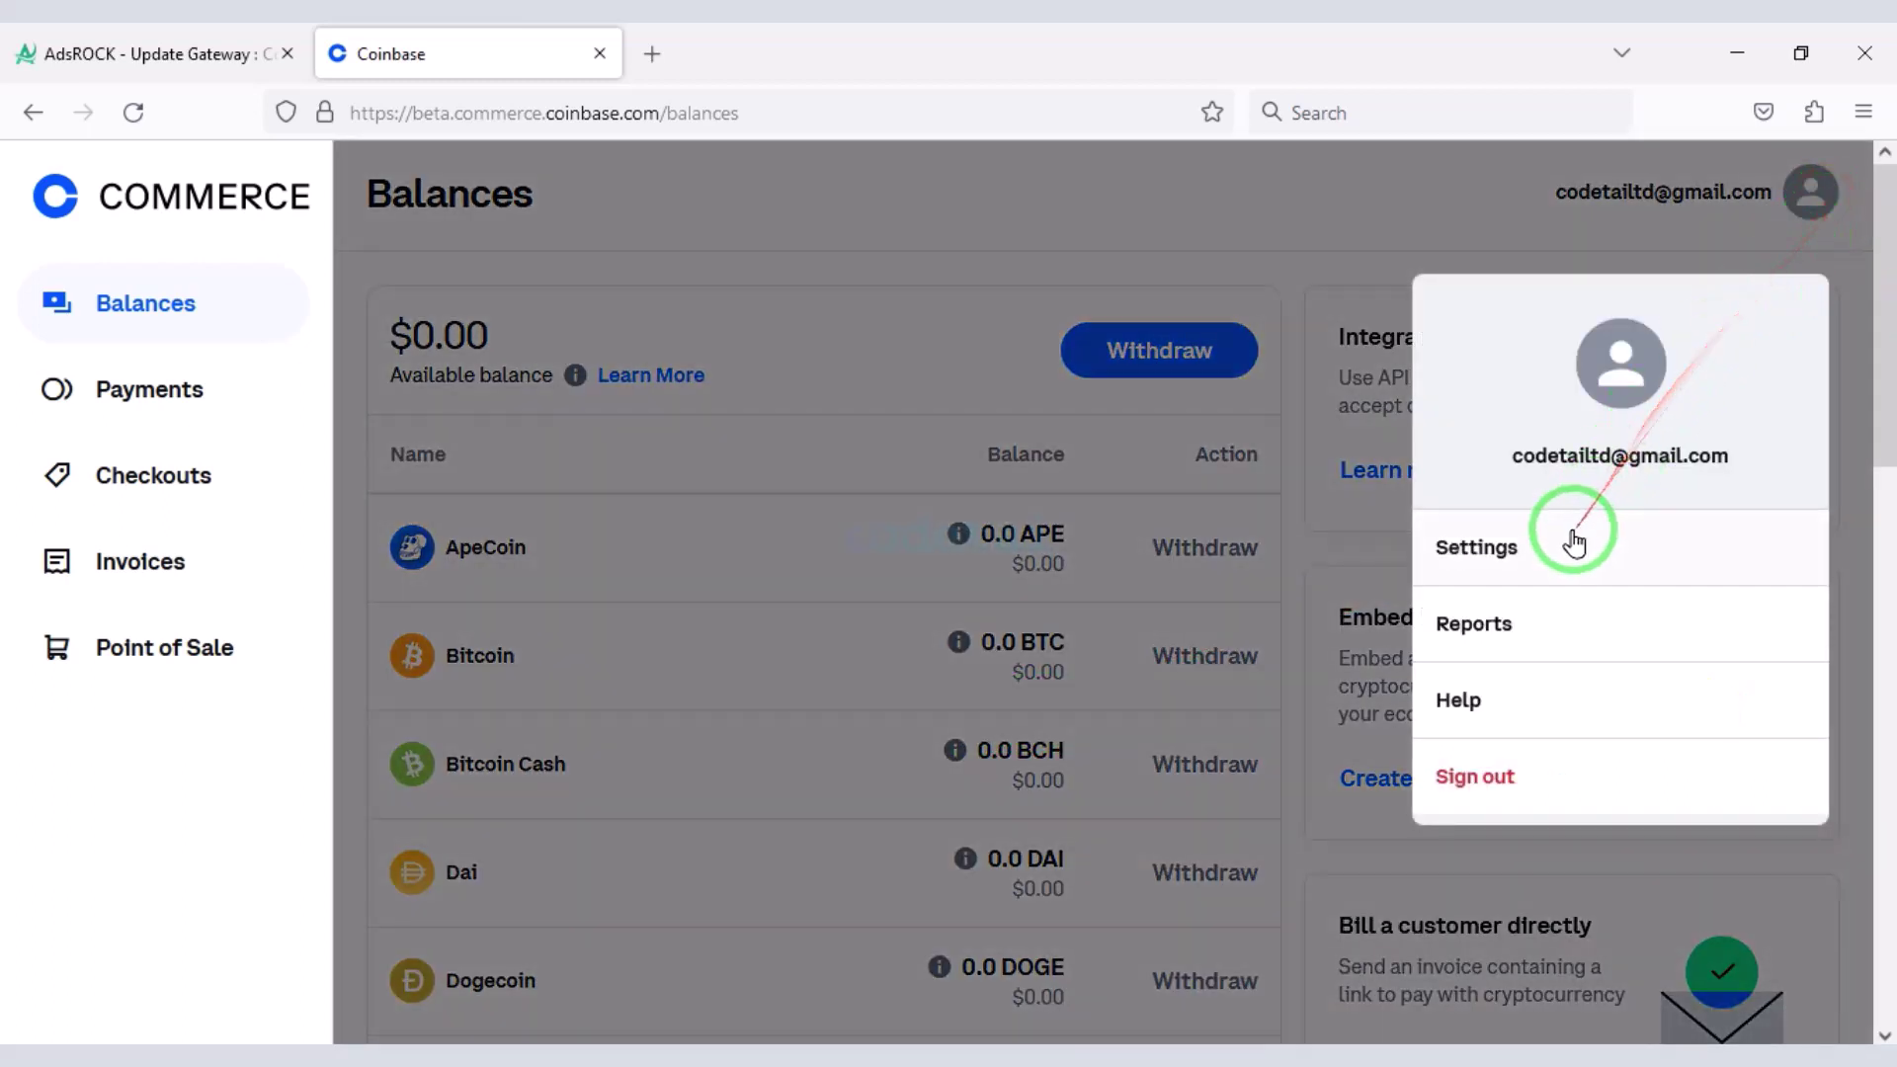